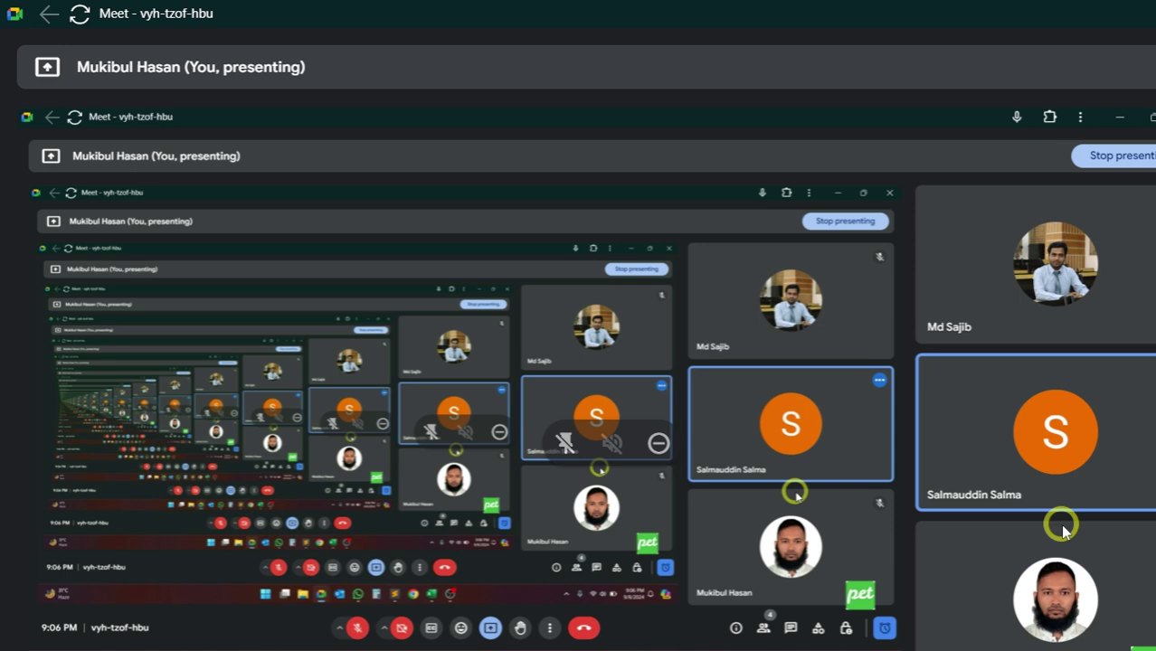
{"action": "left_click", "coordinate": [358, 627]}
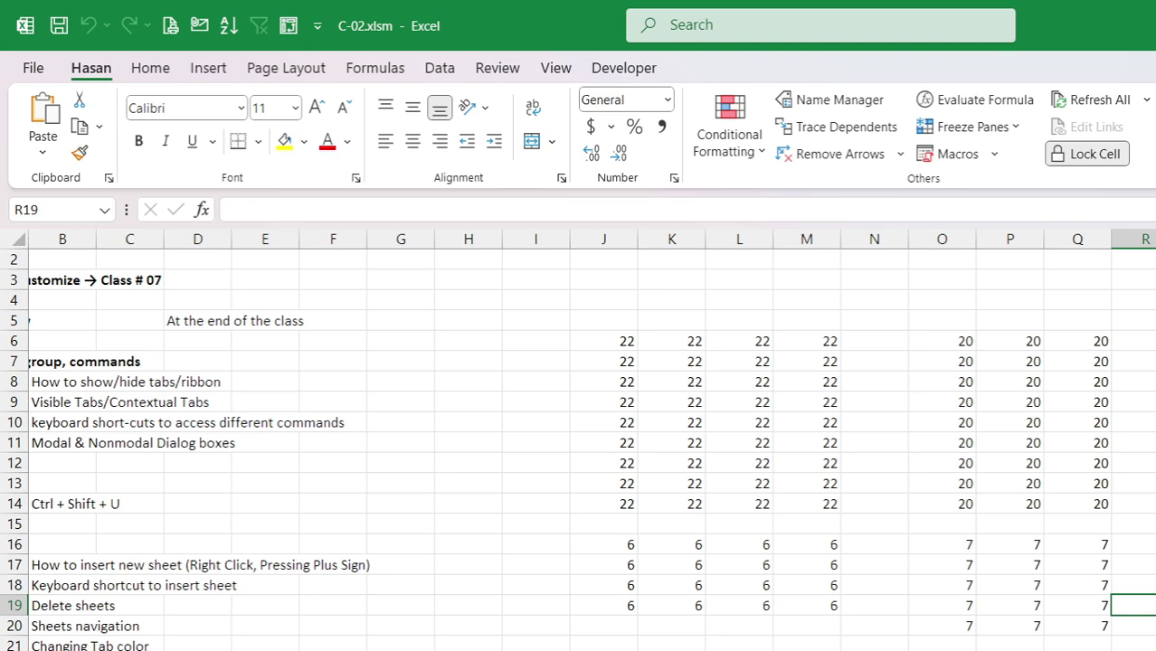
Step: Clear the small PO, Color and Combined table that starts at cell J26 and spans columns J to M
{"action": "scroll", "coordinate": [751, 626], "scroll_direction": "left", "scroll_amount": 3}
{"action": "scroll", "coordinate": [751, 626], "scroll_direction": "down", "scroll_amount": 2}
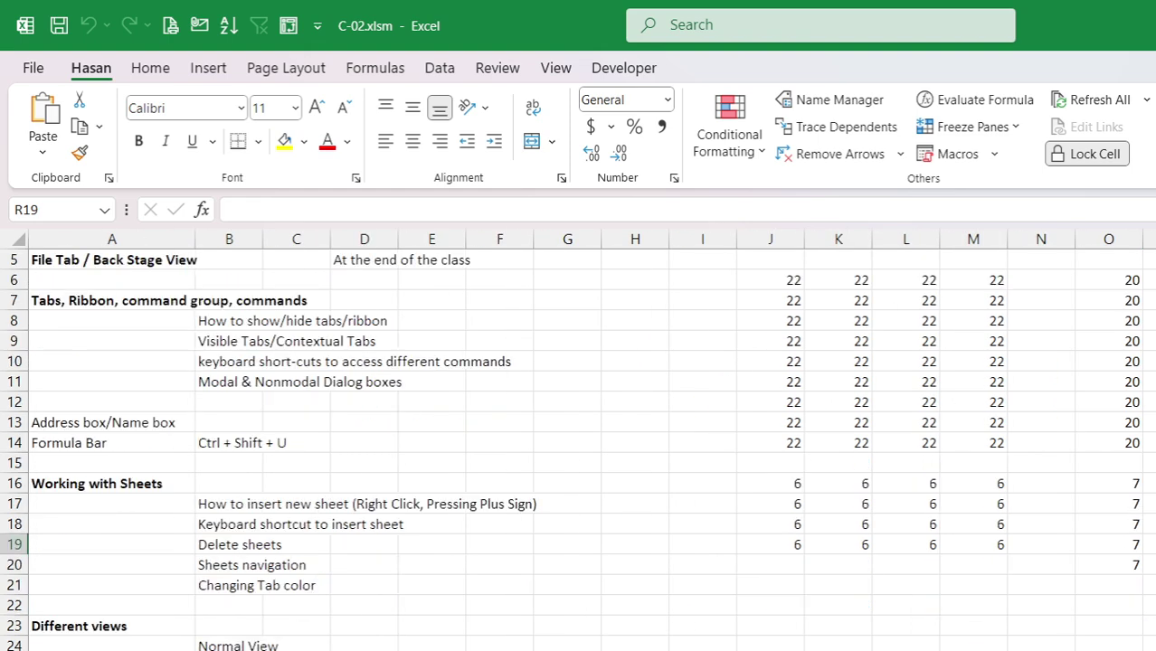
{"action": "left_click_drag", "start_coordinate": [750, 625], "coordinate": [986, 650]}
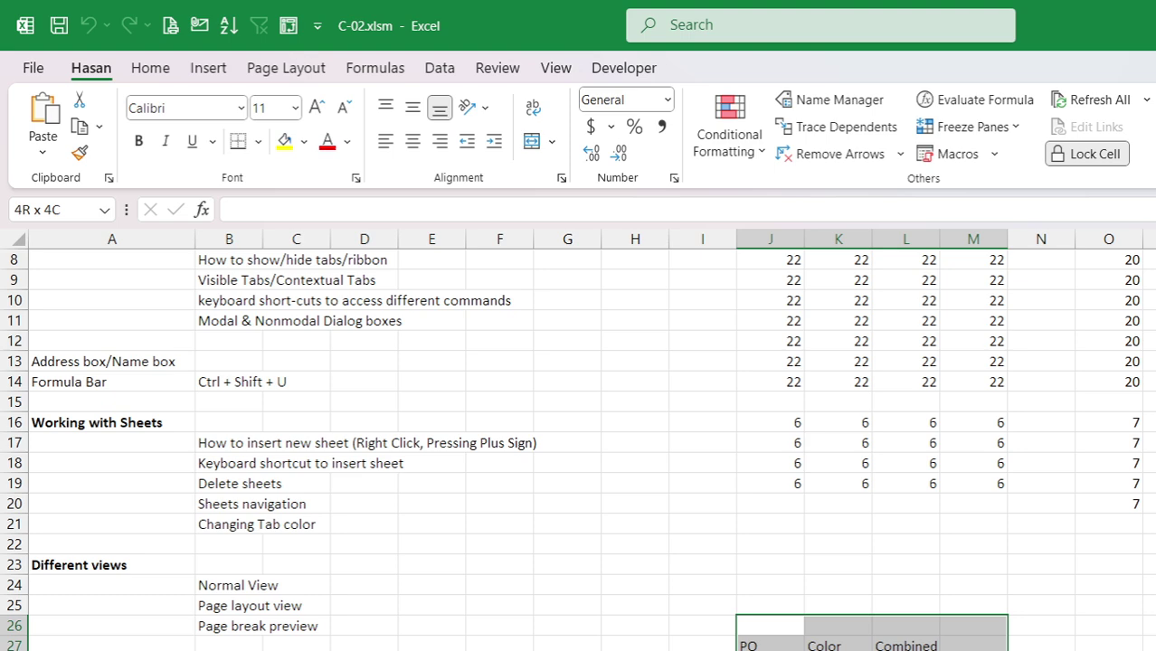
{"action": "key", "text": "Delete"}
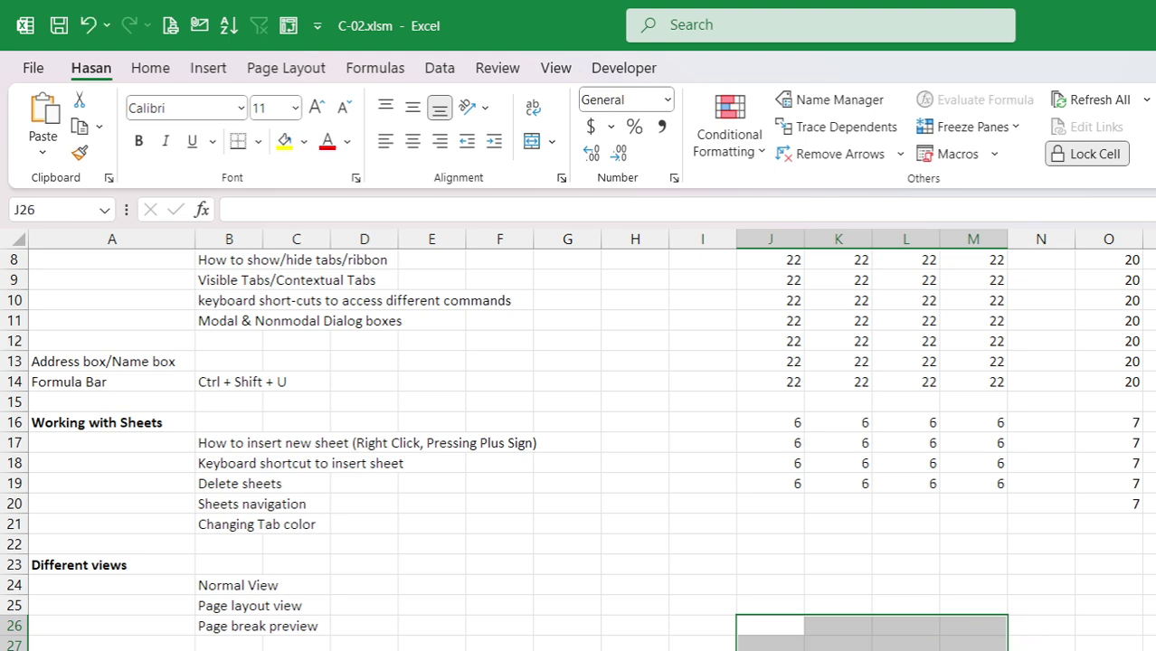
{"action": "scroll", "coordinate": [1146, 644], "scroll_direction": "up", "scroll_amount": 3}
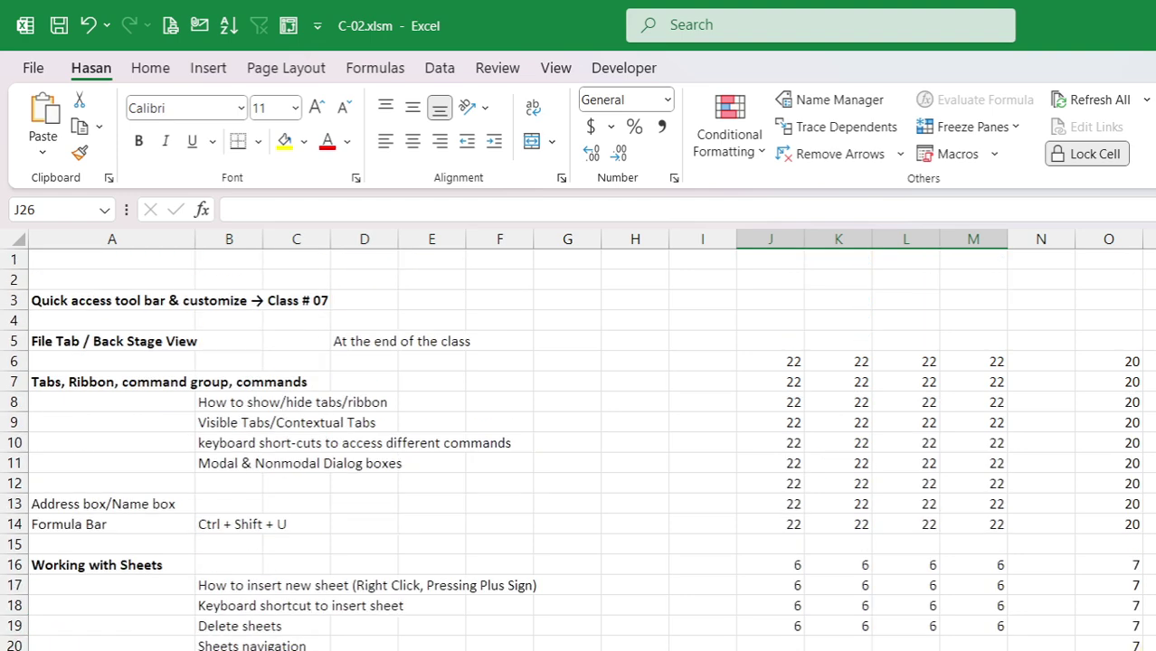
Step: Review the class topic list and look through the workbook's other worksheets, returning to the topic list sheet
{"action": "left_click", "coordinate": [1153, 648]}
{"action": "left_click", "coordinate": [1153, 649]}
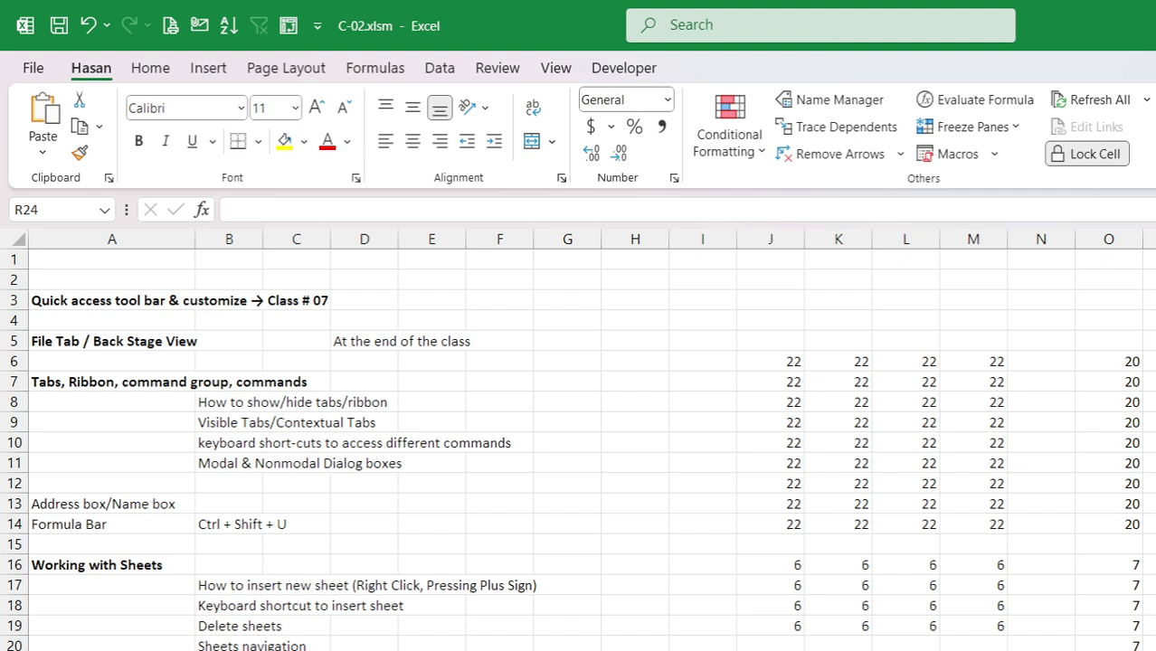
{"action": "scroll", "coordinate": [579, 434], "scroll_direction": "down", "scroll_amount": 5}
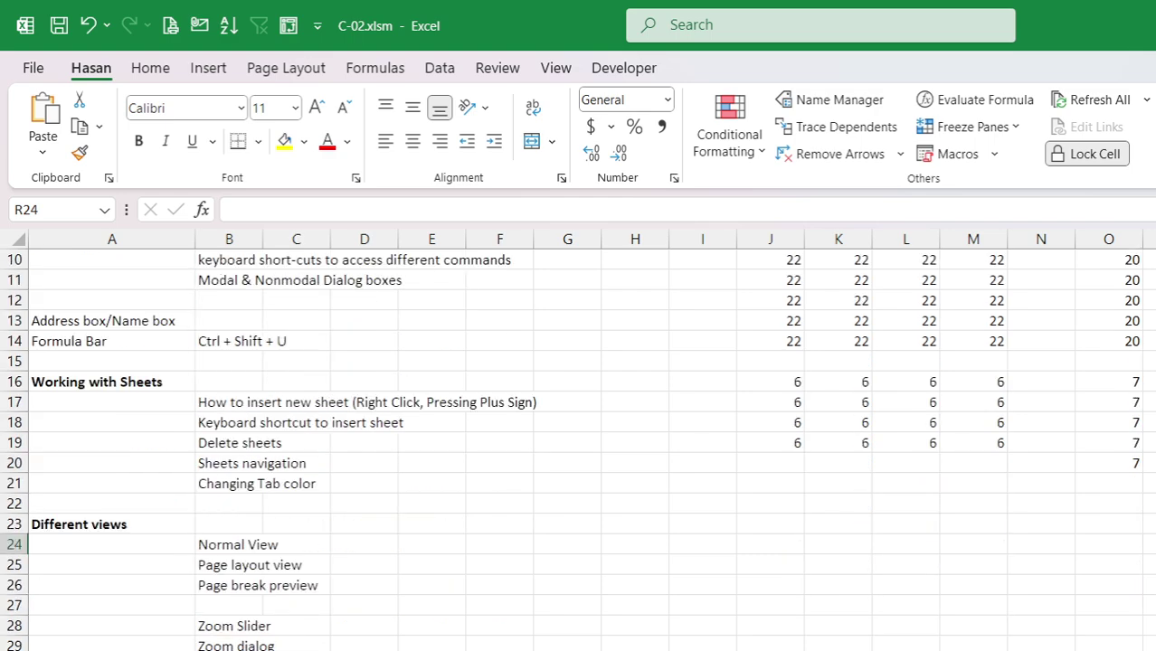
{"action": "scroll", "coordinate": [579, 434], "scroll_direction": "up", "scroll_amount": 5}
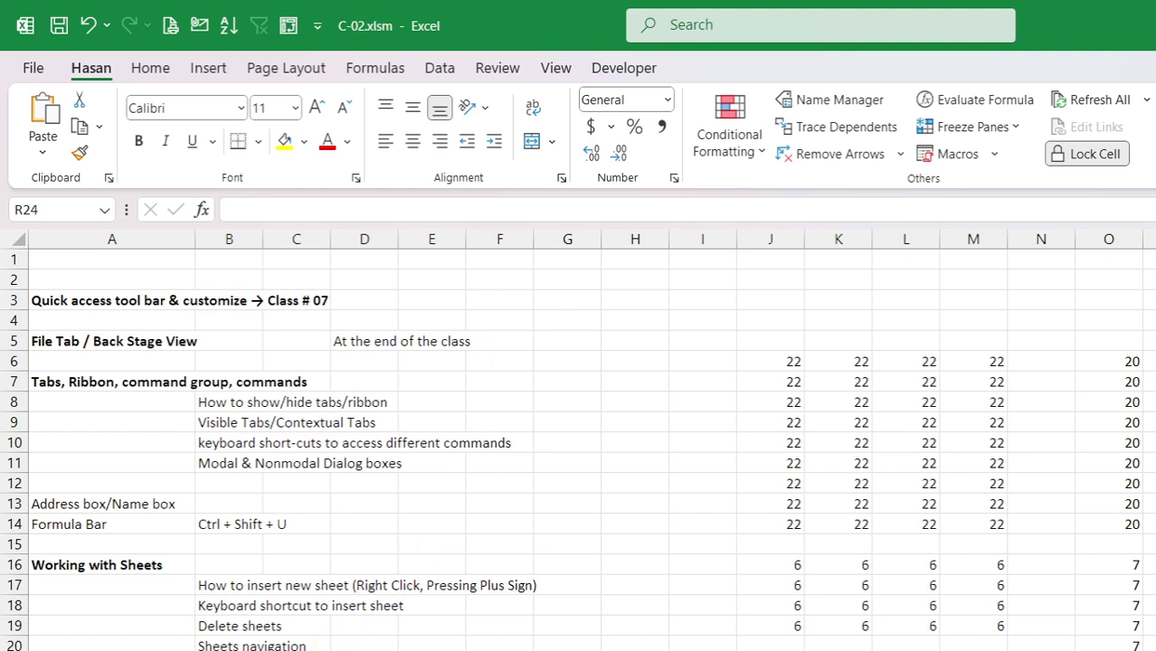
{"action": "key", "text": "ctrl+Page_Down"}
{"action": "key", "text": "ctrl+Page_Down"}
{"action": "key", "text": "ctrl+Page_Down"}
{"action": "key", "text": "ctrl+Page_Down"}
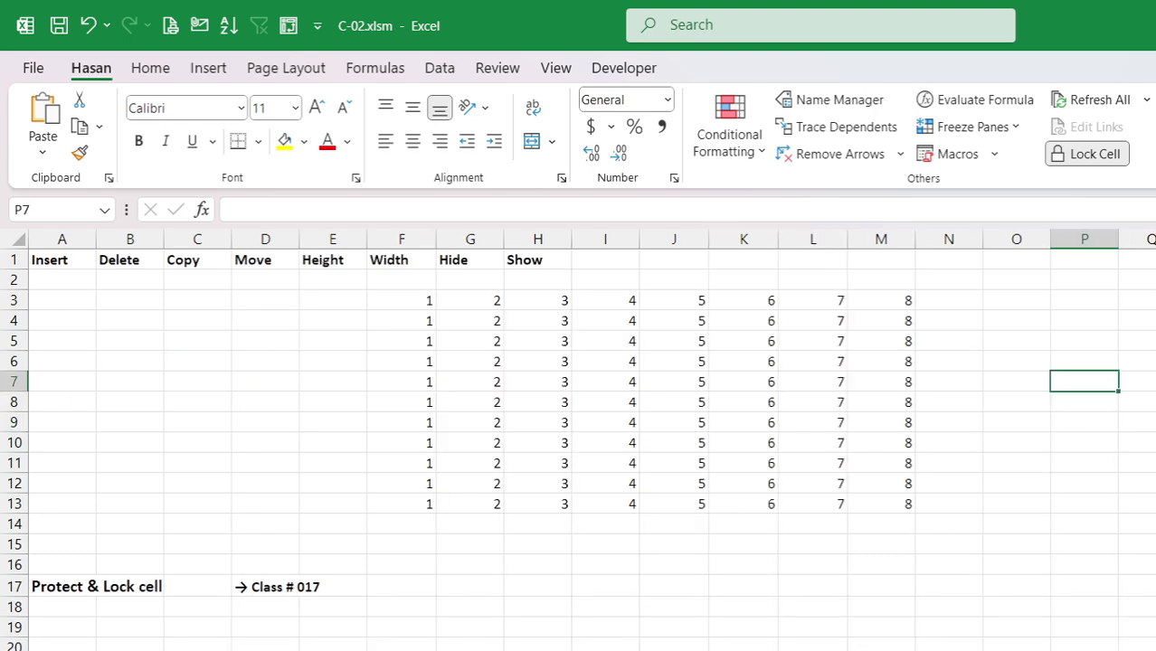
{"action": "key", "text": "ctrl+Page_Down"}
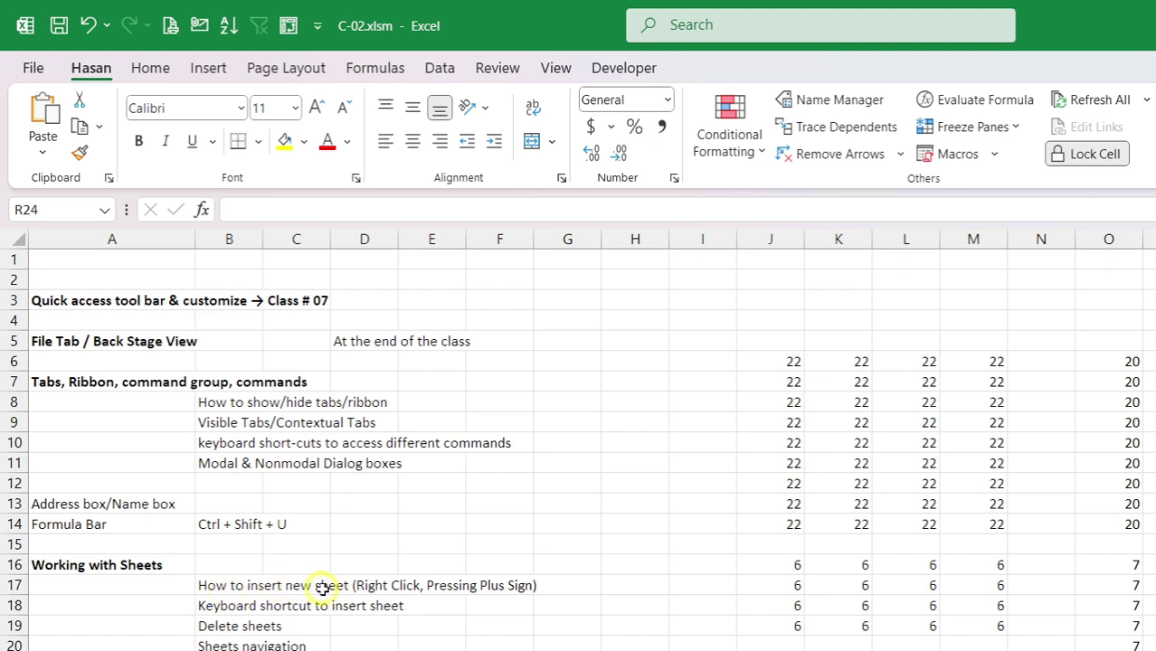
{"action": "left_click", "coordinate": [710, 650]}
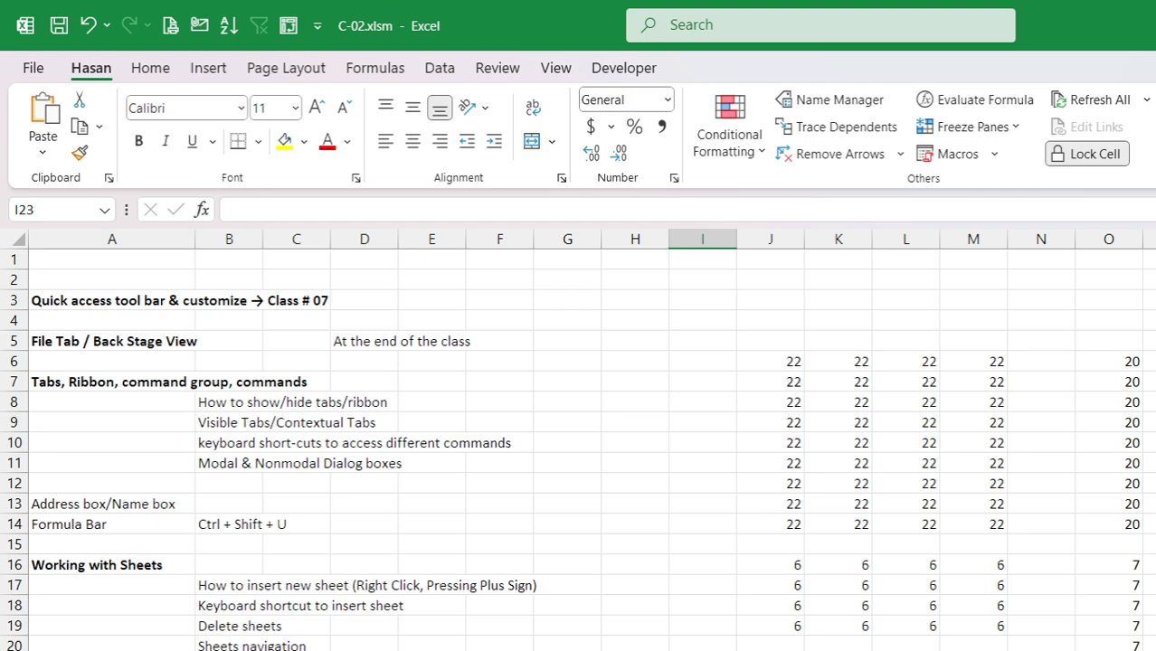
{"action": "key", "text": "ctrl+Page_Down"}
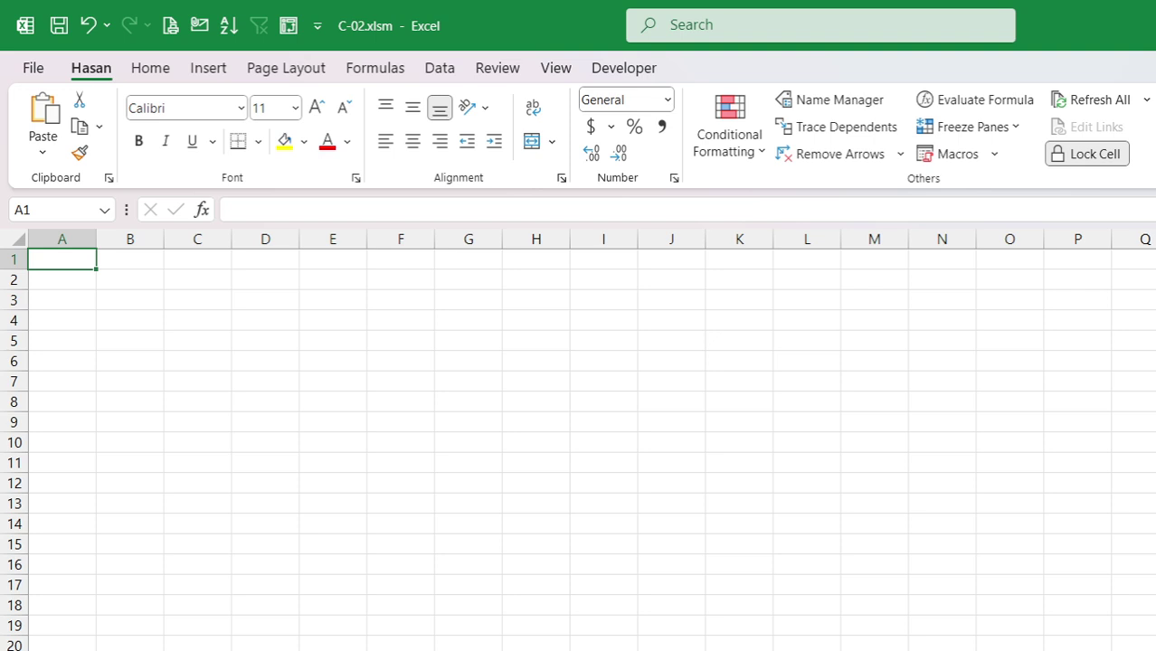
{"action": "key", "text": "ctrl+Page_Up"}
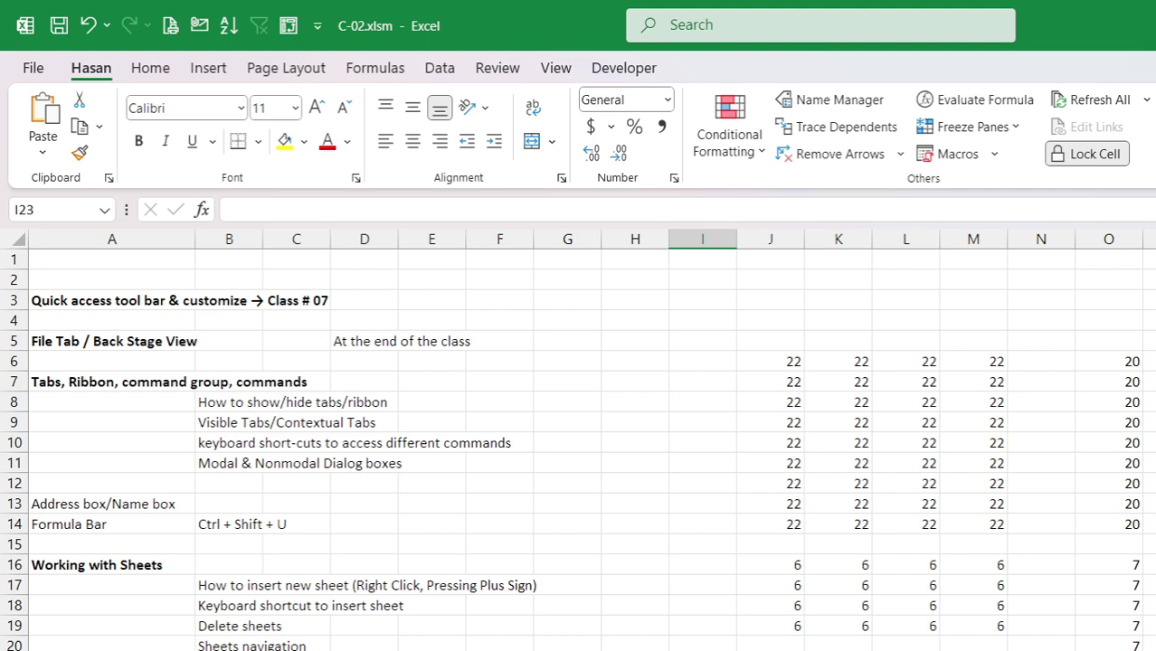
Step: Insert a new sheet of type Worksheet from the topic list sheet, using the Insert dialog
{"action": "right_click", "coordinate": [166, 650]}
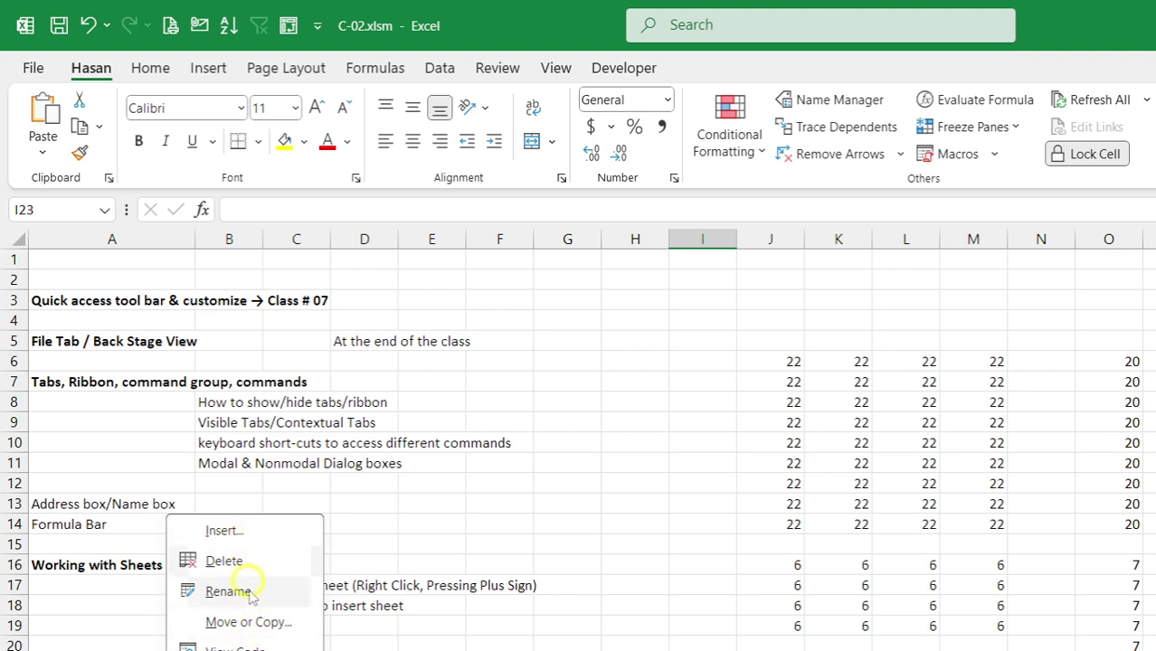
{"action": "left_click", "coordinate": [252, 535]}
{"action": "left_click_drag", "start_coordinate": [230, 355], "coordinate": [900, 262]}
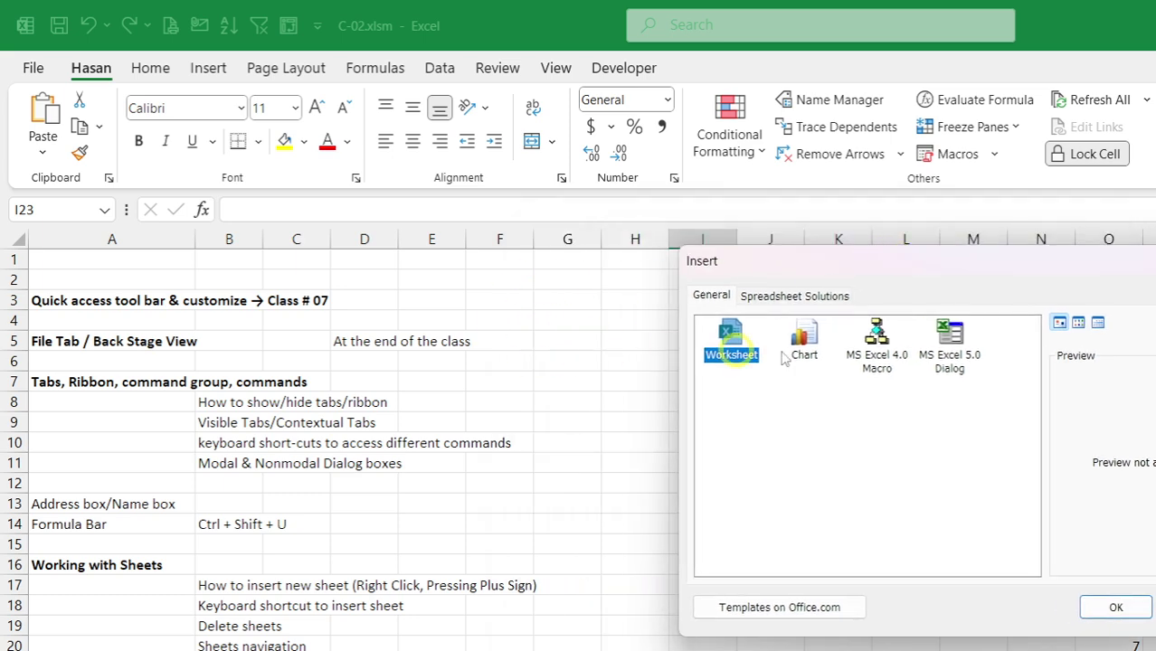
{"action": "left_click_drag", "start_coordinate": [1056, 273], "coordinate": [1070, 164]}
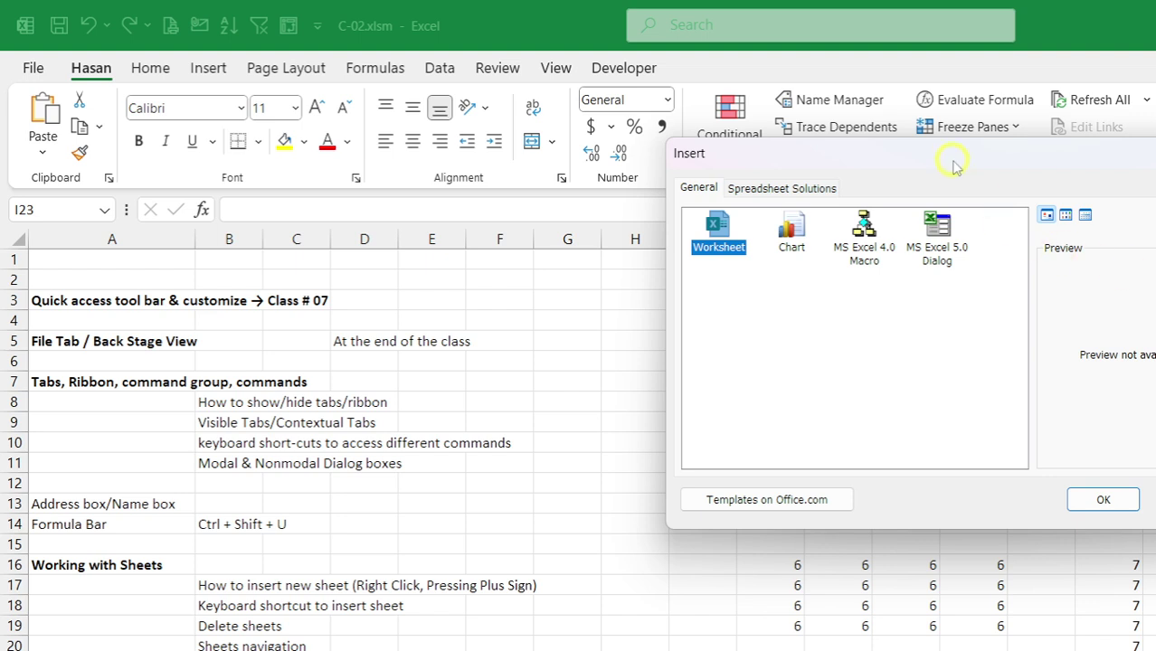
{"action": "left_click_drag", "start_coordinate": [954, 165], "coordinate": [859, 279]}
{"action": "left_click_drag", "start_coordinate": [954, 284], "coordinate": [938, 225]}
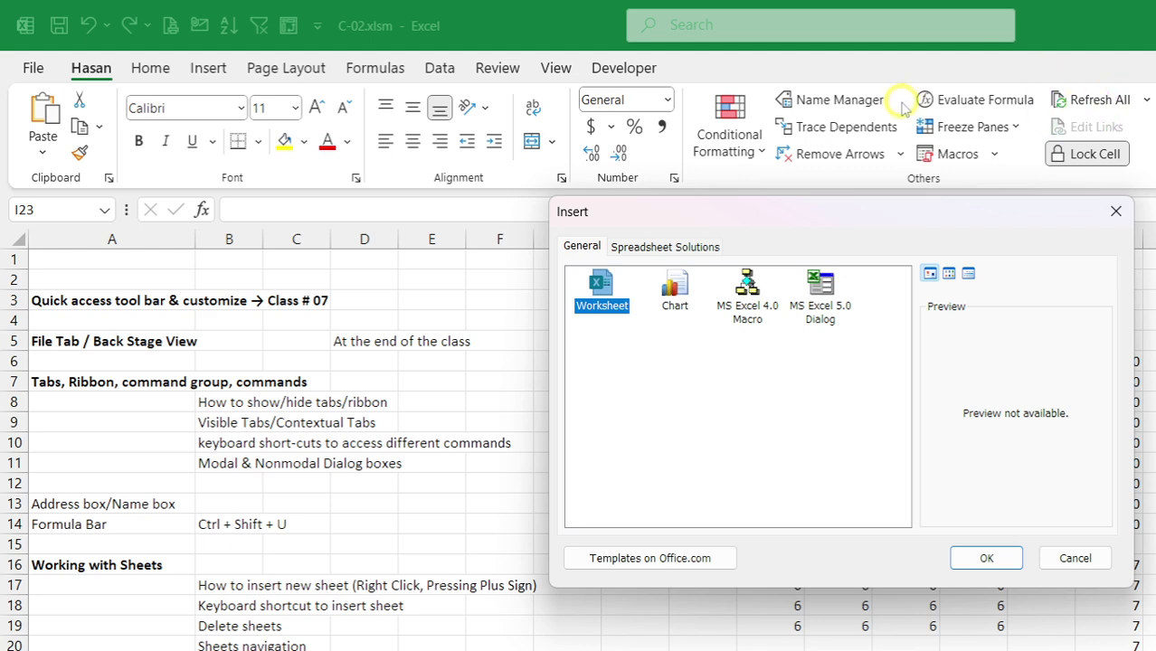
{"action": "left_click", "coordinate": [364, 546]}
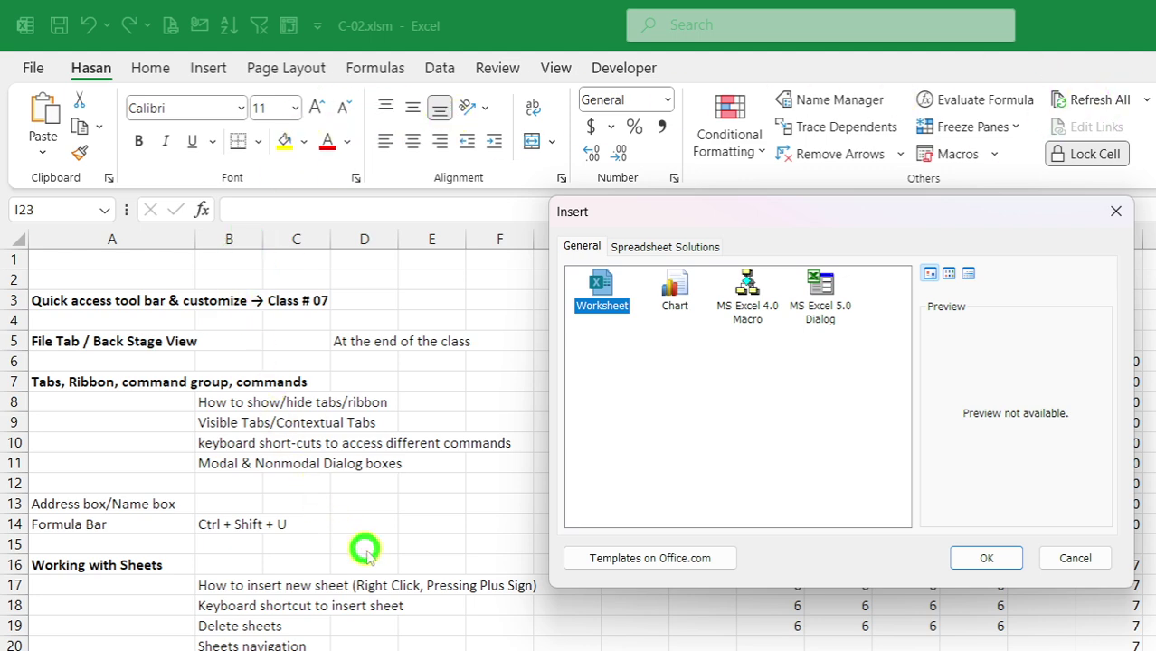
{"action": "left_click_drag", "start_coordinate": [831, 215], "coordinate": [895, 262]}
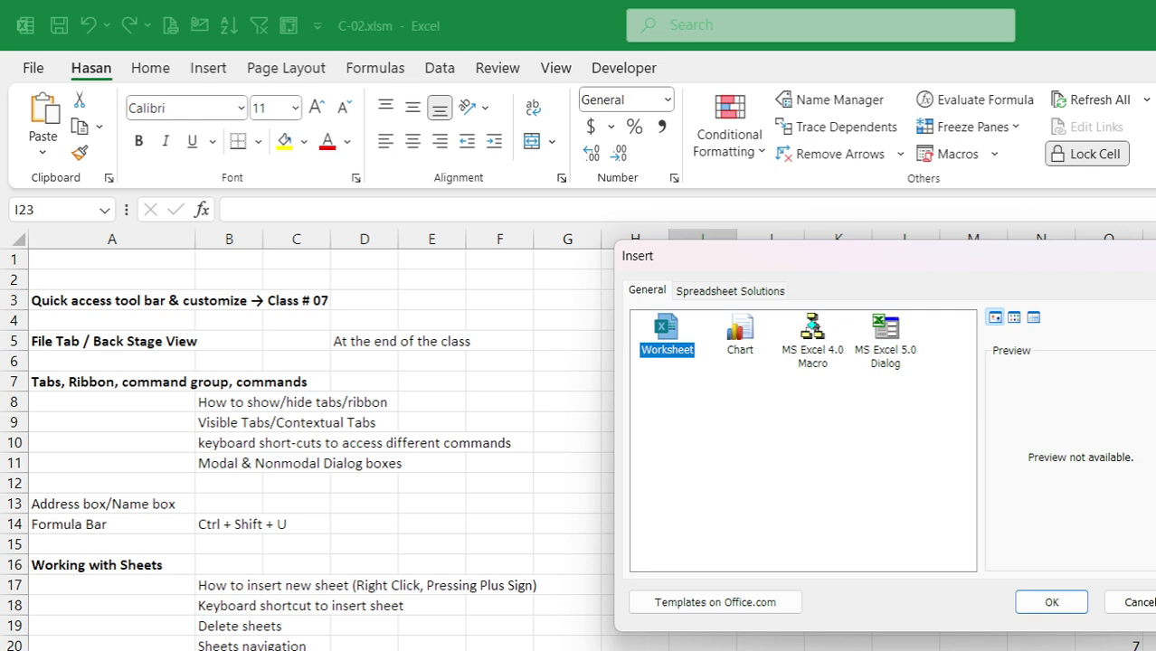
{"action": "left_click_drag", "start_coordinate": [810, 260], "coordinate": [828, 302]}
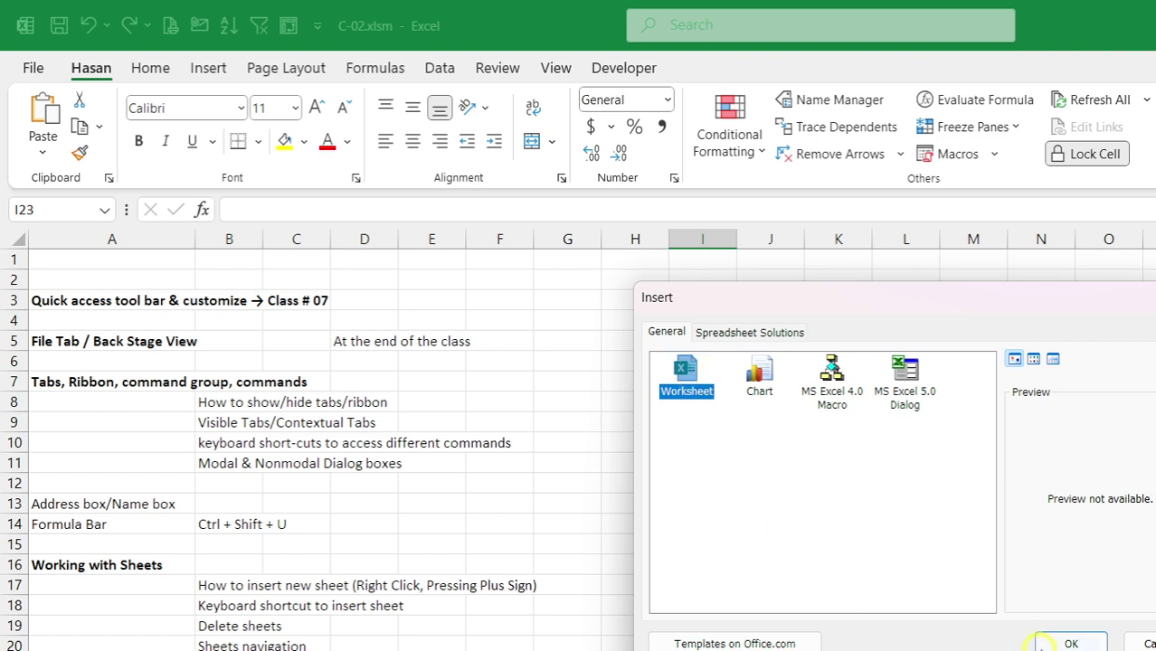
{"action": "double_click", "coordinate": [688, 377]}
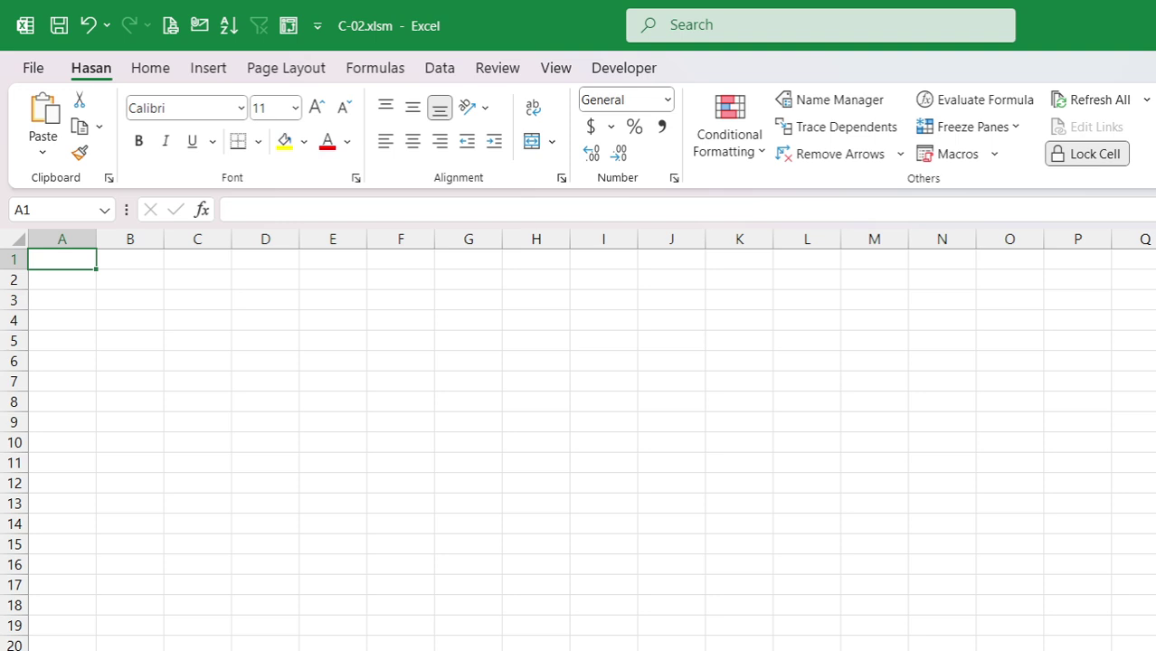
Step: Insert another sheet of type Worksheet from the new blank sheet
{"action": "right_click", "coordinate": [158, 650]}
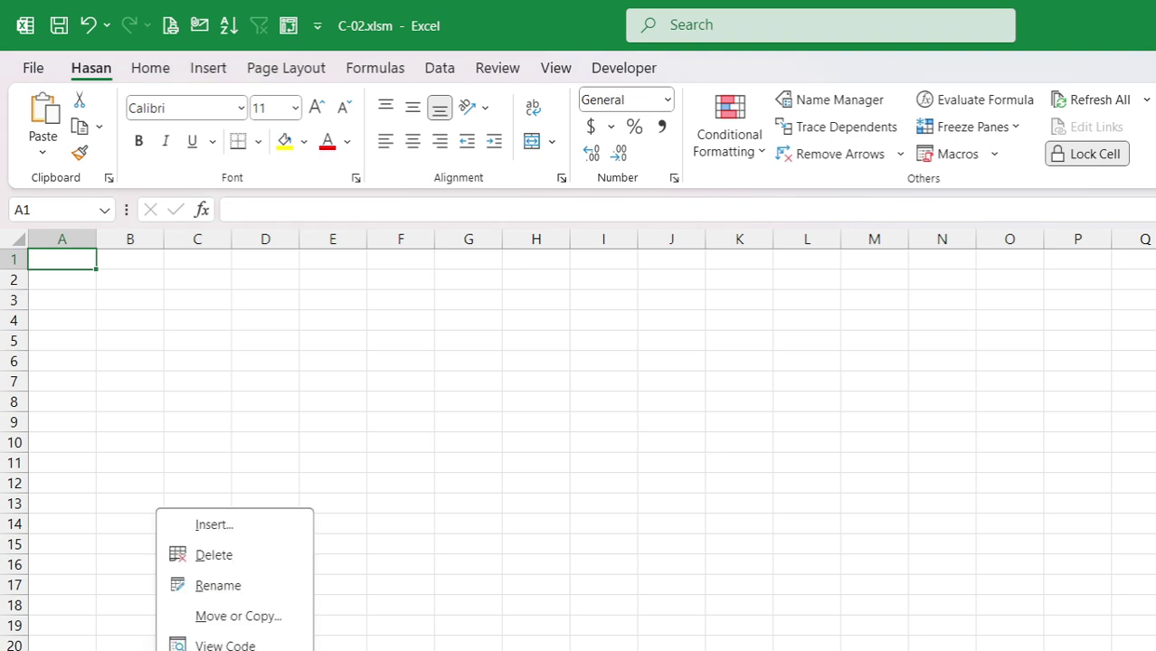
{"action": "left_click", "coordinate": [214, 529]}
{"action": "left_click_drag", "start_coordinate": [166, 352], "coordinate": [663, 331]}
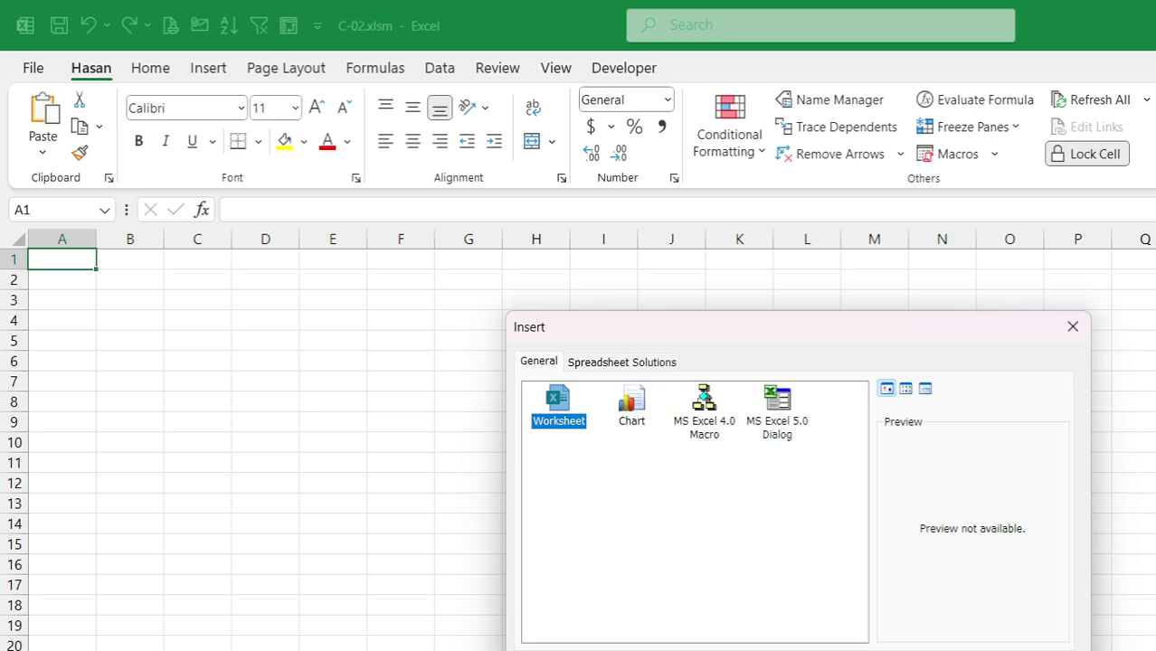
{"action": "left_click", "coordinate": [968, 633]}
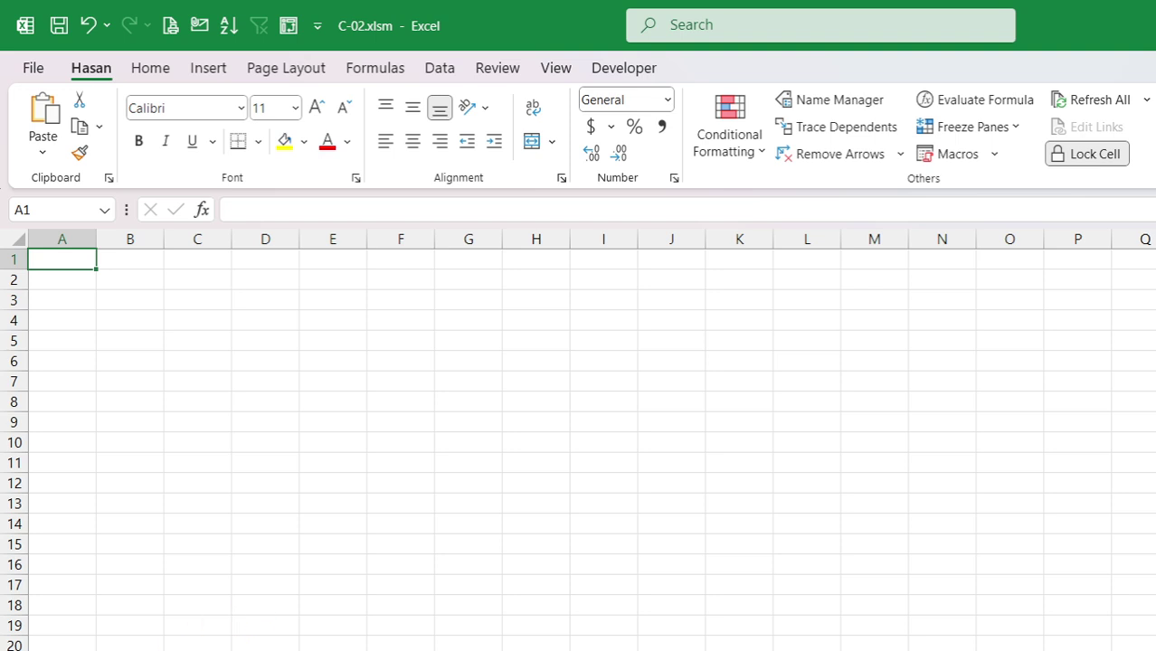
Step: Delete the active blank worksheet and the blank worksheet that takes its place
{"action": "right_click", "coordinate": [156, 649]}
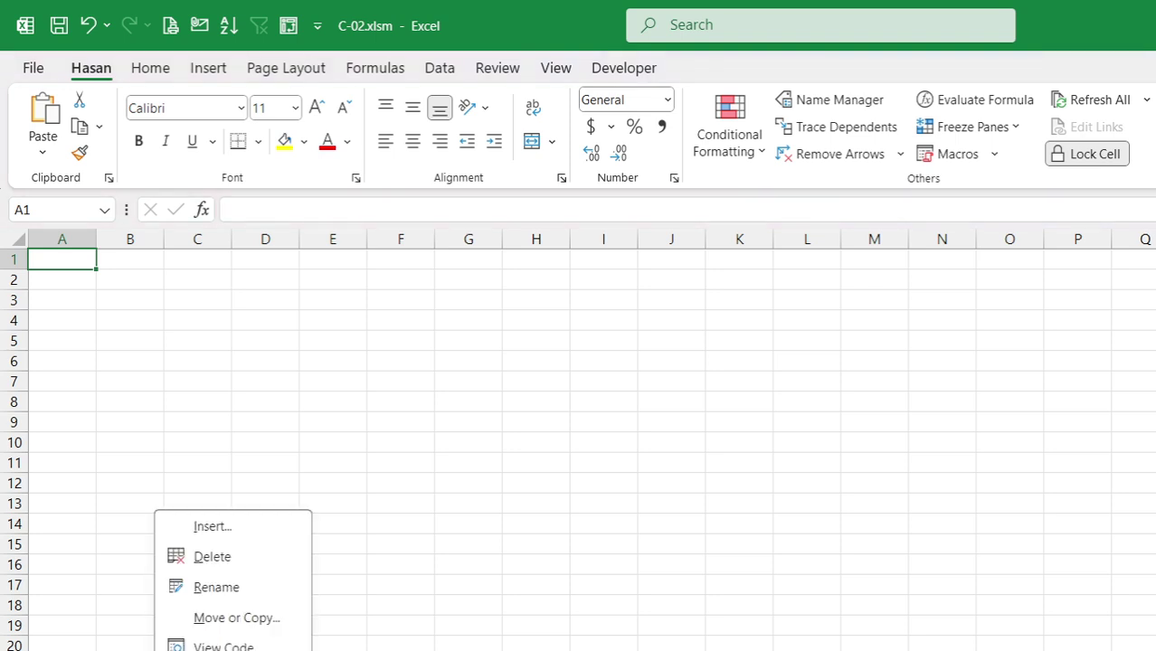
{"action": "left_click", "coordinate": [208, 557]}
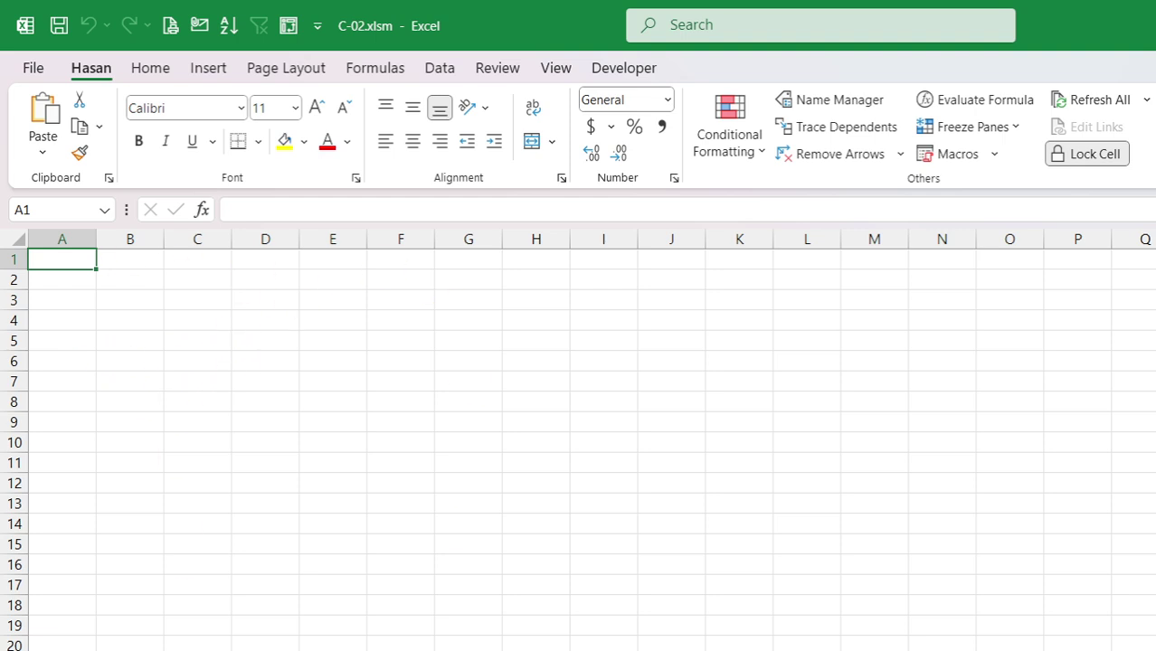
{"action": "right_click", "coordinate": [155, 650]}
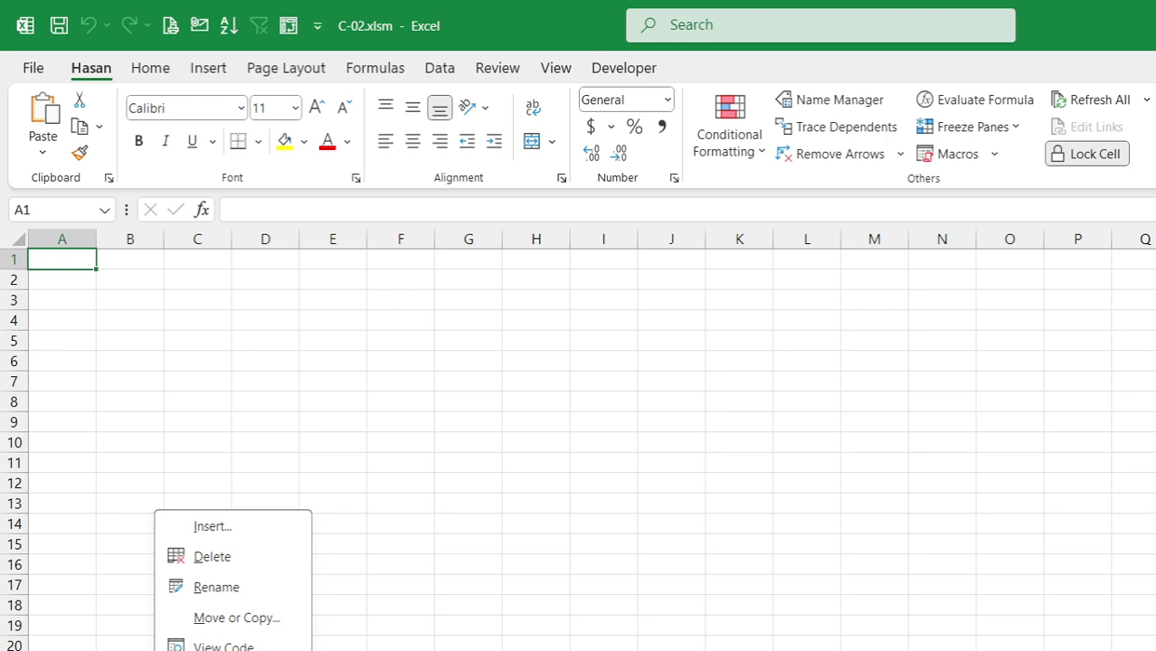
{"action": "left_click", "coordinate": [213, 557]}
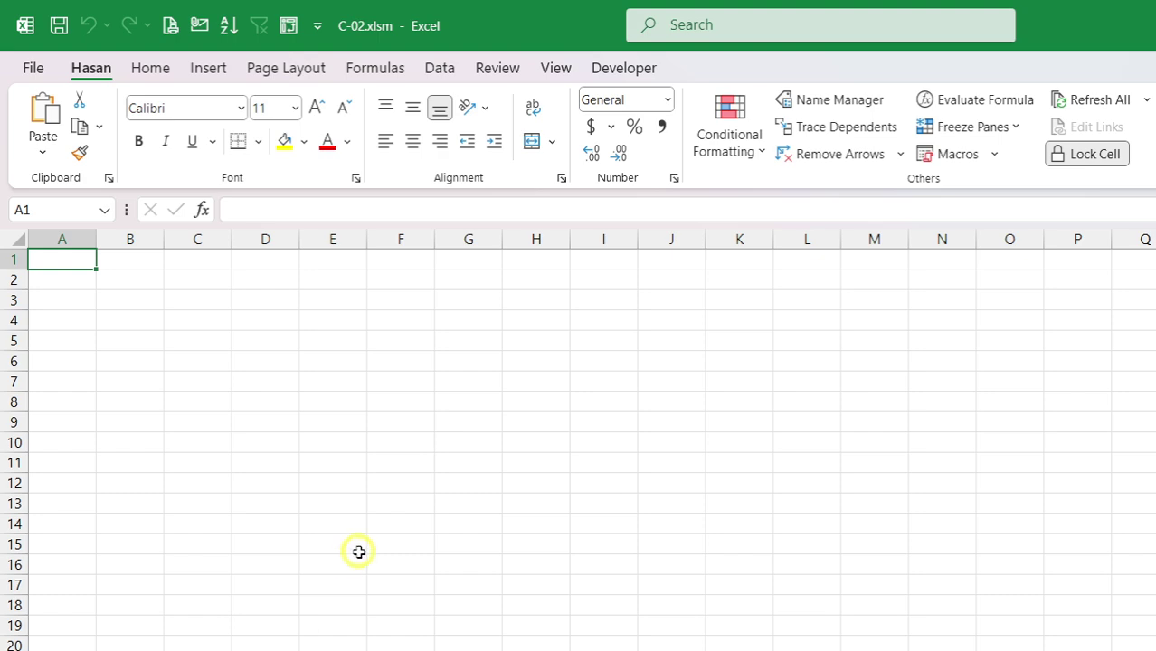
Step: Enter the sample text FGOSJDGJLADJGFL in cell E4 of the blank worksheet
{"action": "left_click", "coordinate": [336, 317]}
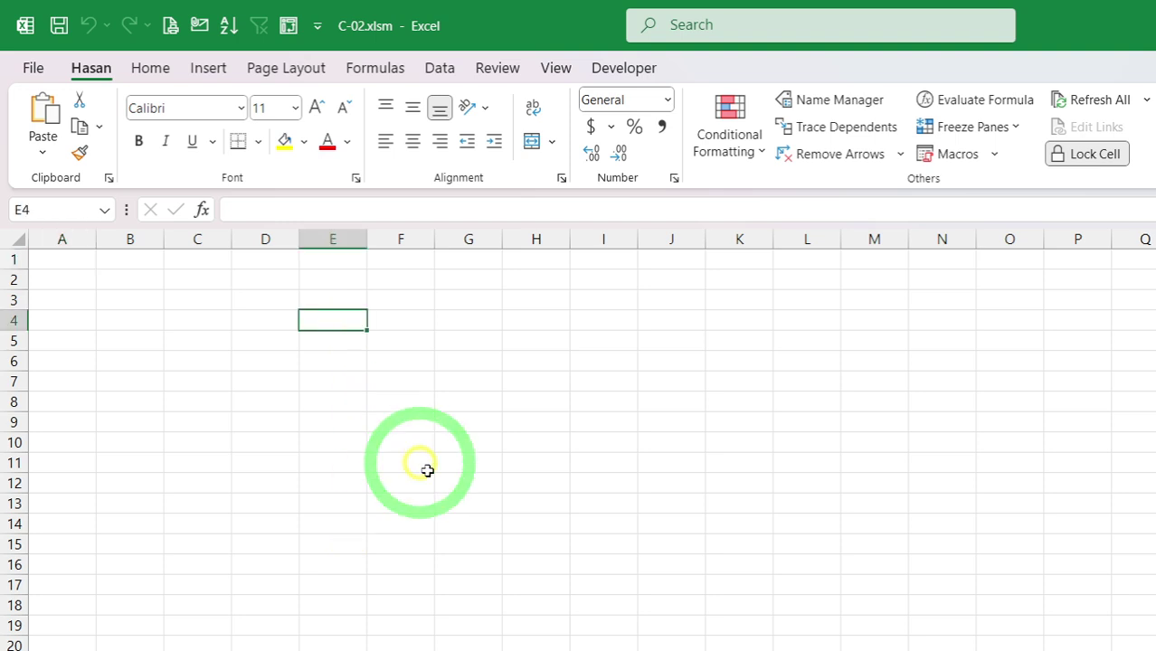
{"action": "type", "text": "FGOSJDGJLADJGFL"}
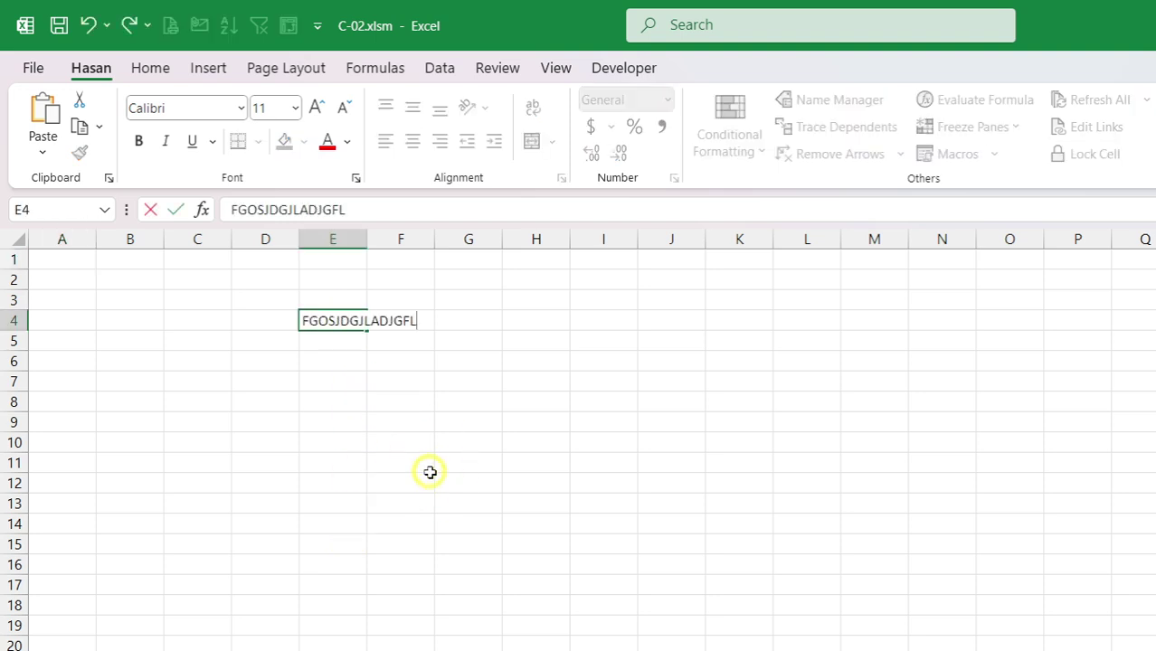
{"action": "left_click", "coordinate": [549, 418]}
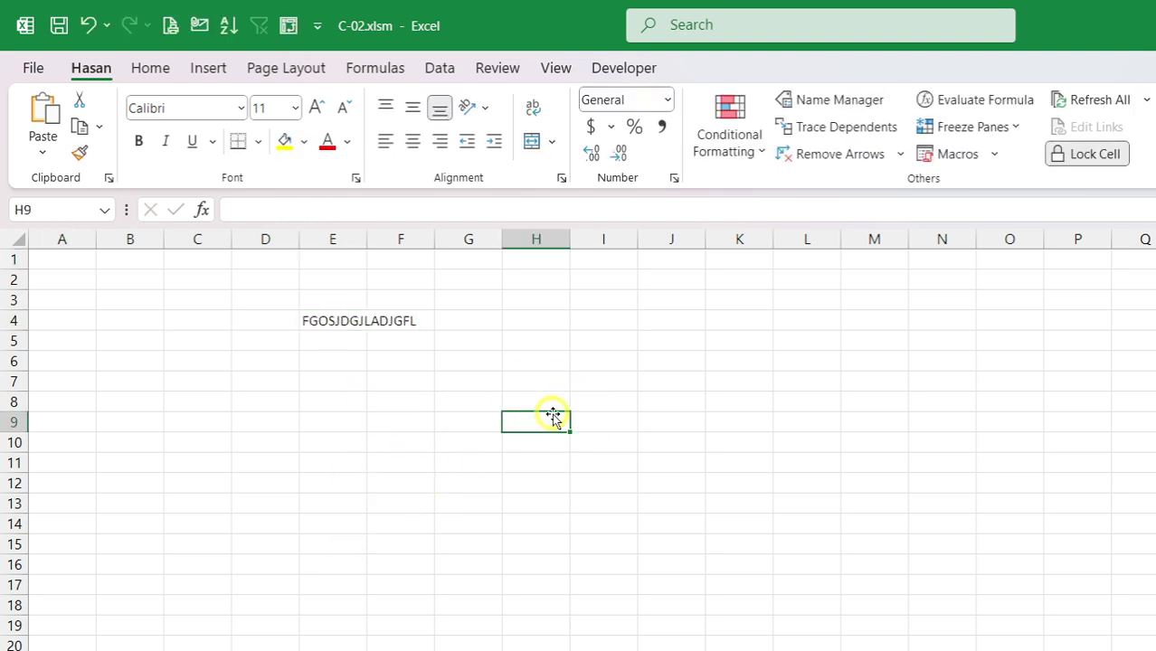
Step: Switch to SwordSoft Mousetrack, limit the keystroke display to shortcuts only, and turn off Show Keystroke before closing its window
{"action": "key", "text": "alt+Tab"}
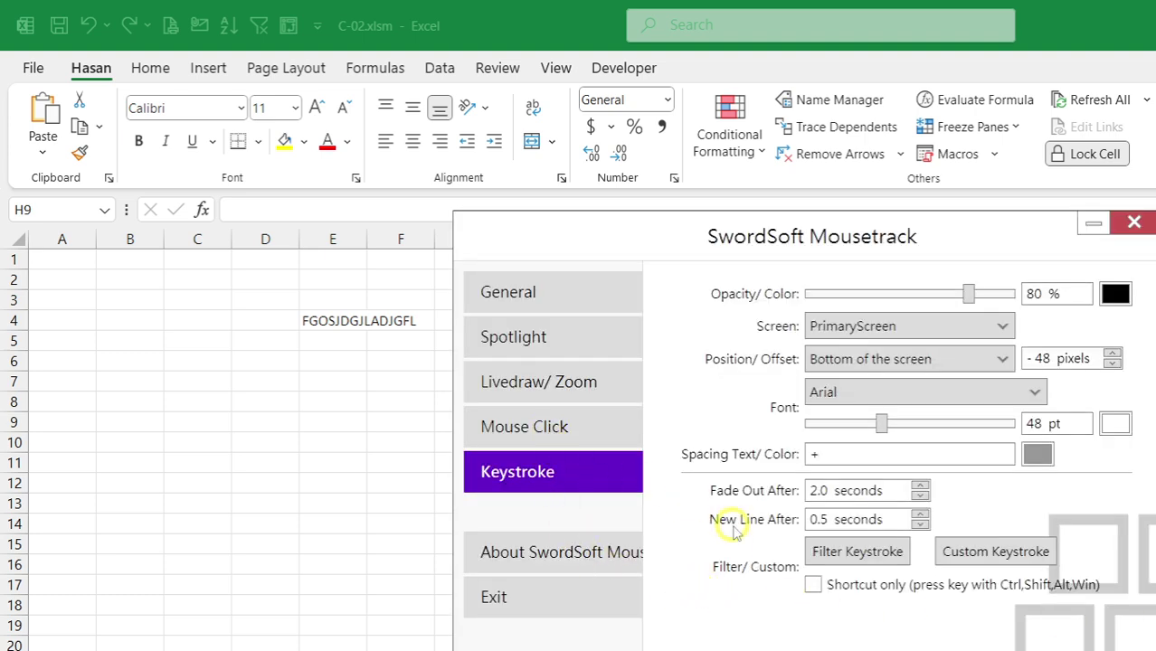
{"action": "left_click", "coordinate": [812, 585]}
{"action": "left_click", "coordinate": [568, 293]}
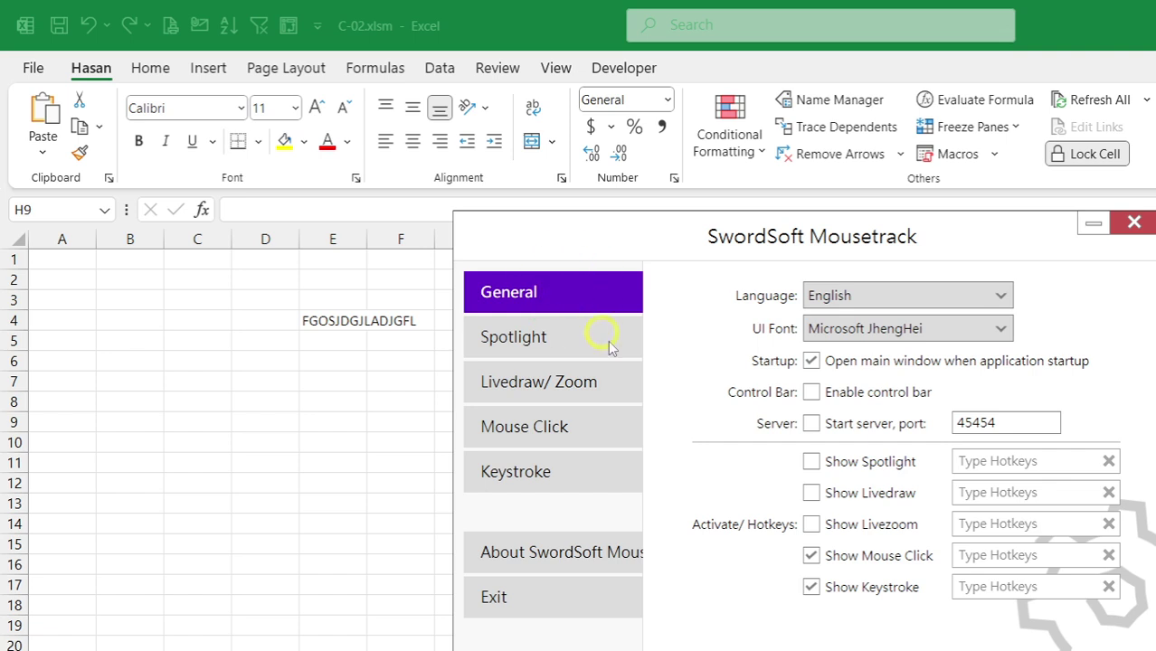
{"action": "left_click", "coordinate": [811, 586]}
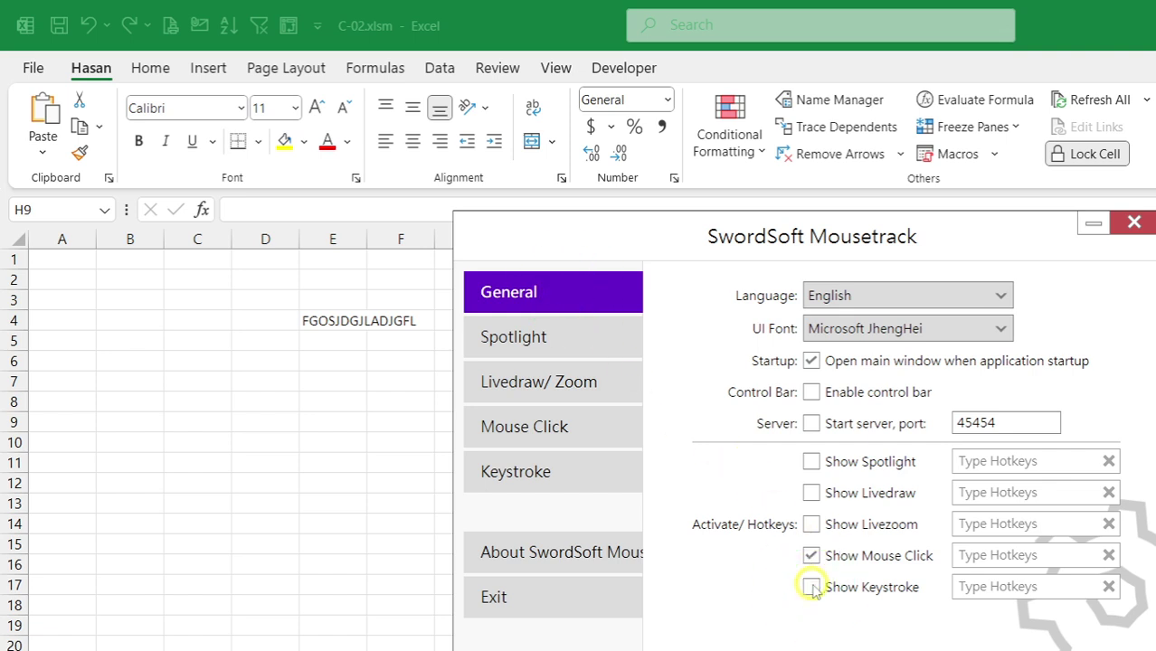
{"action": "left_click", "coordinate": [1133, 222]}
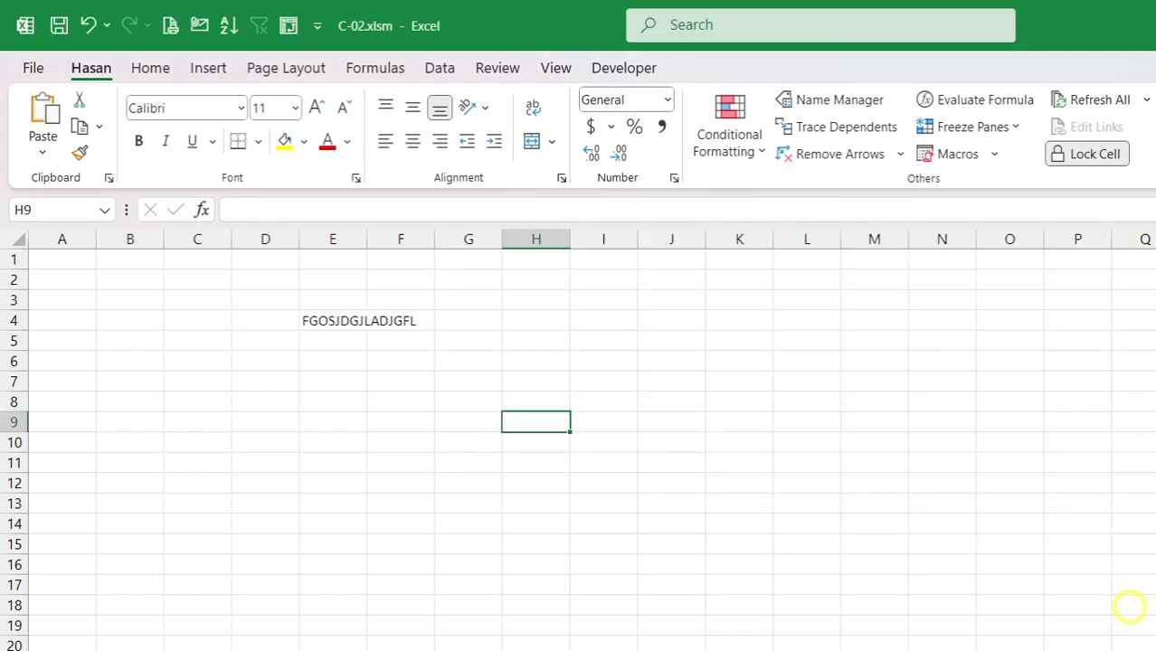
Step: Enter the sample text IHKHK in cell F10 and permanently delete the worksheet that contains the sample text
{"action": "left_click", "coordinate": [400, 442]}
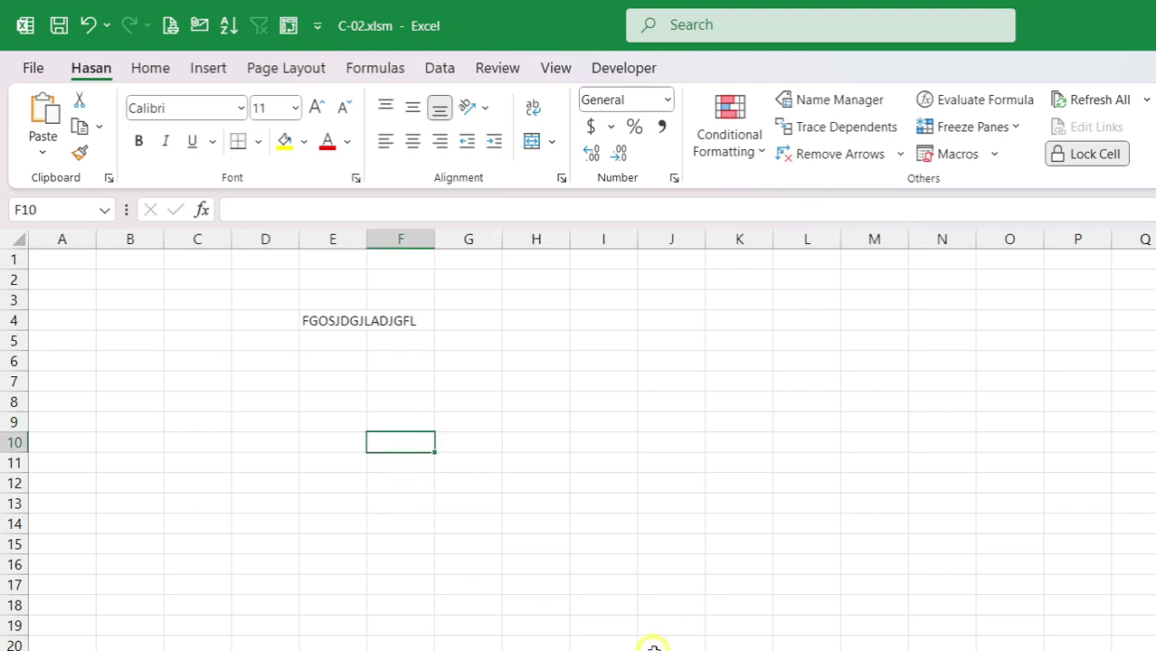
{"action": "type", "text": "IHKHK"}
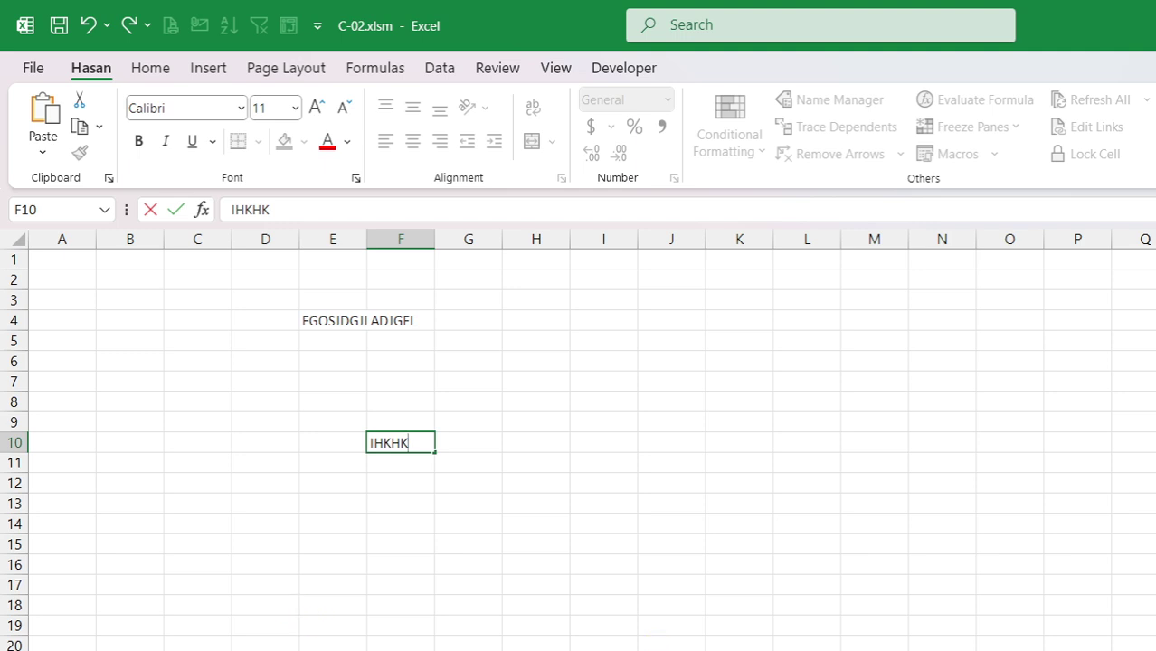
{"action": "left_click", "coordinate": [411, 608]}
{"action": "right_click", "coordinate": [233, 650]}
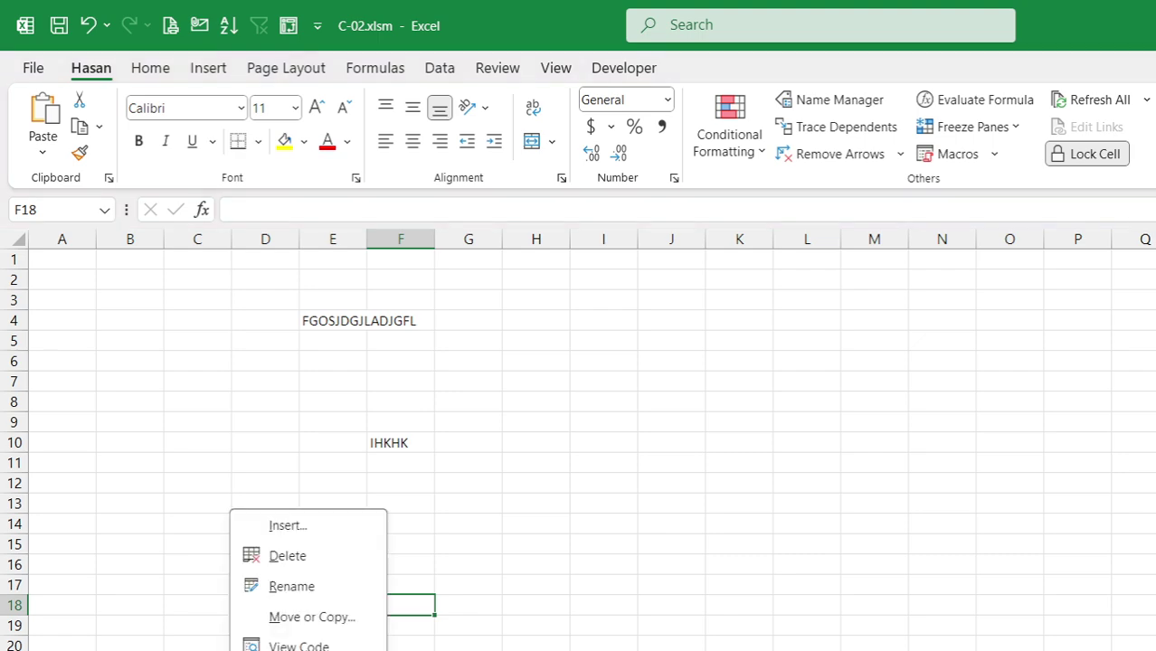
{"action": "left_click", "coordinate": [305, 559]}
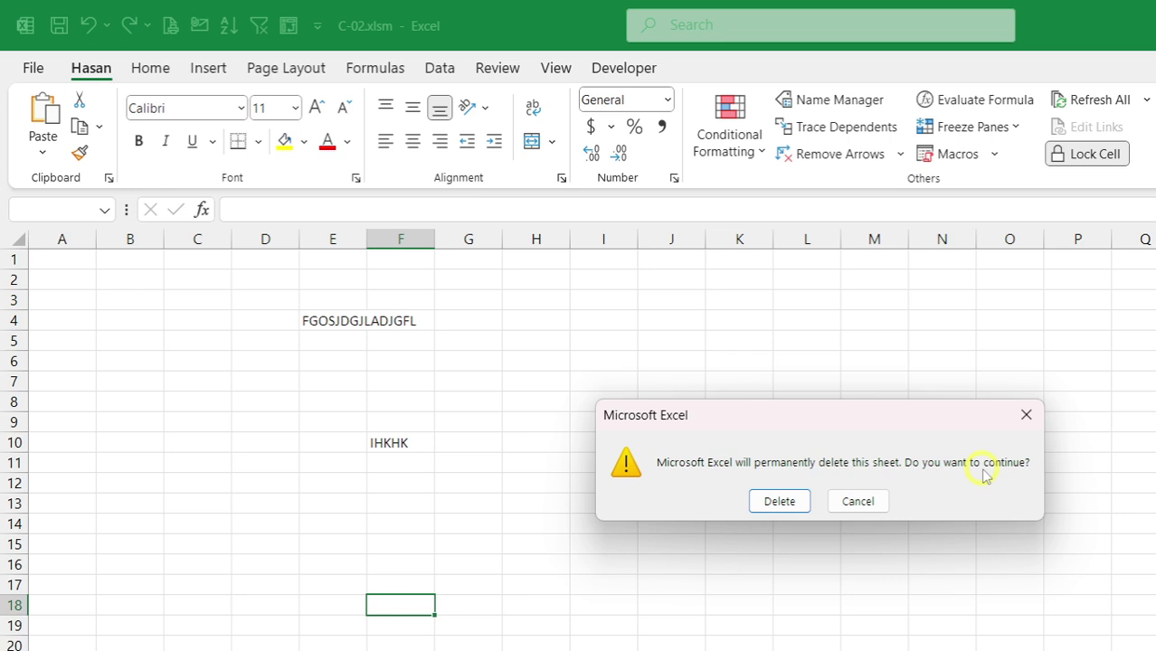
{"action": "left_click", "coordinate": [790, 504]}
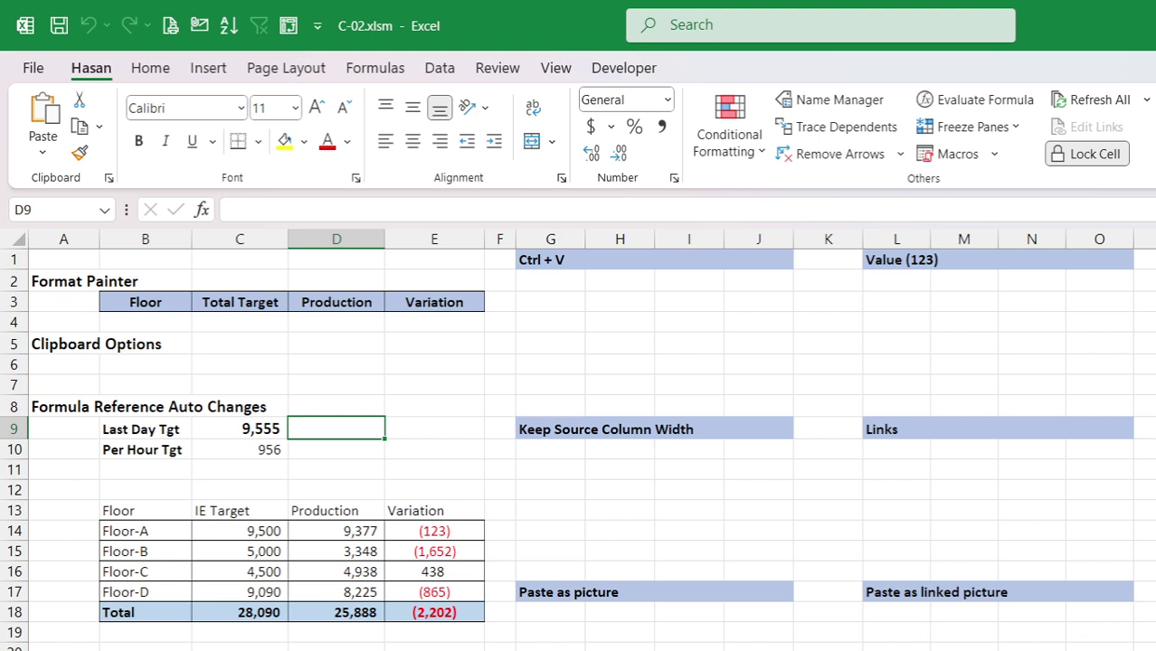
Step: Enter the sample text aofjasjf in cell M21 of the Clipboard sheet and undo the entry
{"action": "left_click", "coordinate": [964, 650]}
{"action": "type", "text": "aofjasjf"}
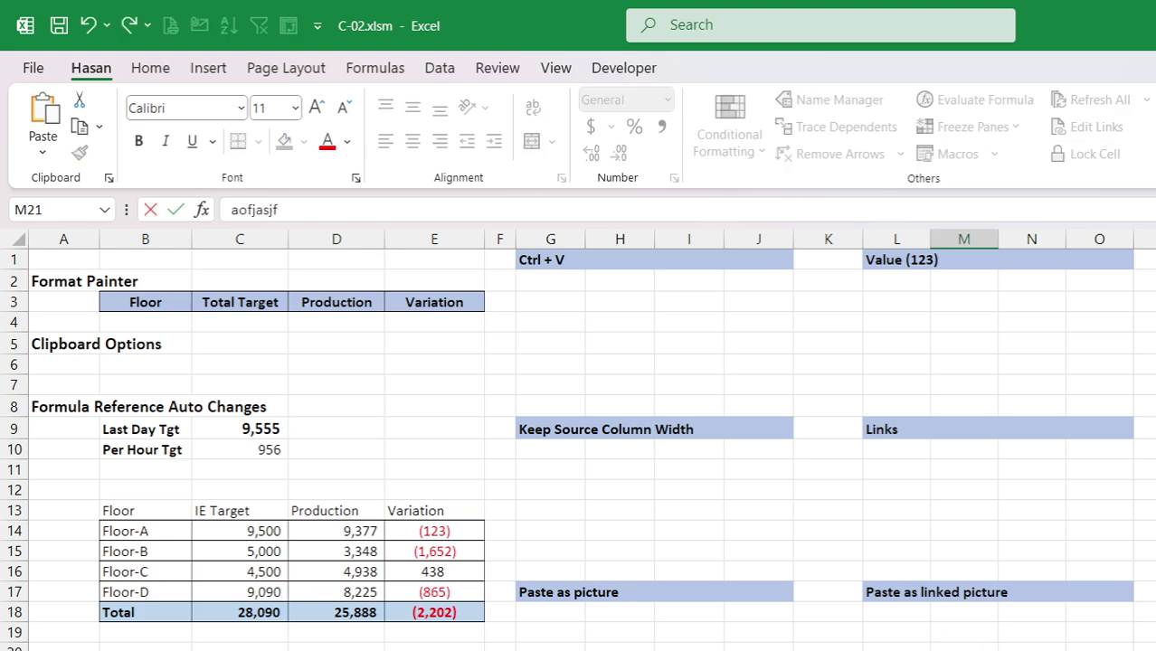
{"action": "key", "text": "Return"}
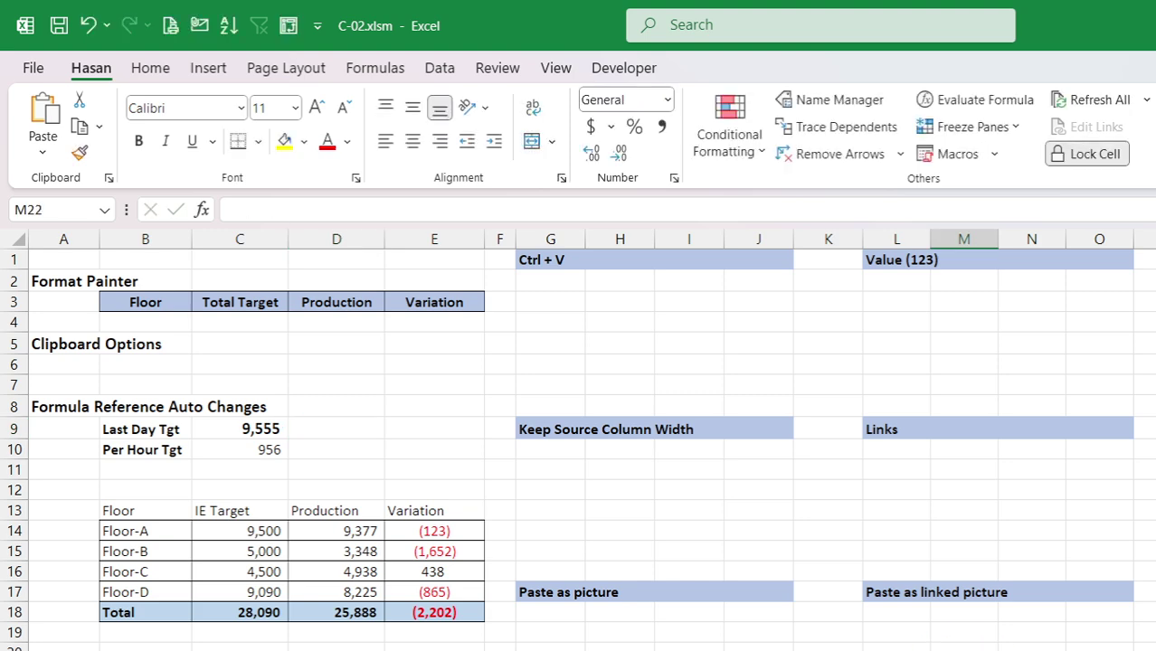
{"action": "key", "text": "ctrl+z"}
{"action": "key", "text": "Left"}
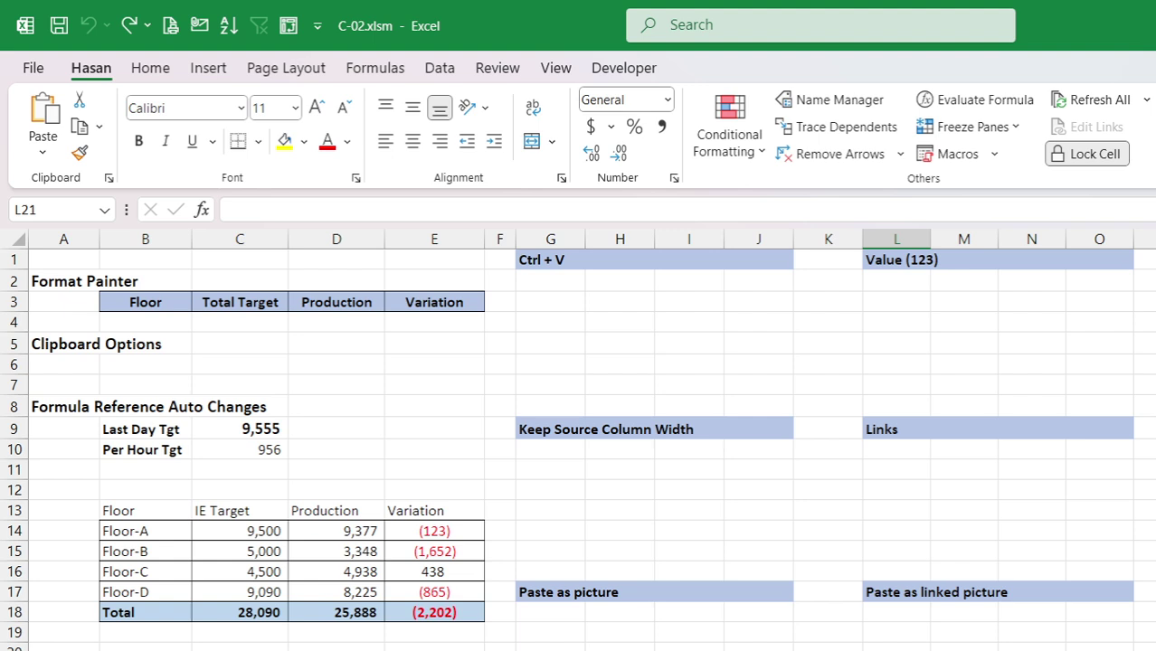
Step: Return to the Interface sheet and highlight the sheet navigation note, followed by the keyboard shortcut note in B18:E18
{"action": "key", "text": "ctrl+Page_Up"}
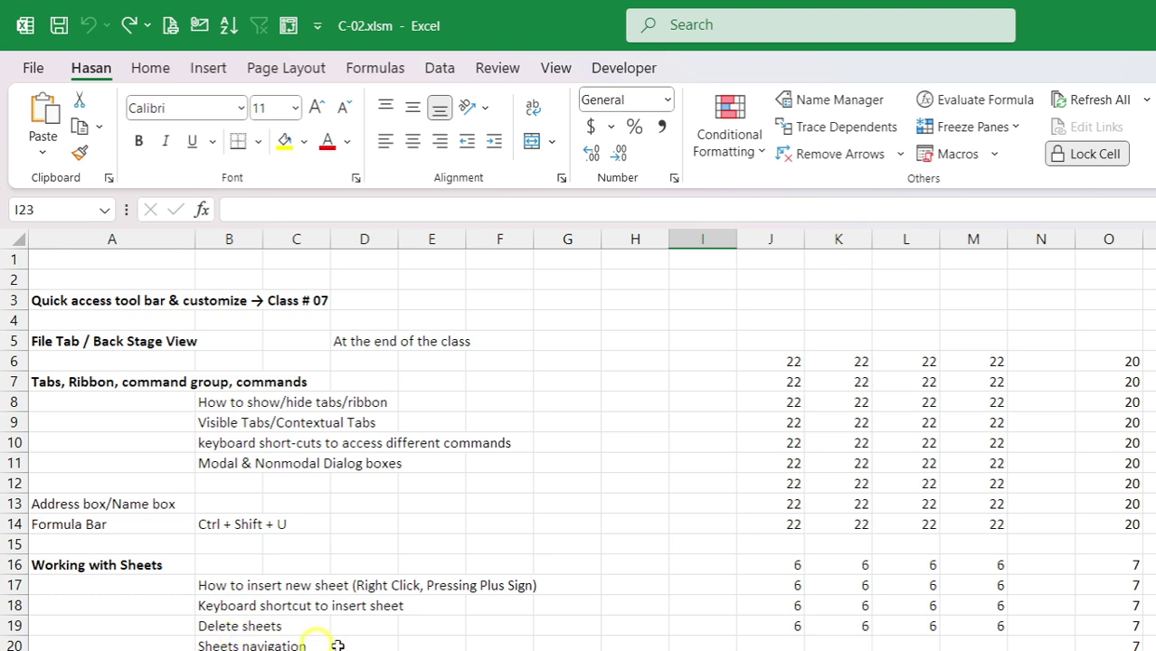
{"action": "left_click", "coordinate": [227, 644]}
{"action": "left_click_drag", "start_coordinate": [285, 645], "coordinate": [199, 645]}
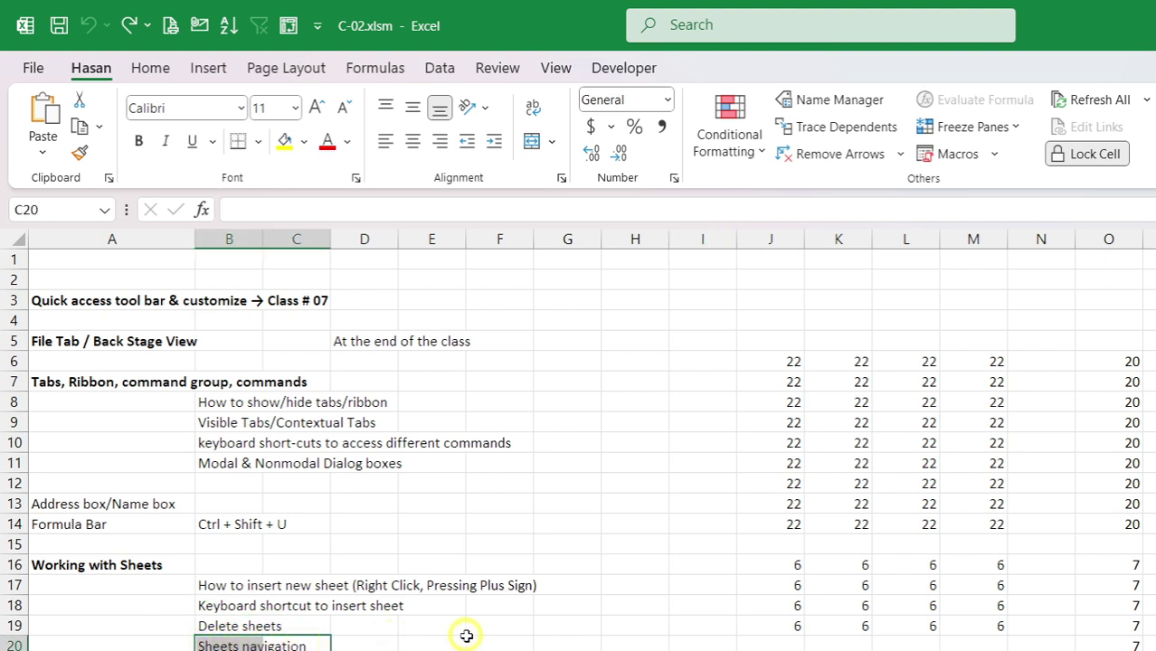
{"action": "left_click_drag", "start_coordinate": [206, 610], "coordinate": [453, 609]}
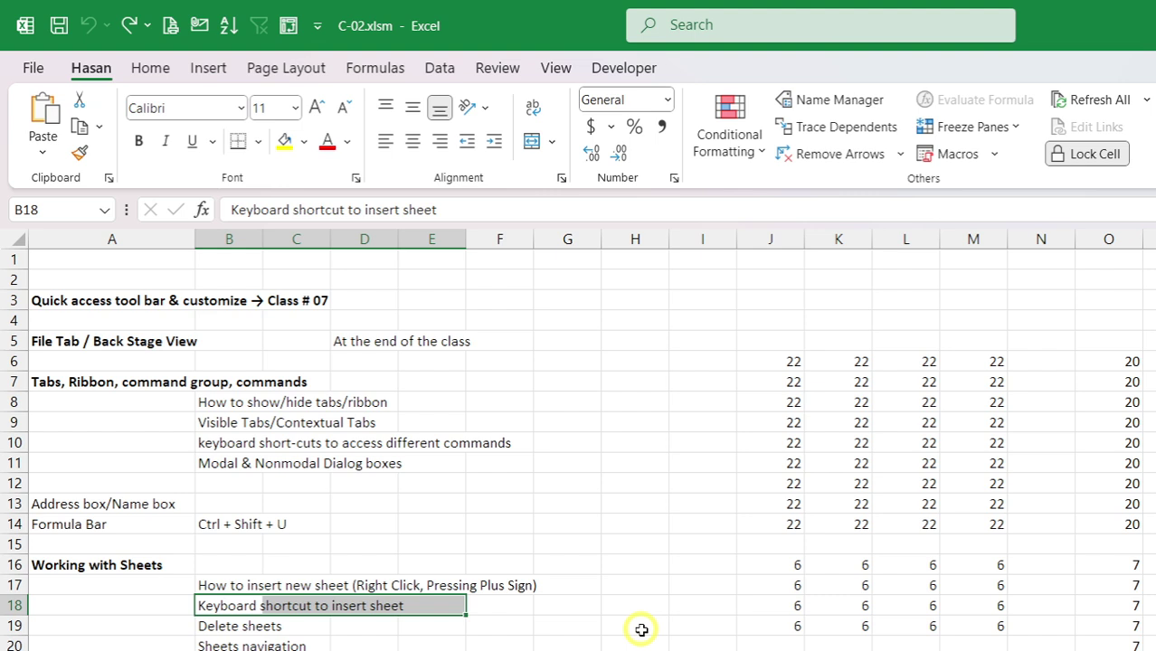
Step: Insert a new worksheet before the Interface sheet and delete it again
{"action": "key", "text": "shift+F11"}
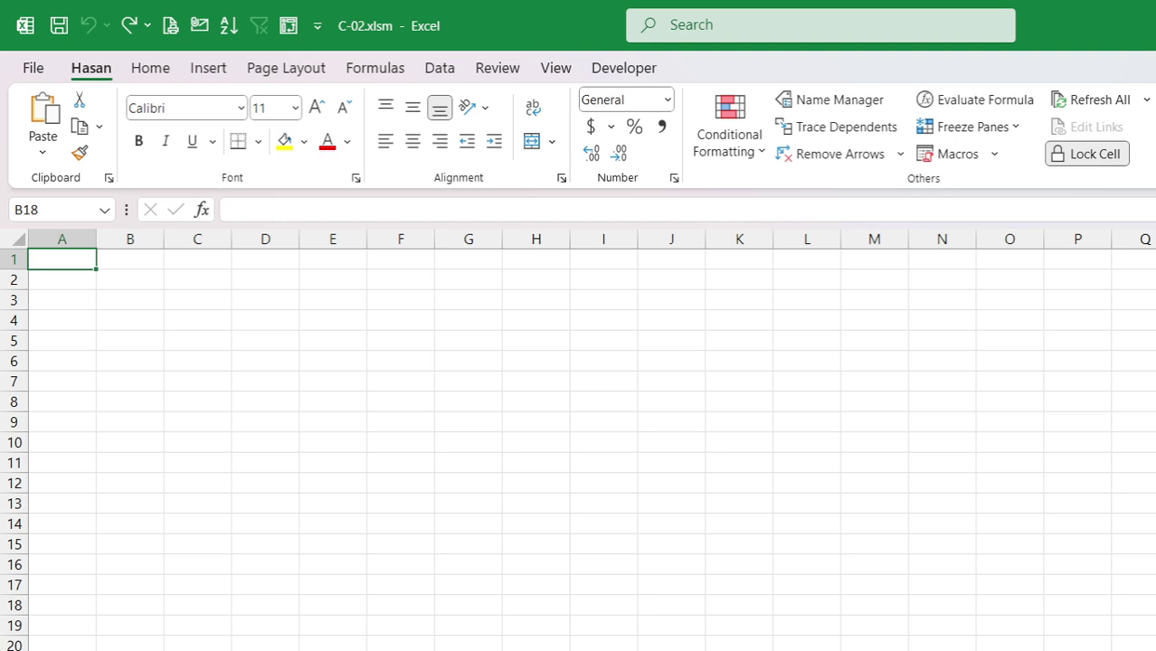
{"action": "right_click", "coordinate": [159, 649]}
{"action": "left_click", "coordinate": [249, 557]}
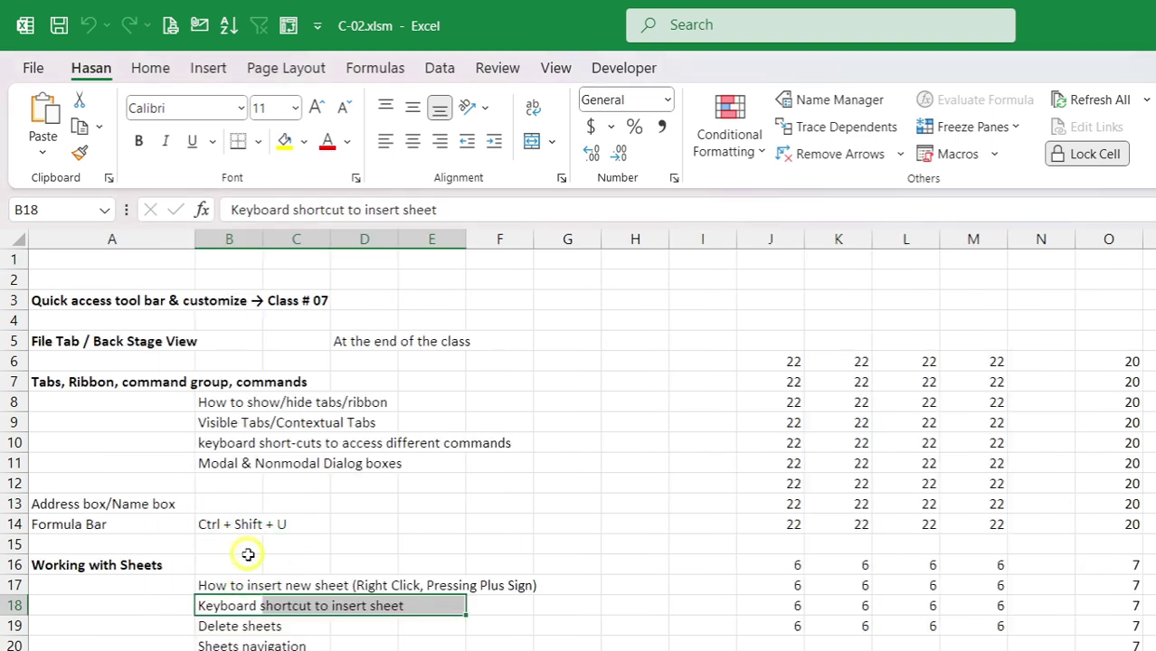
Step: Select individual blank cells on the Interface sheet, including I20 and T13, to demonstrate direct cell selection
{"action": "left_click", "coordinate": [716, 641]}
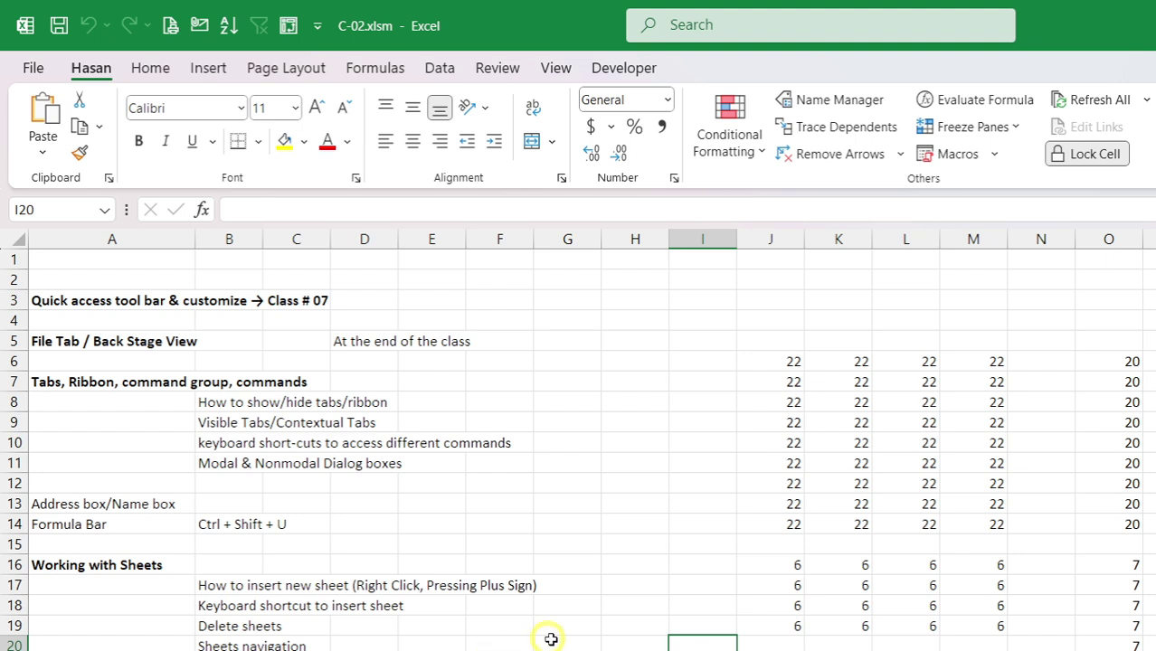
{"action": "left_click", "coordinate": [1155, 403]}
{"action": "left_click", "coordinate": [1155, 443]}
{"action": "left_click", "coordinate": [1155, 504]}
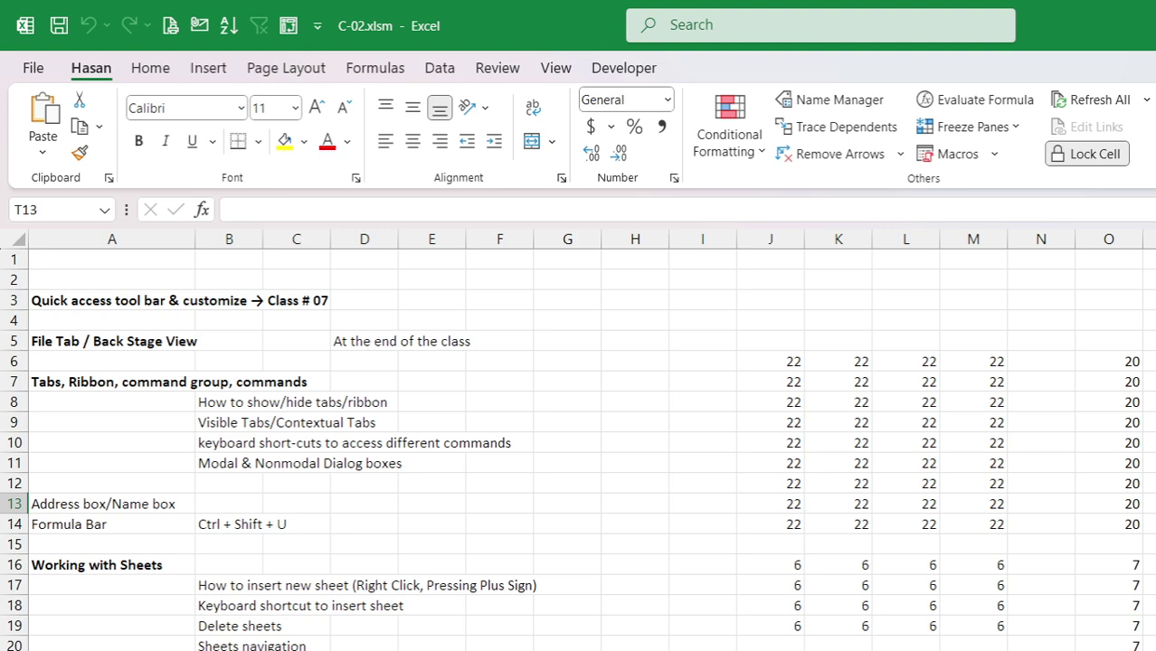
{"action": "scroll", "coordinate": [584, 451], "scroll_direction": "down", "scroll_amount": 1}
{"action": "scroll", "coordinate": [583, 450], "scroll_direction": "up", "scroll_amount": 1}
{"action": "left_click", "coordinate": [1154, 341]}
Step: Move the active cell one cell at a time in every direction through the blank area beyond column Q, finishing at T16
{"action": "key", "text": "Down"}
{"action": "key", "text": "Down"}
{"action": "key", "text": "Down"}
{"action": "key", "text": "Down"}
{"action": "key", "text": "Down"}
{"action": "key", "text": "Down"}
{"action": "key", "text": "Down"}
{"action": "key", "text": "Right"}
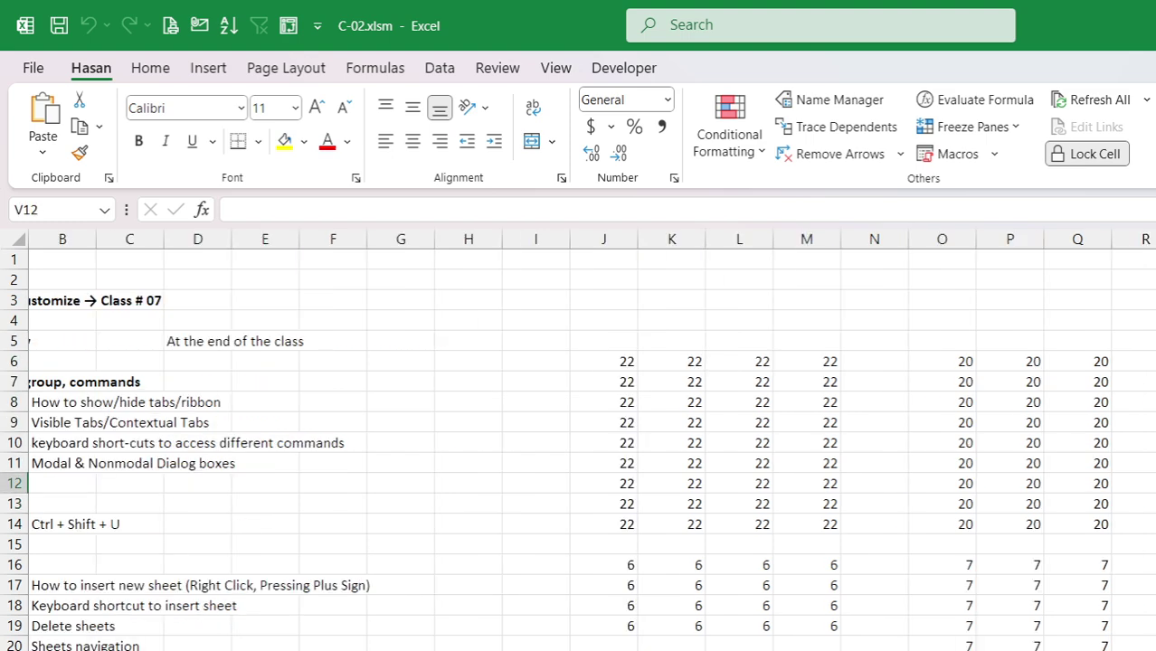
{"action": "key", "text": "Right"}
{"action": "key", "text": "Right"}
{"action": "key", "text": "Right"}
{"action": "key", "text": "Left"}
{"action": "key", "text": "Left"}
{"action": "key", "text": "Left"}
{"action": "key", "text": "Left"}
{"action": "key", "text": "Left"}
{"action": "key", "text": "Down"}
{"action": "key", "text": "Down"}
{"action": "key", "text": "Down"}
{"action": "key", "text": "Down"}
{"action": "key", "text": "Down"}
{"action": "key", "text": "Down"}
{"action": "key", "text": "Down"}
{"action": "key", "text": "Up"}
{"action": "key", "text": "Up"}
{"action": "key", "text": "Up"}
{"action": "key", "text": "Up"}
{"action": "key", "text": "Up"}
{"action": "key", "text": "Up"}
{"action": "key", "text": "Down"}
{"action": "key", "text": "Down"}
{"action": "key", "text": "Down"}
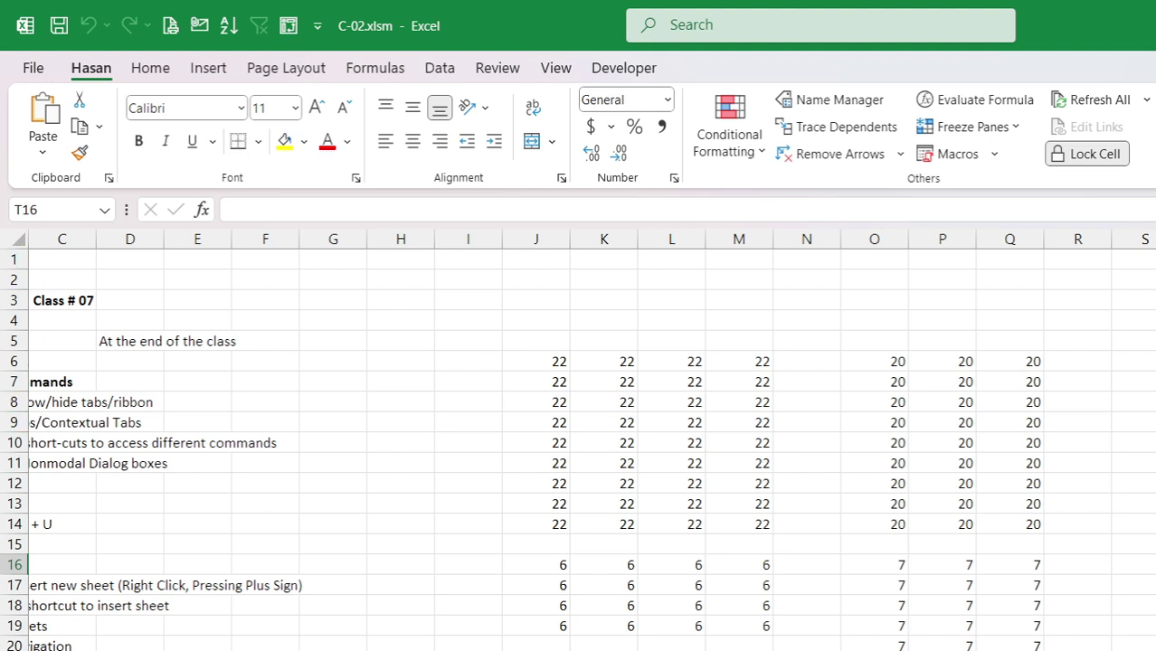
Step: Jump one screen down the Interface sheet to T43, bring column A into view, and return one screen up
{"action": "key", "text": "Page_Down"}
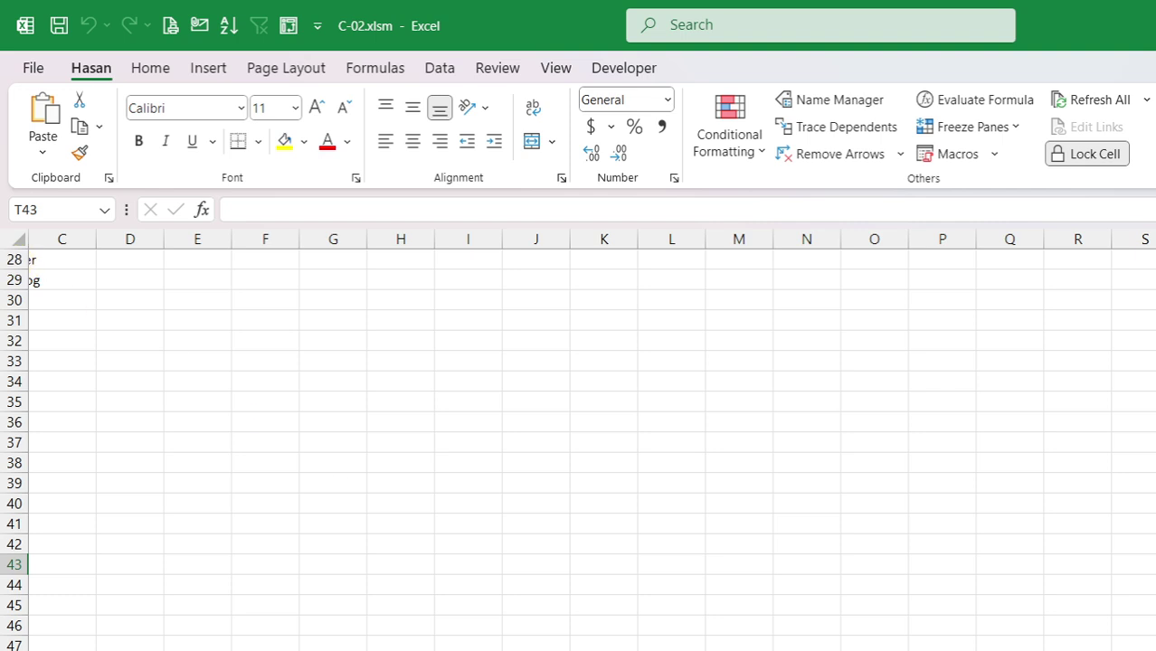
{"action": "scroll", "coordinate": [579, 434], "scroll_direction": "left", "scroll_amount": 2}
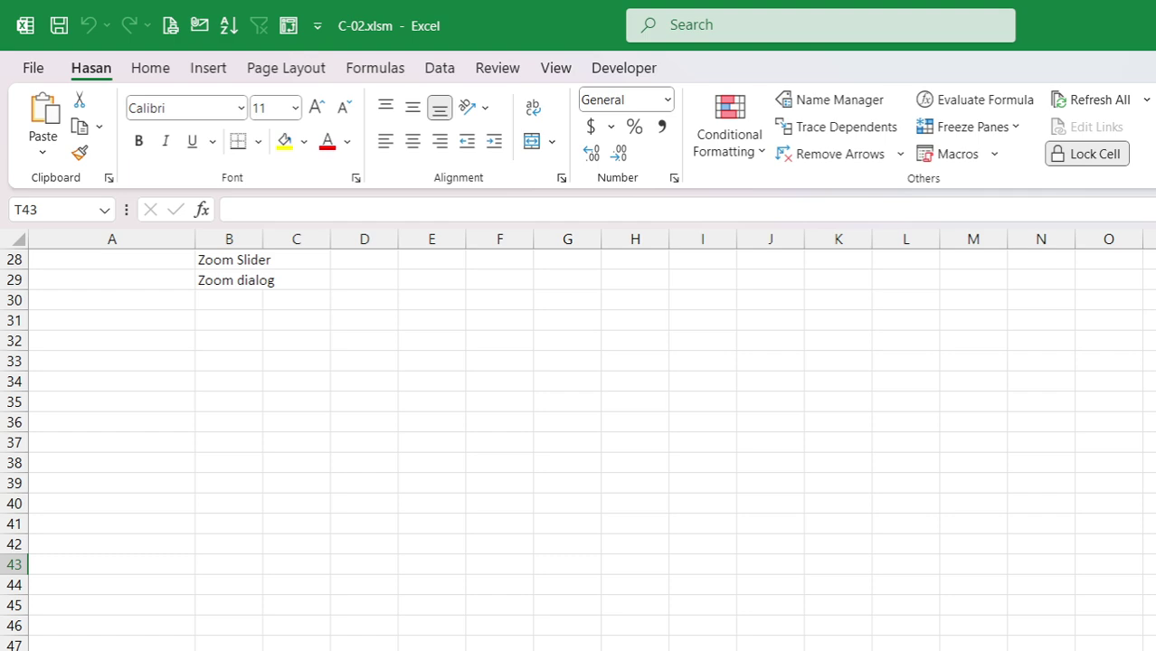
{"action": "key", "text": "Page_Up"}
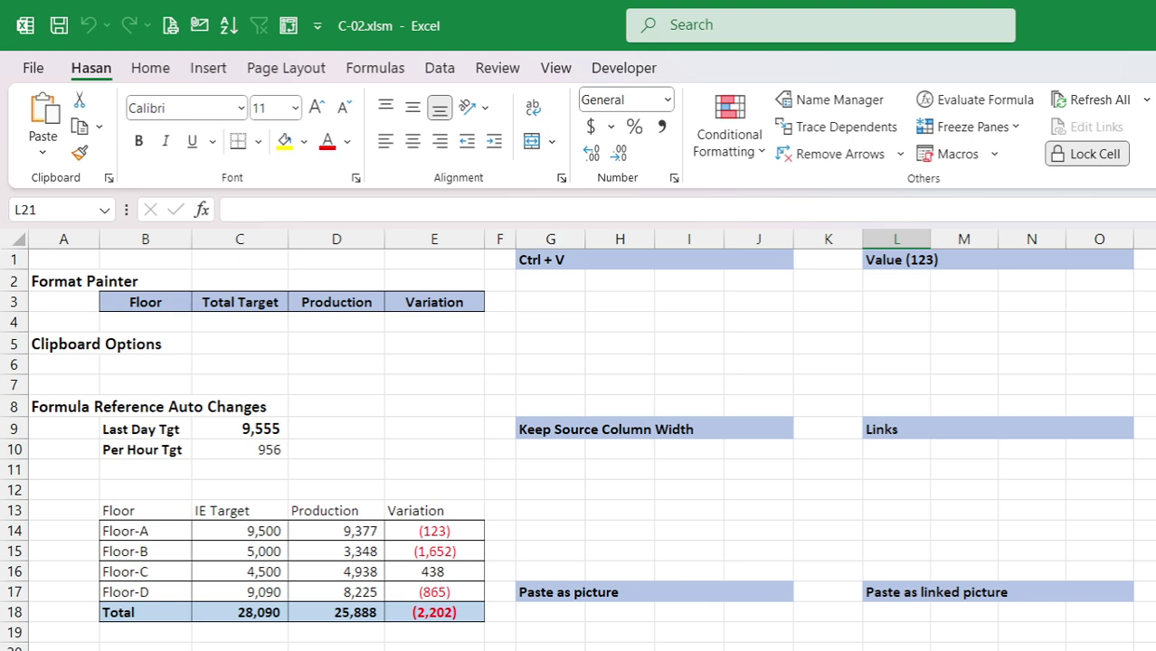
Step: Switch back and forth between the Clipboard and Interface sheets, finishing on Interface with cell F20 selected
{"action": "key", "text": "ctrl+Page_Up"}
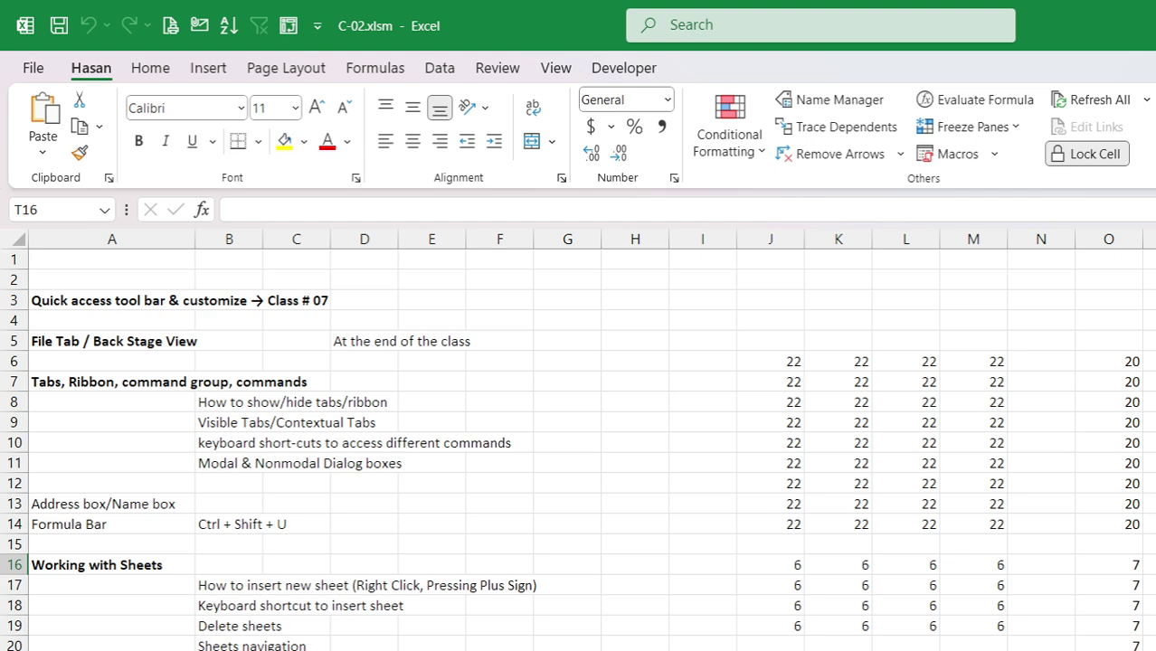
{"action": "key", "text": "ctrl+Page_Down"}
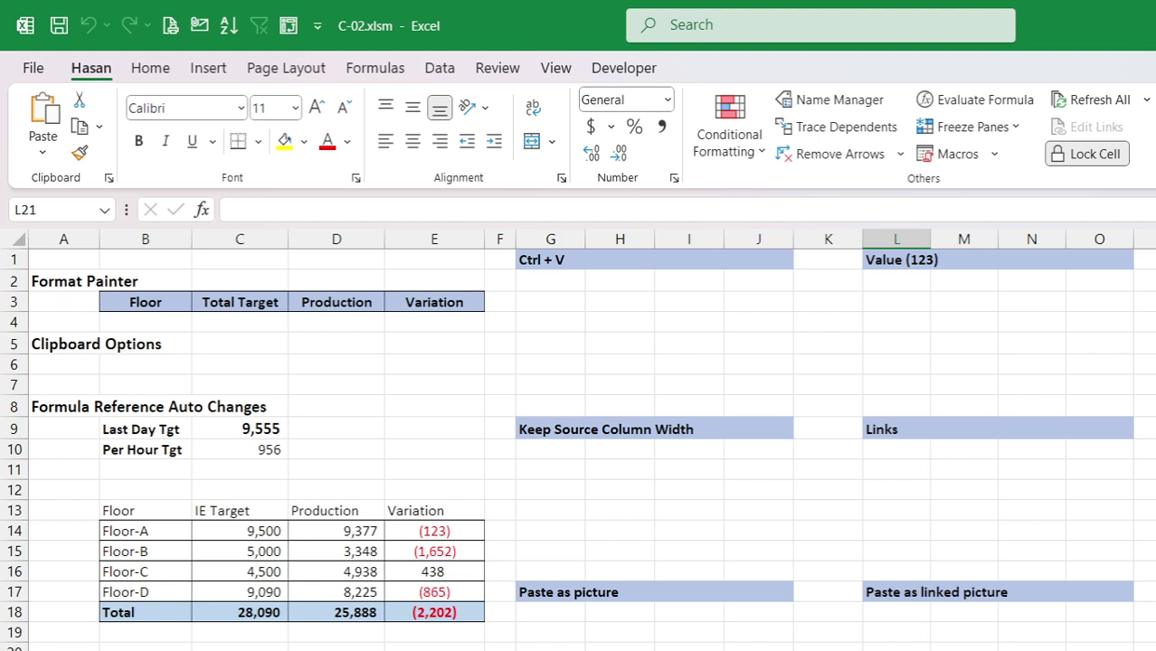
{"action": "key", "text": "ctrl+Page_Up"}
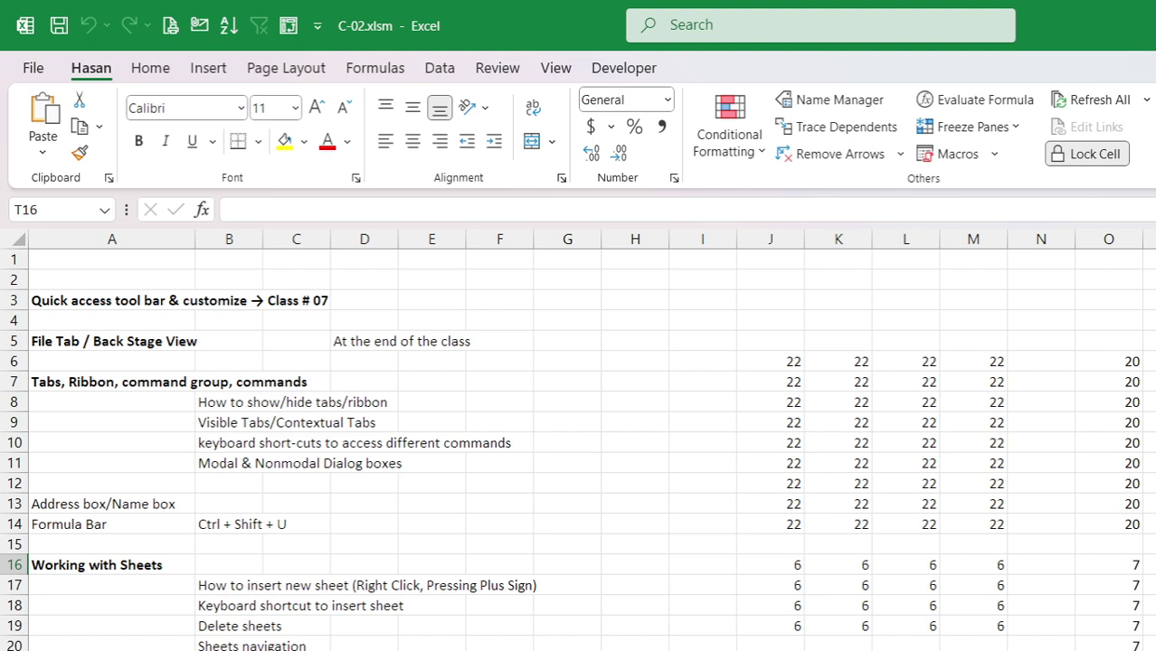
{"action": "left_click", "coordinate": [272, 649]}
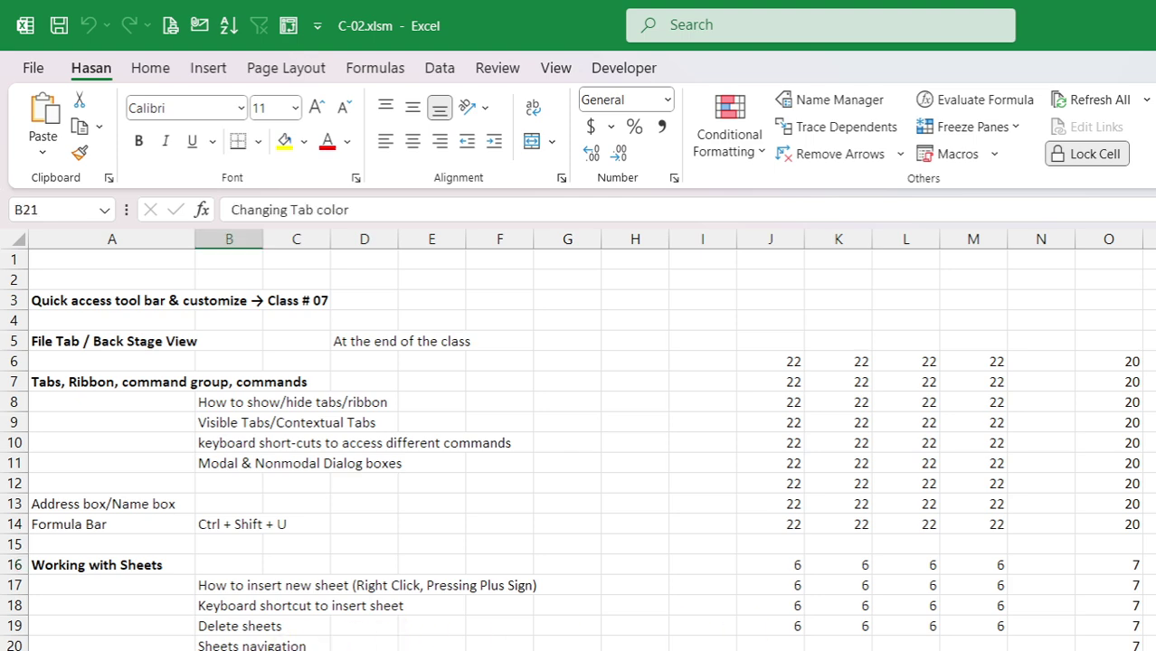
{"action": "left_click", "coordinate": [507, 646]}
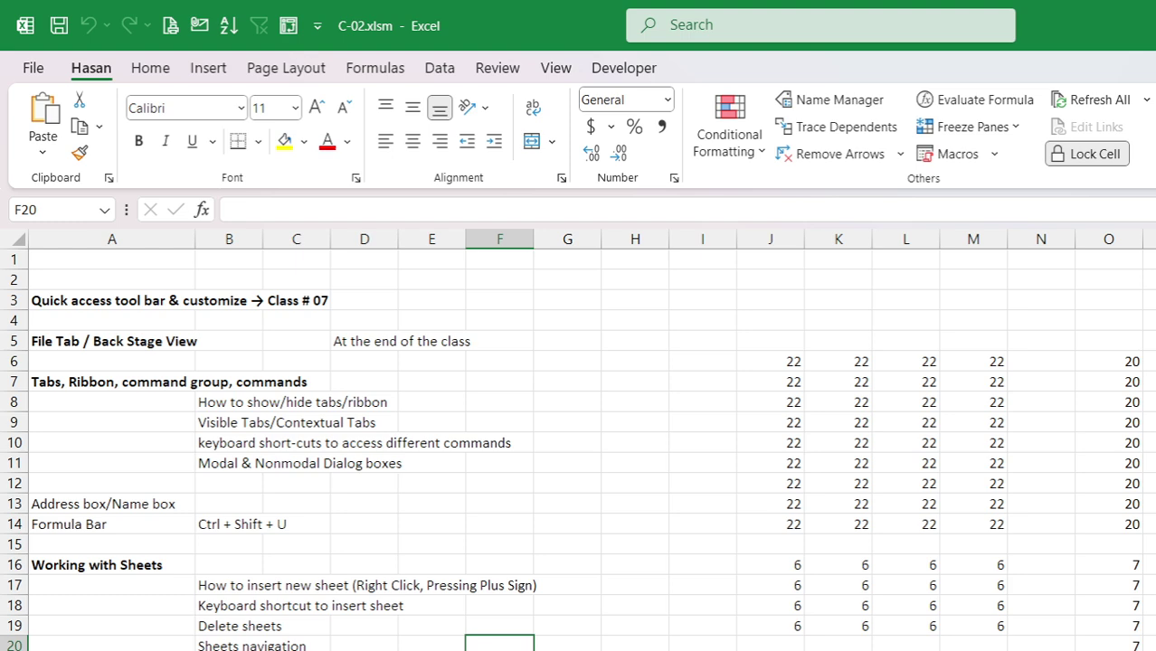
Step: Bring up the Activate list of all sheets and go to the Number_Styles sheet
{"action": "right_click", "coordinate": [27, 649]}
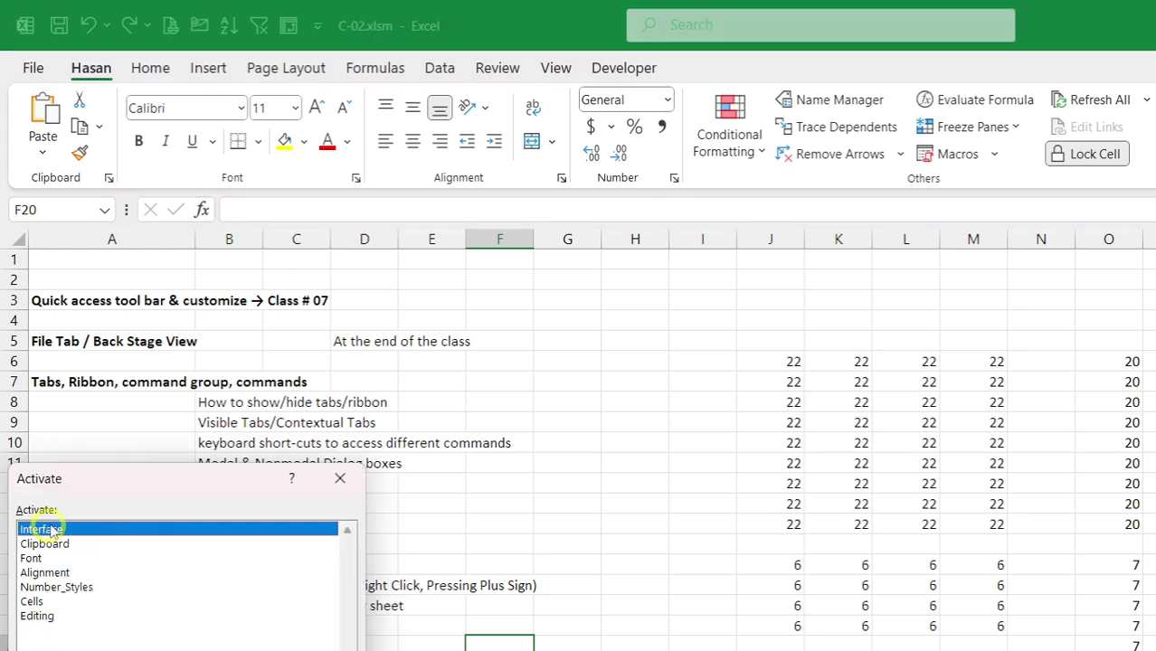
{"action": "left_click_drag", "start_coordinate": [72, 485], "coordinate": [142, 381]}
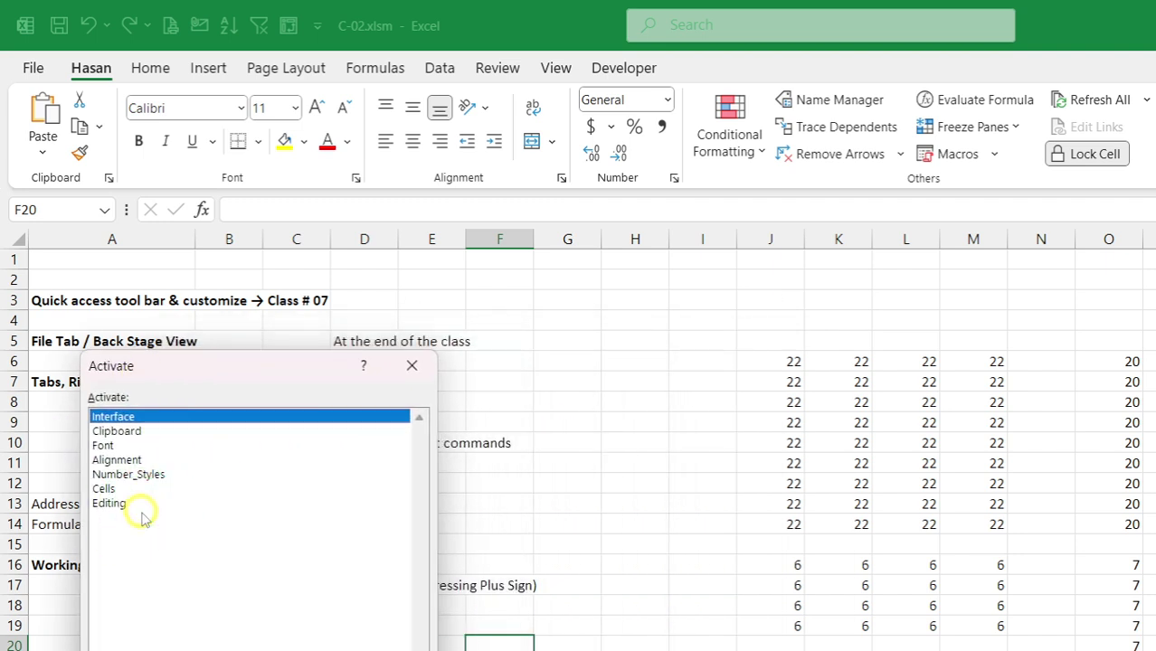
{"action": "double_click", "coordinate": [112, 476]}
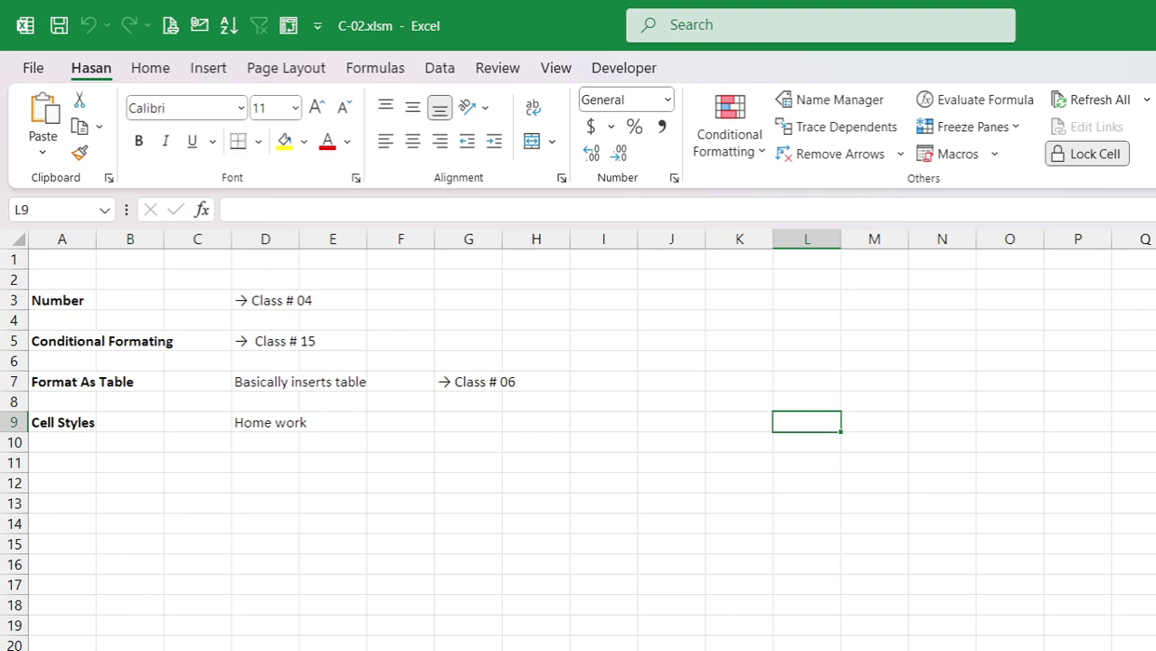
Step: Go back to the Interface sheet by choosing it from the Activate list of sheets
{"action": "right_click", "coordinate": [27, 649]}
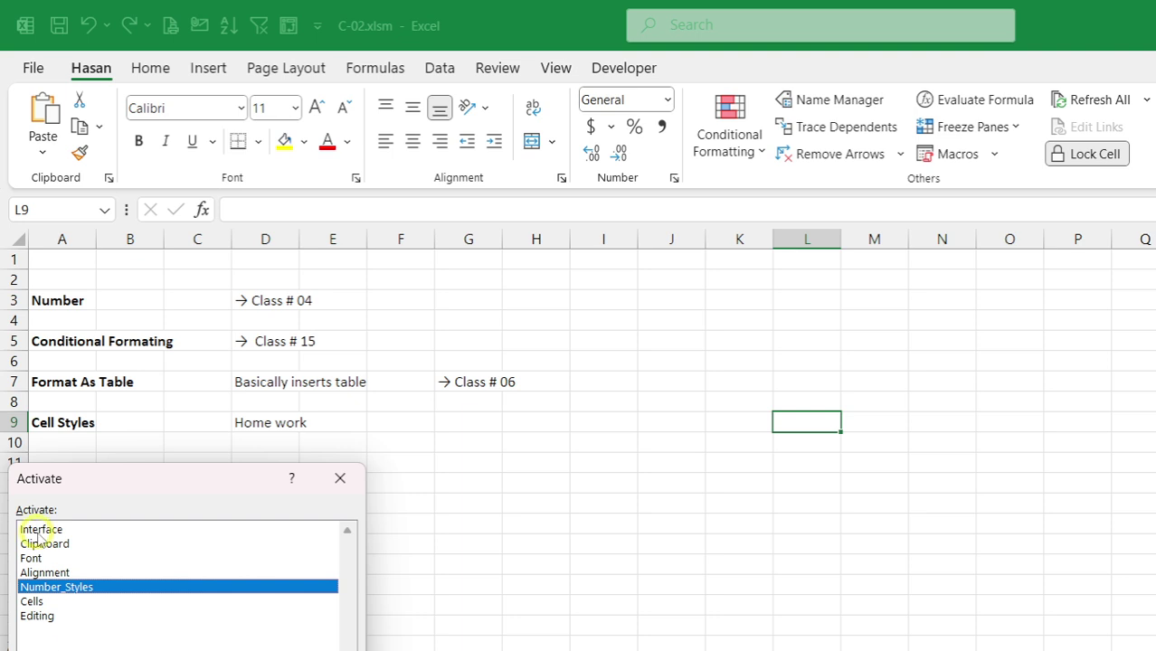
{"action": "left_click", "coordinate": [340, 479]}
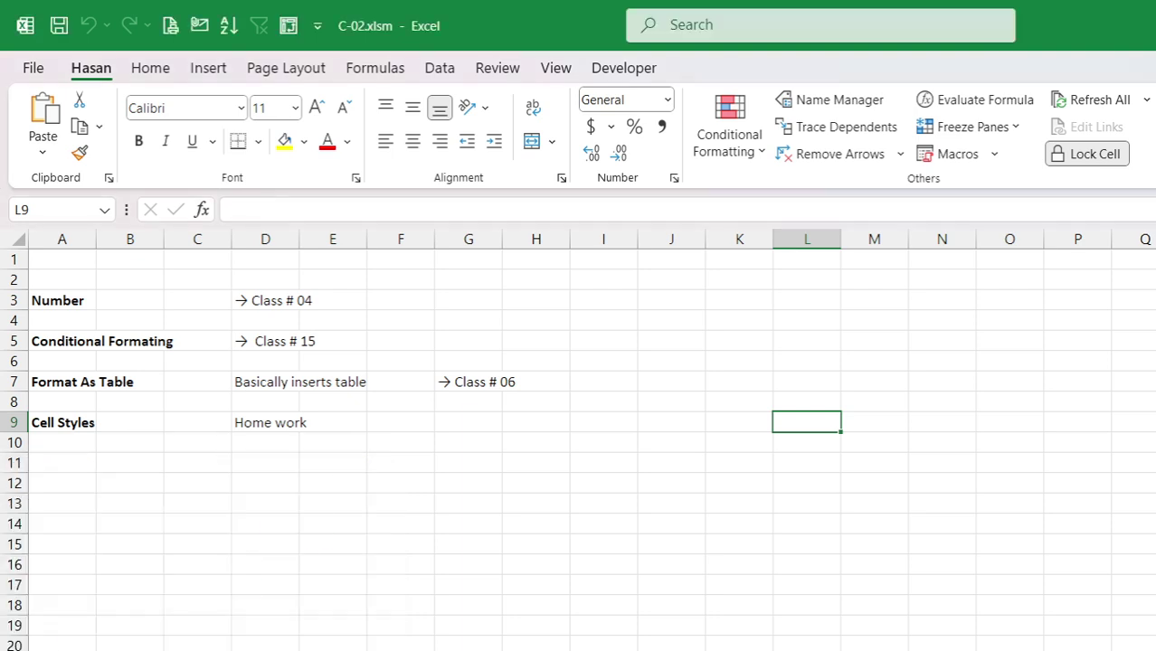
{"action": "right_click", "coordinate": [27, 649]}
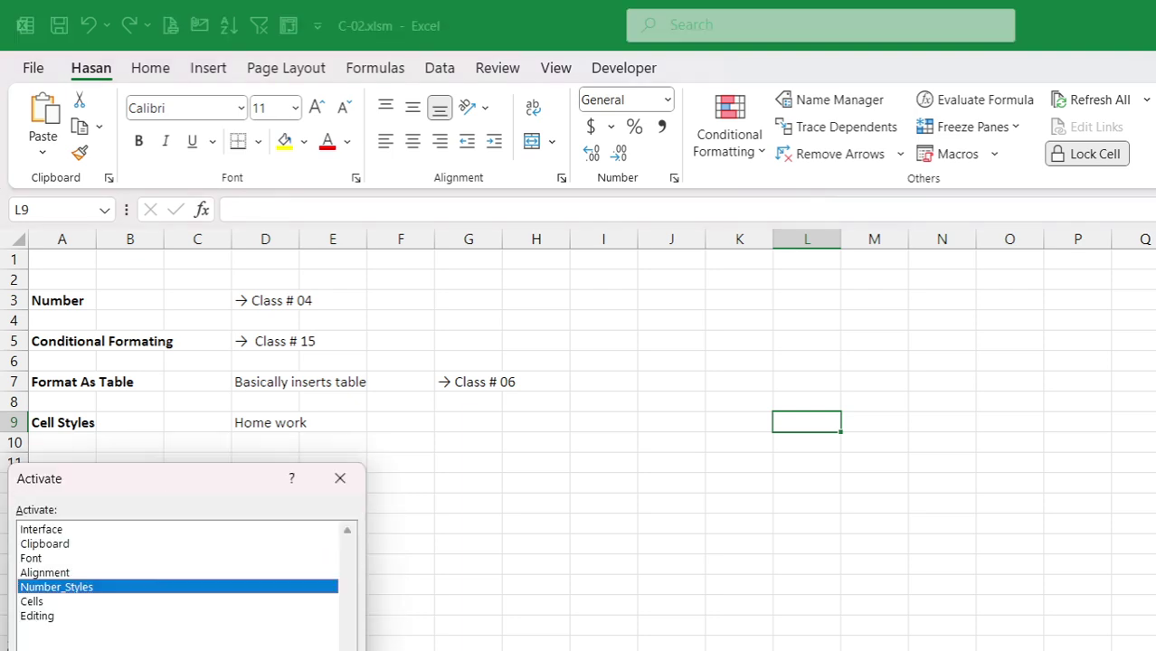
{"action": "double_click", "coordinate": [45, 530]}
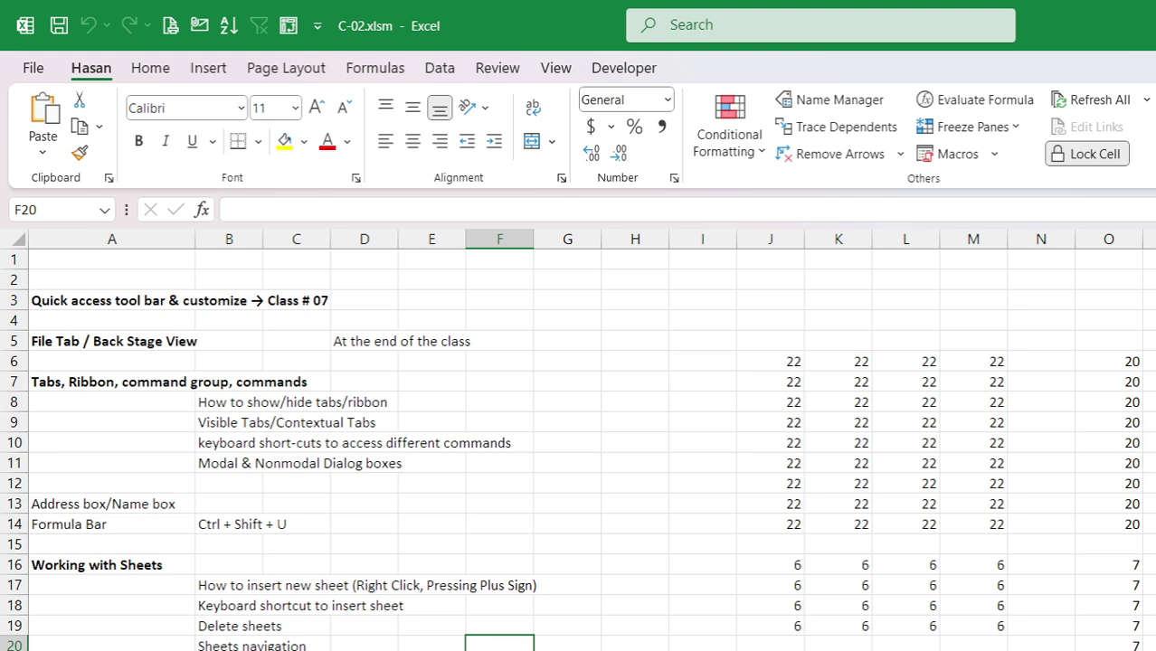
Step: Change the tab color of the Interface sheet
{"action": "right_click", "coordinate": [169, 650]}
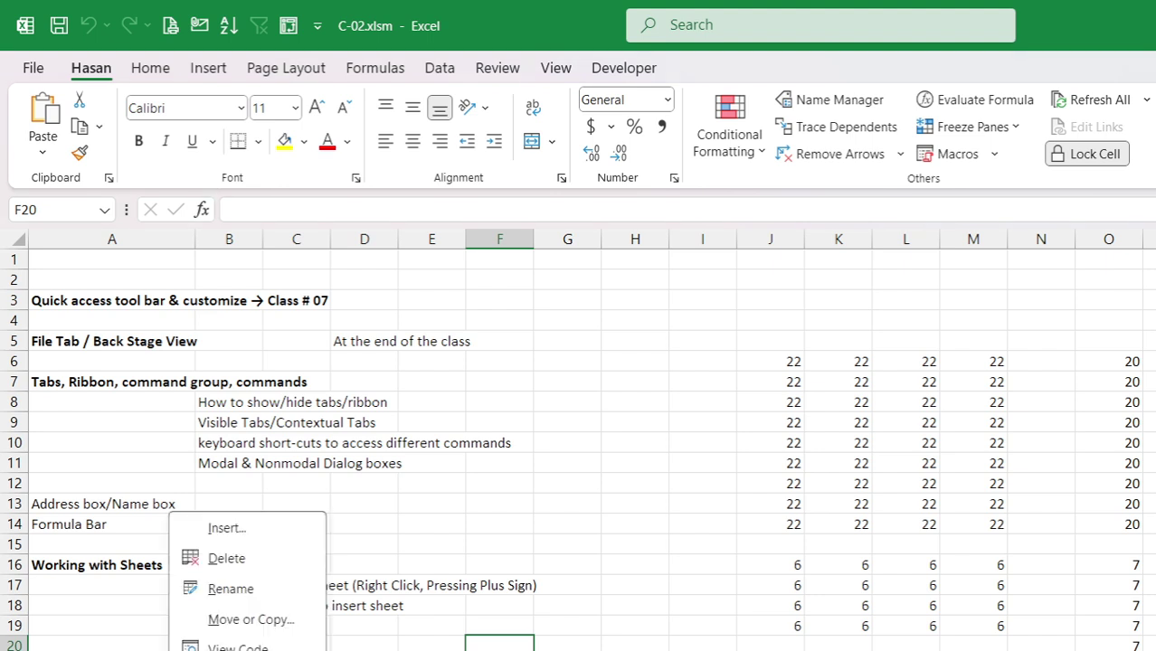
{"action": "mouse_move", "coordinate": [239, 650]}
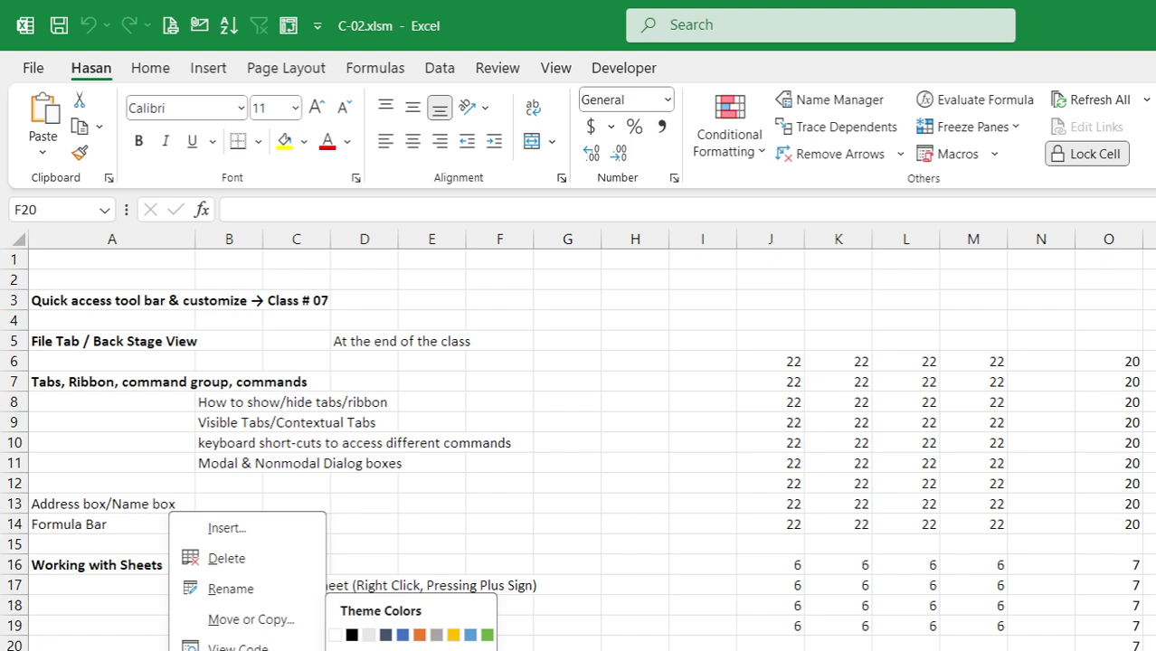
{"action": "left_click", "coordinate": [412, 650]}
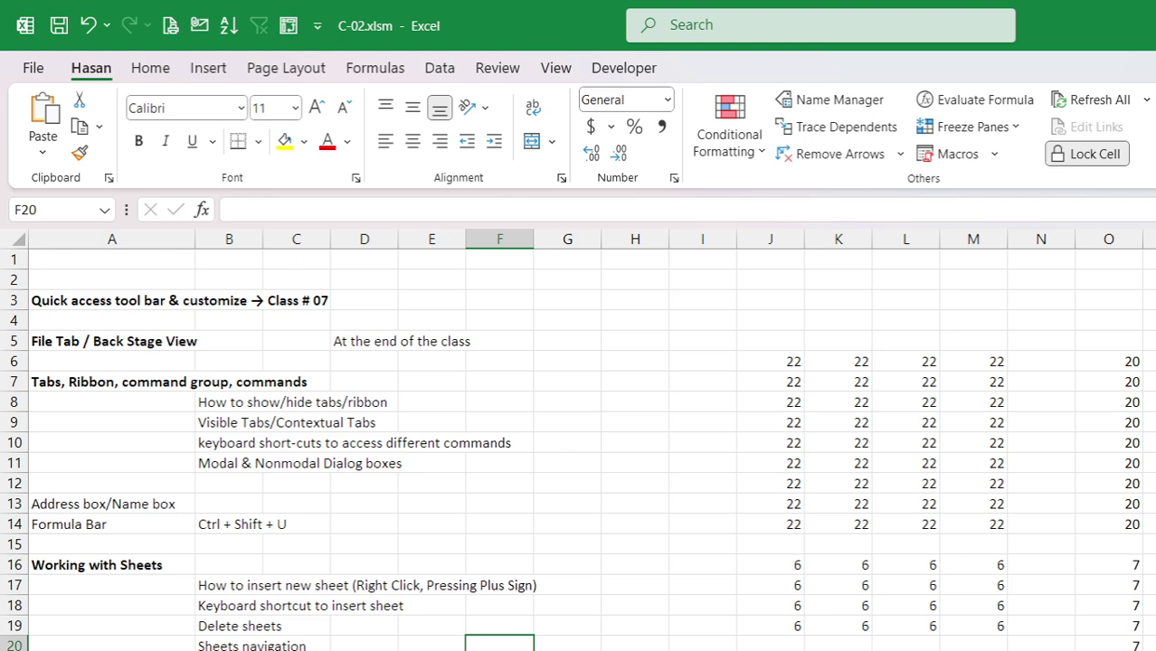
Step: Move forward through the sheets after Interface, including Clipboard, and return to the Interface sheet
{"action": "key", "text": "ctrl+Page_Down"}
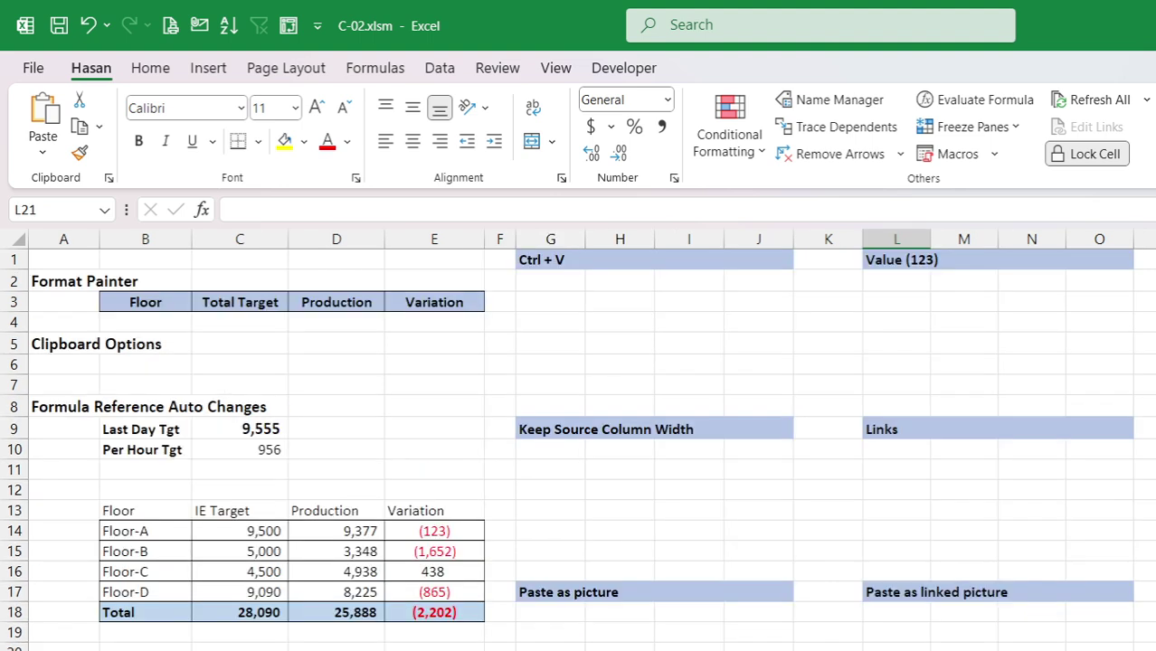
{"action": "key", "text": "ctrl+Page_Up"}
{"action": "key", "text": "ctrl+Page_Down"}
{"action": "key", "text": "ctrl+Page_Down"}
{"action": "key", "text": "ctrl+Page_Up"}
{"action": "key", "text": "ctrl+Page_Up"}
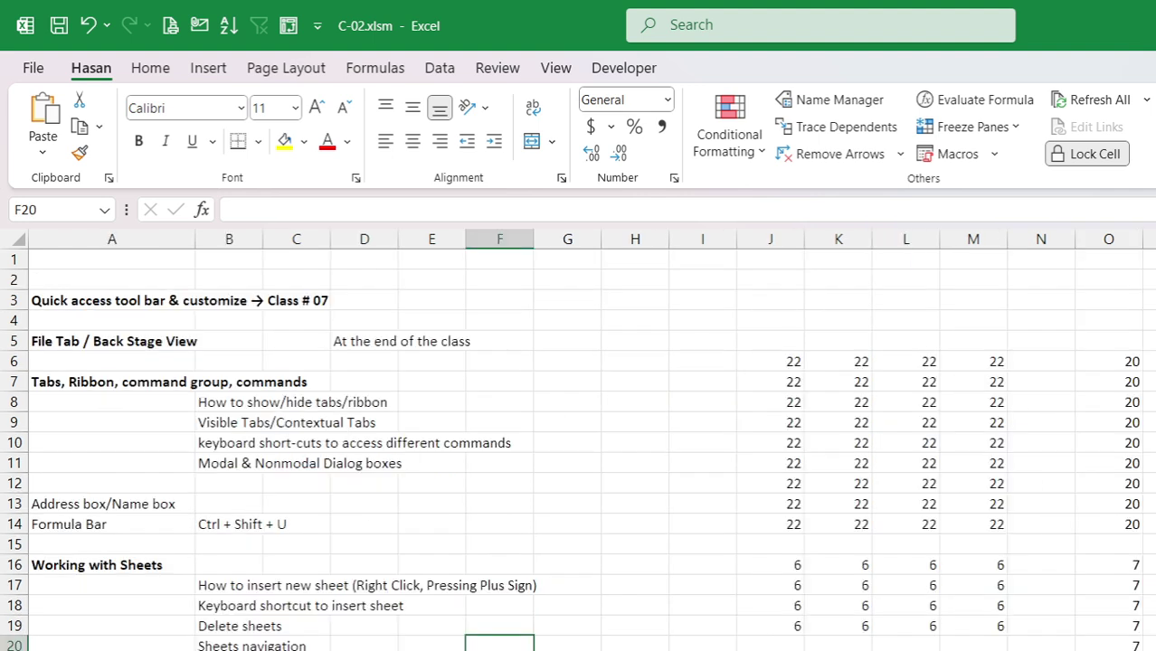
Step: Choose a tab color option for the Interface sheet again
{"action": "right_click", "coordinate": [158, 650]}
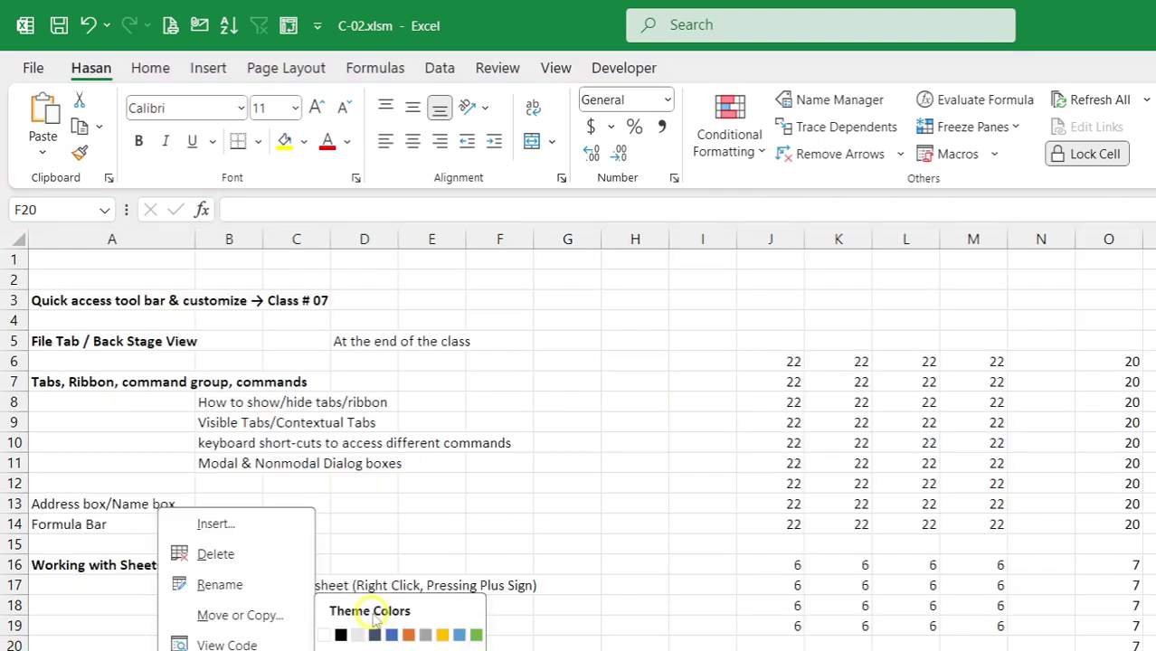
{"action": "left_click", "coordinate": [391, 650]}
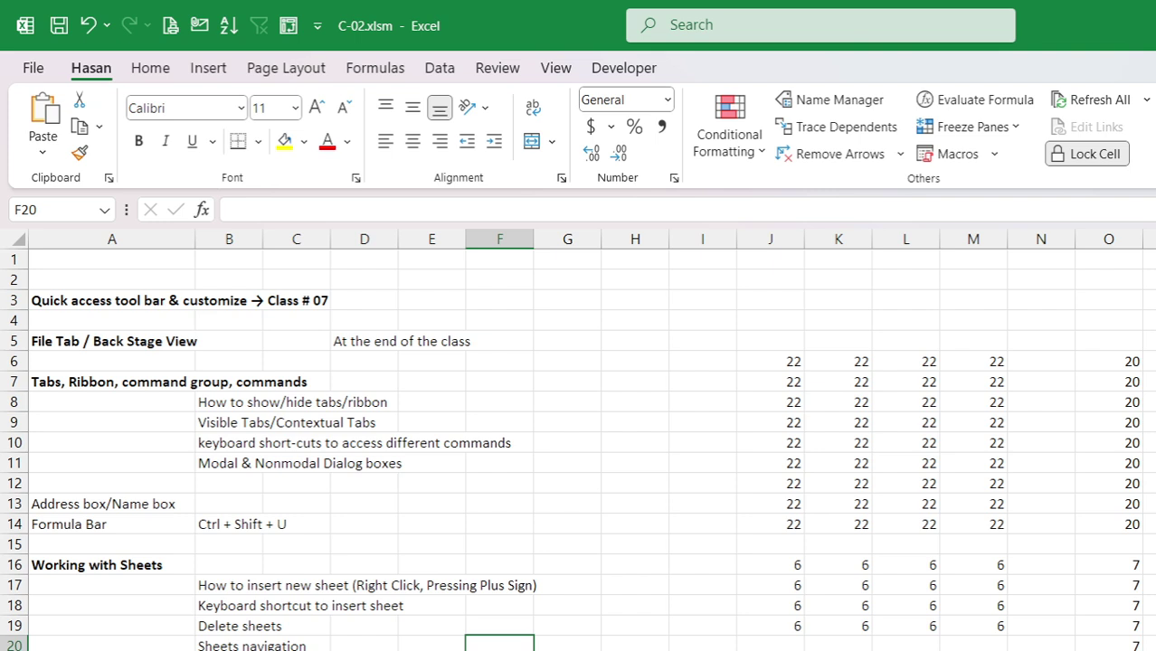
Step: Select cells B24:B26, which list the three view types under the Different views heading
{"action": "scroll", "coordinate": [579, 443], "scroll_direction": "down", "scroll_amount": 1}
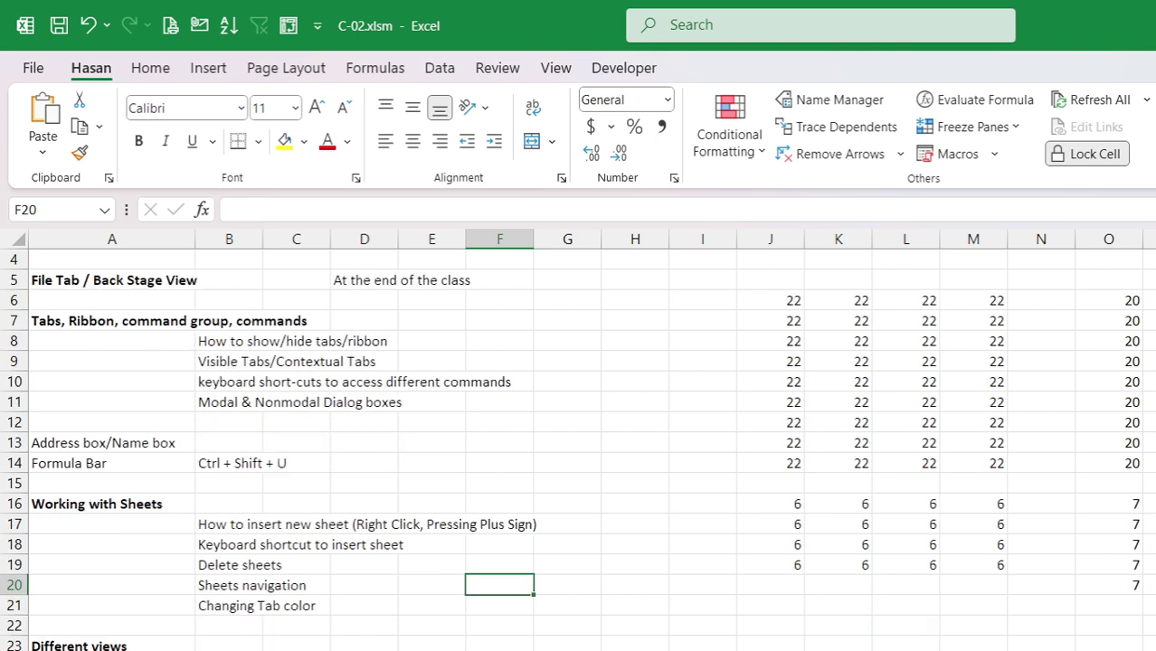
{"action": "left_click_drag", "start_coordinate": [212, 650], "coordinate": [217, 650]}
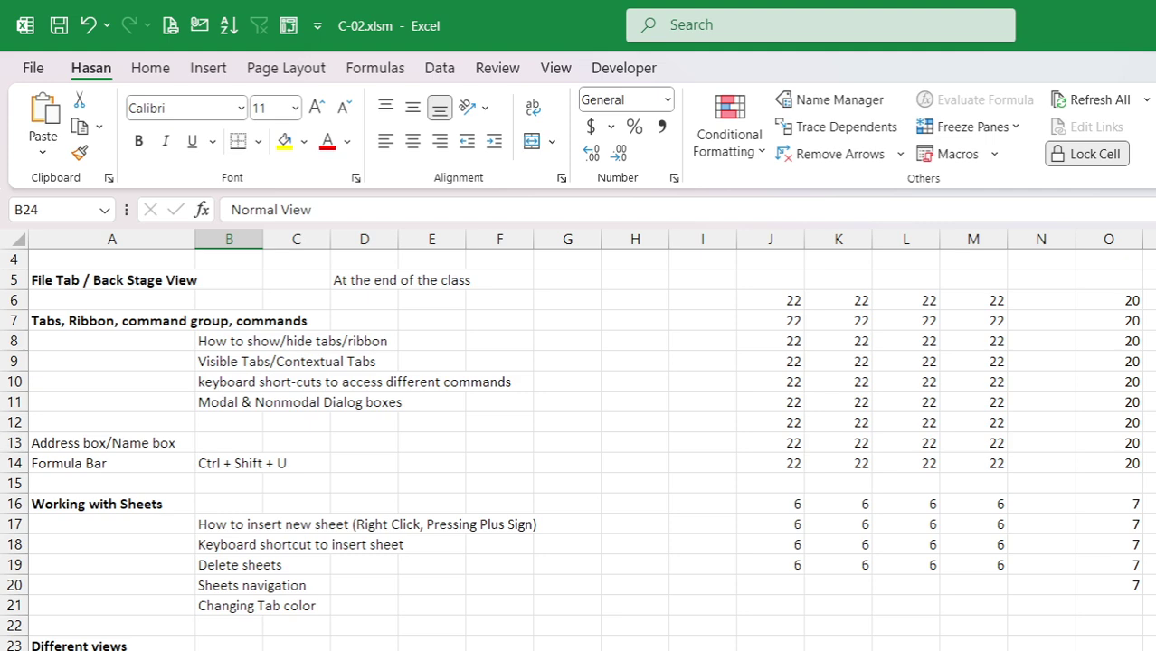
{"action": "scroll", "coordinate": [1061, 604], "scroll_direction": "down", "scroll_amount": 4}
{"action": "scroll", "coordinate": [1060, 604], "scroll_direction": "up", "scroll_amount": 5}
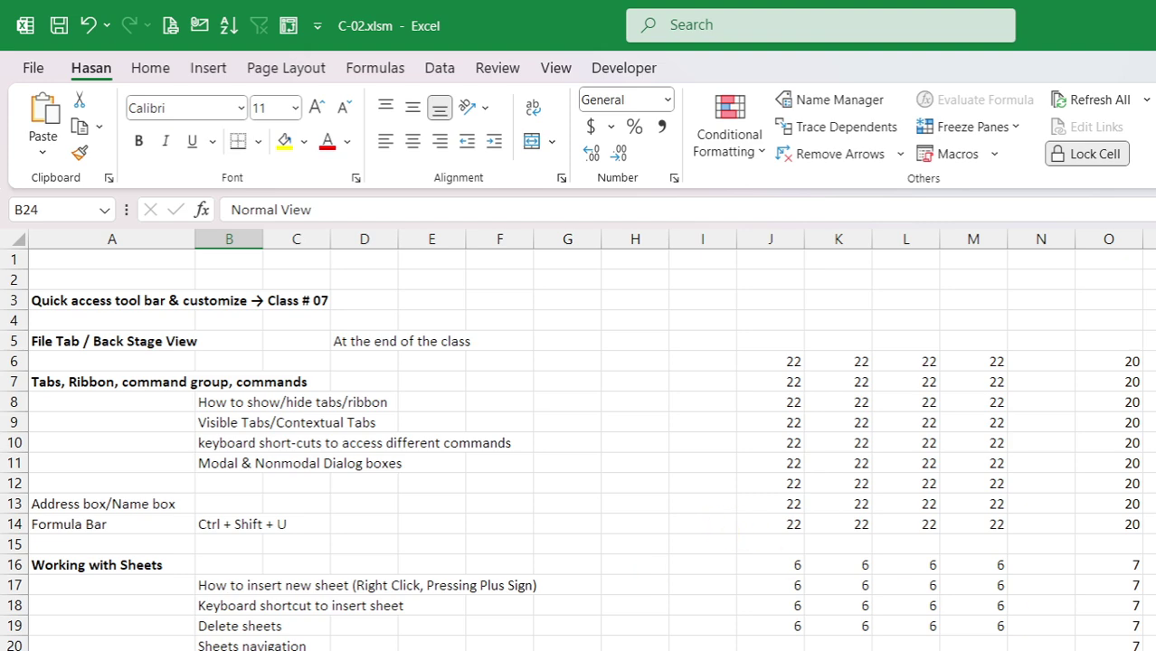
Step: Display the Interface sheet in Page Break Preview and return it to Normal view
{"action": "key", "text": "alt+w"}
{"action": "key", "text": "i"}
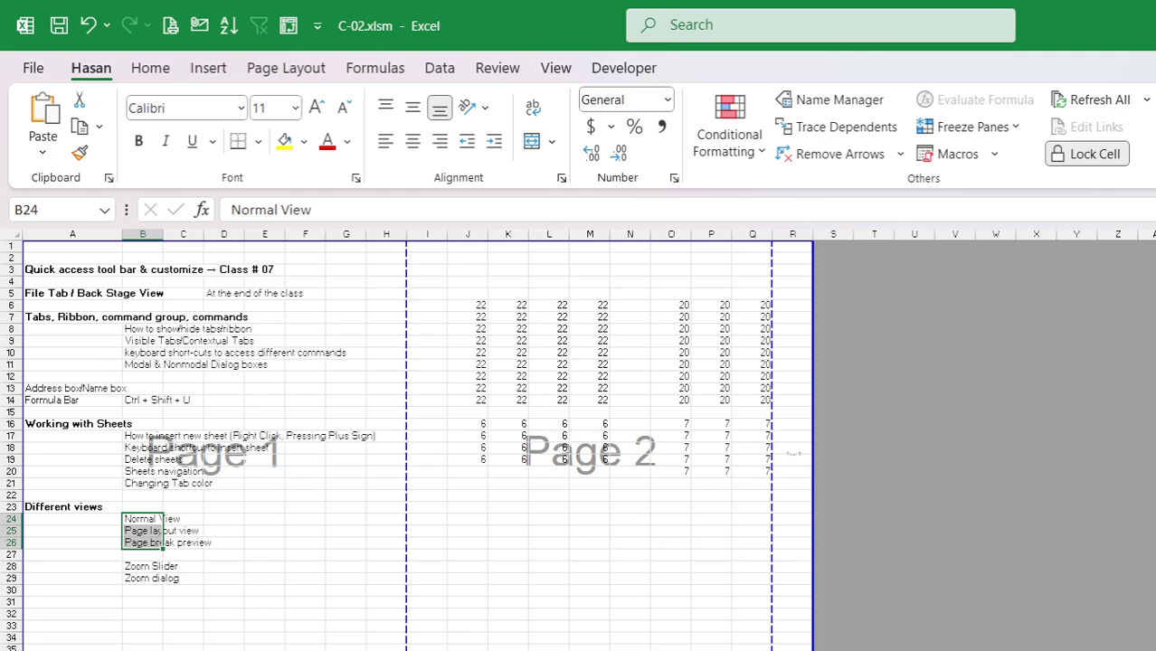
{"action": "key", "text": "alt+w"}
{"action": "key", "text": "l"}
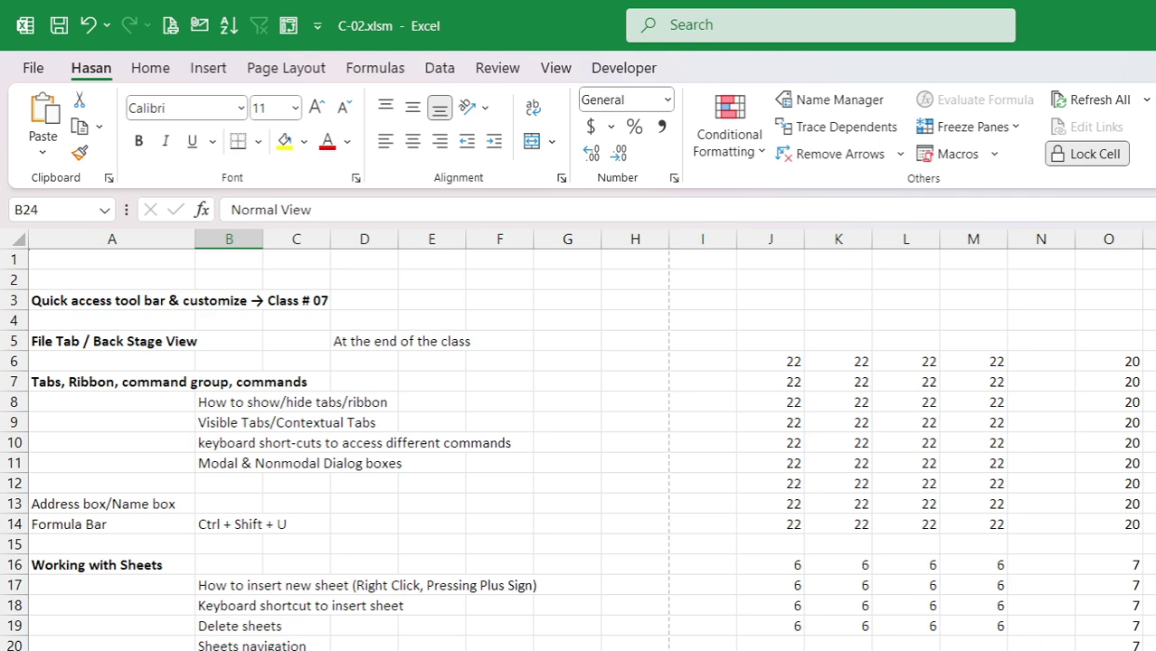
Step: Display the sheet in Page Layout view, return to Normal view, and examine the dashed page break lines across the sheet
{"action": "key", "text": "alt+w"}
{"action": "key", "text": "p"}
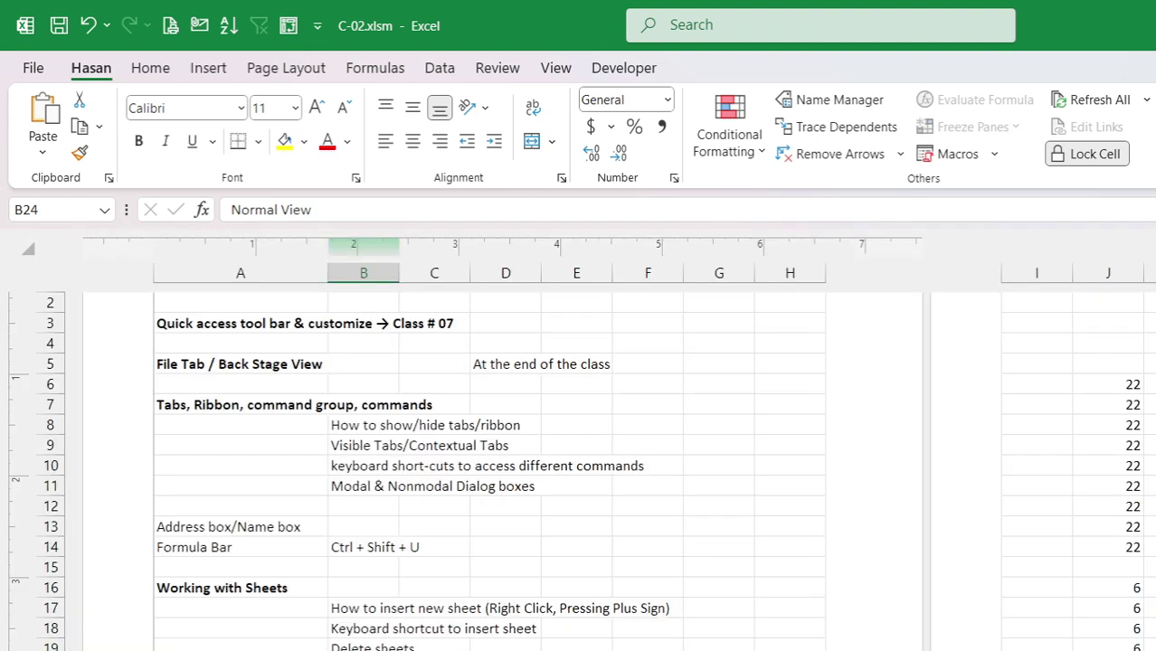
{"action": "key", "text": "alt+w"}
{"action": "key", "text": "l"}
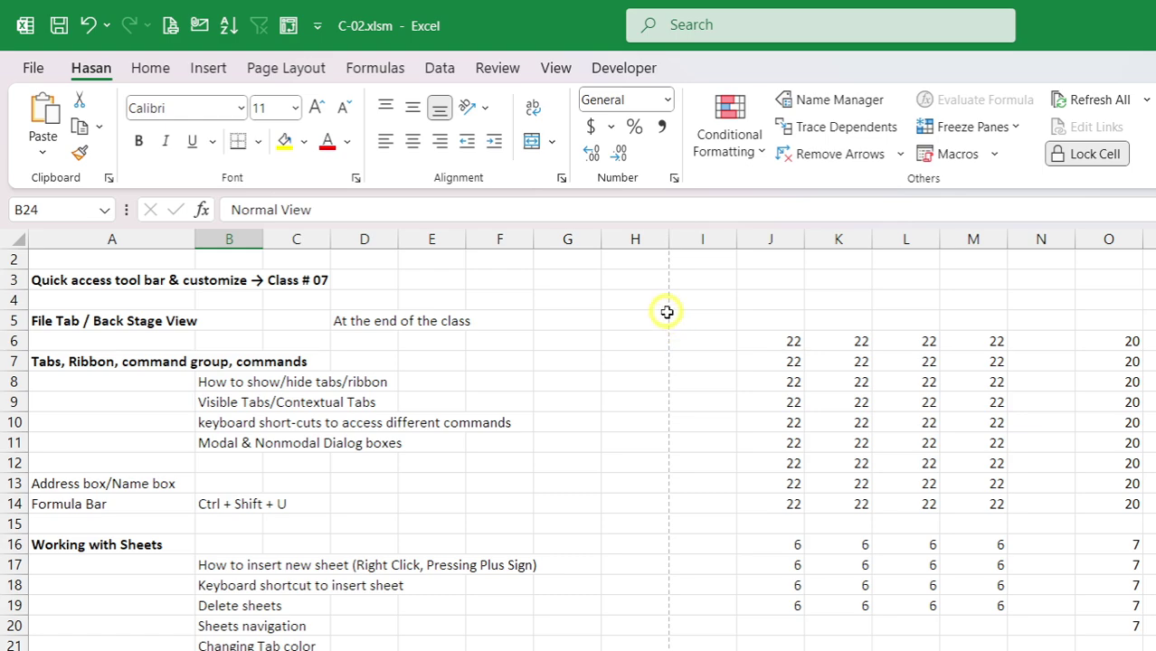
{"action": "scroll", "coordinate": [674, 435], "scroll_direction": "down", "scroll_amount": 7}
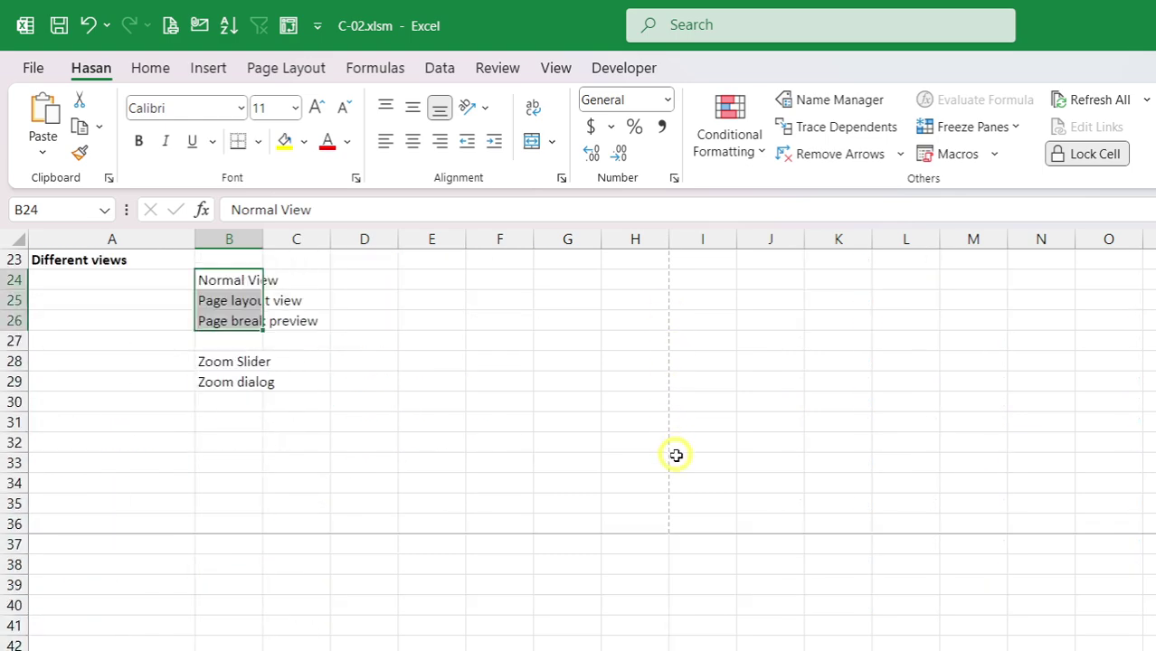
{"action": "scroll", "coordinate": [675, 455], "scroll_direction": "up", "scroll_amount": 7}
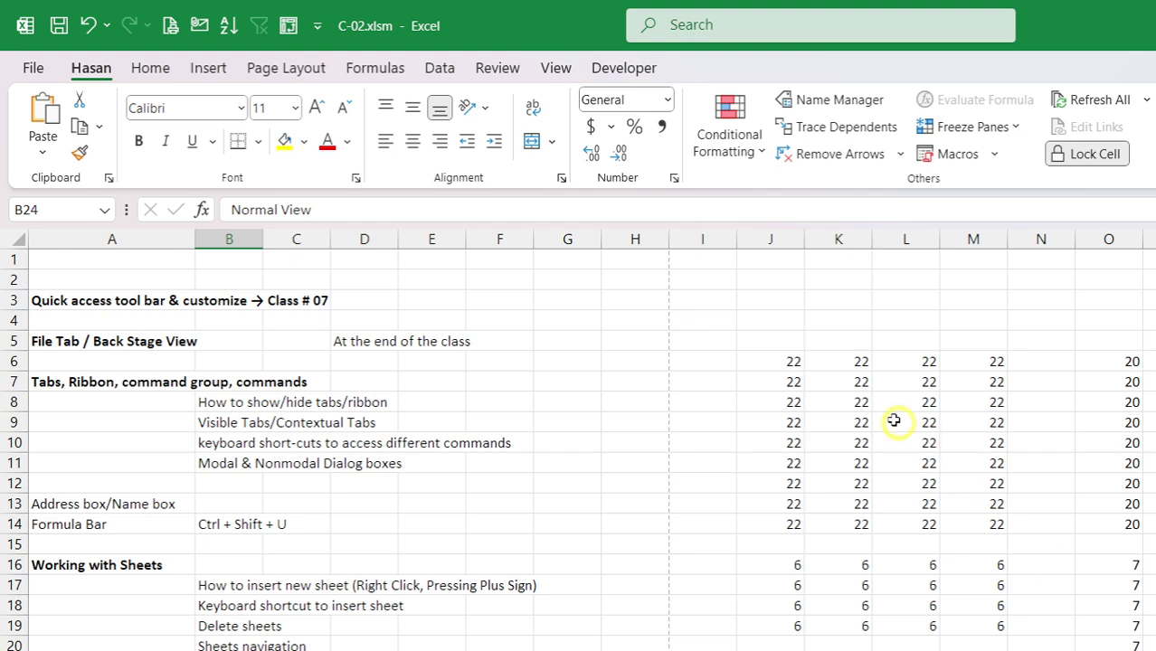
Step: Select J6:Q20 and review the options for customizing the status bar without changing any of them
{"action": "left_click", "coordinate": [765, 358]}
{"action": "key", "text": "ctrl+shift+End"}
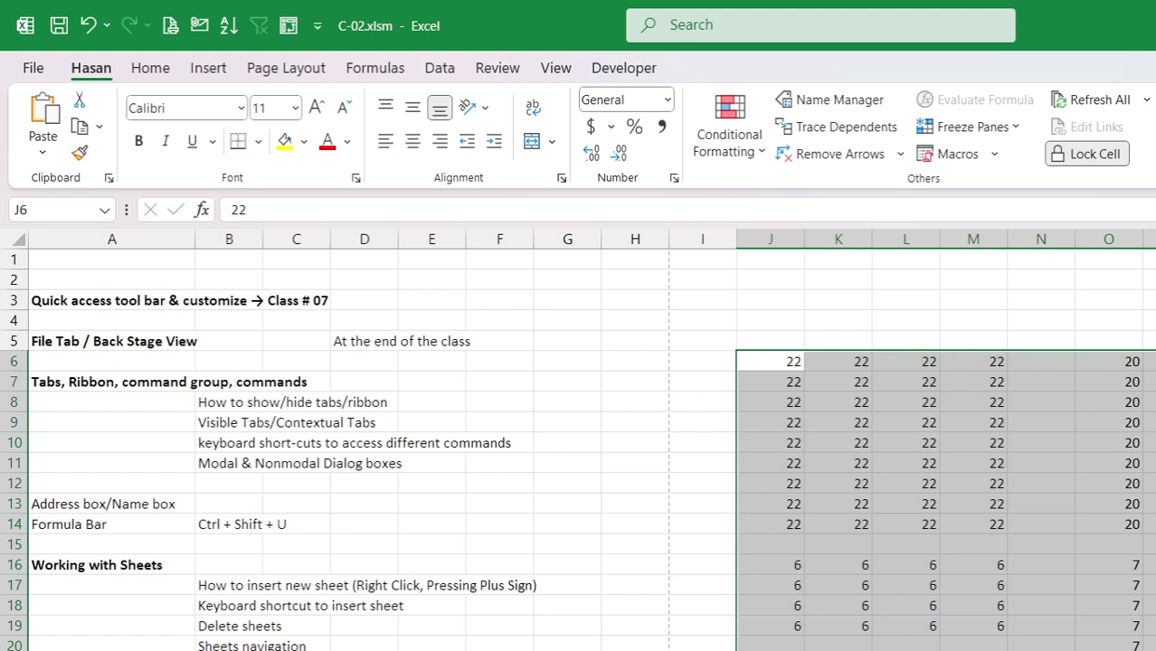
{"action": "right_click", "coordinate": [1013, 650]}
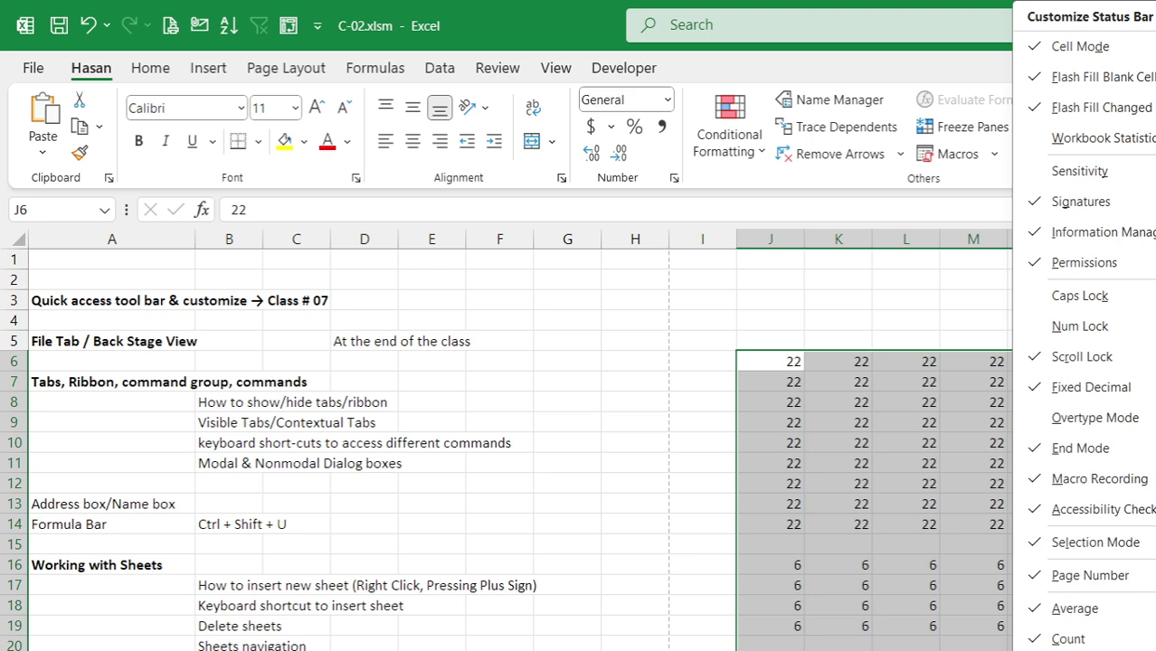
{"action": "key", "text": "Escape"}
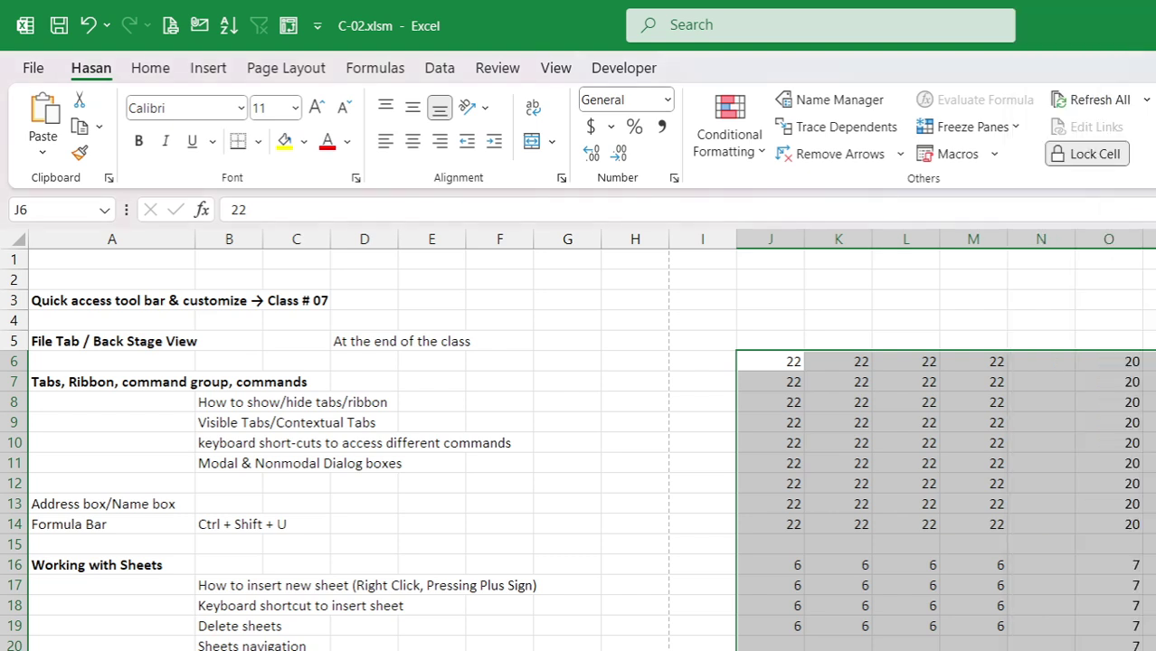
{"action": "right_click", "coordinate": [1025, 649]}
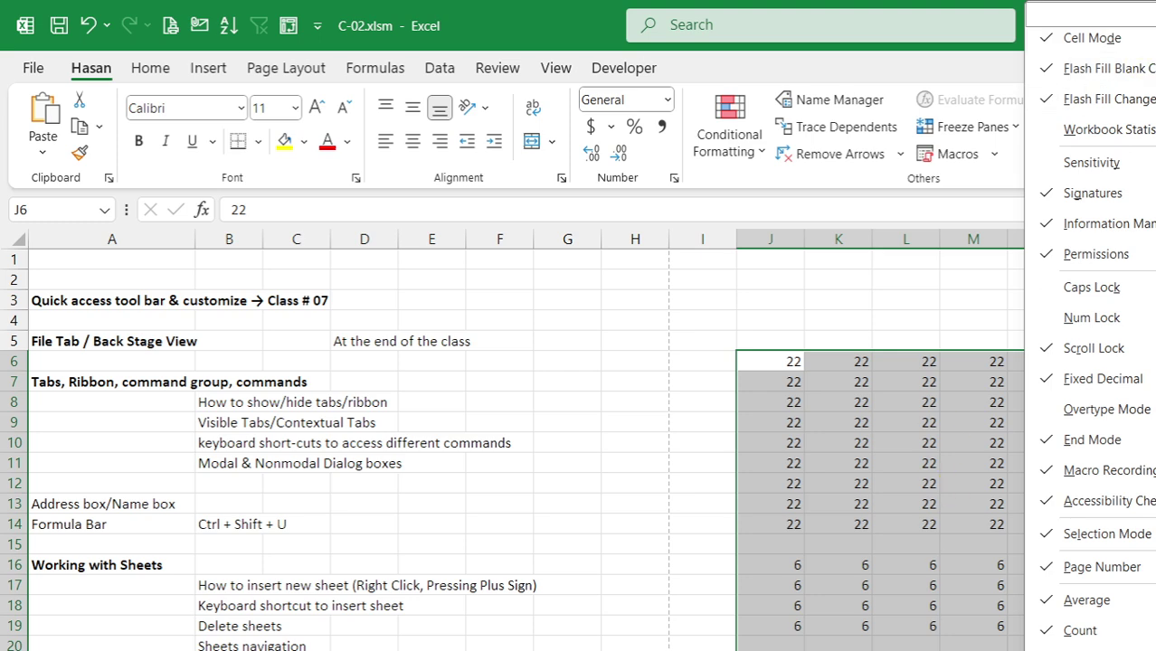
{"action": "key", "text": "Escape"}
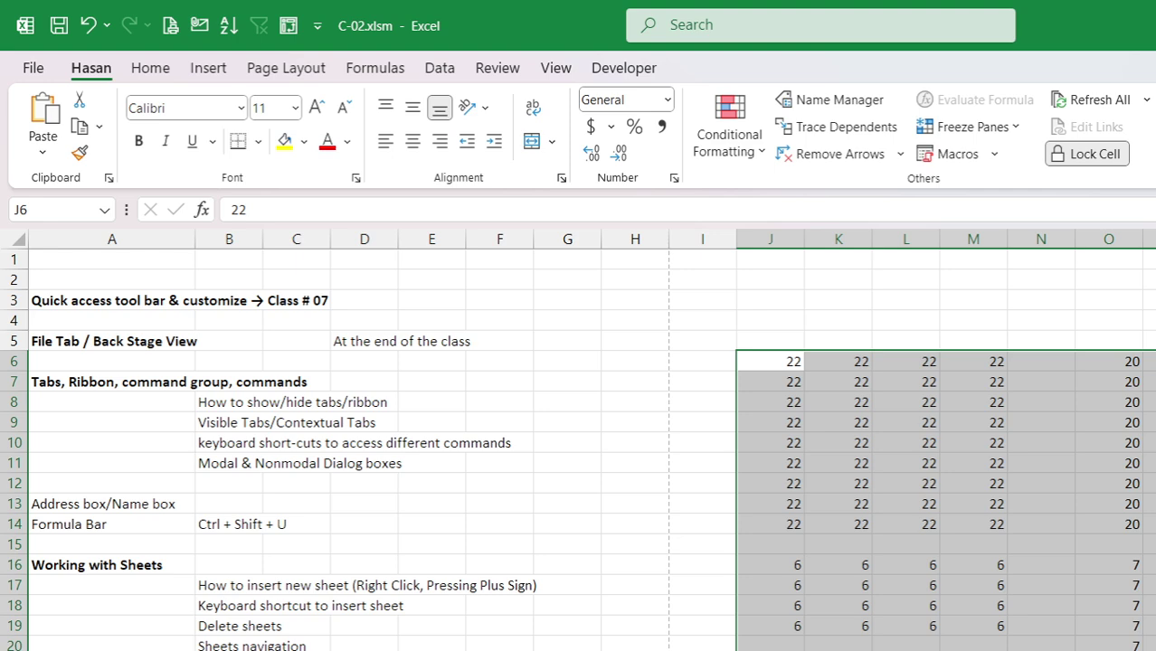
{"action": "right_click", "coordinate": [969, 649]}
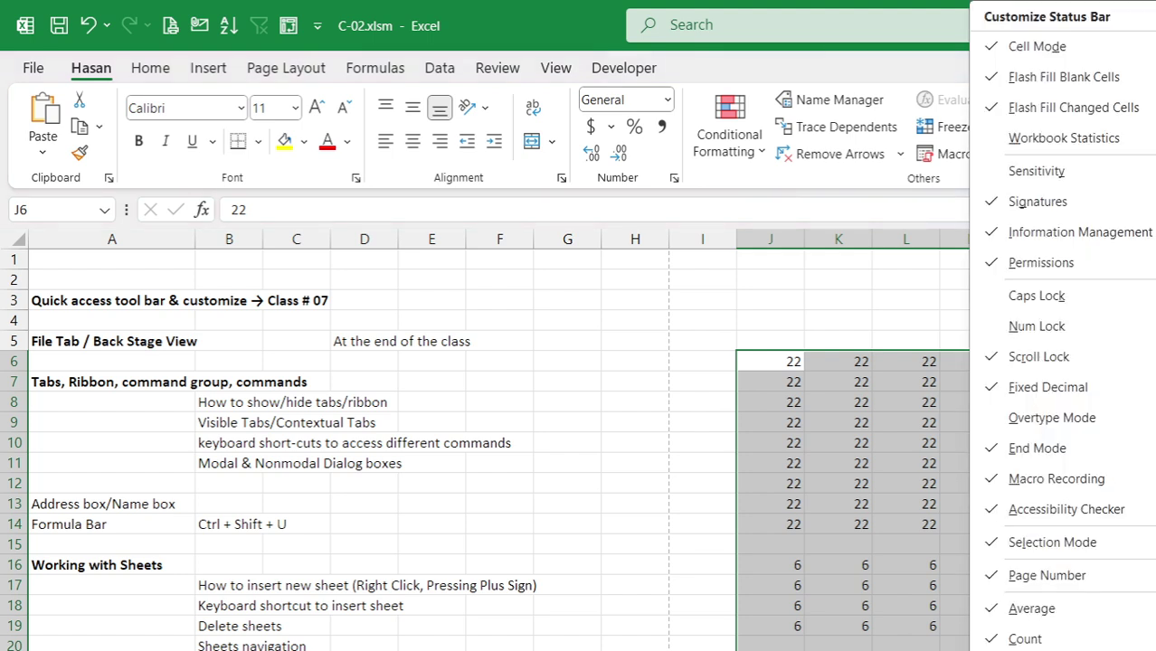
{"action": "key", "text": "Escape"}
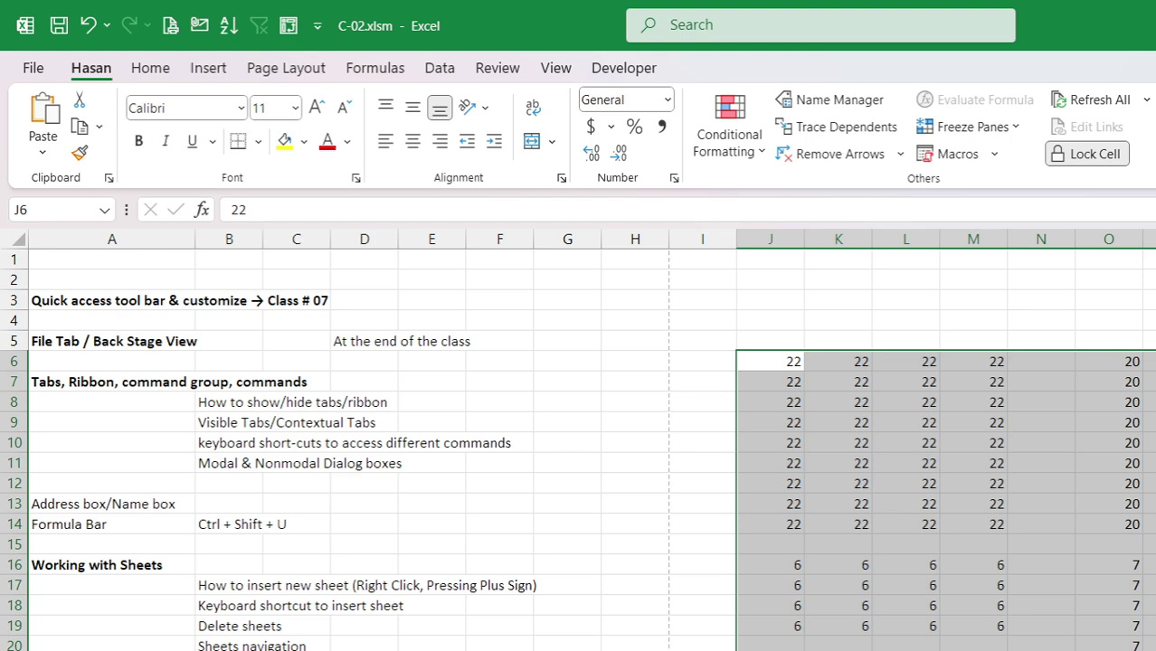
Step: Zoom the sheet in and out repeatedly, finishing at the original magnification
{"action": "scroll", "coordinate": [579, 443], "scroll_direction": "up", "scroll_amount": 3}
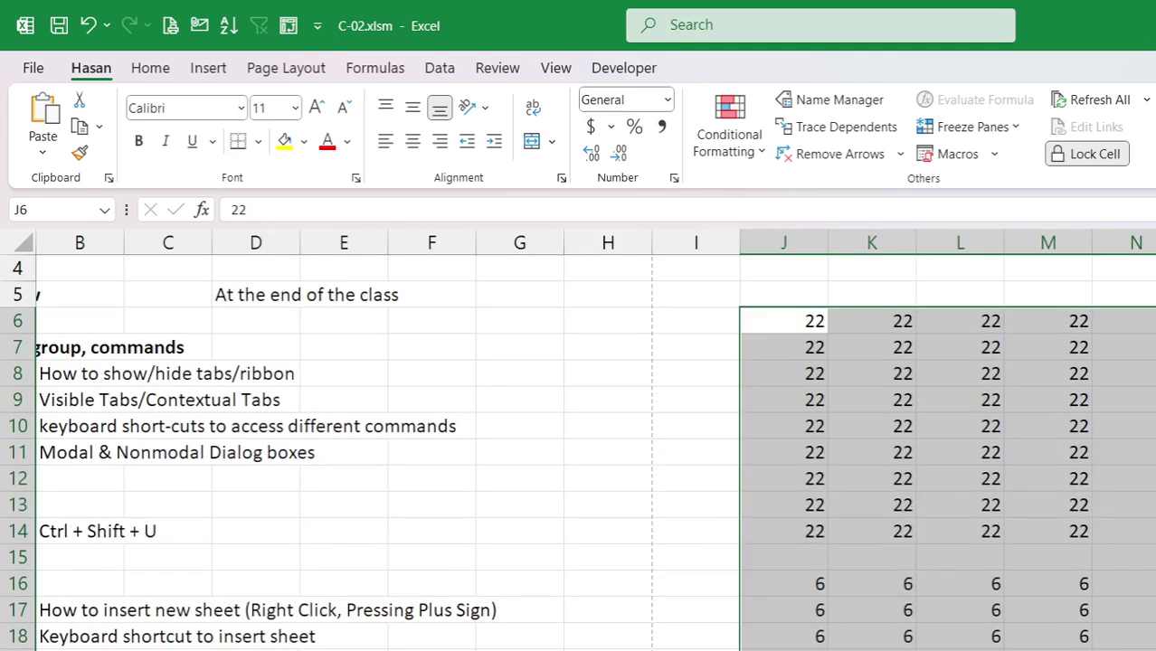
{"action": "scroll", "coordinate": [579, 443], "scroll_direction": "down", "scroll_amount": 3}
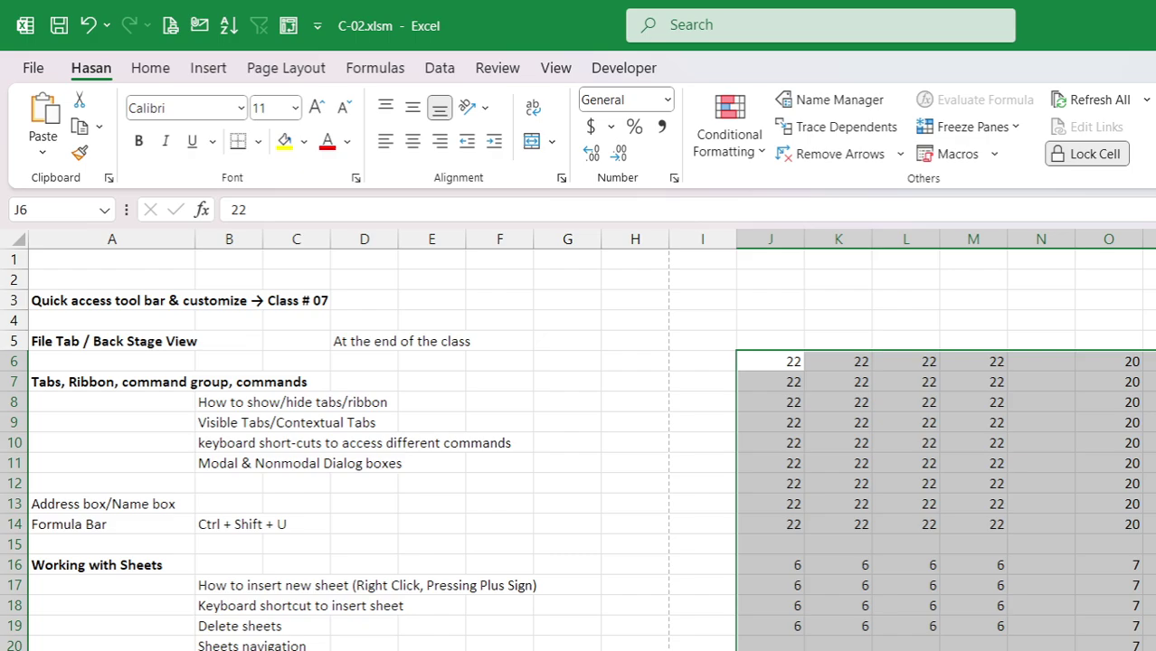
{"action": "scroll", "coordinate": [578, 440], "scroll_direction": "down", "scroll_amount": 4}
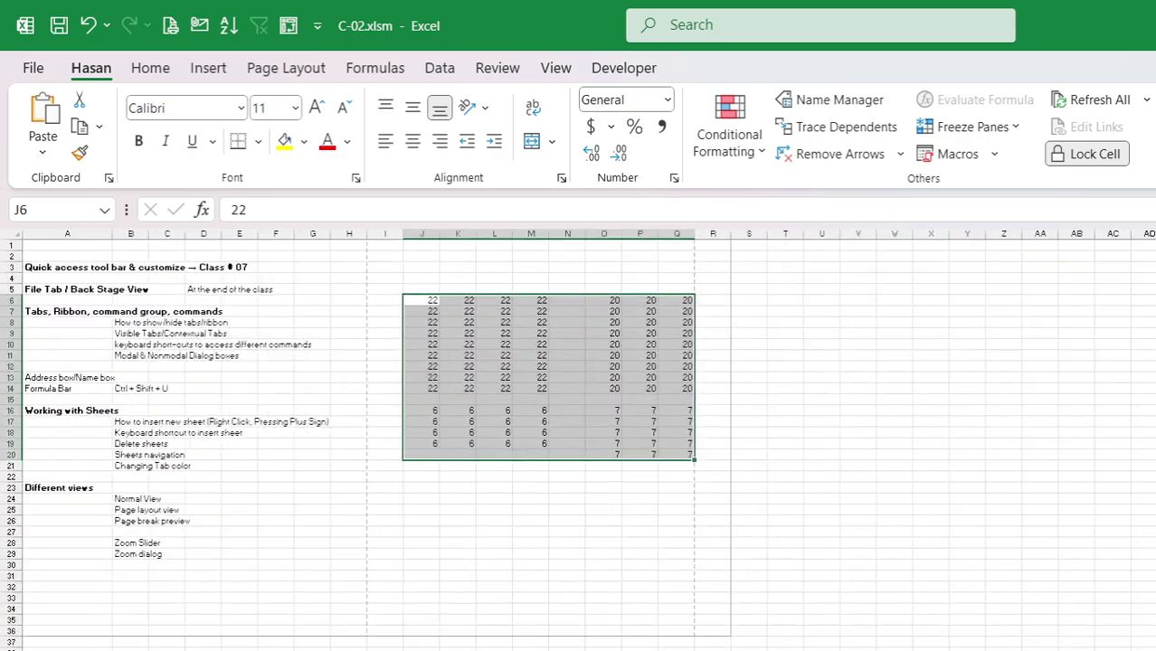
{"action": "scroll", "coordinate": [578, 439], "scroll_direction": "up", "scroll_amount": 5}
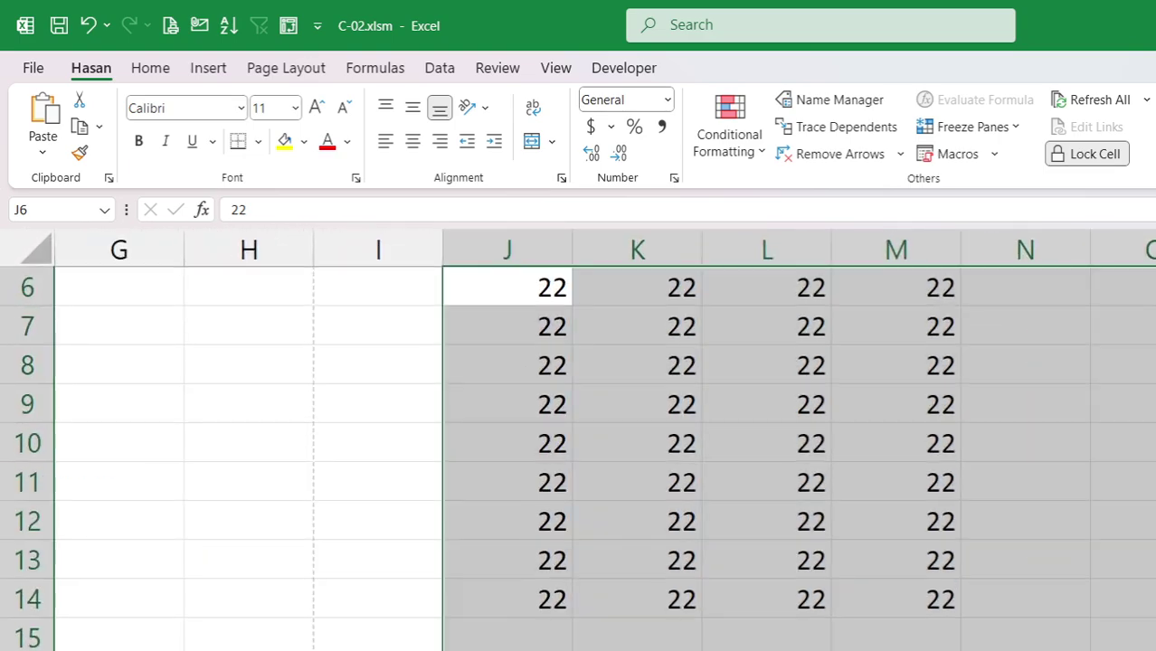
{"action": "scroll", "coordinate": [577, 439], "scroll_direction": "down", "scroll_amount": 4}
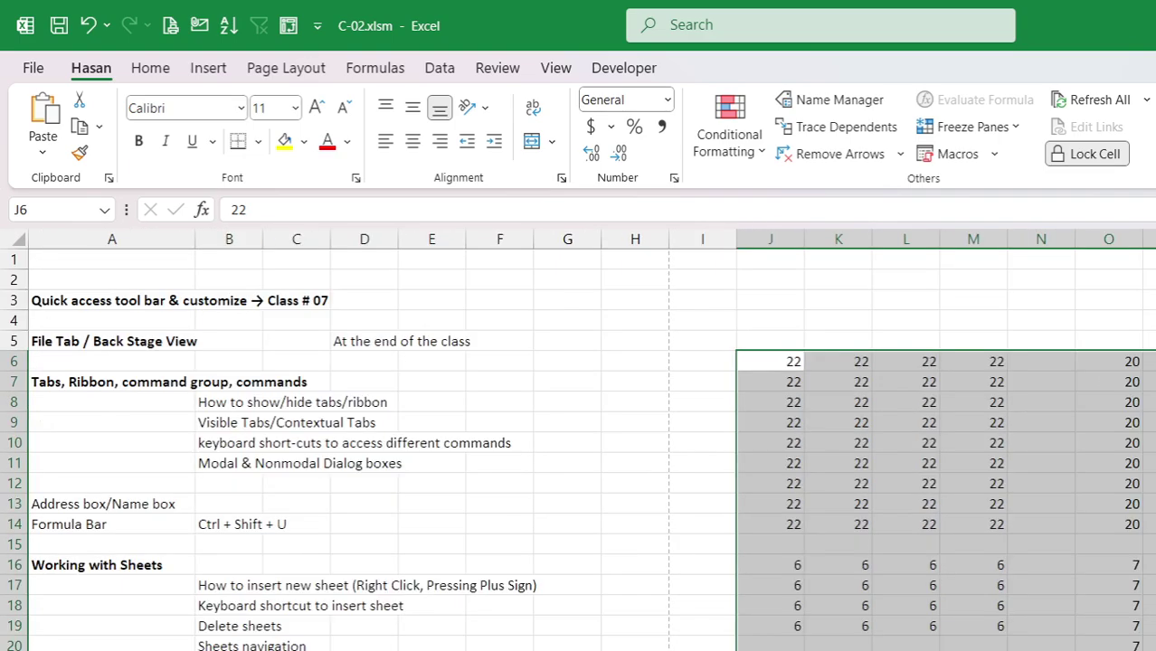
{"action": "scroll", "coordinate": [578, 439], "scroll_direction": "up", "scroll_amount": 5}
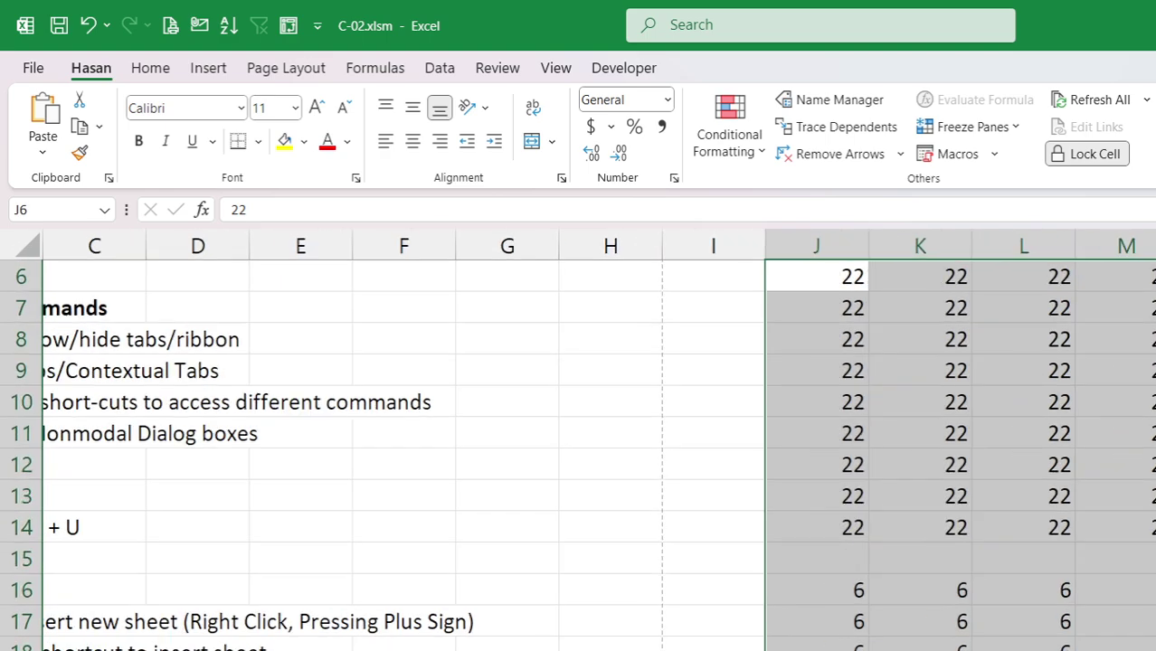
{"action": "scroll", "coordinate": [620, 497], "scroll_direction": "up", "scroll_amount": 1}
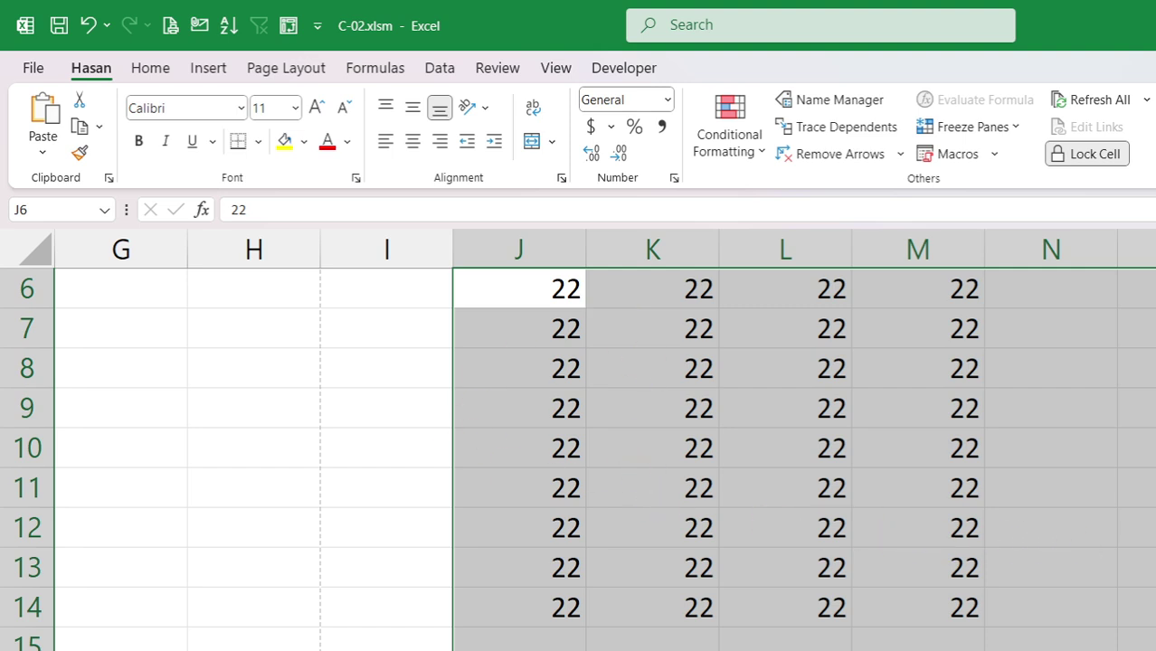
{"action": "scroll", "coordinate": [579, 440], "scroll_direction": "down", "scroll_amount": 7}
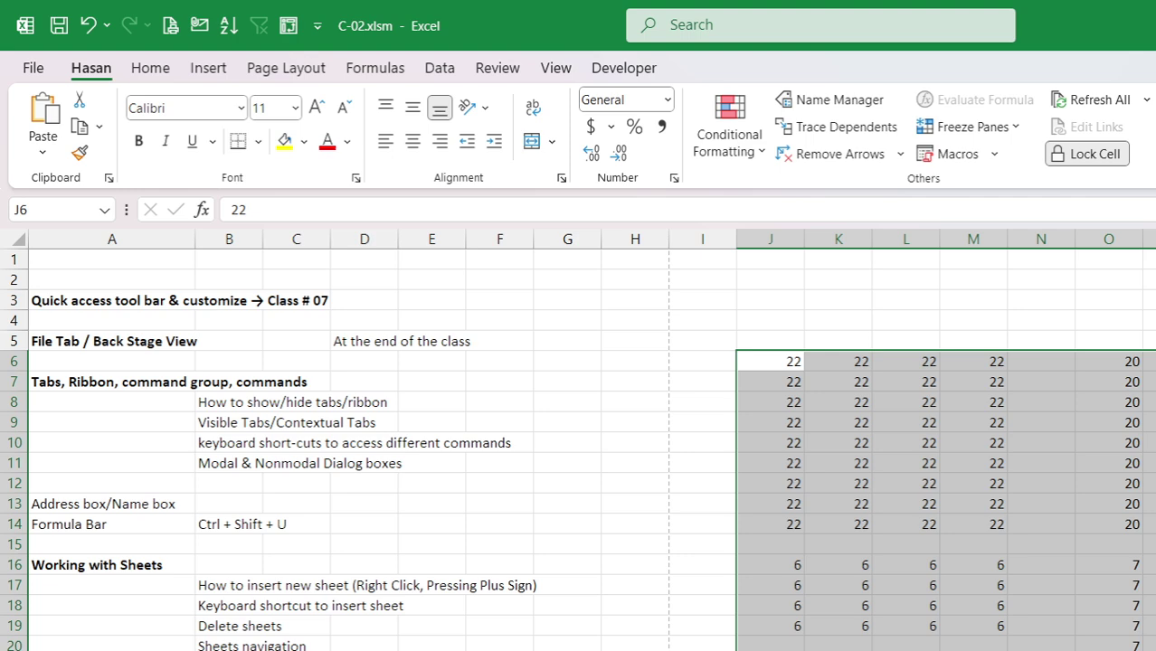
Step: Bring up the Zoom dialog, move it aside, and apply a slightly larger magnification to the sheet
{"action": "key", "text": "alt+v"}
{"action": "key", "text": "z"}
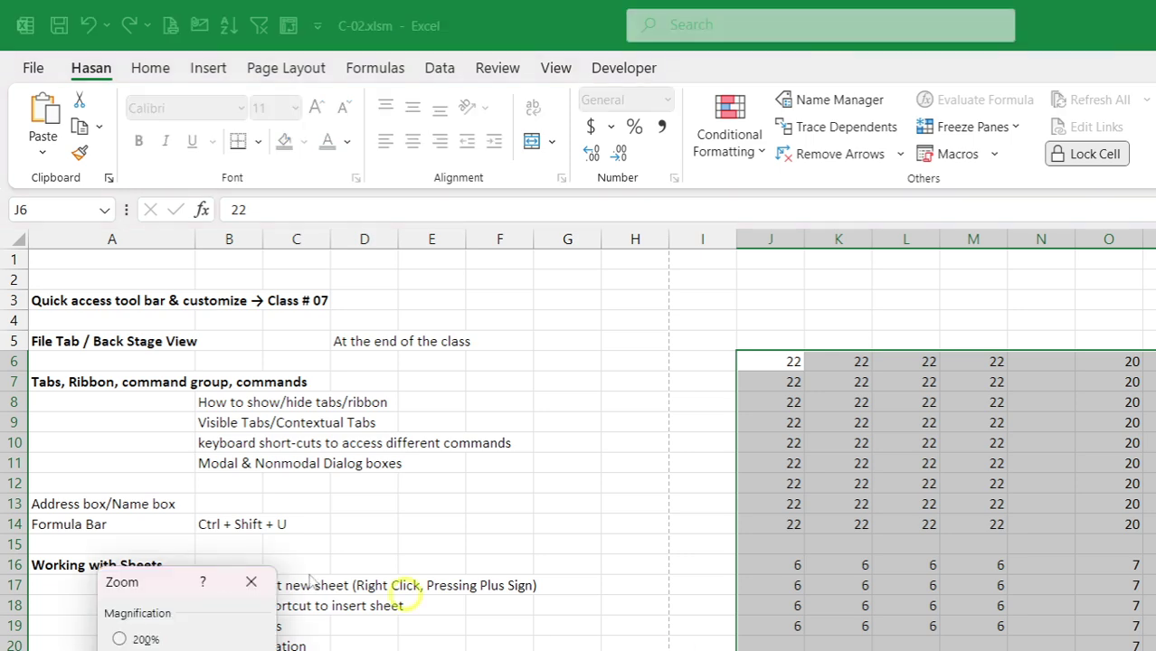
{"action": "left_click_drag", "start_coordinate": [137, 585], "coordinate": [1155, 588]}
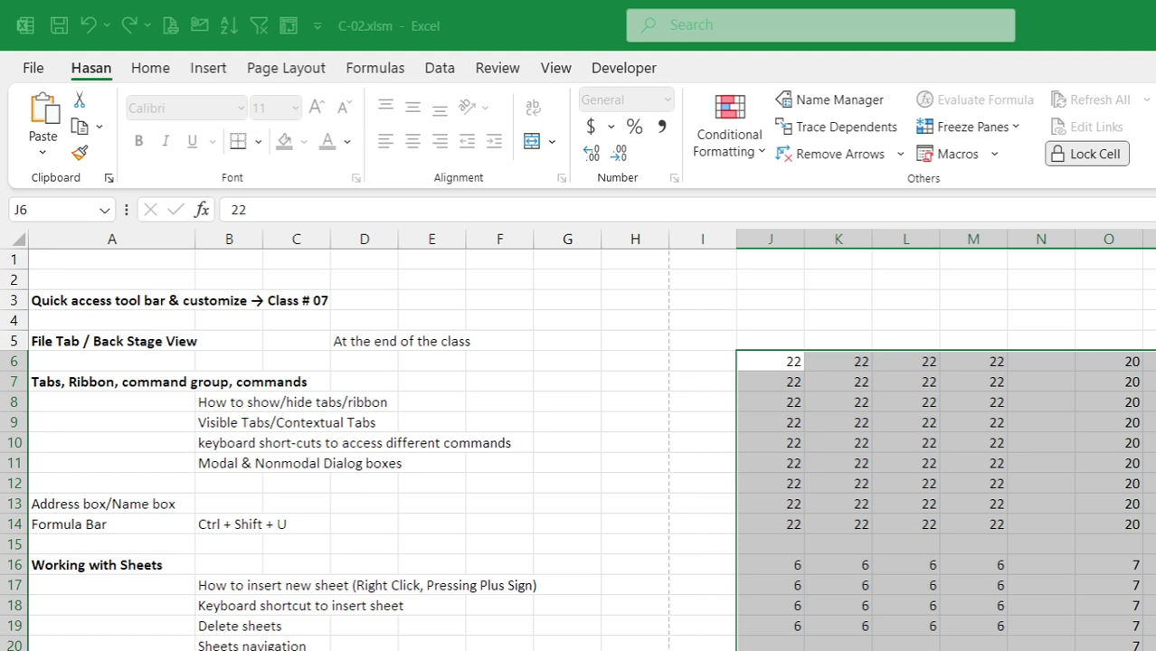
{"action": "key", "text": "Return"}
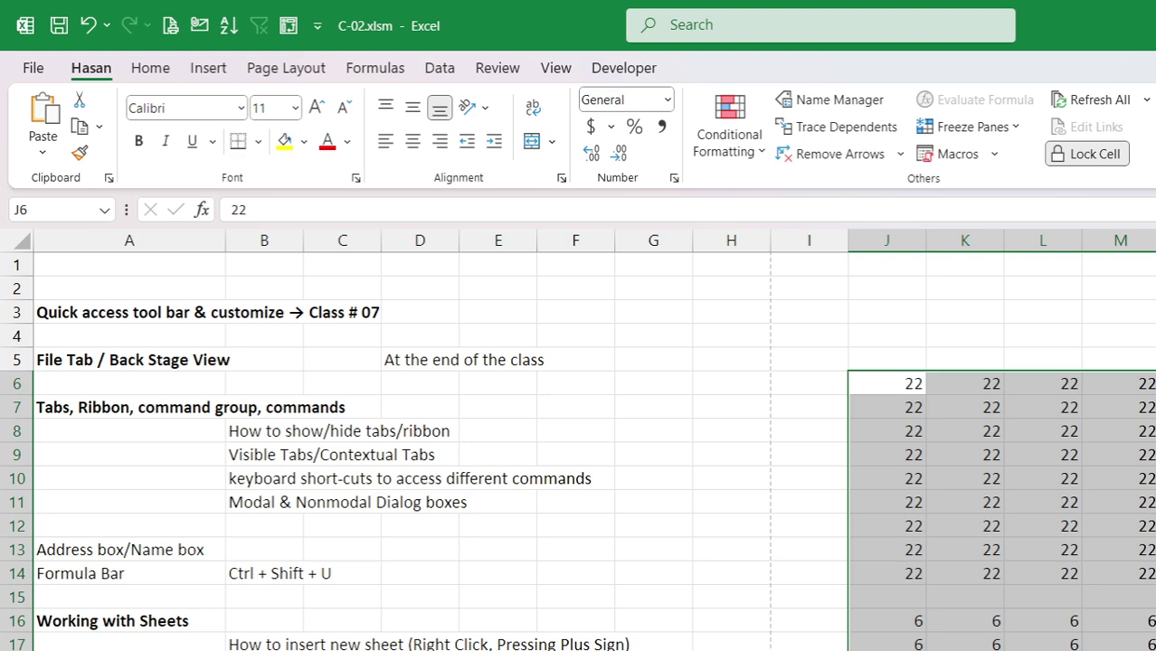
Step: Restore the sheet's original magnification through the Zoom dialog and bring the Different views list into sight
{"action": "scroll", "coordinate": [577, 441], "scroll_direction": "down", "scroll_amount": 1}
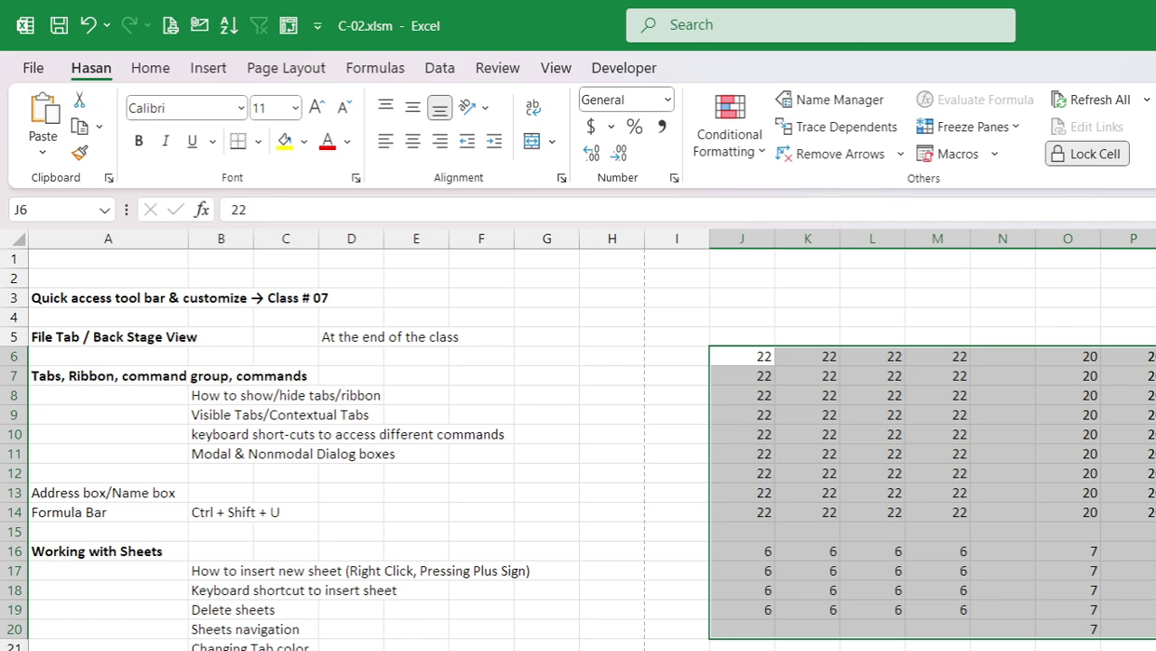
{"action": "key", "text": "ctrl+g"}
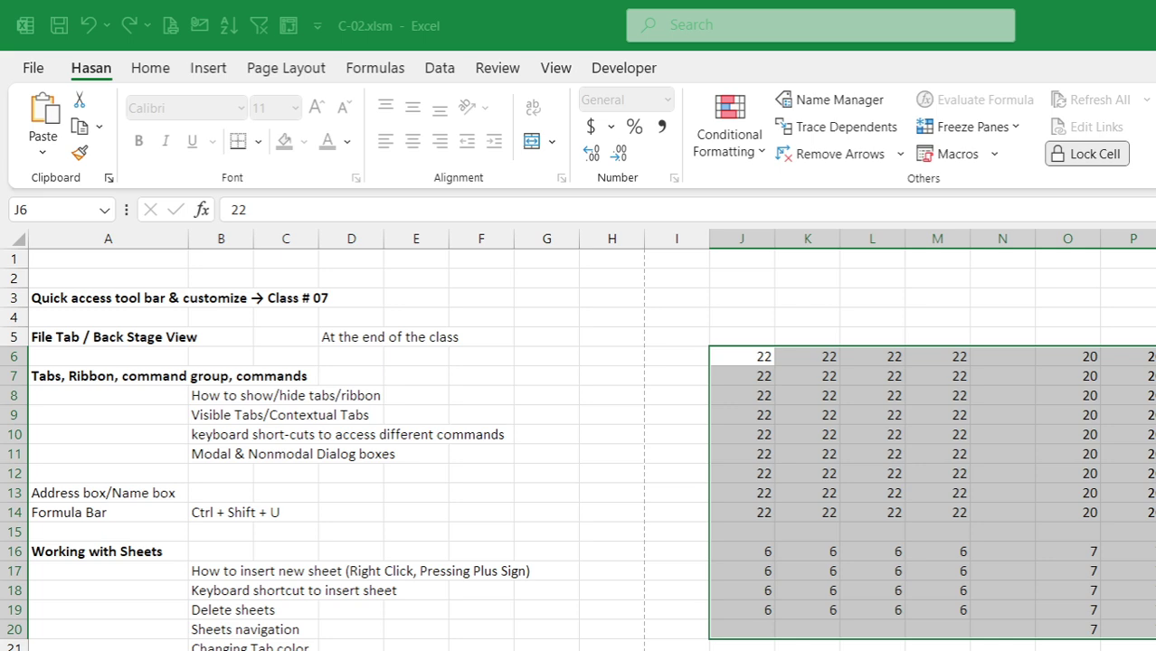
{"action": "key", "text": "Return"}
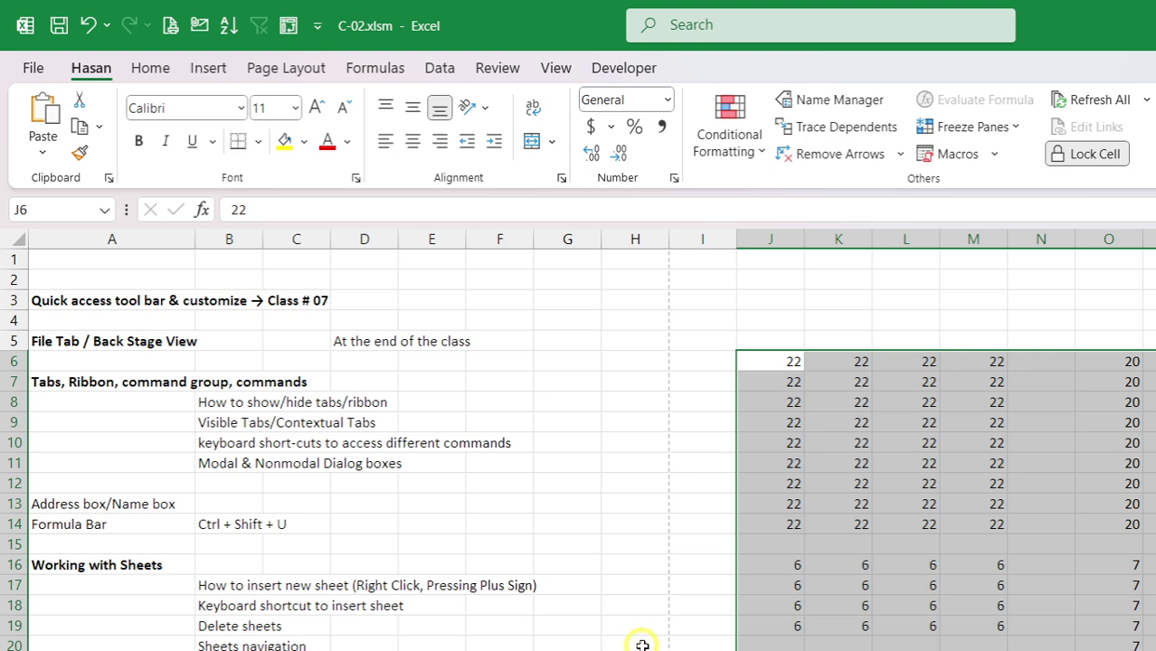
{"action": "scroll", "coordinate": [642, 645], "scroll_direction": "down", "scroll_amount": 4}
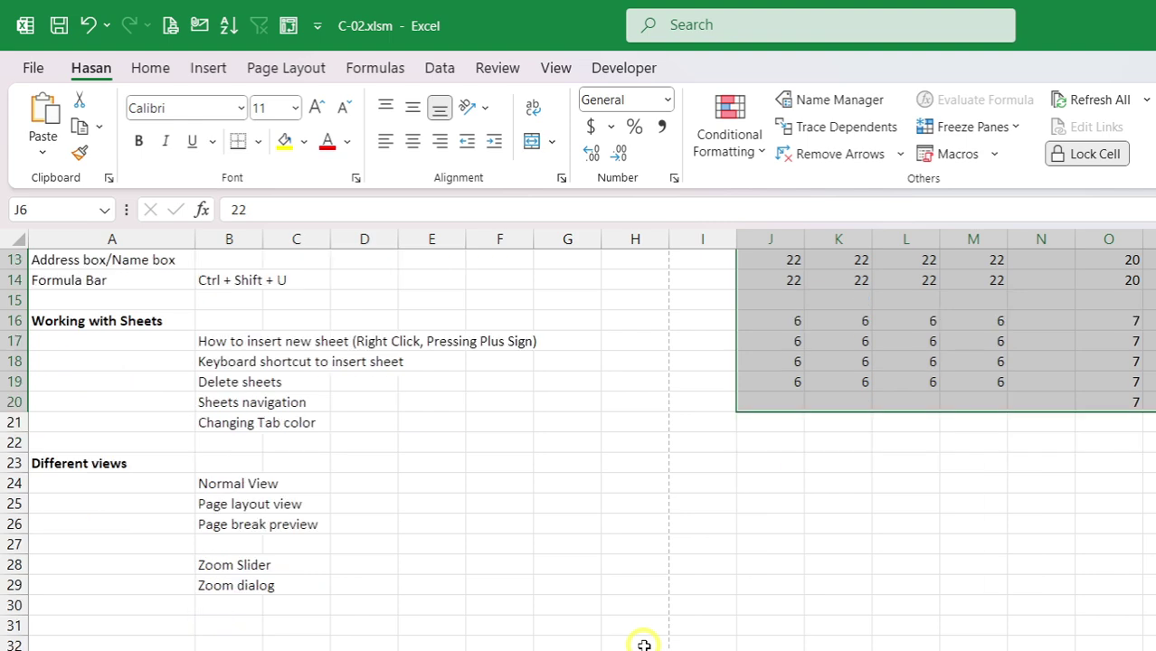
Step: Leave the topic outline and move to the next worksheet, which holds the Format Painter and Clipboard Options practice areas
{"action": "scroll", "coordinate": [642, 645], "scroll_direction": "up", "scroll_amount": 4}
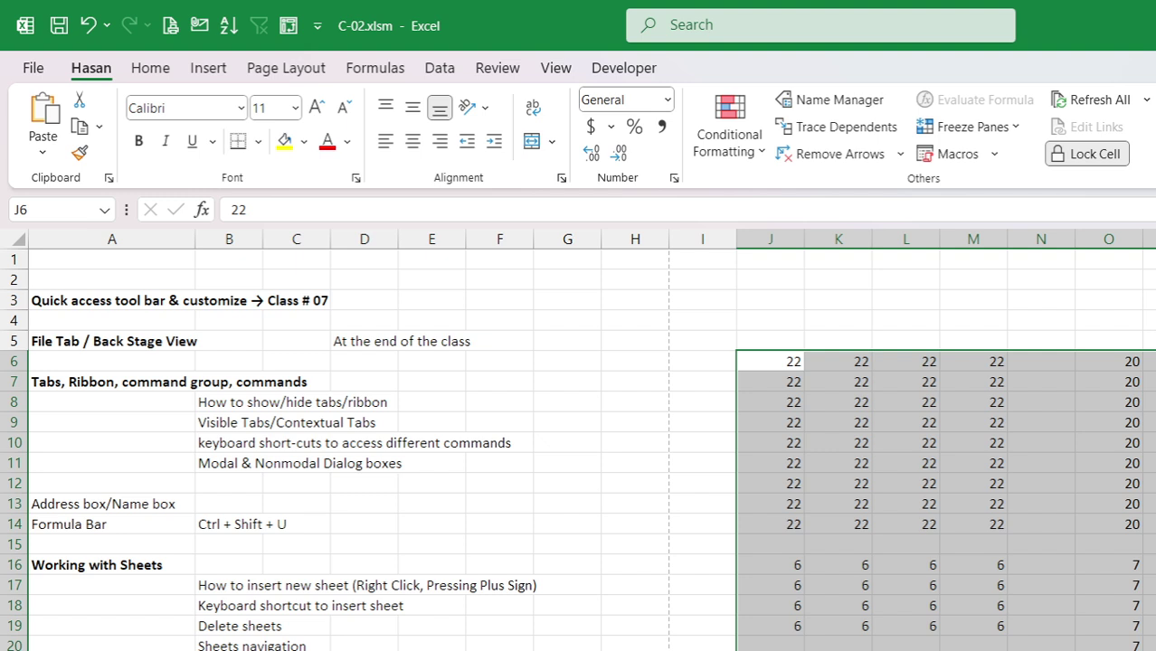
{"action": "key", "text": "ctrl+Page_Down"}
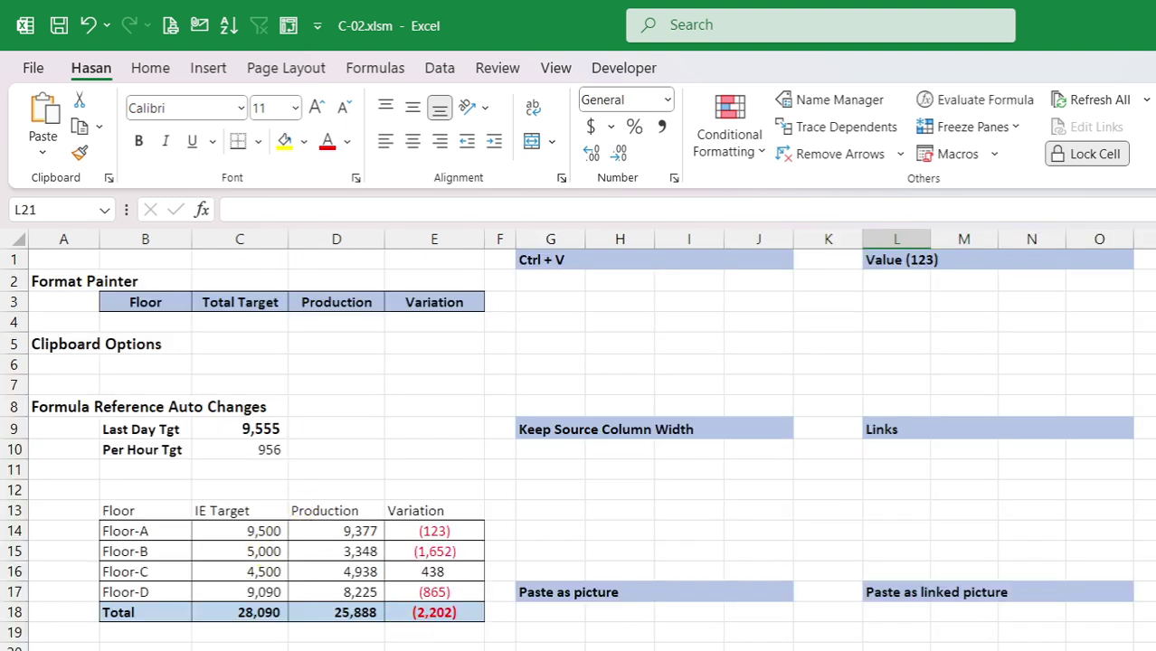
Step: Switch to the Google Meet call, turn the microphone on, and return to the Excel workbook
{"action": "key", "text": "alt+Tab"}
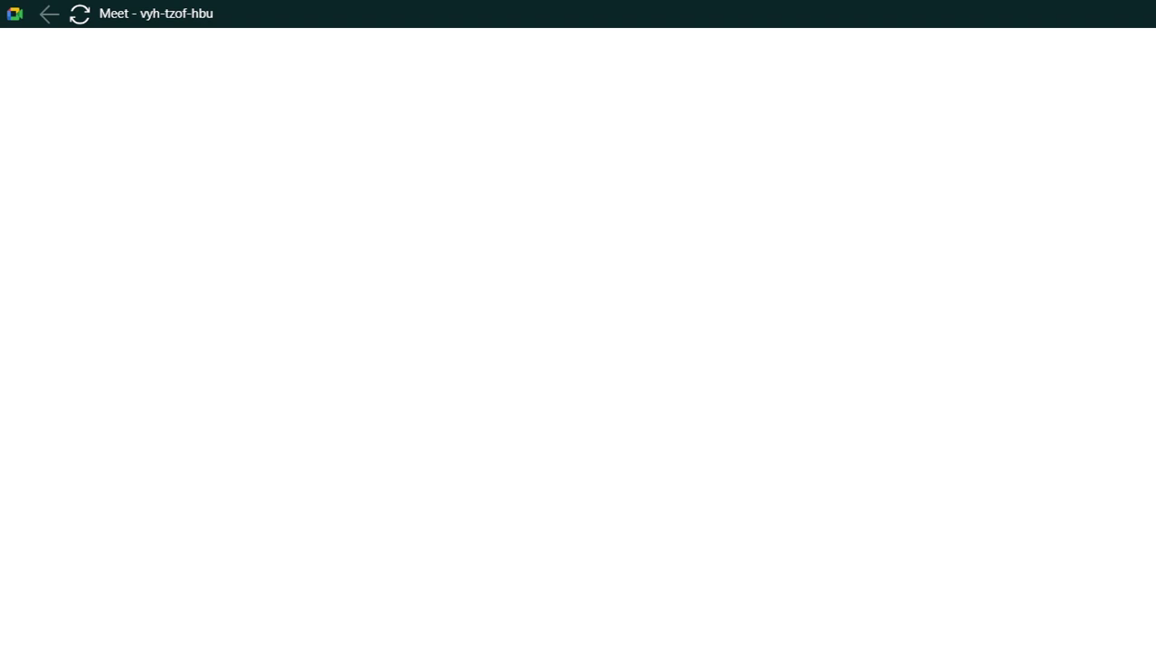
{"action": "left_click", "coordinate": [357, 629]}
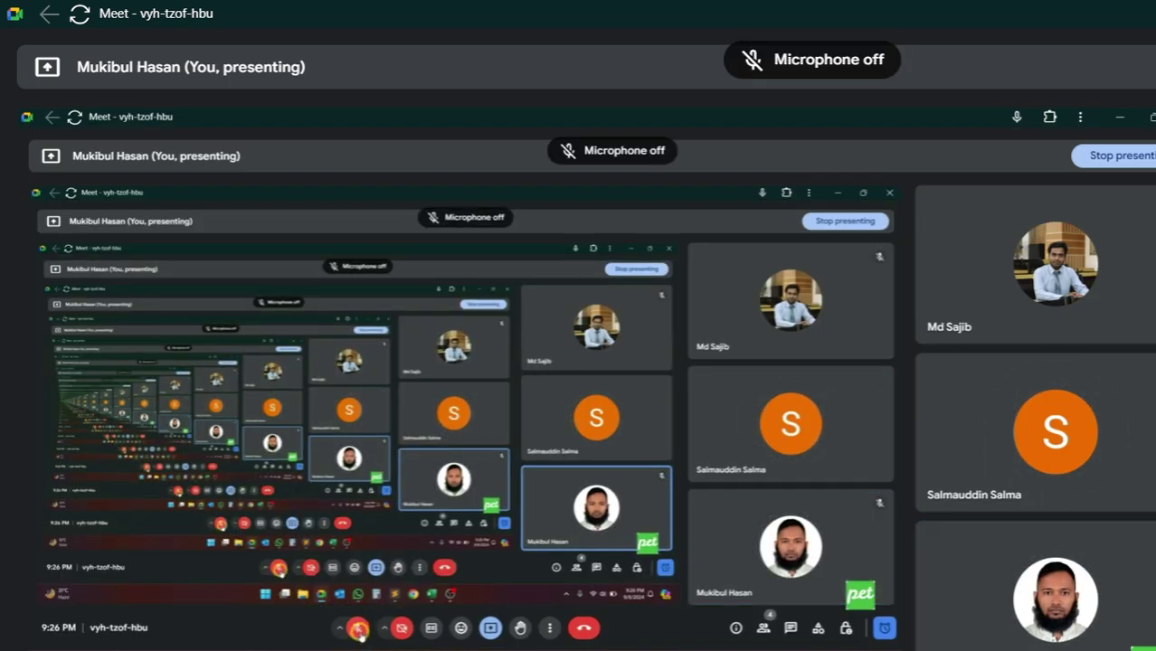
{"action": "left_click", "coordinate": [358, 631]}
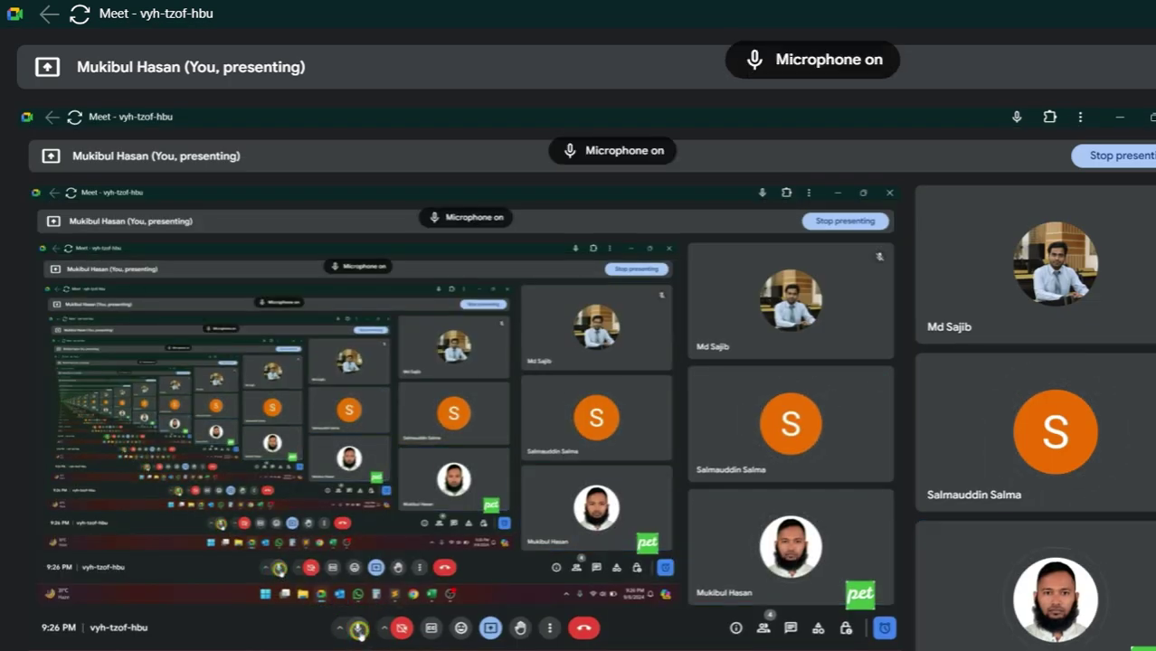
{"action": "key", "text": "alt+Tab"}
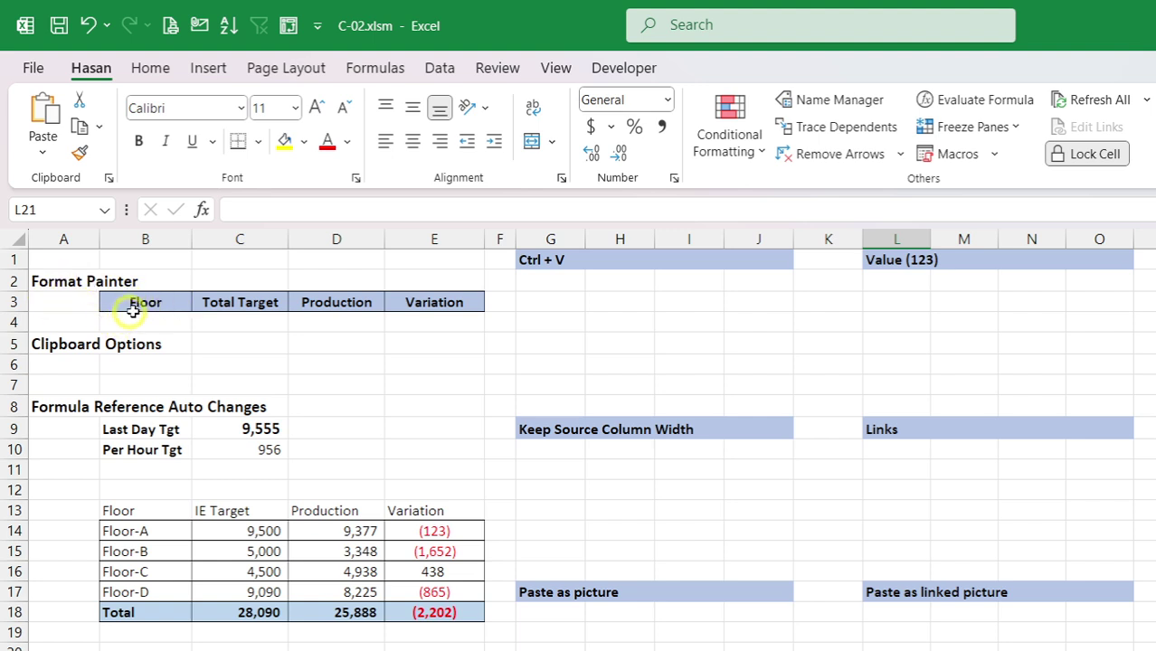
Step: Compare the formatted header row B3:E3 with the plain header row B13:E13 of the production table
{"action": "left_click_drag", "start_coordinate": [140, 305], "coordinate": [454, 303]}
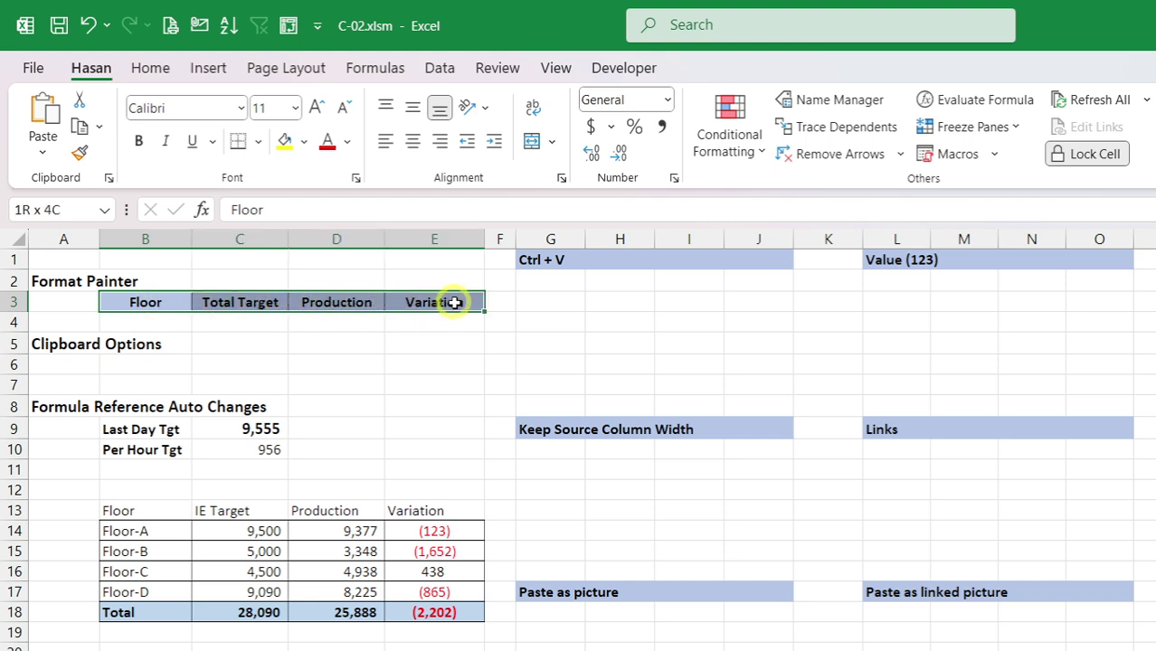
{"action": "key", "text": "ctrl+v"}
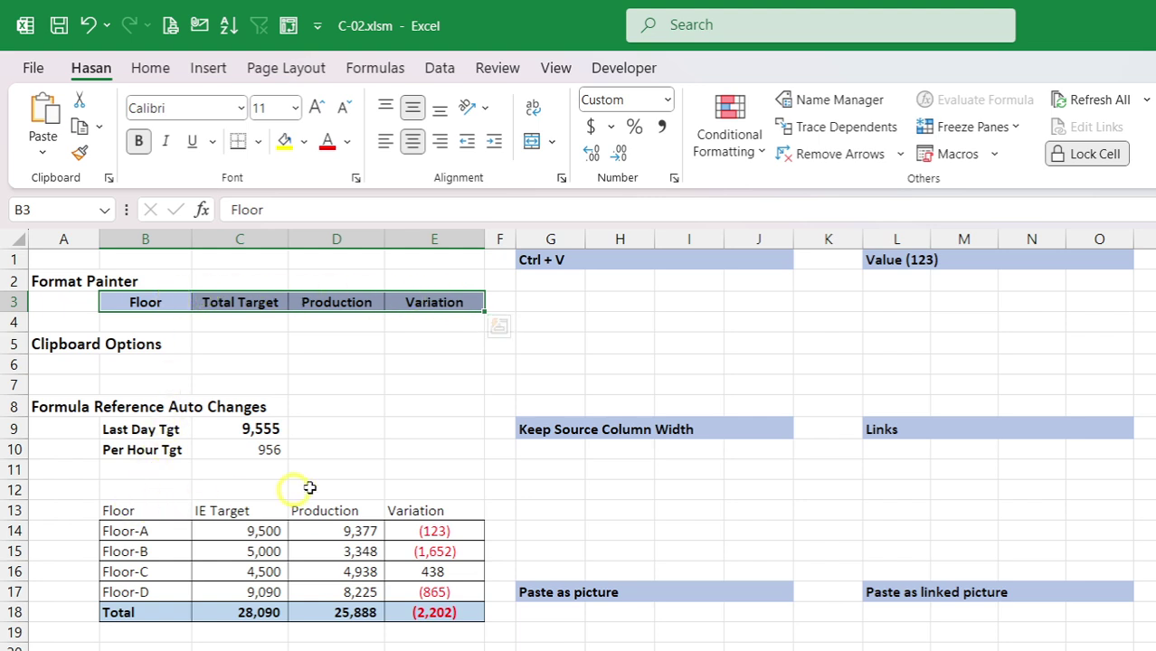
{"action": "left_click_drag", "start_coordinate": [430, 511], "coordinate": [127, 499]}
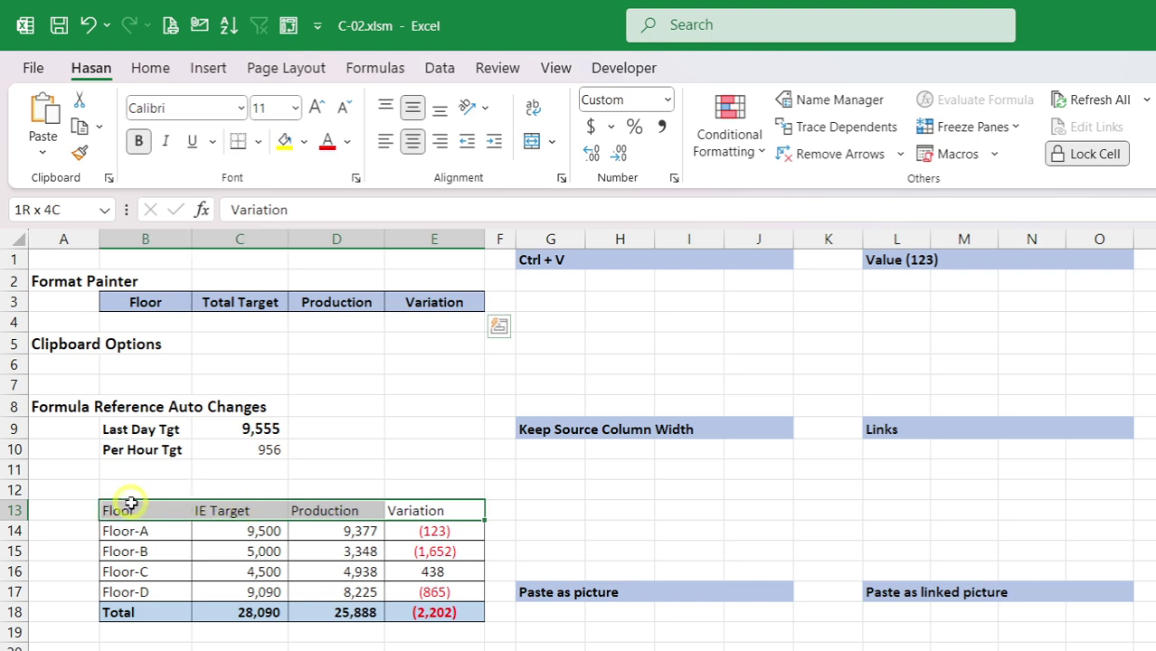
{"action": "left_click", "coordinate": [220, 307]}
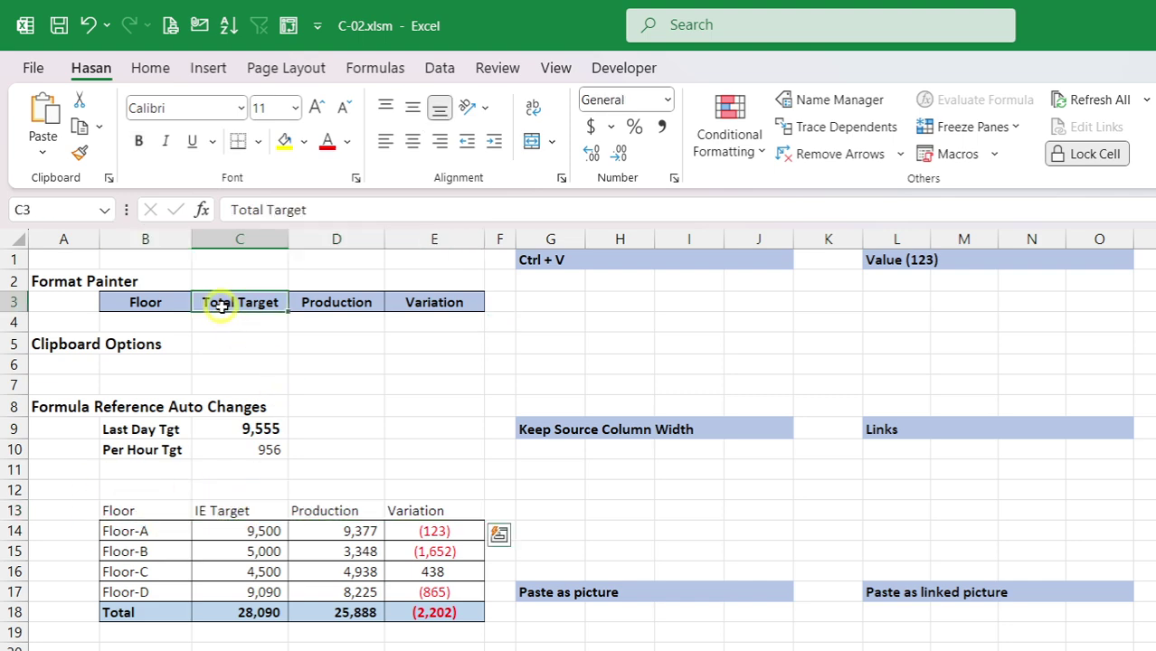
{"action": "left_click", "coordinate": [258, 511]}
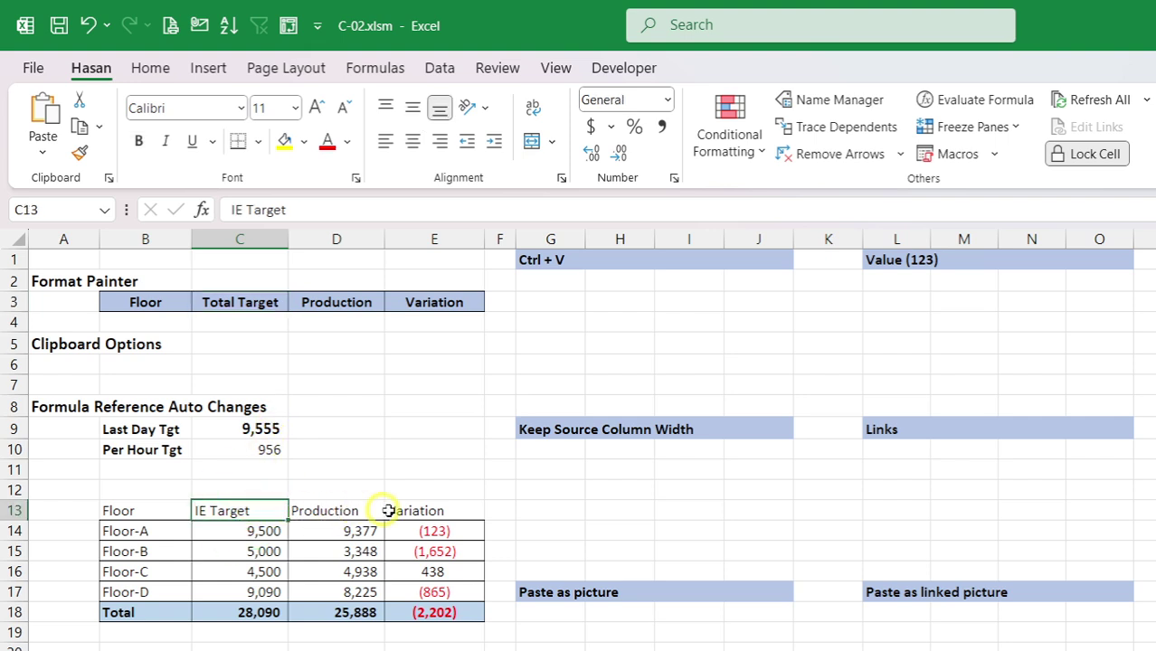
{"action": "left_click_drag", "start_coordinate": [427, 511], "coordinate": [134, 508]}
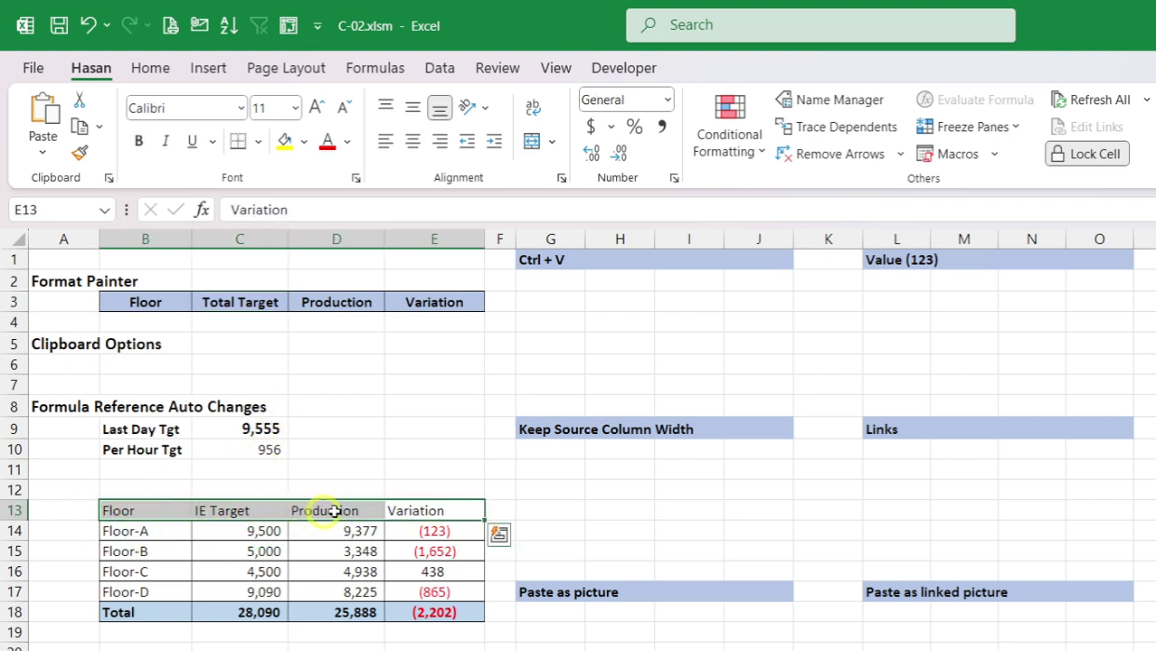
{"action": "left_click", "coordinate": [465, 448]}
{"action": "left_click_drag", "start_coordinate": [124, 299], "coordinate": [477, 302]}
{"action": "left_click", "coordinate": [771, 336]}
{"action": "left_click", "coordinate": [1155, 450]}
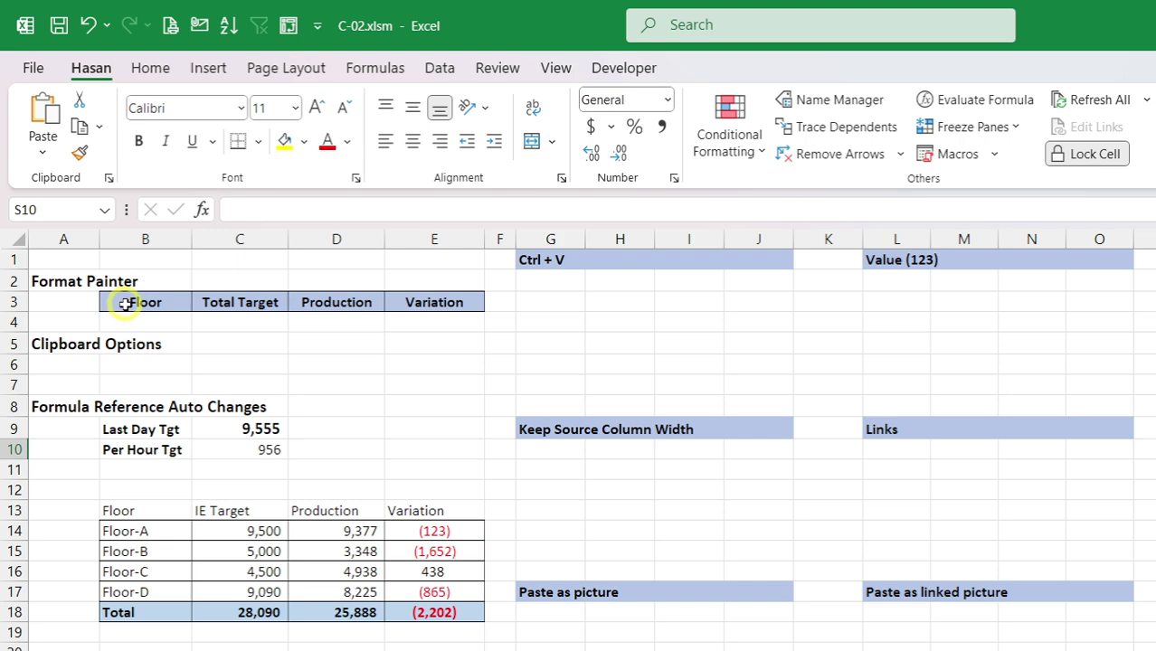
Step: Apply the formatting of header row B3:E3 to the table headers in B13:E13 with Format Painter
{"action": "left_click_drag", "start_coordinate": [125, 304], "coordinate": [399, 307]}
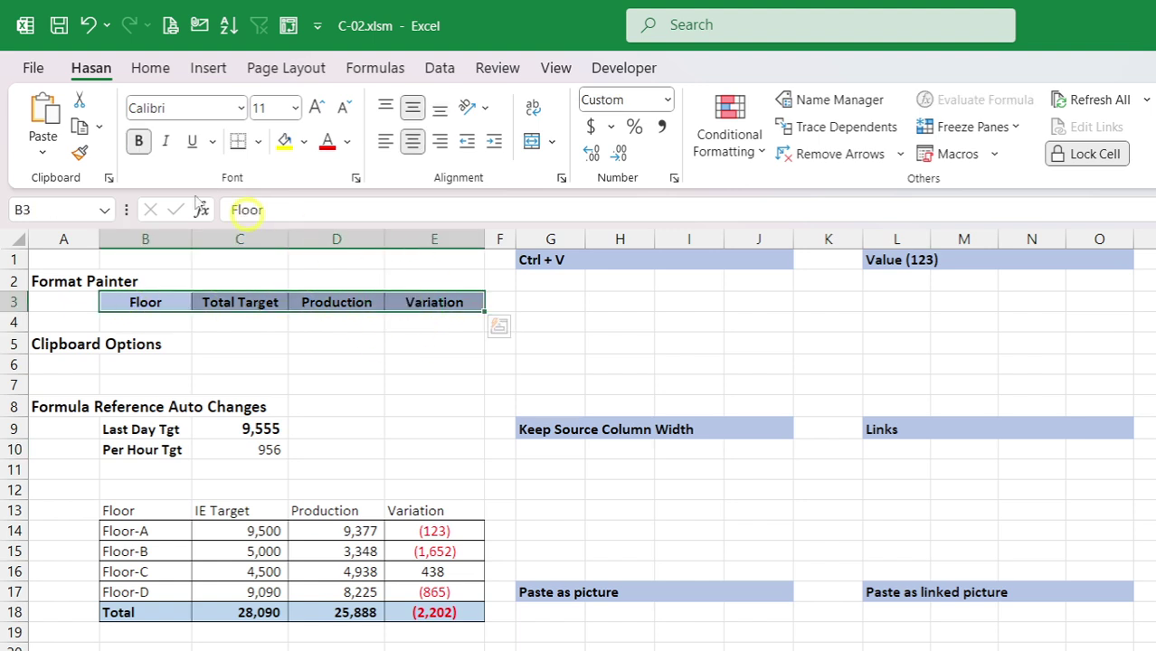
{"action": "left_click", "coordinate": [80, 153]}
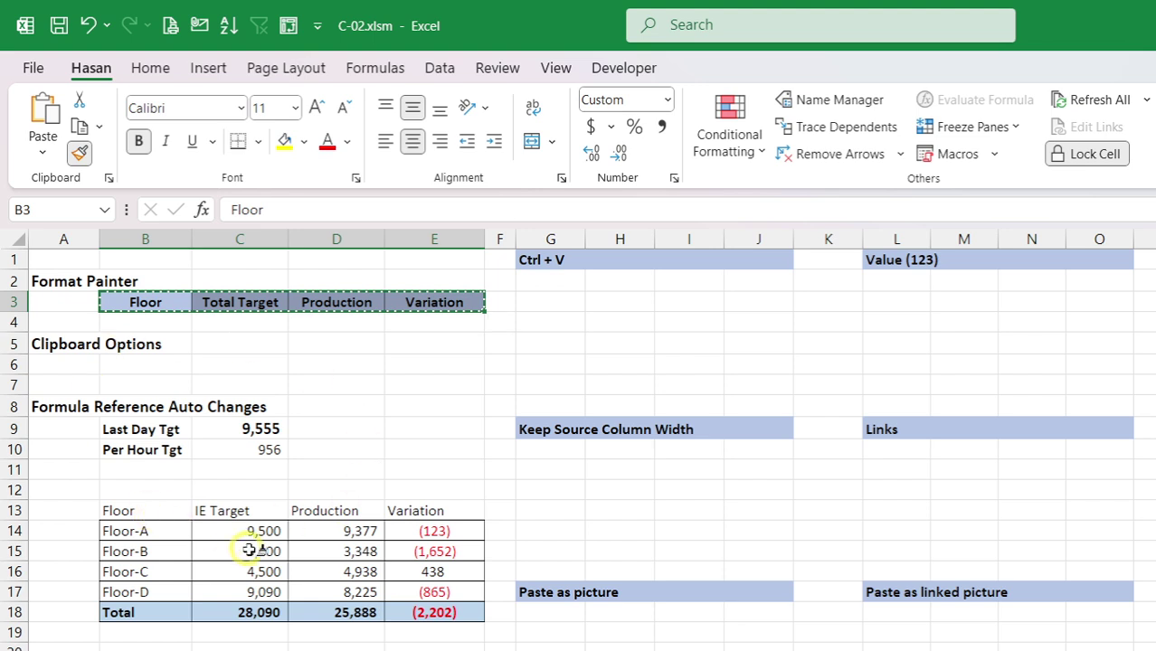
{"action": "left_click", "coordinate": [125, 511]}
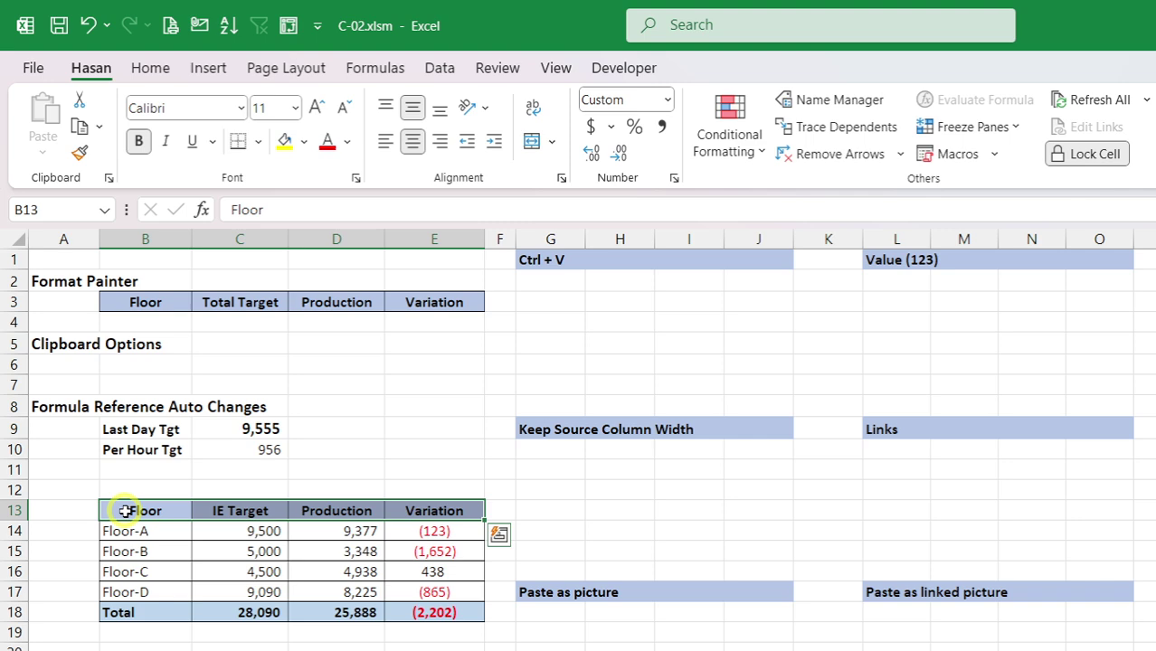
Step: Undo the formatting applied to B13:E13 and clear the copy outline around B3:E3
{"action": "left_click", "coordinate": [88, 25]}
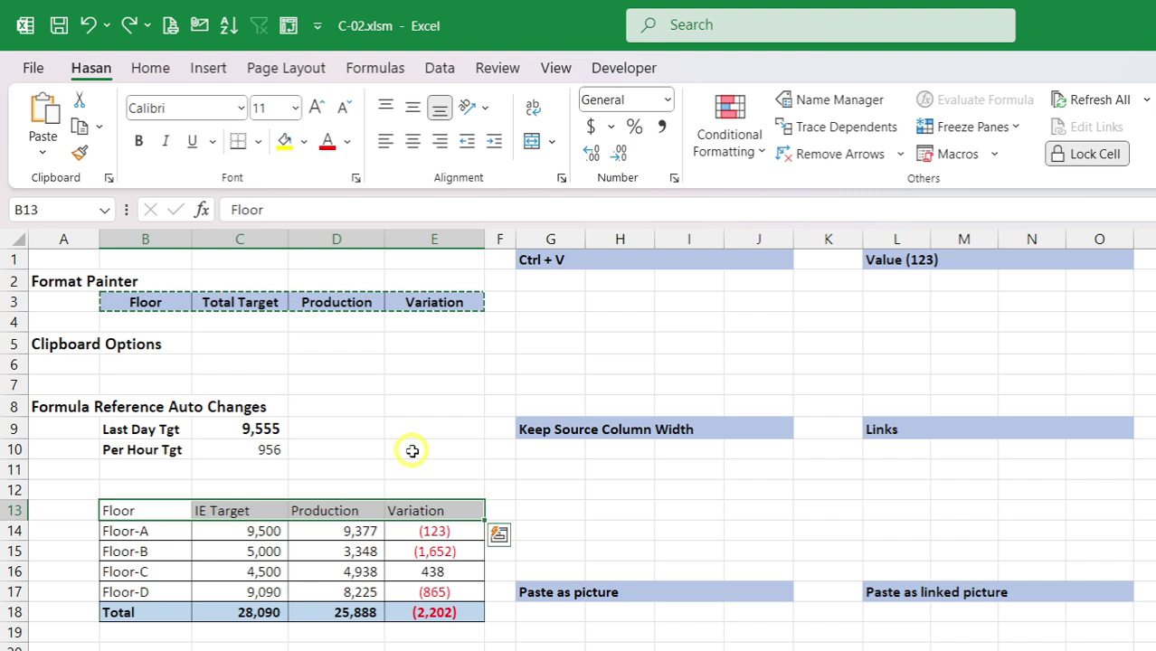
{"action": "key", "text": "Escape"}
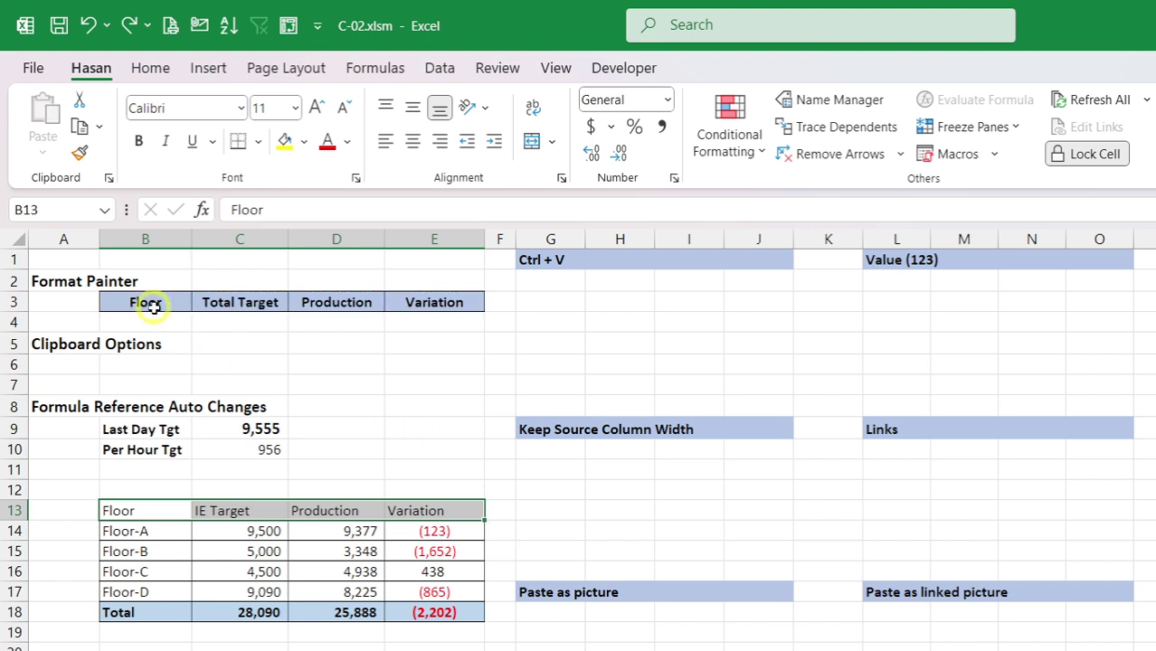
{"action": "left_click", "coordinate": [665, 343]}
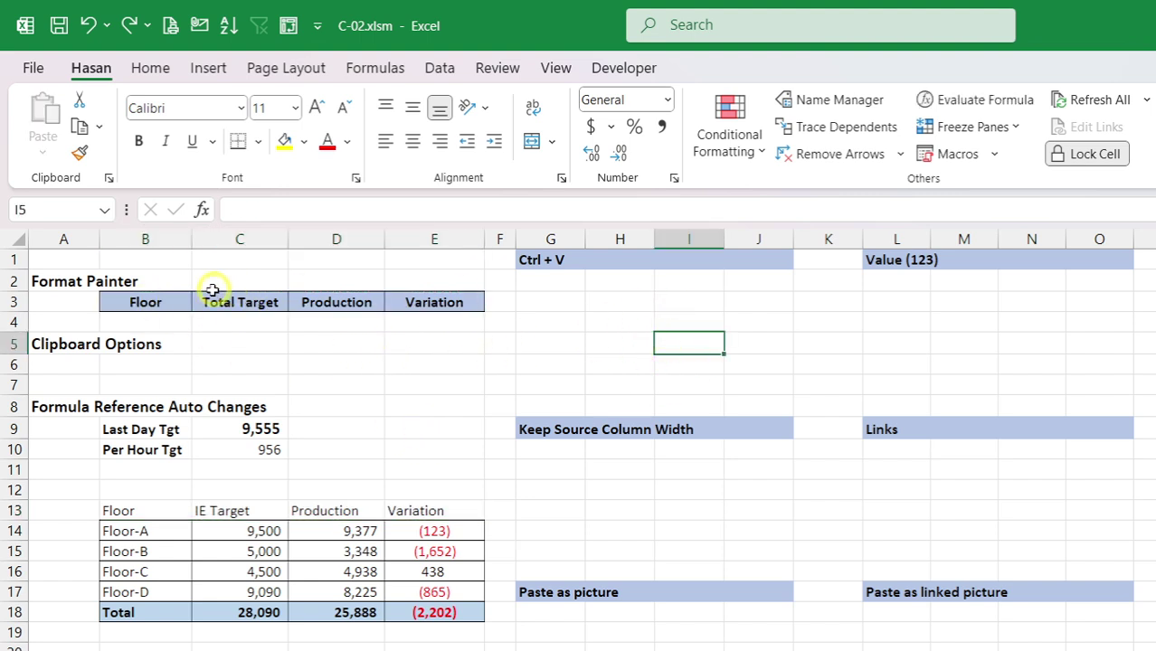
Step: Repeat the Format Painter transfer from B3:E3, starting the target range at cell B13
{"action": "left_click_drag", "start_coordinate": [160, 302], "coordinate": [409, 303]}
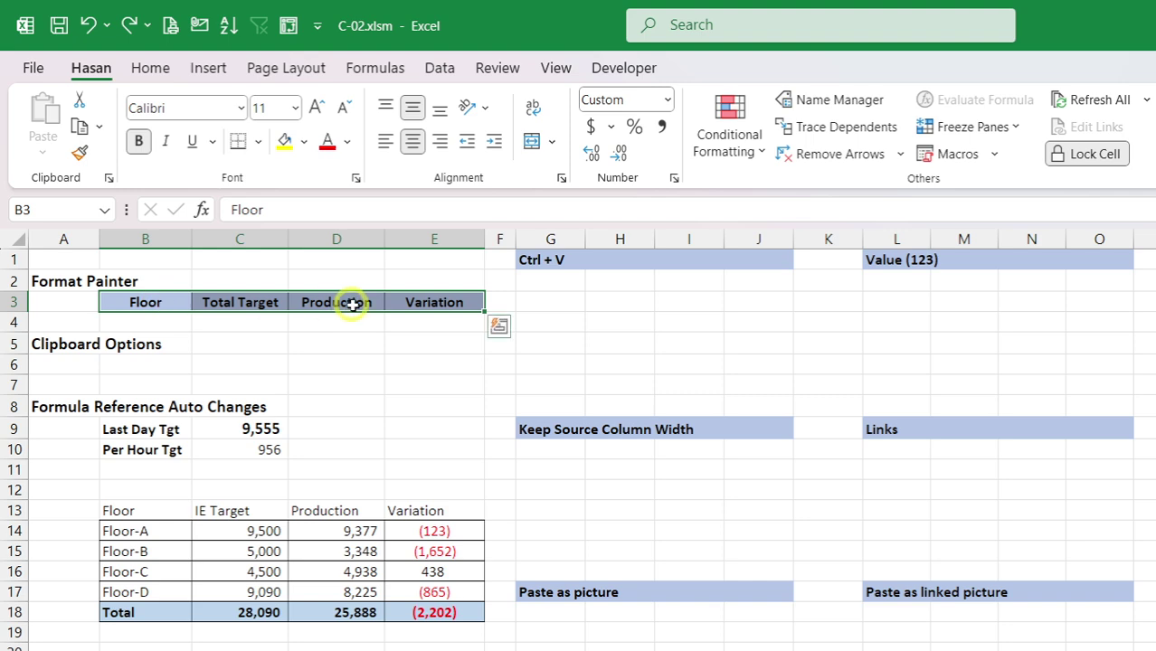
{"action": "left_click", "coordinate": [80, 154]}
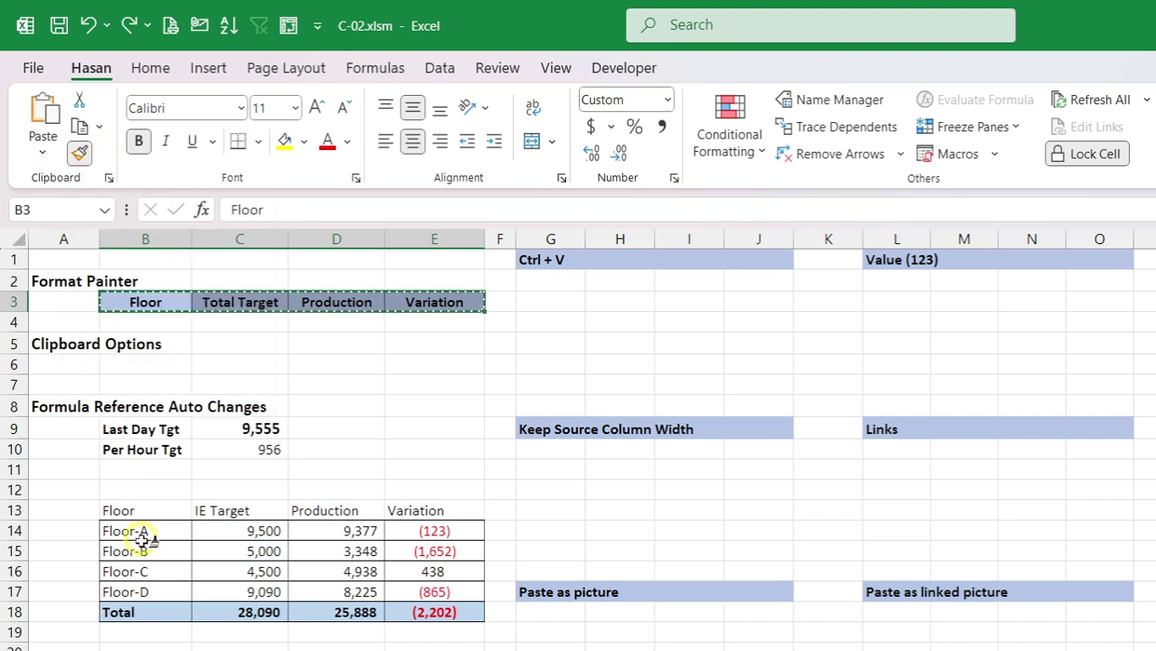
{"action": "left_click", "coordinate": [122, 511]}
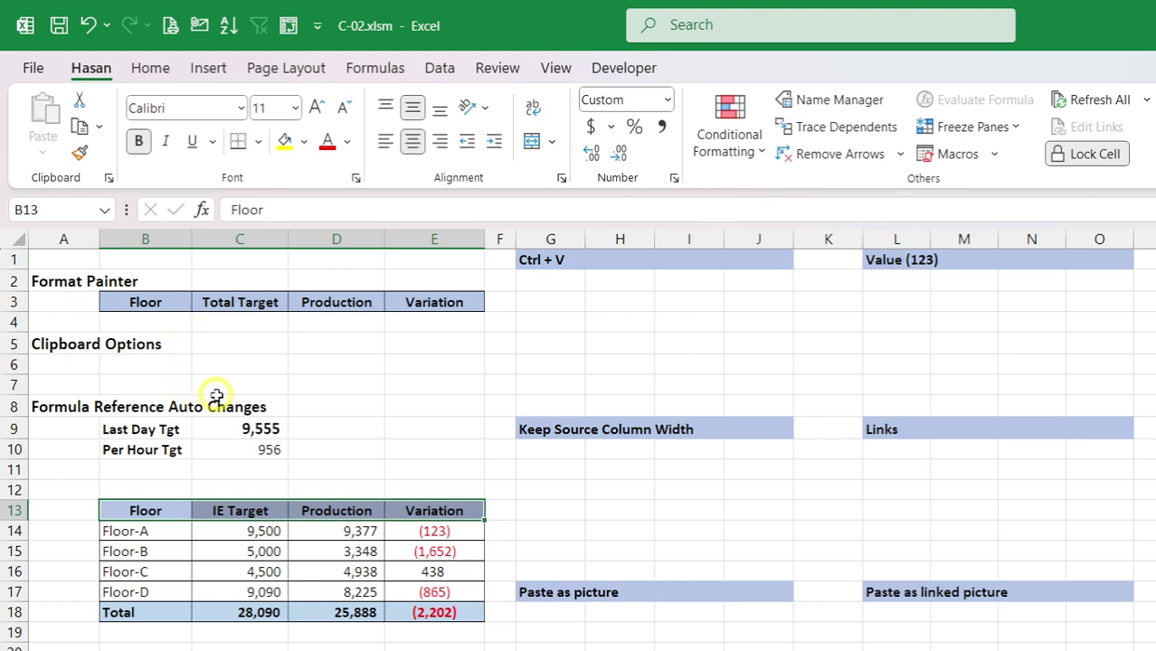
Step: Undo the repeated Format Painter result on row 13 and release the copied header range
{"action": "key", "text": "ctrl+z"}
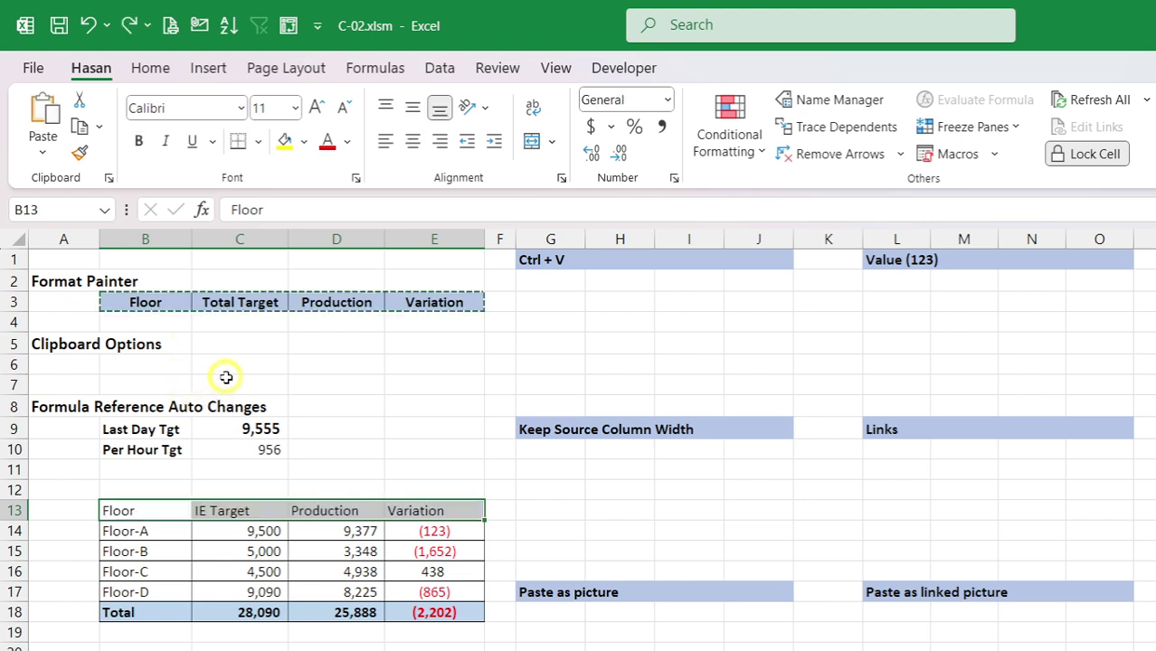
{"action": "left_click", "coordinate": [341, 361]}
{"action": "left_click_drag", "start_coordinate": [144, 302], "coordinate": [454, 299]}
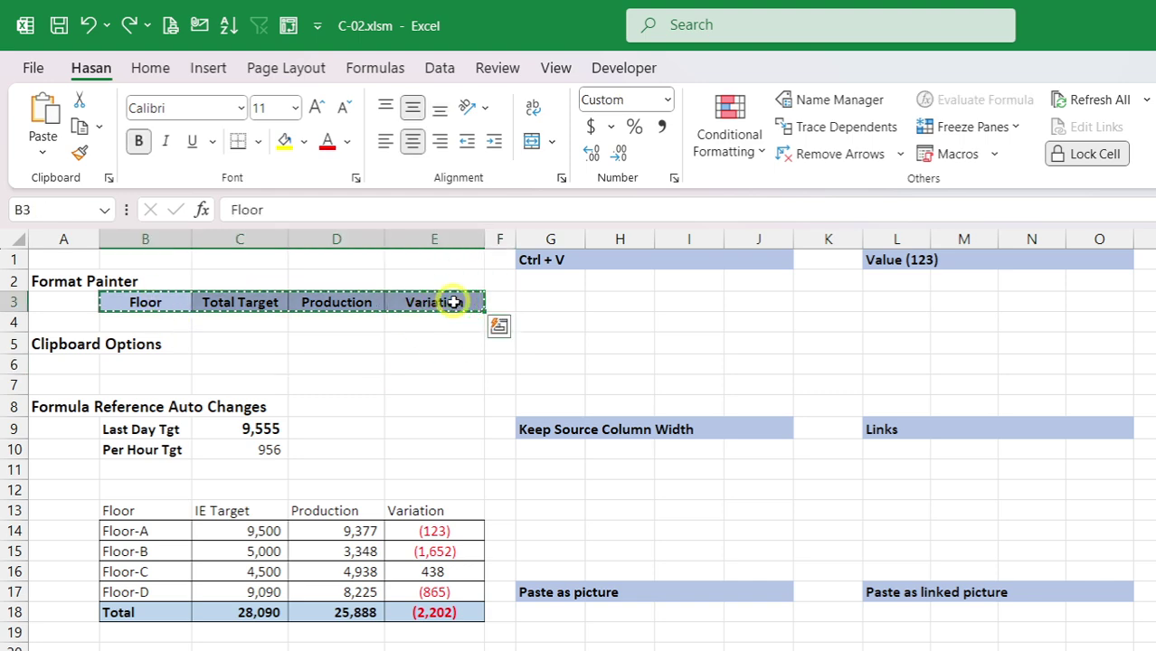
{"action": "left_click", "coordinate": [401, 398]}
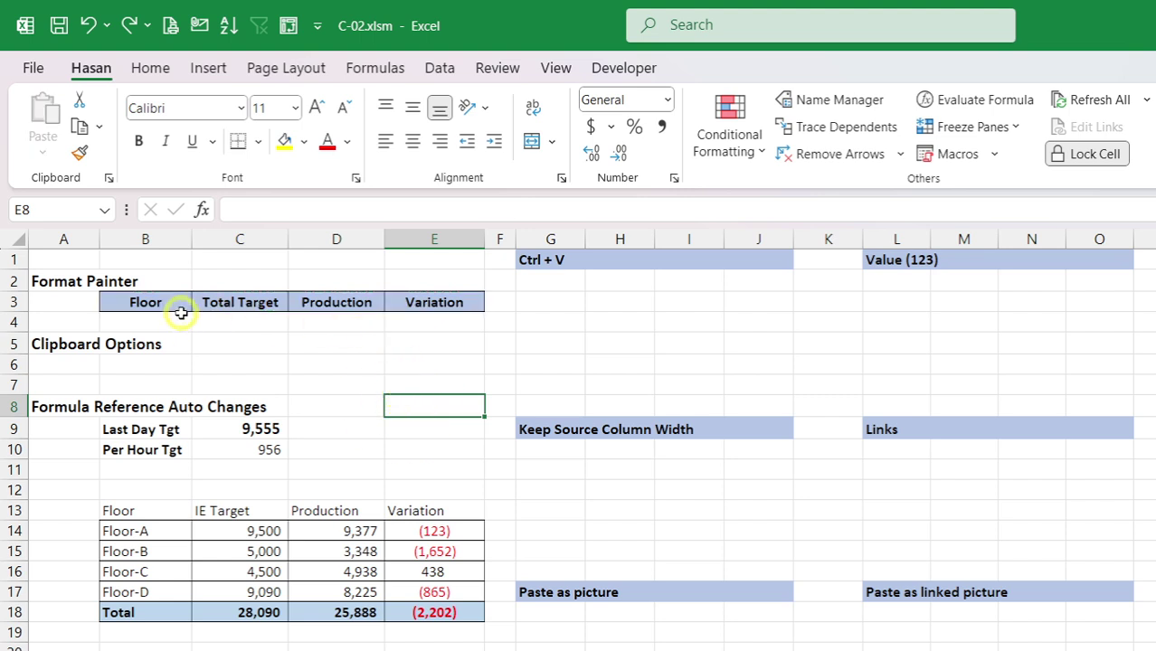
Step: Copy header cells B3:E3, try pasting only their formatting at B13, and end the copy mode
{"action": "left_click_drag", "start_coordinate": [160, 299], "coordinate": [440, 302]}
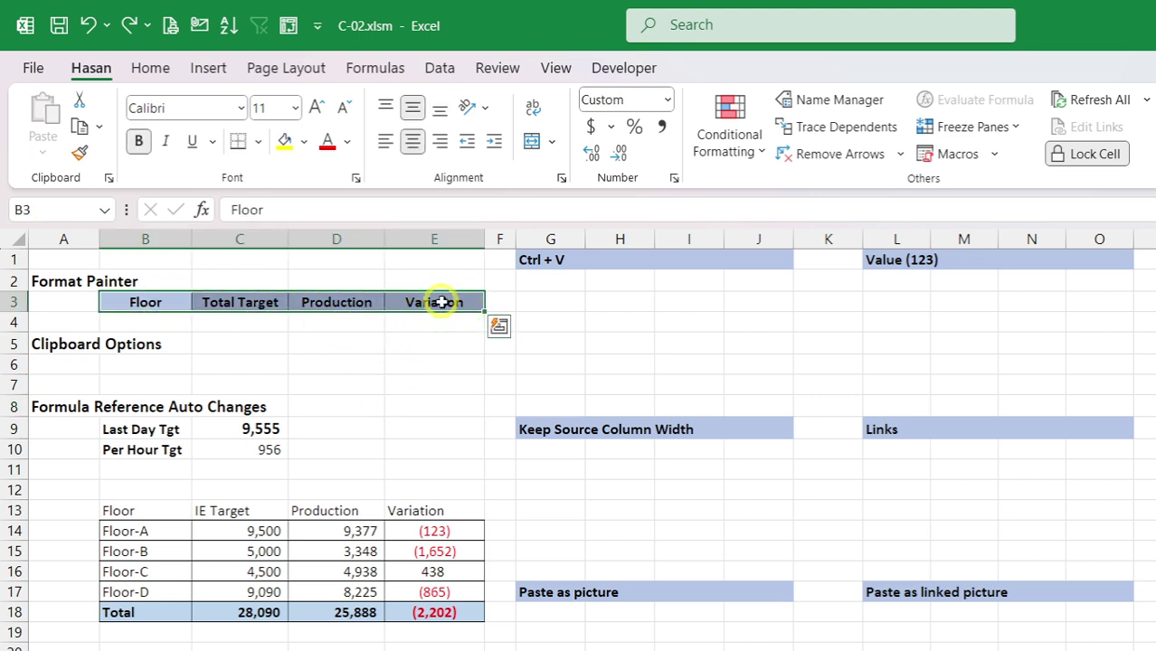
{"action": "key", "text": "ctrl+c"}
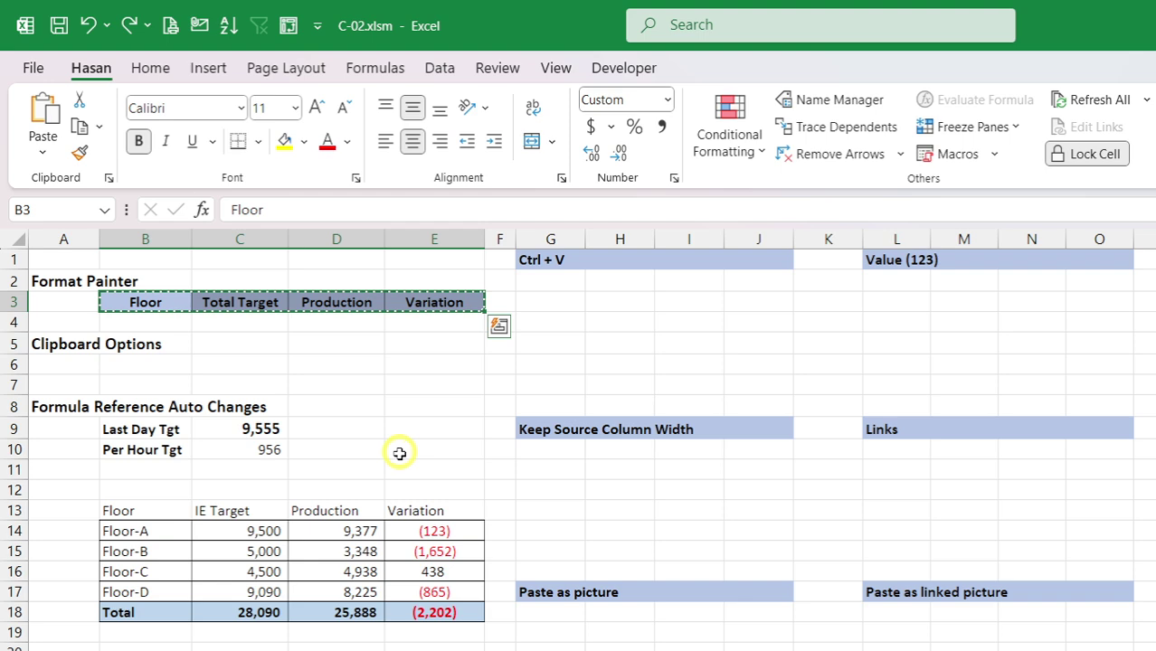
{"action": "right_click", "coordinate": [123, 511]}
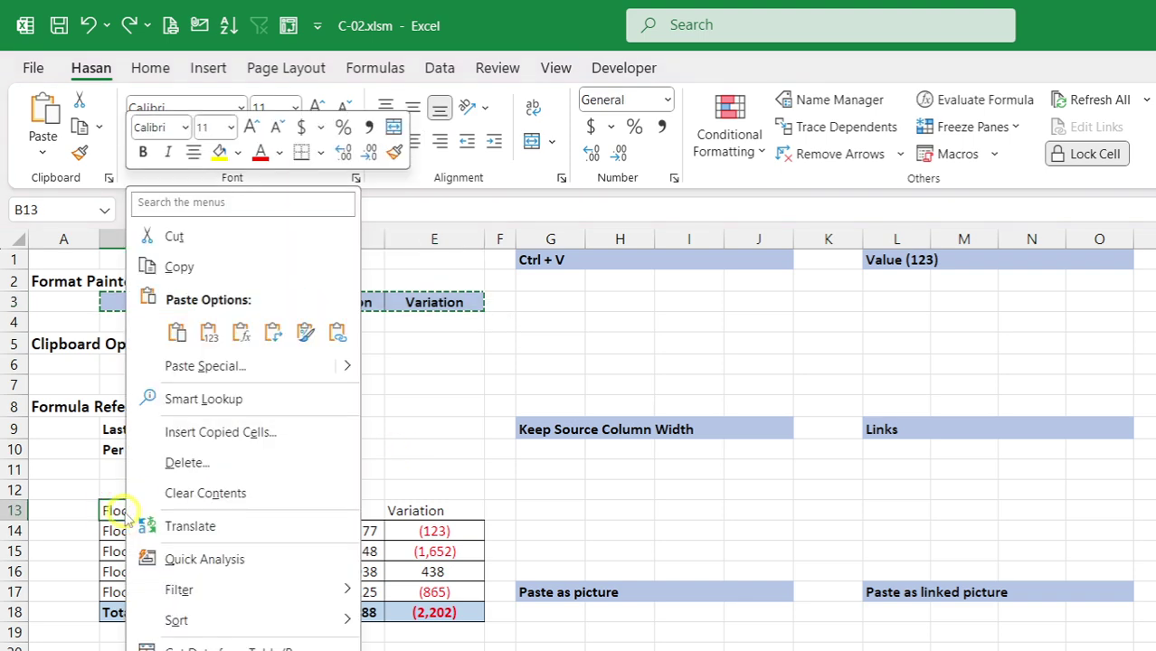
{"action": "left_click", "coordinate": [306, 334]}
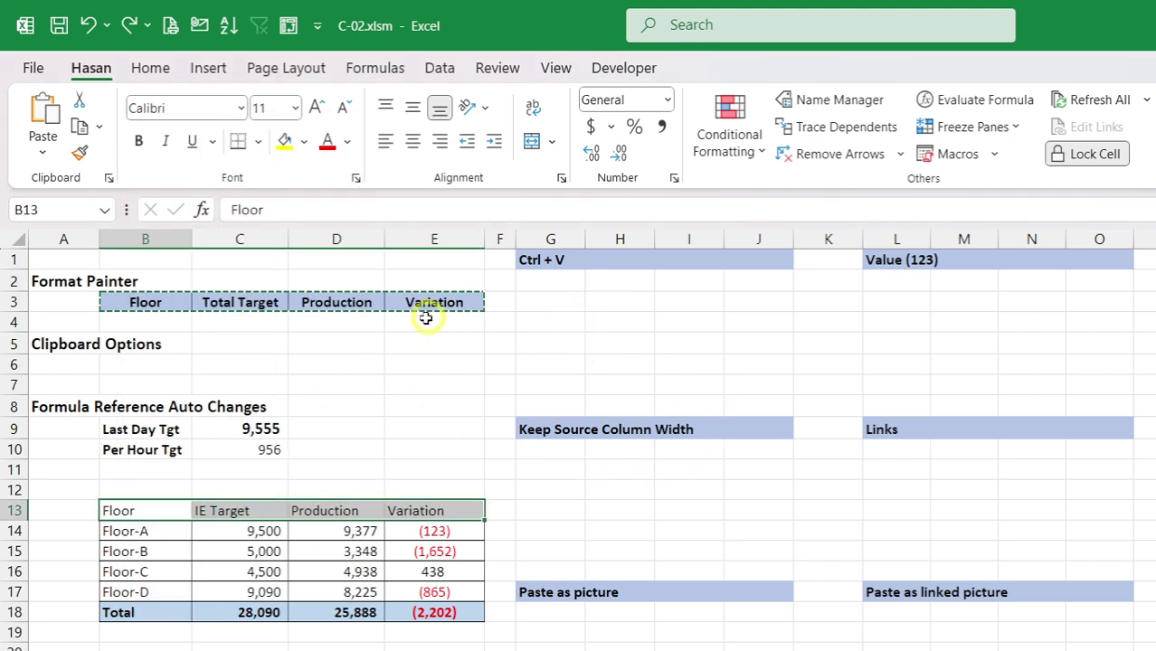
{"action": "left_click", "coordinate": [373, 383]}
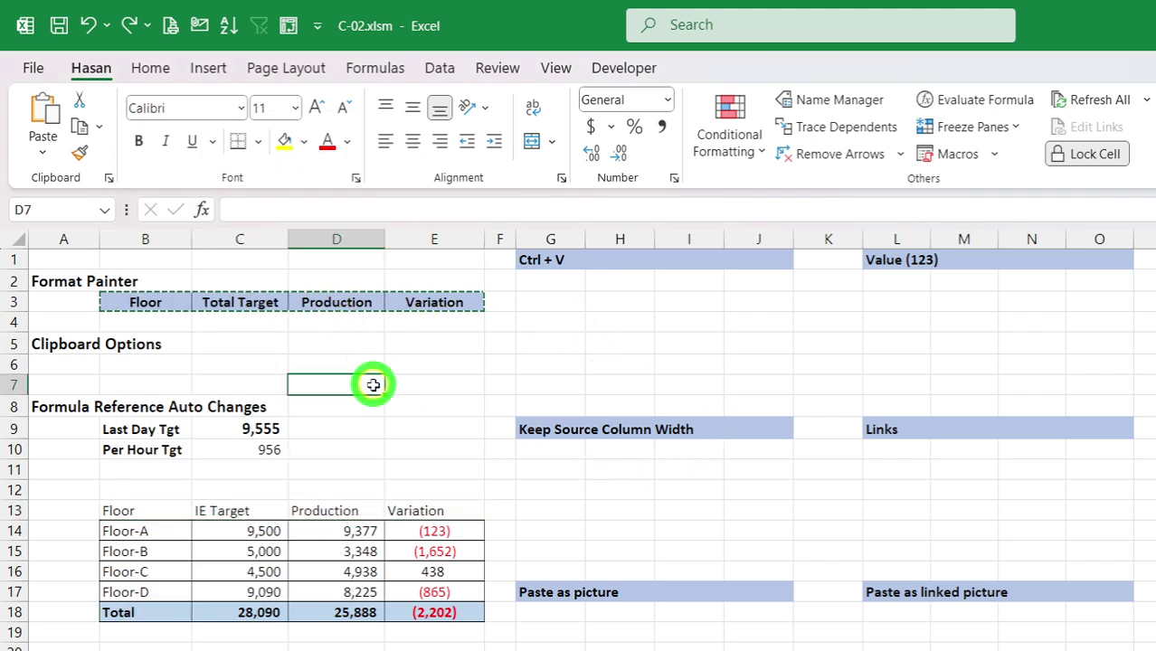
{"action": "key", "text": "Escape"}
Step: Copy B3:E3 again and format the table headers in B13:E13 with the Formatting paste option
{"action": "left_click_drag", "start_coordinate": [147, 302], "coordinate": [422, 299]}
{"action": "right_click", "coordinate": [422, 299]}
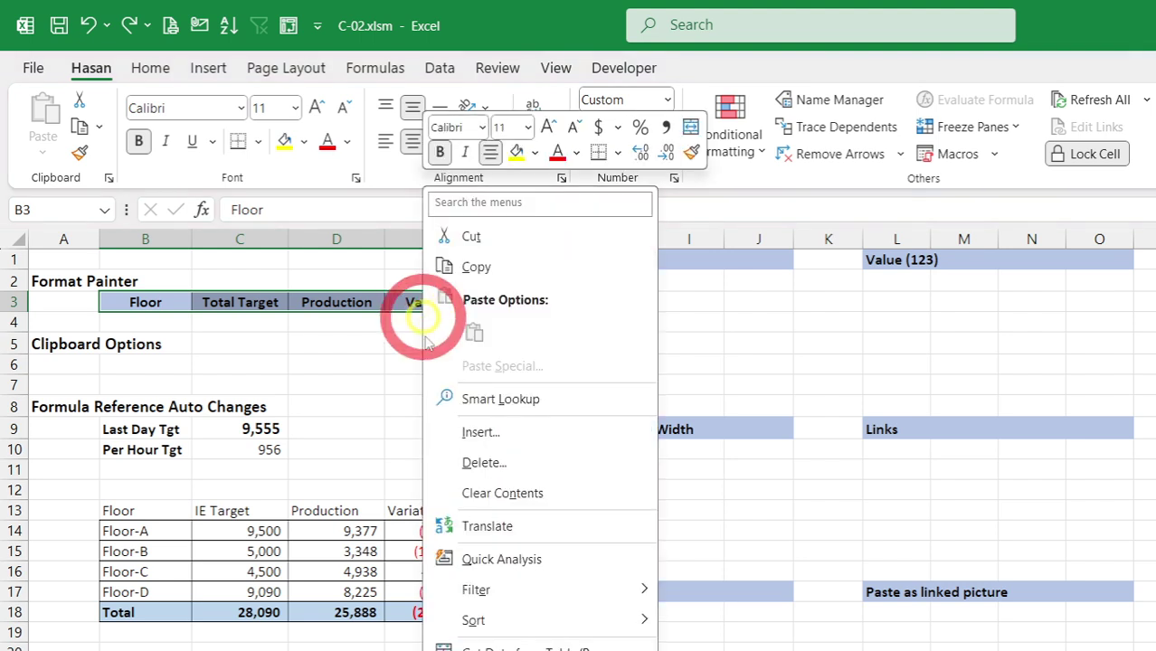
{"action": "left_click", "coordinate": [477, 263]}
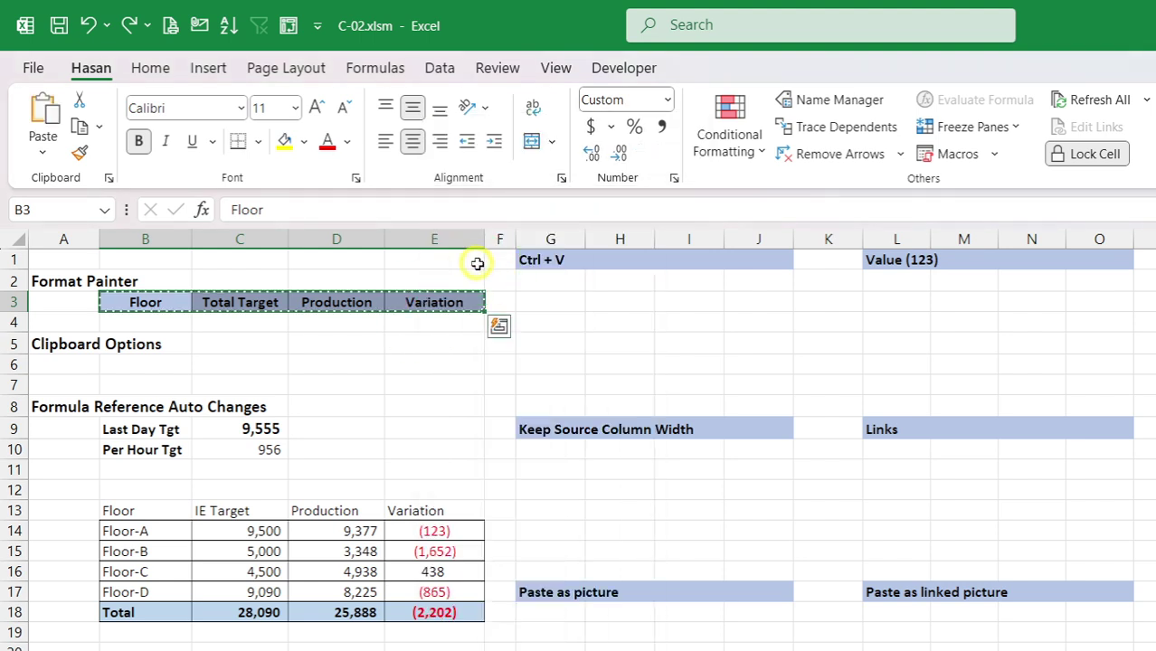
{"action": "left_click", "coordinate": [461, 456]}
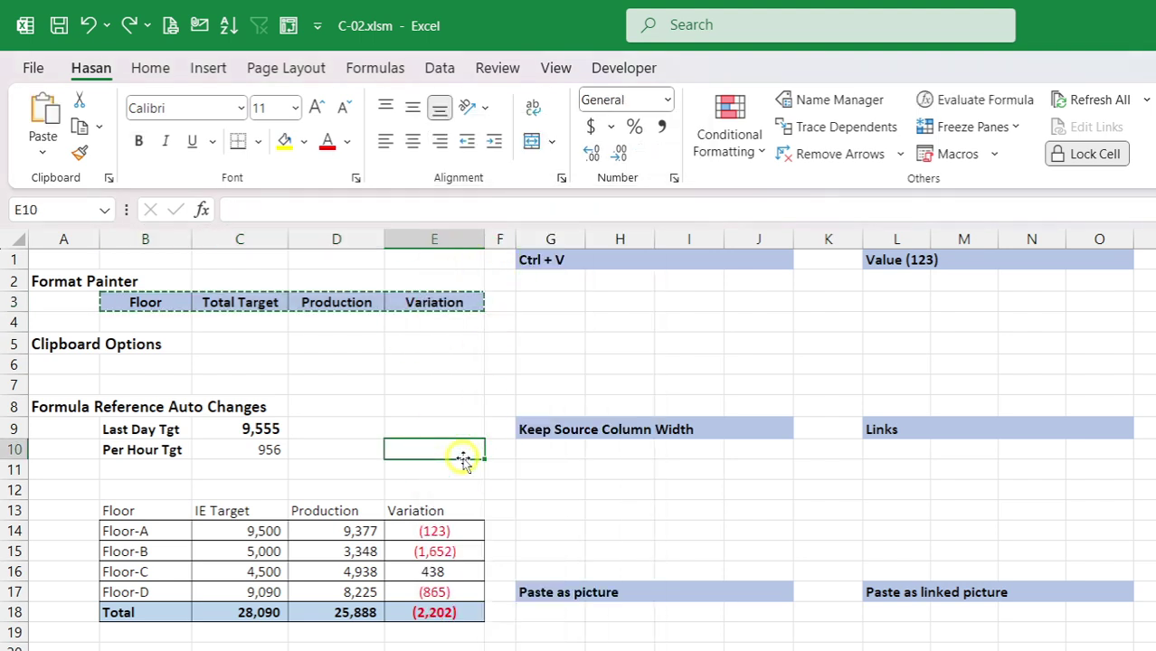
{"action": "right_click", "coordinate": [129, 508]}
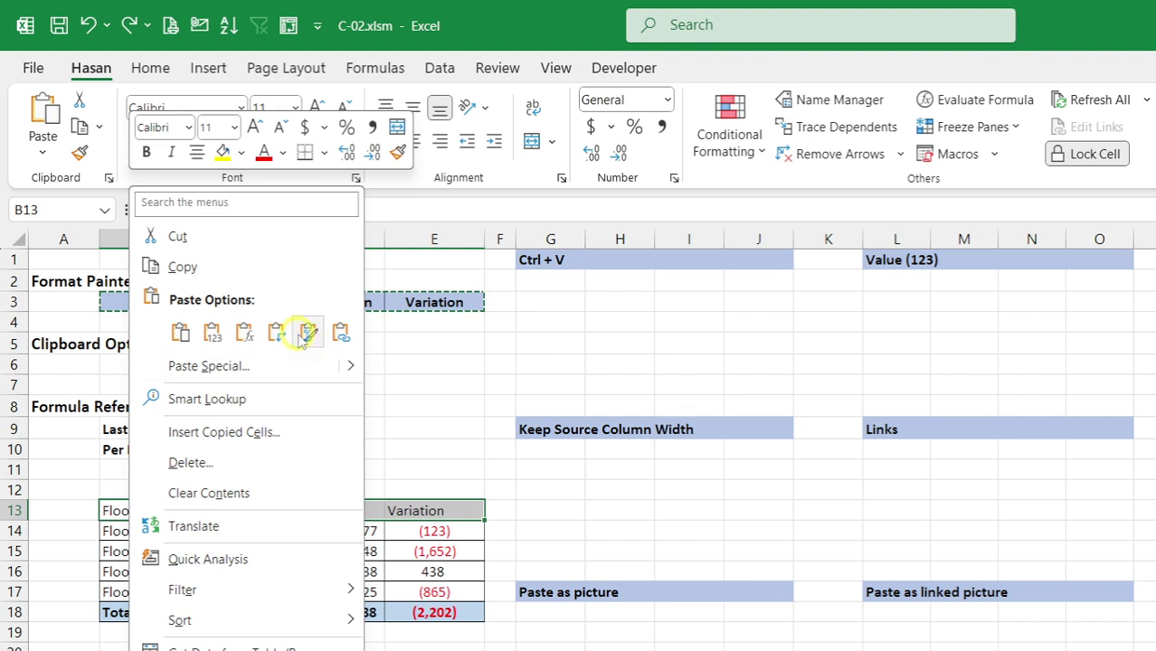
{"action": "left_click", "coordinate": [307, 333]}
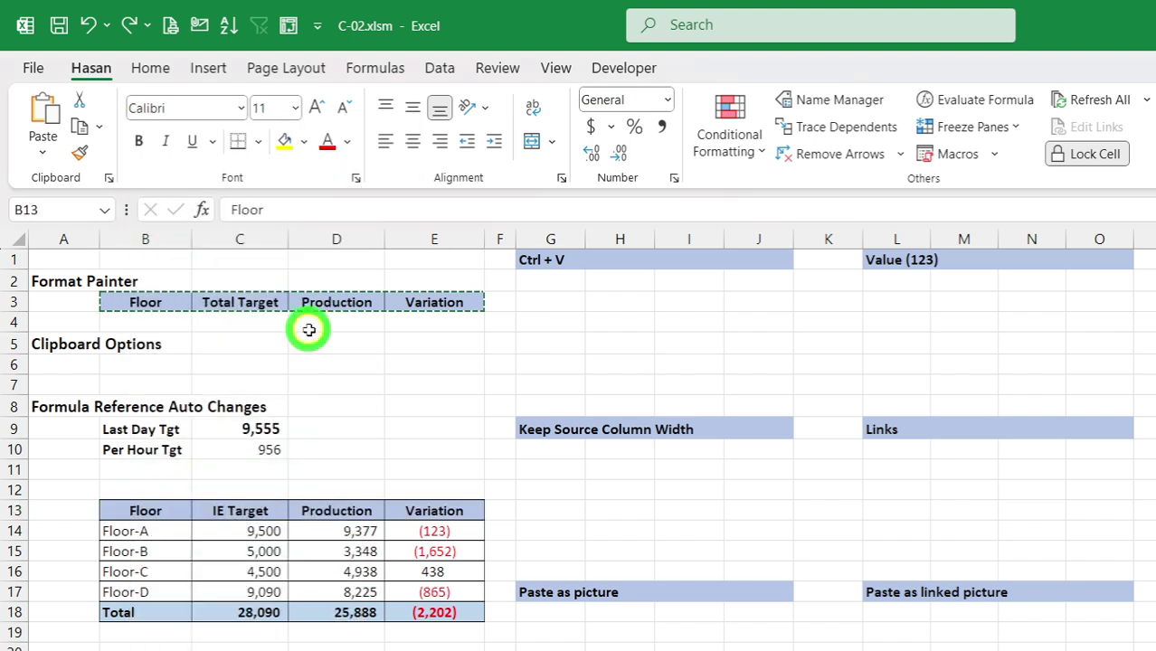
Step: End the copy mode on B3:E3 and highlight the Clipboard Options heading across A5:E5
{"action": "left_click", "coordinate": [398, 387]}
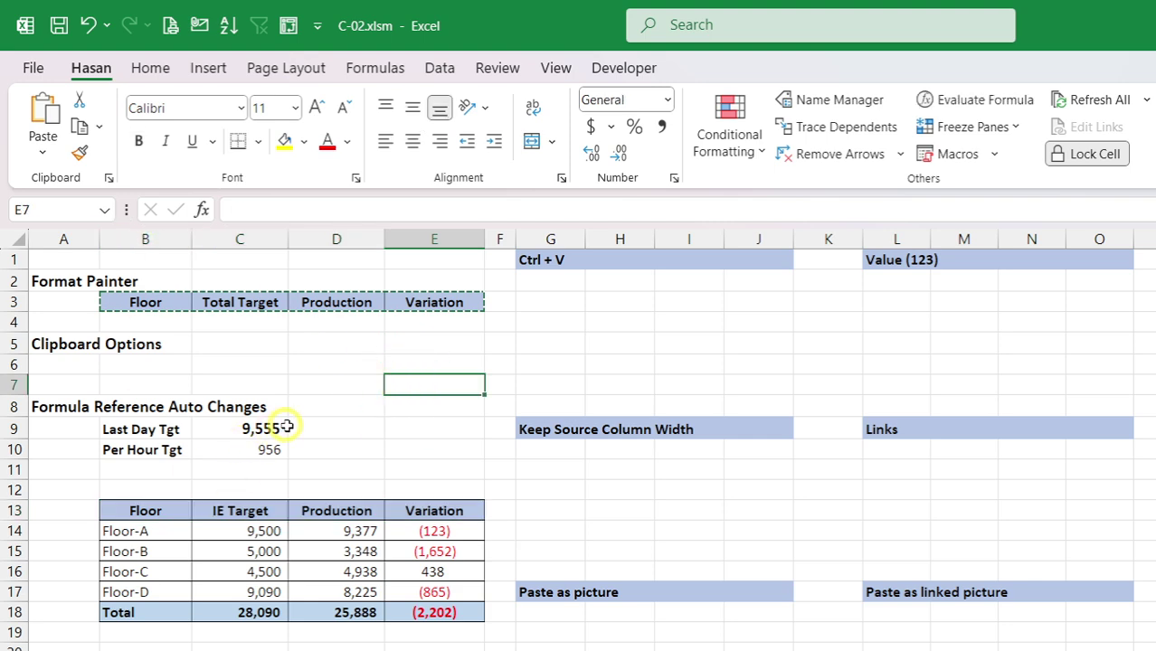
{"action": "key", "text": "Escape"}
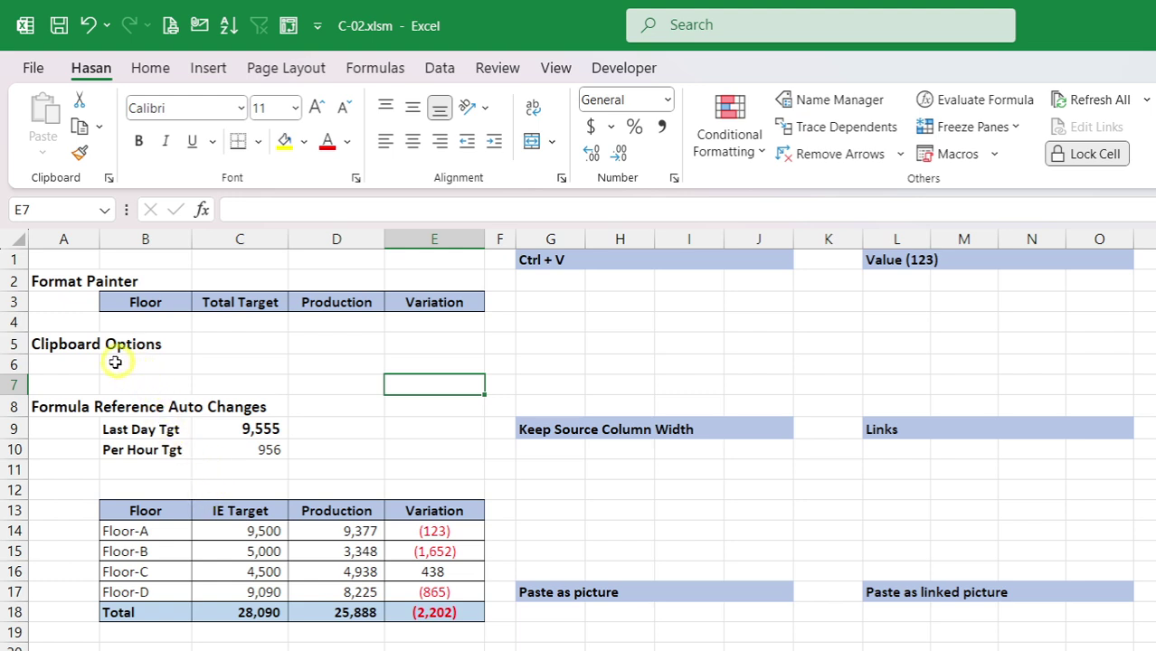
{"action": "left_click_drag", "start_coordinate": [82, 342], "coordinate": [371, 336]}
{"action": "left_click_drag", "start_coordinate": [422, 345], "coordinate": [395, 345]}
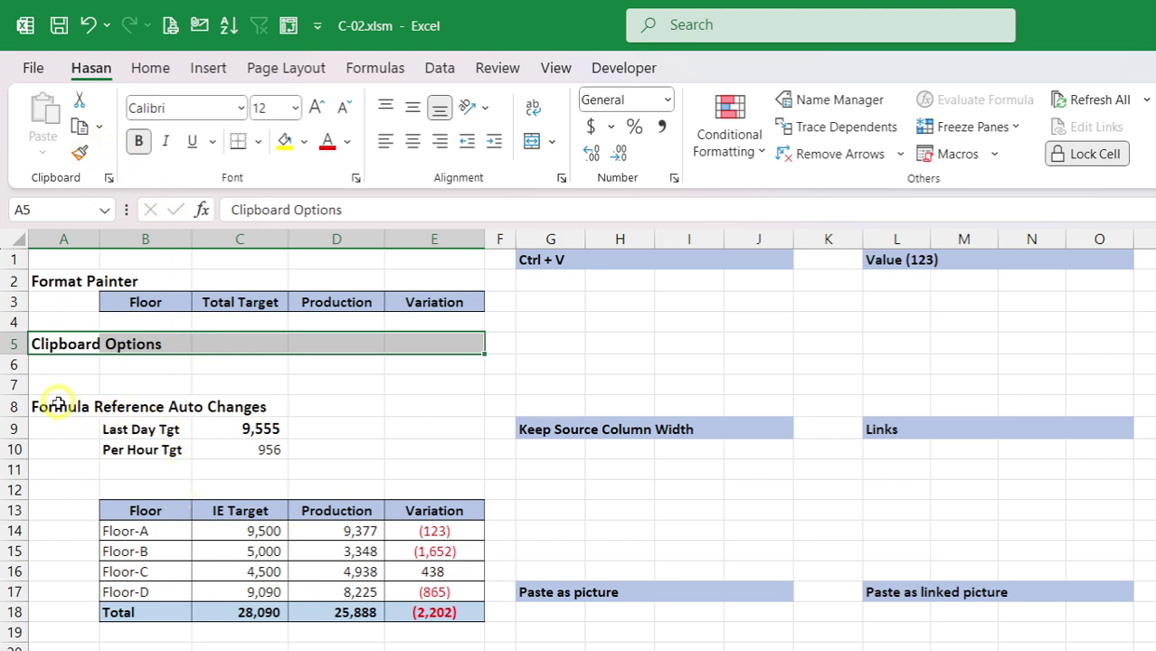
Step: Examine the available copy options for the floor table B13:E18 and for the target block A8:C10
{"action": "left_click_drag", "start_coordinate": [142, 510], "coordinate": [433, 611]}
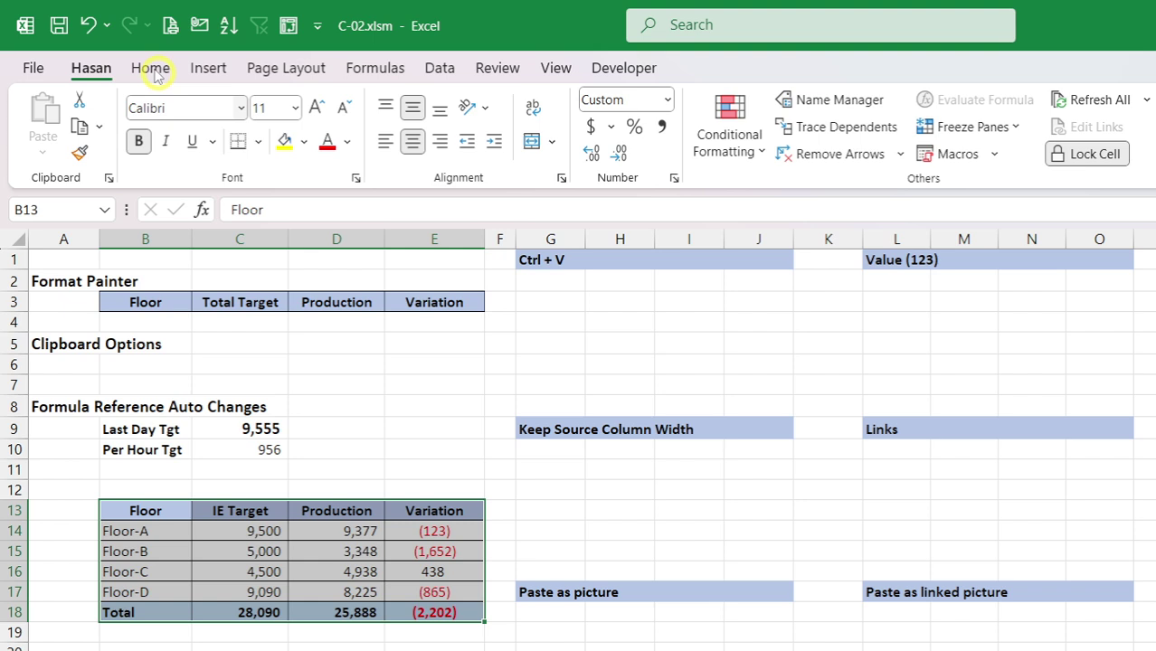
{"action": "left_click", "coordinate": [98, 127]}
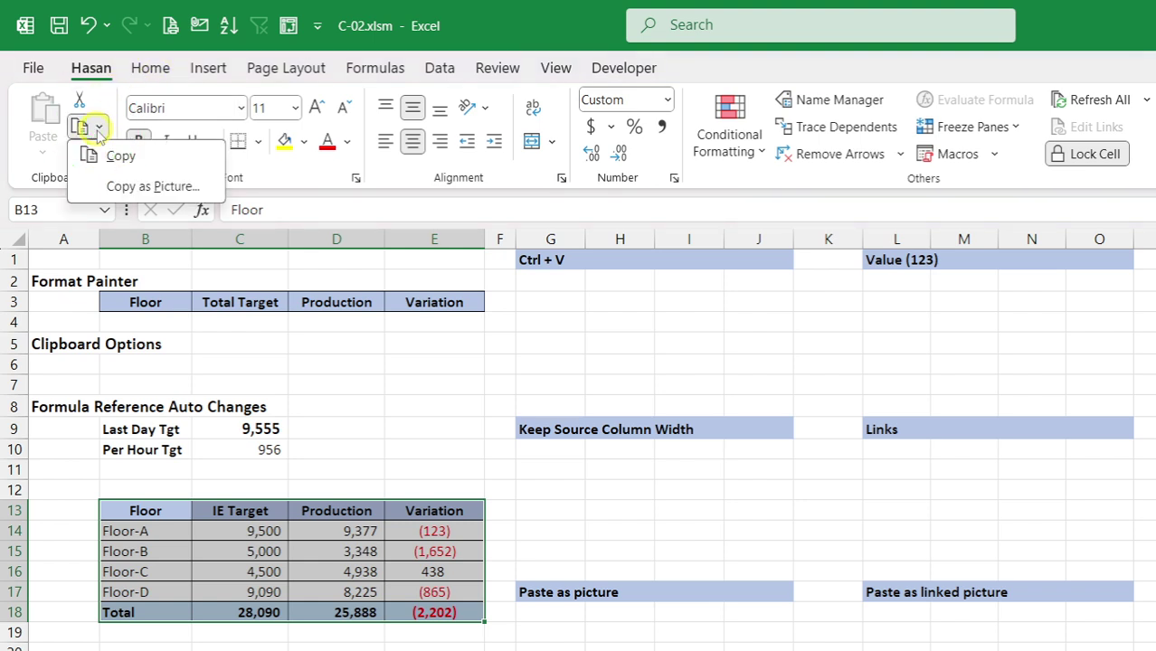
{"action": "left_click", "coordinate": [357, 422]}
{"action": "left_click_drag", "start_coordinate": [61, 402], "coordinate": [278, 447]}
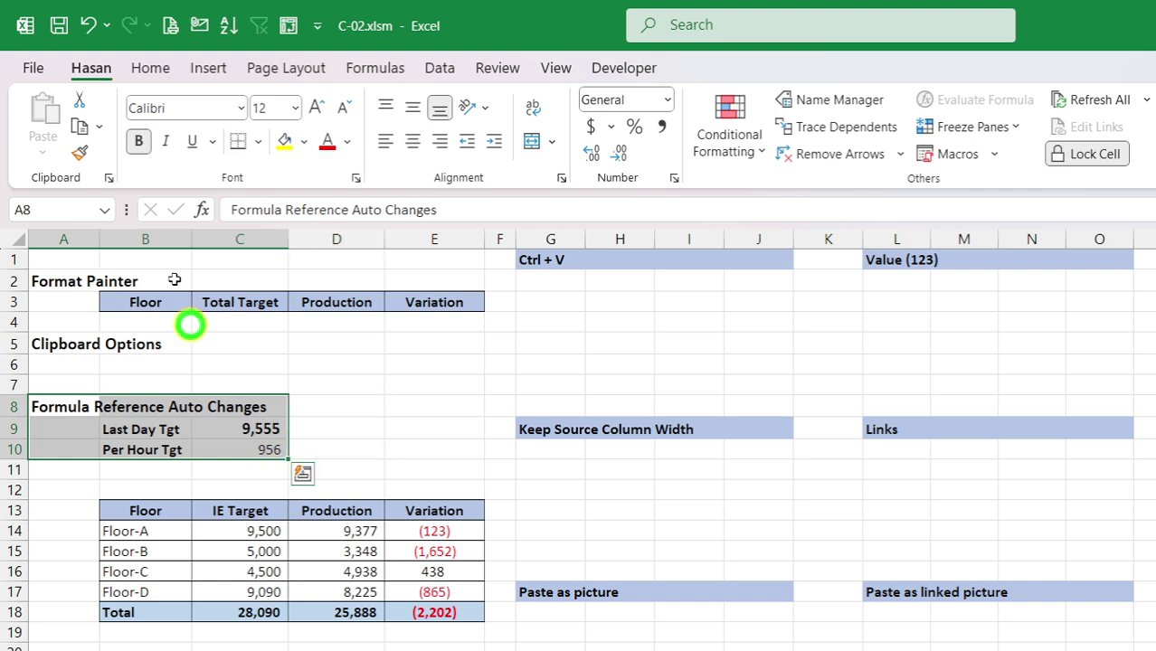
{"action": "left_click", "coordinate": [99, 127]}
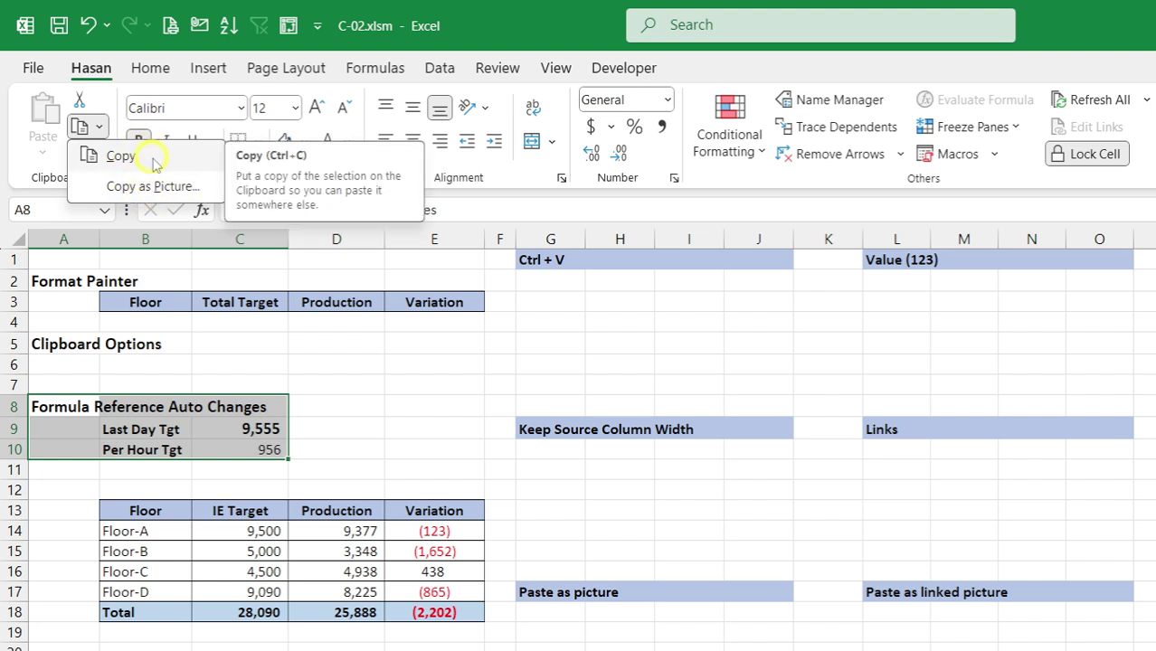
{"action": "left_click", "coordinate": [299, 397]}
{"action": "left_click", "coordinate": [404, 401]}
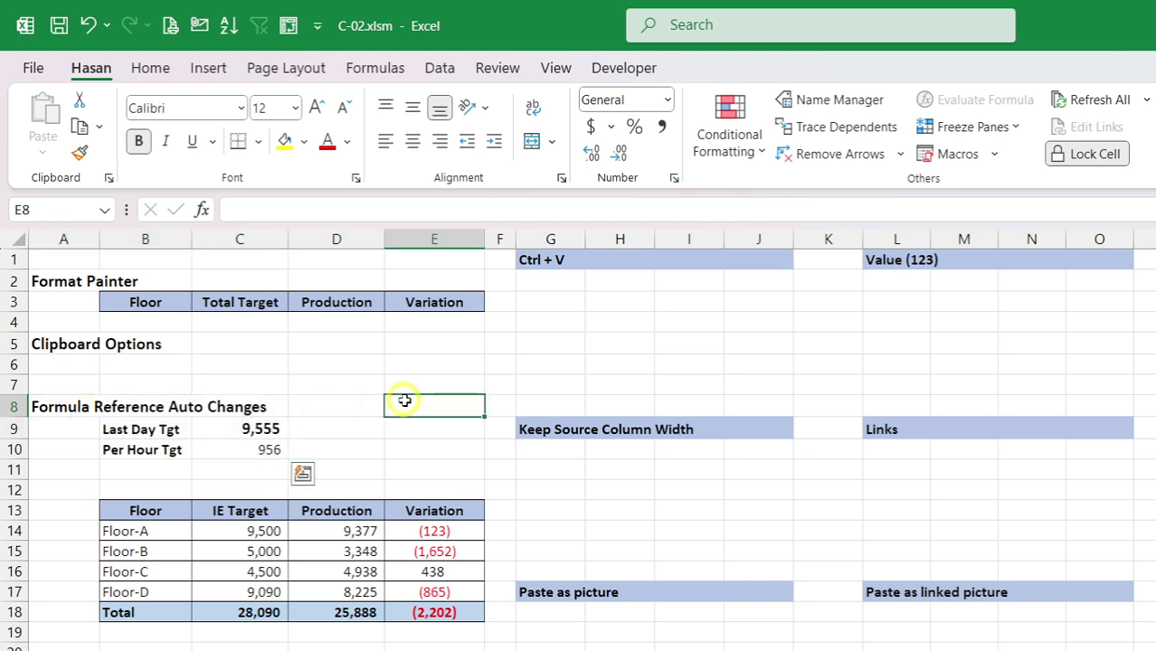
Step: Try Copy as Picture on the Formula Reference Auto Changes block A8:C10 and move to cell R8
{"action": "left_click_drag", "start_coordinate": [54, 406], "coordinate": [258, 437]}
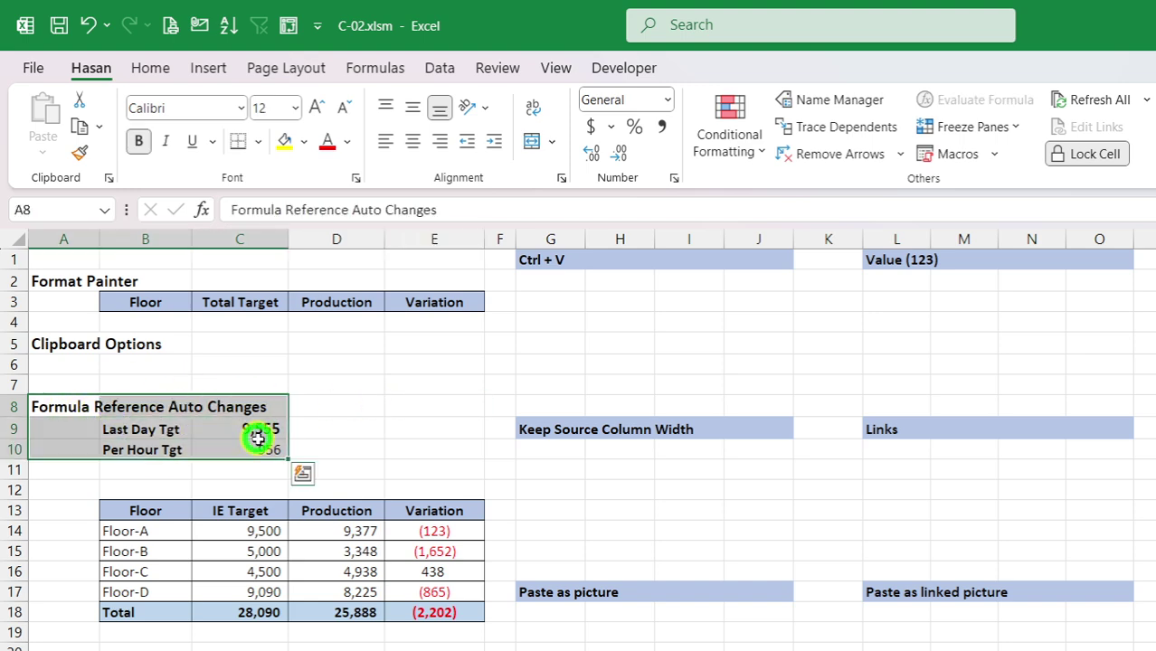
{"action": "left_click", "coordinate": [97, 126]}
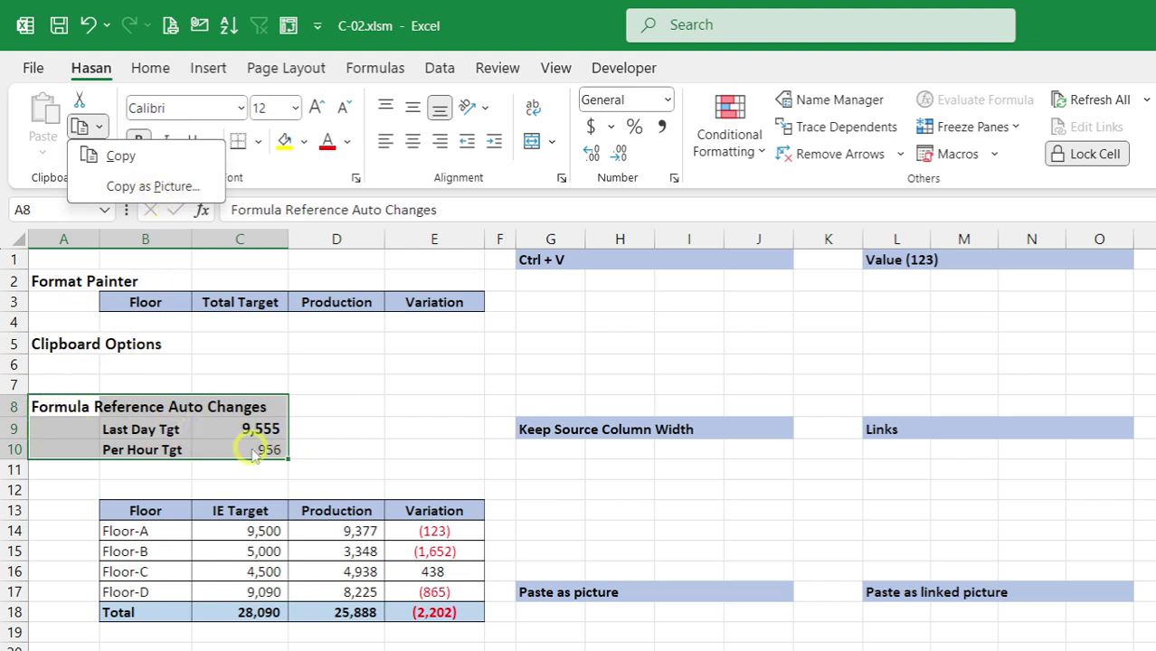
{"action": "left_click", "coordinate": [150, 189]}
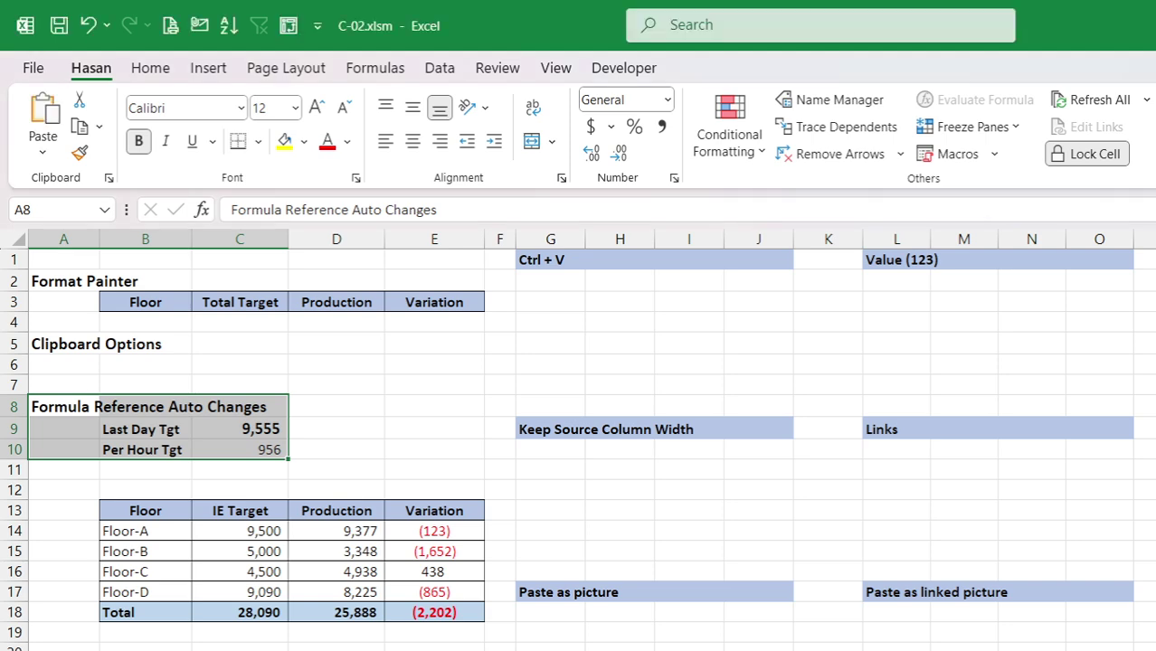
{"action": "left_click", "coordinate": [1155, 407]}
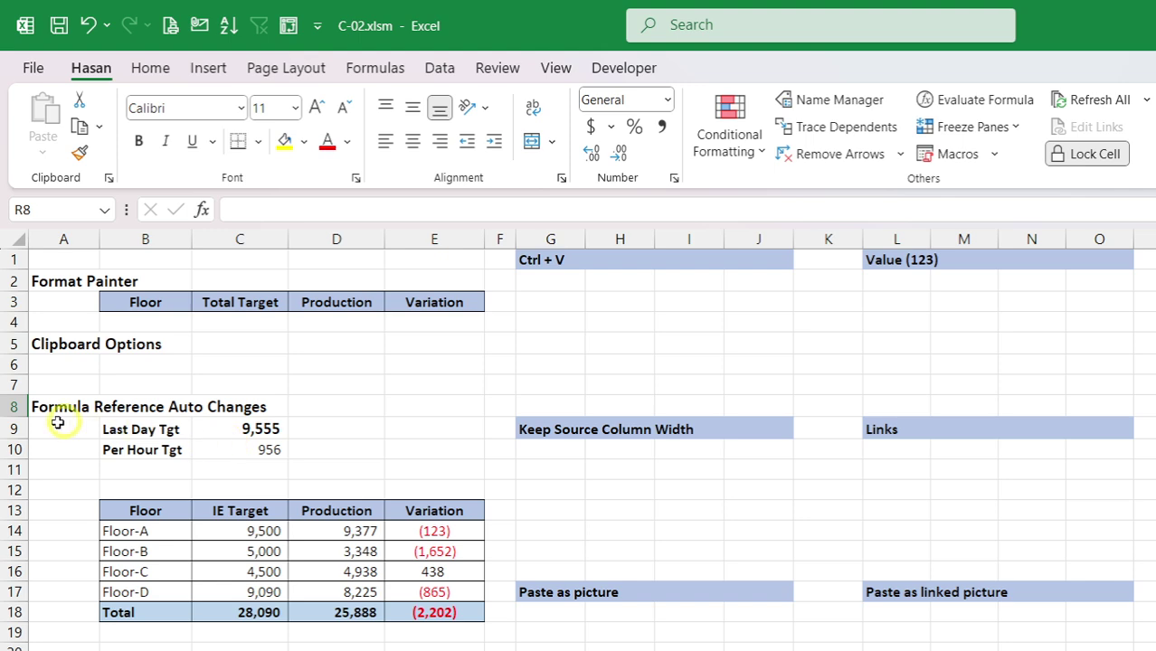
Step: Copy the block A8:C10 as ordinary cells and replace that copy with one made by Copy as Picture
{"action": "left_click_drag", "start_coordinate": [36, 406], "coordinate": [257, 445]}
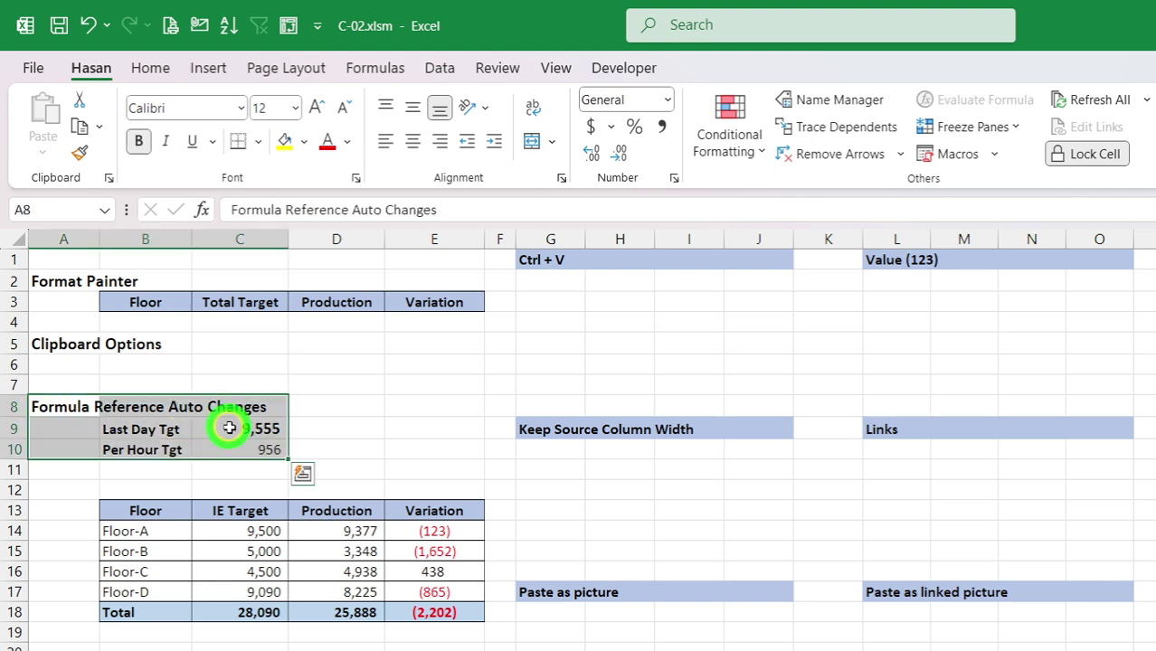
{"action": "right_click", "coordinate": [231, 427]}
{"action": "left_click", "coordinate": [209, 430]}
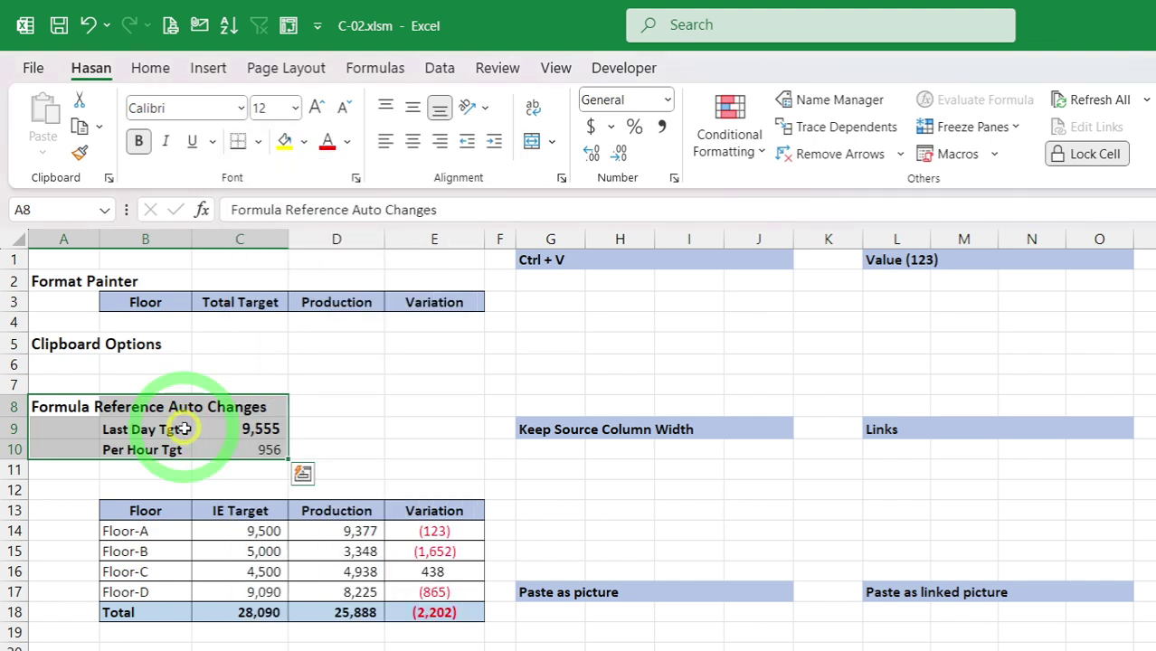
{"action": "left_click", "coordinate": [99, 127]}
{"action": "left_click", "coordinate": [123, 157]}
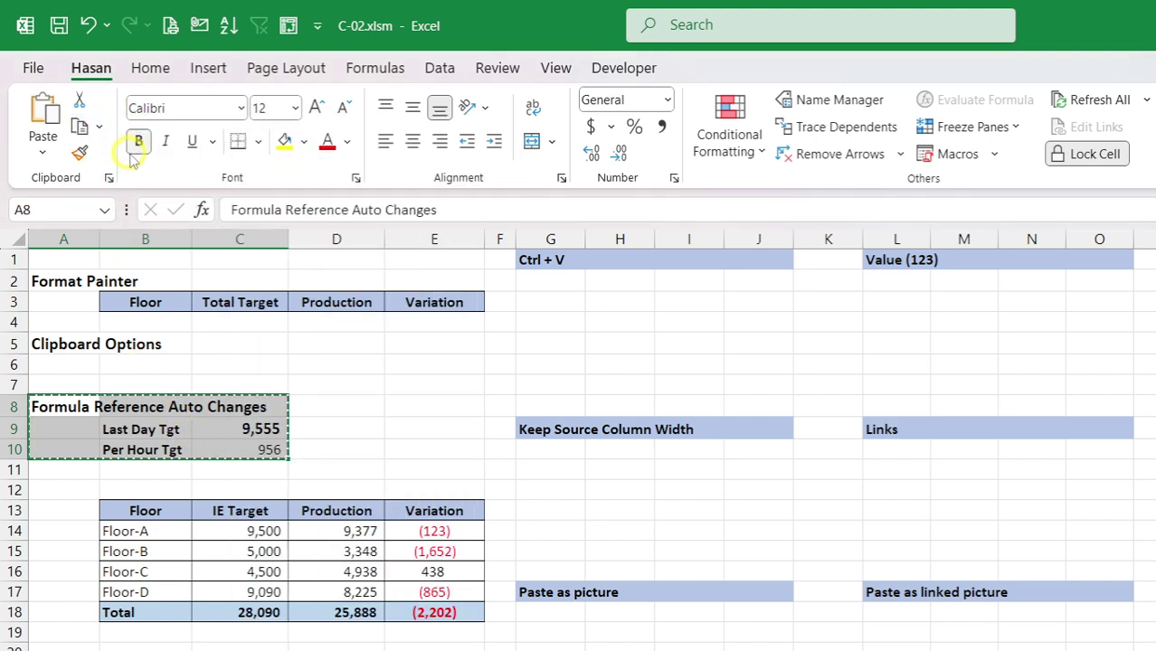
{"action": "left_click", "coordinate": [101, 128]}
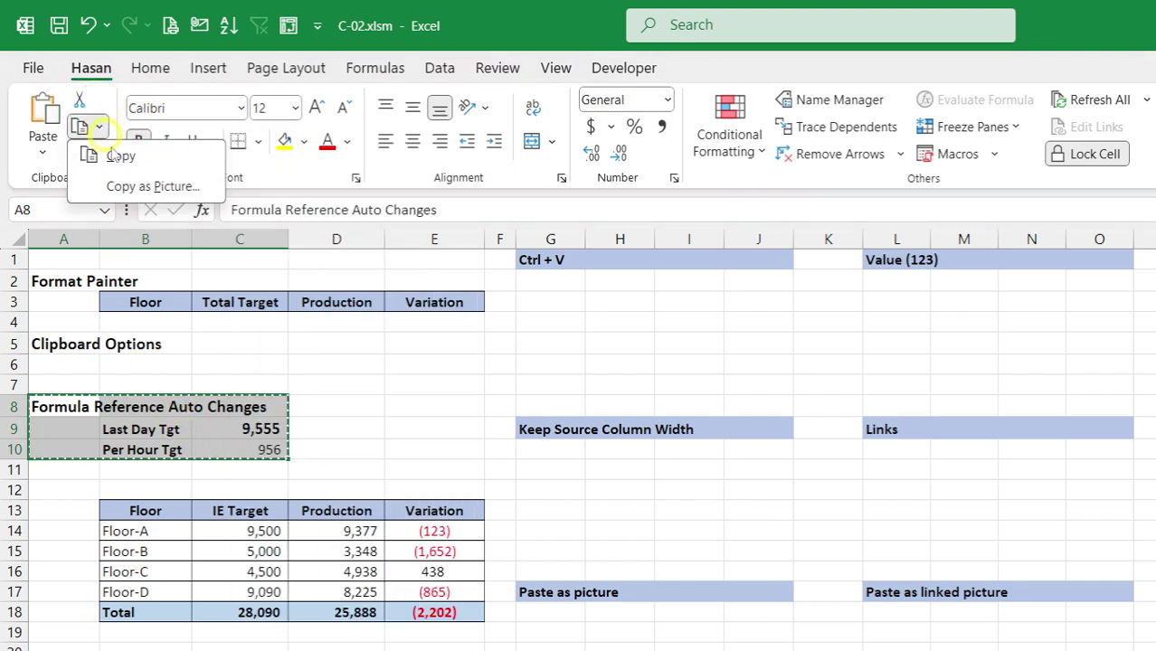
{"action": "left_click", "coordinate": [149, 186]}
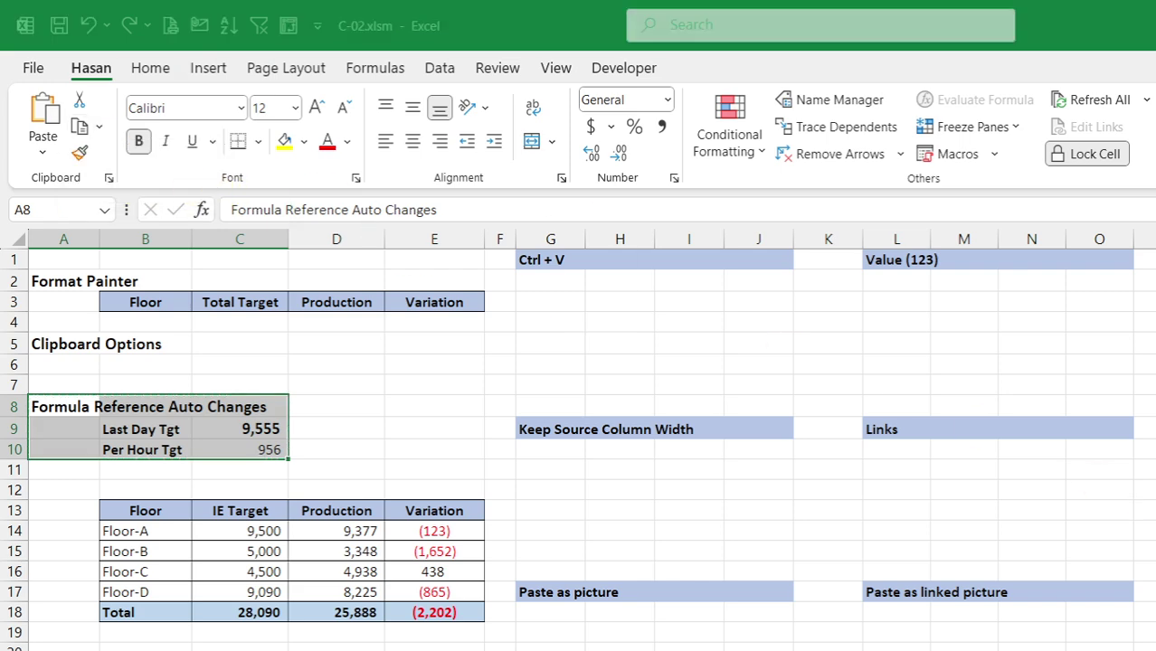
{"action": "key", "text": "Return"}
Step: Paste the picture of A8:C10 at Q7 and move it to the blank area under the Ctrl + V heading
{"action": "left_click", "coordinate": [1154, 385]}
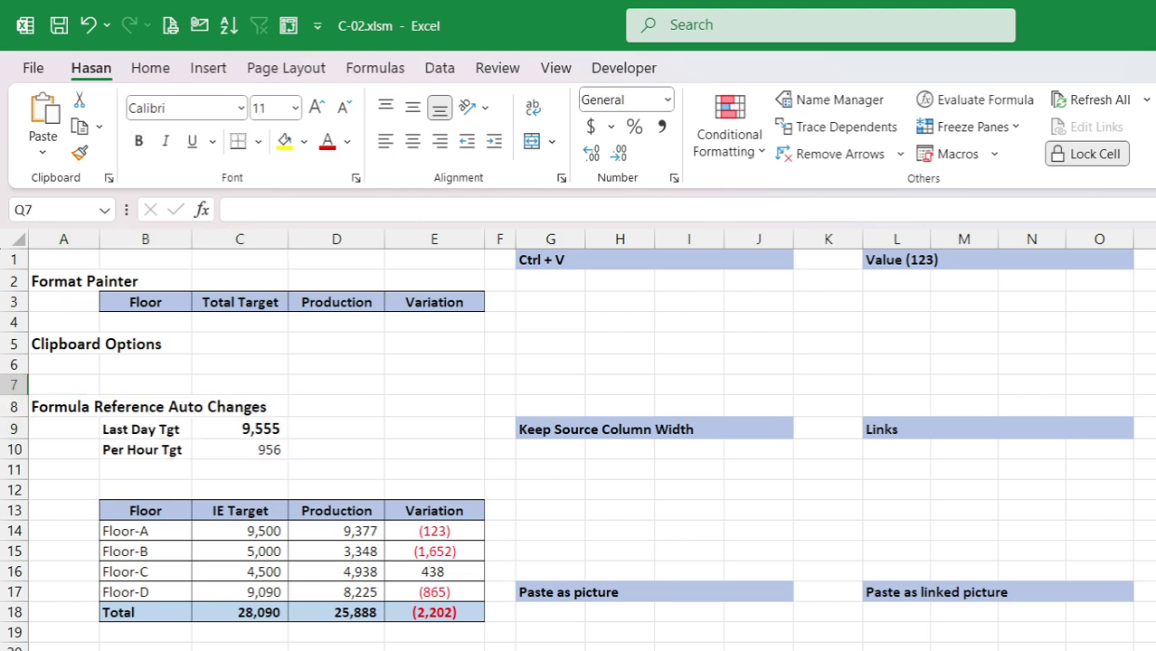
{"action": "key", "text": "ctrl+v"}
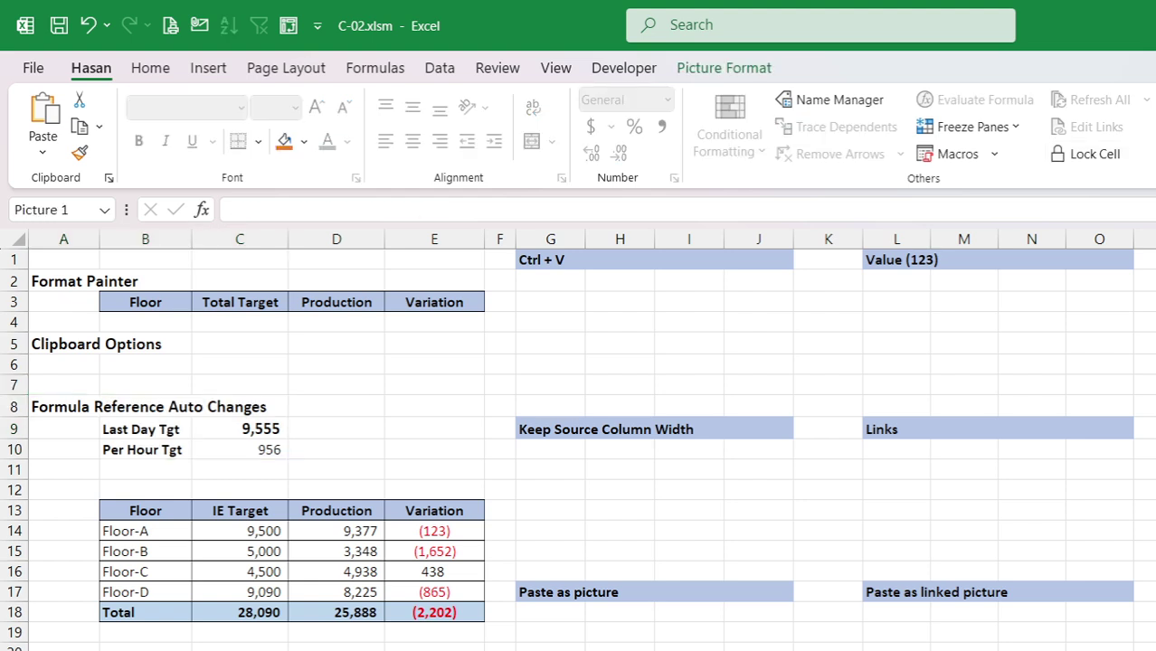
{"action": "scroll", "coordinate": [592, 440], "scroll_direction": "right", "scroll_amount": 1}
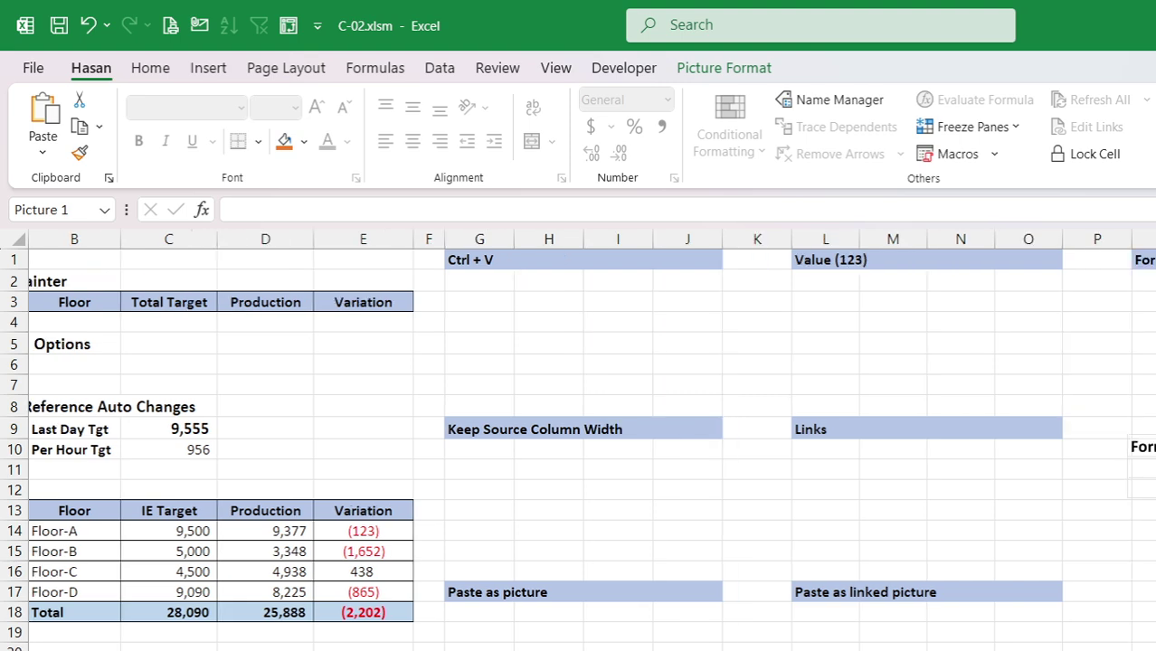
{"action": "left_click_drag", "start_coordinate": [1128, 457], "coordinate": [226, 325]}
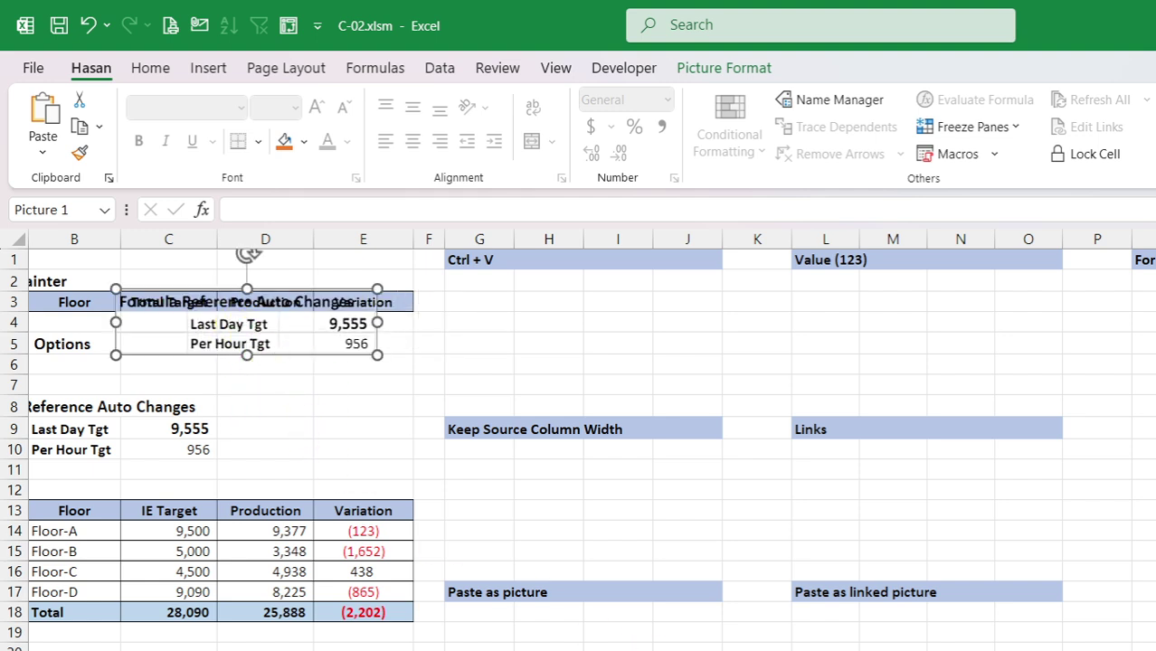
{"action": "scroll", "coordinate": [591, 440], "scroll_direction": "left", "scroll_amount": 1}
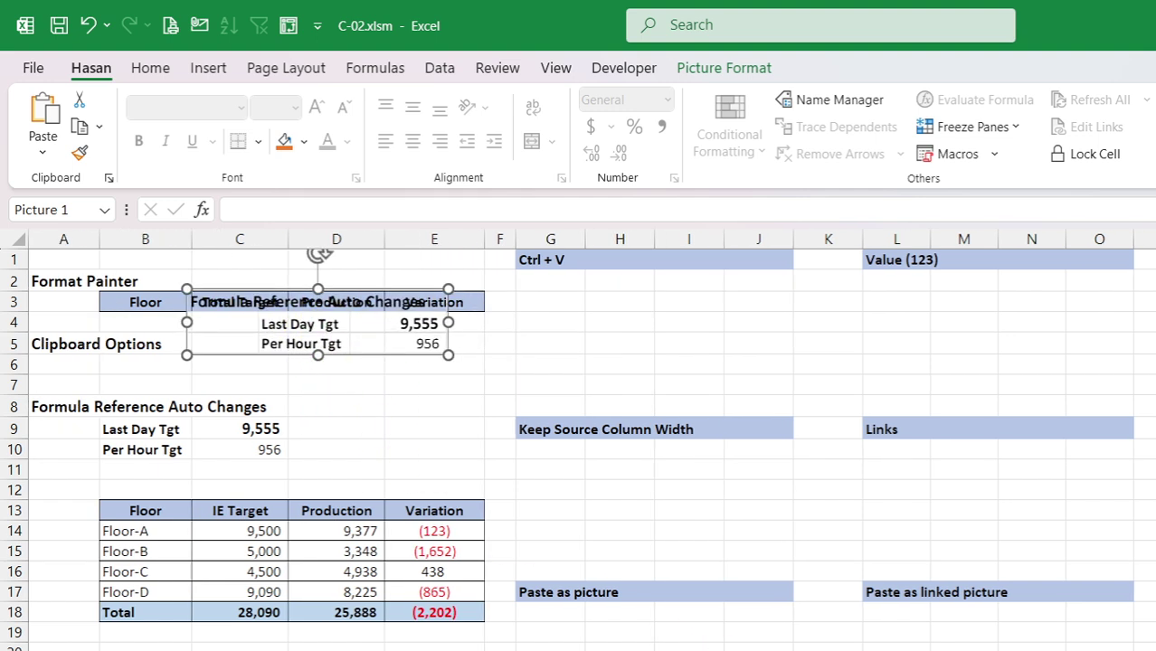
{"action": "key", "text": "alt+Tab"}
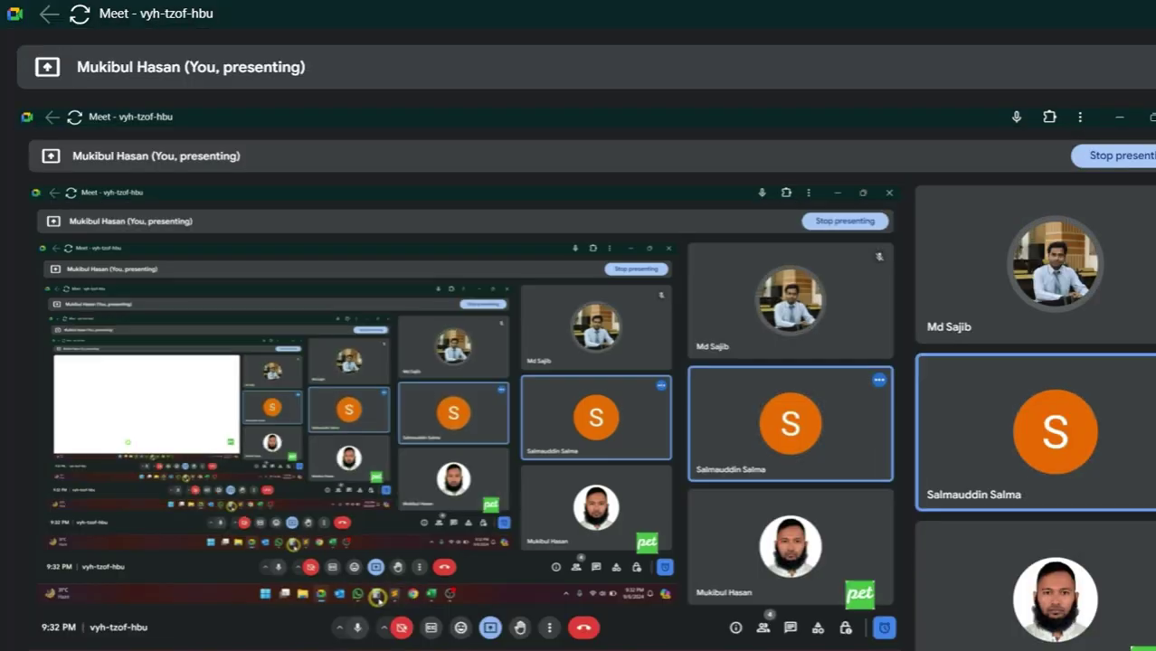
{"action": "key", "text": "alt+Tab"}
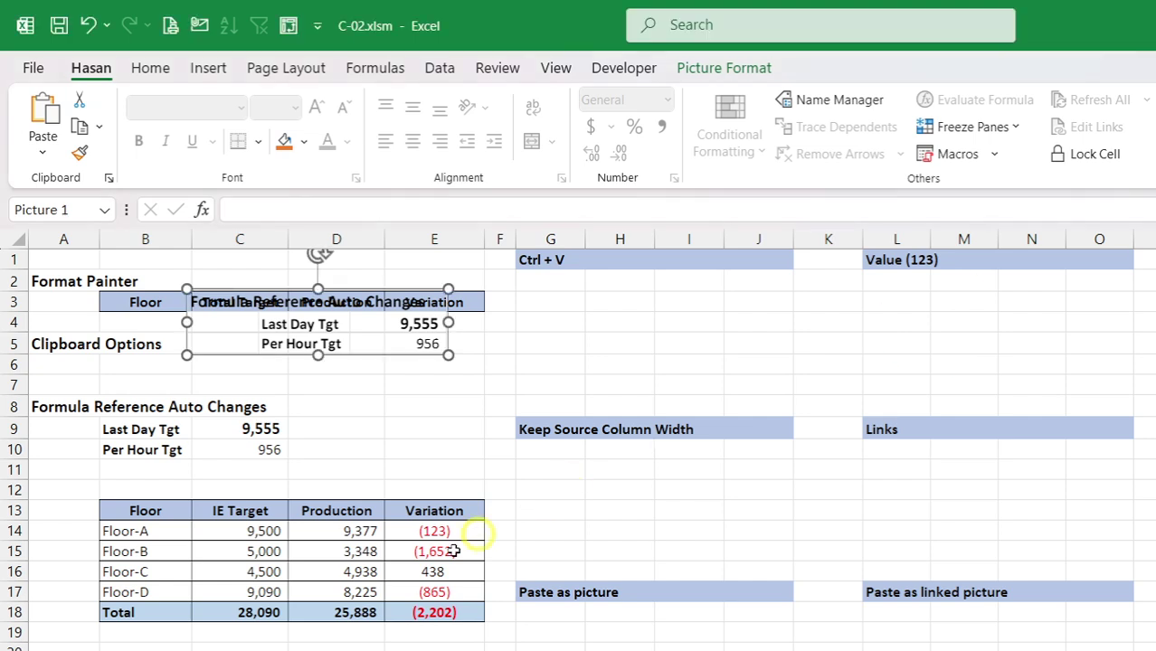
{"action": "left_click_drag", "start_coordinate": [272, 457], "coordinate": [692, 352]}
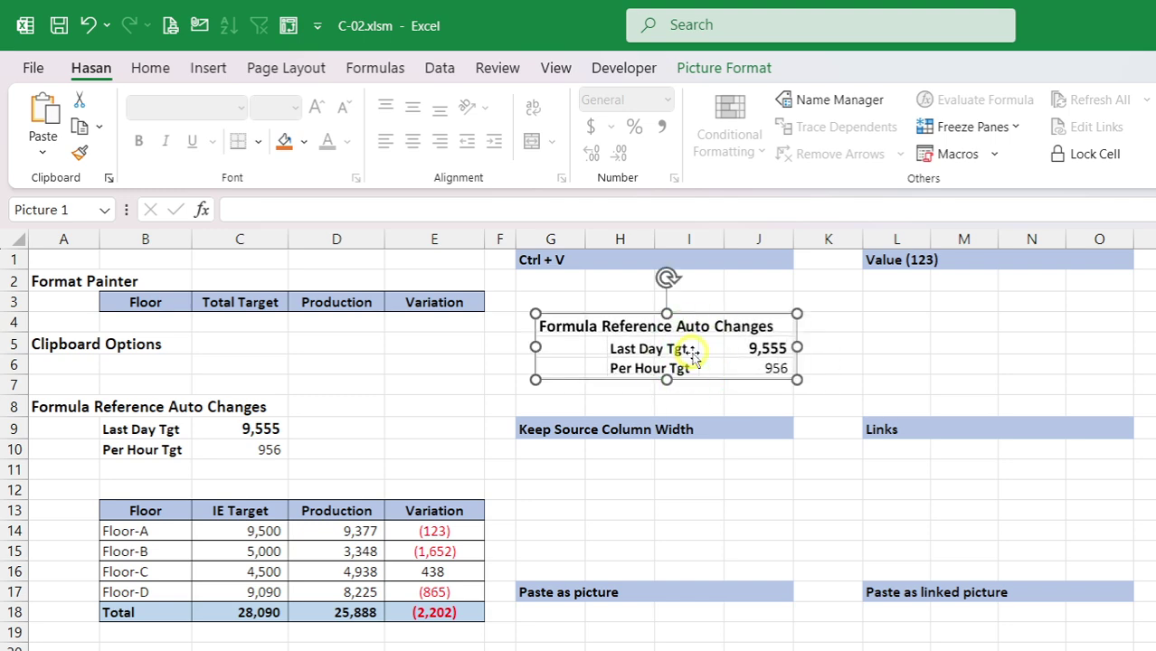
Step: Undo the moves and the pasting of the picture, and move down to cell Q8
{"action": "key", "text": "ctrl+z"}
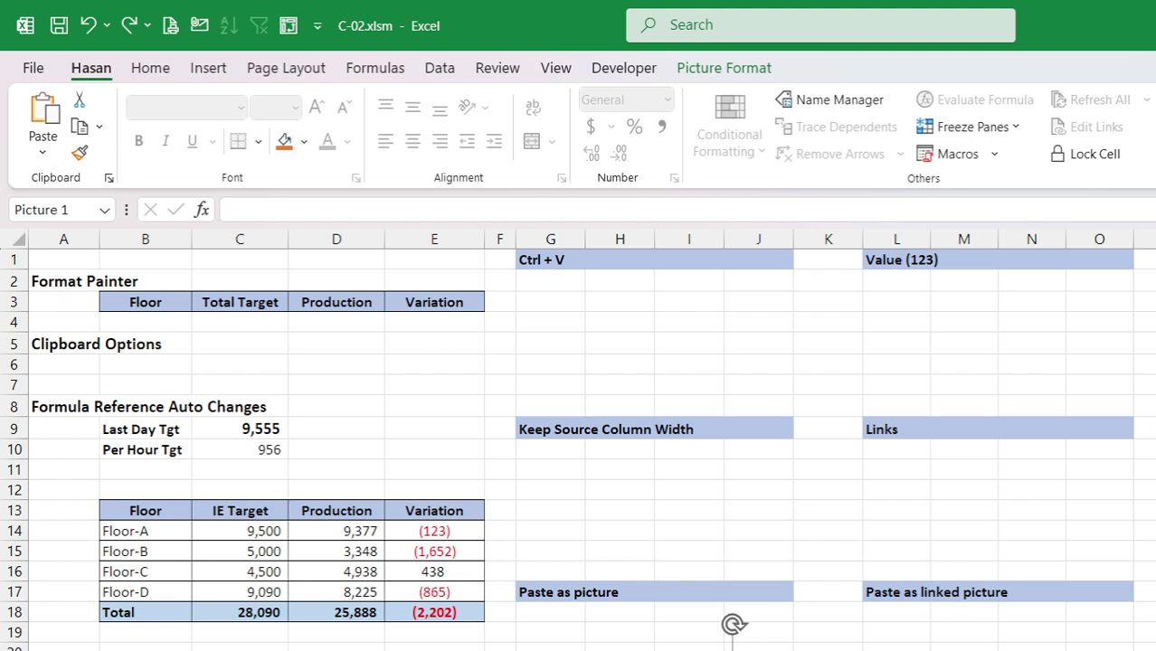
{"action": "key", "text": "ctrl+z"}
{"action": "key", "text": "ctrl+z"}
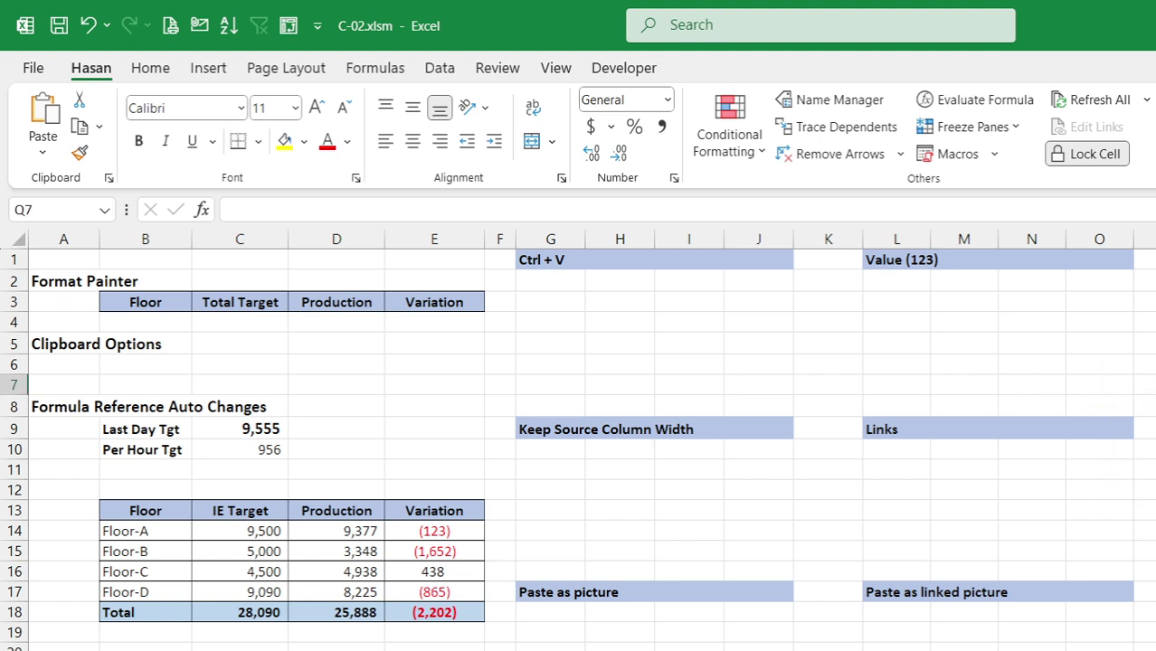
{"action": "key", "text": "Down"}
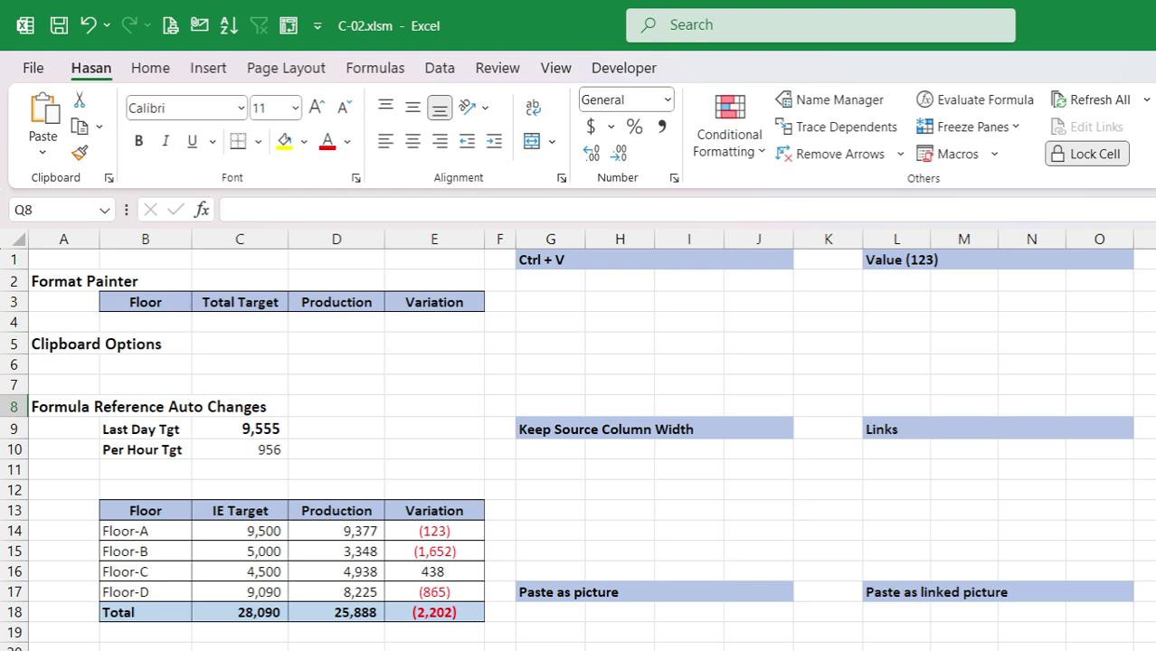
Step: Paste the copied picture twice beyond column O, once in row 5 and once at Q11
{"action": "left_click", "coordinate": [1154, 344]}
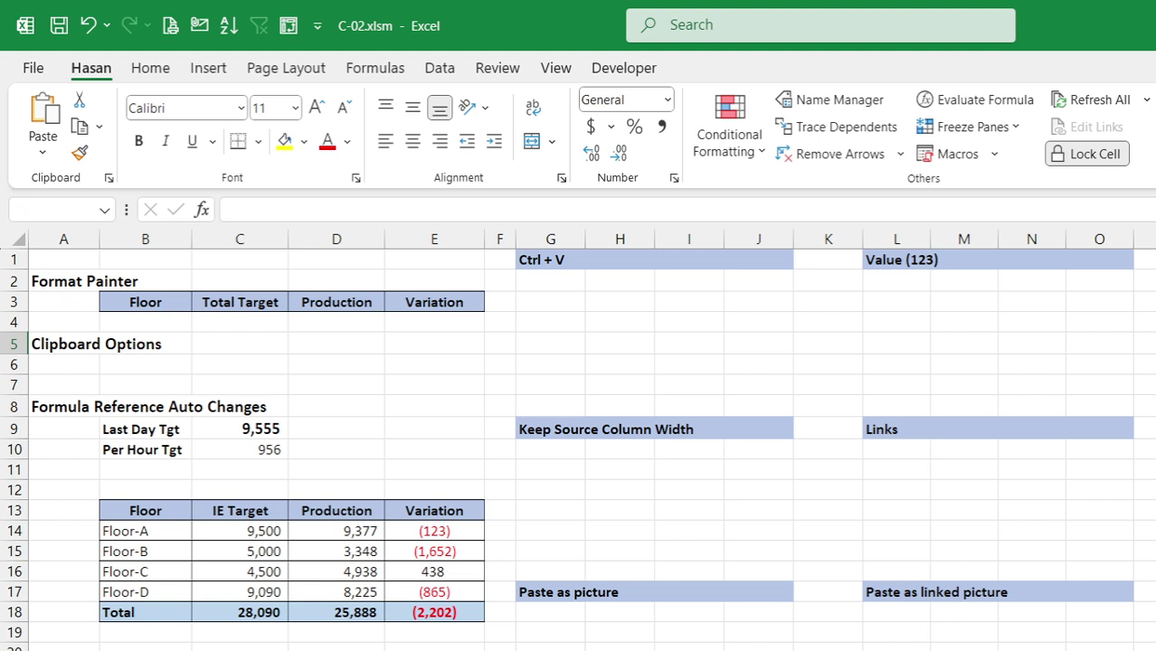
{"action": "key", "text": "ctrl+v"}
{"action": "left_click", "coordinate": [1154, 469]}
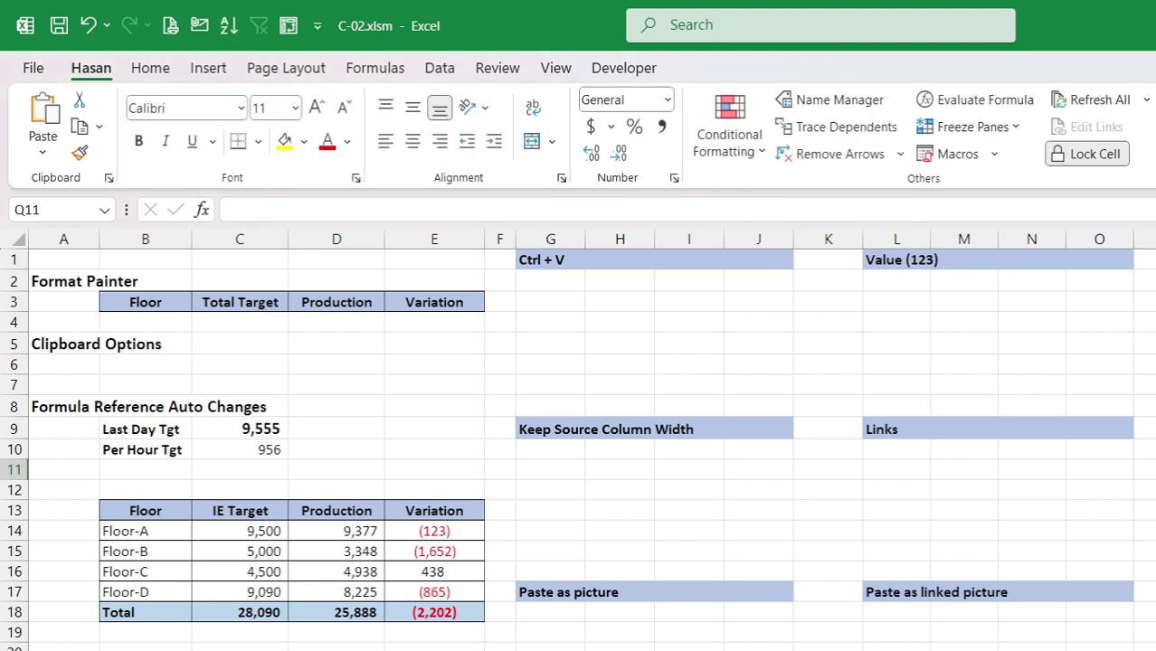
{"action": "key", "text": "ctrl+v"}
Step: Open the picture formatting tools for a pasted picture and try the first picture style on it
{"action": "mouse_move", "coordinate": [1154, 354]}
{"action": "left_mouse_down"}
{"action": "mouse_move", "coordinate": [1148, 394]}
{"action": "mouse_move", "coordinate": [1154, 342]}
{"action": "left_mouse_up"}
{"action": "left_click", "coordinate": [1154, 332]}
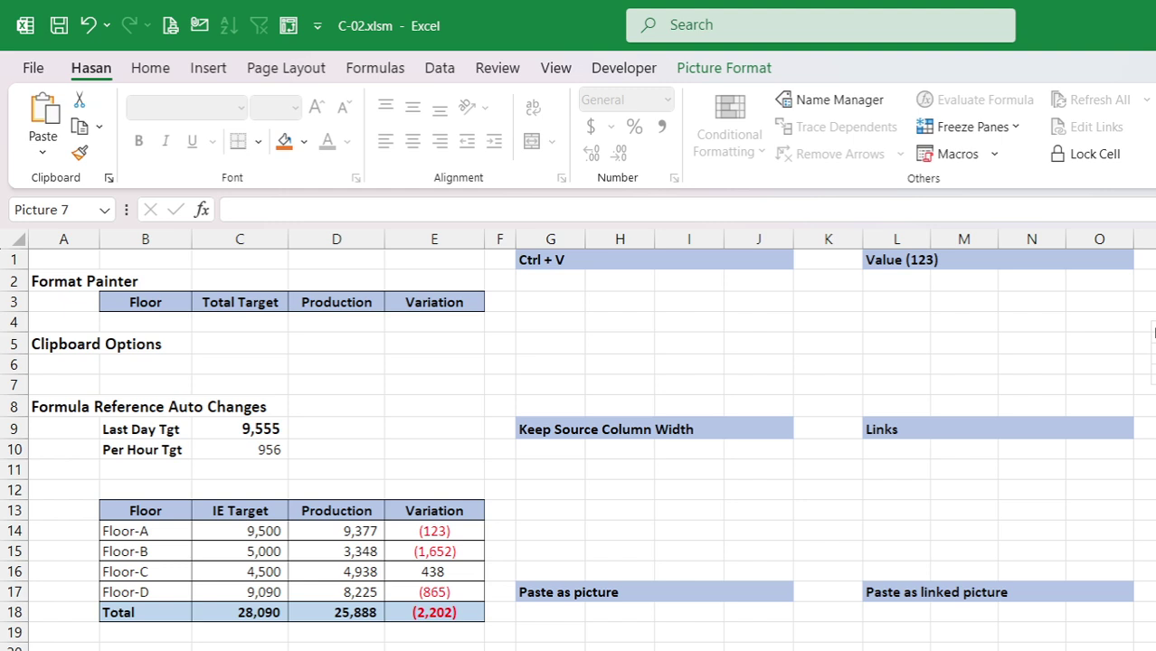
{"action": "double_click", "coordinate": [1154, 332]}
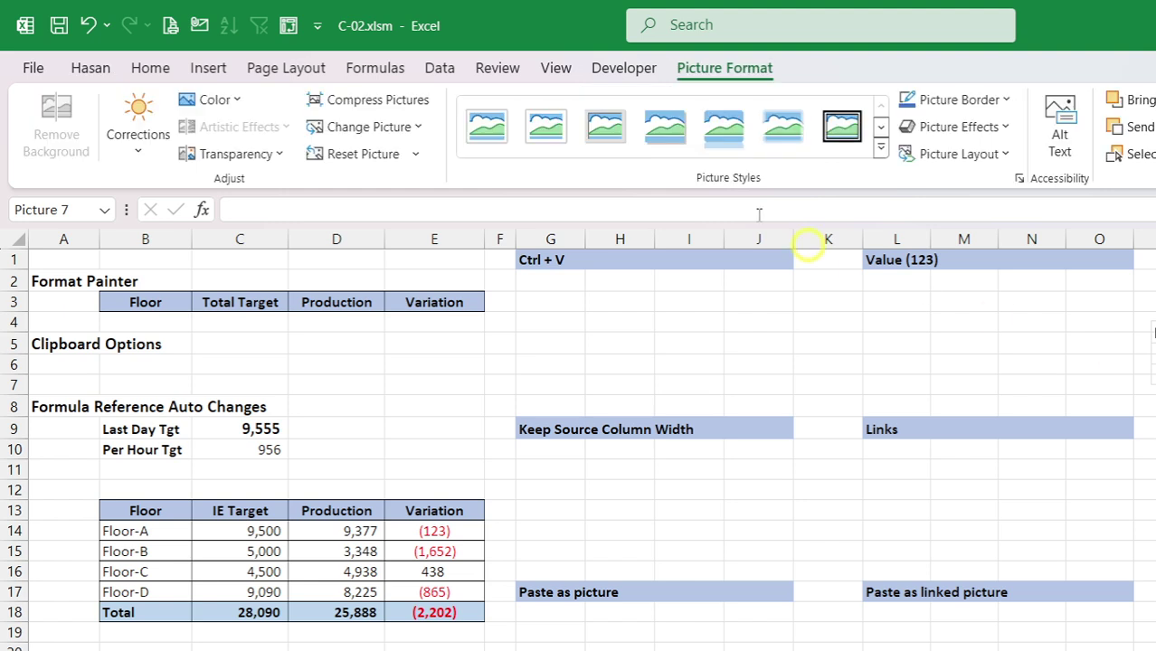
{"action": "left_click", "coordinate": [479, 131]}
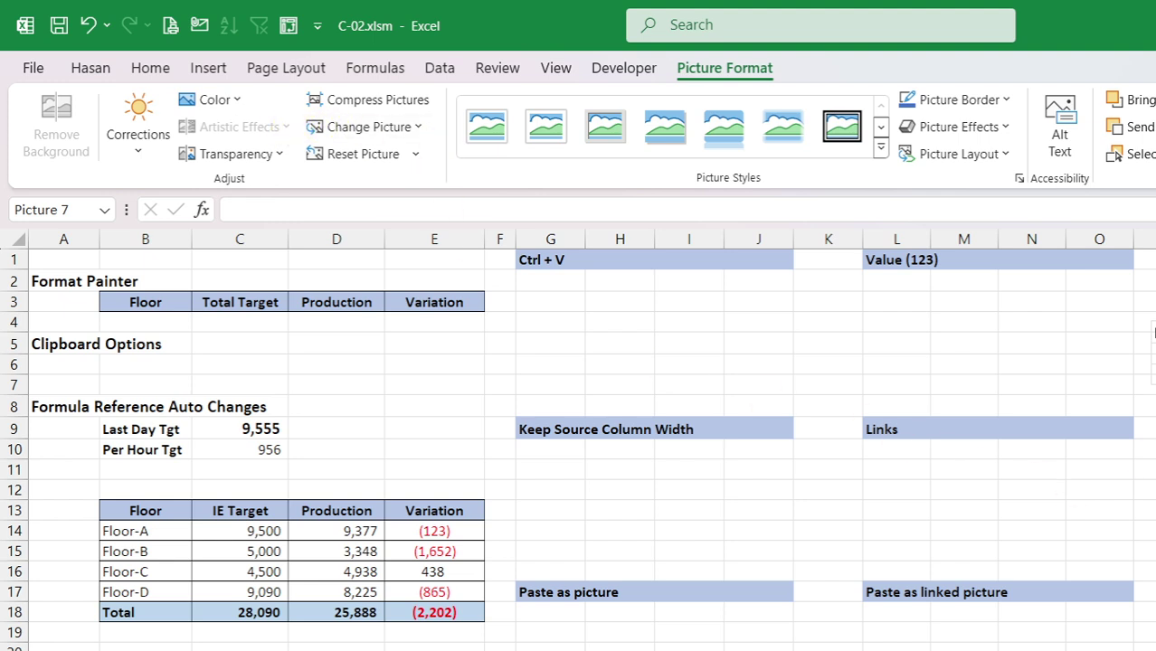
Step: Delete both pasted pictures and select cell E7
{"action": "key", "text": "Delete"}
{"action": "left_click", "coordinate": [1153, 353]}
{"action": "key", "text": "Delete"}
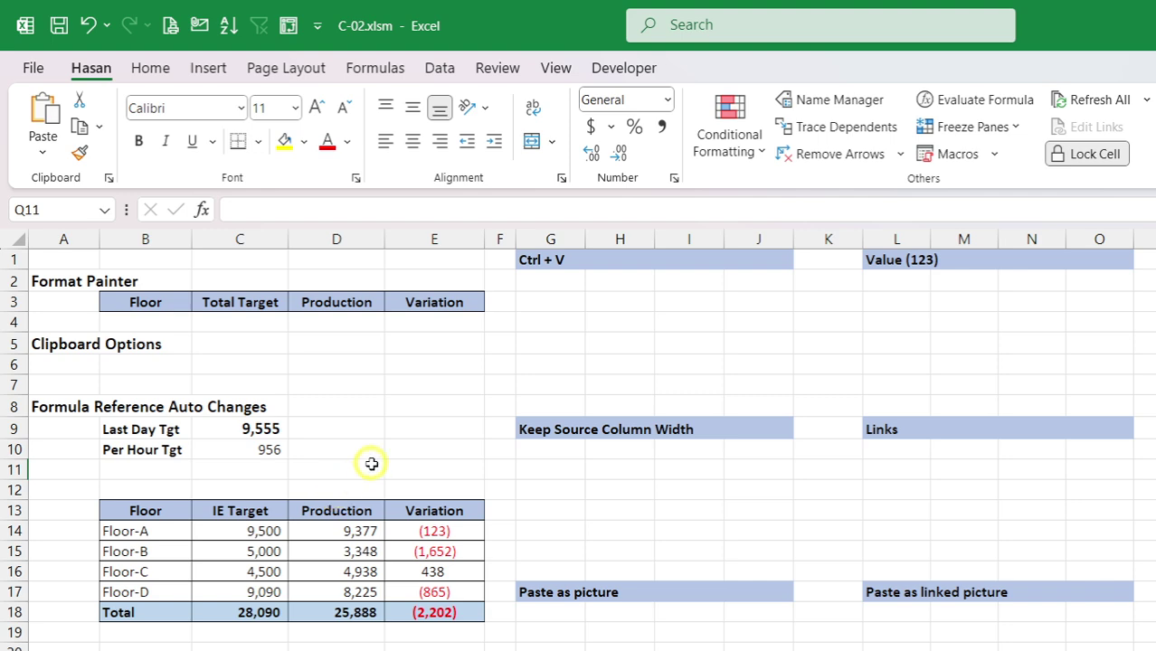
{"action": "left_click", "coordinate": [463, 381]}
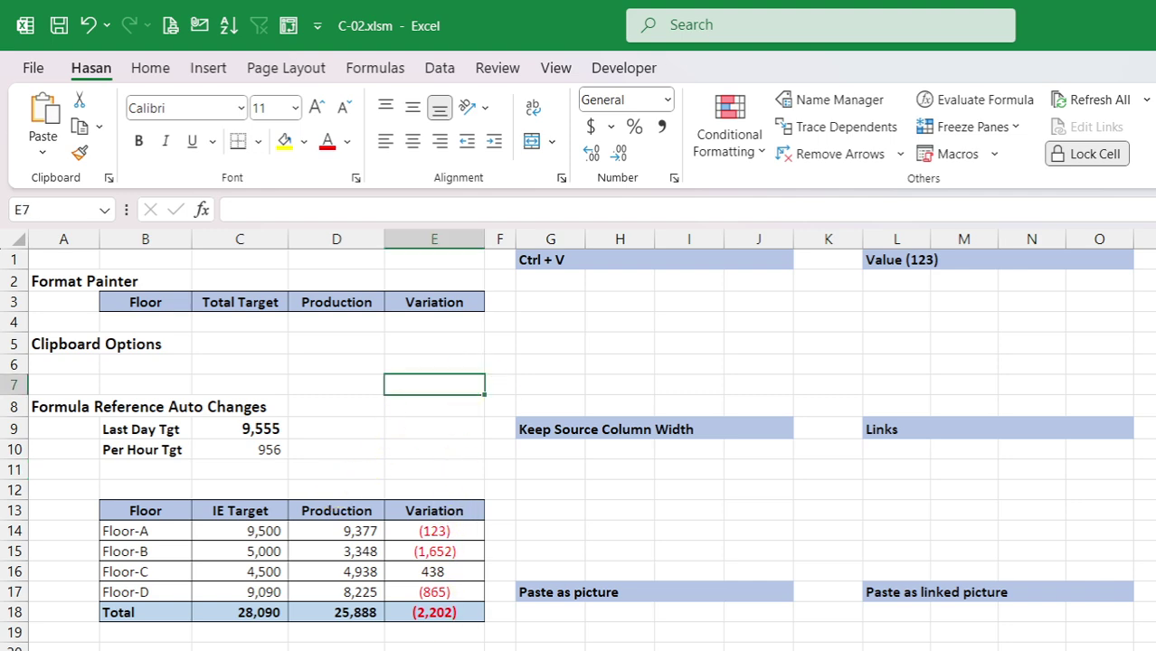
{"action": "left_click", "coordinate": [499, 650]}
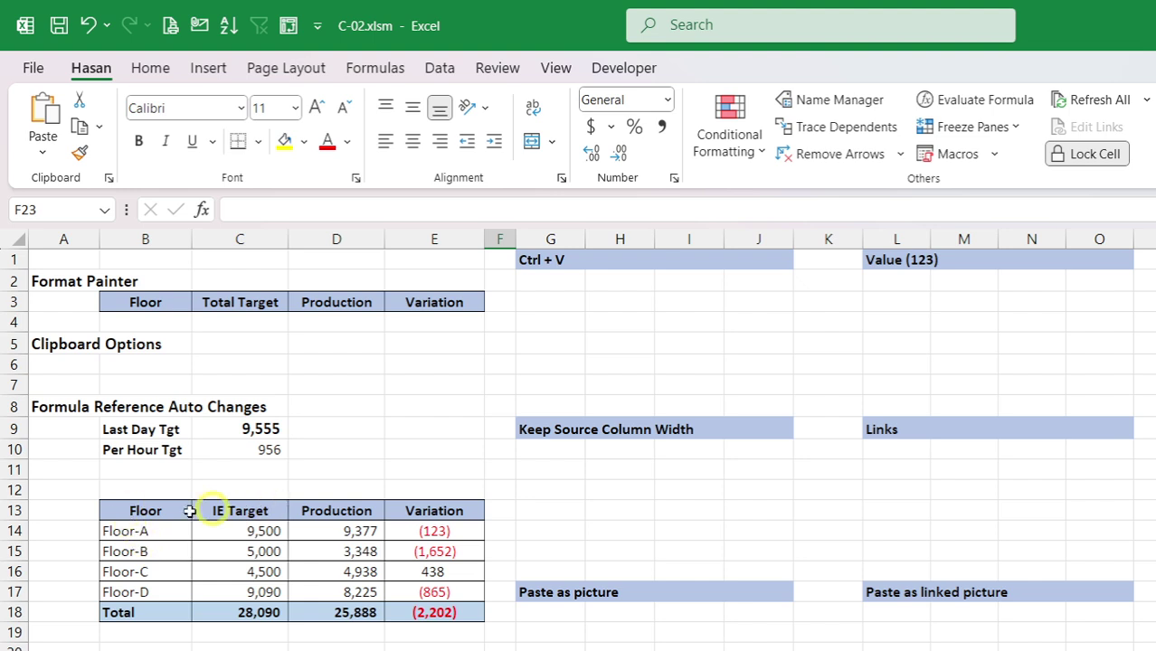
{"action": "left_click_drag", "start_coordinate": [145, 511], "coordinate": [413, 611]}
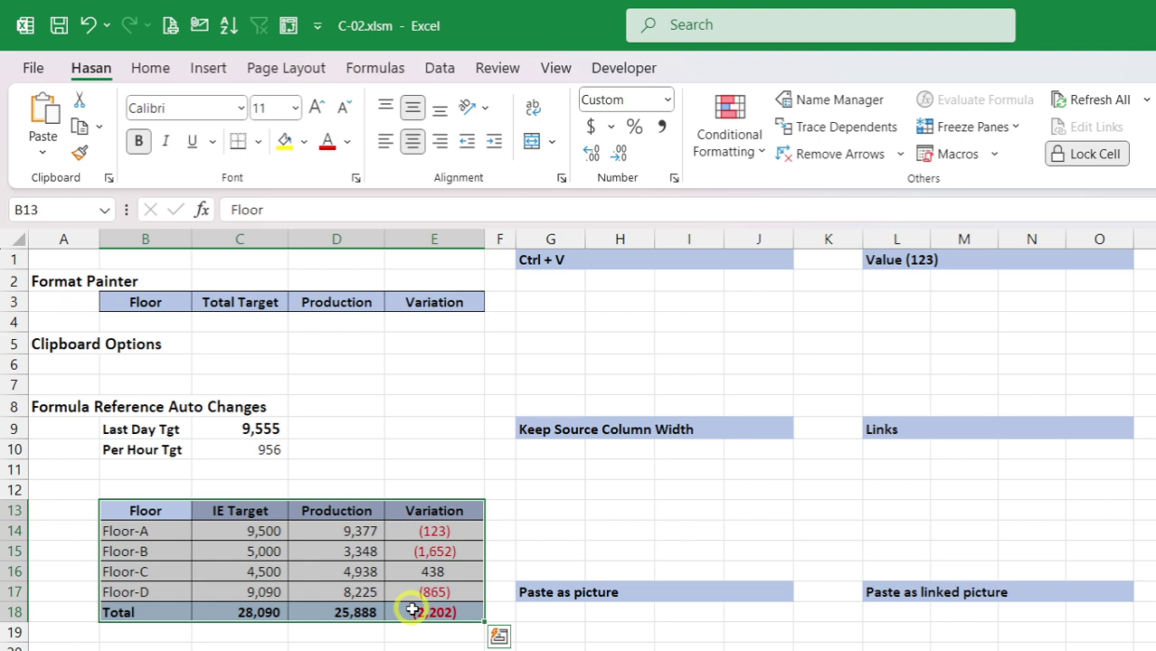
{"action": "key", "text": "ctrl+c"}
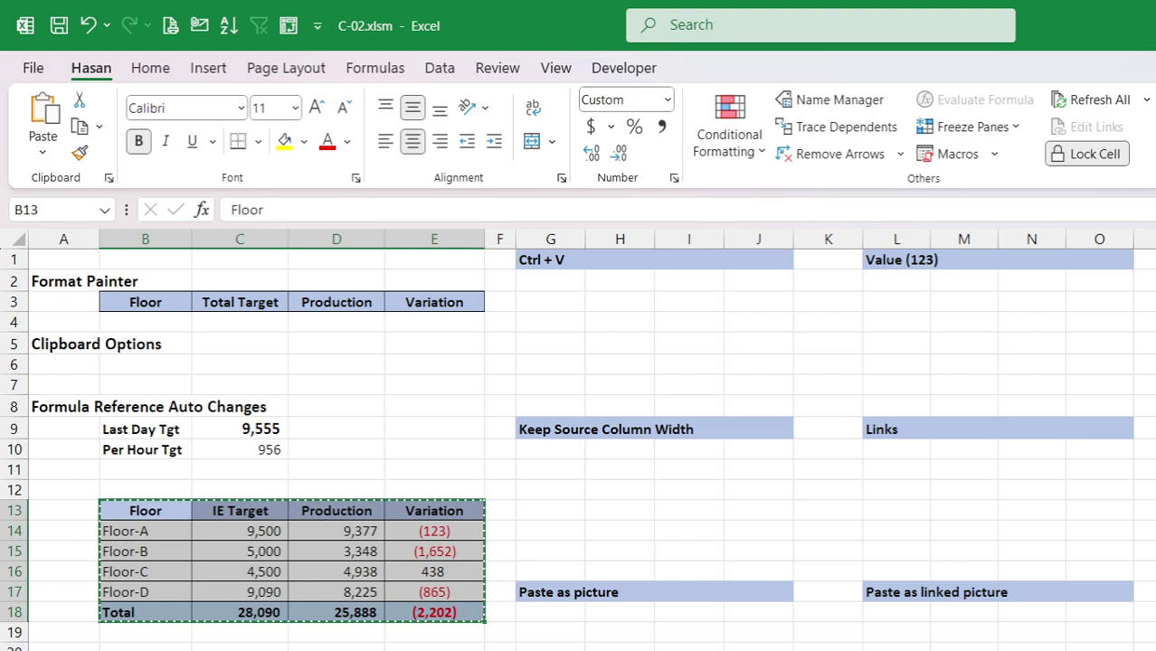
{"action": "left_click", "coordinate": [1155, 407]}
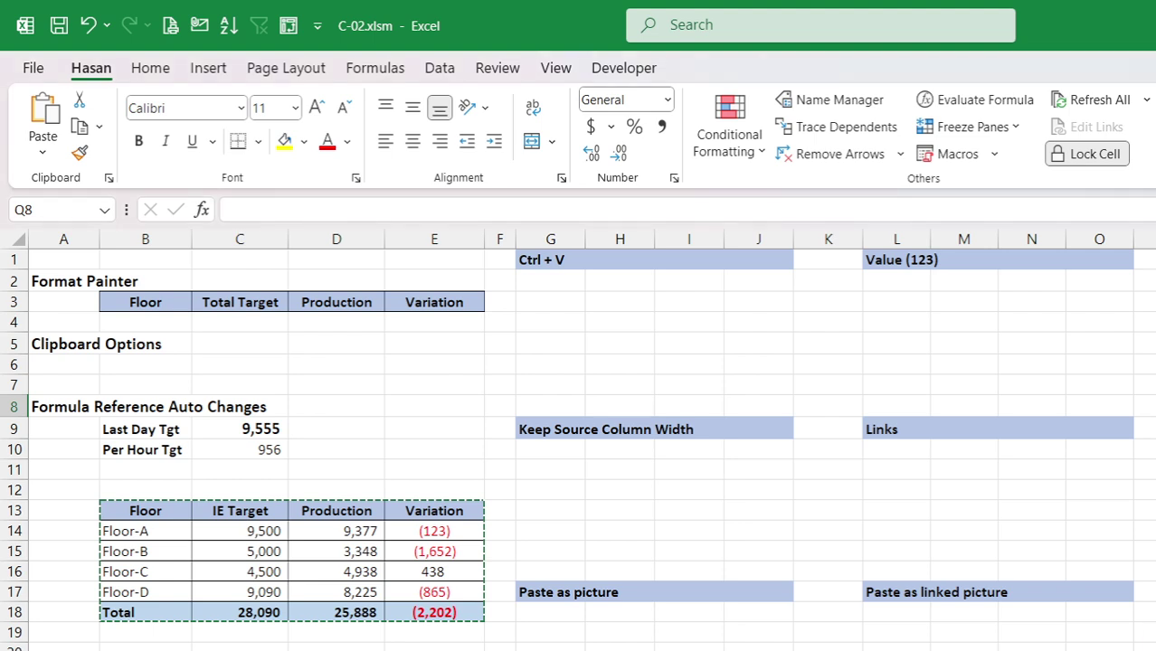
{"action": "left_click", "coordinate": [1154, 648]}
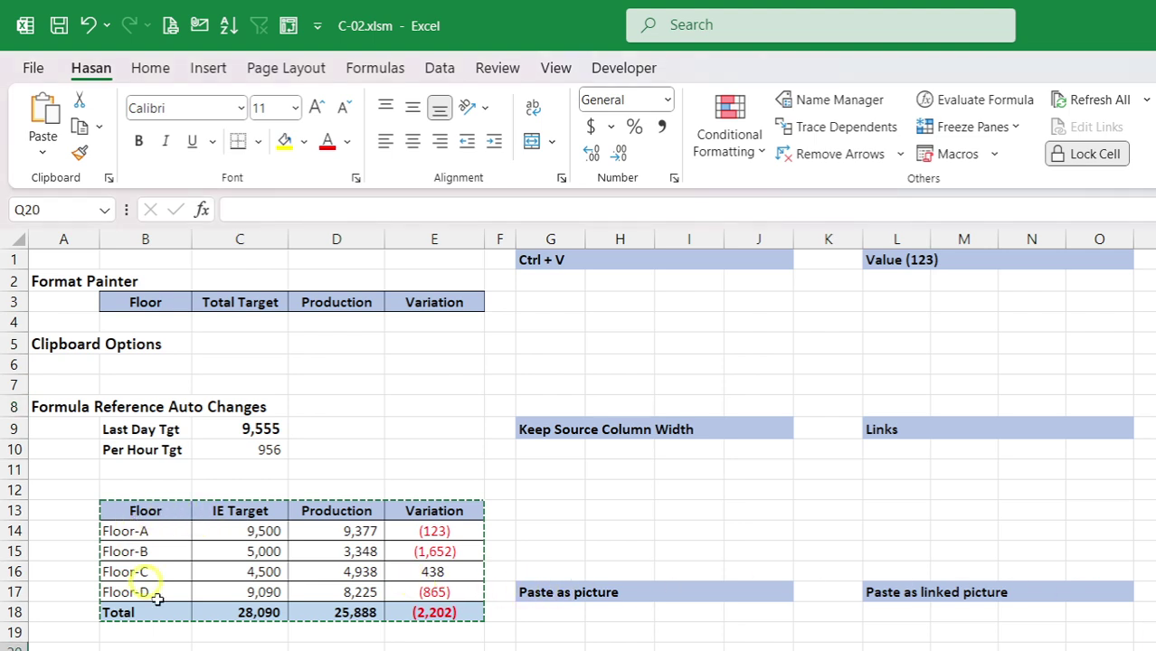
Step: Copy the floor table B13:E18 and paste it normally at G2 under the "Ctrl + V" heading
{"action": "left_click_drag", "start_coordinate": [131, 512], "coordinate": [425, 604]}
{"action": "left_click", "coordinate": [186, 628]}
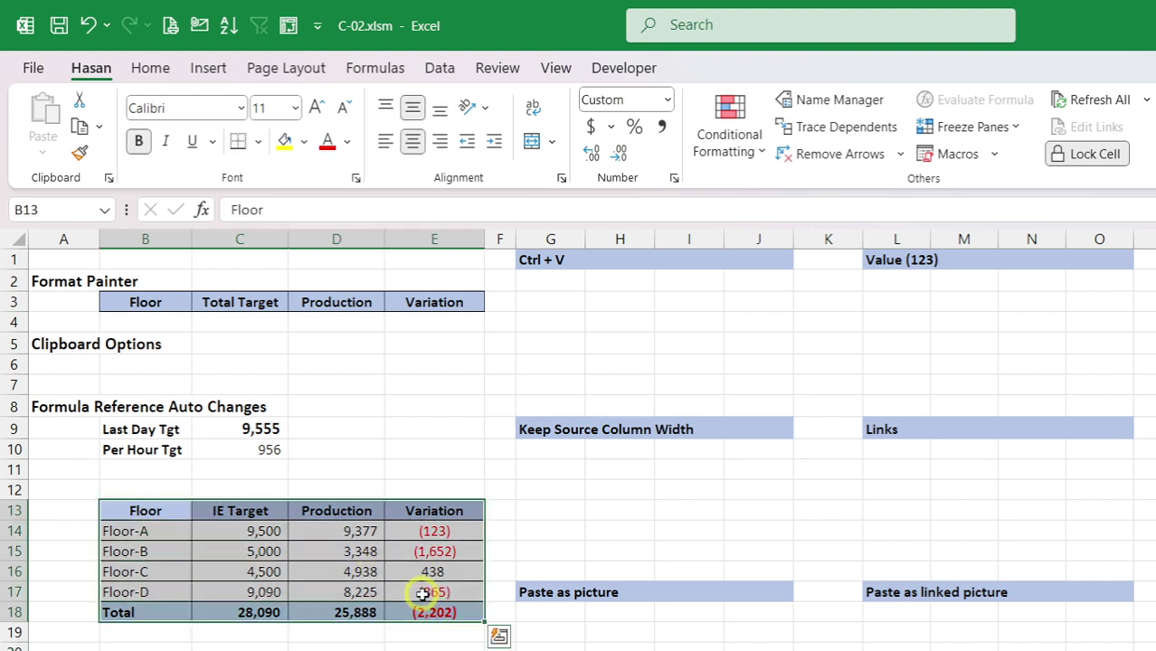
{"action": "key", "text": "ctrl+c"}
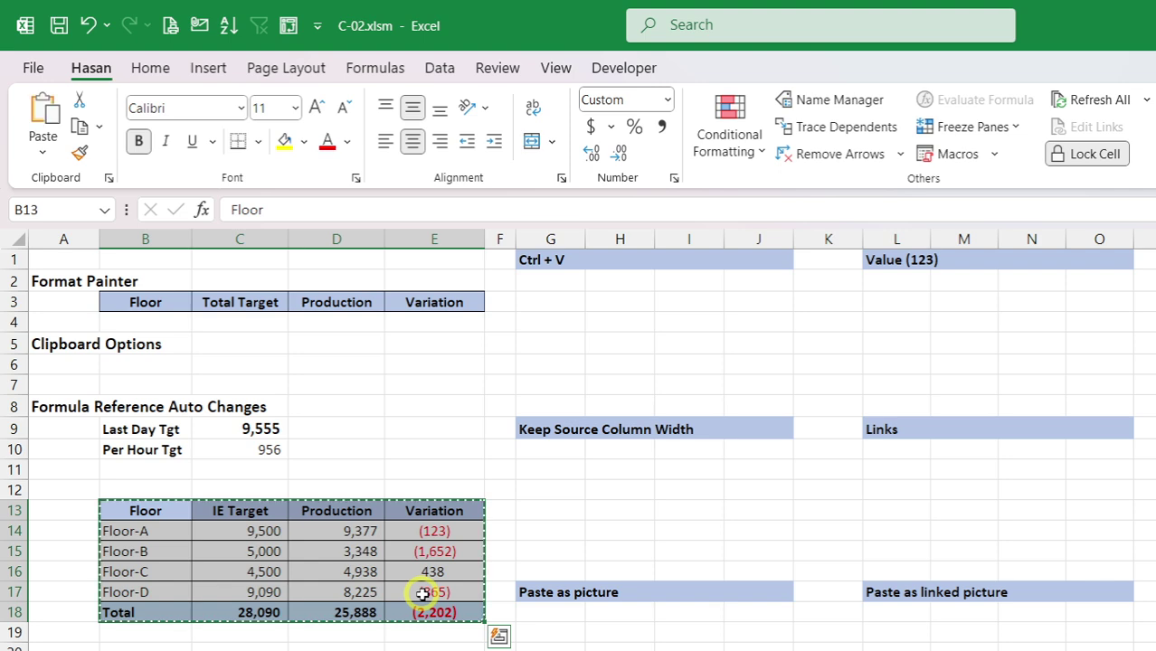
{"action": "left_click", "coordinate": [555, 282]}
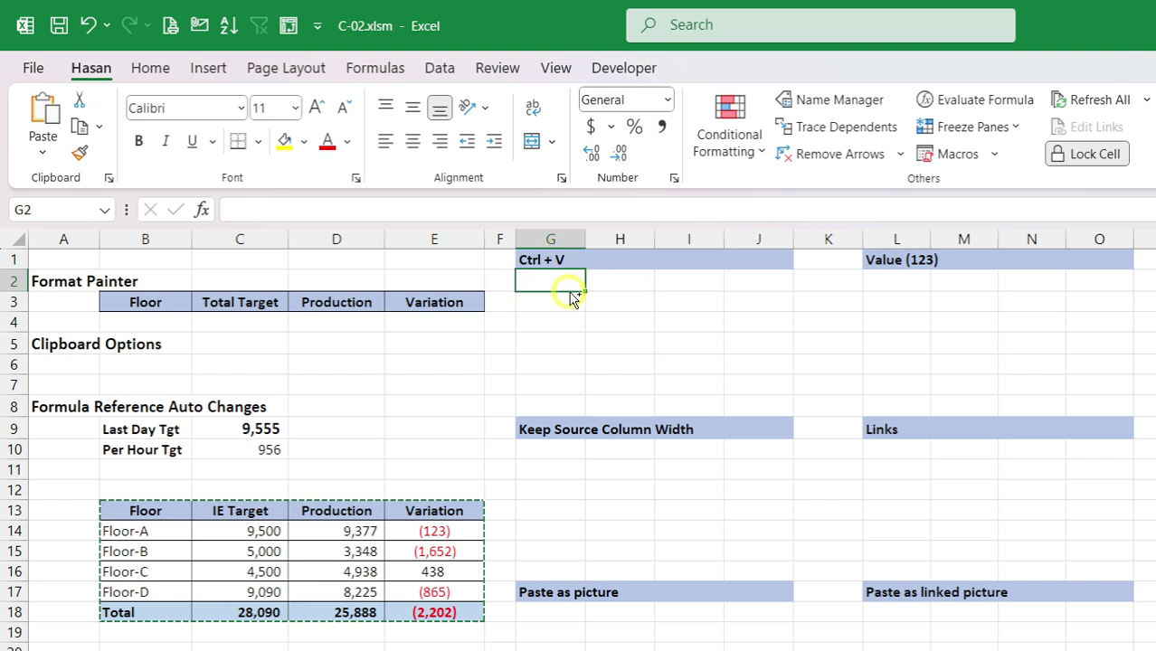
{"action": "key", "text": "ctrl+v"}
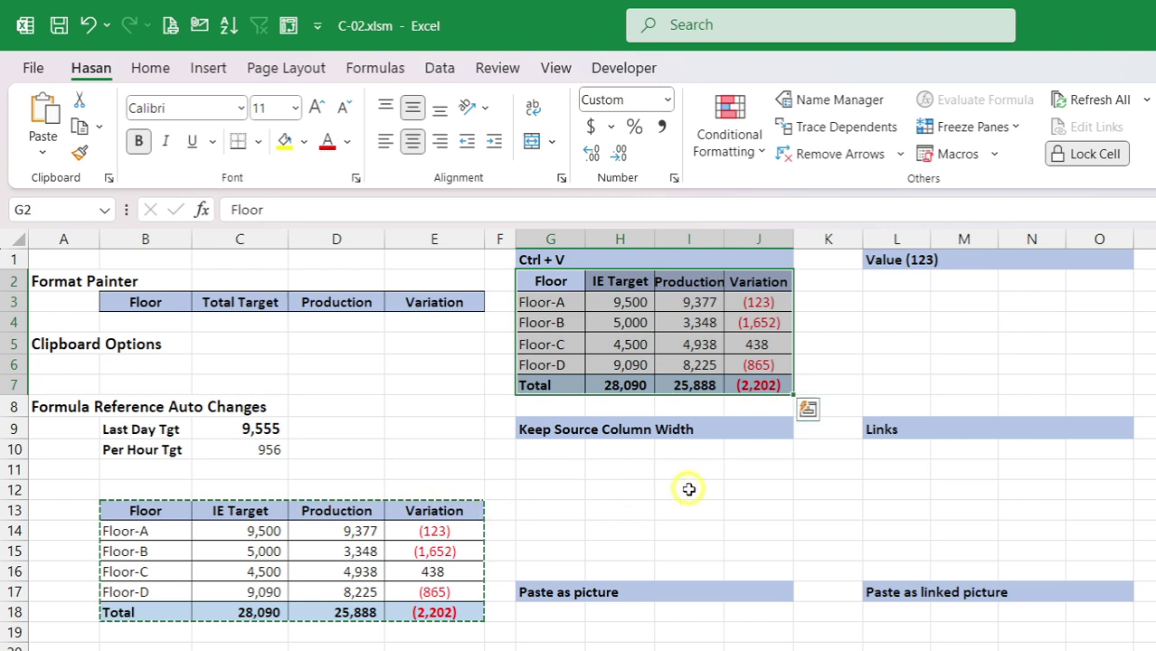
{"action": "left_click", "coordinate": [690, 485]}
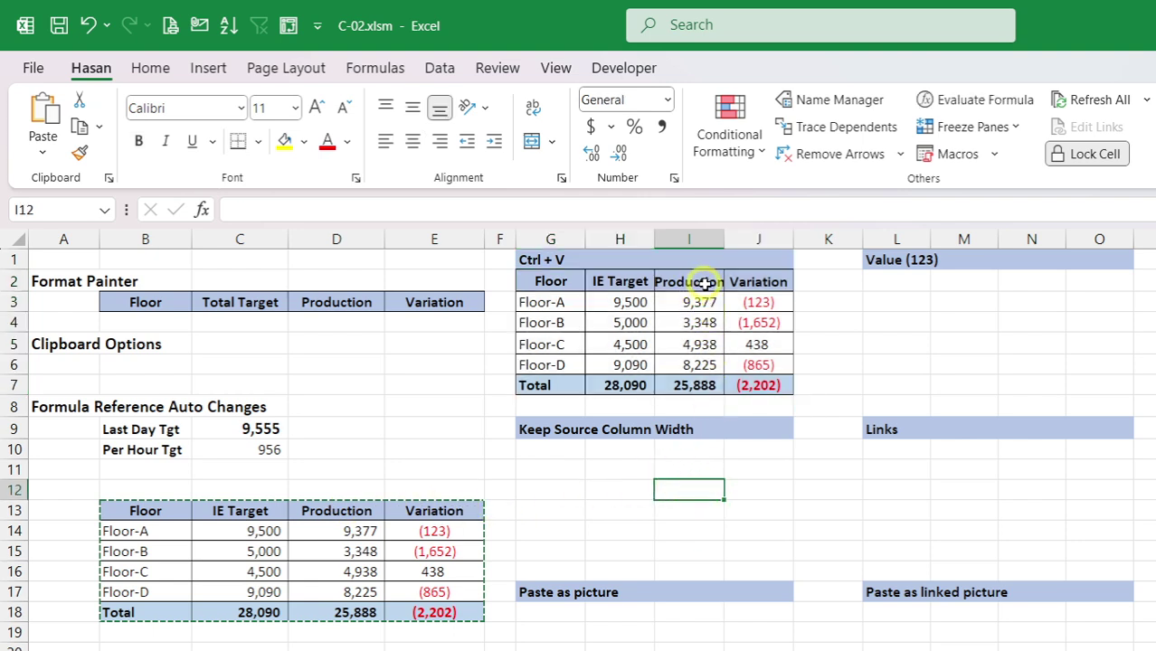
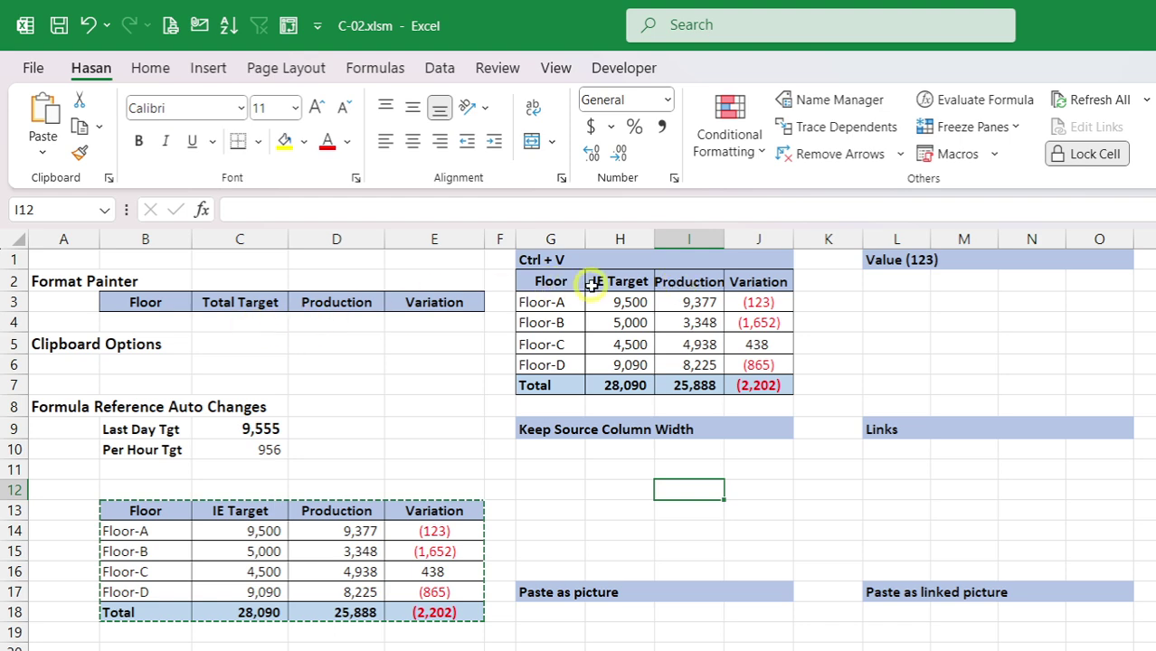
Step: Compare the widths of columns I and D, and look over the Paste Special options for cell G10
{"action": "left_click", "coordinate": [702, 234]}
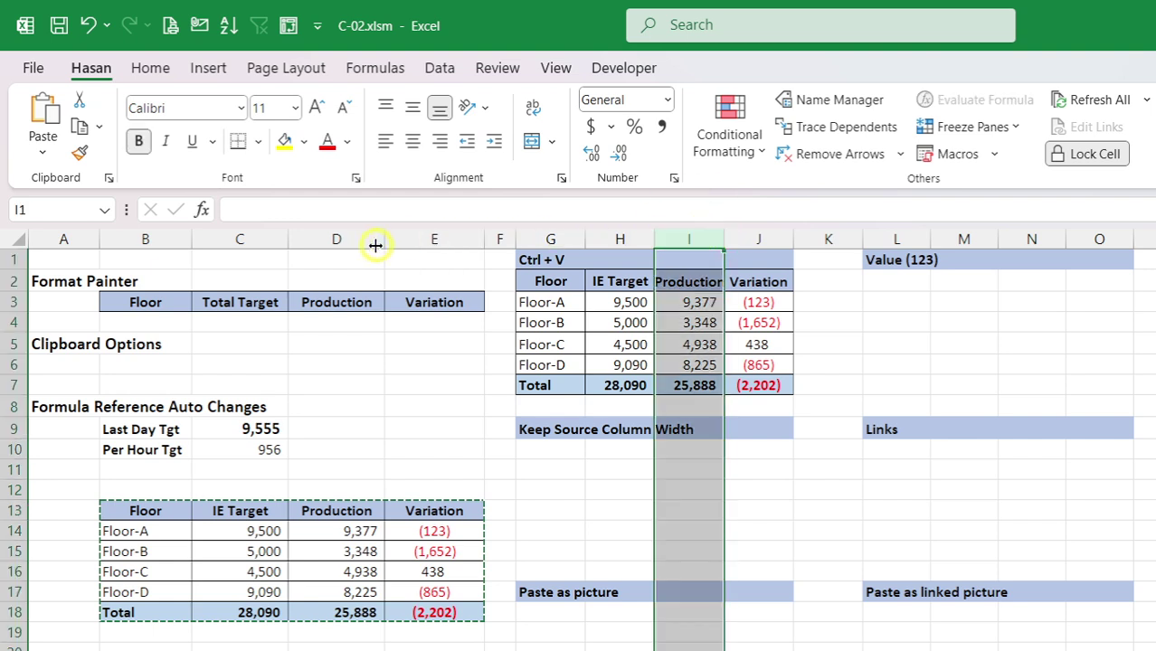
{"action": "left_click", "coordinate": [343, 238]}
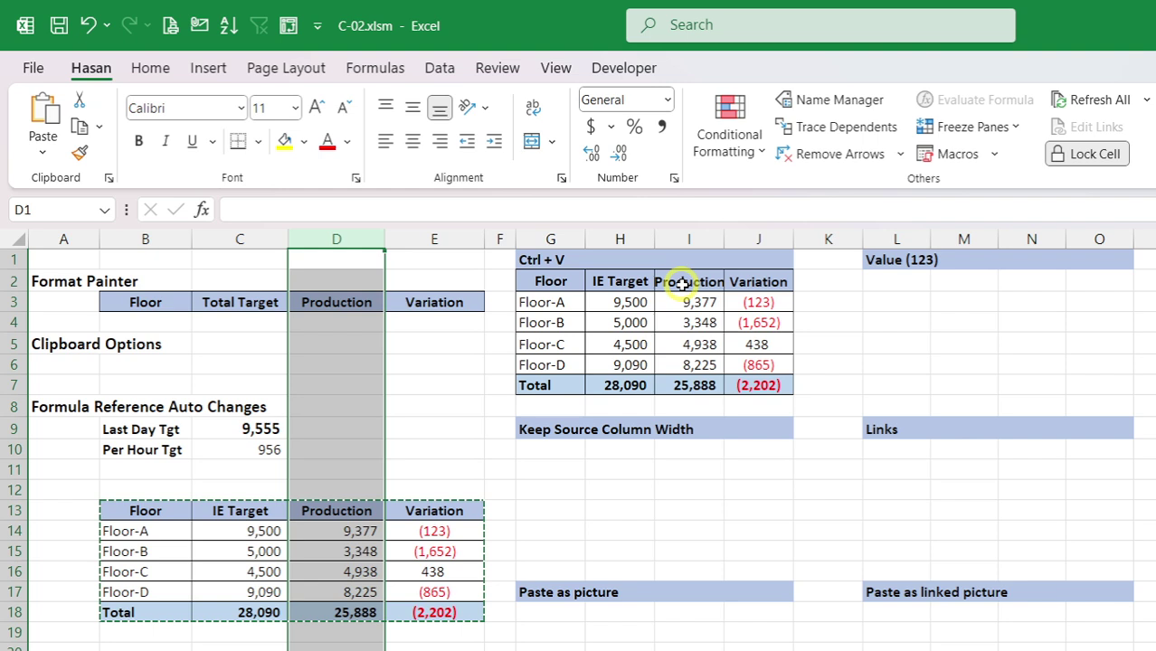
{"action": "left_click", "coordinate": [560, 447]}
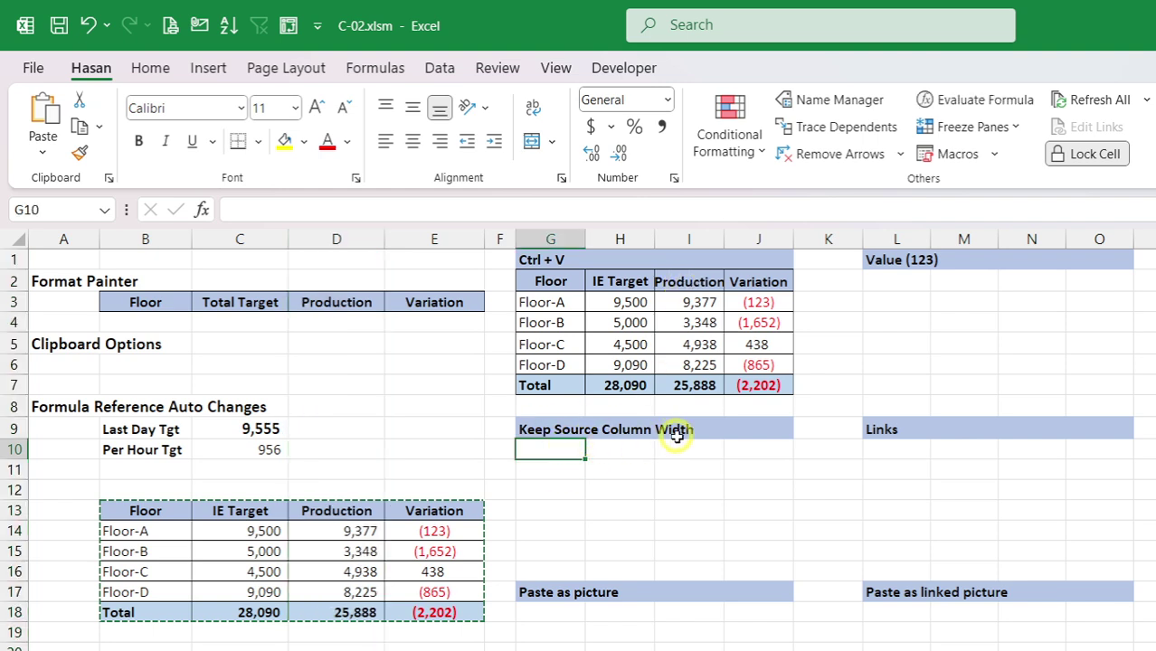
{"action": "right_click", "coordinate": [551, 448]}
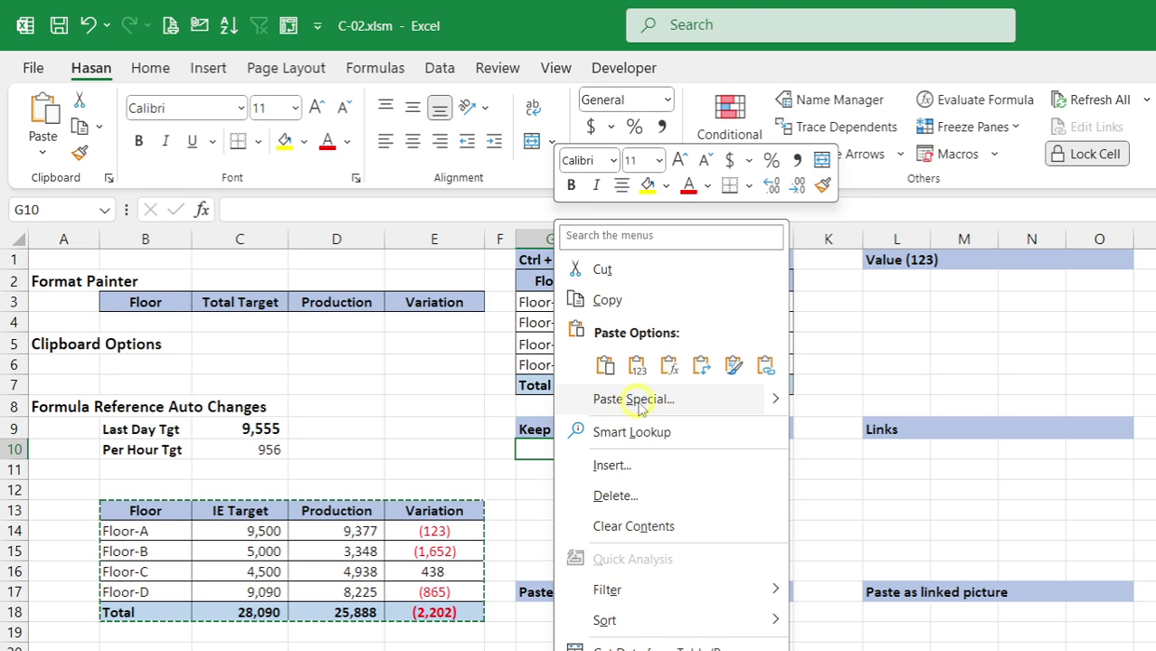
{"action": "mouse_move", "coordinate": [774, 403]}
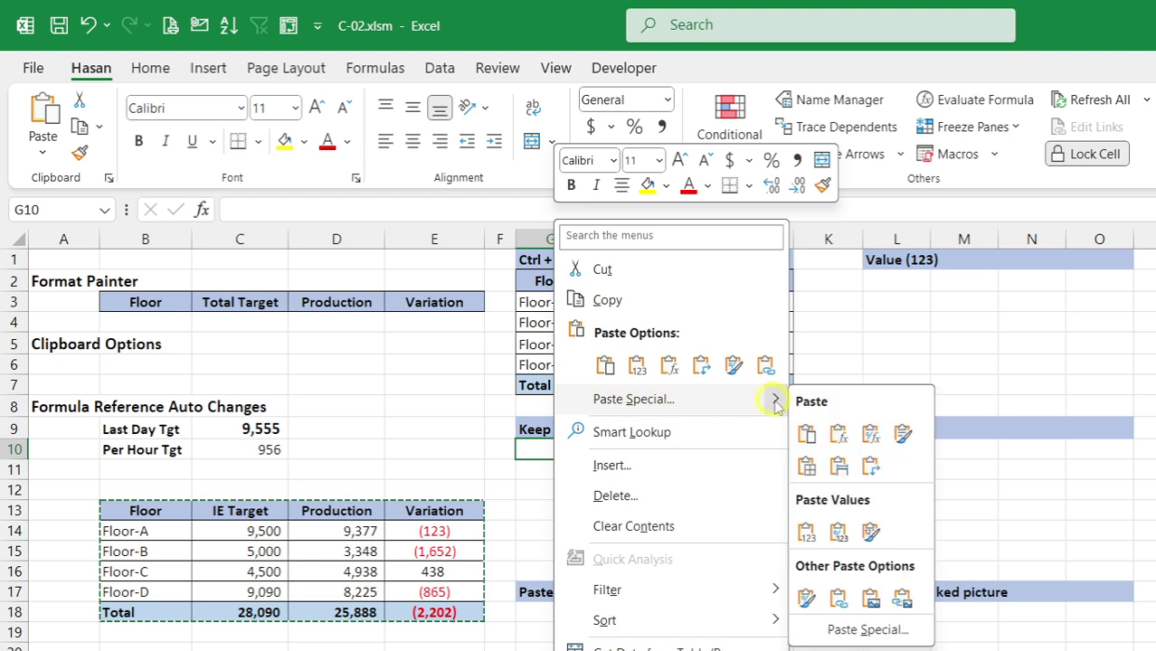
{"action": "left_click", "coordinate": [1040, 400]}
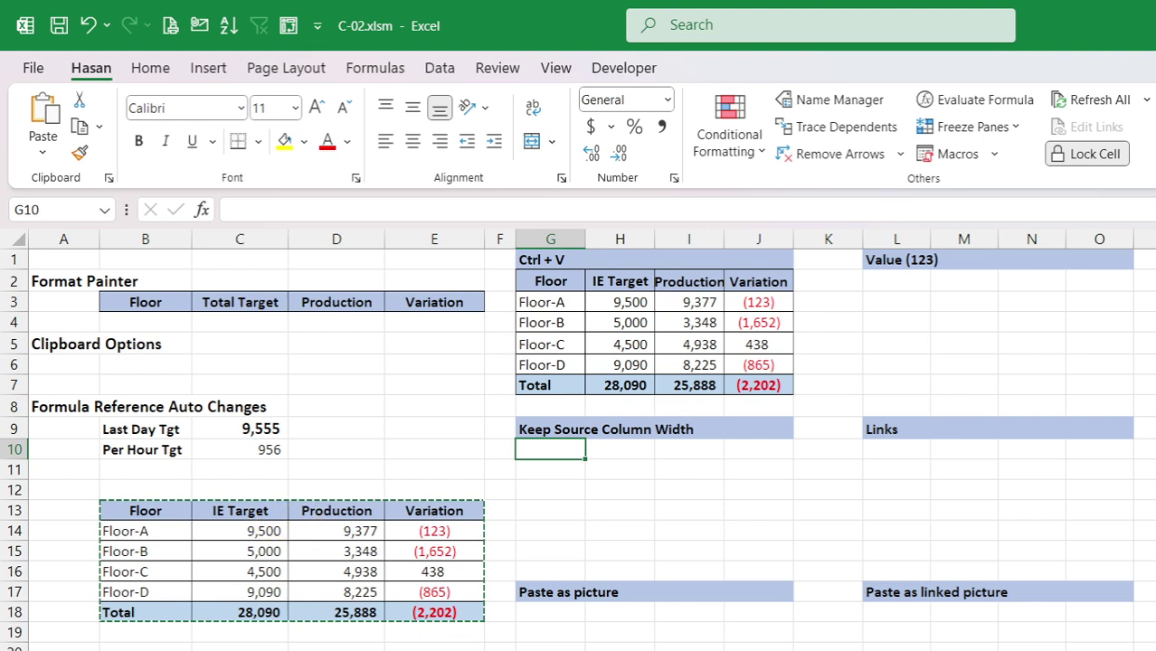
Step: Switch to the Google Meet call, mute the unmuted participant for everyone, and return to Excel
{"action": "key", "text": "alt+Tab"}
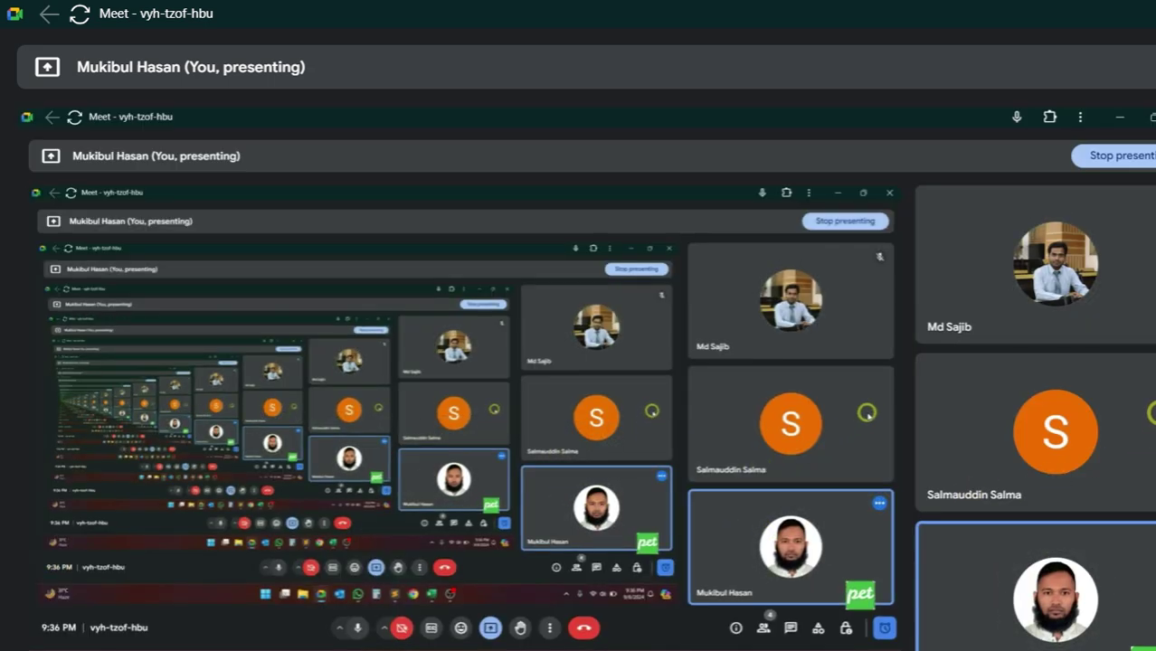
{"action": "left_click", "coordinate": [1089, 428]}
{"action": "left_click", "coordinate": [1053, 437]}
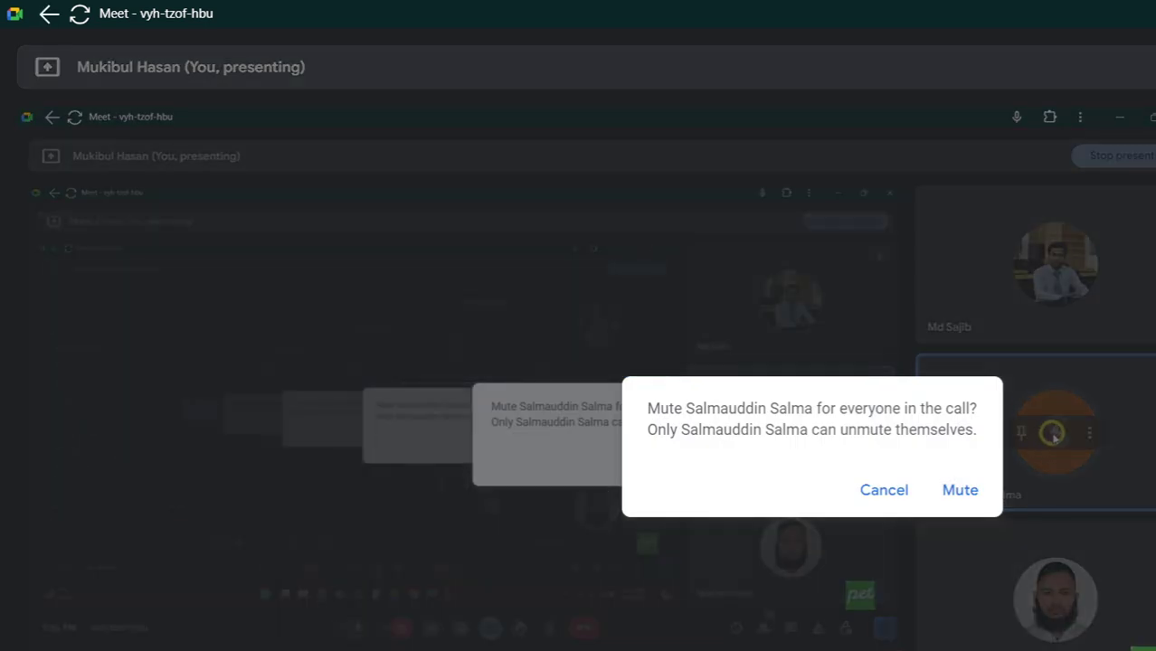
{"action": "left_click", "coordinate": [957, 487]}
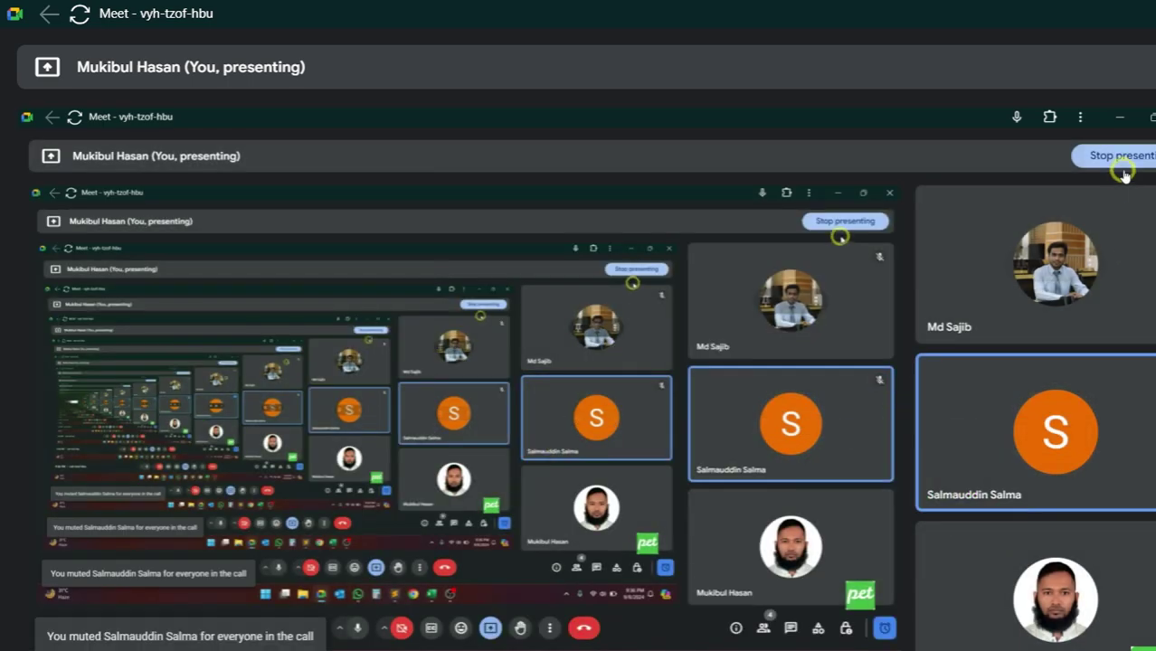
{"action": "key", "text": "alt+Tab"}
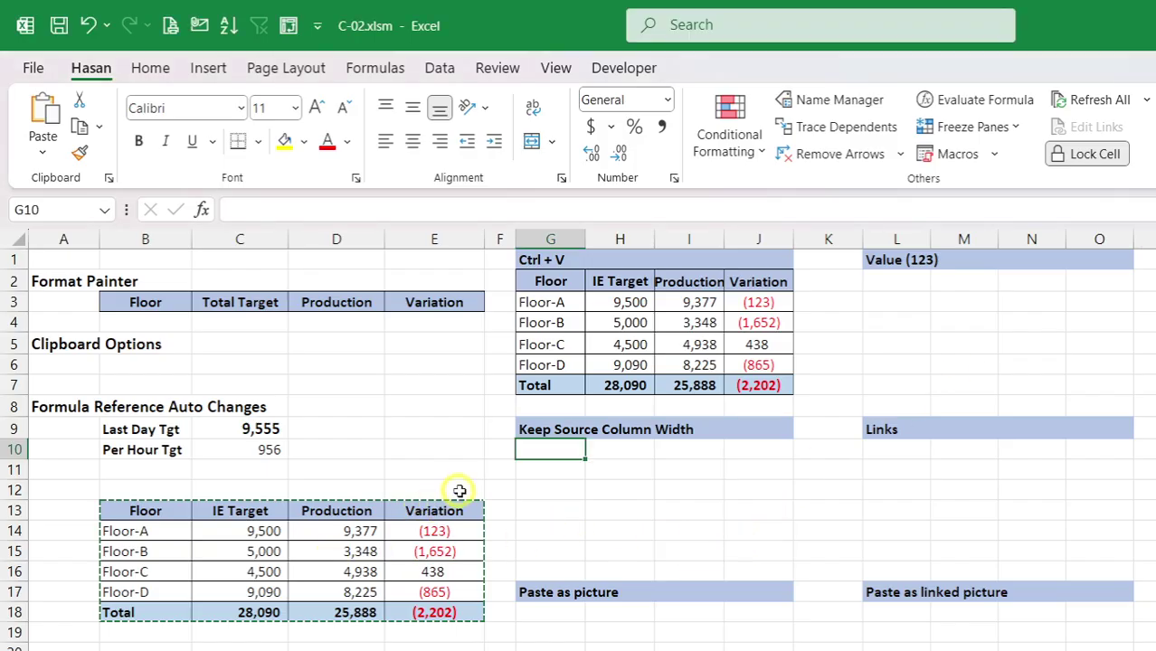
Step: Paste the copied table at G10 under the "Keep Source Column Width" heading, using Keep Source Column Widths
{"action": "right_click", "coordinate": [547, 448]}
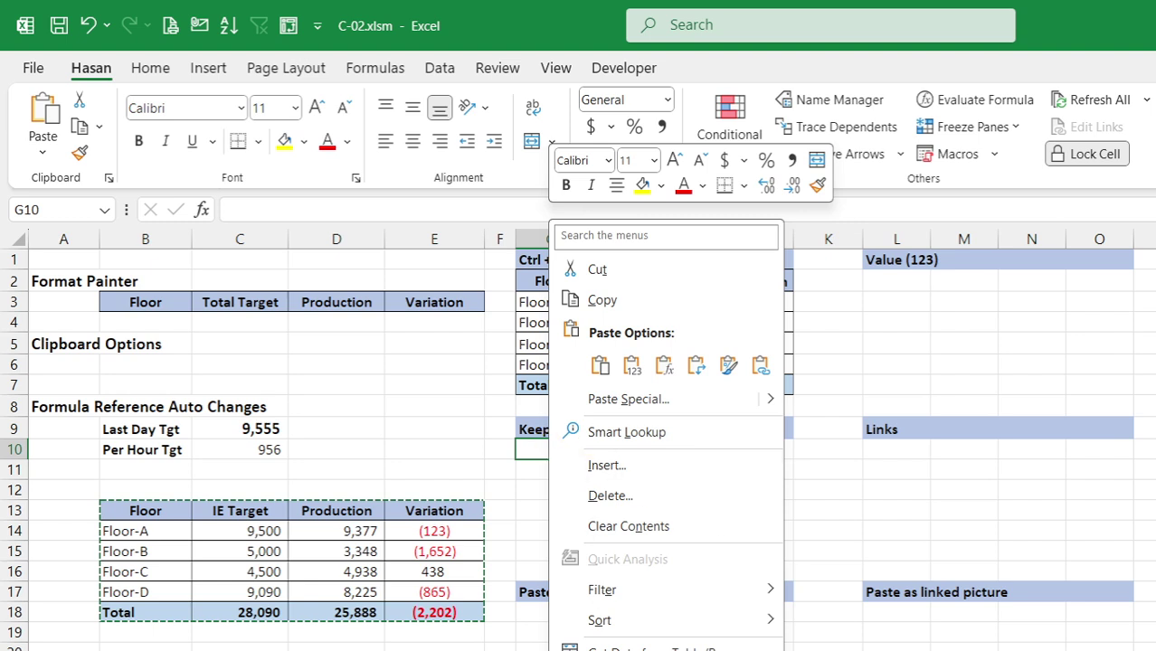
{"action": "key", "text": "alt+Tab"}
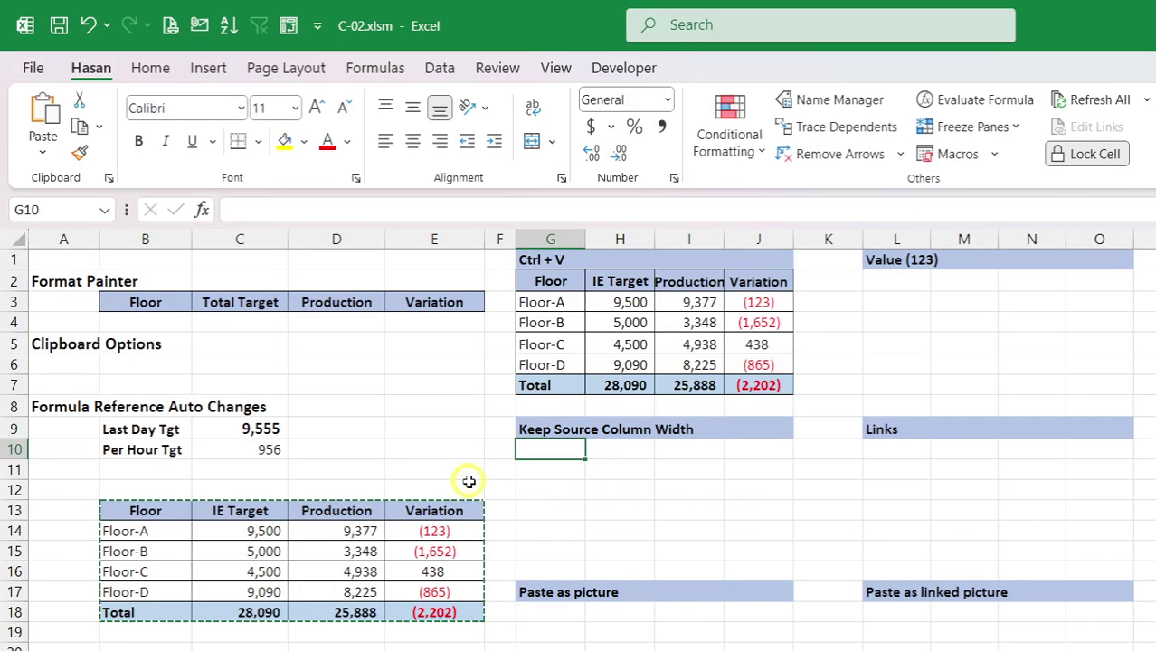
{"action": "right_click", "coordinate": [549, 450]}
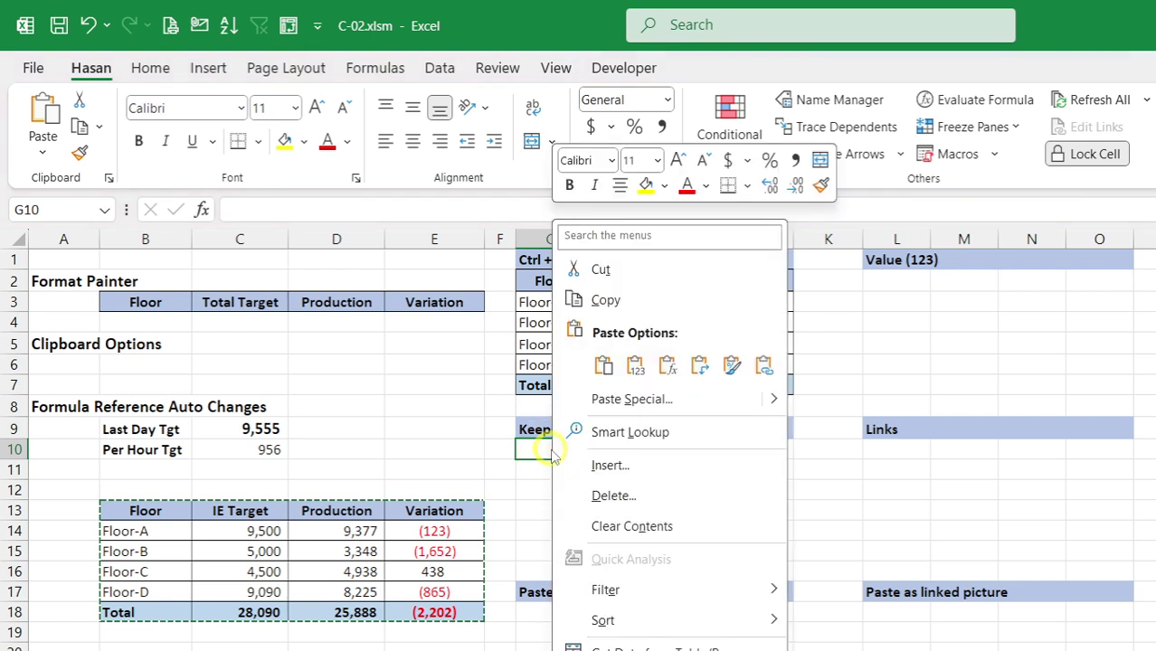
{"action": "mouse_move", "coordinate": [778, 406]}
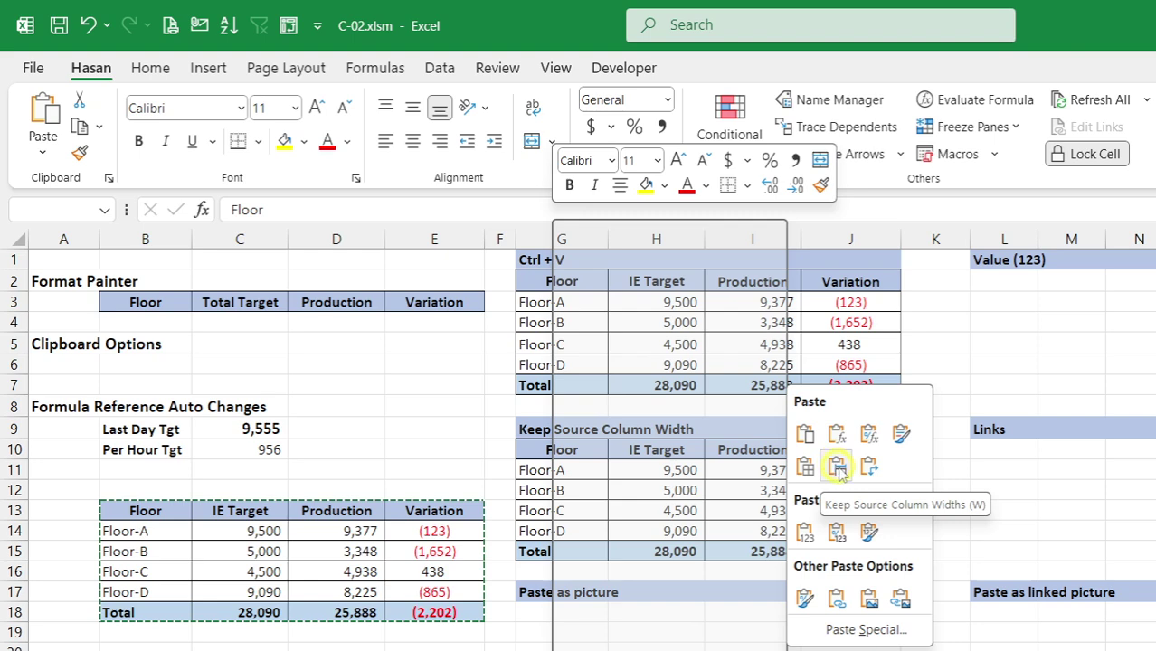
{"action": "left_click", "coordinate": [837, 466]}
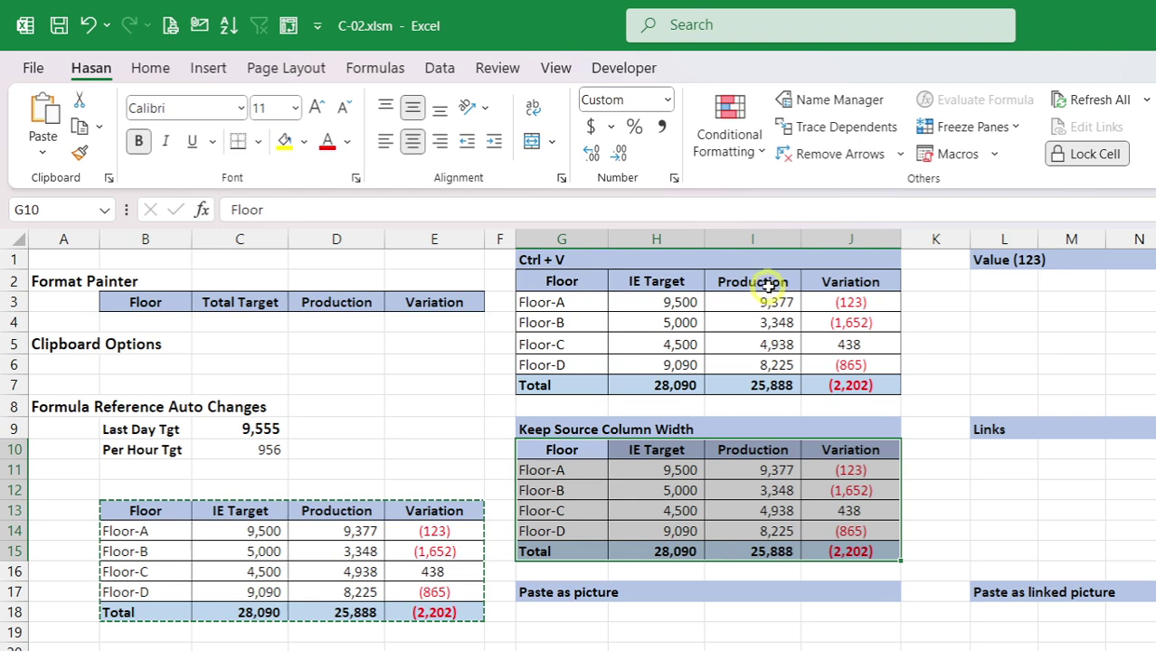
{"action": "left_click", "coordinate": [769, 626]}
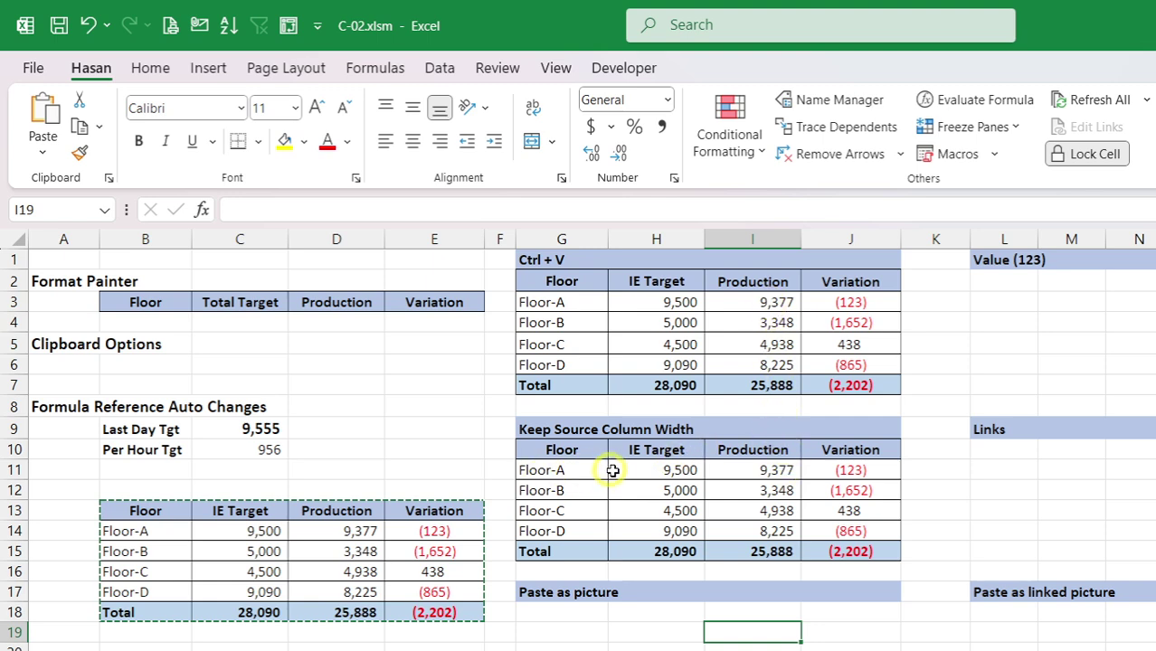
Step: Review the paste options again for cell G10 and dismiss them without pasting
{"action": "left_click", "coordinate": [561, 448]}
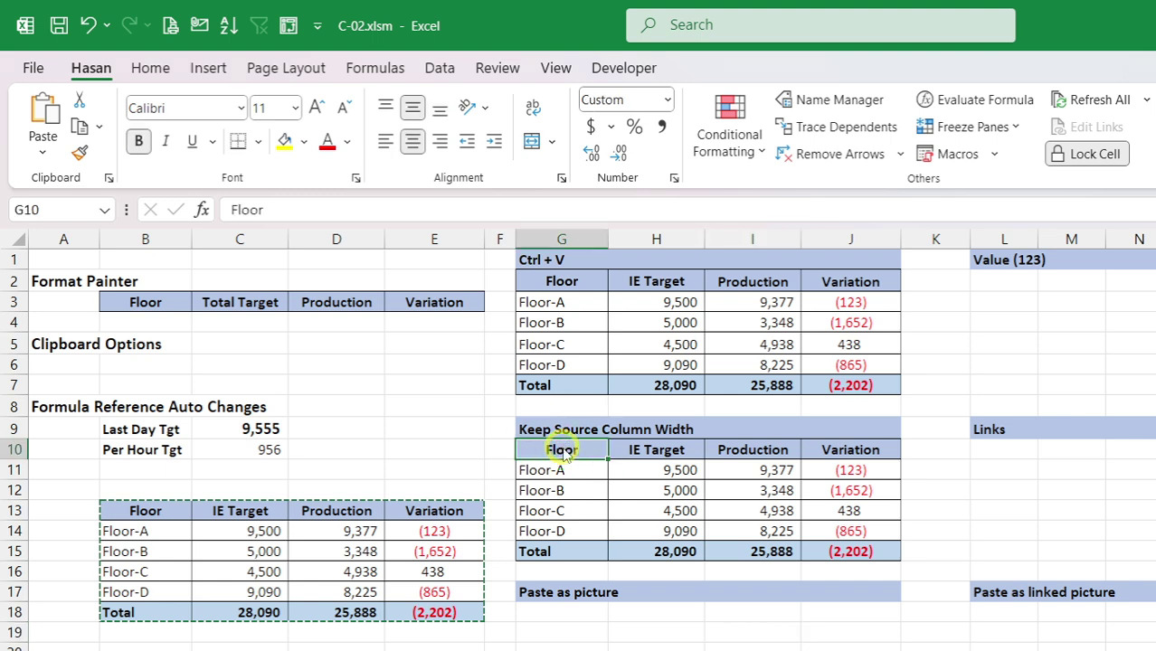
{"action": "right_click", "coordinate": [562, 449]}
{"action": "mouse_move", "coordinate": [792, 374]}
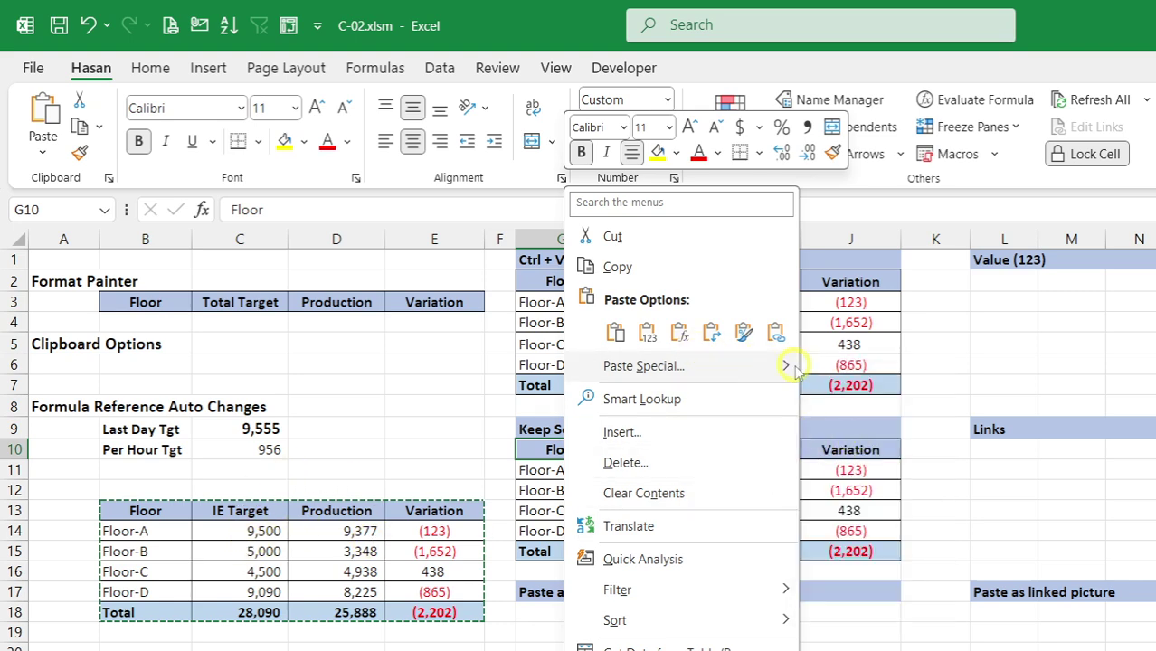
{"action": "left_click", "coordinate": [1111, 24]}
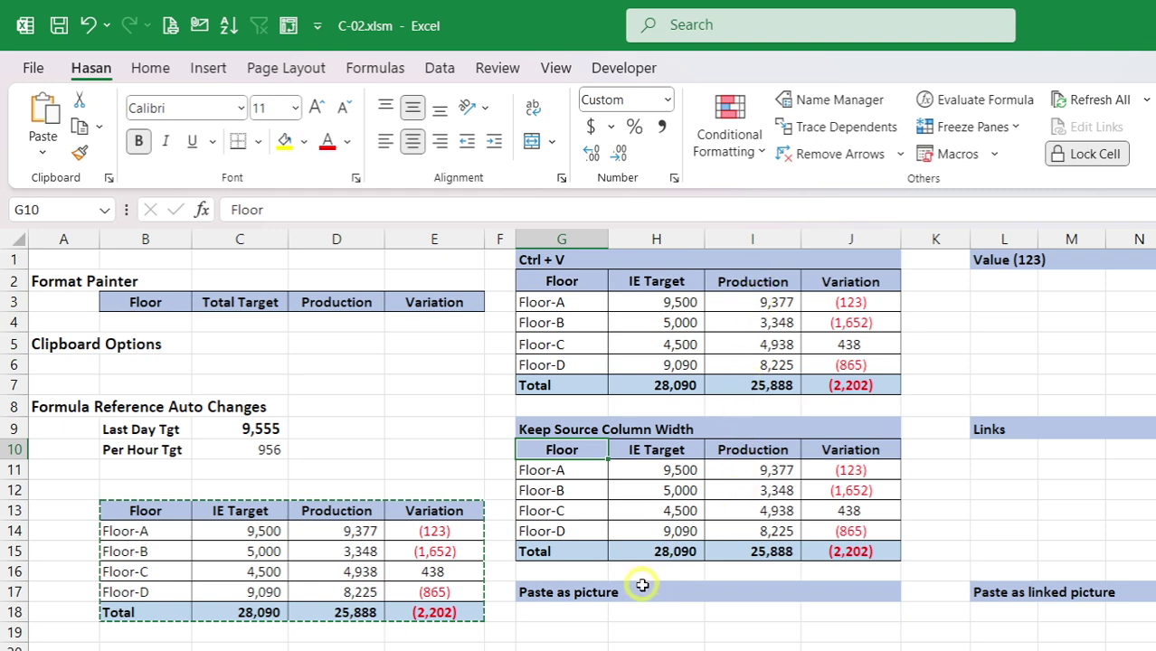
Step: Select cell G18 under the "Paste as picture" heading and look over the copy options, including Copy as Picture
{"action": "left_click", "coordinate": [563, 612]}
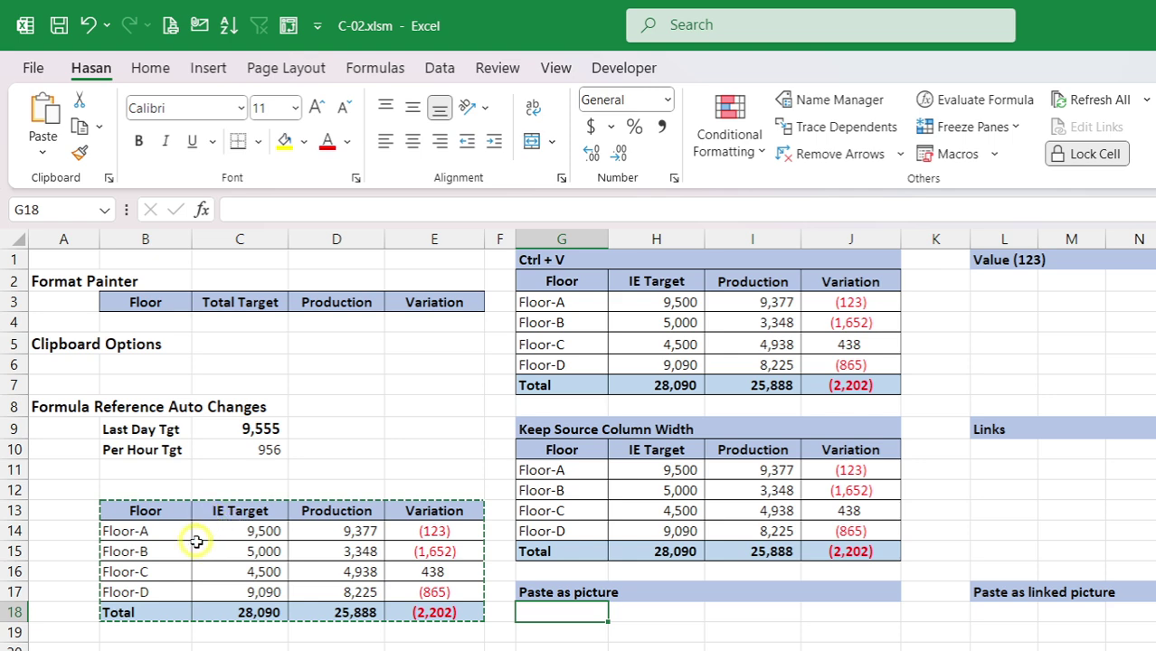
{"action": "left_click", "coordinate": [551, 613]}
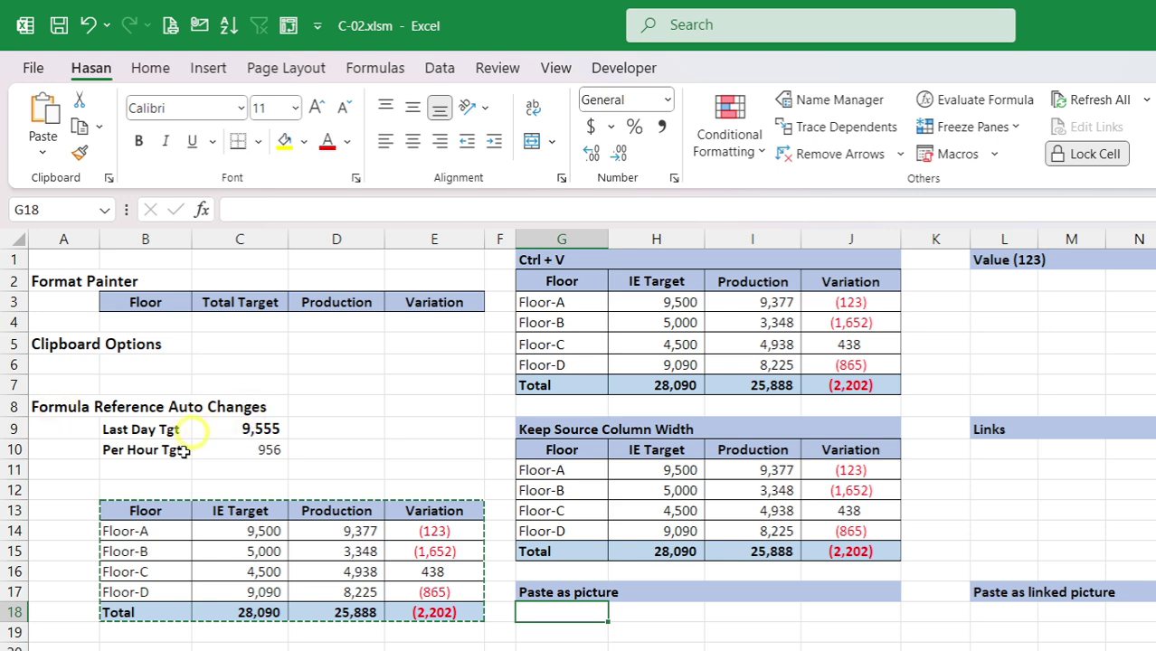
{"action": "left_click", "coordinate": [98, 126]}
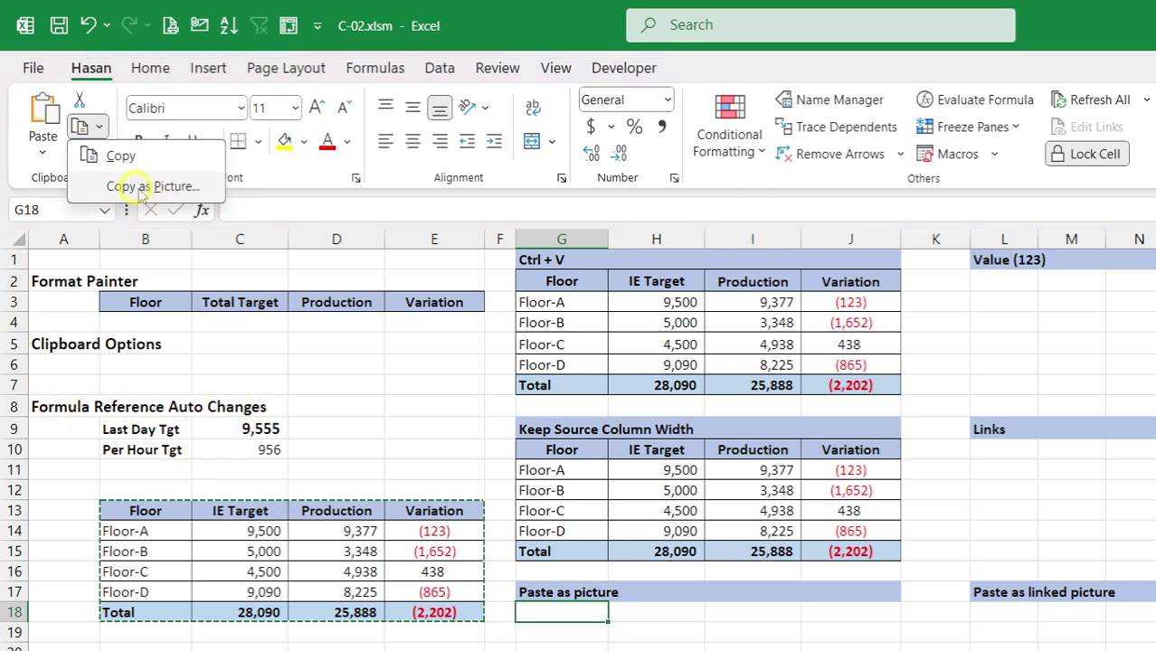
{"action": "left_click", "coordinate": [586, 622]}
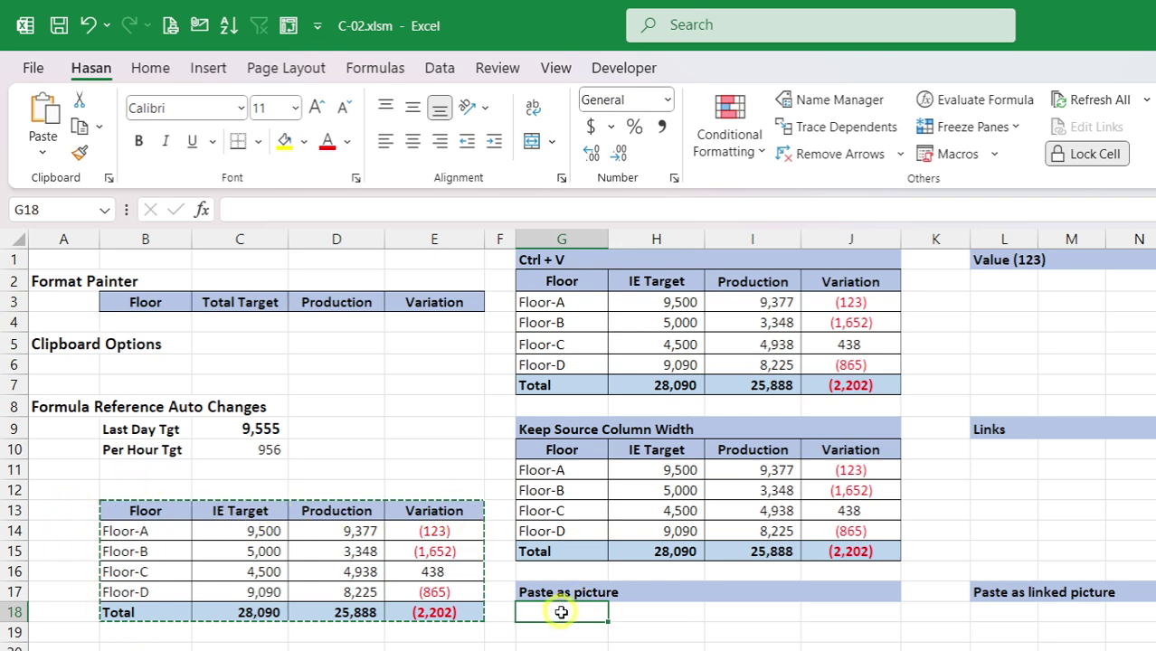
Step: Paste the copied floor table as a picture at G18 and shift the picture slightly under its heading
{"action": "right_click", "coordinate": [560, 612]}
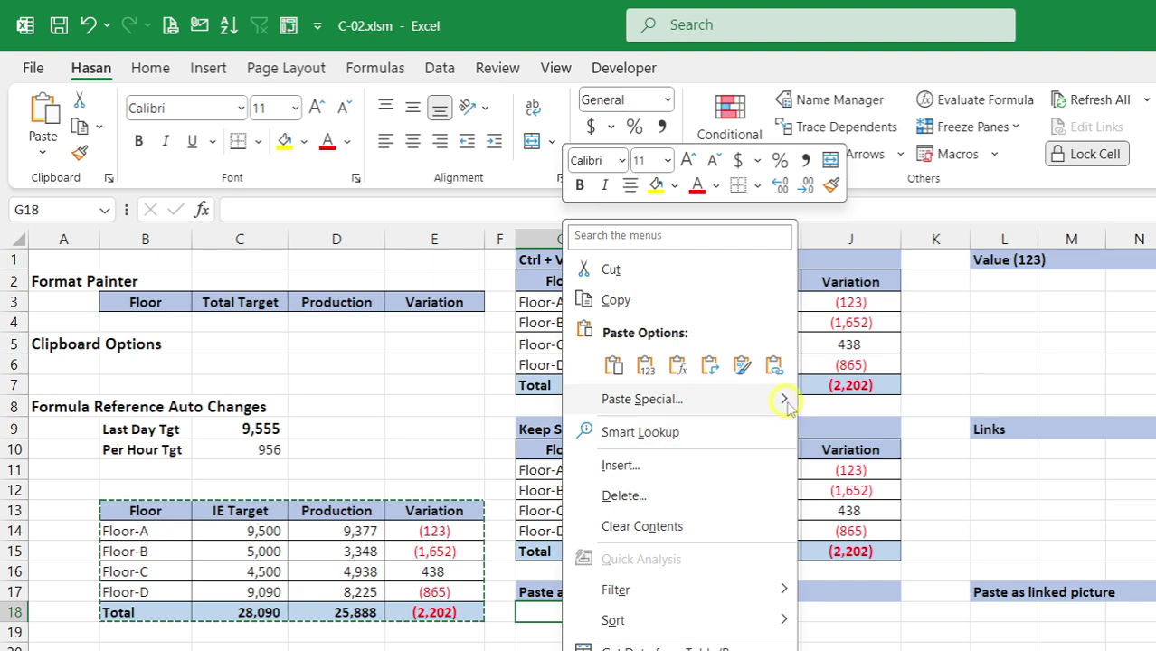
{"action": "mouse_move", "coordinate": [789, 407]}
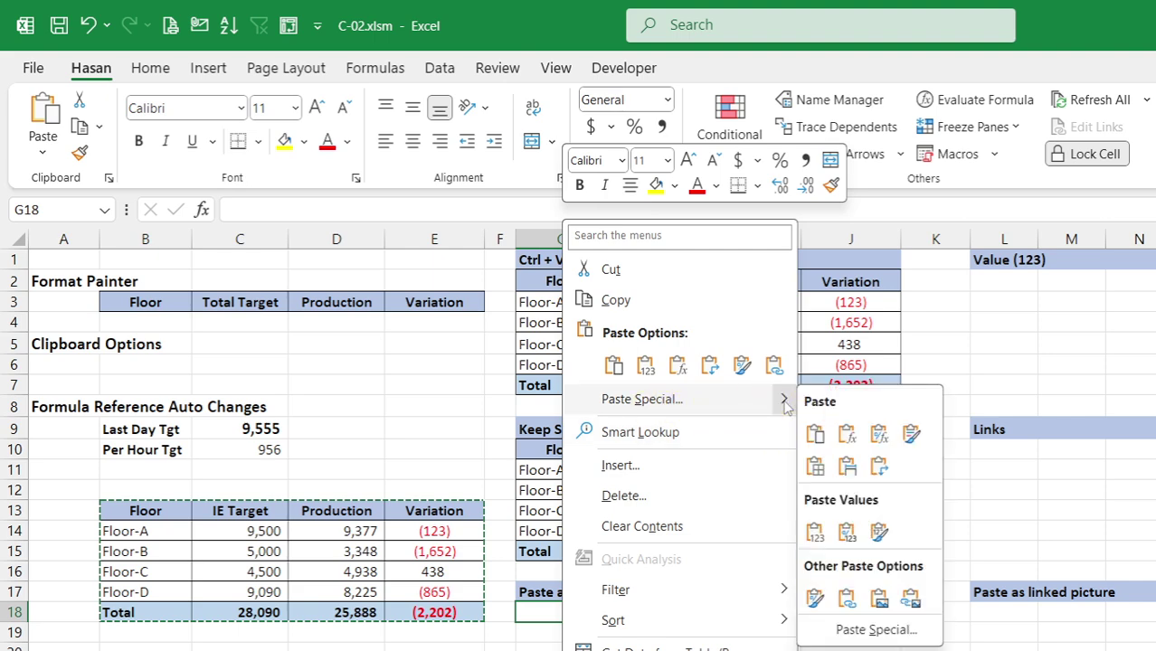
{"action": "left_click", "coordinate": [879, 597]}
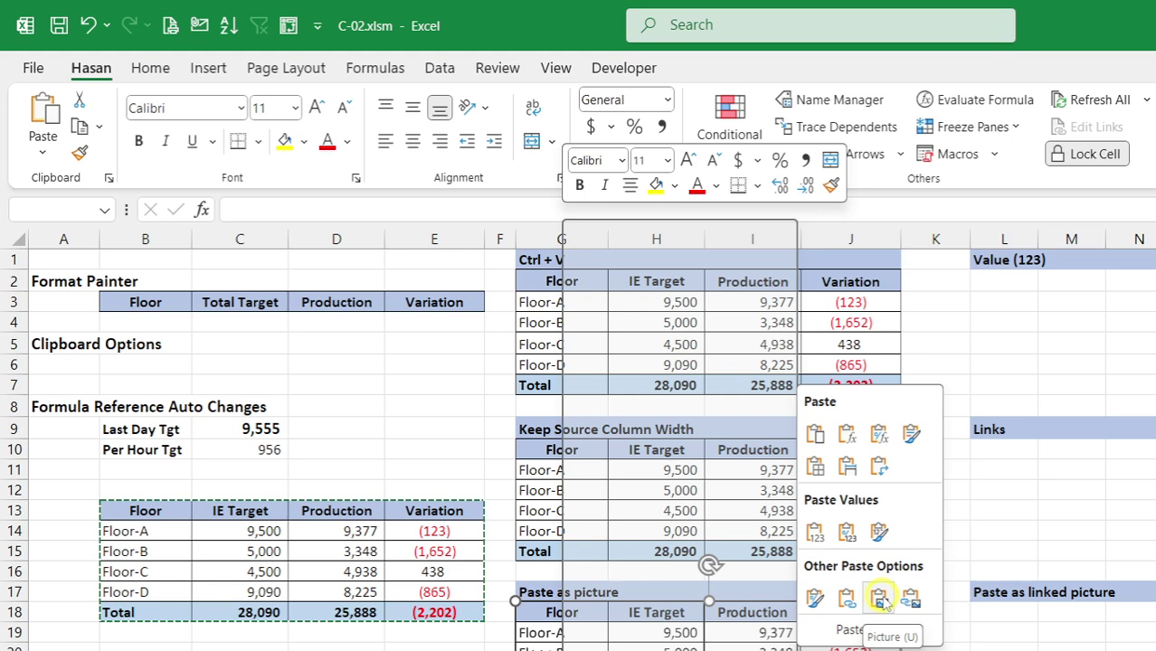
{"action": "right_click", "coordinate": [553, 612]}
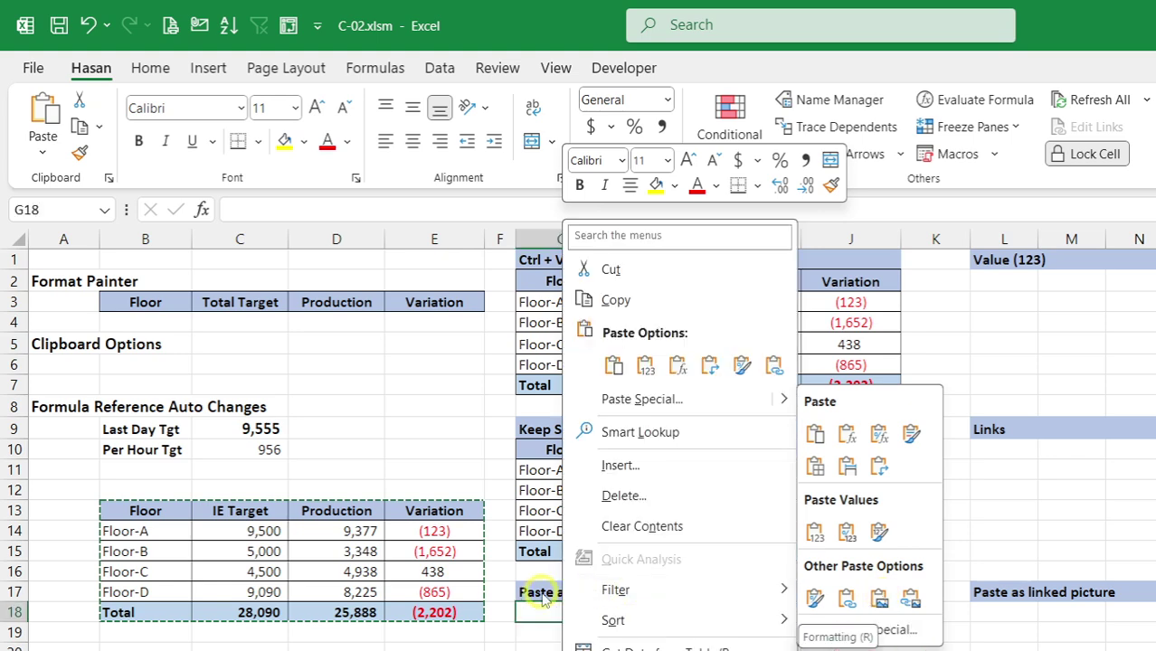
{"action": "left_click", "coordinate": [528, 615]}
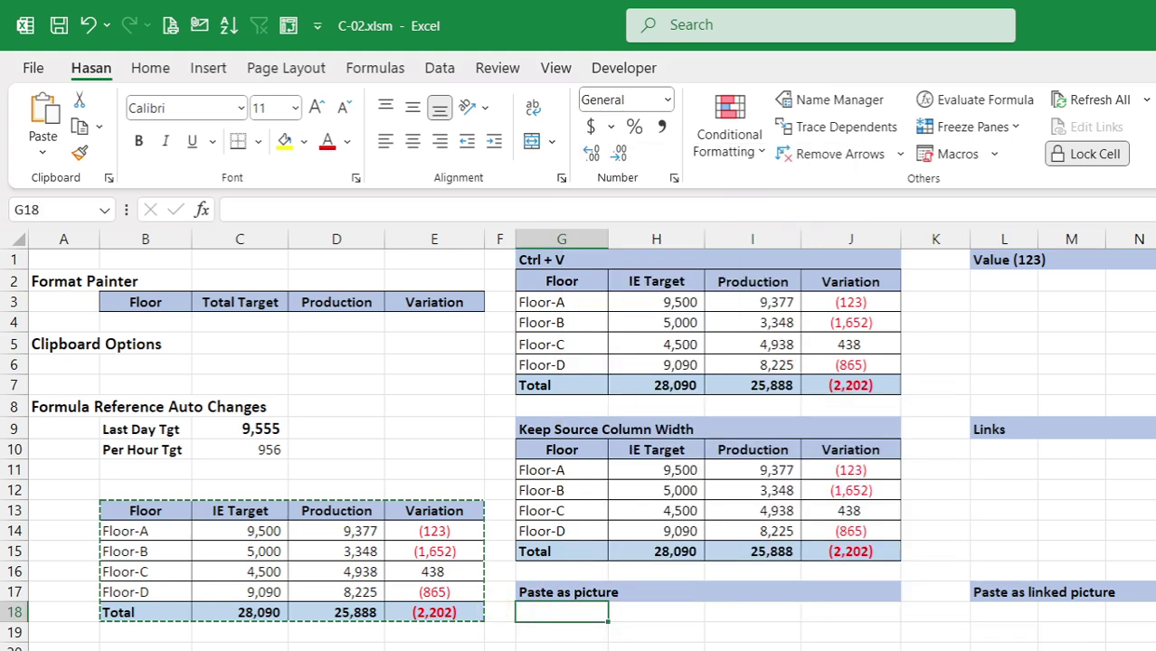
{"action": "right_click", "coordinate": [554, 612]}
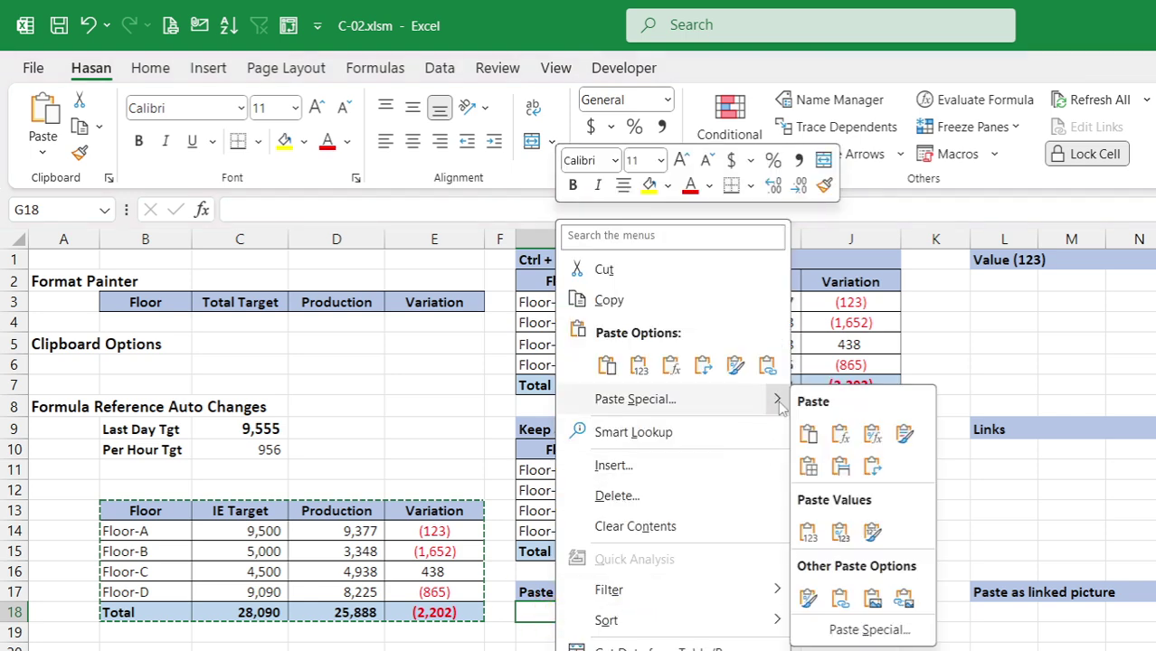
{"action": "left_click", "coordinate": [872, 599]}
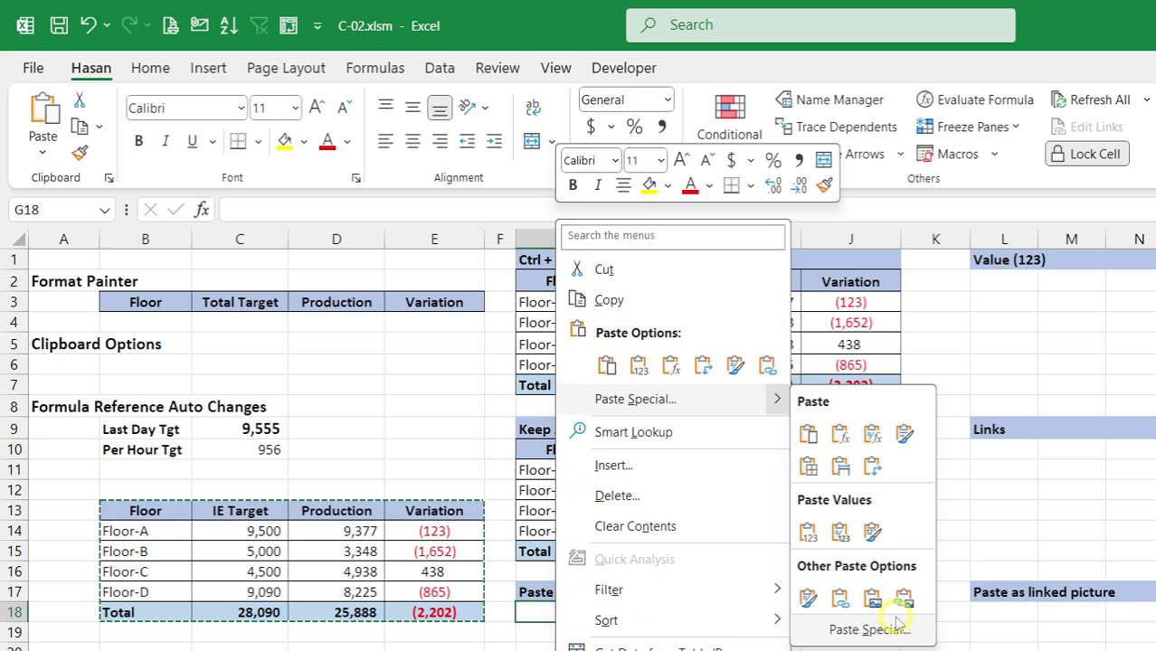
{"action": "left_click", "coordinate": [873, 600]}
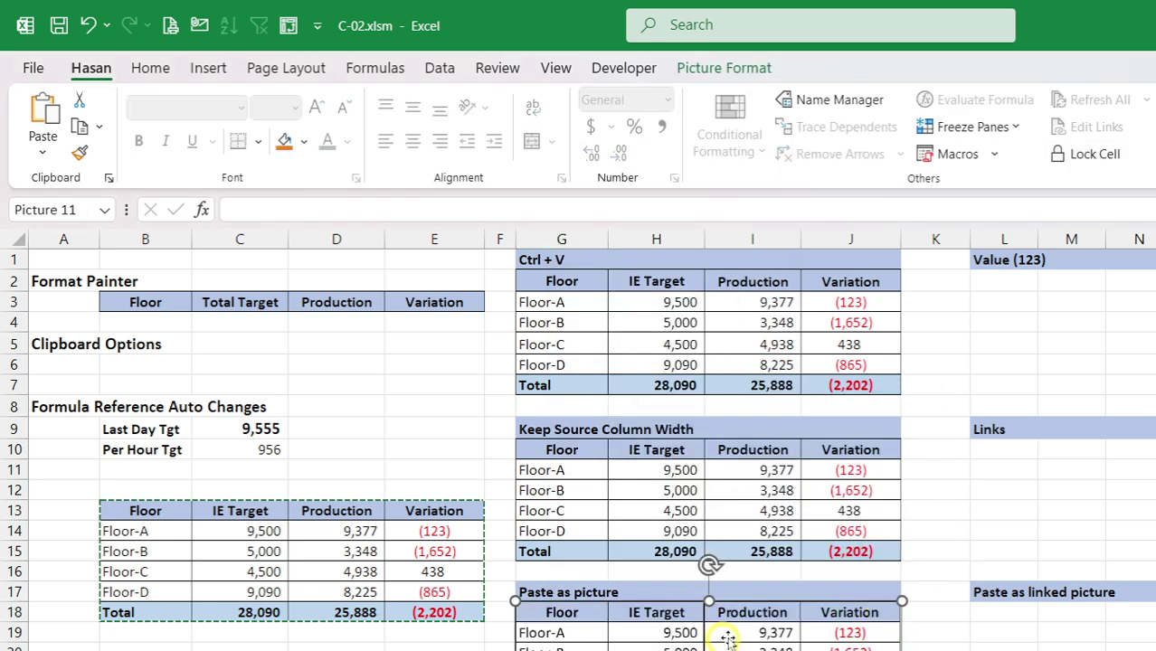
{"action": "left_click_drag", "start_coordinate": [644, 635], "coordinate": [690, 642]}
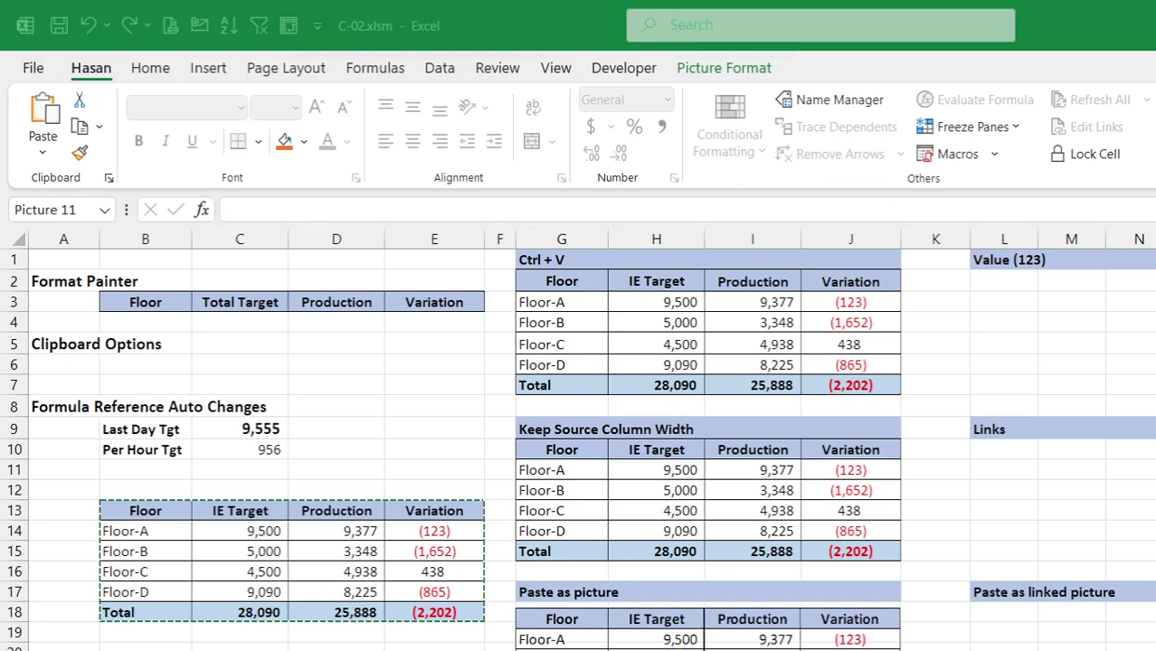
Step: Switch to the Google Meet call to admit the waiting participant, check the WhatsApp group chat, and return to Excel
{"action": "left_click", "coordinate": [878, 650]}
{"action": "left_click", "coordinate": [1109, 649]}
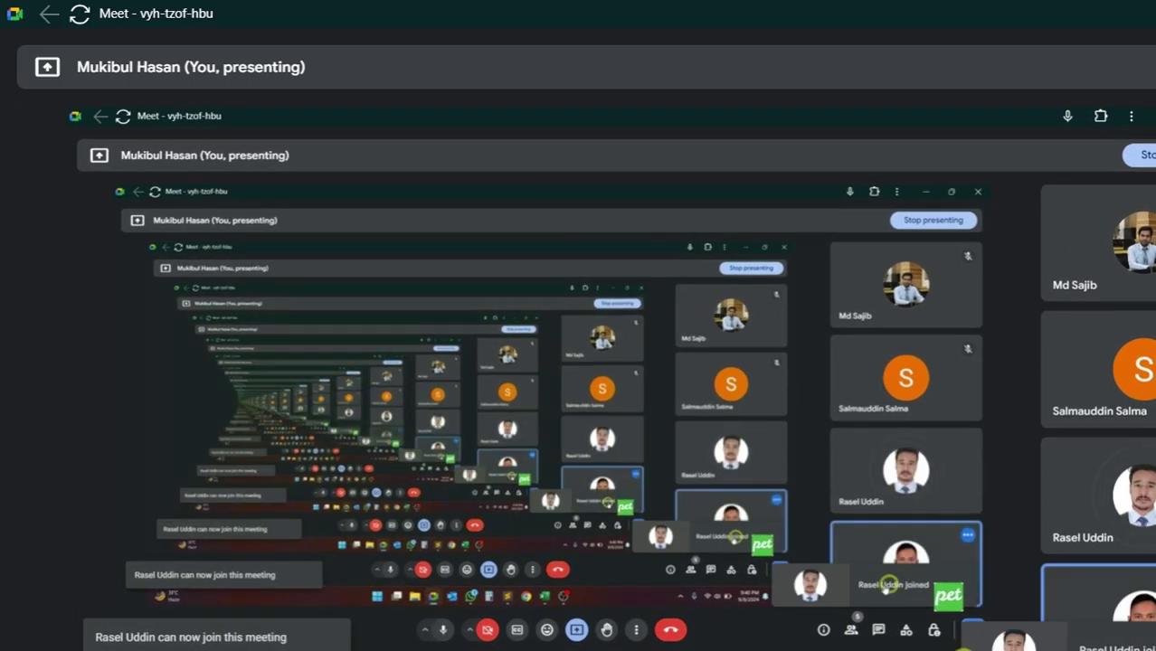
{"action": "left_click", "coordinate": [665, 650]}
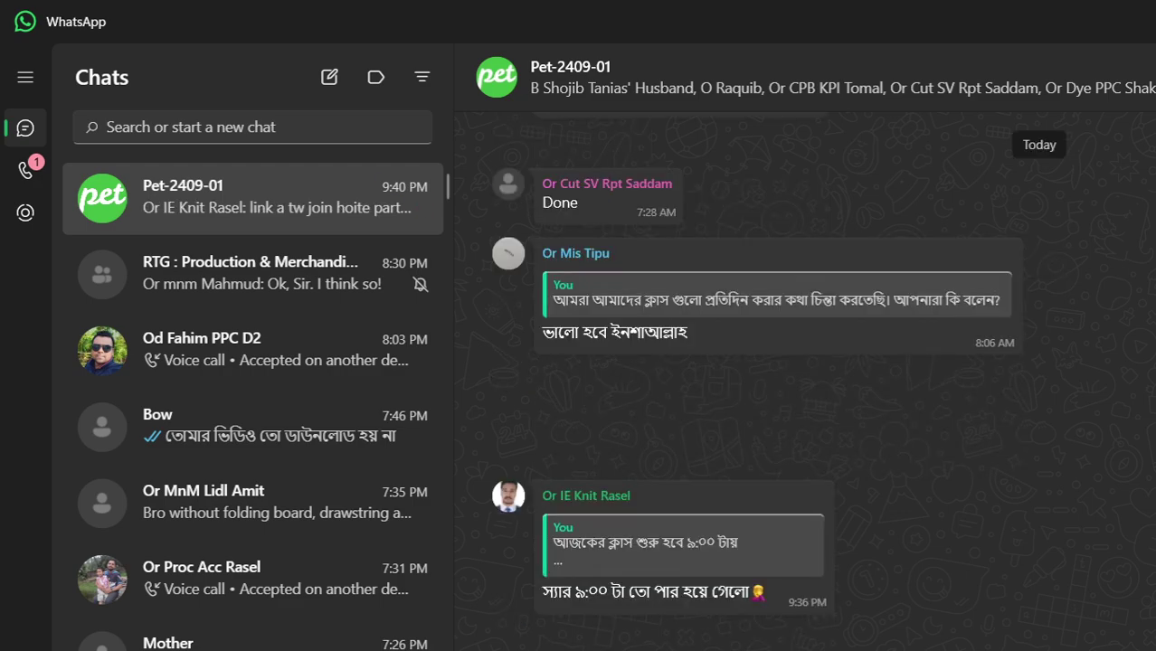
{"action": "left_click", "coordinate": [715, 650]}
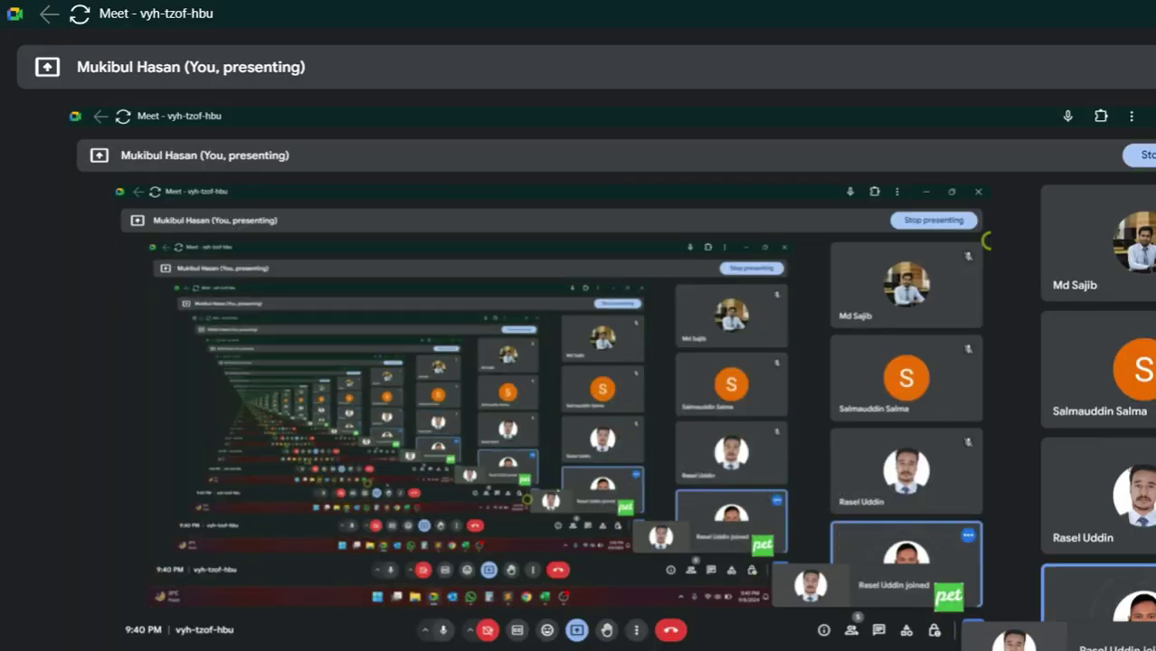
{"action": "left_click", "coordinate": [1155, 14]}
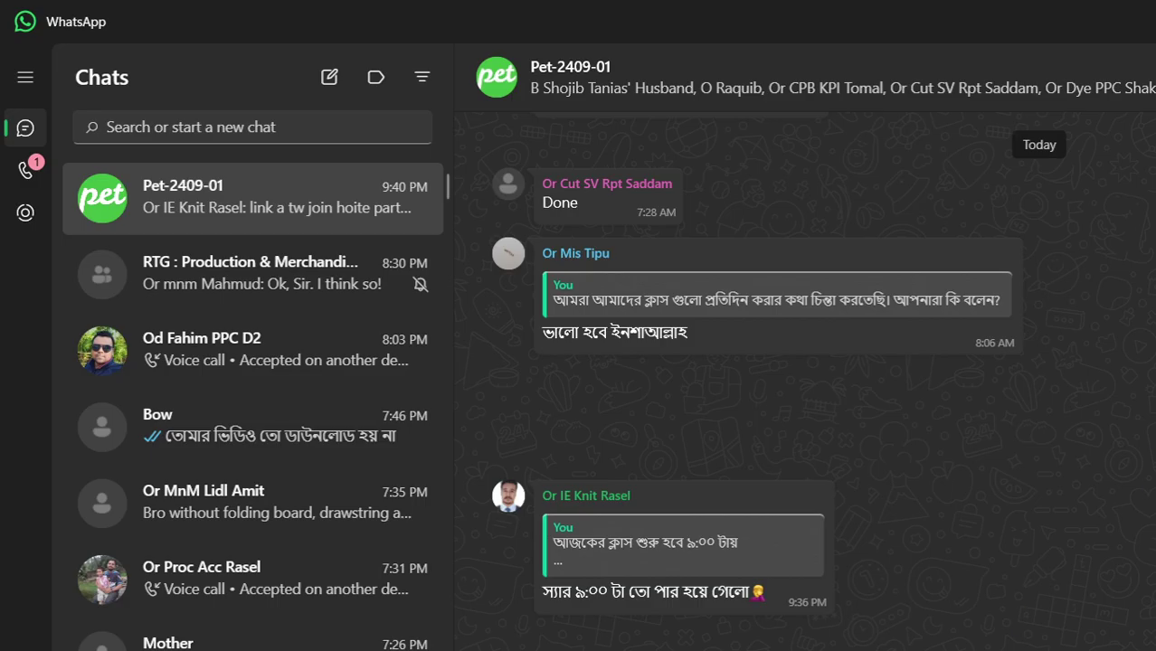
{"action": "key", "text": "alt+Tab"}
Step: Undo the moves of the pasted table picture and delete it from below the "Paste as picture" heading
{"action": "left_click_drag", "start_coordinate": [708, 640], "coordinate": [723, 642]}
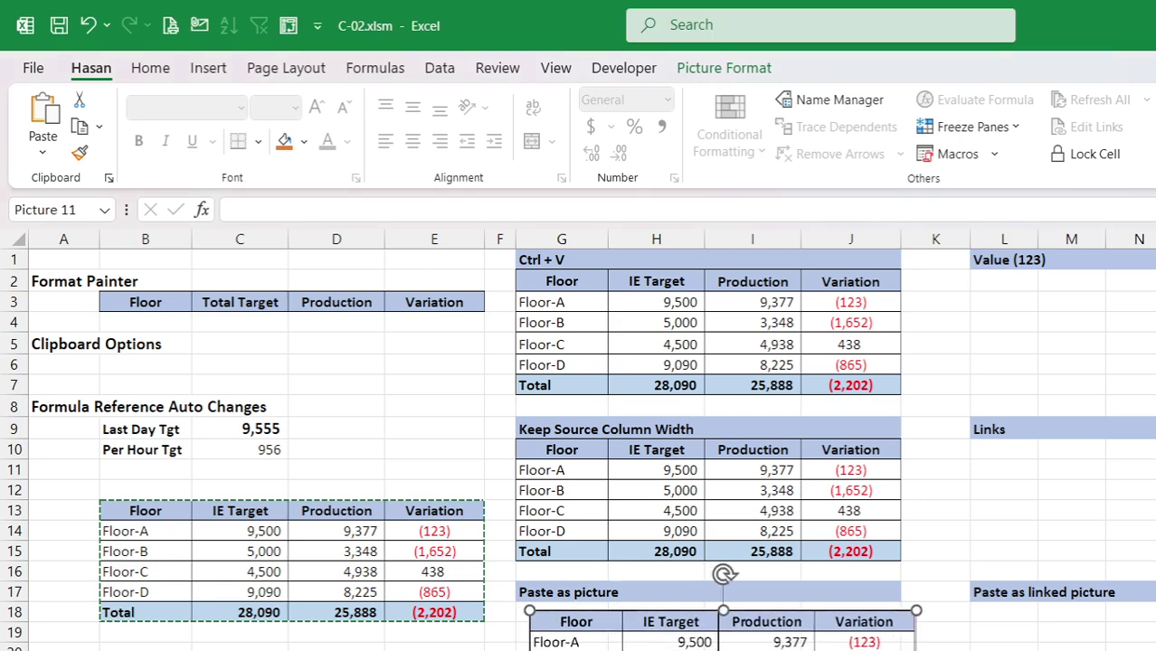
{"action": "key", "text": "ctrl+z"}
{"action": "key", "text": "ctrl+z"}
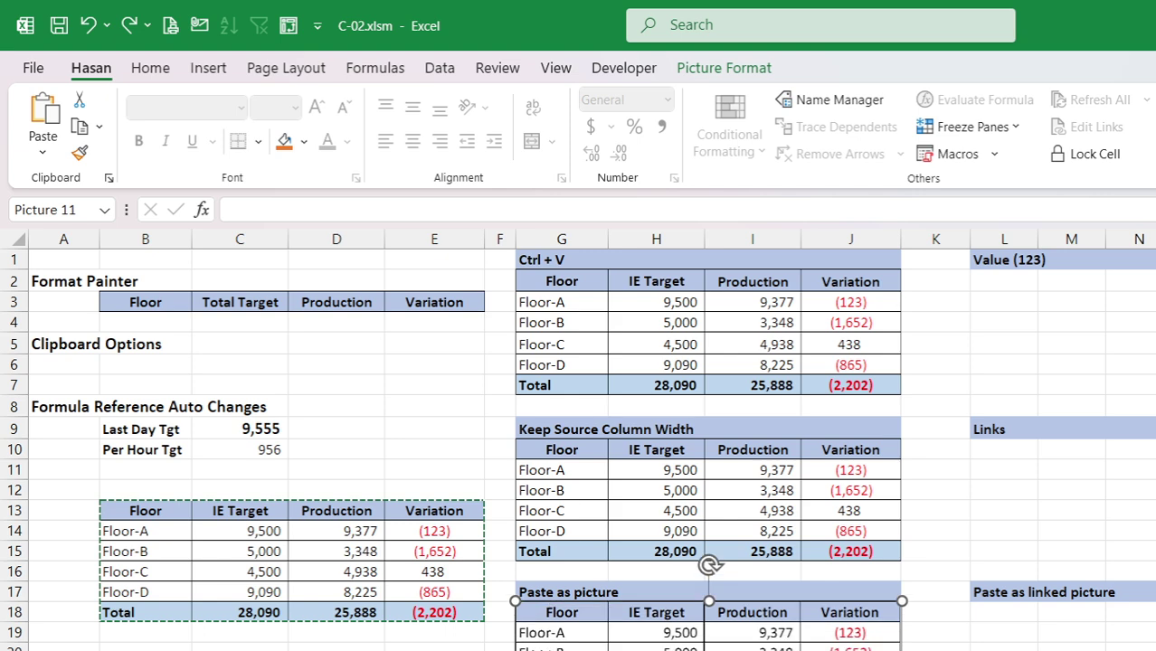
{"action": "key", "text": "Delete"}
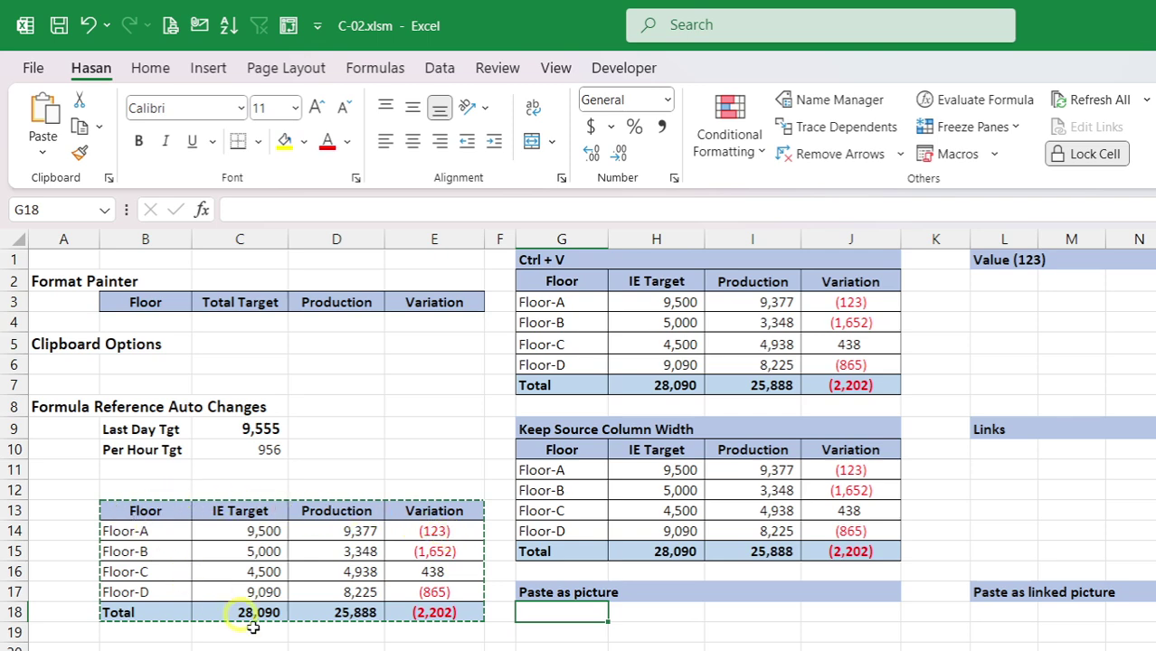
Step: Paste the copied table at G18 using the Picture paste option and align the picture just below the "Paste as picture" heading
{"action": "right_click", "coordinate": [560, 615]}
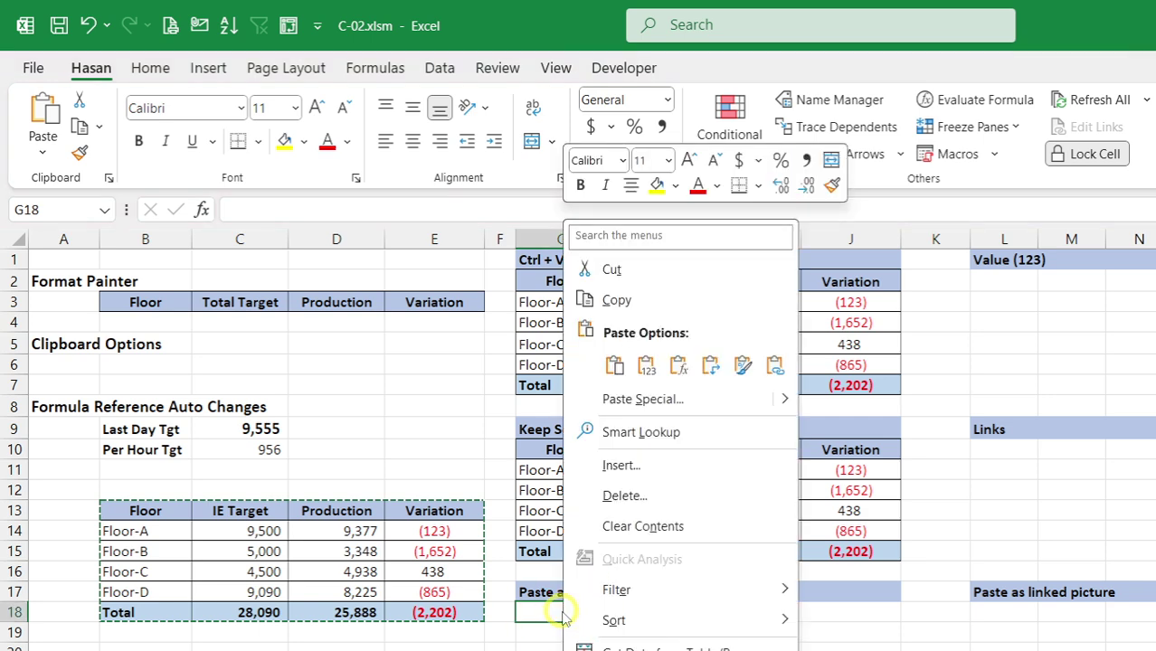
{"action": "mouse_move", "coordinate": [789, 404]}
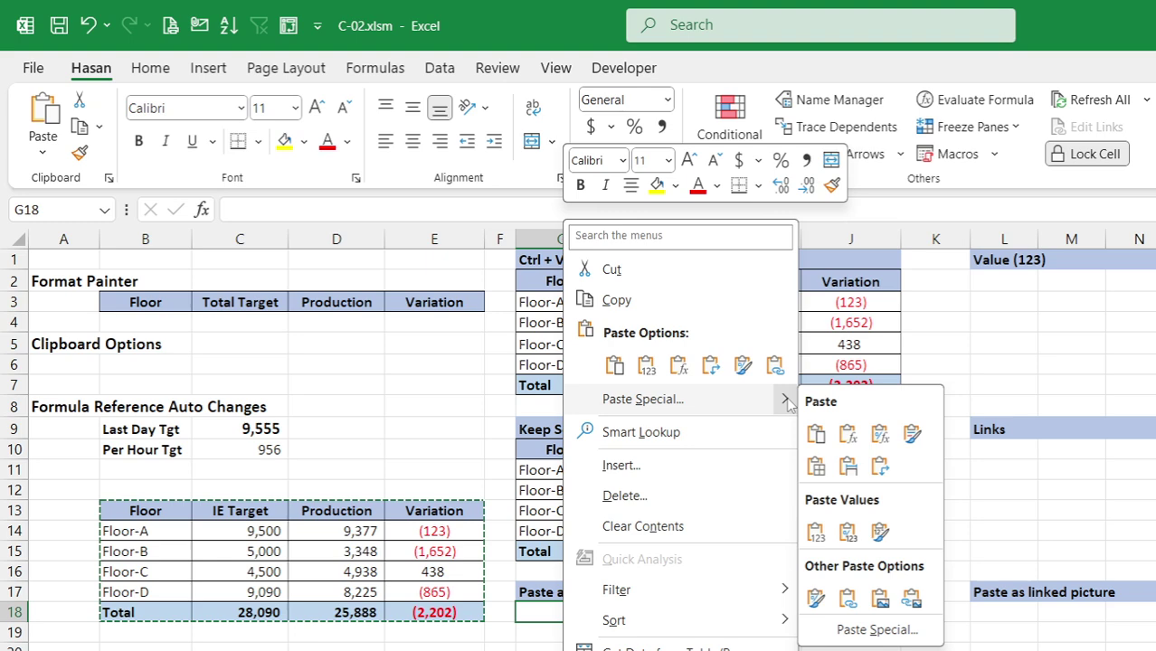
{"action": "left_click", "coordinate": [881, 603]}
{"action": "mouse_move", "coordinate": [737, 644]}
{"action": "left_mouse_down"}
{"action": "mouse_move", "coordinate": [638, 581]}
{"action": "mouse_move", "coordinate": [1154, 610]}
{"action": "mouse_move", "coordinate": [1096, 391]}
{"action": "mouse_move", "coordinate": [572, 433]}
{"action": "mouse_move", "coordinate": [356, 360]}
{"action": "mouse_move", "coordinate": [326, 489]}
{"action": "mouse_move", "coordinate": [459, 530]}
{"action": "mouse_move", "coordinate": [384, 482]}
{"action": "mouse_move", "coordinate": [315, 614]}
{"action": "mouse_move", "coordinate": [281, 647]}
{"action": "mouse_move", "coordinate": [348, 550]}
{"action": "mouse_move", "coordinate": [334, 556]}
{"action": "mouse_move", "coordinate": [394, 556]}
{"action": "mouse_move", "coordinate": [325, 547]}
{"action": "mouse_move", "coordinate": [658, 461]}
{"action": "mouse_move", "coordinate": [533, 425]}
{"action": "mouse_move", "coordinate": [439, 350]}
{"action": "mouse_move", "coordinate": [437, 310]}
{"action": "mouse_move", "coordinate": [394, 315]}
{"action": "mouse_move", "coordinate": [324, 579]}
{"action": "mouse_move", "coordinate": [542, 650]}
{"action": "mouse_move", "coordinate": [734, 647]}
{"action": "left_mouse_up"}
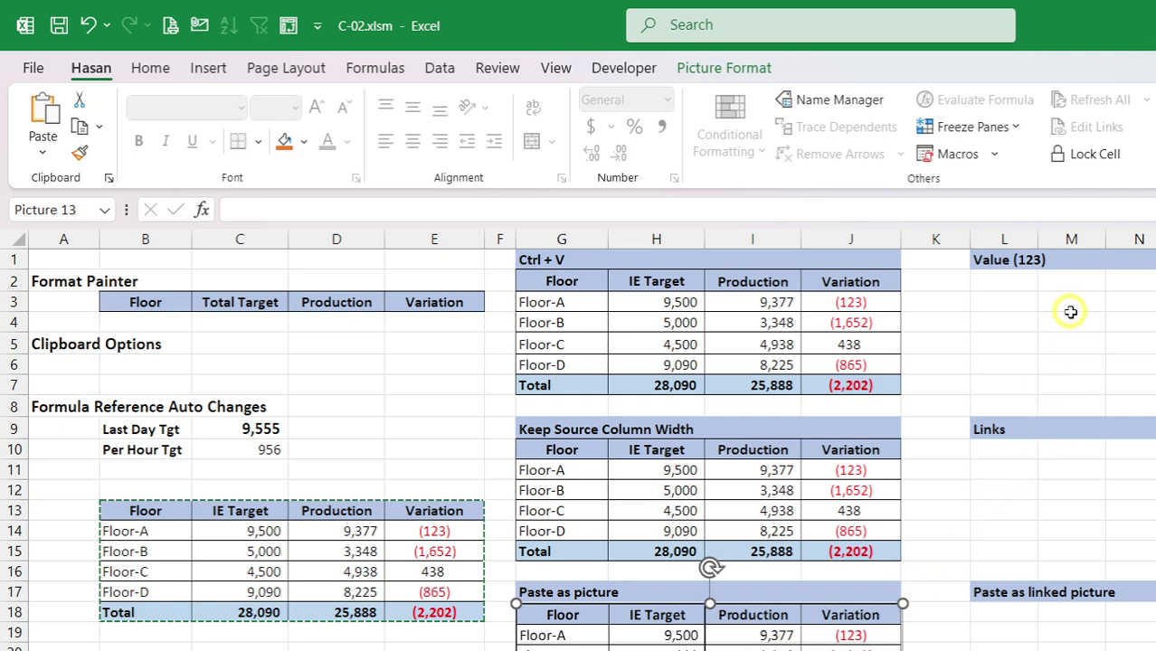
Step: Paste the copied table as values only at L2, under the "Value (123)" heading
{"action": "left_click", "coordinate": [1010, 280]}
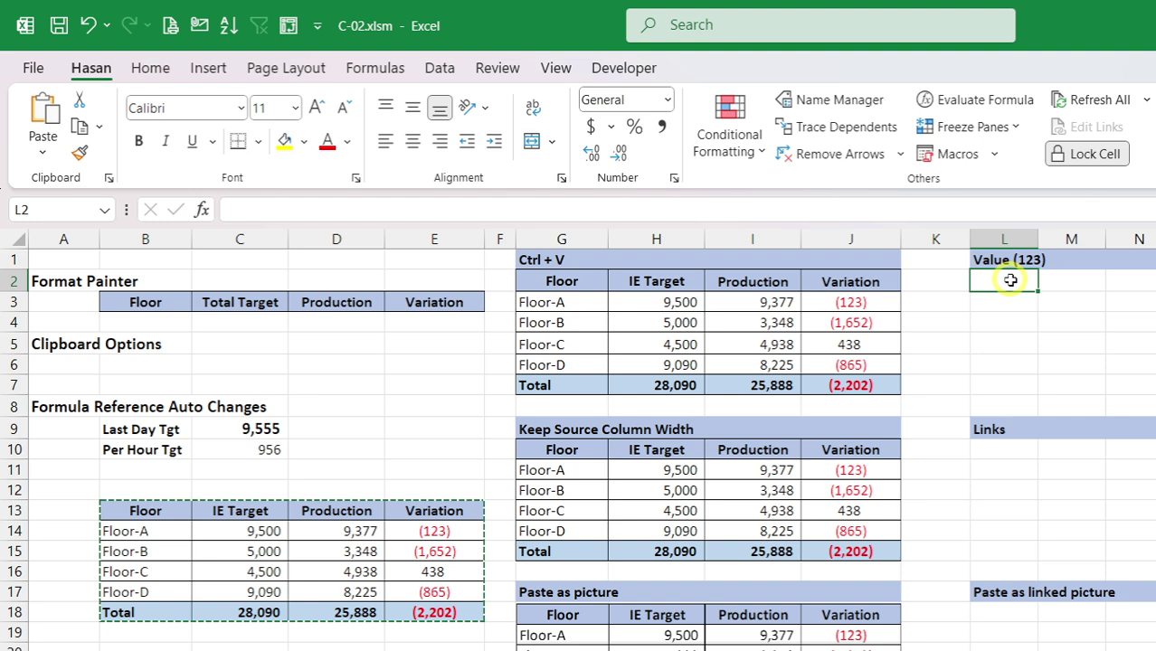
{"action": "right_click", "coordinate": [1010, 280]}
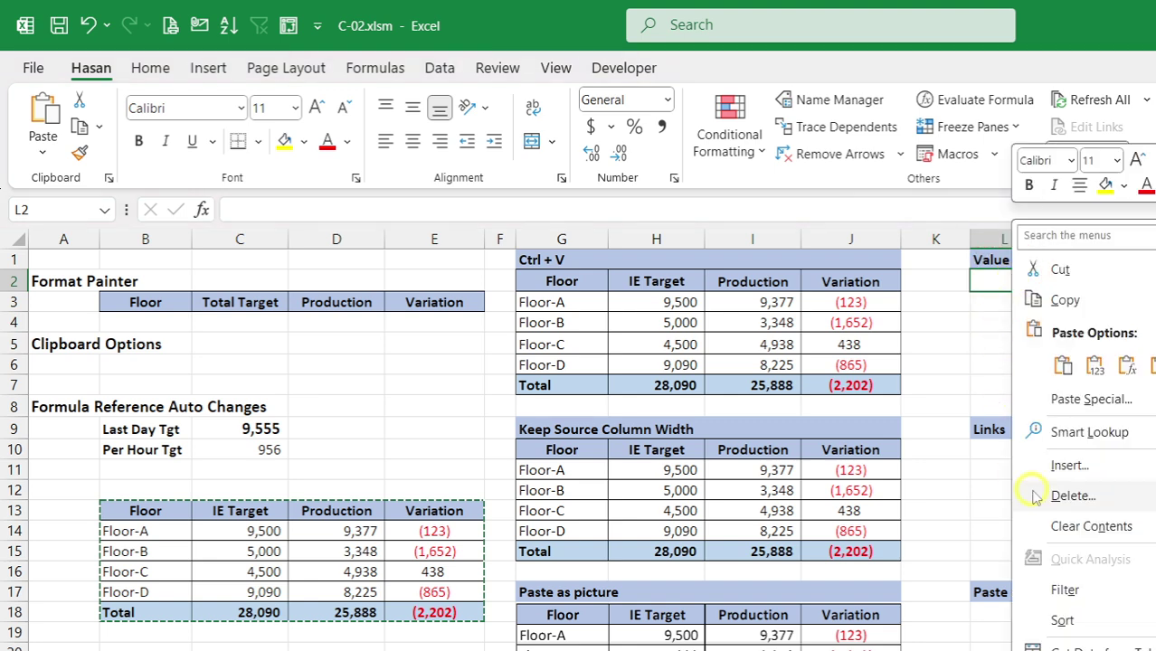
{"action": "left_click", "coordinate": [1002, 277]}
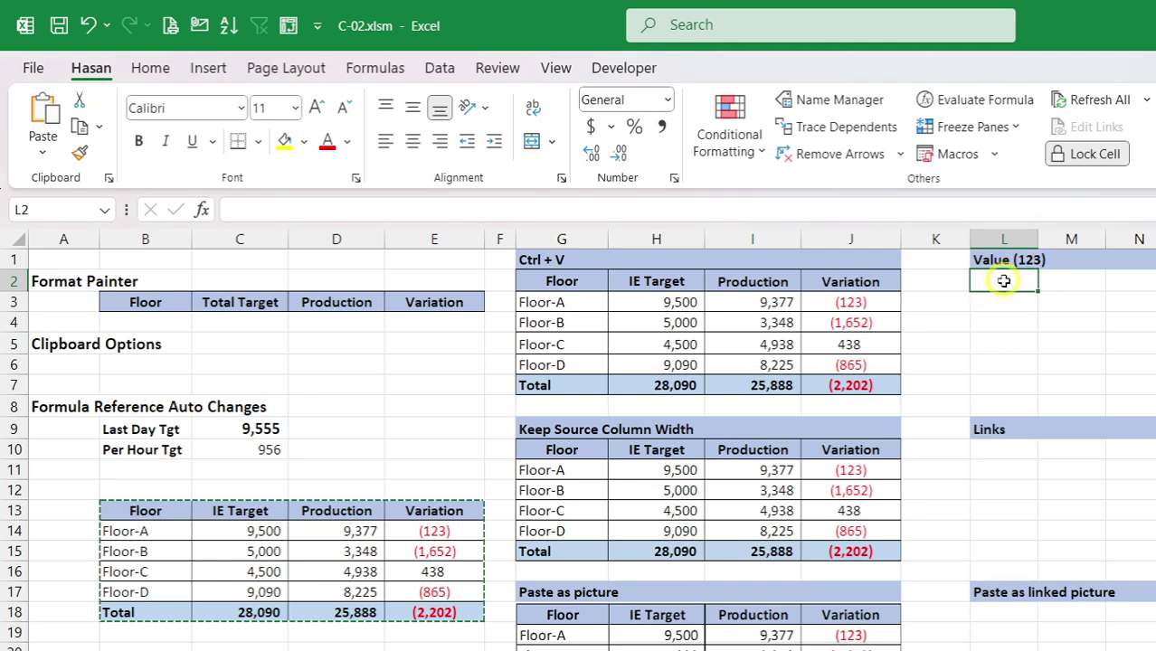
{"action": "right_click", "coordinate": [1004, 280]}
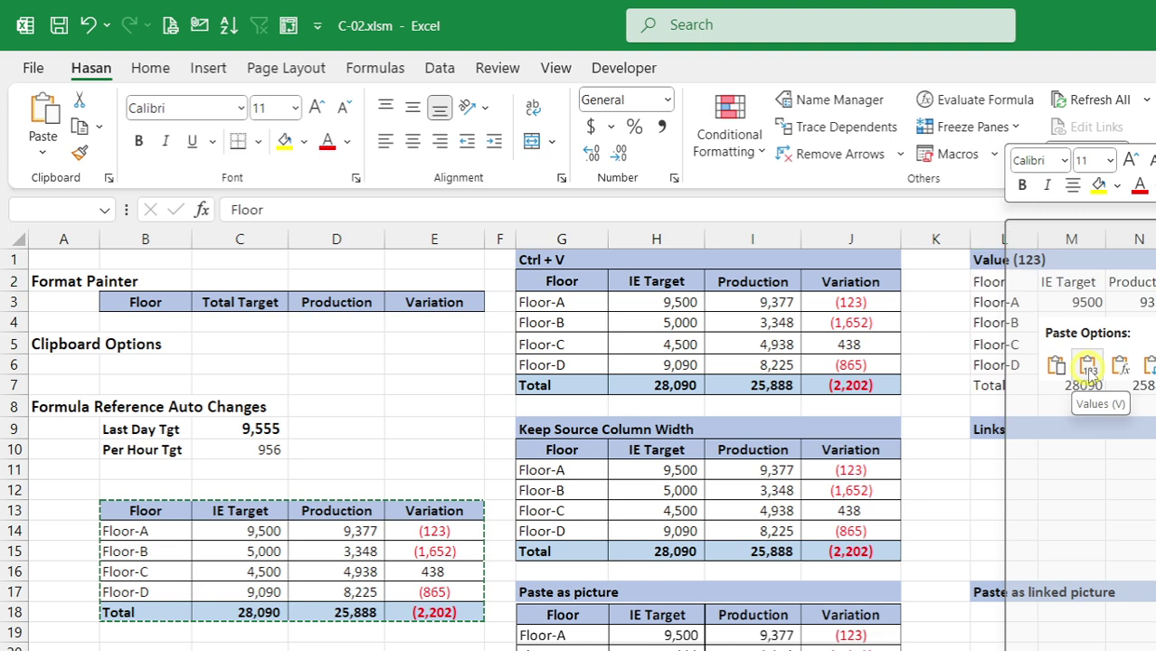
{"action": "left_click", "coordinate": [1087, 369]}
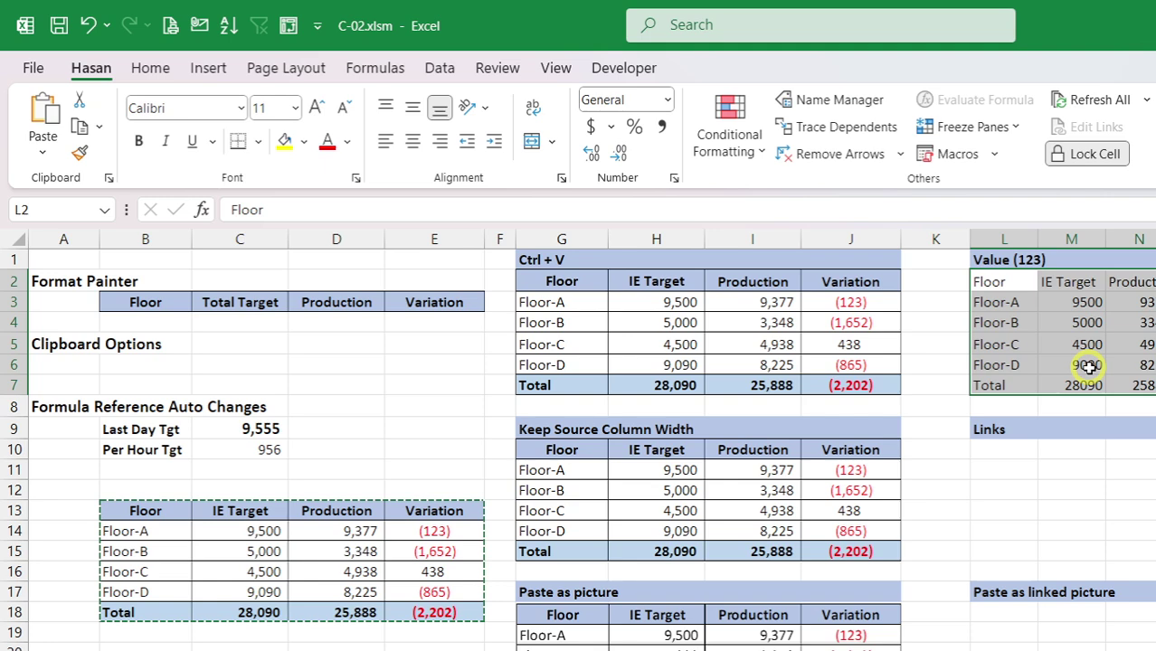
Step: Inspect the contents of the pasted Production and Variation cells in columns N and O for formulas
{"action": "left_click", "coordinate": [1126, 300]}
{"action": "left_click", "coordinate": [1126, 345]}
{"action": "left_click", "coordinate": [1117, 361]}
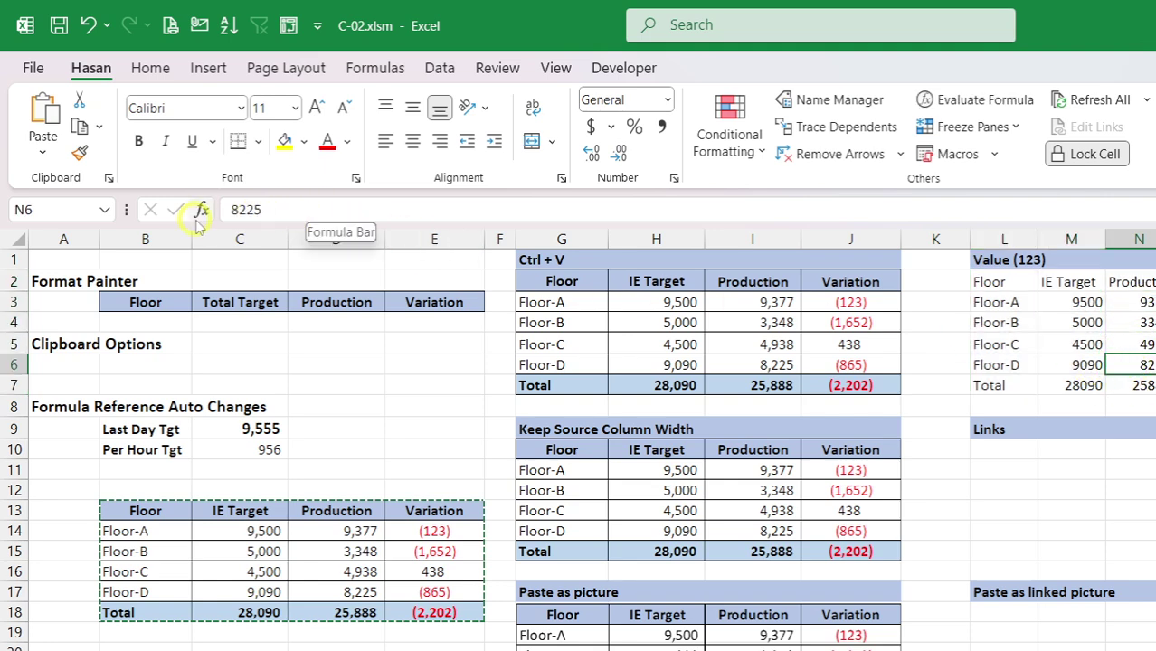
{"action": "left_click", "coordinate": [1154, 323]}
{"action": "left_click", "coordinate": [1155, 345]}
{"action": "left_click", "coordinate": [1155, 302]}
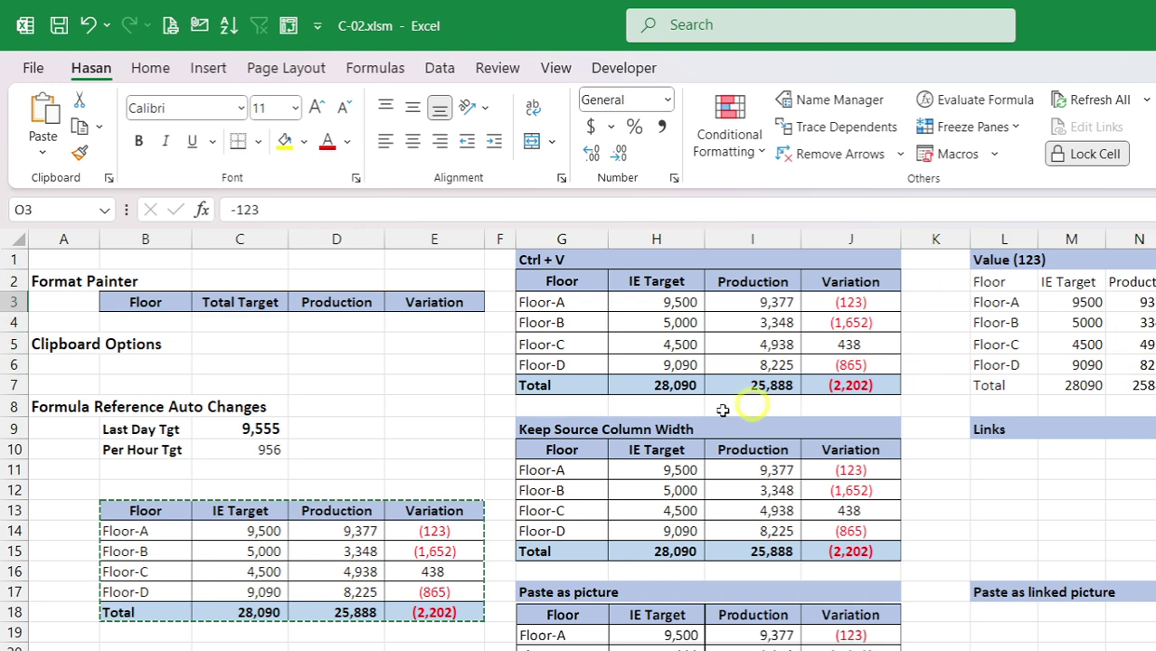
Step: Compare the source Variation formulas in E14:E17 with the pasted values in column O, and select the values-only table from L2
{"action": "left_click", "coordinate": [441, 552]}
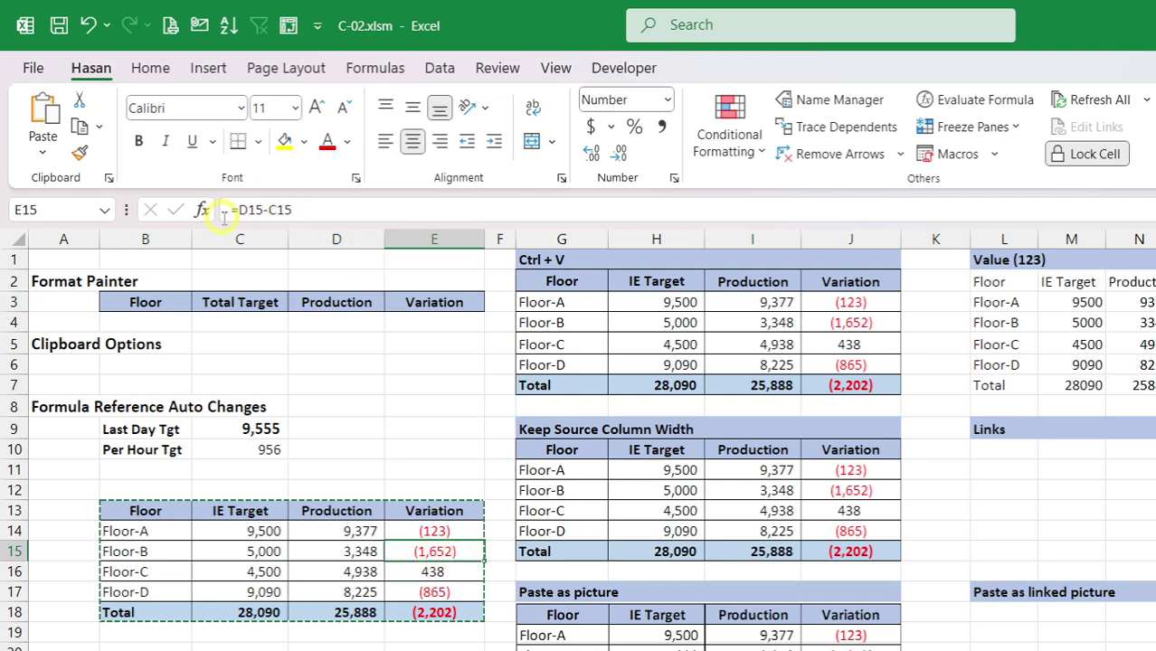
{"action": "left_click", "coordinate": [436, 529]}
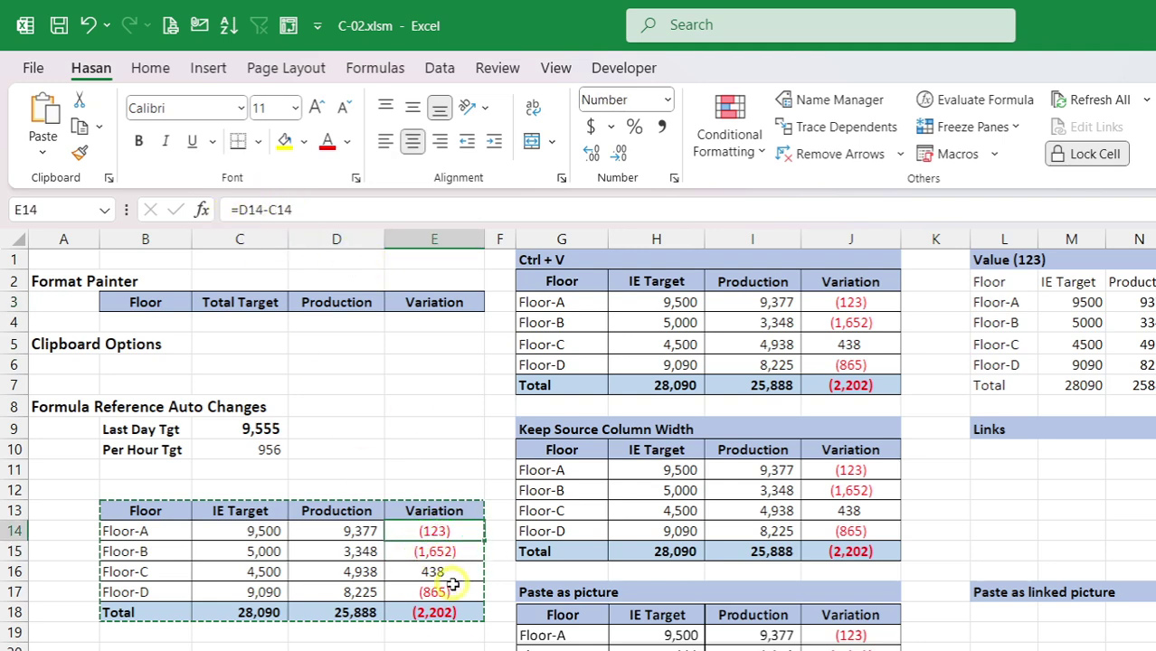
{"action": "left_click", "coordinate": [438, 572]}
{"action": "left_click", "coordinate": [436, 591]}
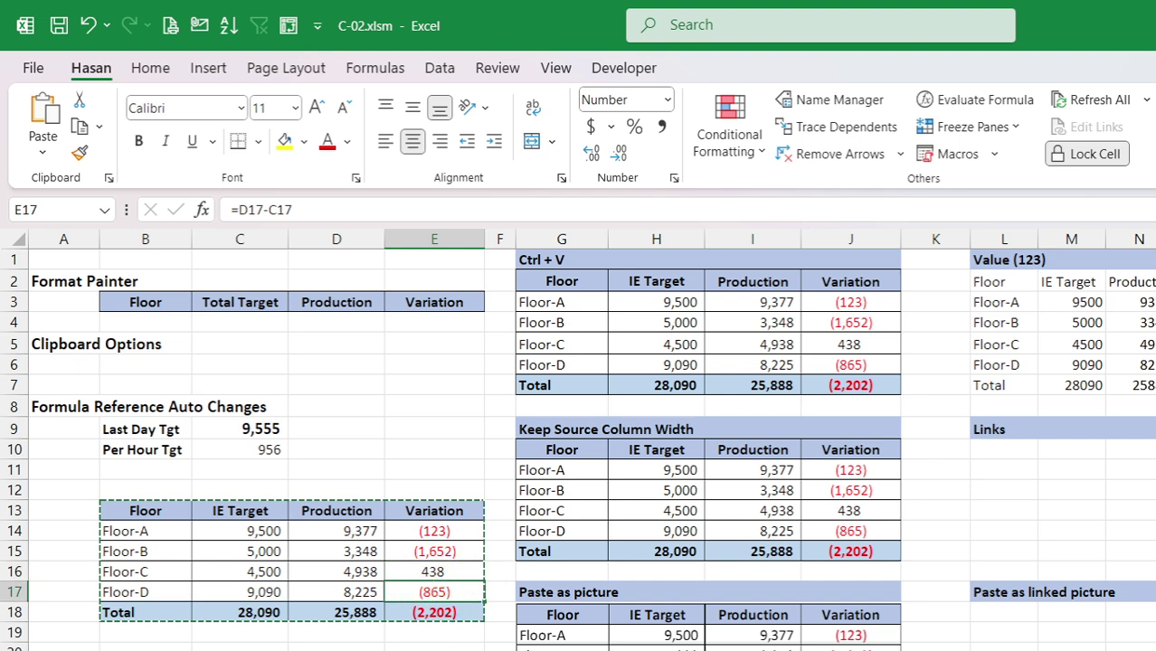
{"action": "left_click", "coordinate": [1154, 302]}
{"action": "left_click", "coordinate": [1155, 323]}
{"action": "left_click", "coordinate": [1155, 366]}
{"action": "left_click", "coordinate": [1154, 385]}
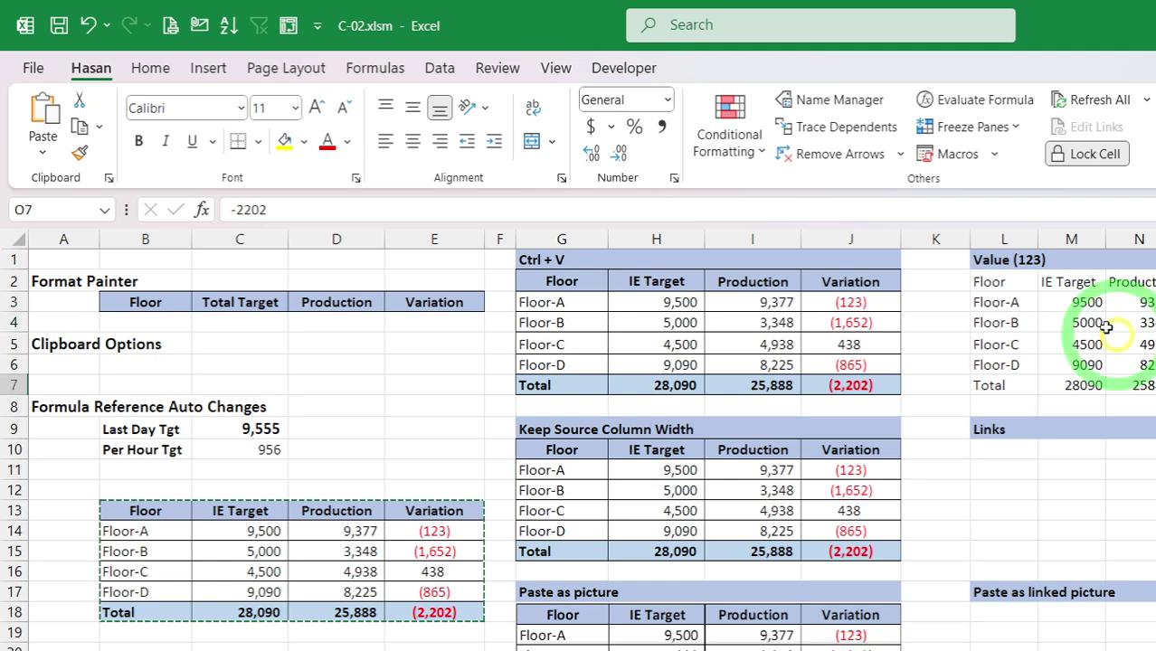
{"action": "left_click_drag", "start_coordinate": [1004, 282], "coordinate": [1154, 385]}
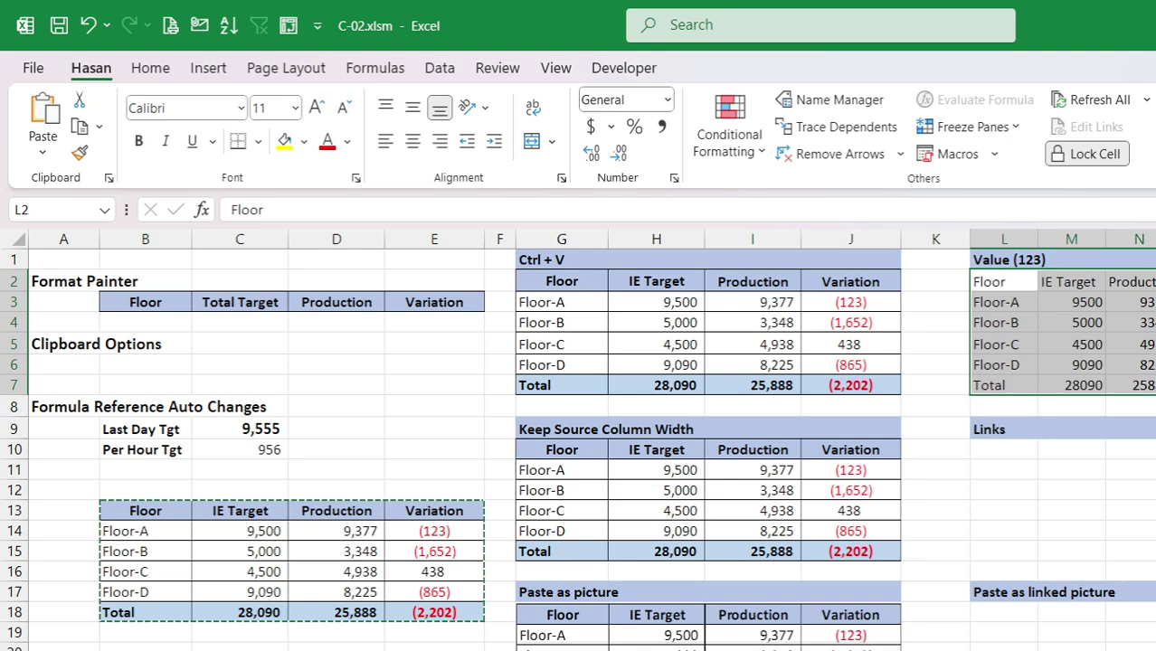
Step: Paste the copied table as links at L10, under the "Links" heading
{"action": "left_click", "coordinate": [1004, 448]}
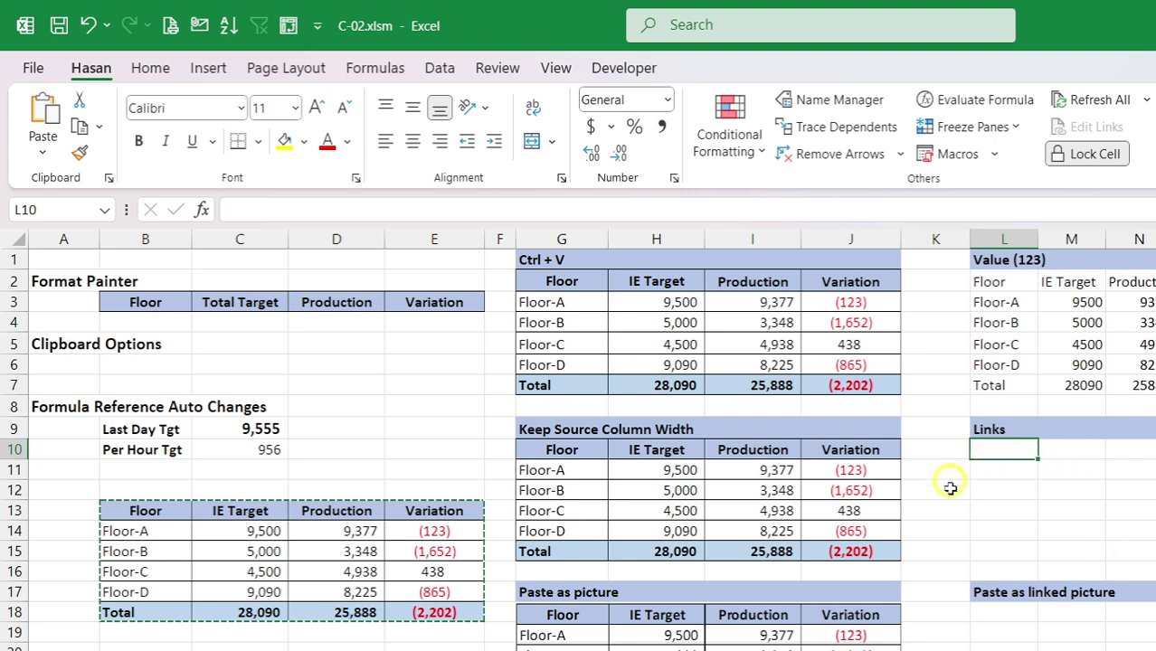
{"action": "right_click", "coordinate": [1013, 448]}
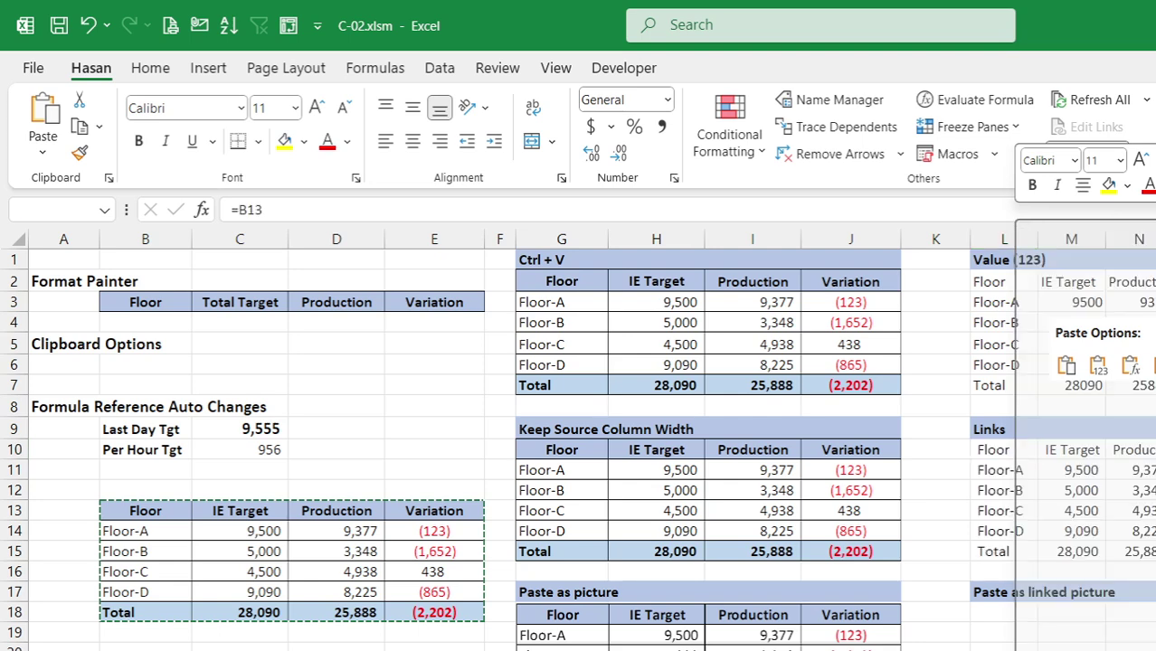
{"action": "left_click", "coordinate": [1154, 365]}
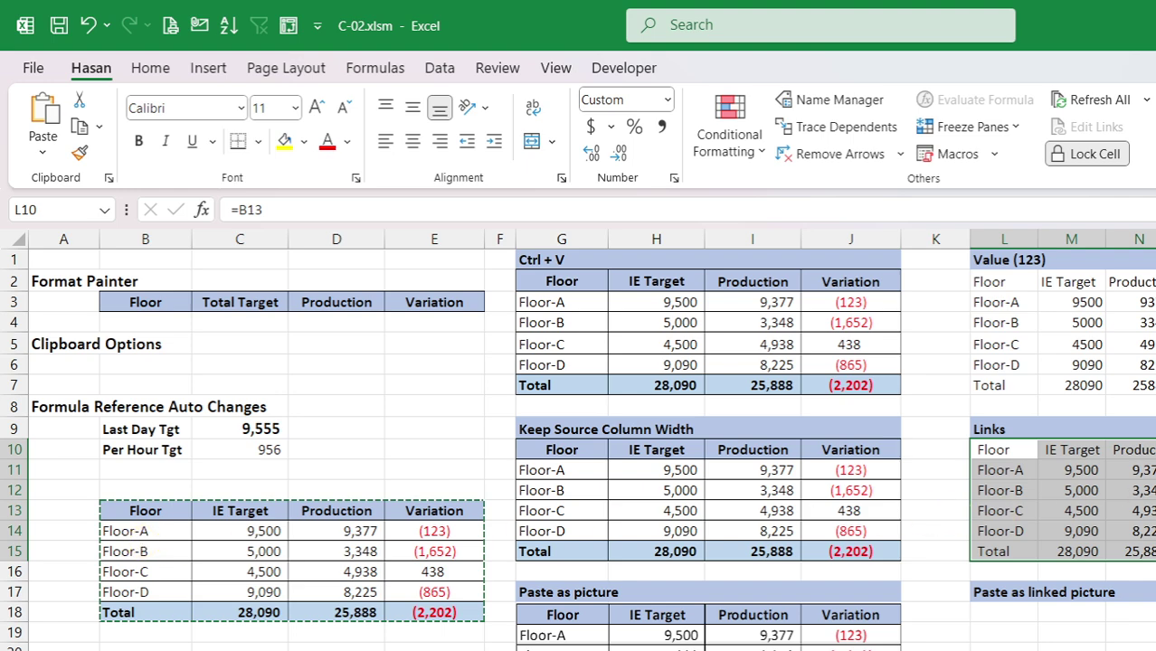
Step: Inspect the link formulas of the pasted Variation cells O11 and O12, tracing O12's reference back to the source table
{"action": "left_click", "coordinate": [1155, 490]}
{"action": "left_click_drag", "start_coordinate": [990, 449], "coordinate": [1155, 550]}
{"action": "left_click", "coordinate": [1154, 490]}
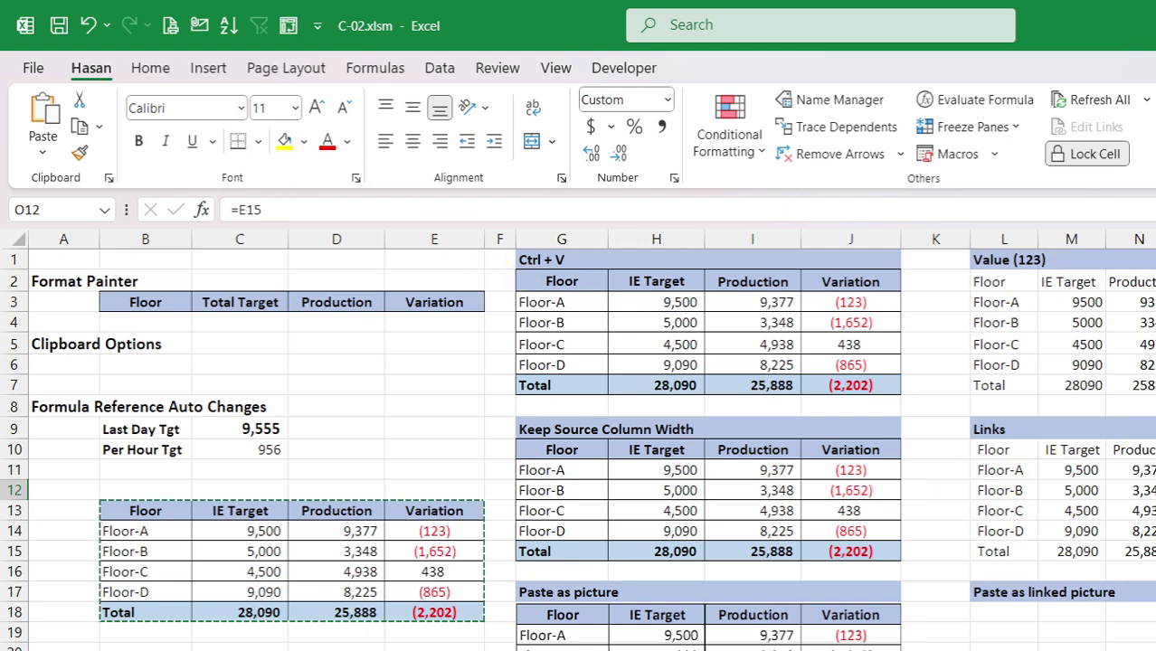
{"action": "left_click", "coordinate": [1154, 470]}
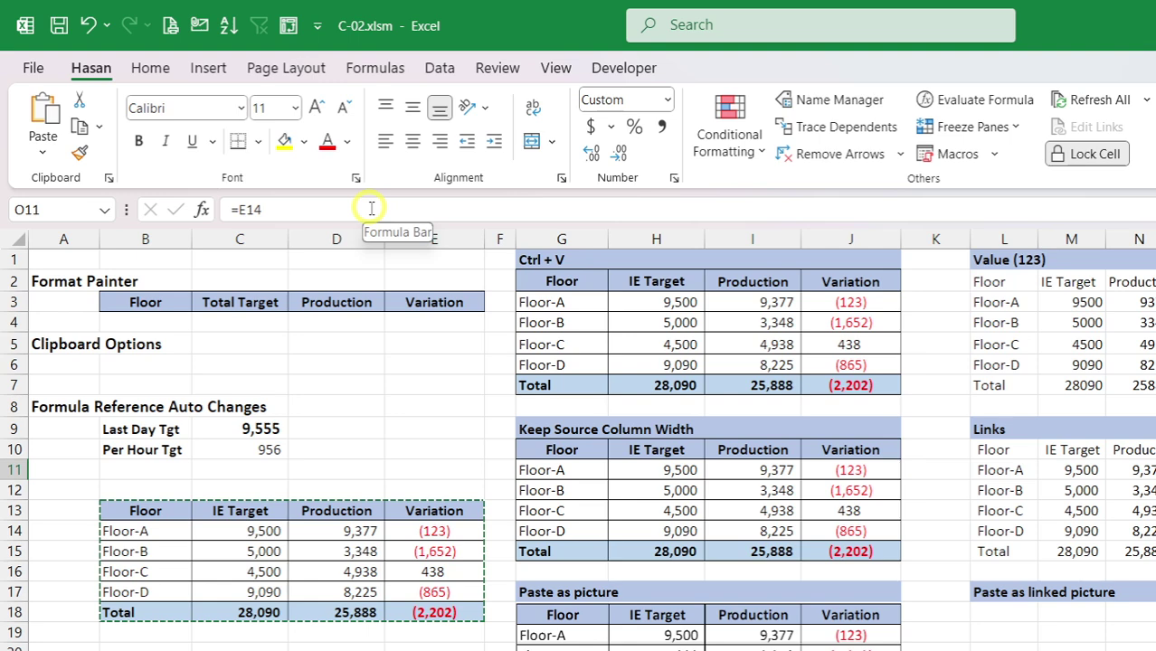
{"action": "key", "text": "Down"}
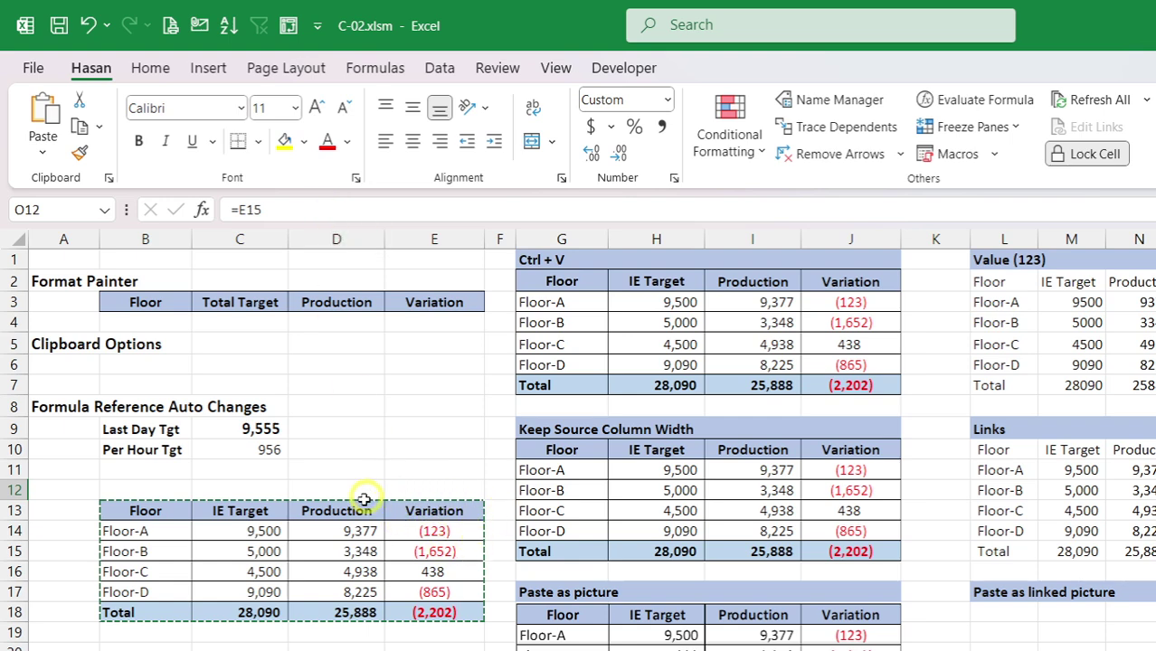
{"action": "left_click", "coordinate": [353, 209]}
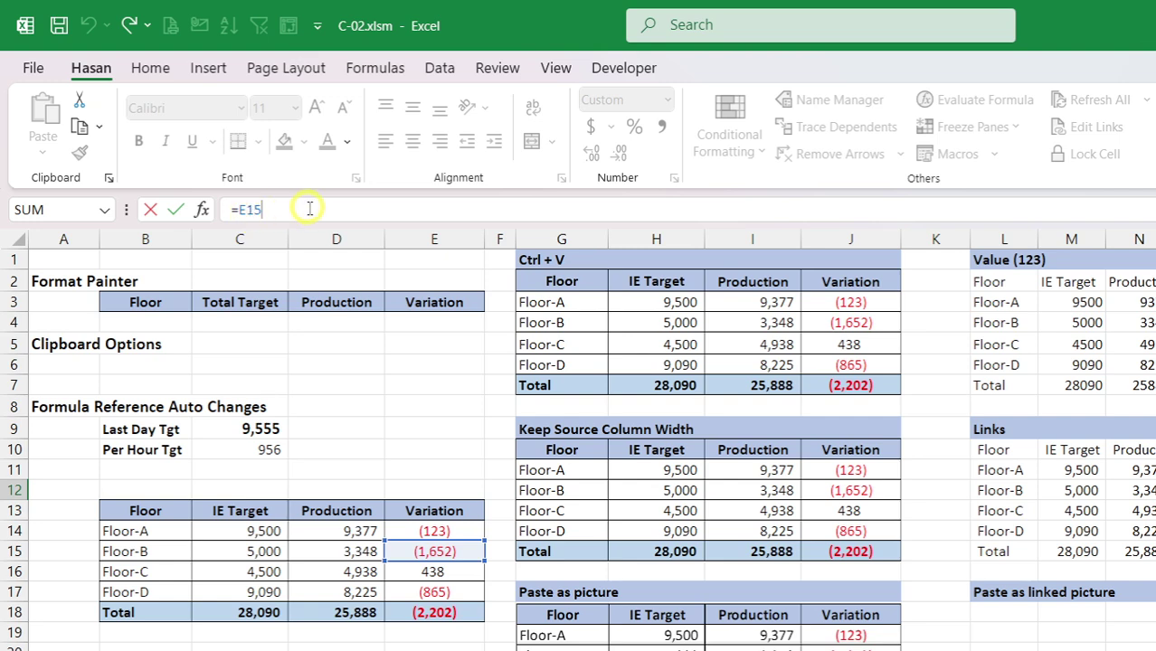
{"action": "key", "text": "Escape"}
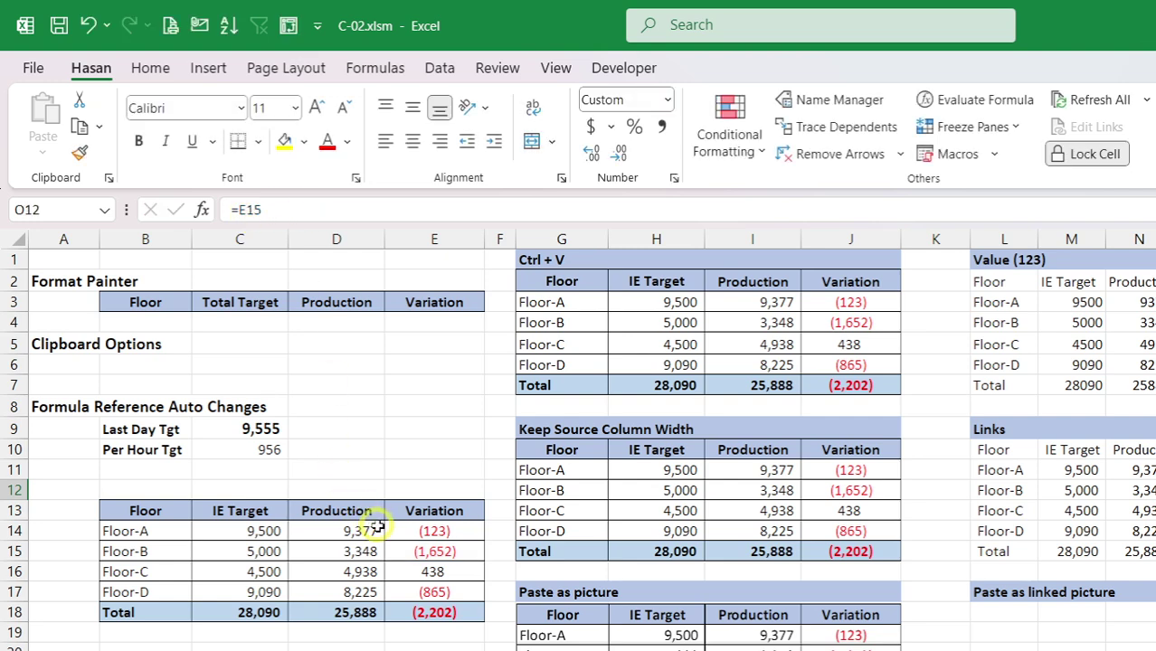
Step: Change the Variation header in cell E13 of the source table to "+/-"
{"action": "left_click", "coordinate": [425, 556]}
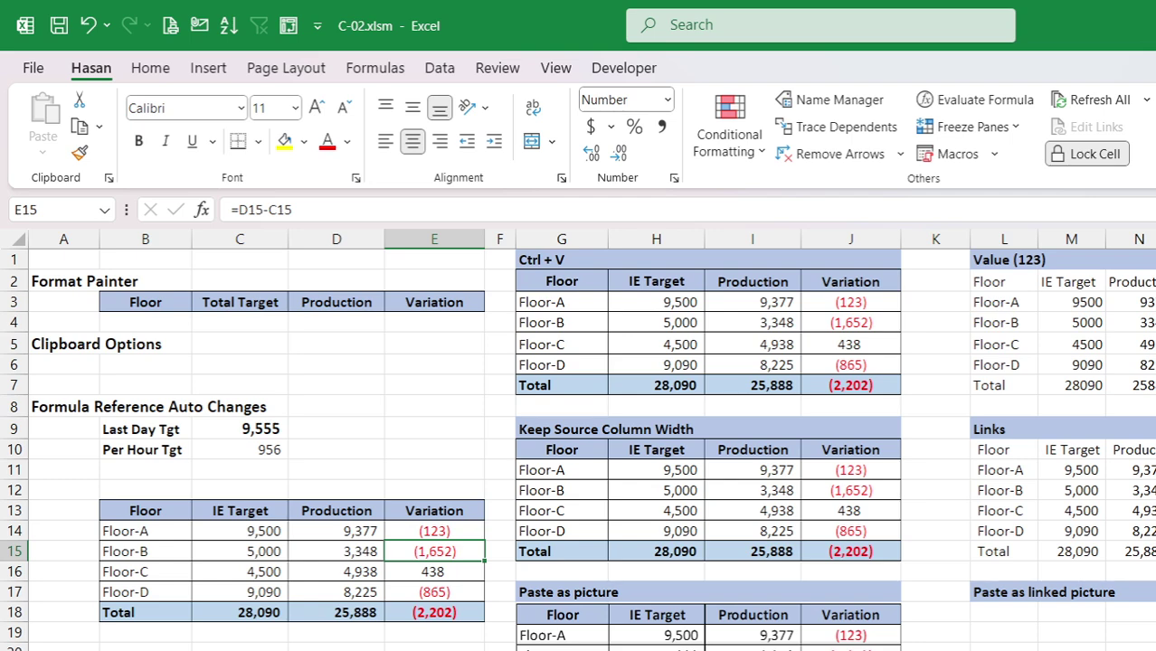
{"action": "left_click", "coordinate": [1155, 490]}
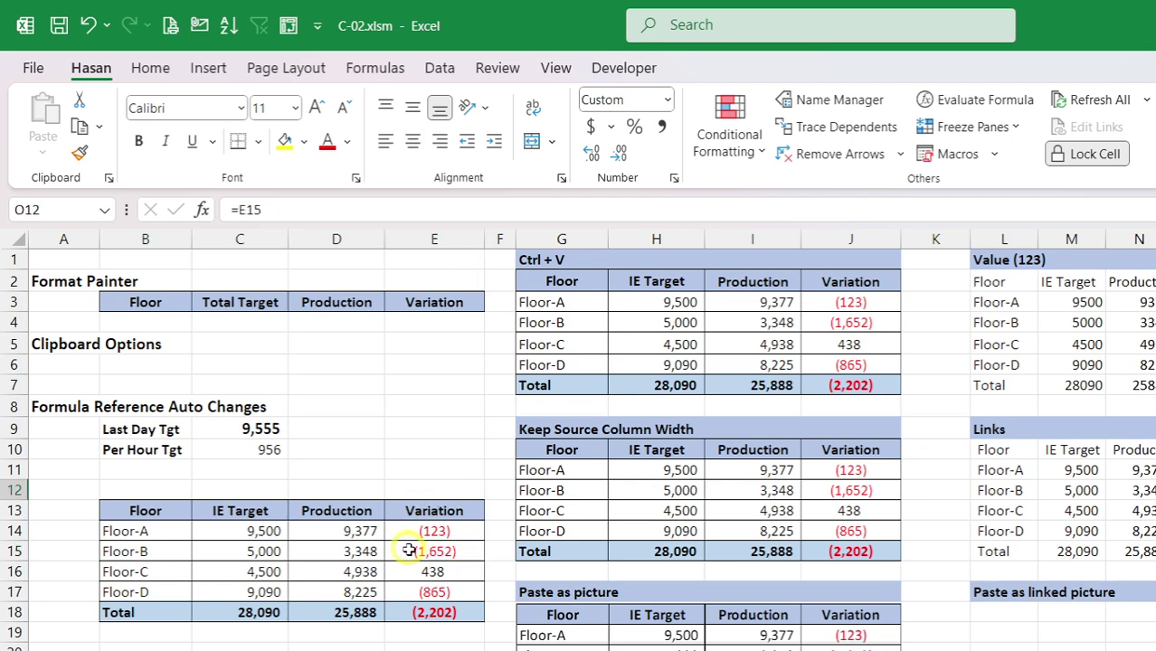
{"action": "left_click", "coordinate": [441, 513]}
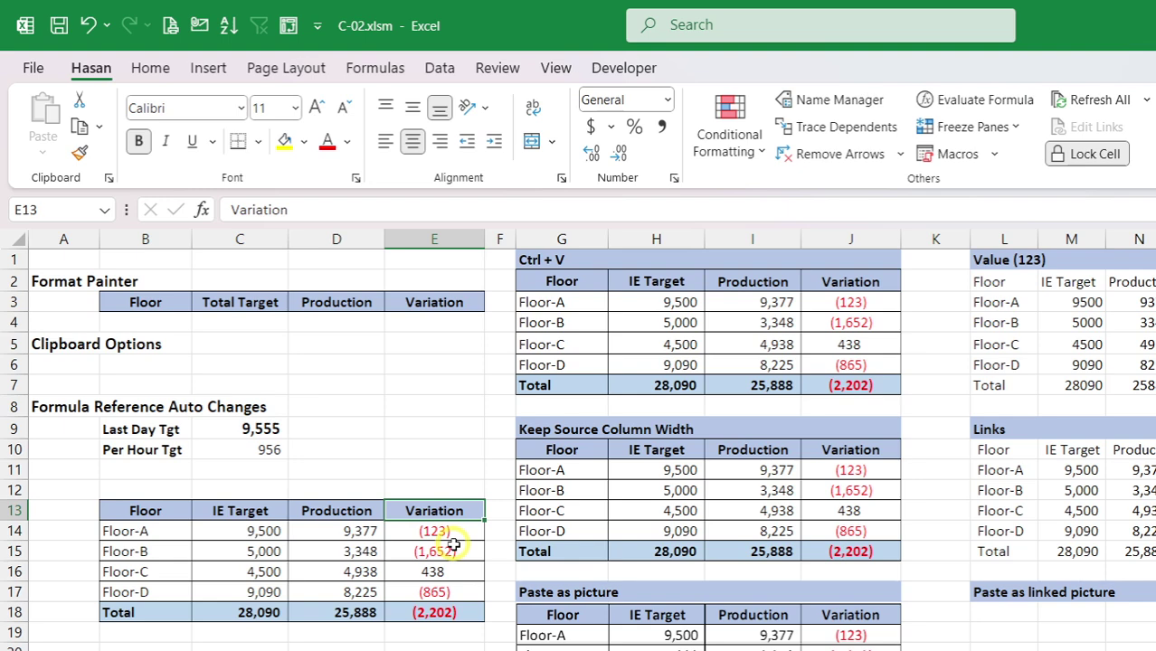
{"action": "type", "text": "'+"}
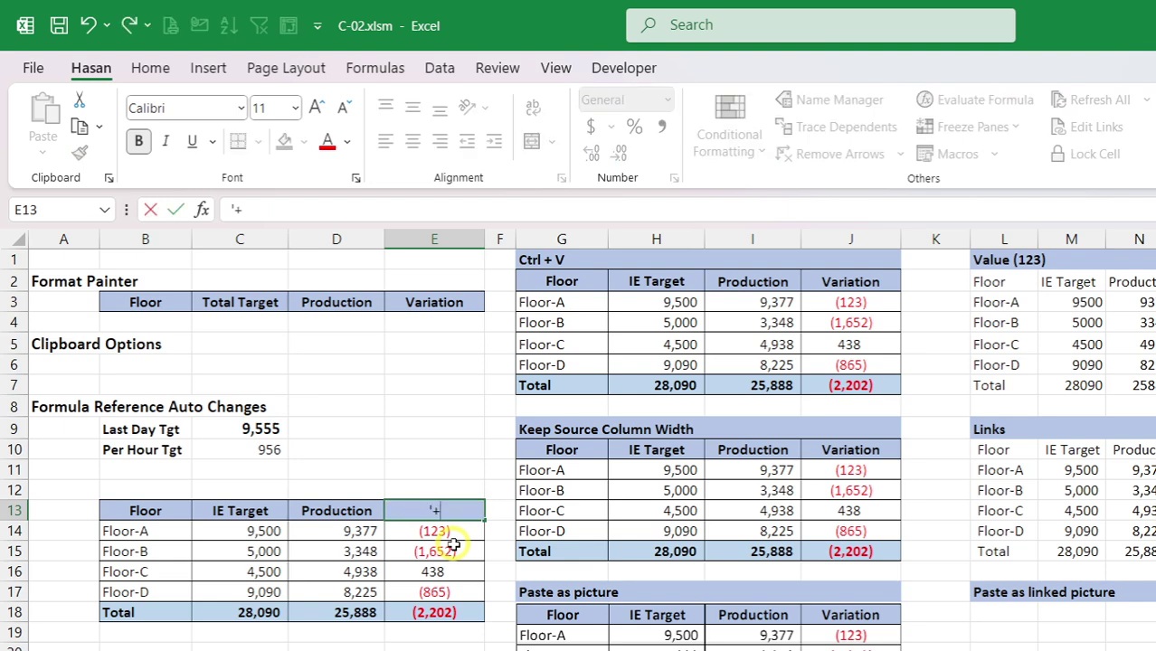
{"action": "type", "text": "/-"}
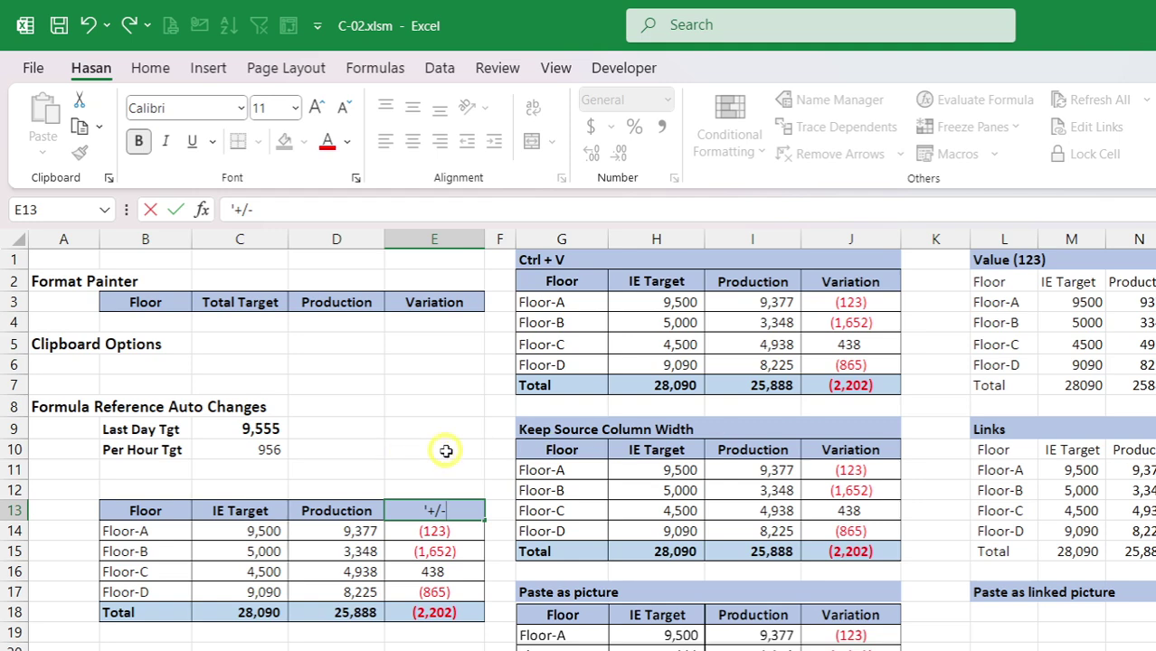
{"action": "key", "text": "Return"}
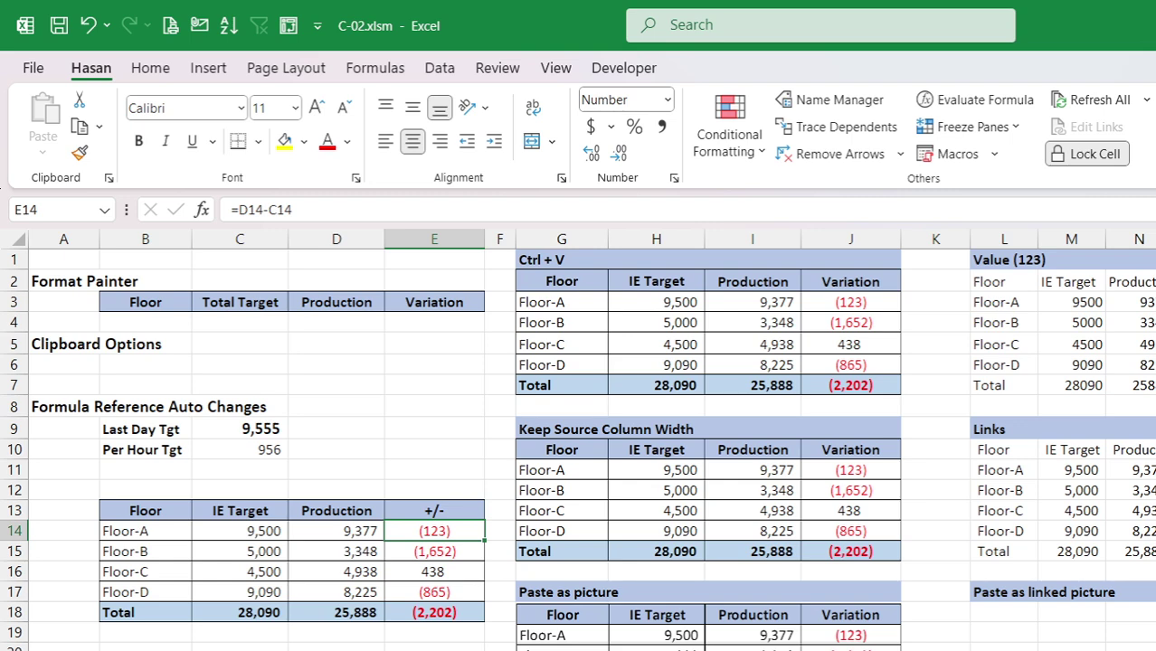
Step: Examine the formula in linked cell O10 and the source header cell it refers to
{"action": "left_click", "coordinate": [1154, 449]}
{"action": "left_click", "coordinate": [282, 208]}
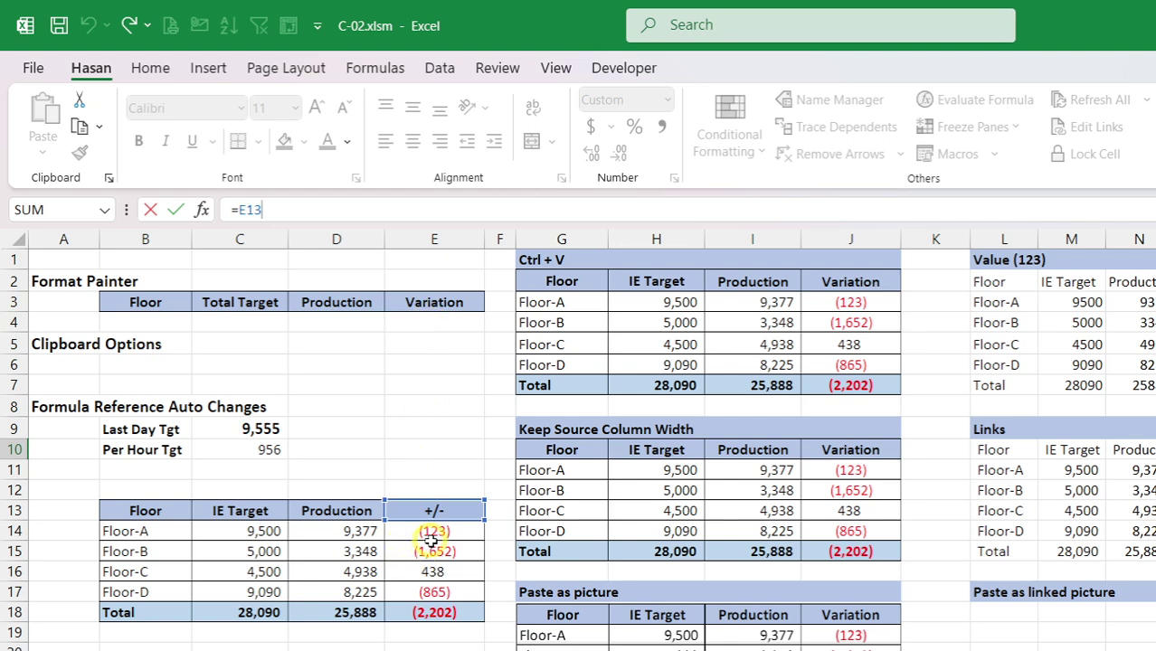
{"action": "double_click", "coordinate": [240, 208]}
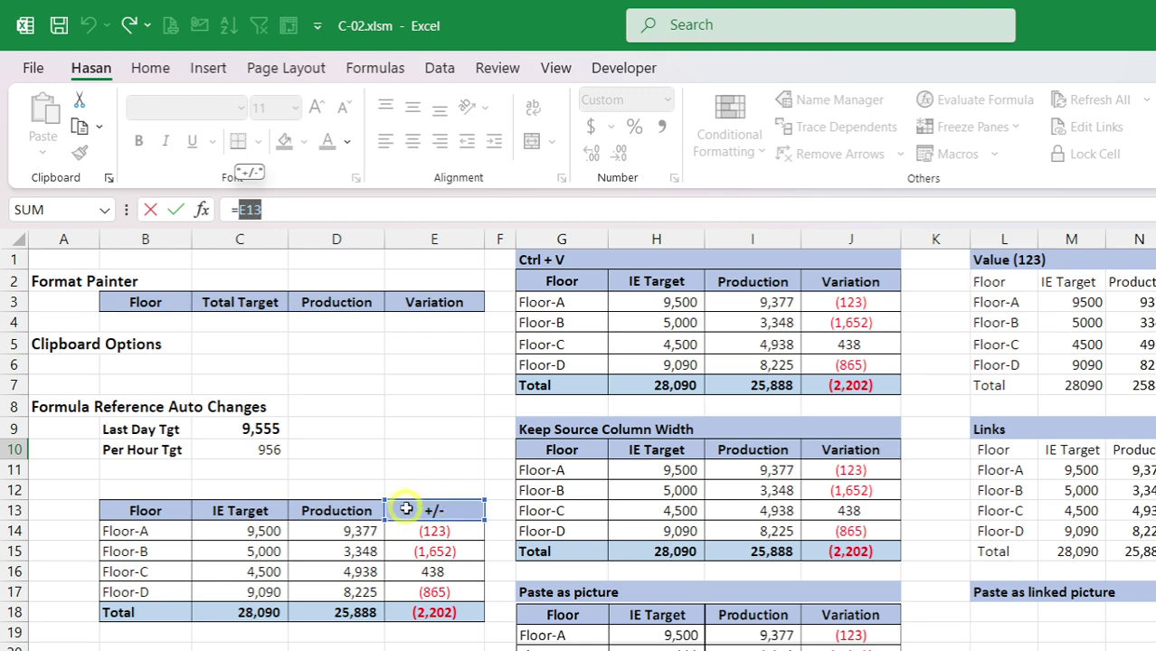
{"action": "key", "text": "Escape"}
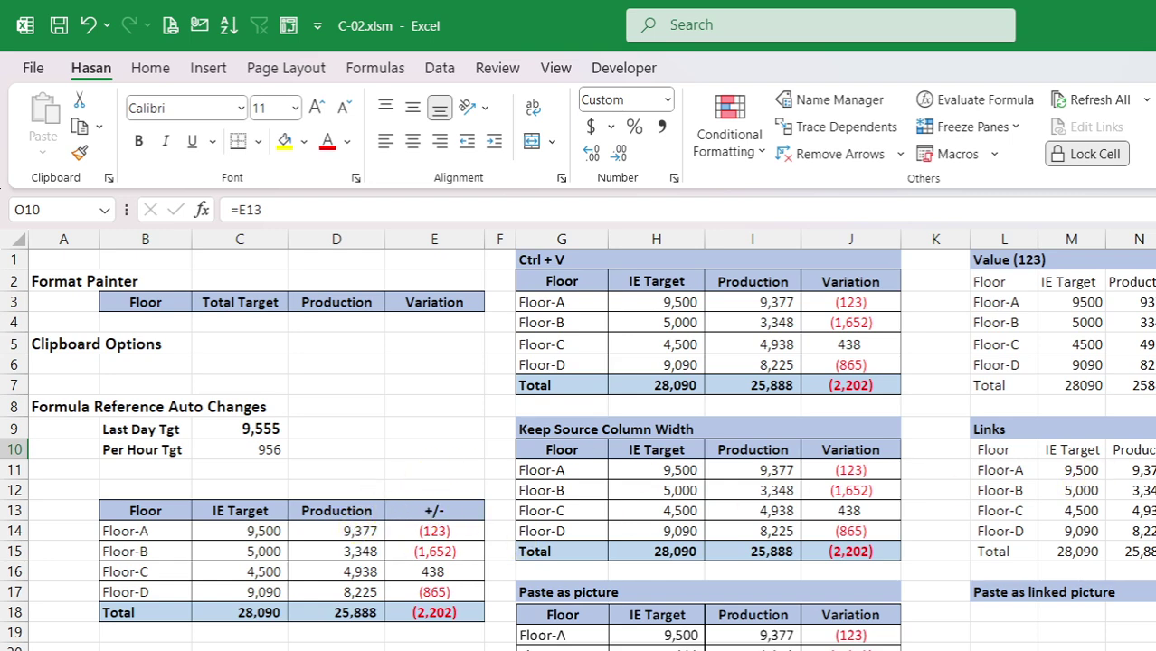
Step: Set Floor-A's Production in cell D14 of the source table to 10000
{"action": "left_click", "coordinate": [336, 549]}
{"action": "left_click", "coordinate": [327, 532]}
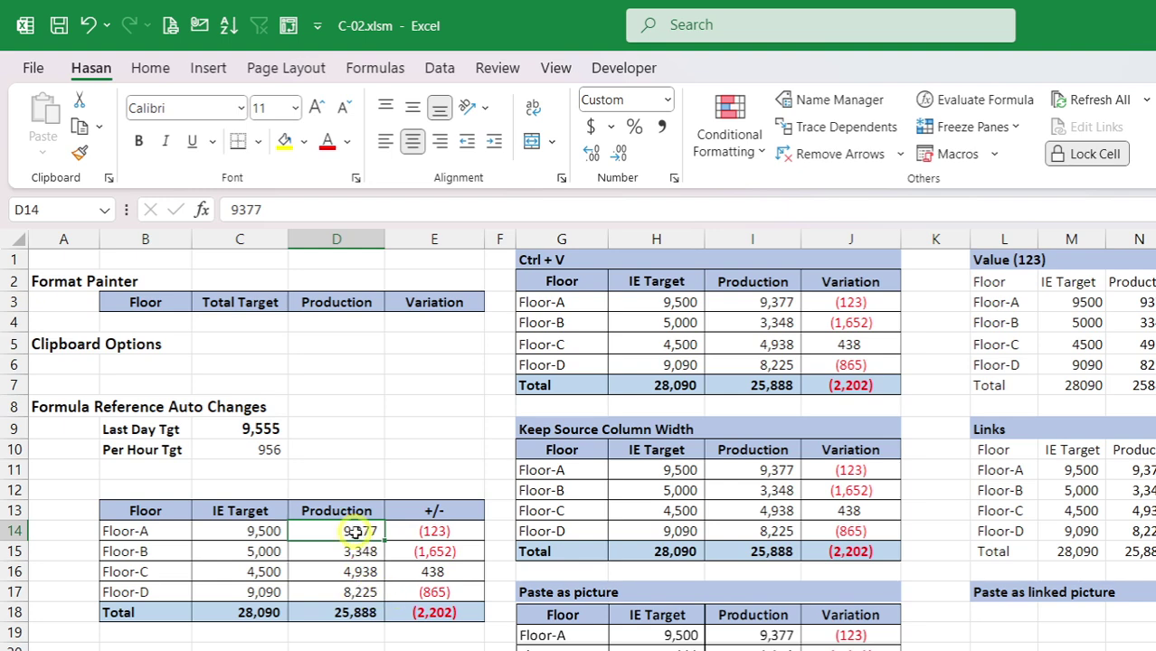
{"action": "type", "text": "10000"}
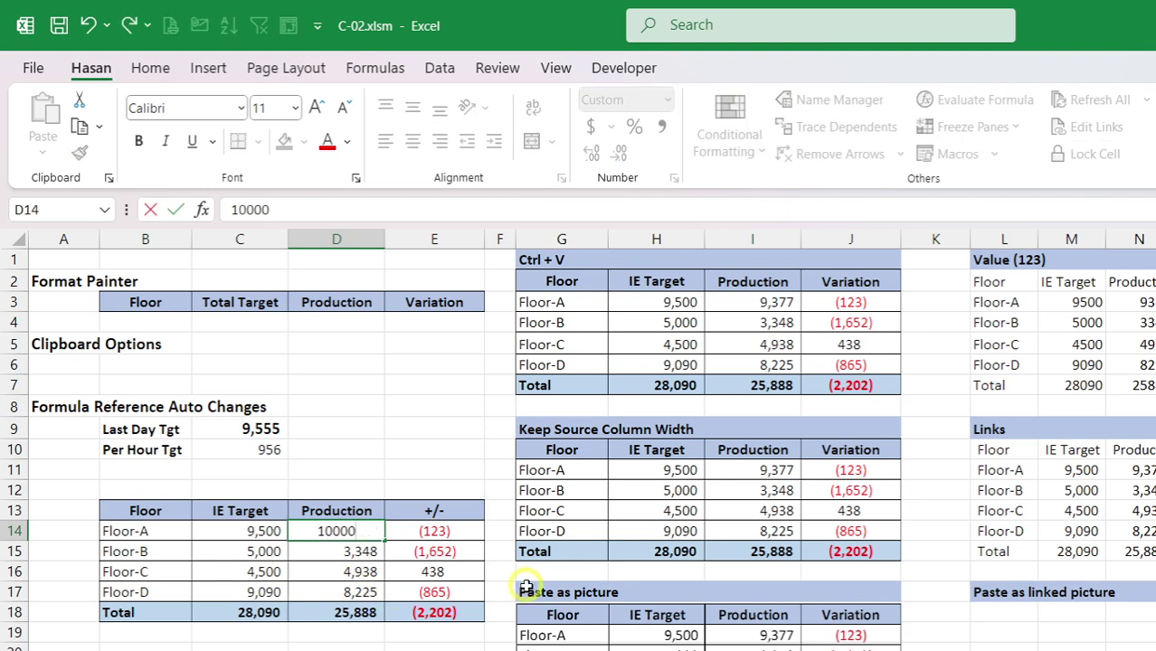
{"action": "key", "text": "Return"}
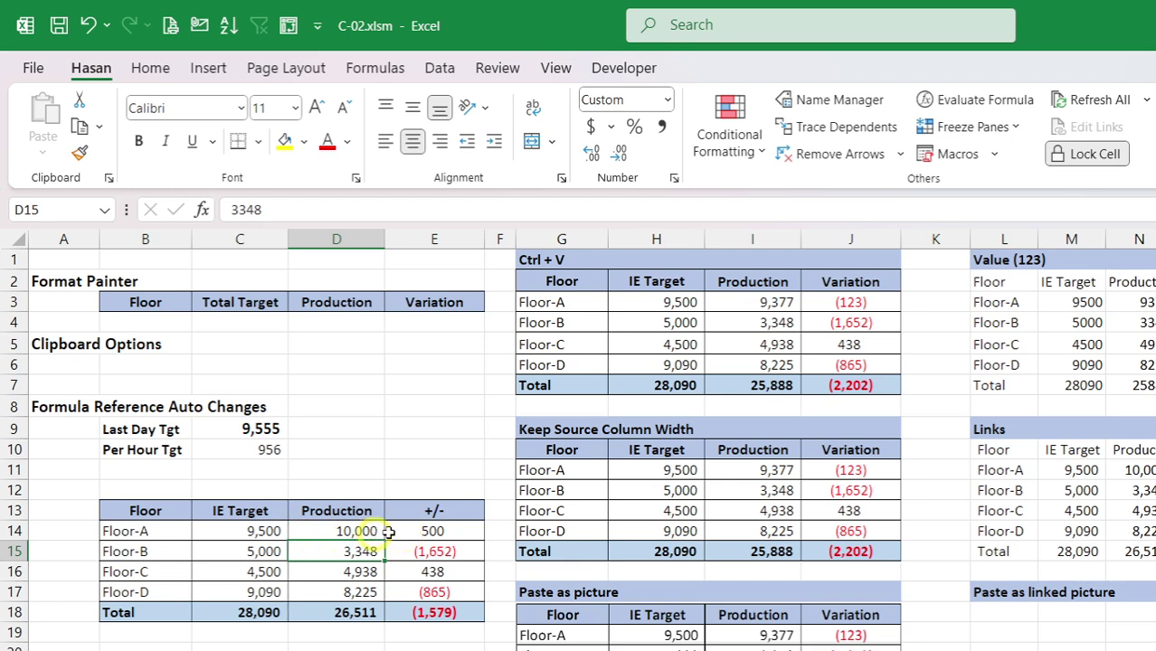
Step: Examine Floor-A's subtraction formula in E14 and the linked formula in O11 that refers to it
{"action": "left_click", "coordinate": [431, 531]}
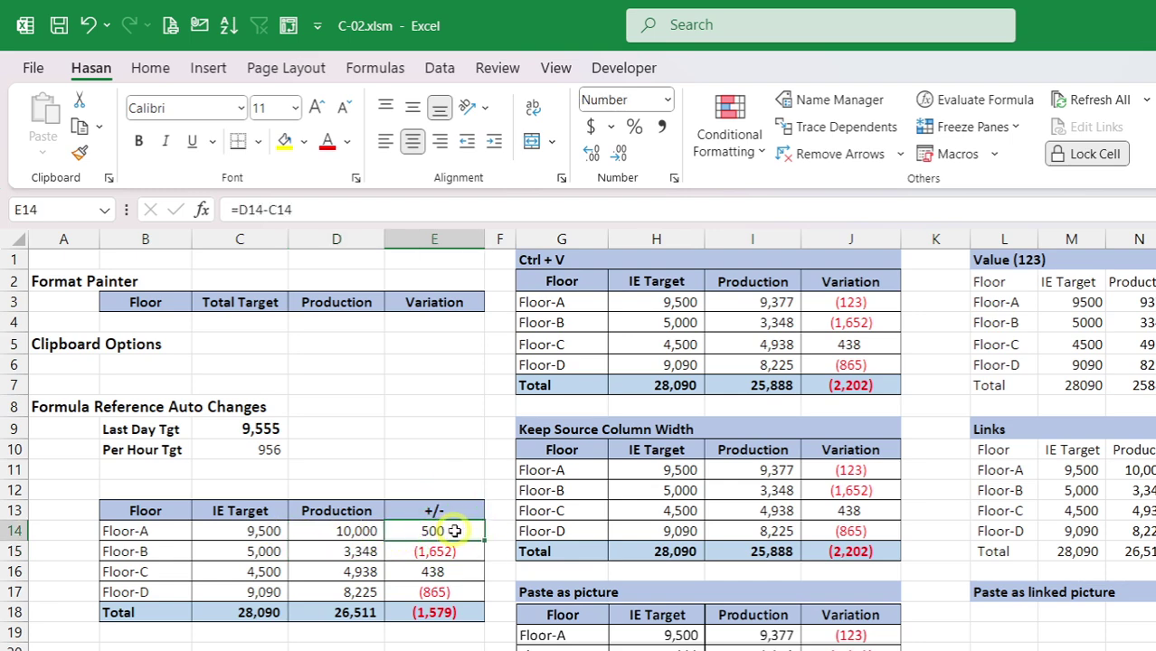
{"action": "left_click", "coordinate": [262, 532]}
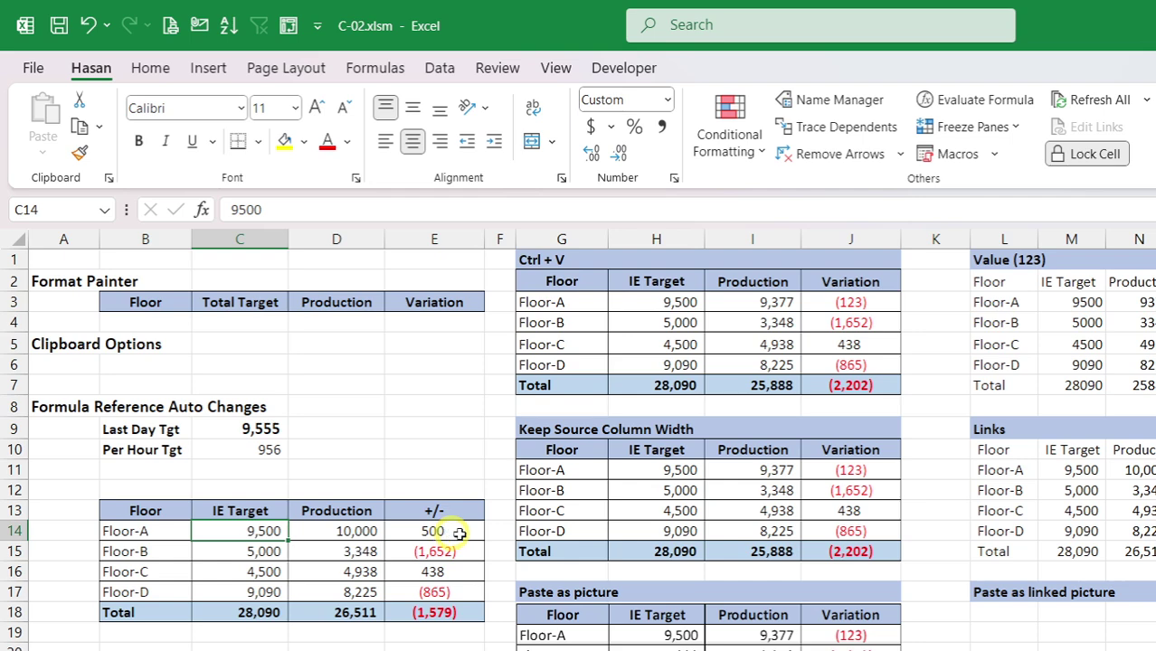
{"action": "left_click", "coordinate": [416, 531]}
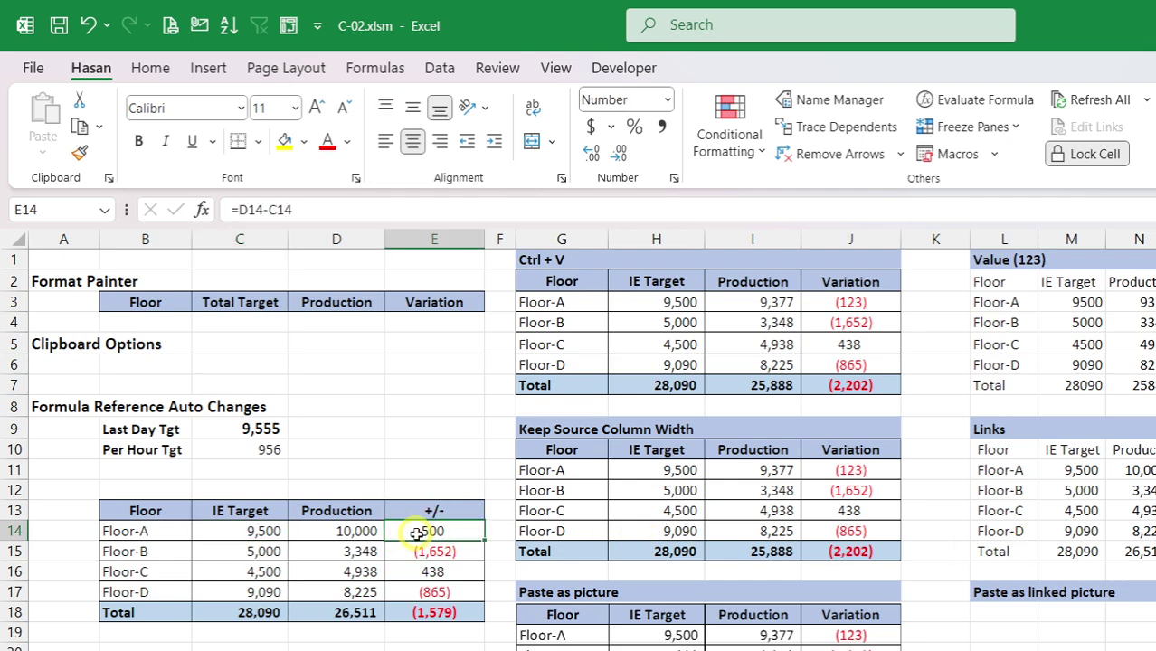
{"action": "left_click", "coordinate": [334, 206]}
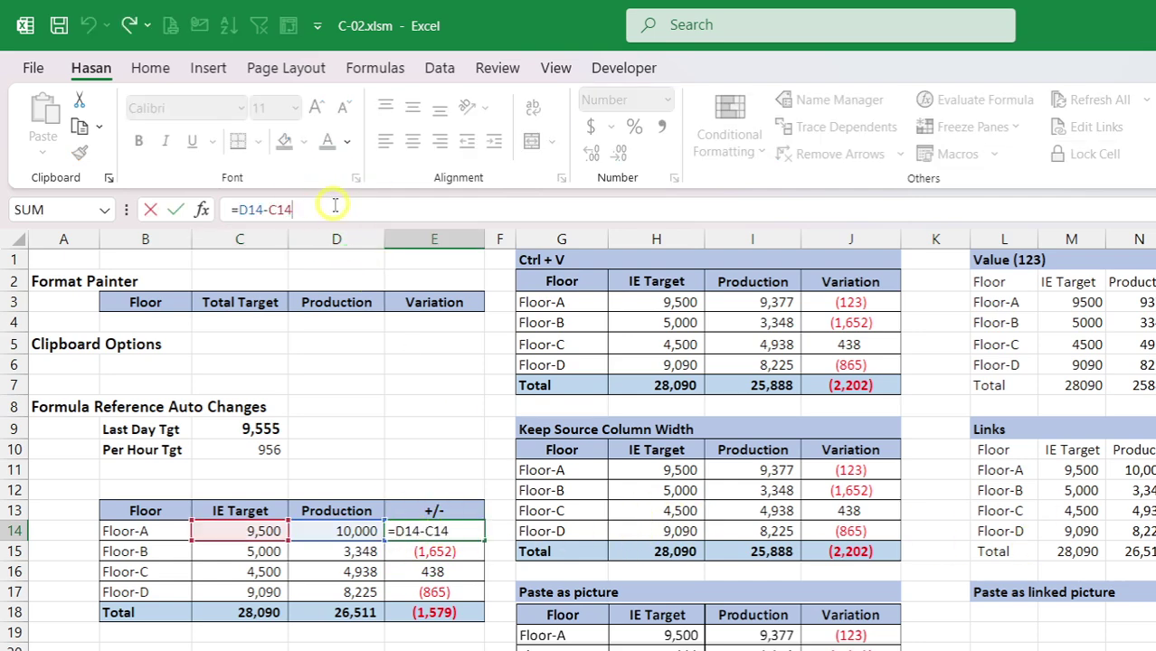
{"action": "key", "text": "Escape"}
{"action": "left_click", "coordinate": [1154, 471]}
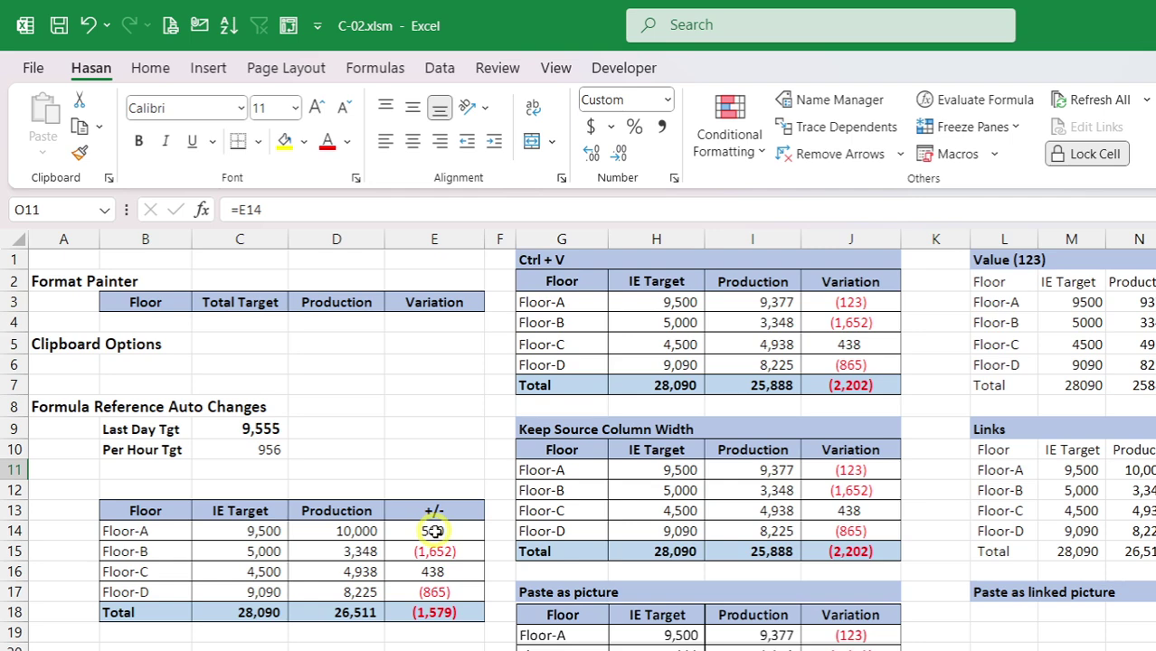
Step: Overwrite the formula in E14 with a name as text, and undo that entry and the Floor-A Production change
{"action": "left_click", "coordinate": [434, 531]}
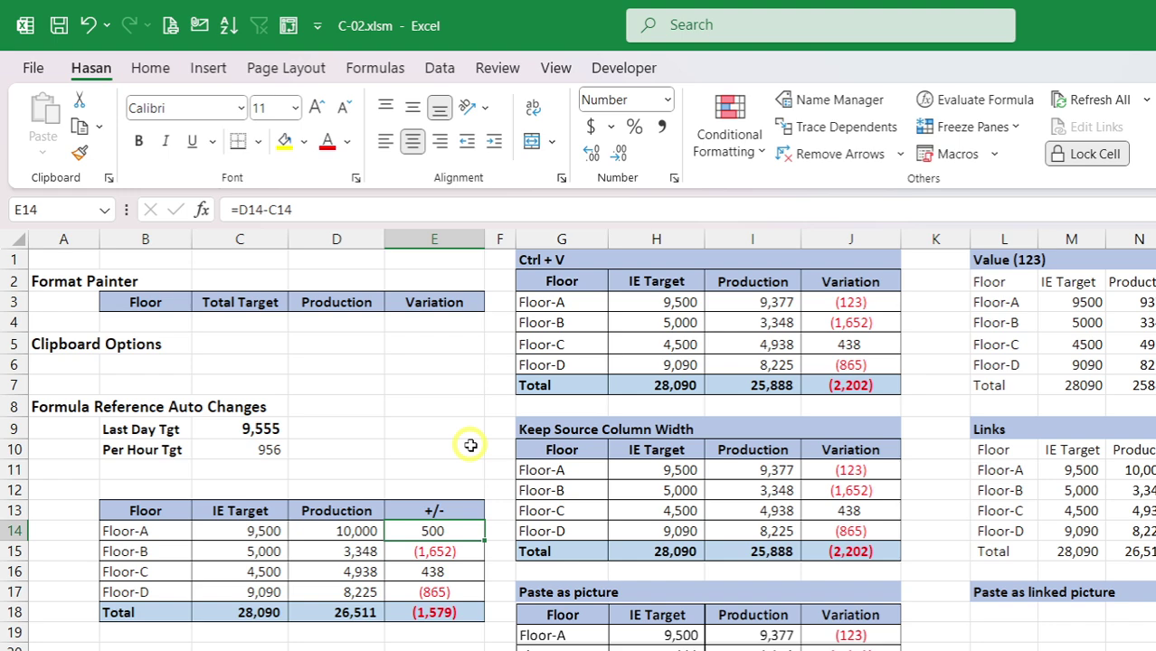
{"action": "type", "text": "hasan"}
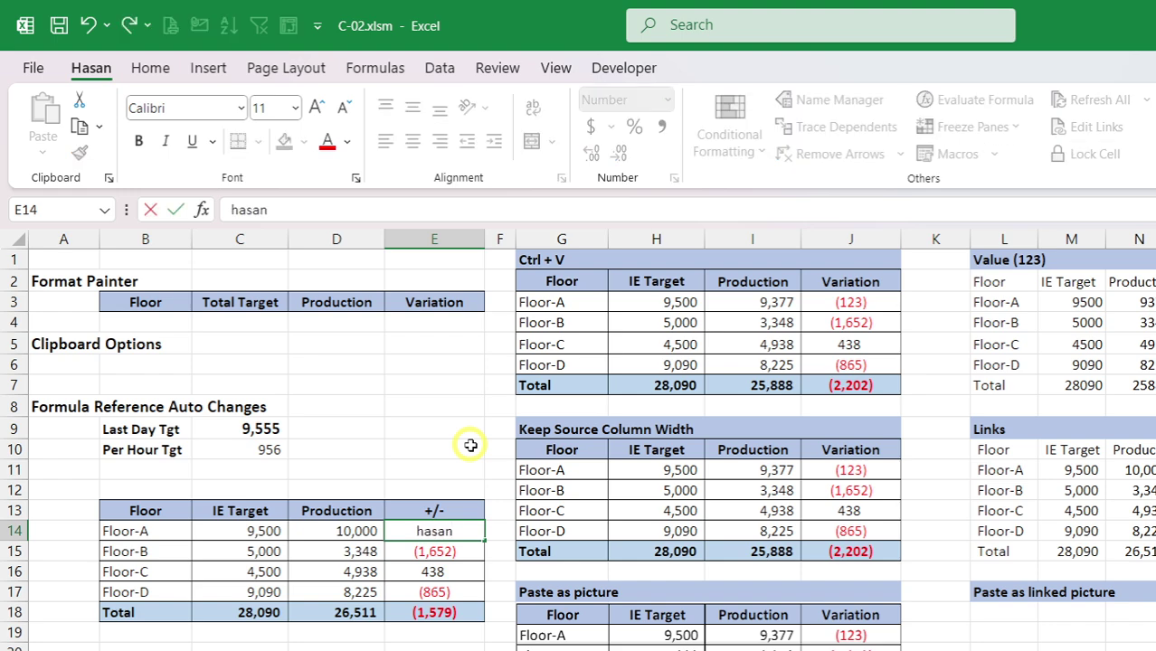
{"action": "key", "text": "Return"}
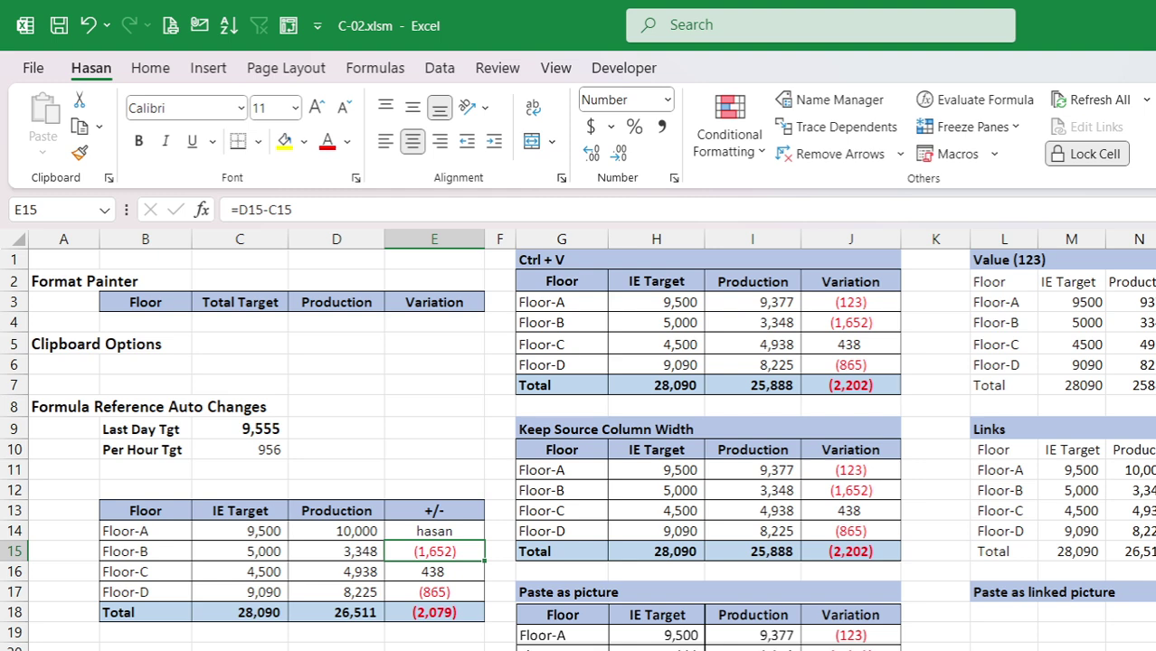
{"action": "key", "text": "ctrl+z"}
{"action": "key", "text": "ctrl+z"}
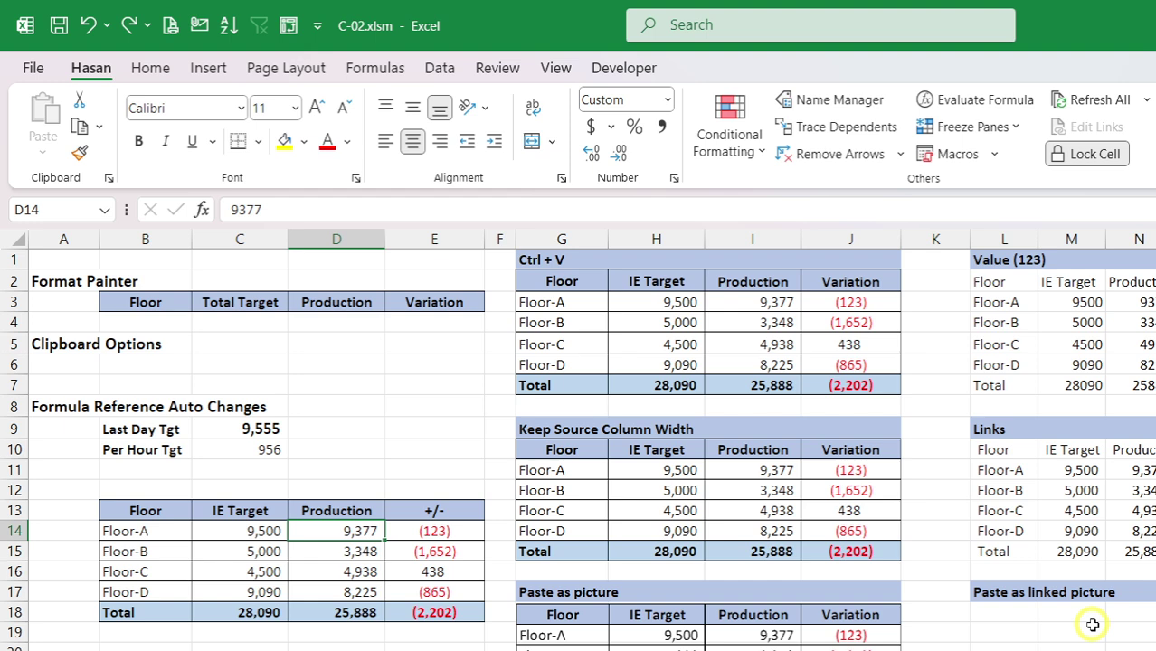
Step: Copy the source table B13:E18 and paste it as a linked picture at L18 under the "Paste as linked picture" heading
{"action": "left_click_drag", "start_coordinate": [118, 511], "coordinate": [445, 608]}
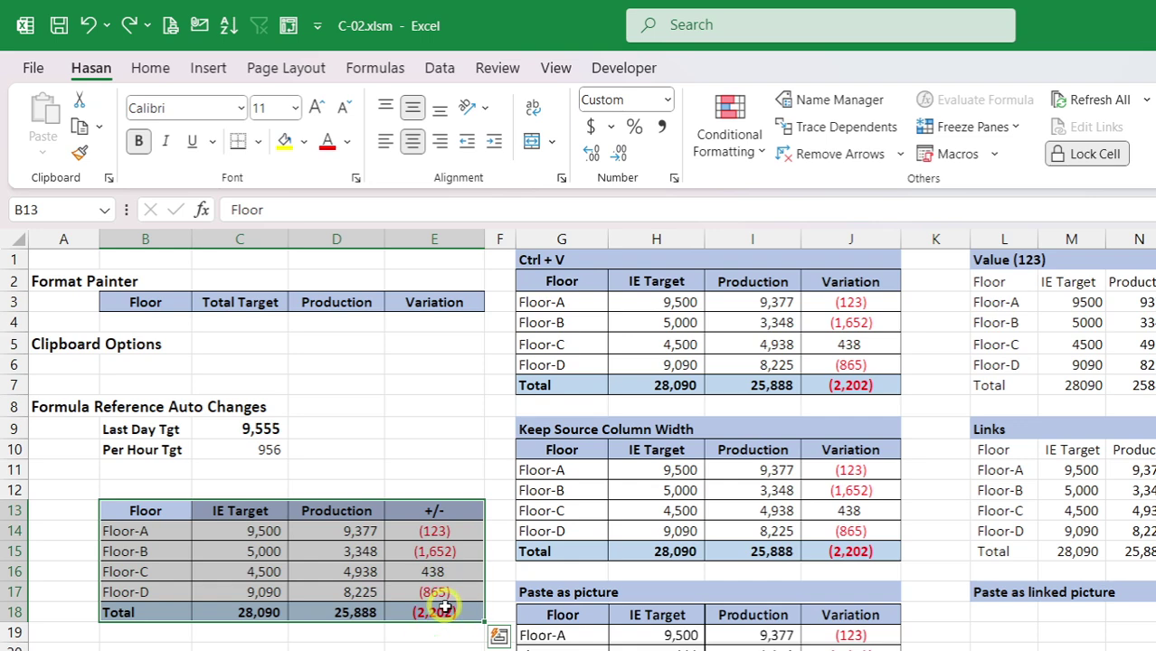
{"action": "key", "text": "ctrl+c"}
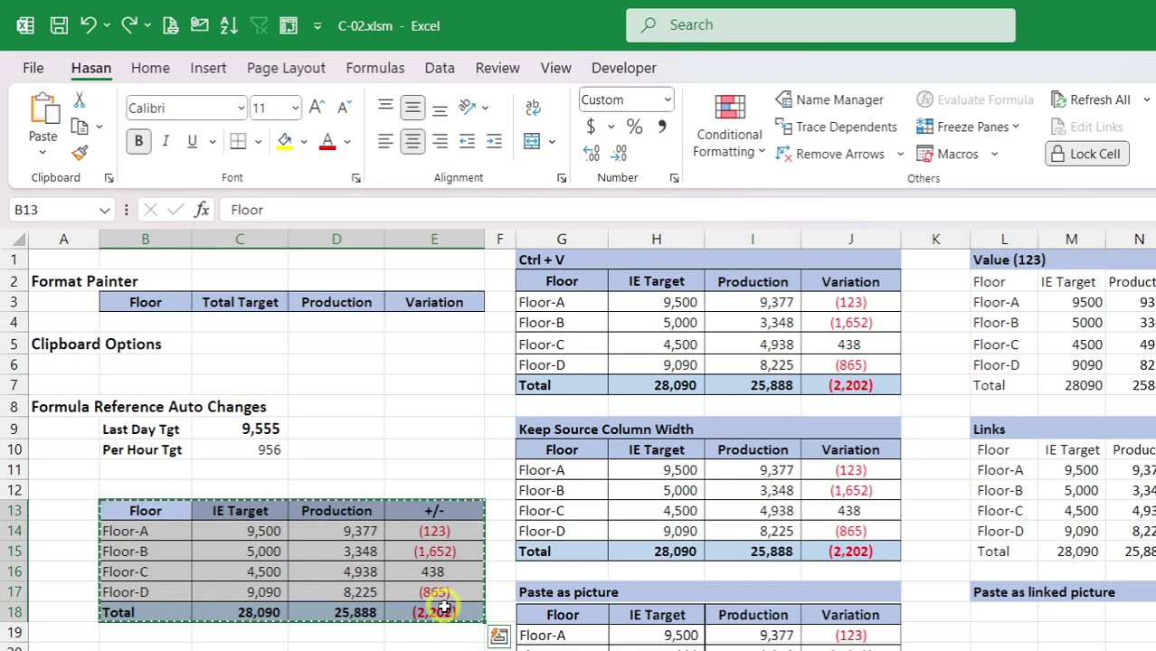
{"action": "left_click", "coordinate": [1002, 613]}
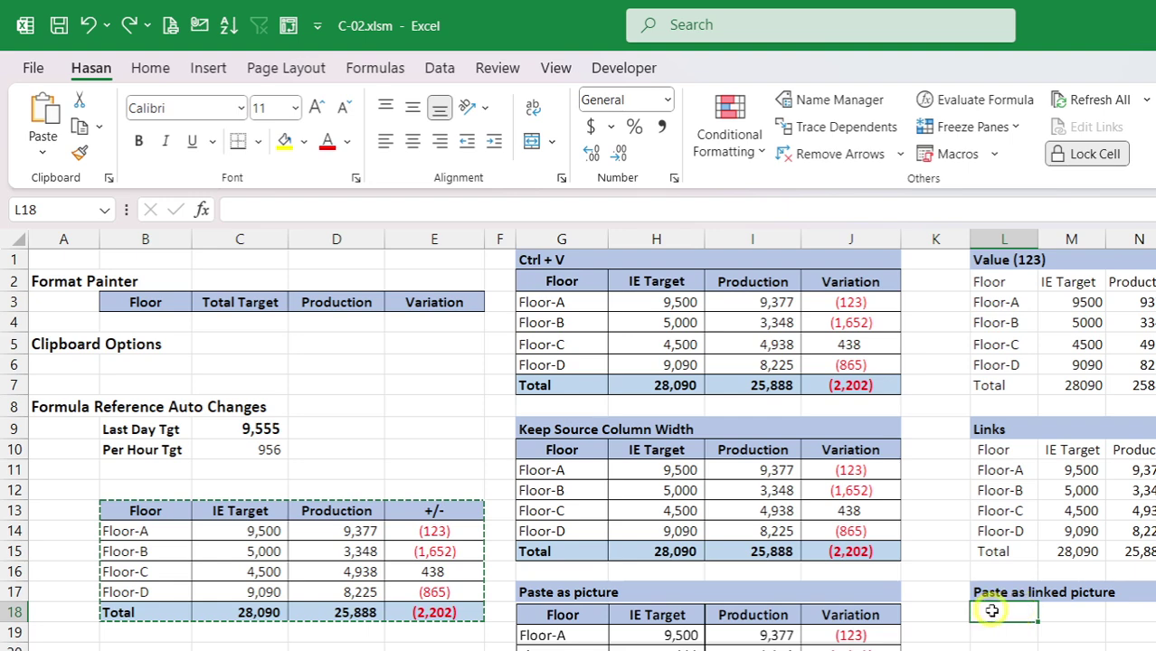
{"action": "right_click", "coordinate": [992, 611]}
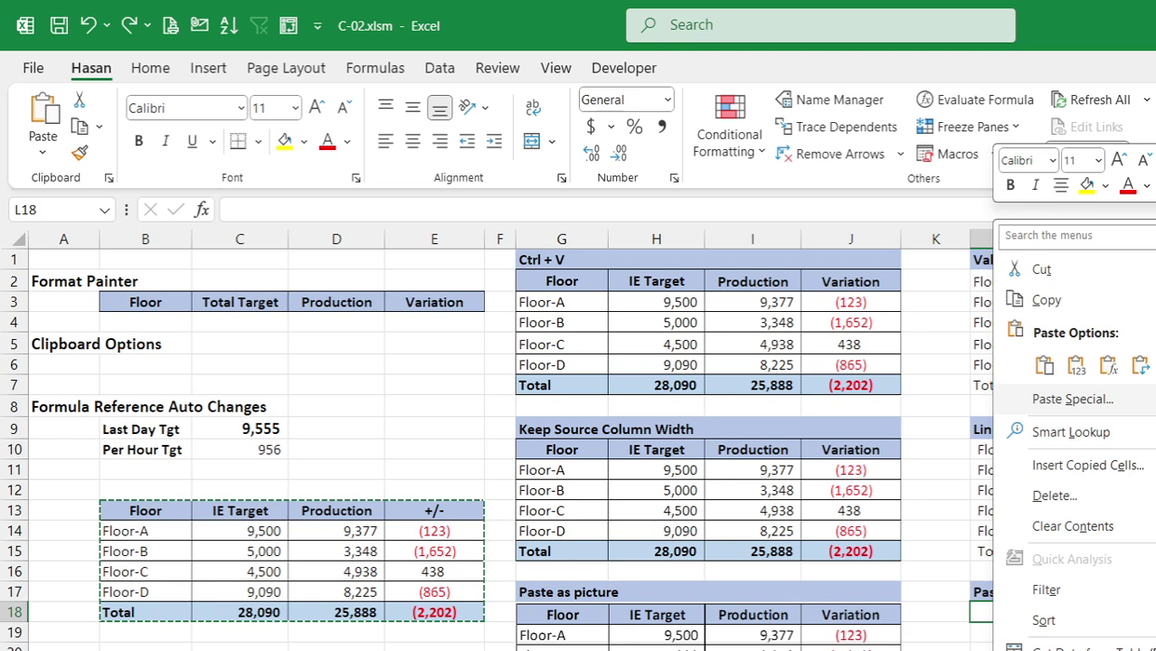
{"action": "left_click", "coordinate": [1154, 575]}
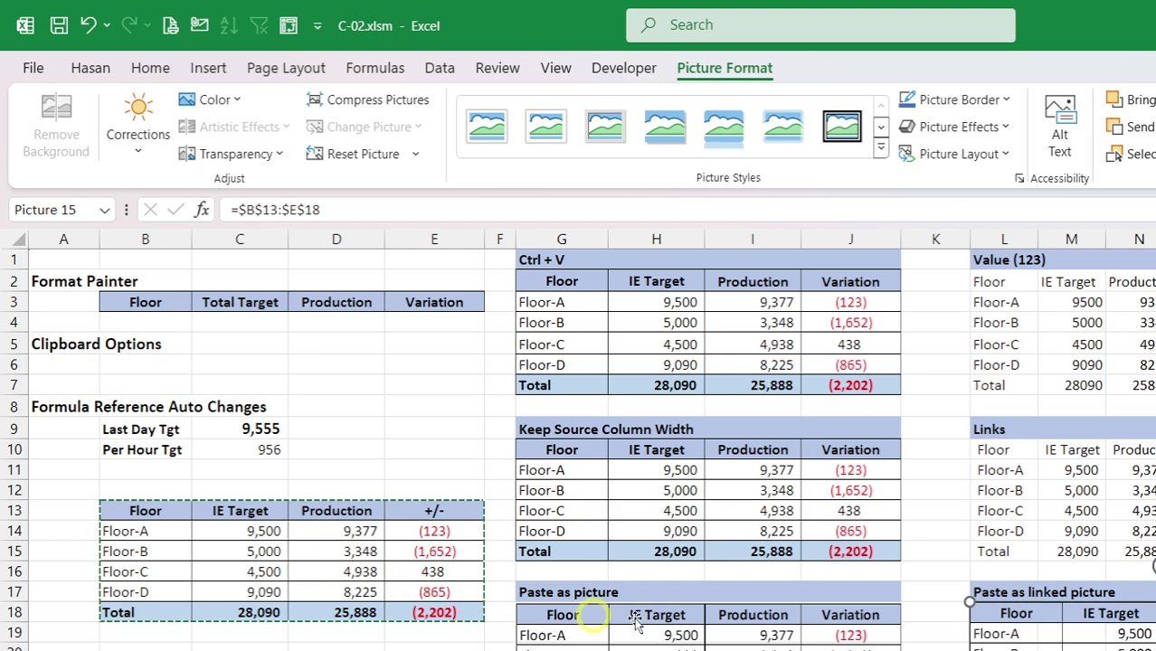
Step: Compare the references of the static and linked pictures, and nudge the linked picture slightly down under its heading
{"action": "left_click", "coordinate": [805, 633]}
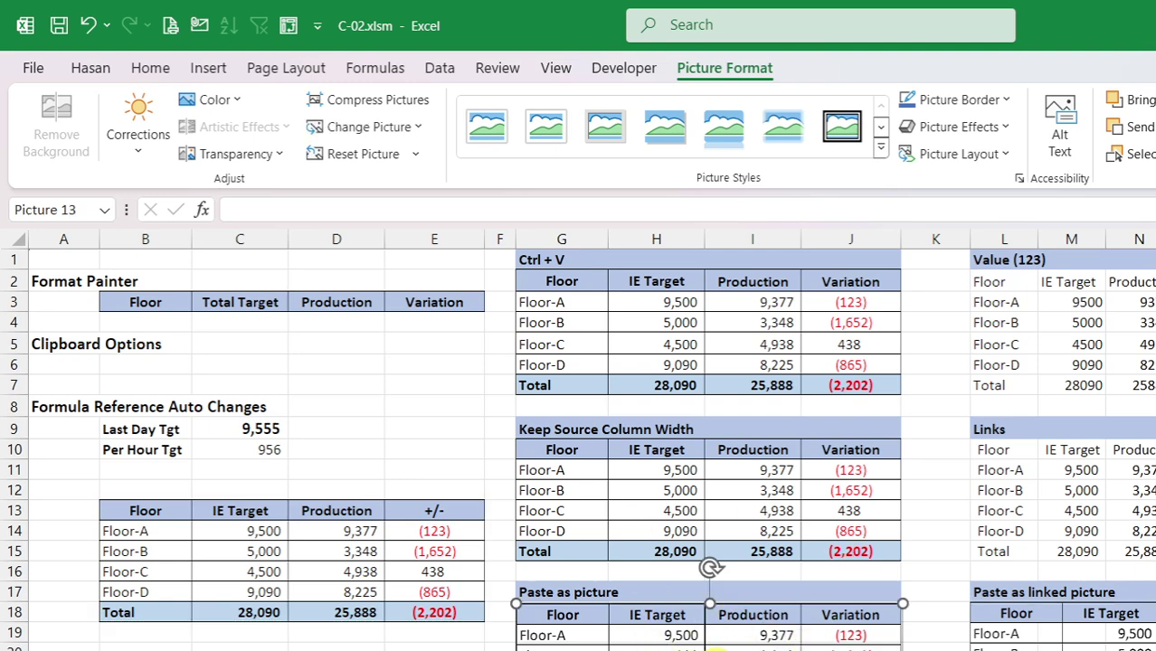
{"action": "left_click", "coordinate": [1085, 633]}
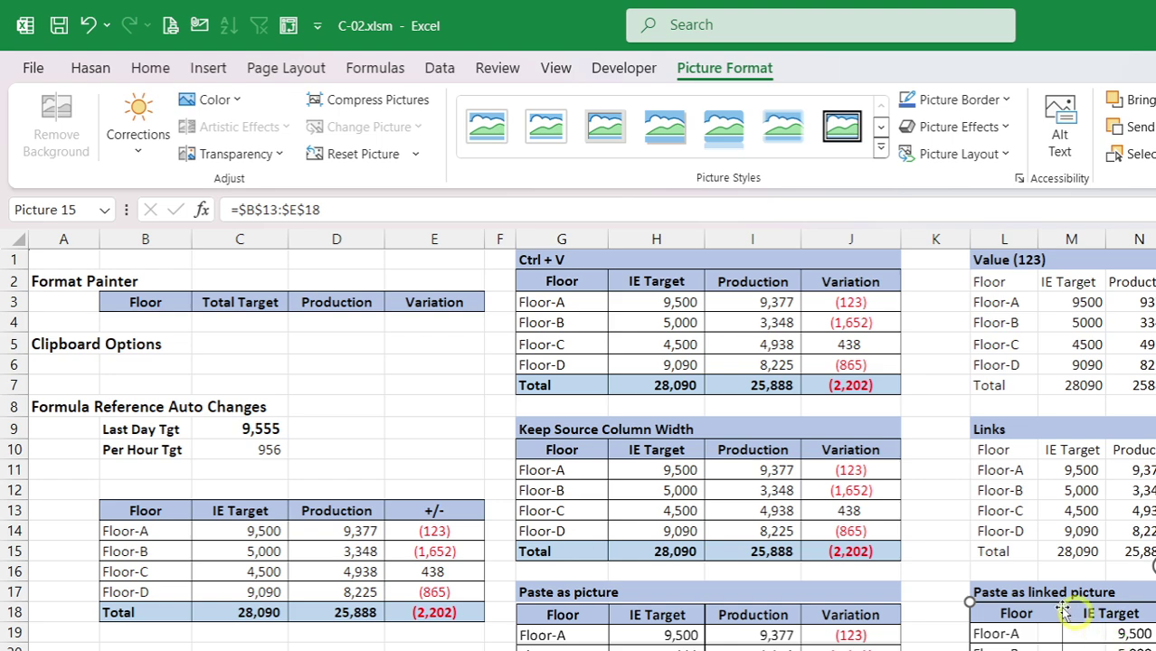
{"action": "key", "text": "Delete"}
{"action": "left_click_drag", "start_coordinate": [1155, 650], "coordinate": [1082, 645]}
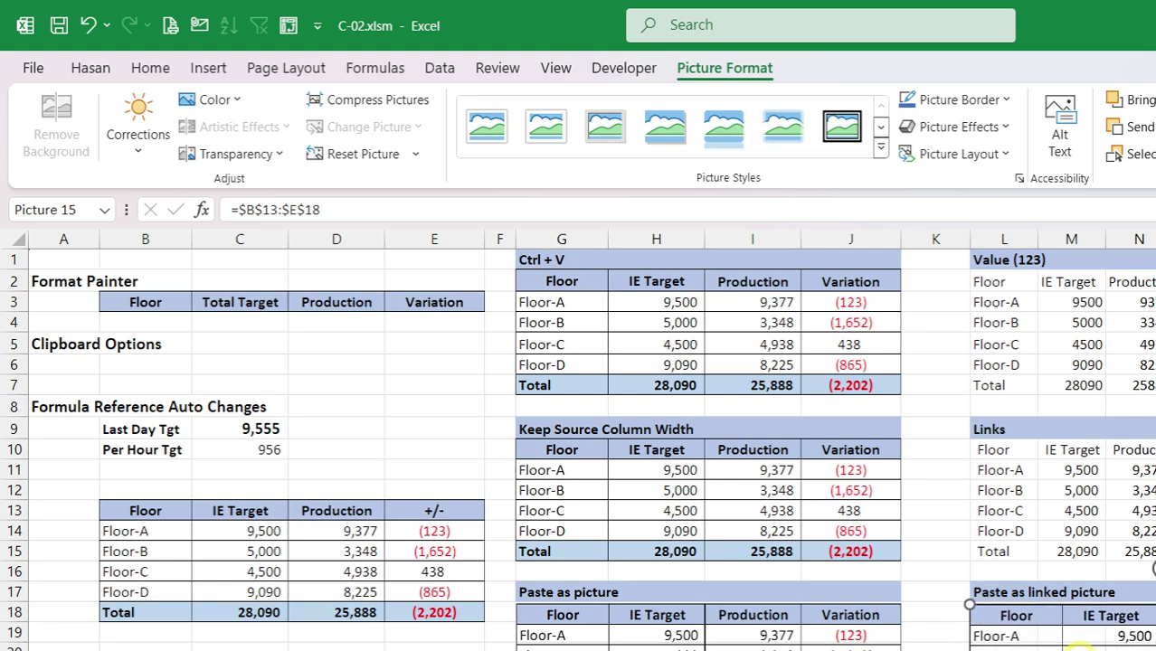
Step: Nudge the static table picture slightly down and to the left under the "Paste as picture" heading
{"action": "left_click", "coordinate": [437, 514]}
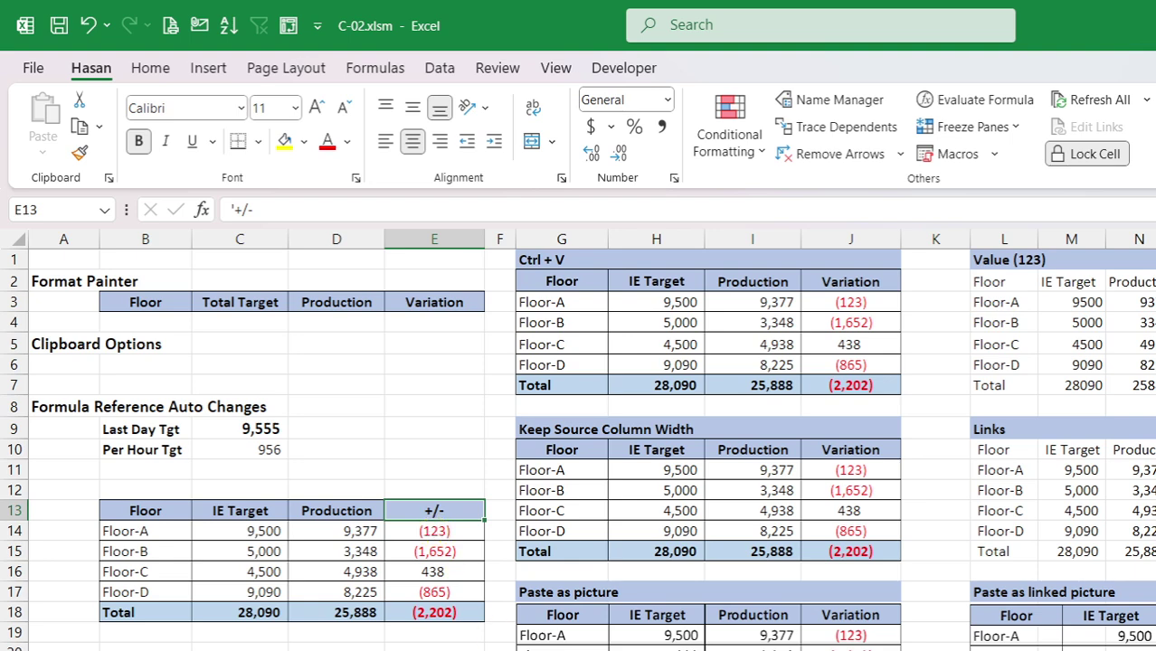
{"action": "left_click", "coordinate": [842, 635]}
{"action": "key", "text": "Delete"}
{"action": "left_click_drag", "start_coordinate": [825, 650], "coordinate": [841, 633]}
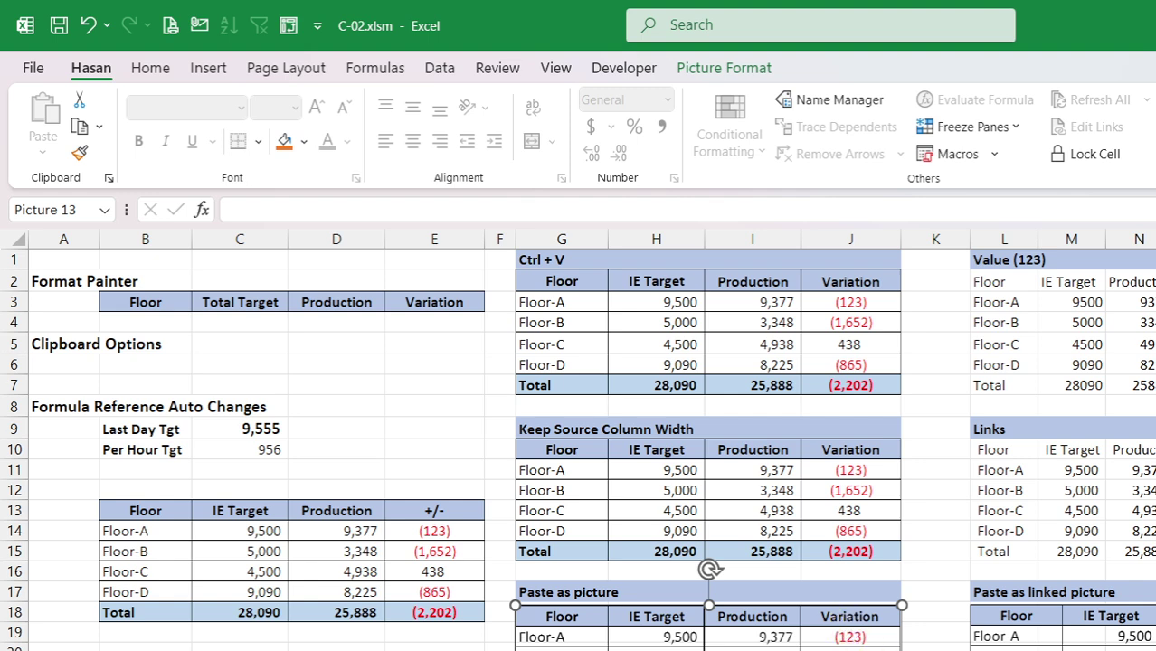
Step: Check the linked picture's source reference and change the source table's header in E13 to "Var"
{"action": "left_click", "coordinate": [1099, 643]}
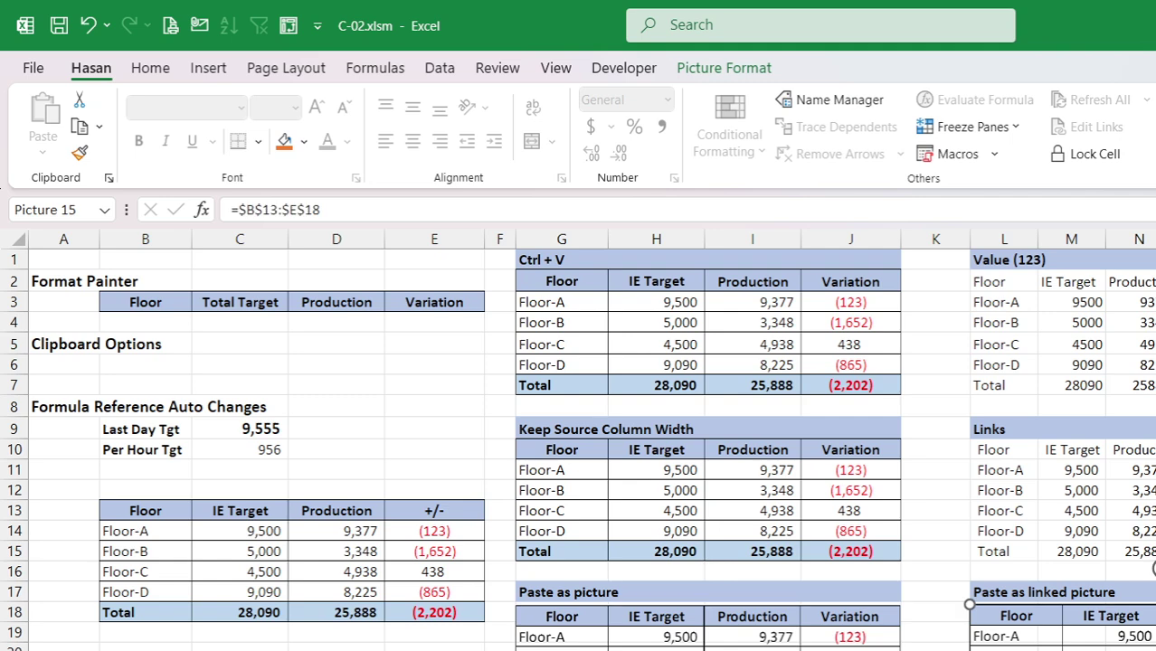
{"action": "left_click", "coordinate": [429, 512]}
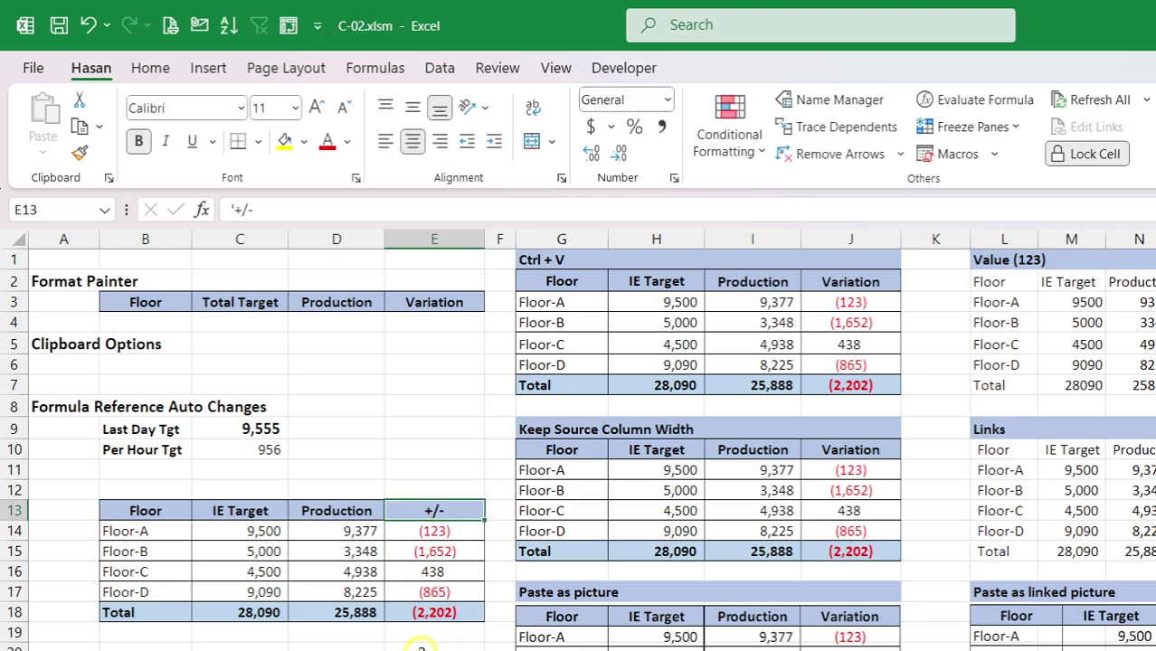
{"action": "type", "text": "Var"}
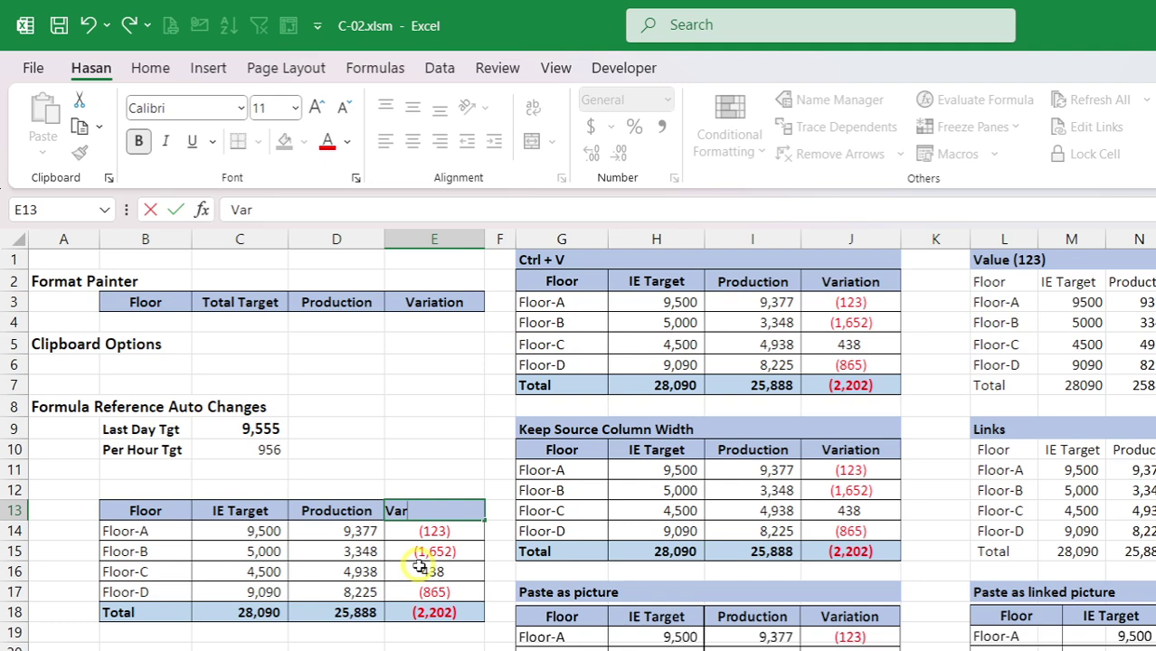
{"action": "key", "text": "Return"}
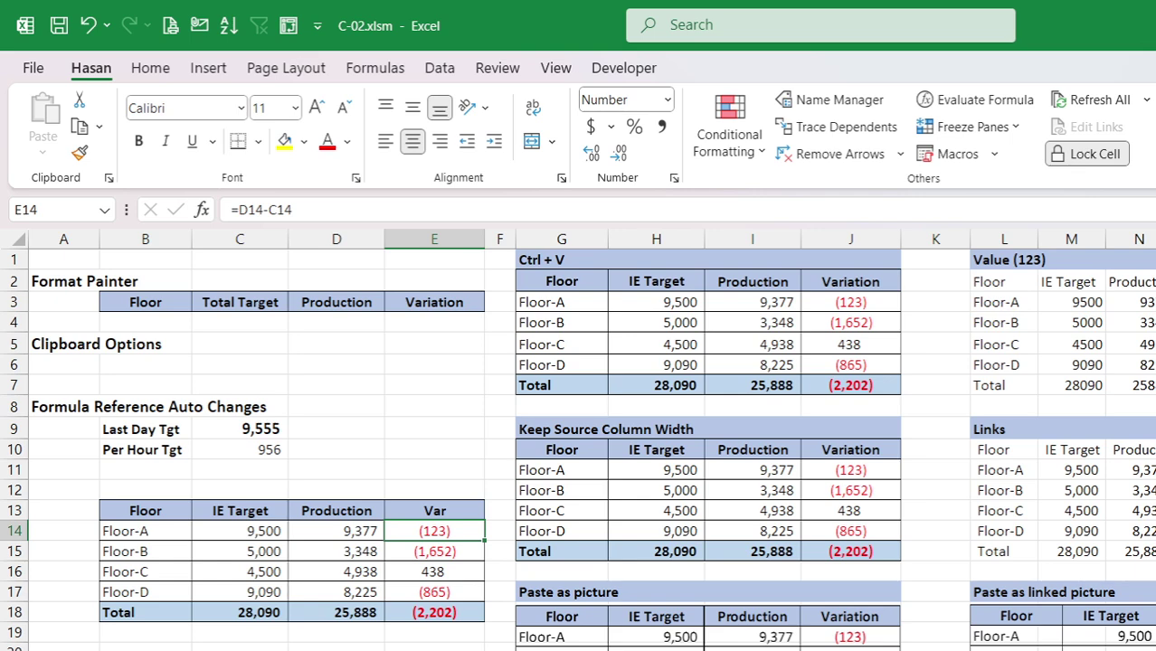
Step: Nudge the static table picture under its heading and change the source table's floor name in B14 to "Floor-G"
{"action": "mouse_move", "coordinate": [839, 632]}
{"action": "left_mouse_down"}
{"action": "mouse_move", "coordinate": [866, 642]}
{"action": "mouse_move", "coordinate": [834, 628]}
{"action": "mouse_move", "coordinate": [844, 618]}
{"action": "left_mouse_up"}
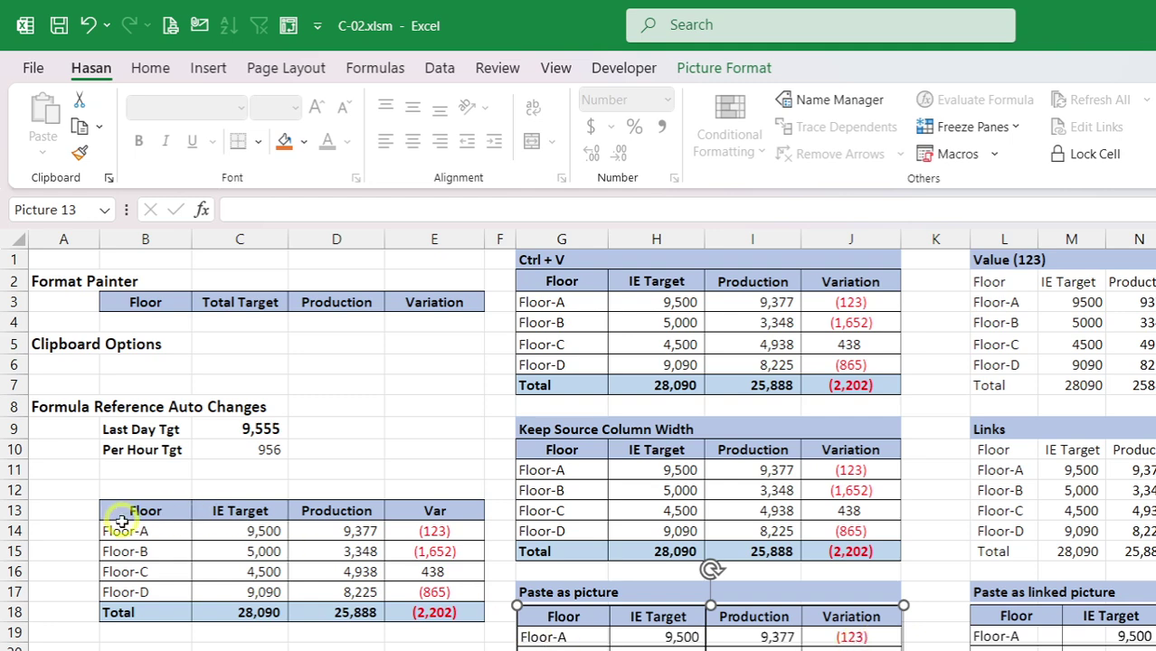
{"action": "left_click", "coordinate": [160, 531]}
{"action": "double_click", "coordinate": [160, 531]}
{"action": "key", "text": "BackSpace"}
{"action": "type", "text": "G"}
{"action": "key", "text": "Return"}
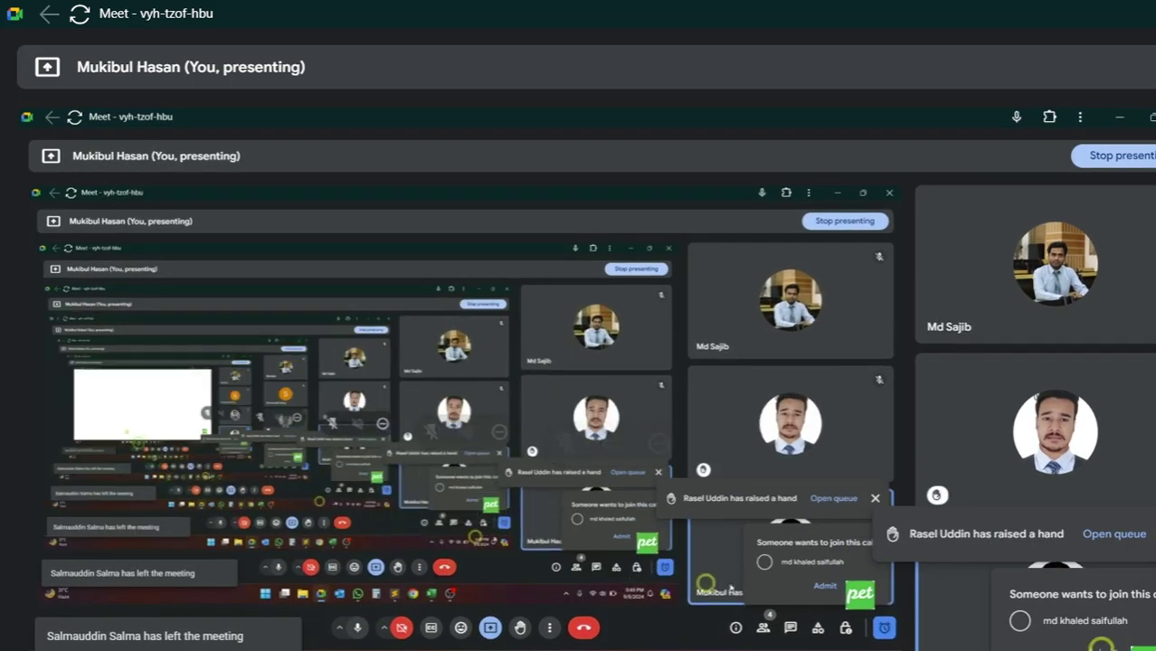
{"action": "left_click", "coordinate": [1111, 647]}
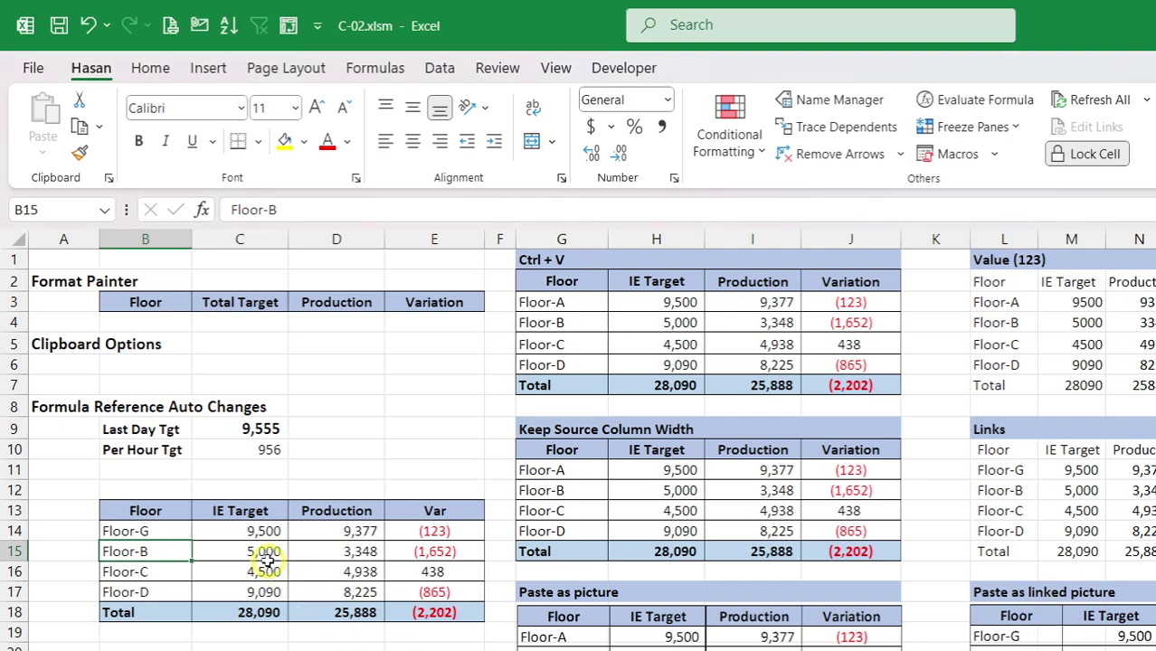
Step: Clear the floor name in B14 and compare the static picture, link cell L11 and the linked picture
{"action": "left_click", "coordinate": [168, 533]}
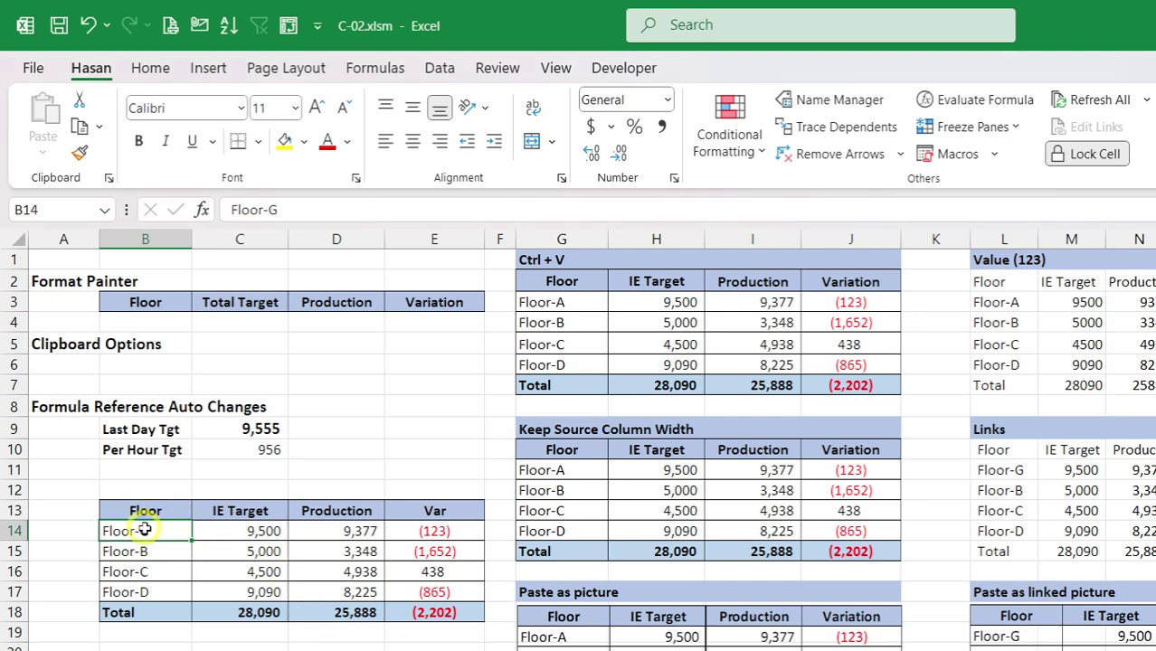
{"action": "key", "text": "Delete"}
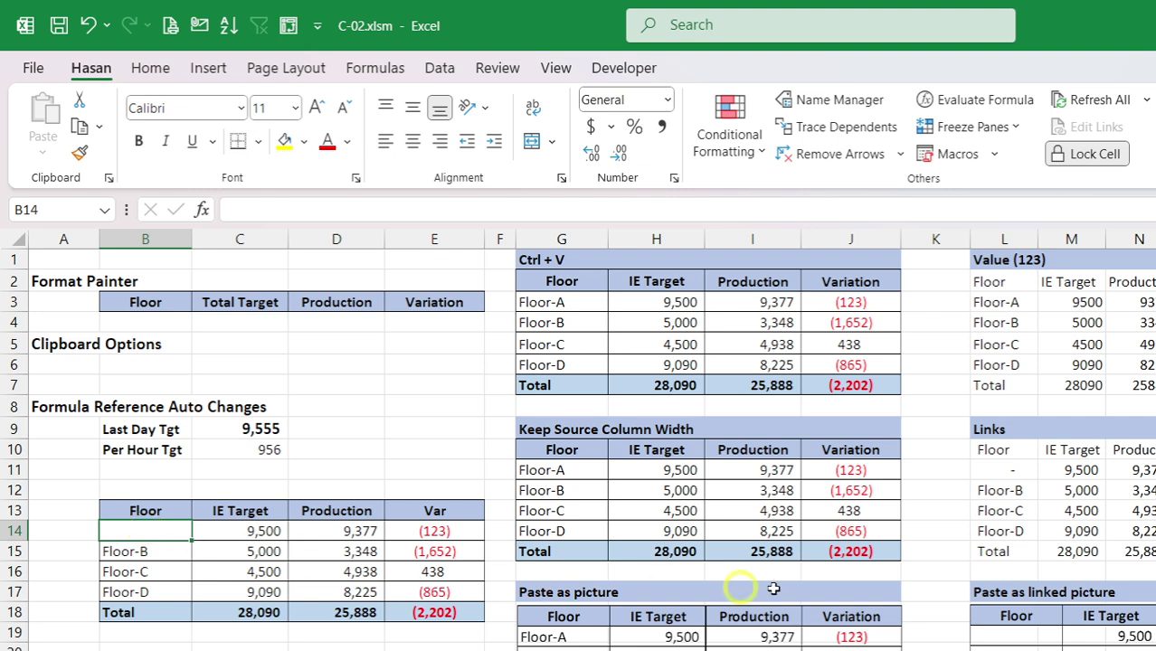
{"action": "left_click", "coordinate": [605, 645]}
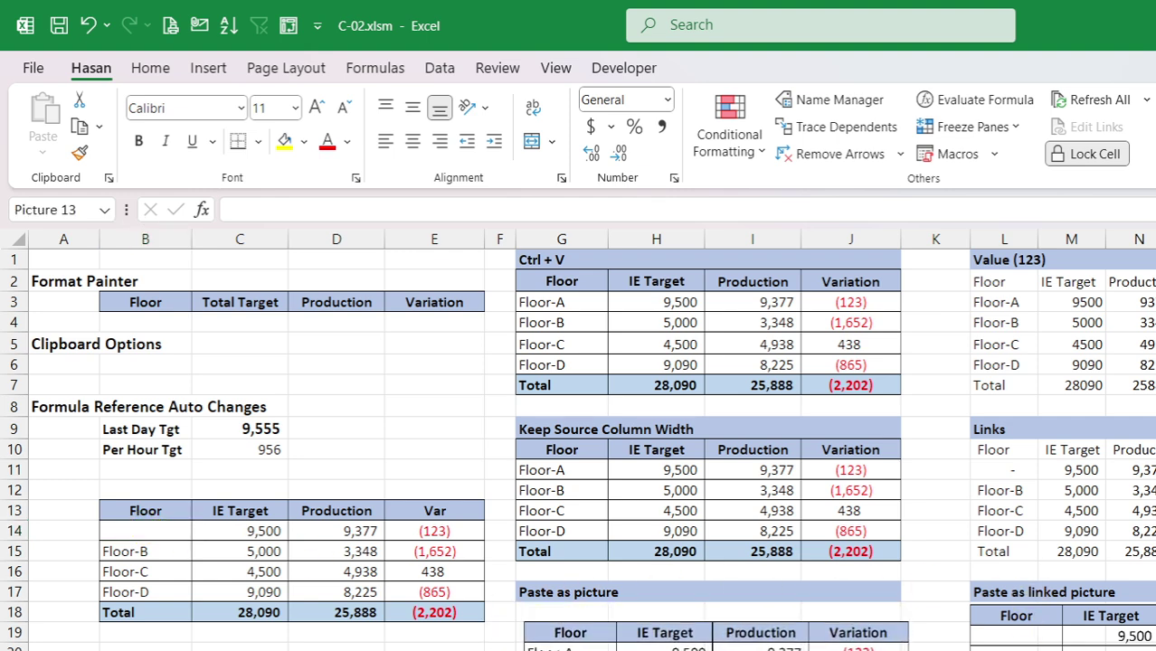
{"action": "left_click_drag", "start_coordinate": [669, 641], "coordinate": [673, 639]}
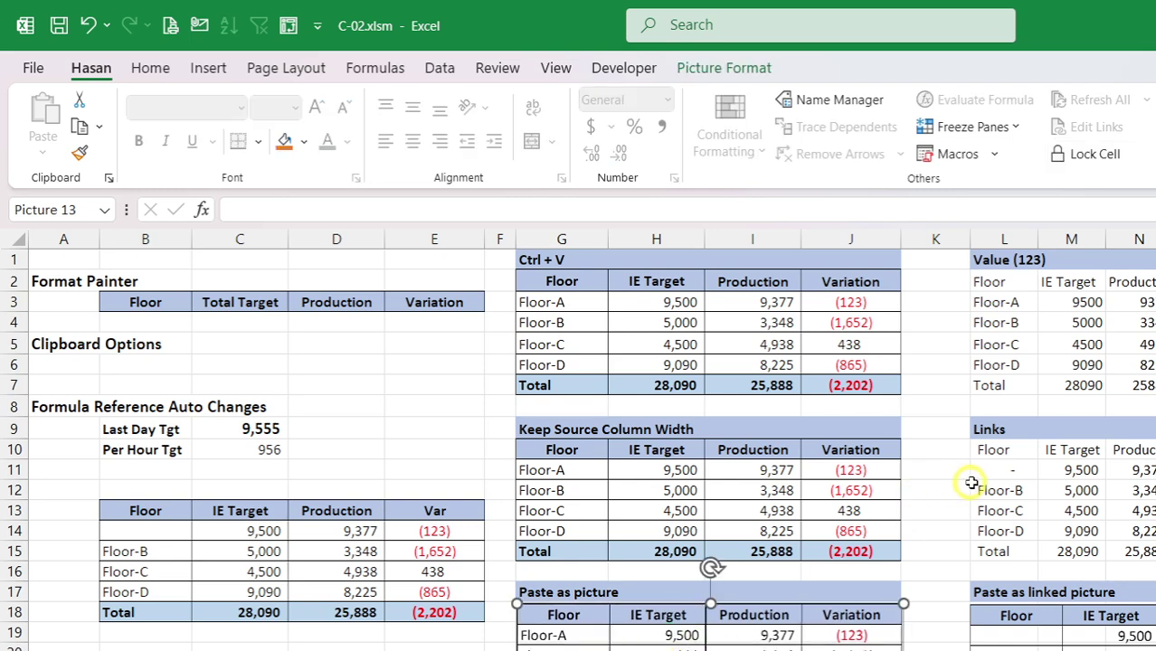
{"action": "left_click", "coordinate": [1000, 470]}
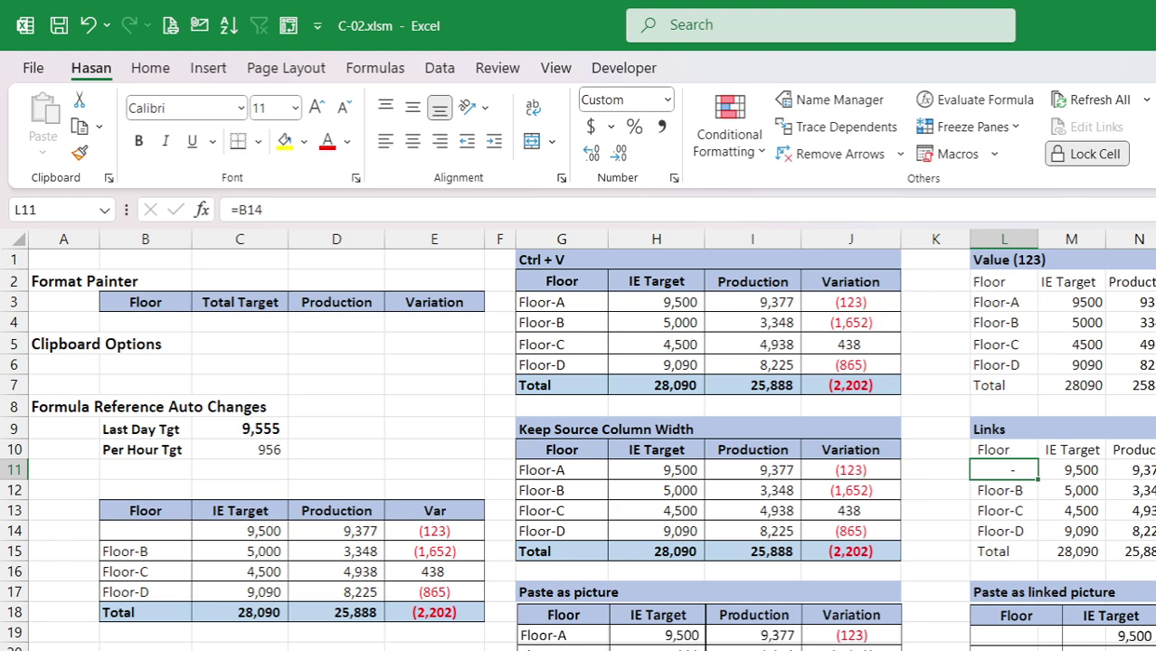
{"action": "left_click", "coordinate": [1076, 640]}
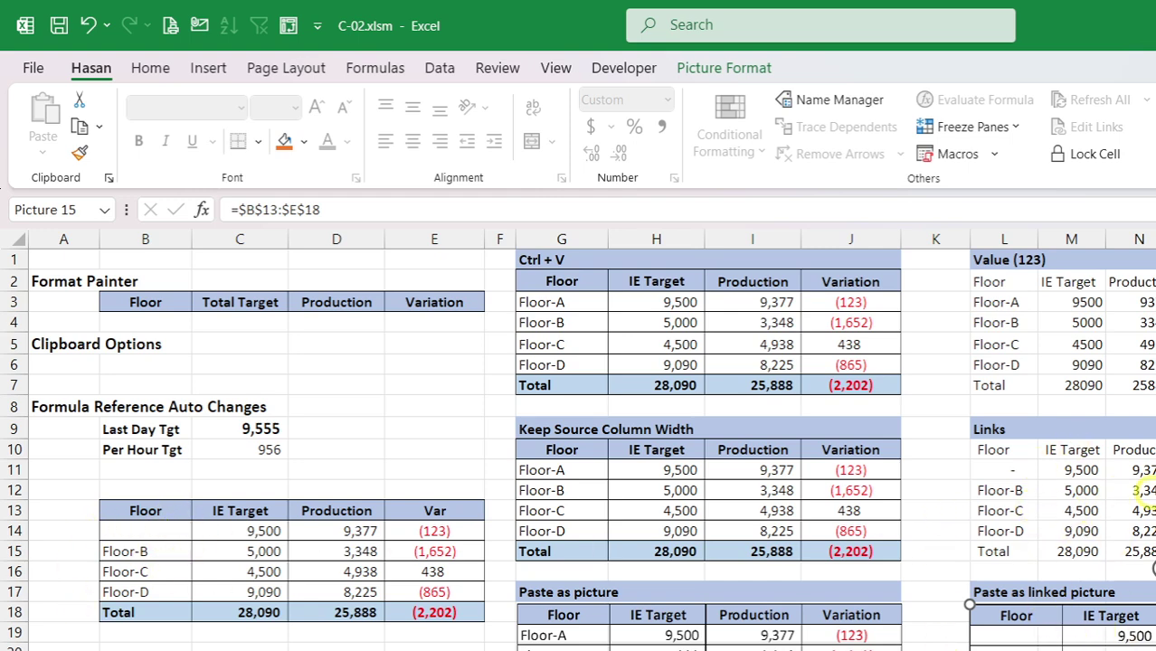
Step: Undo the clearing of B14 and the last move of the static picture
{"action": "left_click", "coordinate": [137, 533]}
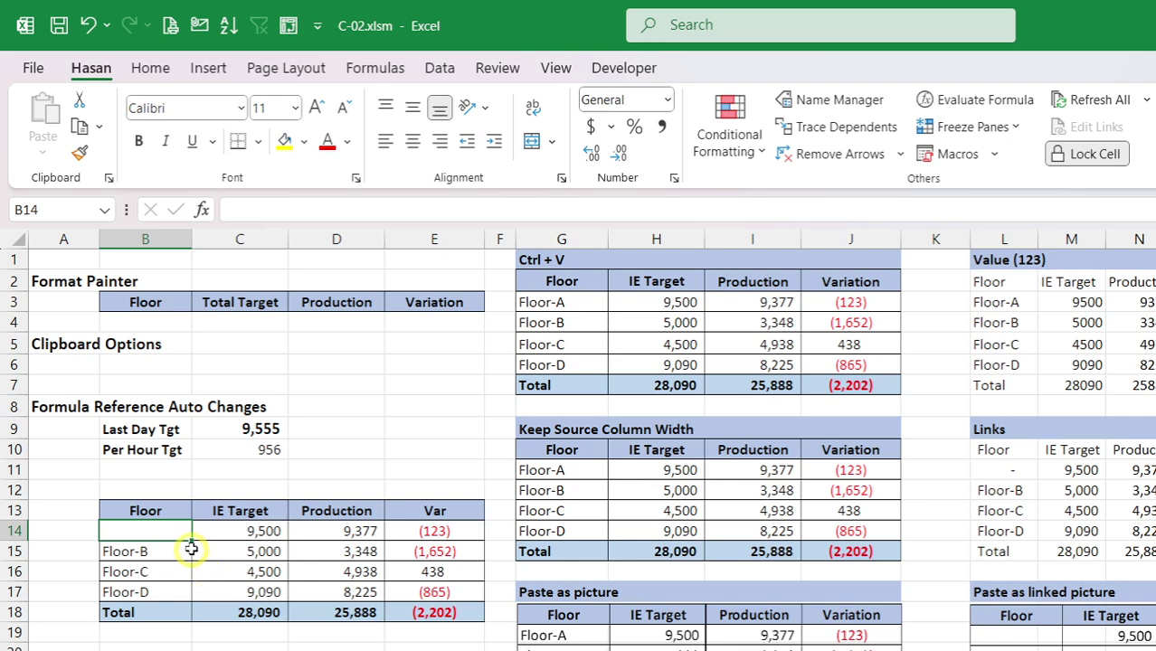
{"action": "key", "text": "ctrl+z"}
{"action": "key", "text": "ctrl+y"}
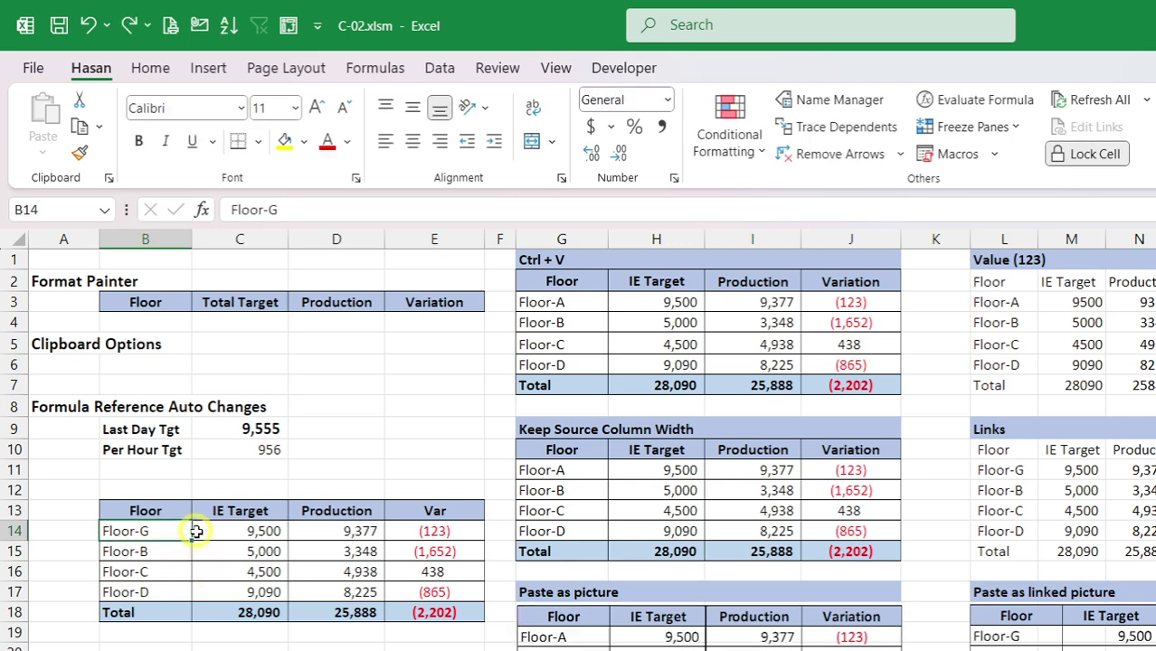
Step: Copy the source table B13:E18 and paste only its formulas at Q2, without the source formatting
{"action": "left_click_drag", "start_coordinate": [145, 512], "coordinate": [451, 612]}
{"action": "key", "text": "ctrl+c"}
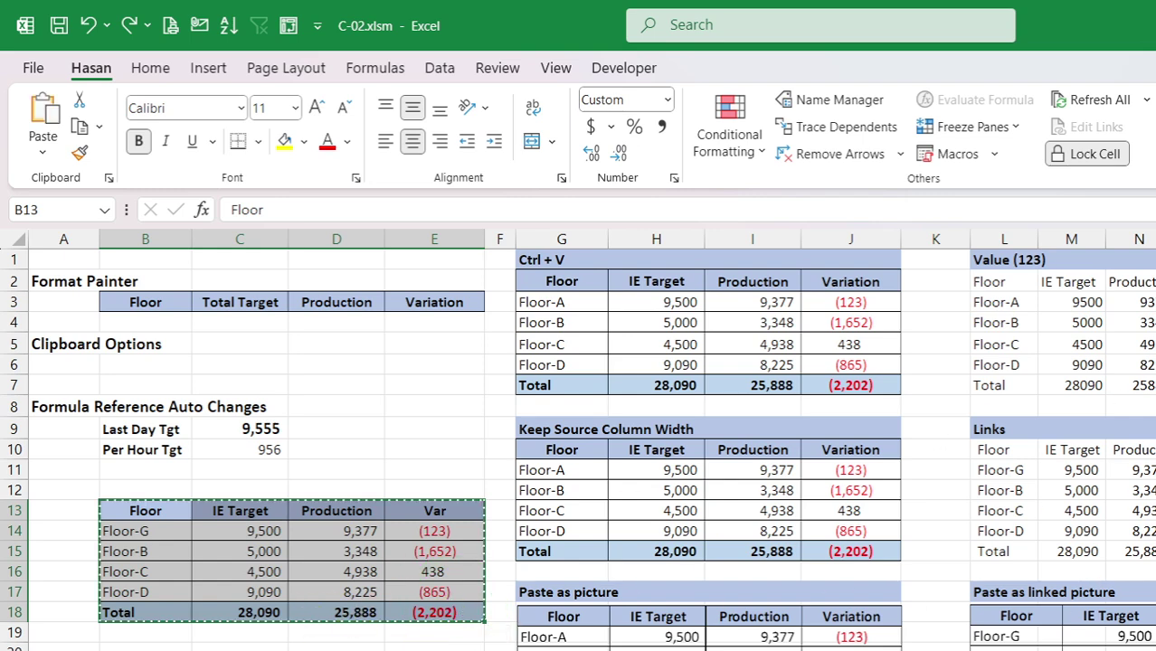
{"action": "left_click", "coordinate": [1154, 282]}
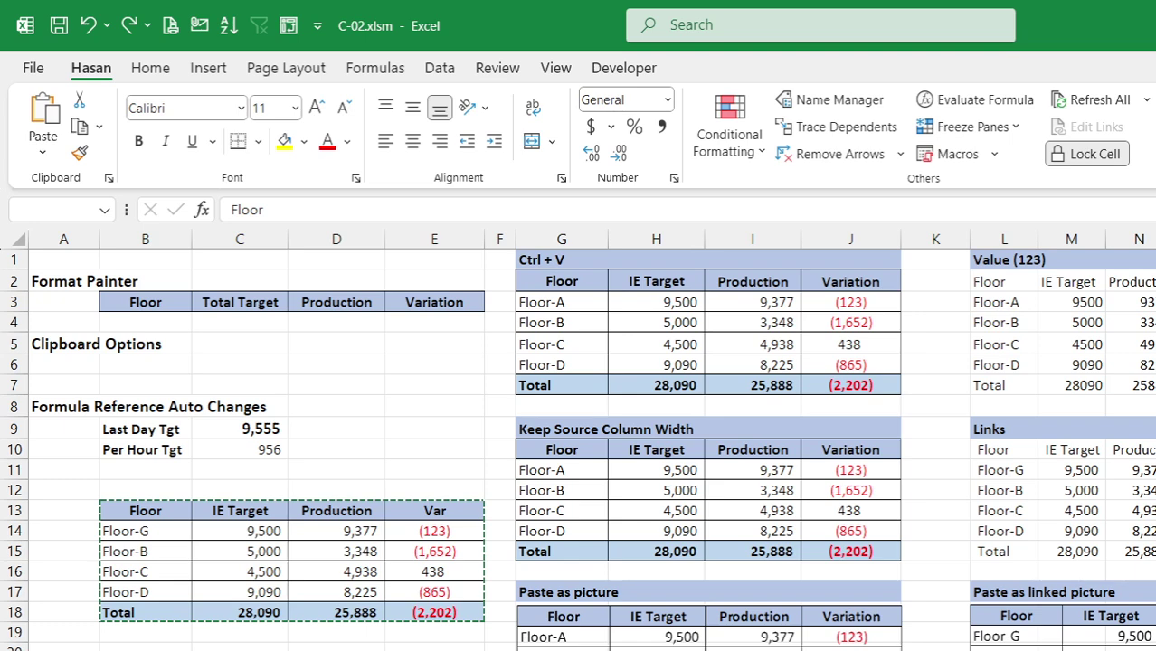
{"action": "key", "text": "ctrl+v"}
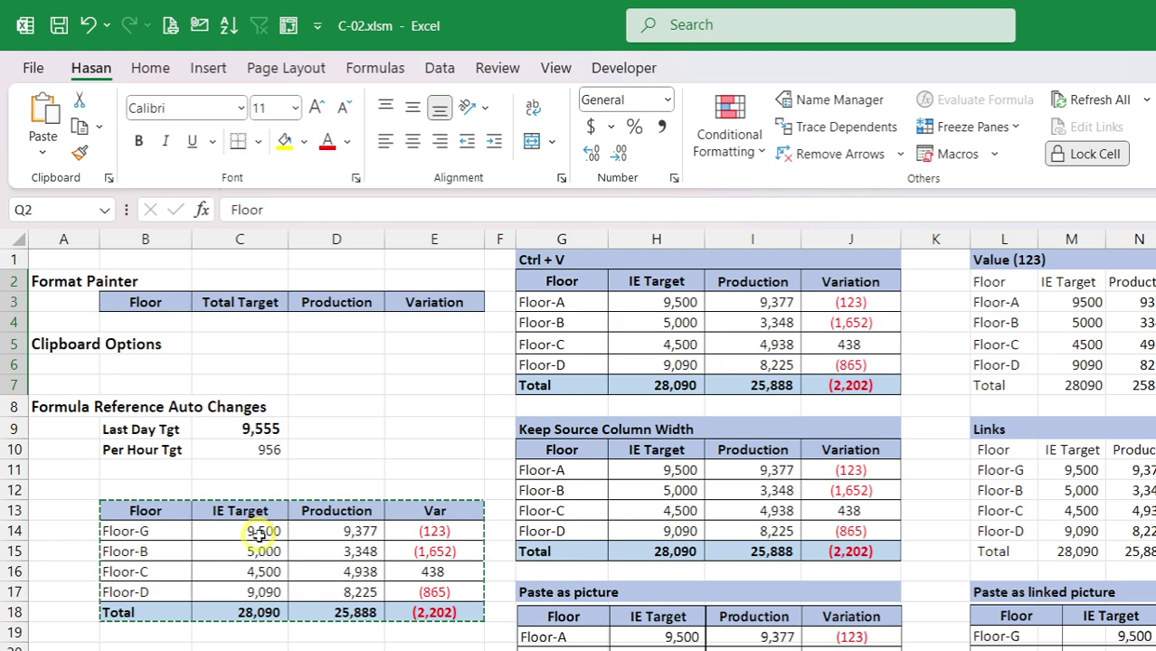
{"action": "key", "text": "Escape"}
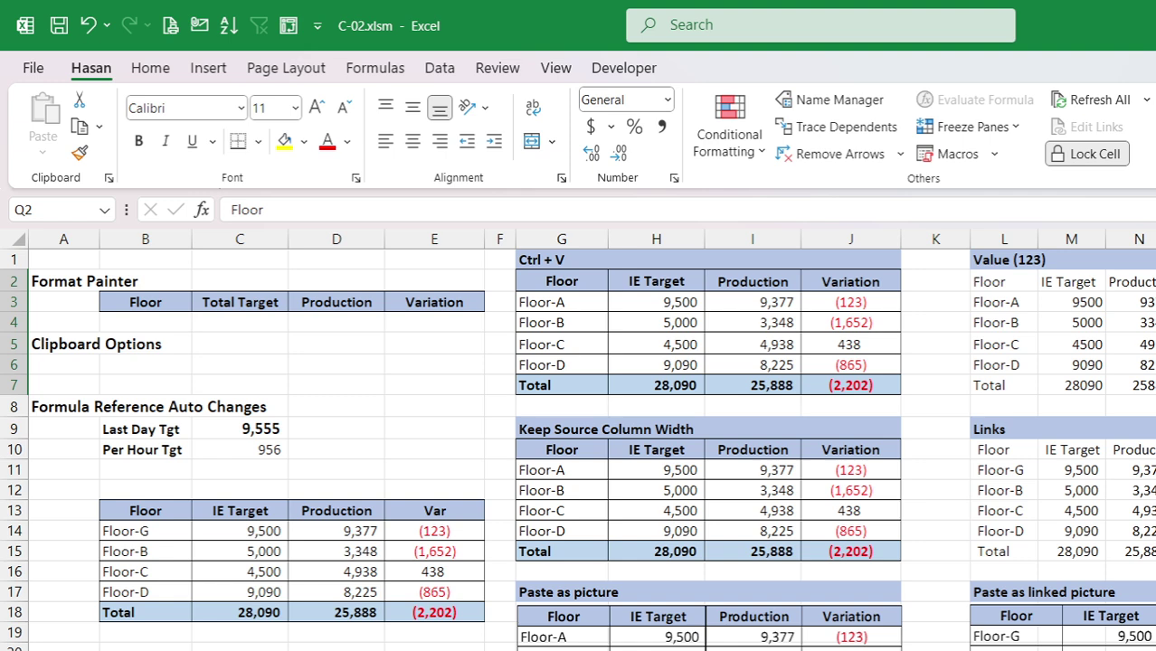
Step: Compare the variation formula in the pasted cell T3 with the source formula in E14
{"action": "left_click", "coordinate": [1154, 302]}
{"action": "left_click", "coordinate": [303, 210]}
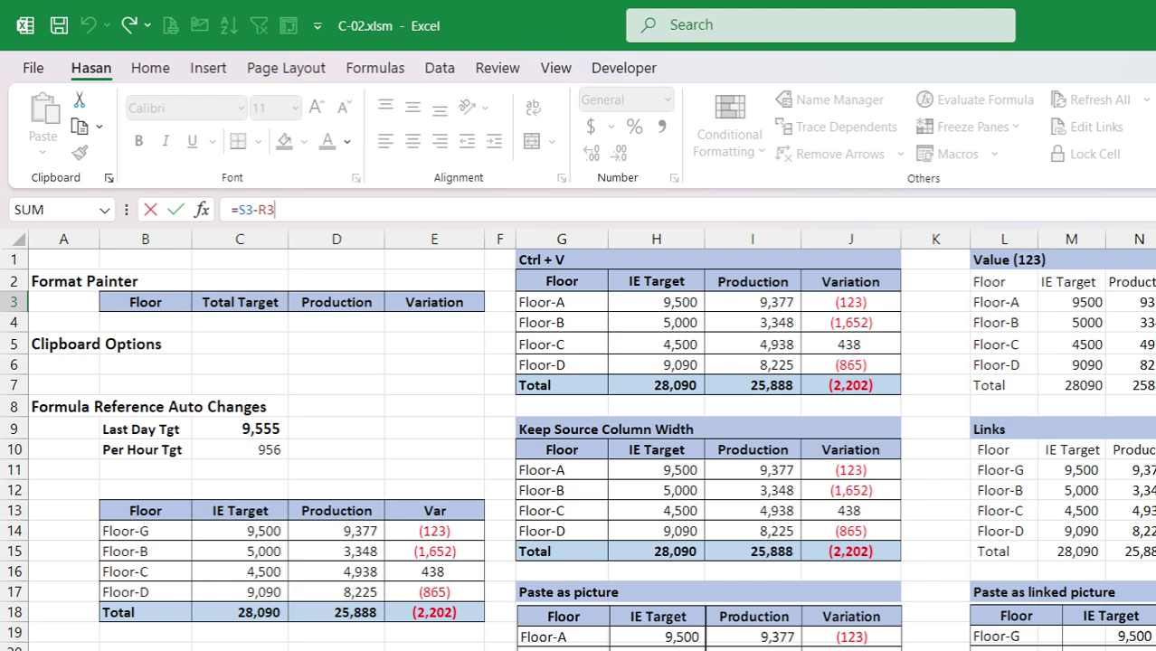
{"action": "key", "text": "Return"}
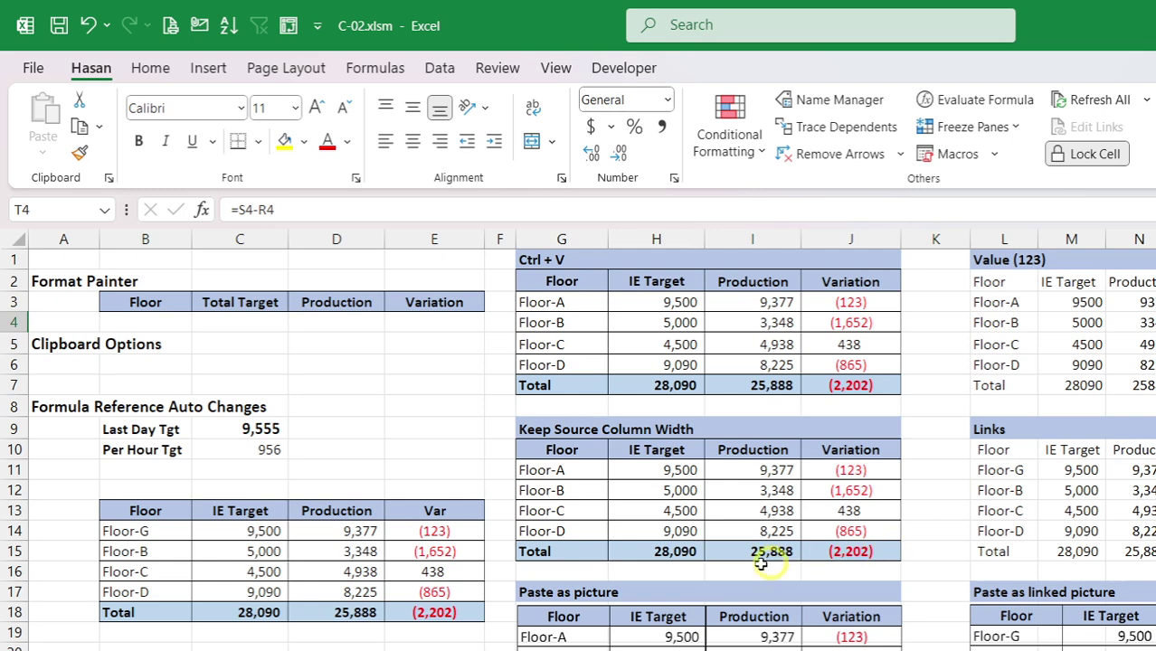
{"action": "left_click", "coordinate": [432, 530]}
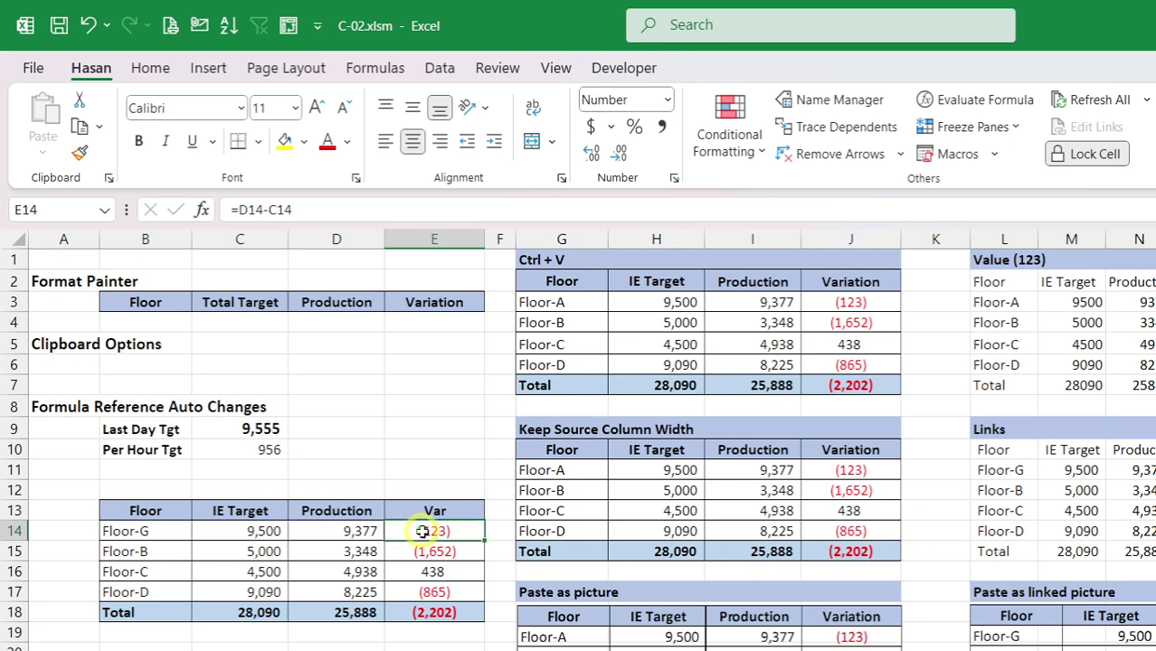
{"action": "left_click", "coordinate": [391, 209]}
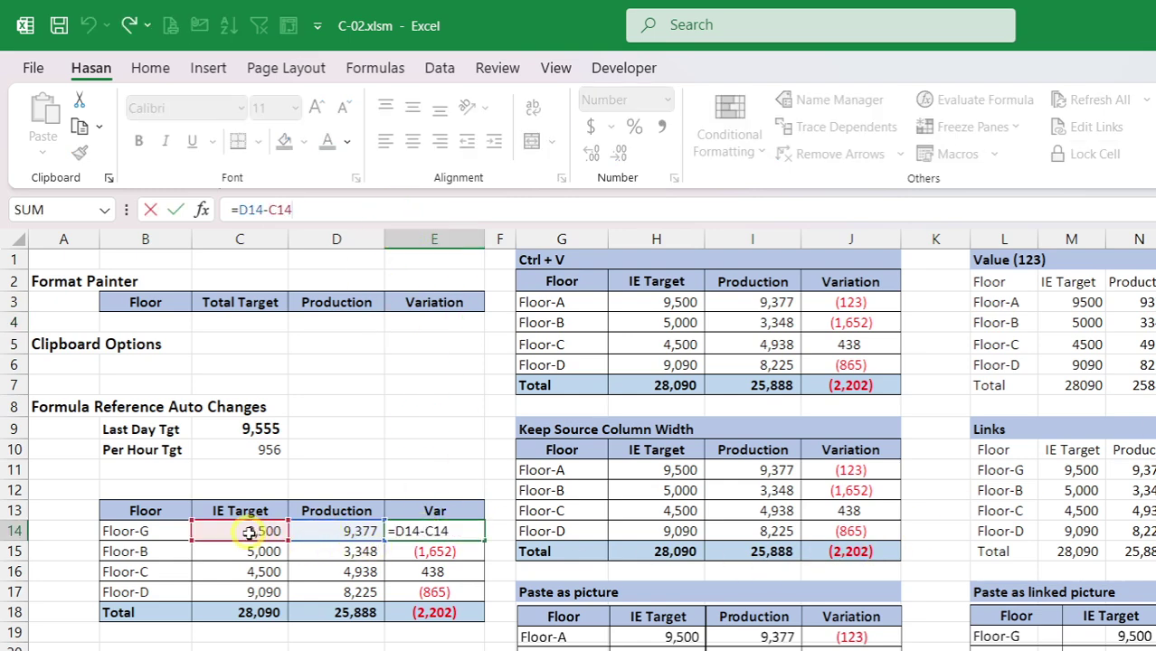
{"action": "key", "text": "Escape"}
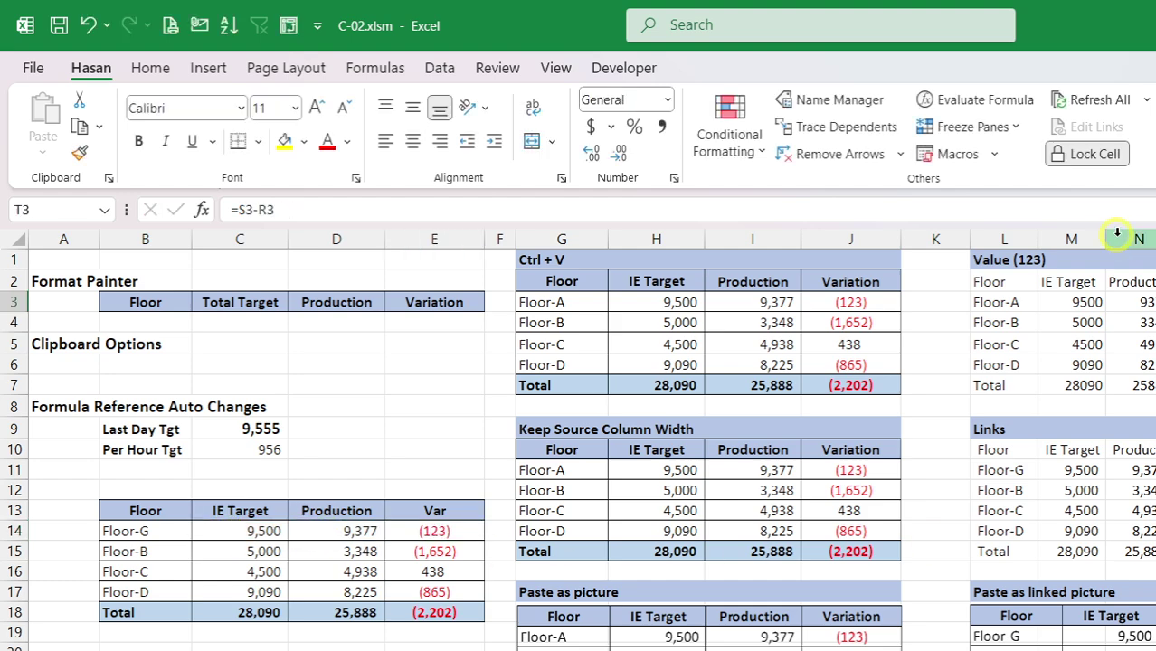
{"action": "left_click", "coordinate": [1087, 207]}
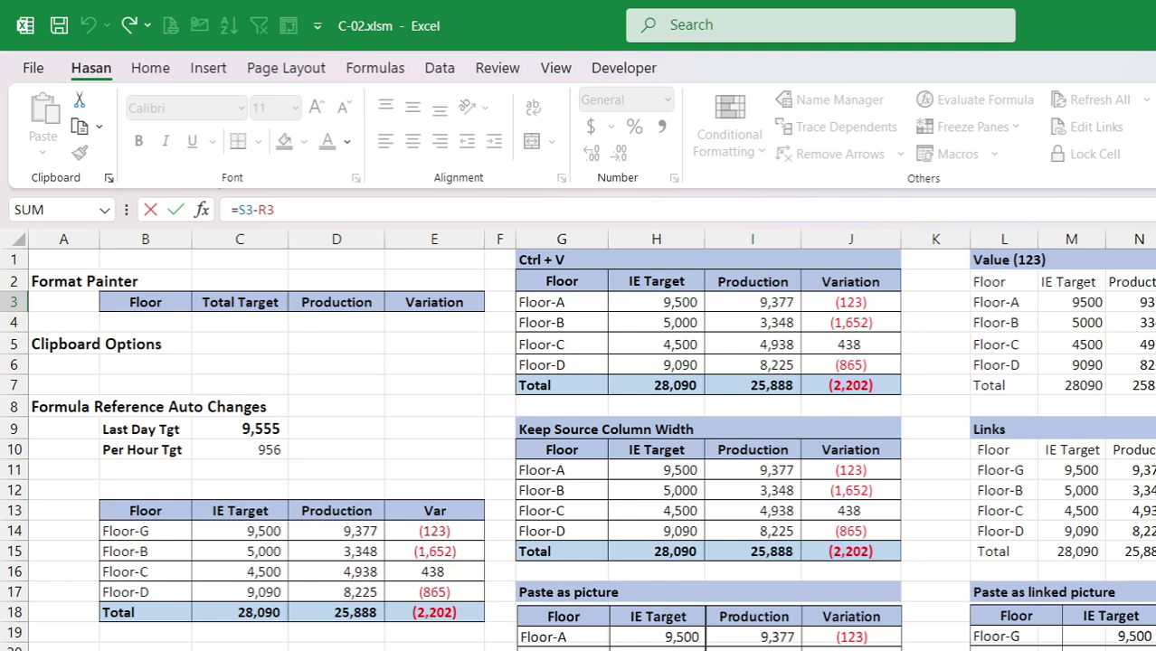
{"action": "key", "text": "Escape"}
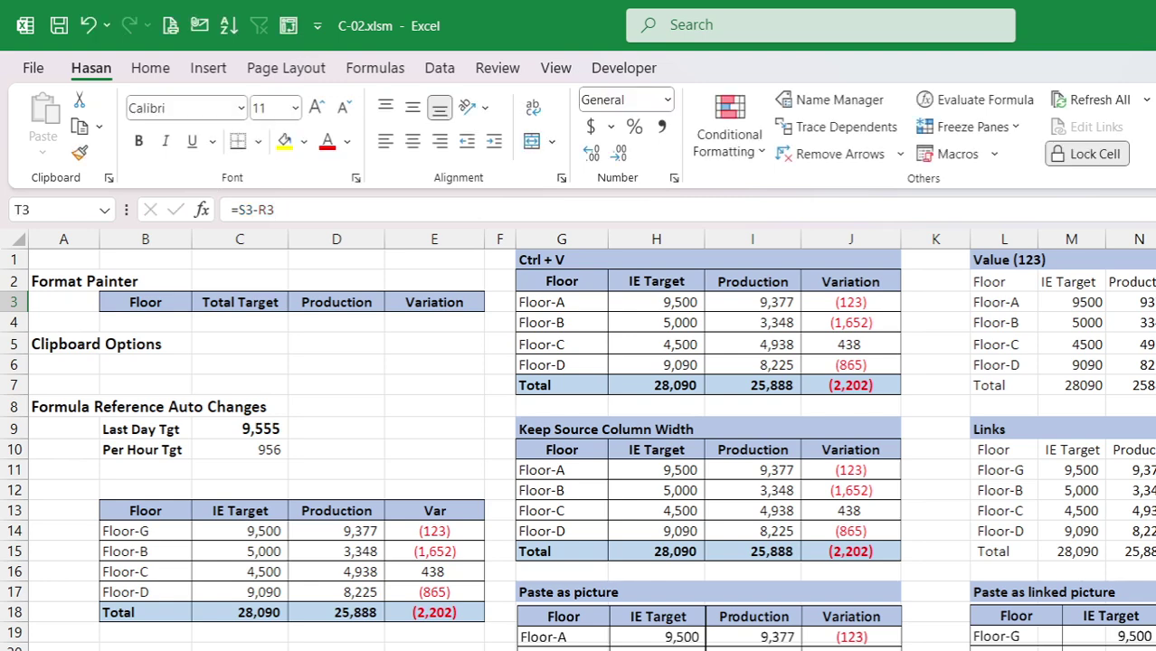
Step: Compare the target and production cells beside T3 with the source cells C14 and D14
{"action": "key", "text": "Left"}
{"action": "key", "text": "Left"}
{"action": "key", "text": "Right"}
{"action": "key", "text": "Left"}
{"action": "key", "text": "Right"}
{"action": "key", "text": "Left"}
{"action": "key", "text": "shift+Right"}
{"action": "left_click", "coordinate": [277, 531]}
{"action": "left_click", "coordinate": [300, 532]}
{"action": "left_click_drag", "start_coordinate": [265, 531], "coordinate": [316, 526]}
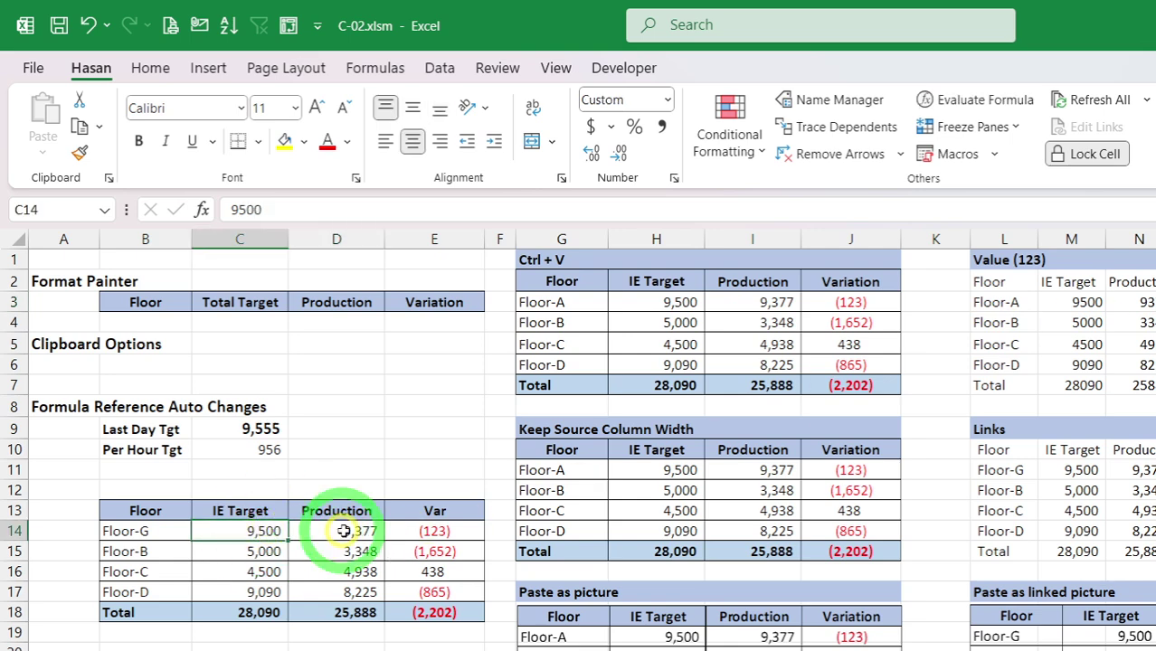
{"action": "left_click", "coordinate": [335, 530]}
Step: Review the contents of R3 and S3 and the formula references in T3
{"action": "left_click", "coordinate": [1154, 302]}
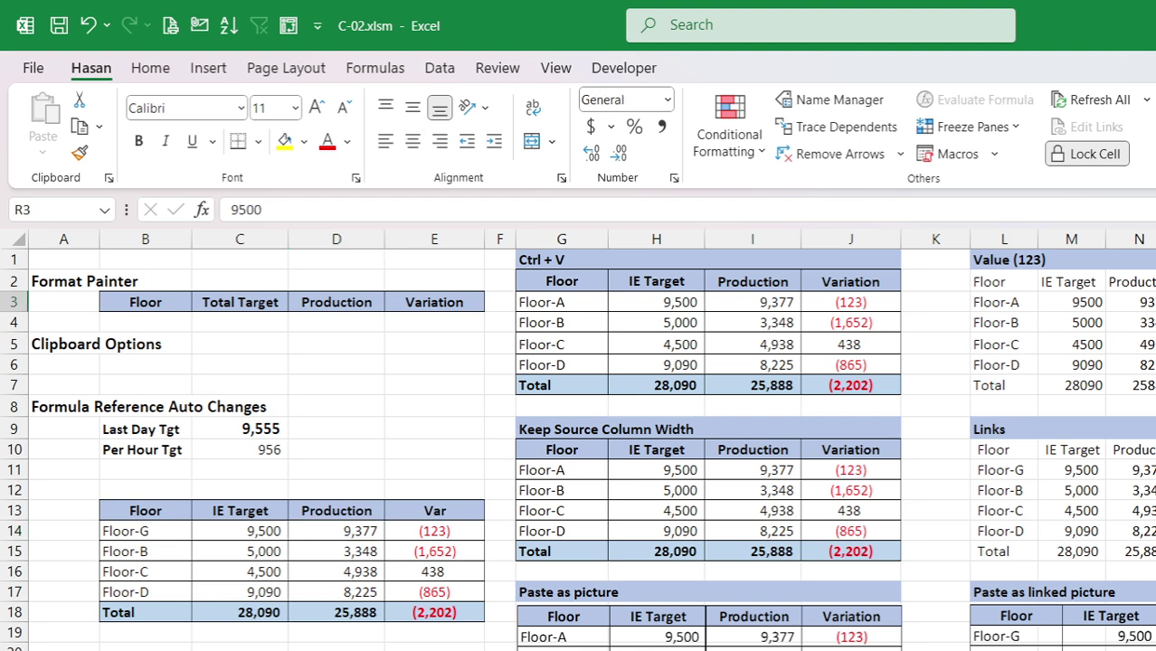
{"action": "left_click", "coordinate": [1154, 302]}
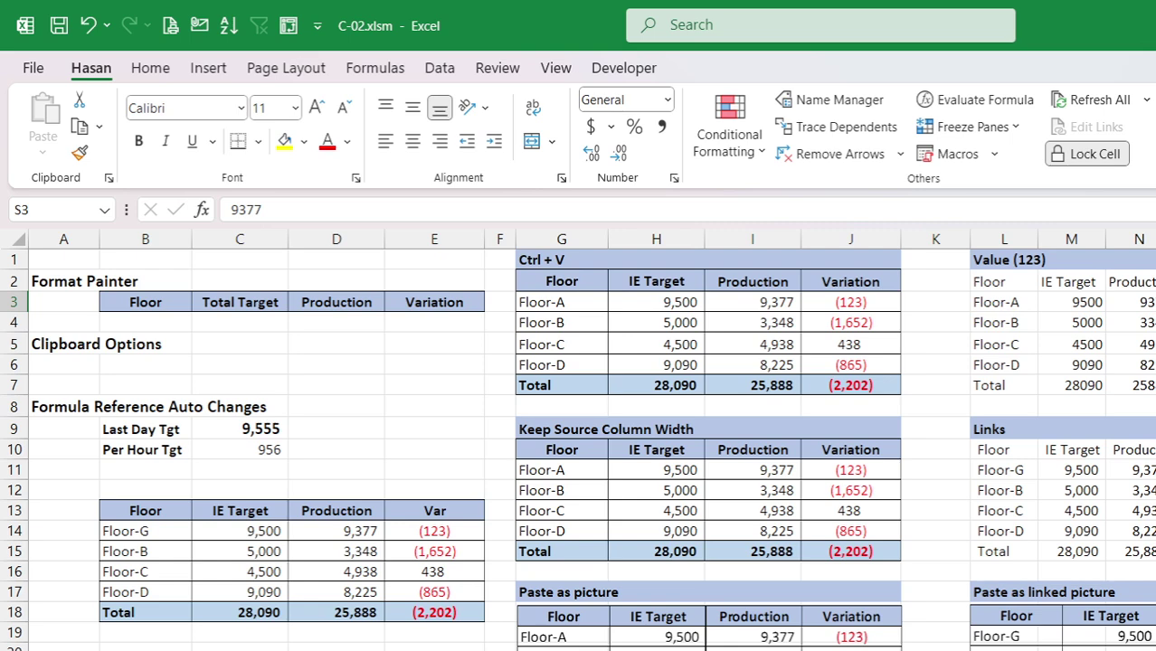
{"action": "left_click", "coordinate": [1155, 302]}
{"action": "left_click", "coordinate": [932, 214]}
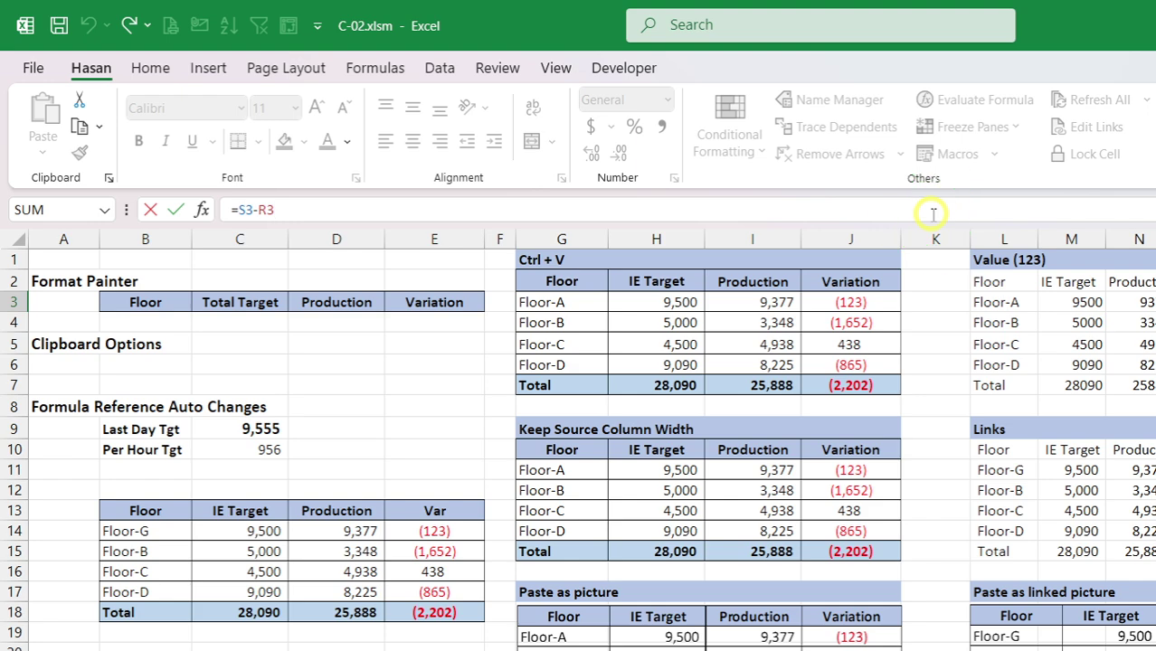
{"action": "key", "text": "Escape"}
Step: Examine the SUM formulas in the pasted table's total row at T7 and R7
{"action": "key", "text": "Down"}
{"action": "key", "text": "Down"}
{"action": "key", "text": "Down"}
{"action": "key", "text": "Down"}
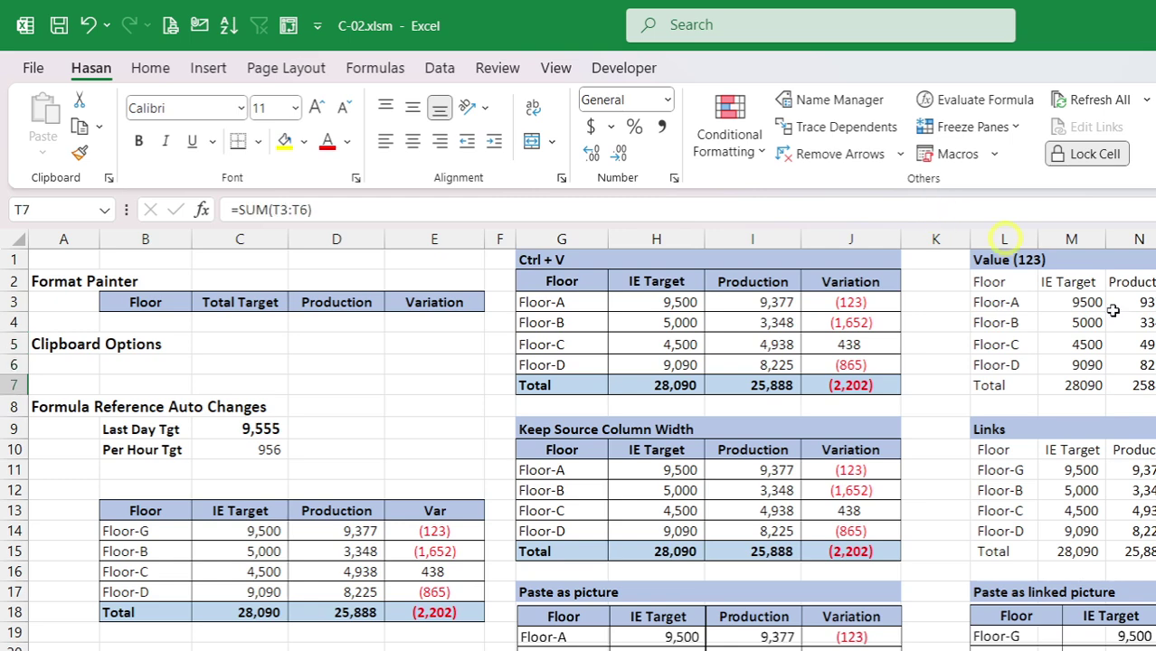
{"action": "key", "text": "Left"}
{"action": "key", "text": "Left"}
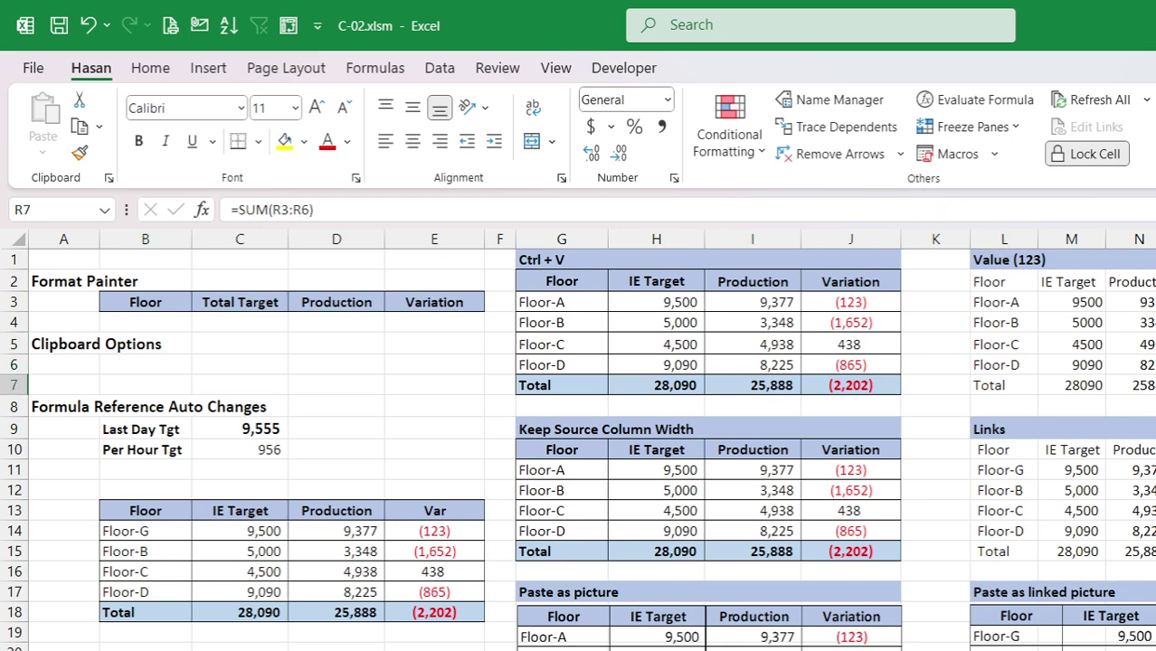
{"action": "left_click", "coordinate": [1141, 216]}
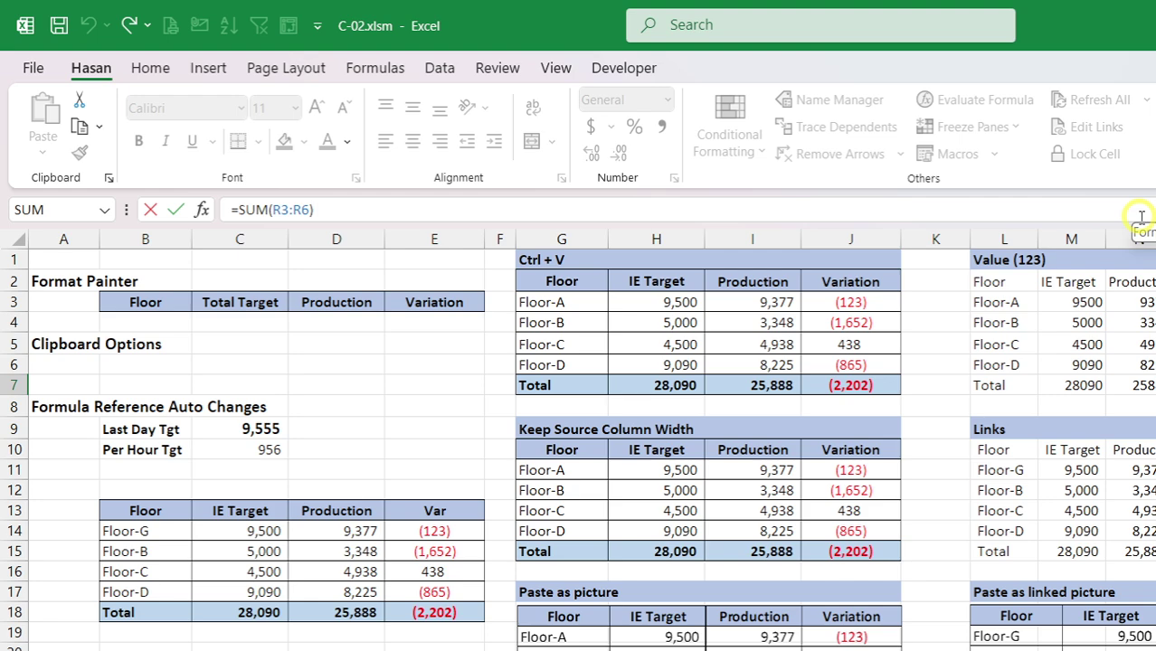
{"action": "key", "text": "Return"}
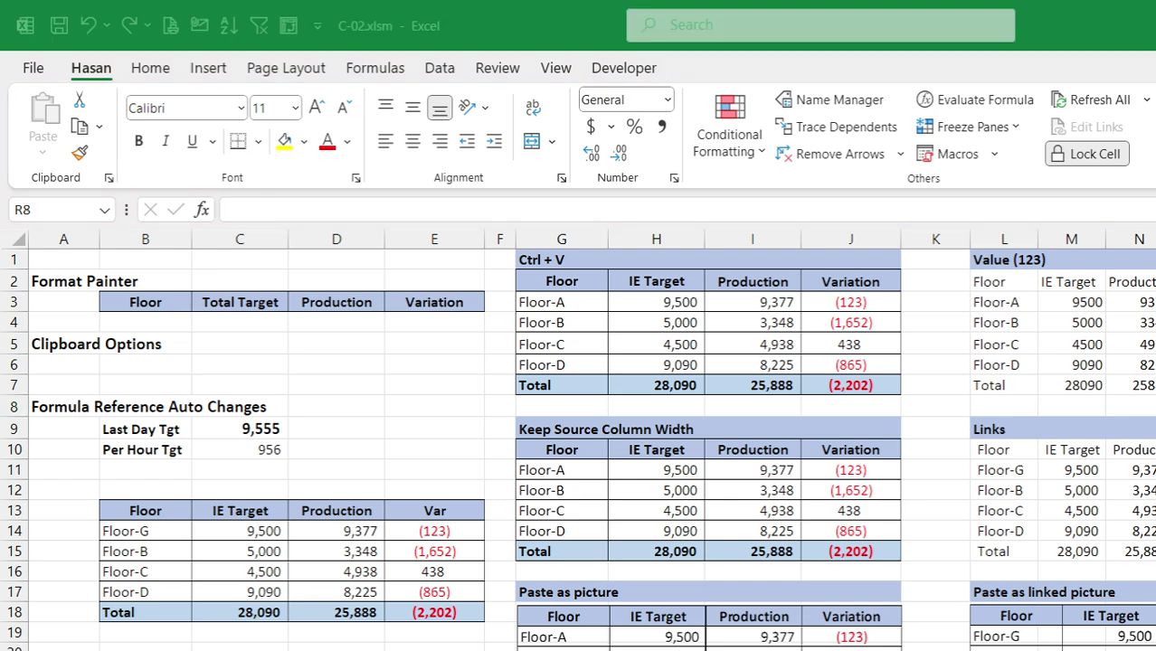
Step: Switch to the Google Meet call to check the raised hand, and return to the Excel workbook
{"action": "left_click", "coordinate": [554, 648]}
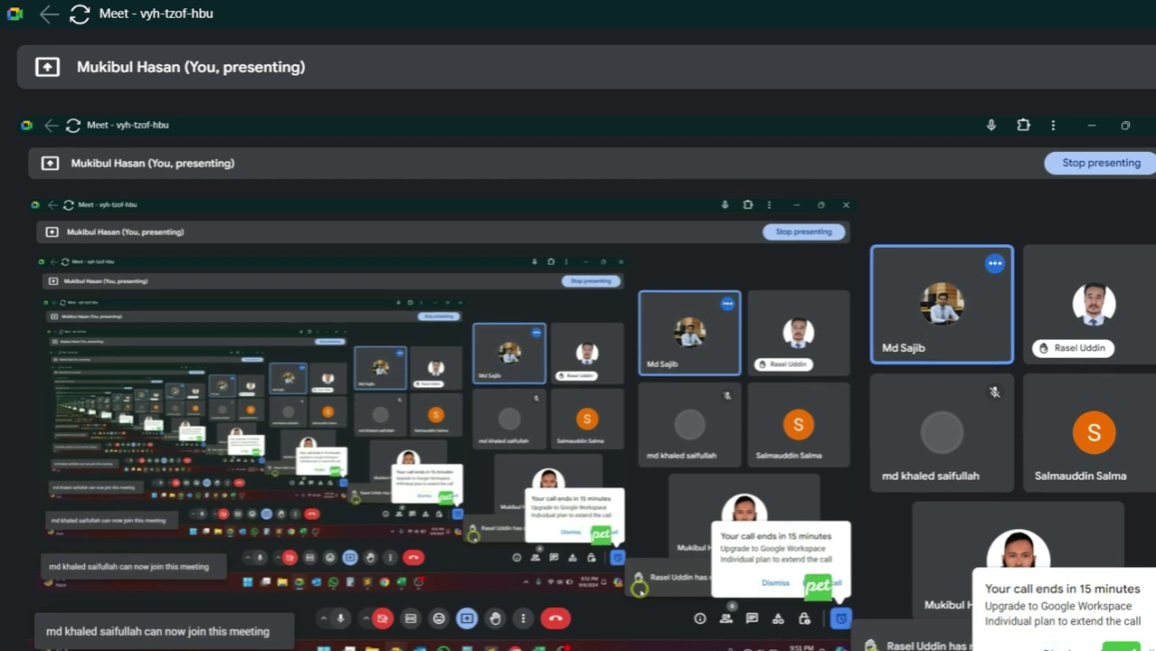
{"action": "left_click", "coordinate": [922, 647]}
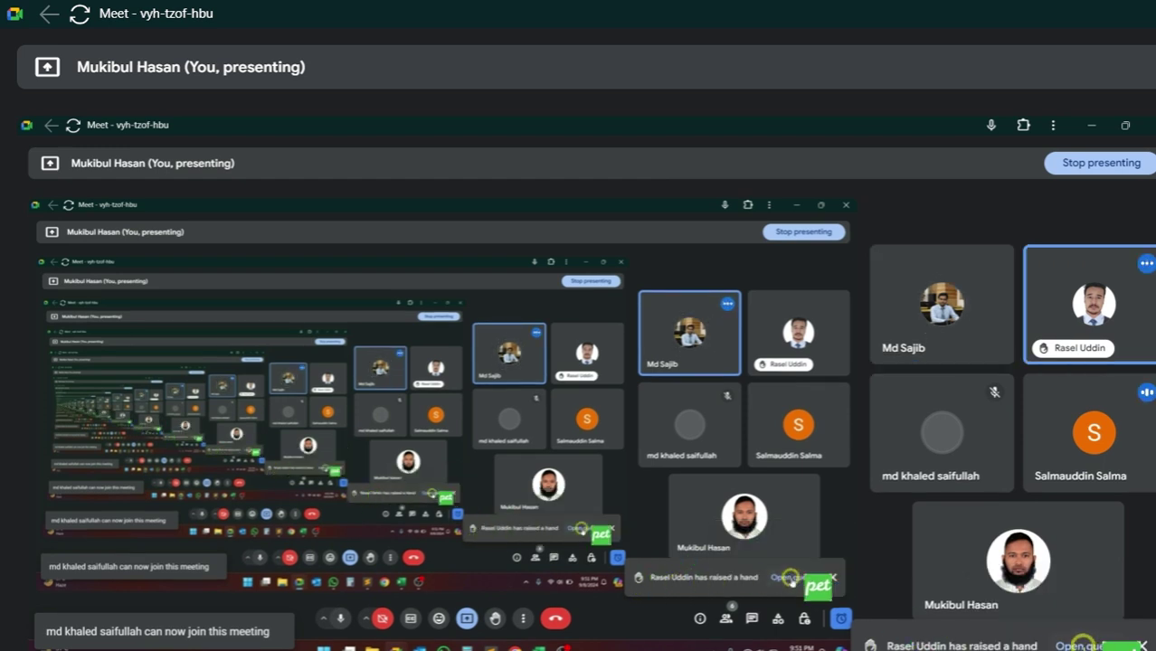
{"action": "left_click", "coordinate": [1091, 127]}
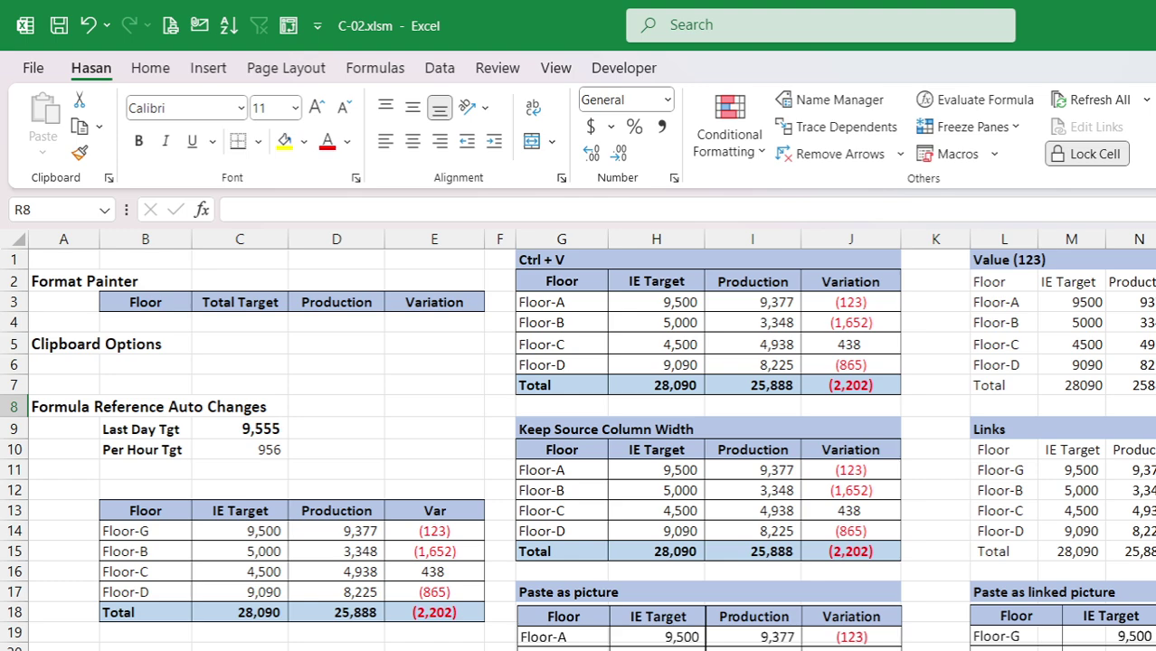
Step: Check whether cells S5 and T6 of the formulas-only copy hold a constant or a formula
{"action": "left_click", "coordinate": [1154, 281]}
{"action": "left_click", "coordinate": [1154, 344]}
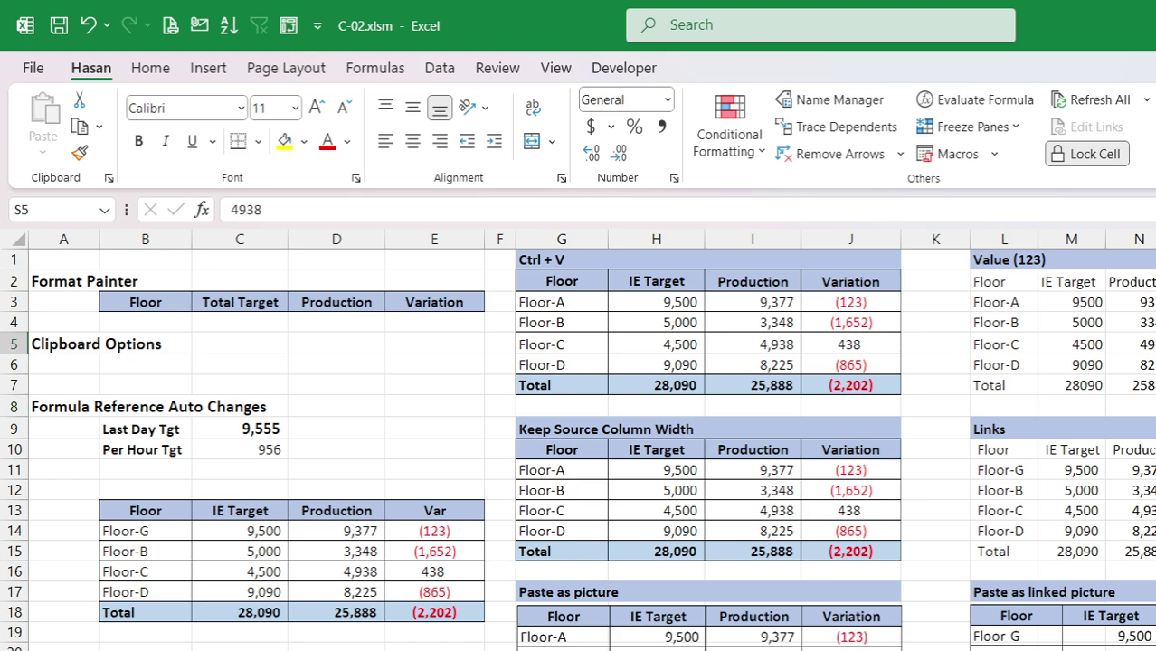
{"action": "left_click", "coordinate": [1154, 365]}
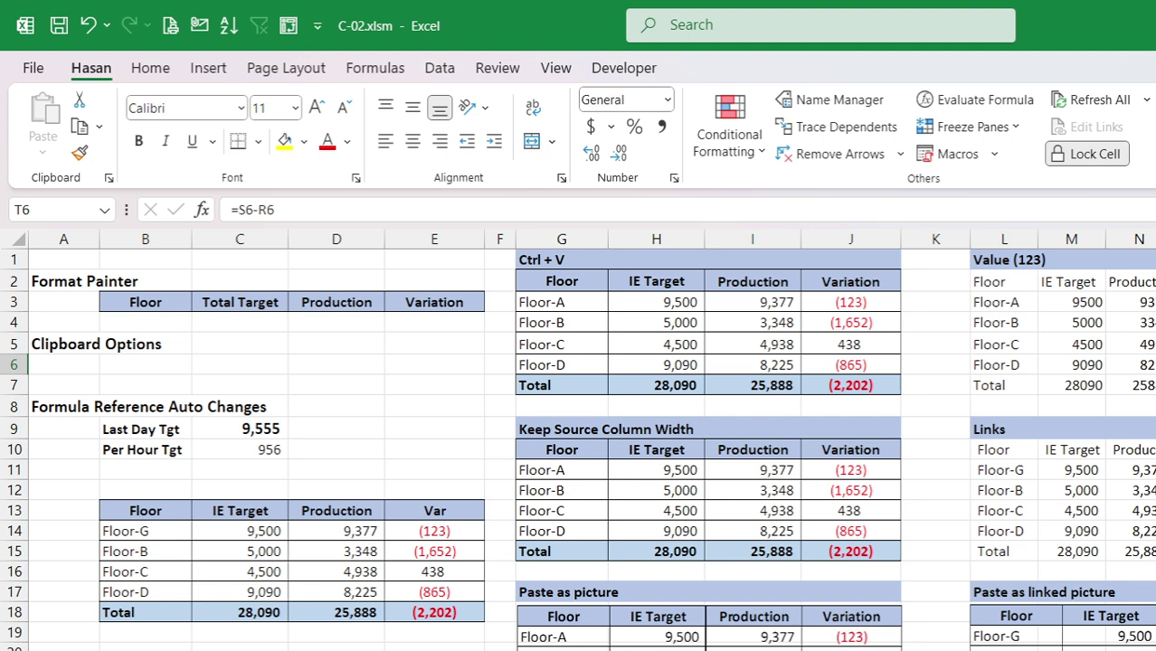
Step: Examine which cells the variance formula in T3 of the formulas-only table refers to
{"action": "key", "text": "Up"}
{"action": "key", "text": "Up"}
{"action": "key", "text": "Up"}
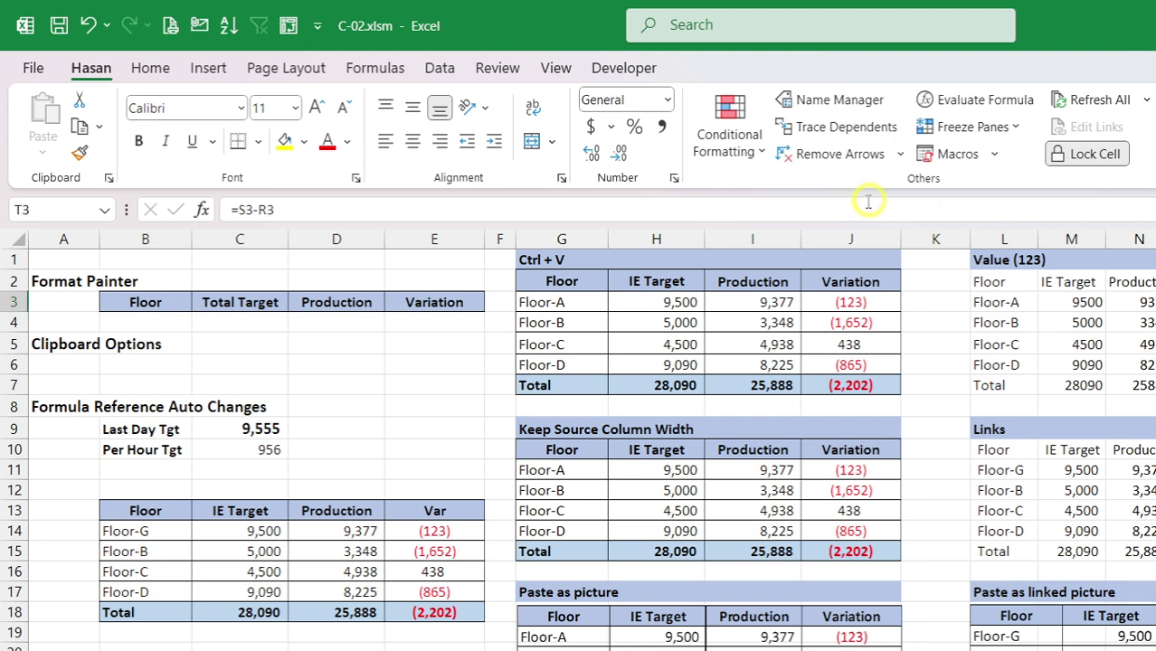
{"action": "left_click", "coordinate": [815, 206]}
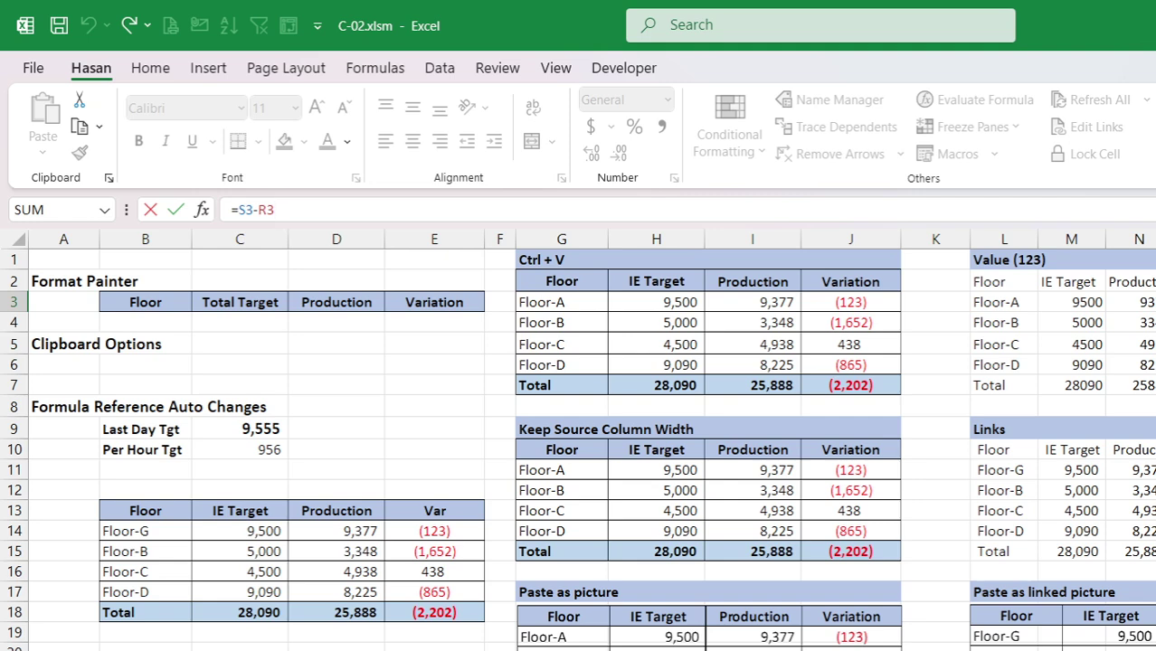
{"action": "key", "text": "Return"}
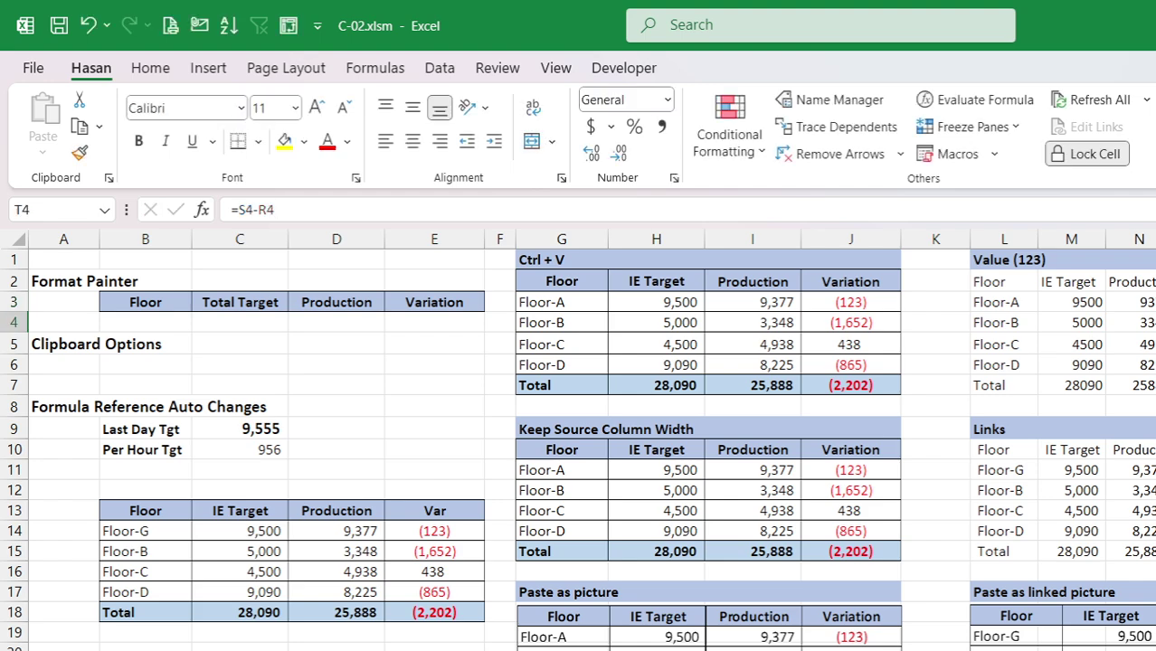
{"action": "key", "text": "Up"}
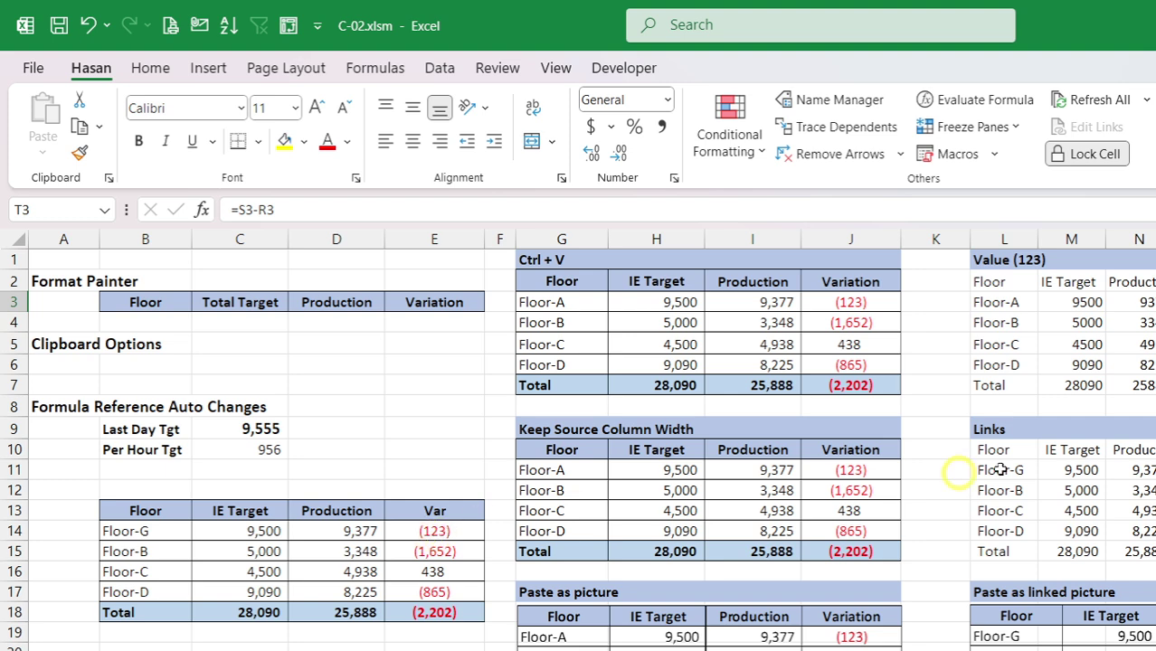
Step: Apply the comma number style to T3:T7 in the formulas-only table
{"action": "key", "text": "shift+Down"}
{"action": "key", "text": "shift+Down"}
{"action": "key", "text": "shift+Down"}
{"action": "key", "text": "shift+Down"}
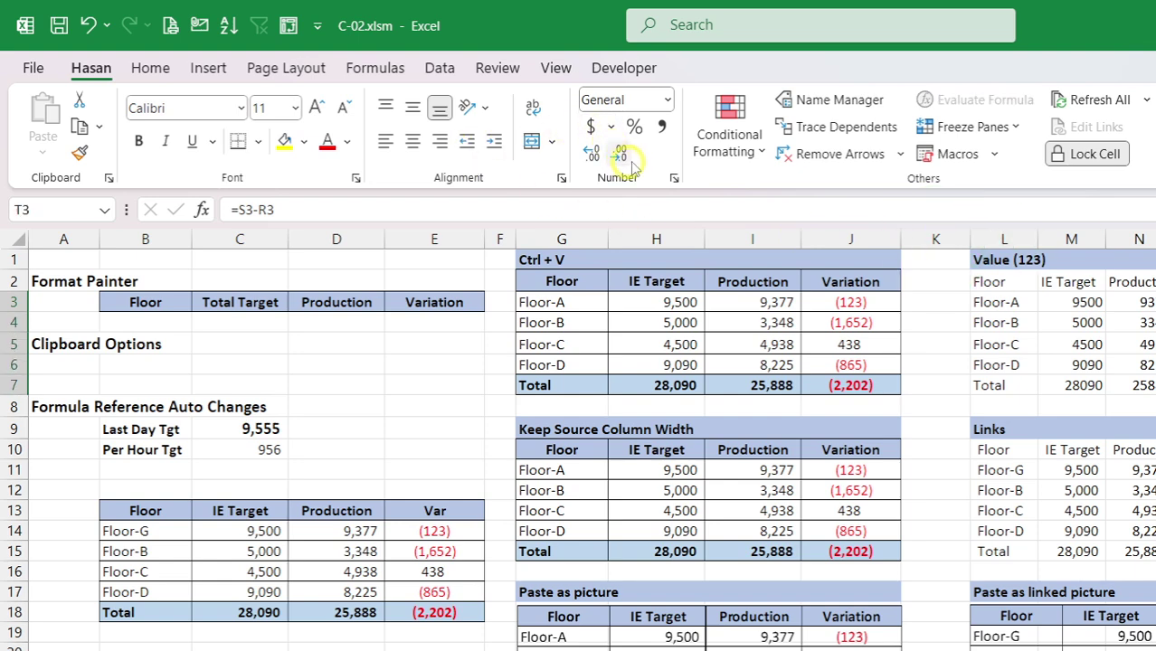
{"action": "left_click", "coordinate": [611, 129]}
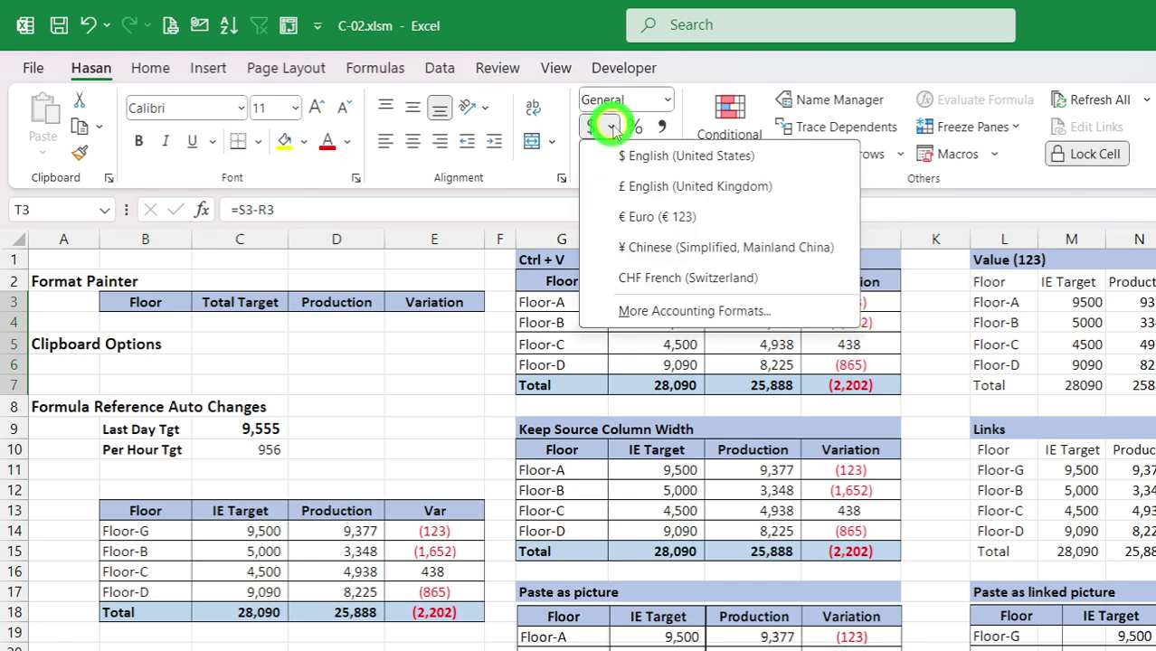
{"action": "left_click", "coordinate": [660, 127]}
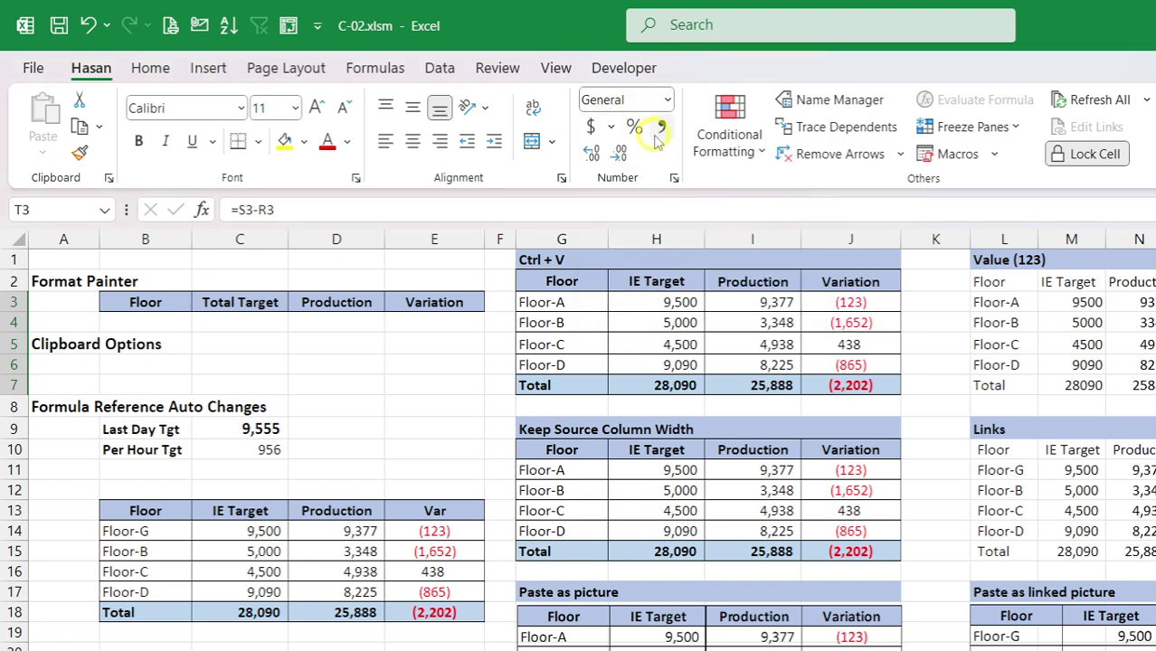
{"action": "left_click", "coordinate": [661, 129]}
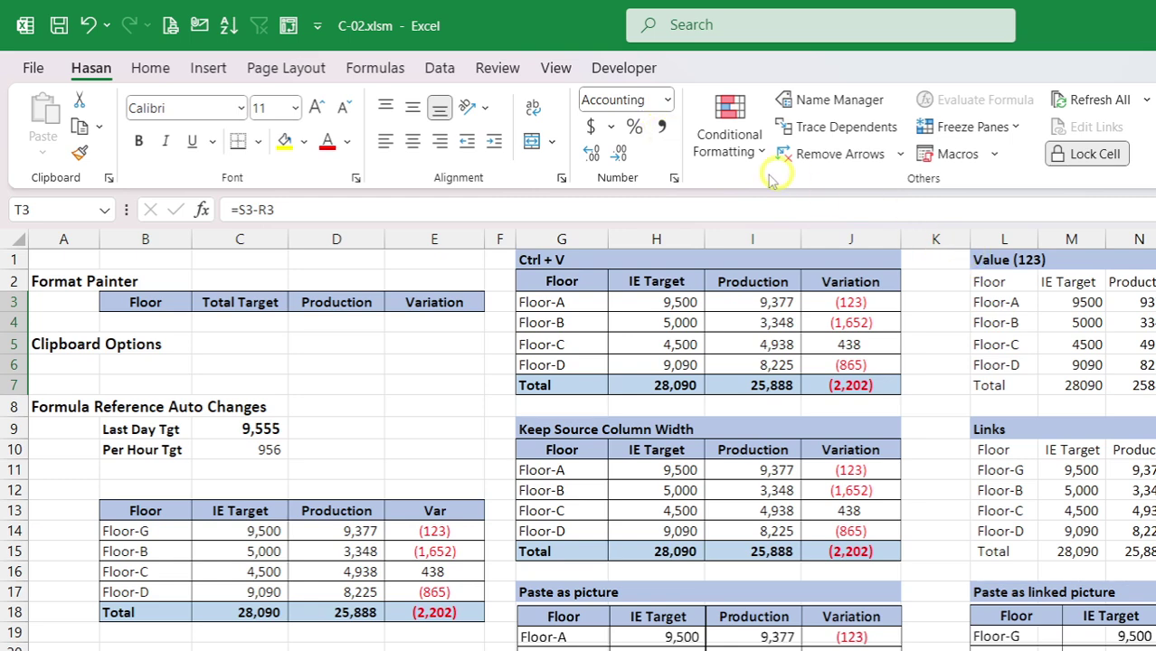
Step: Increase the decimals shown in T3:T7 to six places, and reduce them to none
{"action": "left_click", "coordinate": [595, 157]}
{"action": "left_click", "coordinate": [595, 157]}
{"action": "left_click", "coordinate": [595, 158]}
{"action": "left_click", "coordinate": [595, 158]}
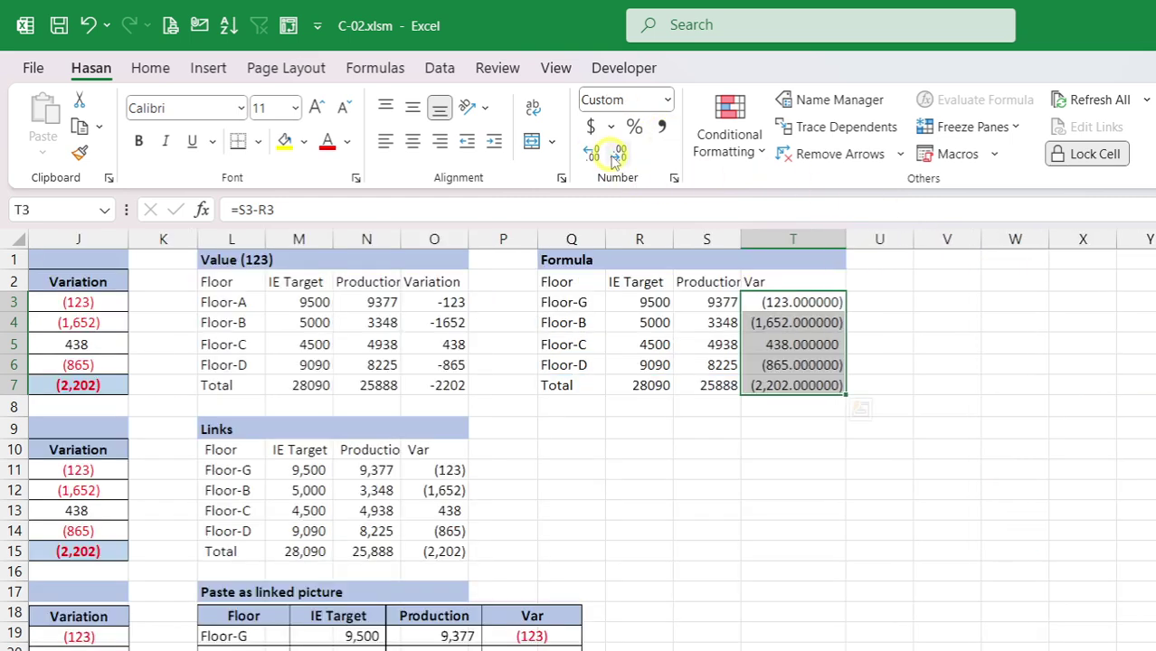
{"action": "left_click", "coordinate": [619, 158]}
{"action": "left_click", "coordinate": [619, 158]}
{"action": "left_click", "coordinate": [619, 158]}
{"action": "left_click", "coordinate": [619, 158]}
{"action": "left_click", "coordinate": [620, 158]}
{"action": "left_click", "coordinate": [619, 158]}
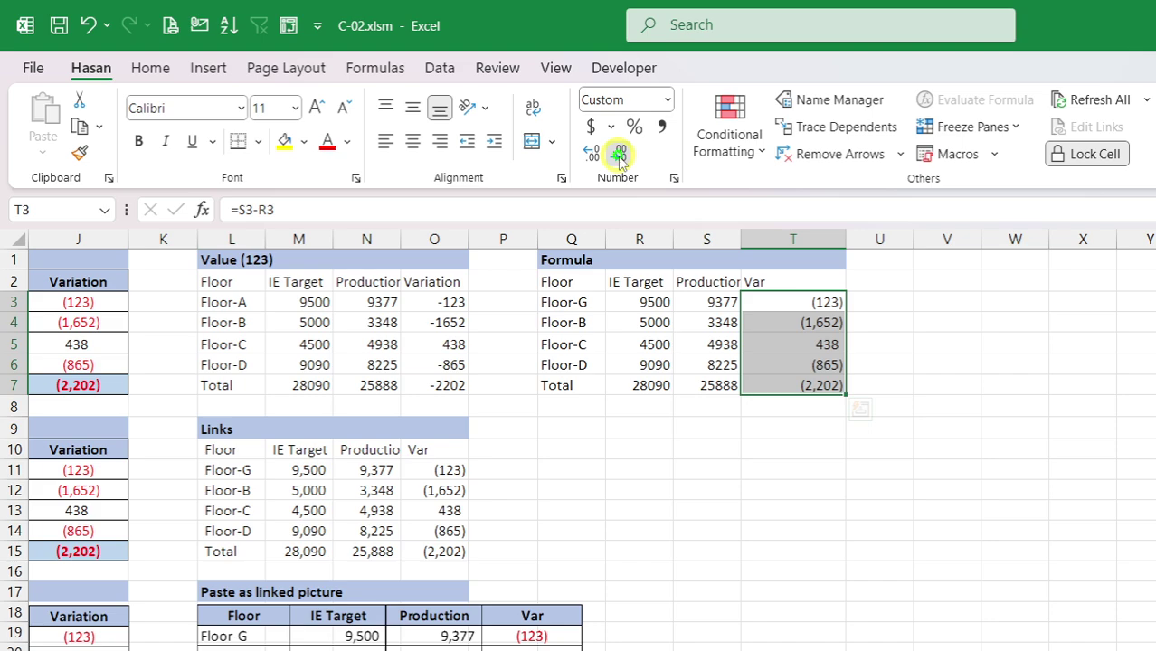
Step: Format T3:T7 with the Number category so that negative values appear in red parentheses
{"action": "scroll", "coordinate": [588, 443], "scroll_direction": "left", "scroll_amount": 6}
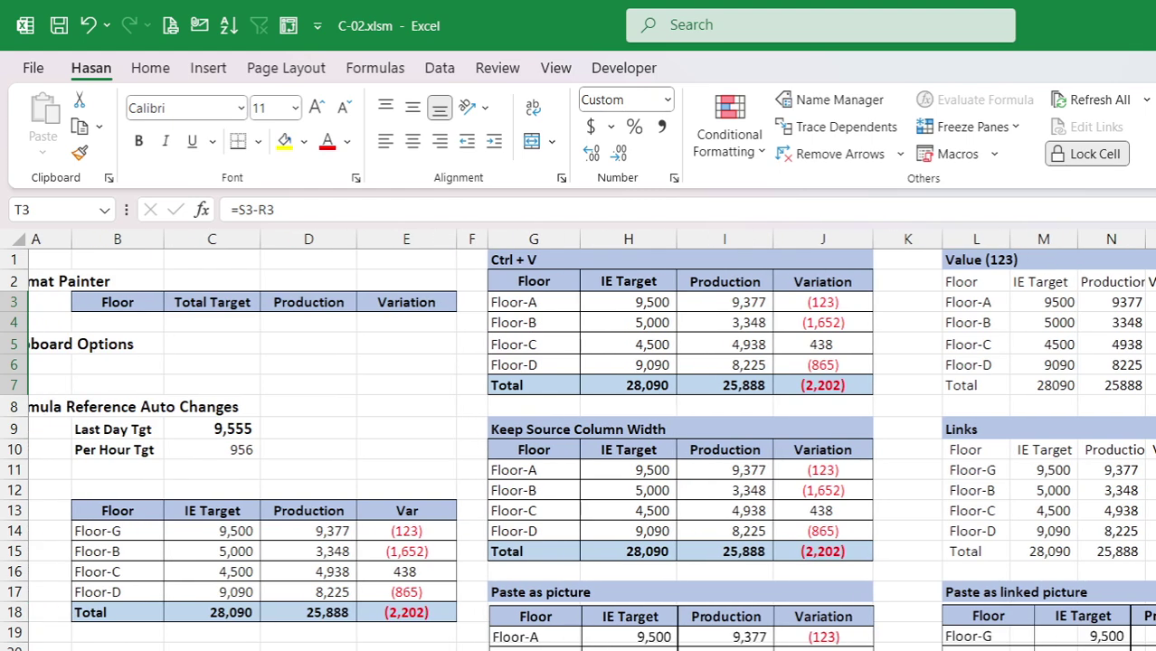
{"action": "scroll", "coordinate": [664, 611], "scroll_direction": "right", "scroll_amount": 2}
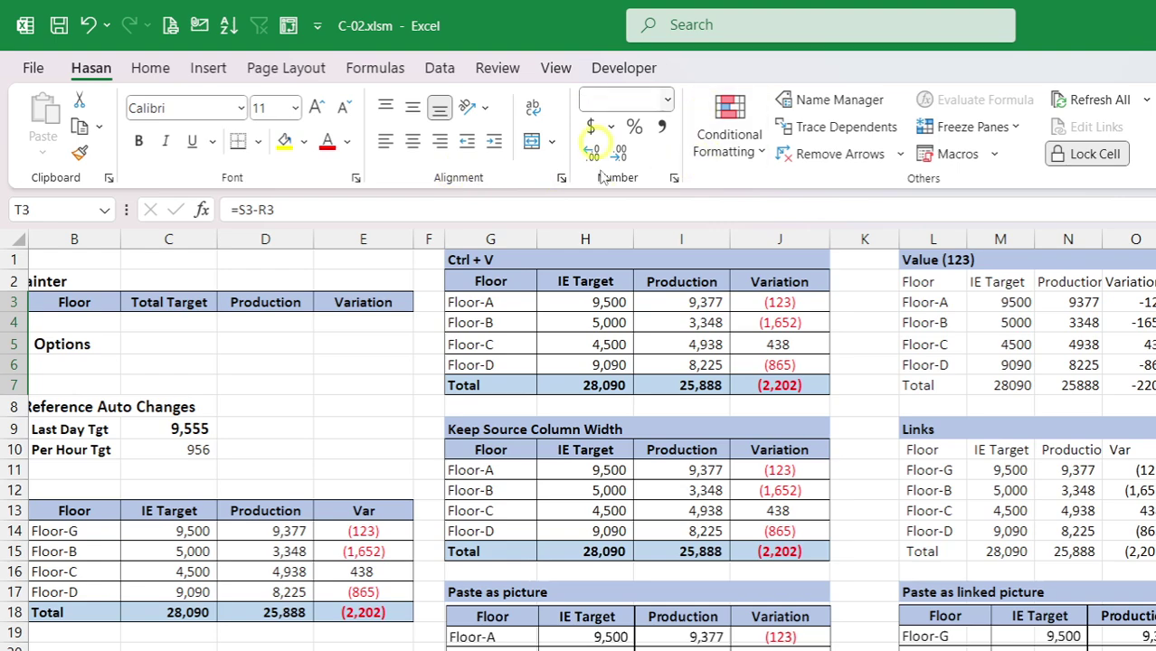
{"action": "left_click", "coordinate": [673, 180]}
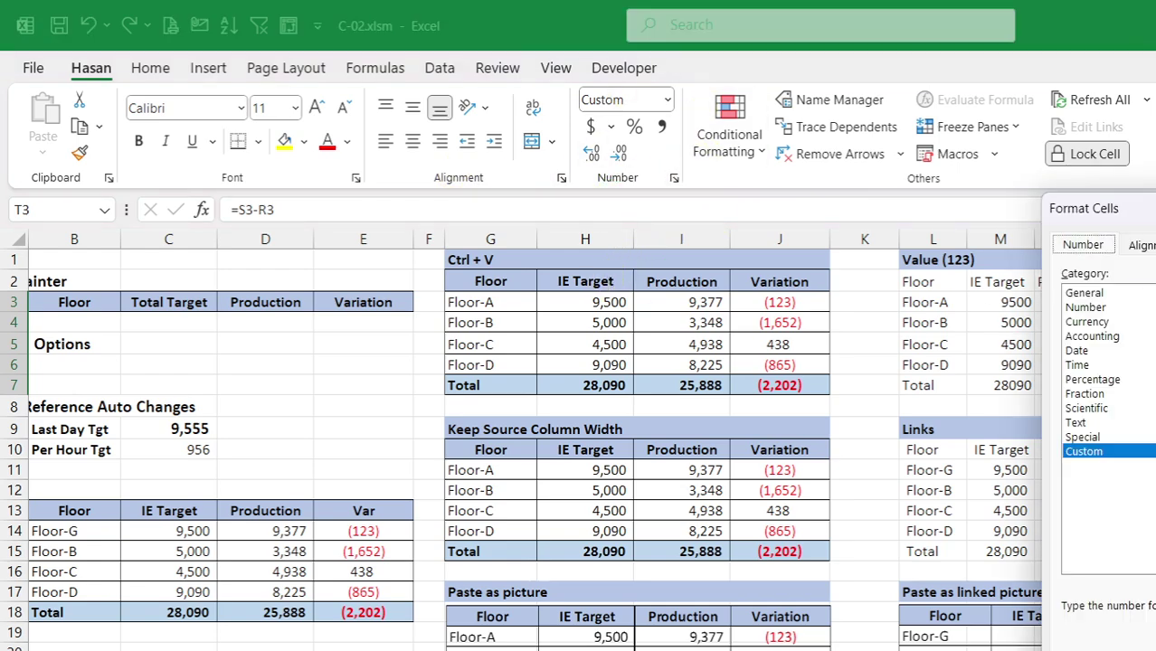
{"action": "left_click_drag", "start_coordinate": [1085, 206], "coordinate": [507, 208]}
{"action": "left_click", "coordinate": [275, 301]}
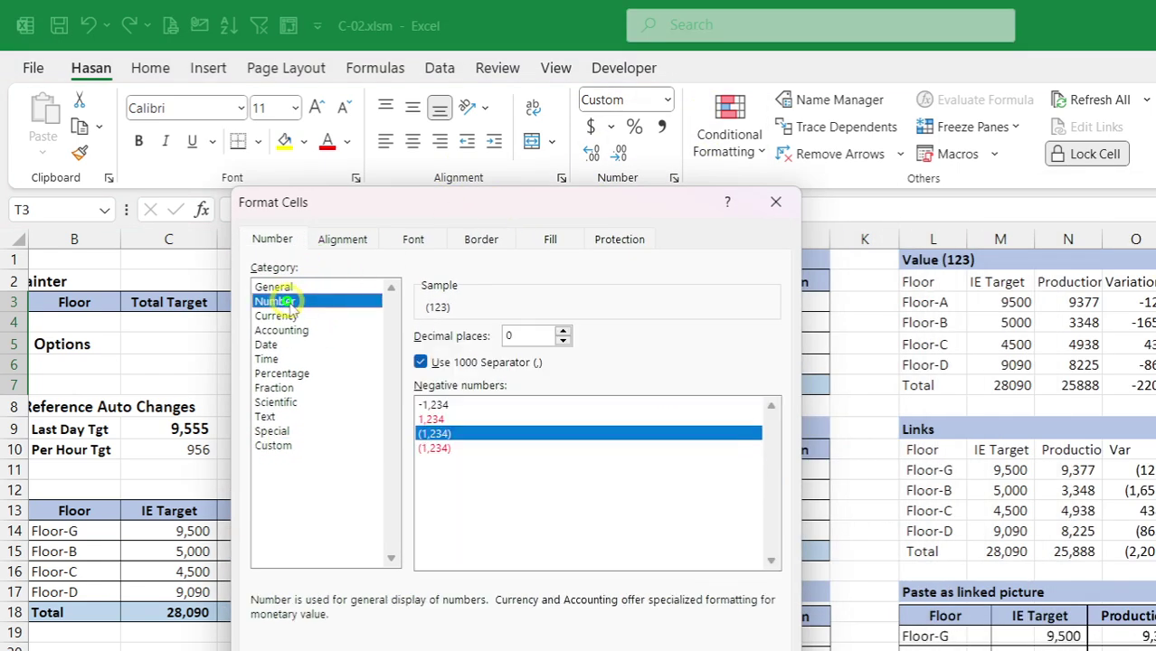
{"action": "left_click", "coordinate": [432, 447]}
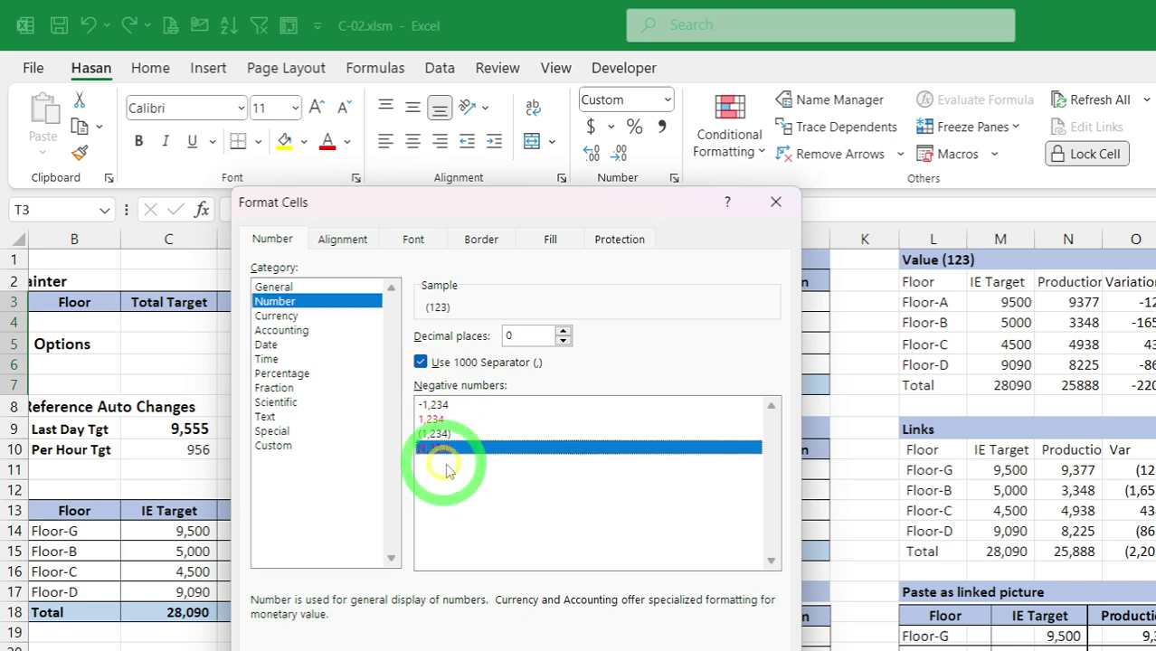
{"action": "key", "text": "Return"}
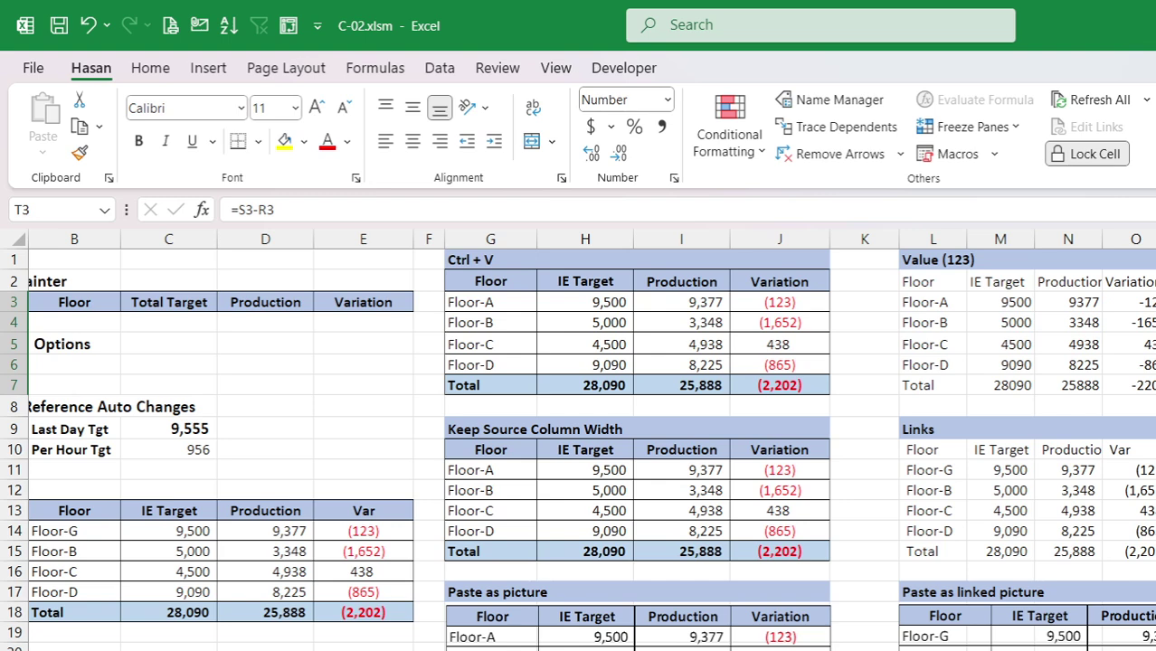
{"action": "left_click", "coordinate": [1155, 470]}
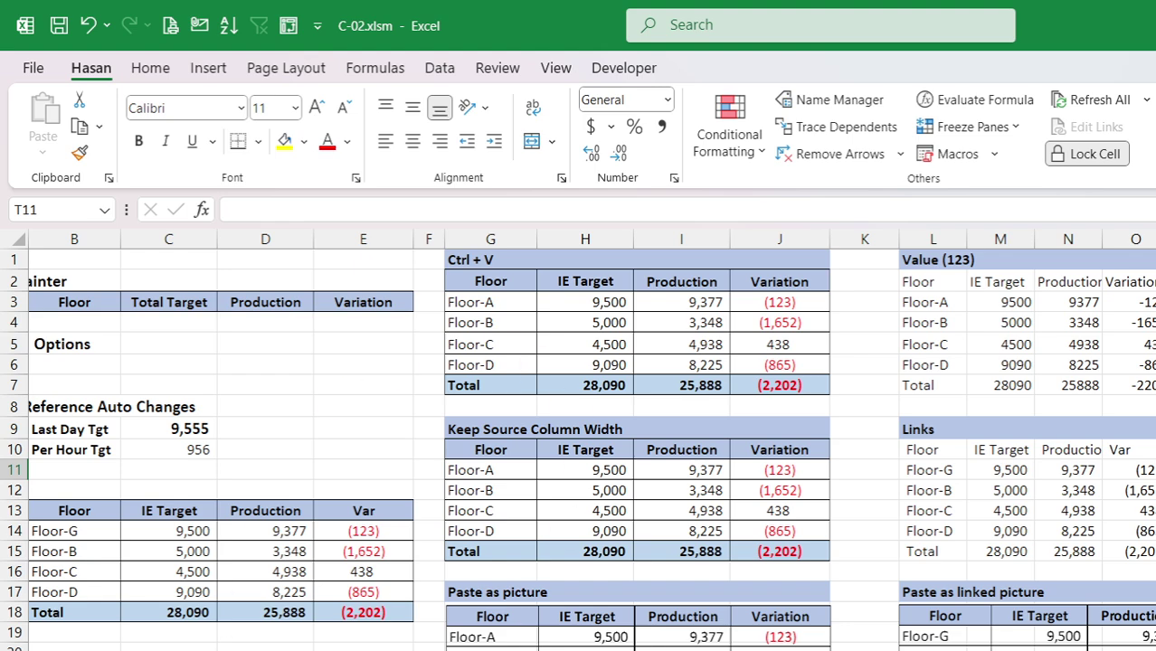
Step: Switch to the worksheet with the Lorem ipsum and Fill & Font samples and look over its sections
{"action": "scroll", "coordinate": [590, 440], "scroll_direction": "left", "scroll_amount": 1}
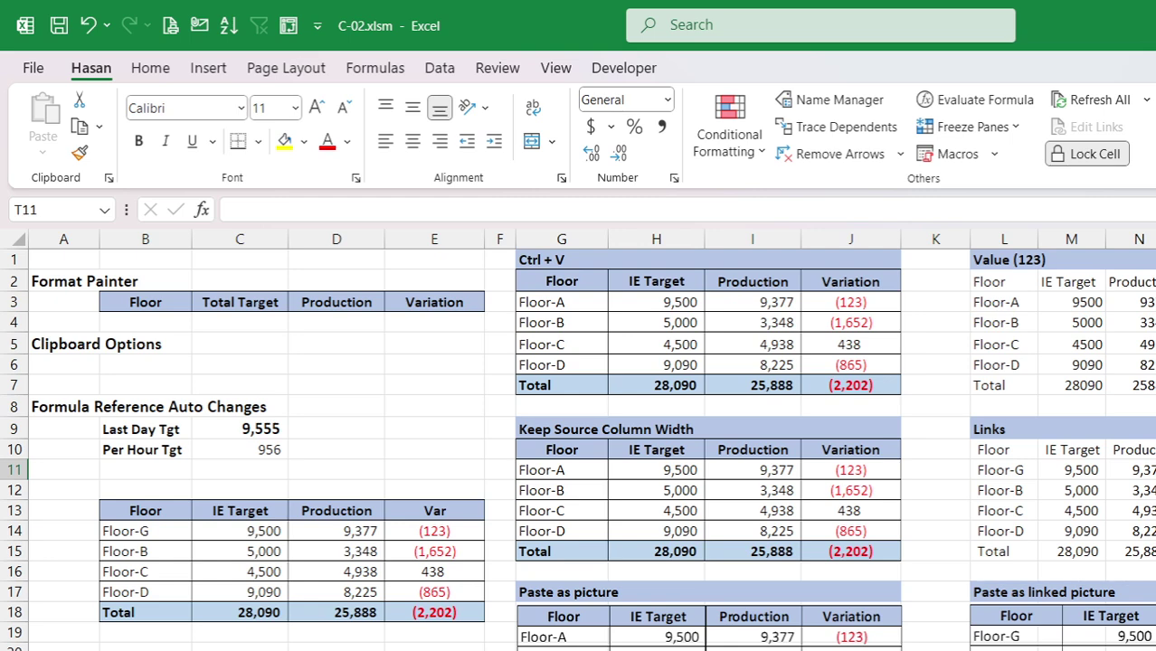
{"action": "left_click", "coordinate": [317, 650]}
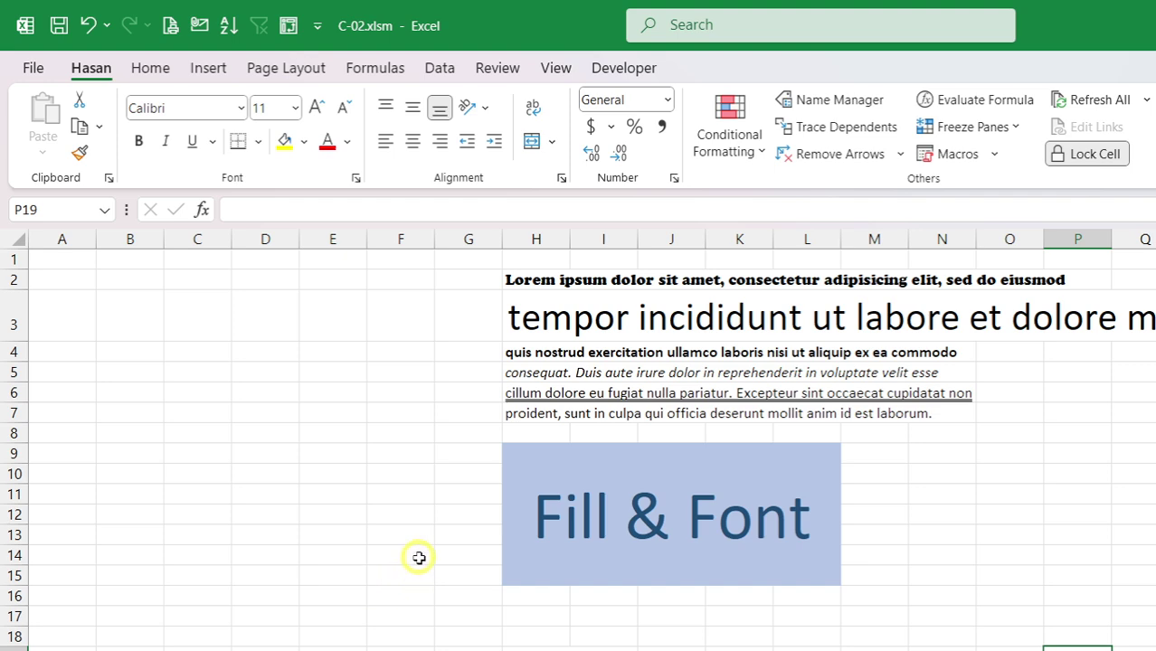
{"action": "scroll", "coordinate": [996, 539], "scroll_direction": "down", "scroll_amount": 3}
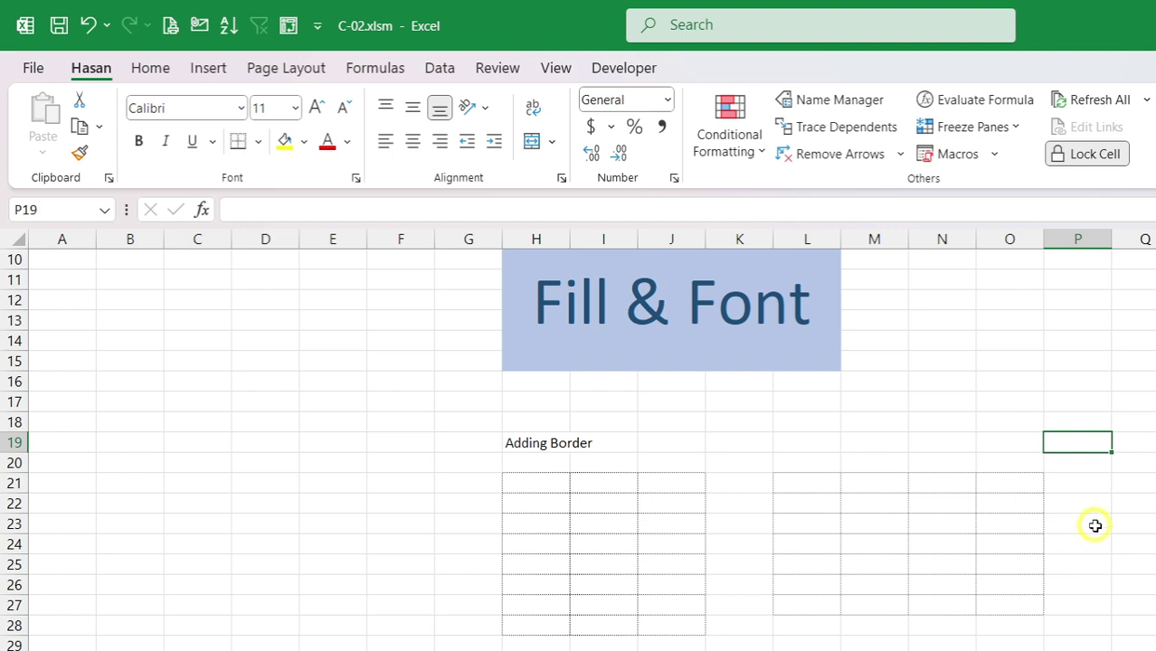
{"action": "scroll", "coordinate": [1095, 525], "scroll_direction": "up", "scroll_amount": 3}
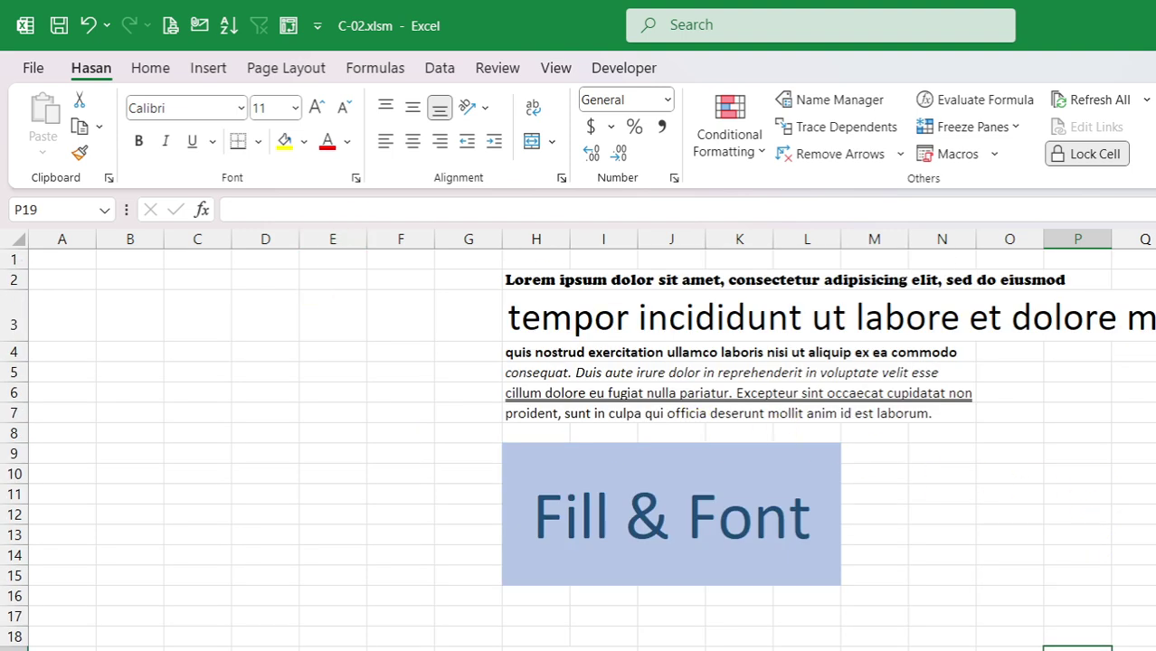
Step: Compare the fonts and sizes used by the sample texts in H2 and H3
{"action": "left_click", "coordinate": [529, 278]}
{"action": "left_click", "coordinate": [536, 306]}
{"action": "left_click", "coordinate": [536, 280]}
{"action": "left_click", "coordinate": [511, 318]}
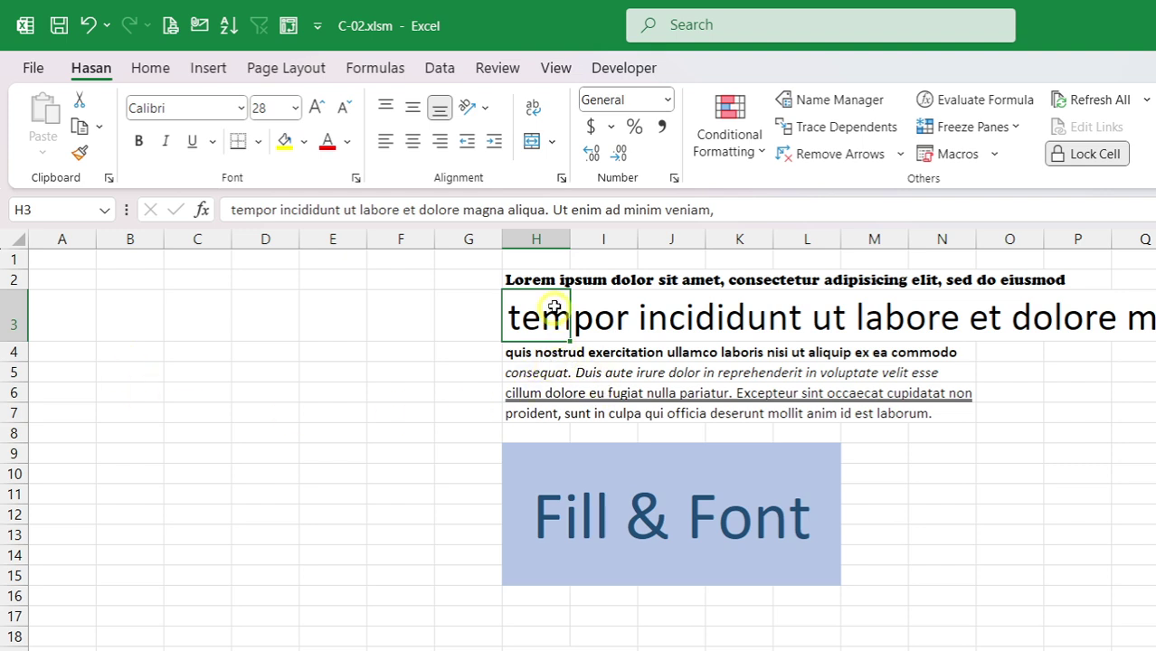
{"action": "left_click", "coordinate": [529, 278]}
{"action": "left_click", "coordinate": [159, 374]}
{"action": "left_click", "coordinate": [188, 309]}
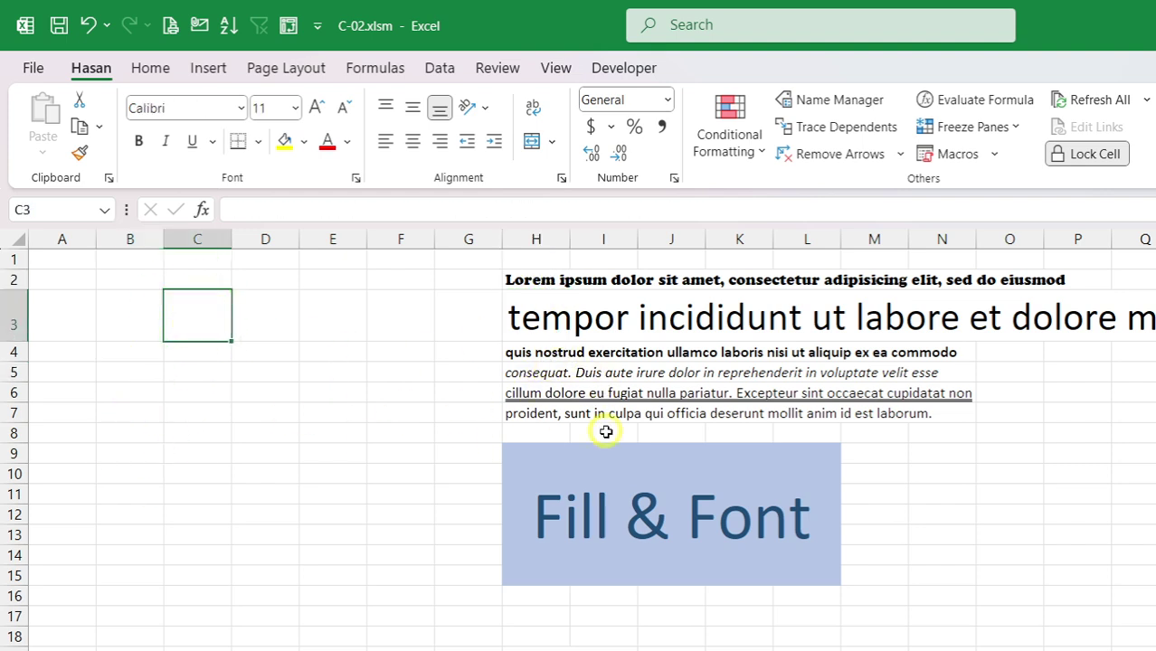
Step: Change the font of the text in H2 to Cascadia Mono ExtraLight, and replace it with Elephant
{"action": "left_click", "coordinate": [524, 283]}
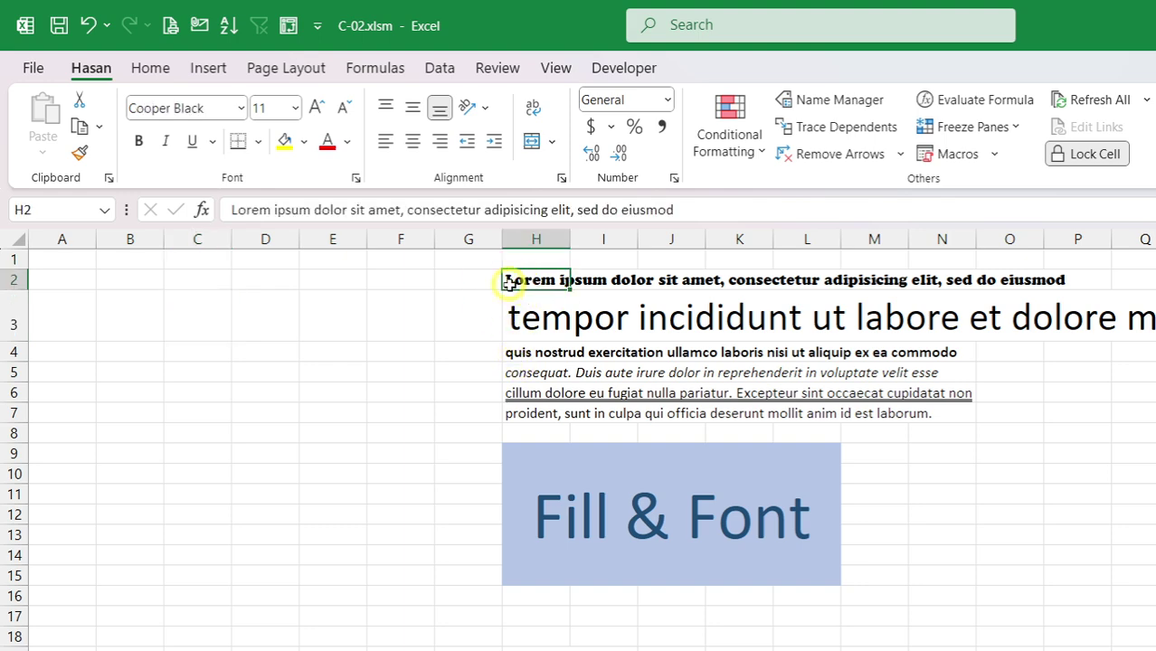
{"action": "left_click", "coordinate": [239, 108]}
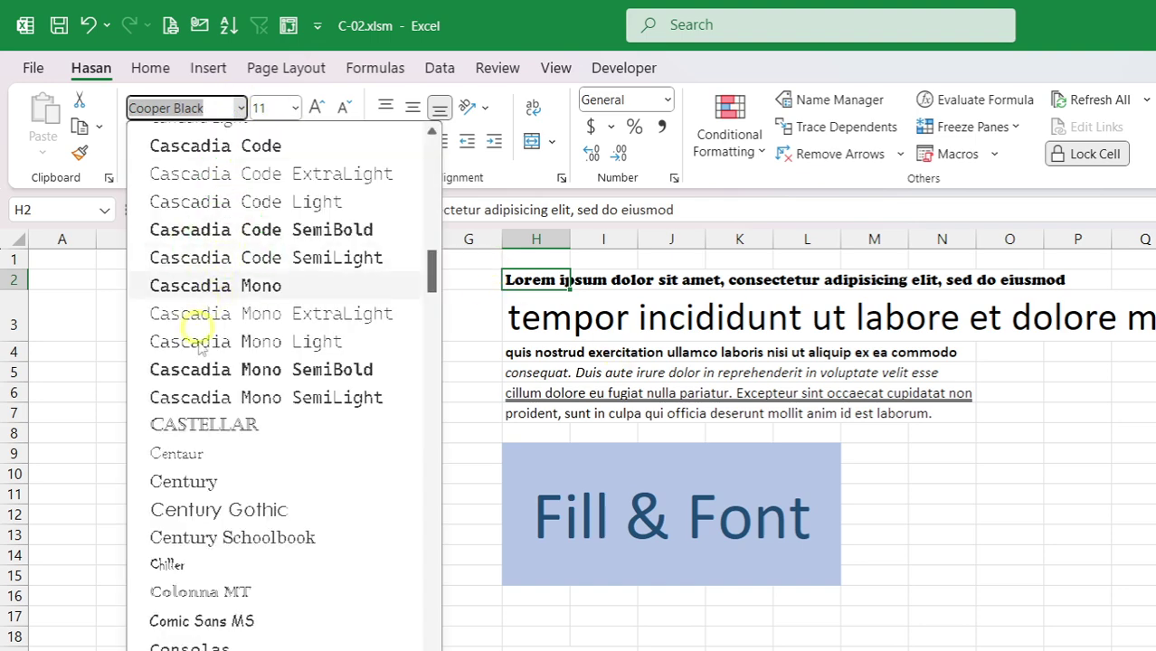
{"action": "left_click", "coordinate": [194, 312]}
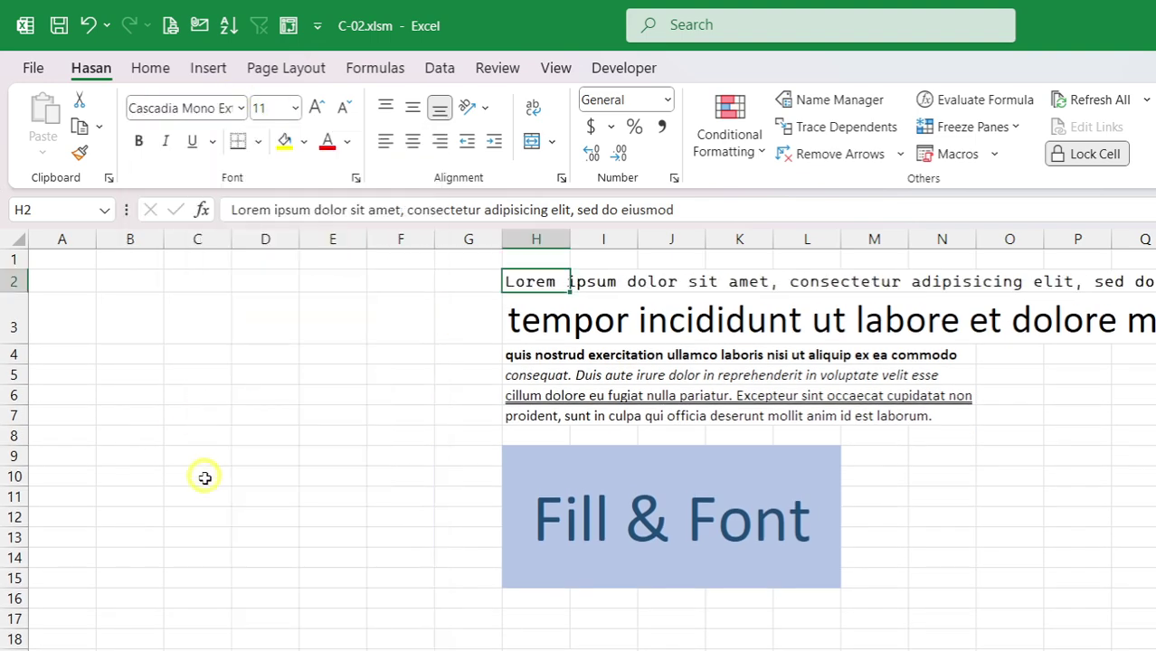
{"action": "left_click", "coordinate": [239, 107]}
{"action": "scroll", "coordinate": [228, 434], "scroll_direction": "down", "scroll_amount": 3}
{"action": "scroll", "coordinate": [227, 466], "scroll_direction": "down", "scroll_amount": 8}
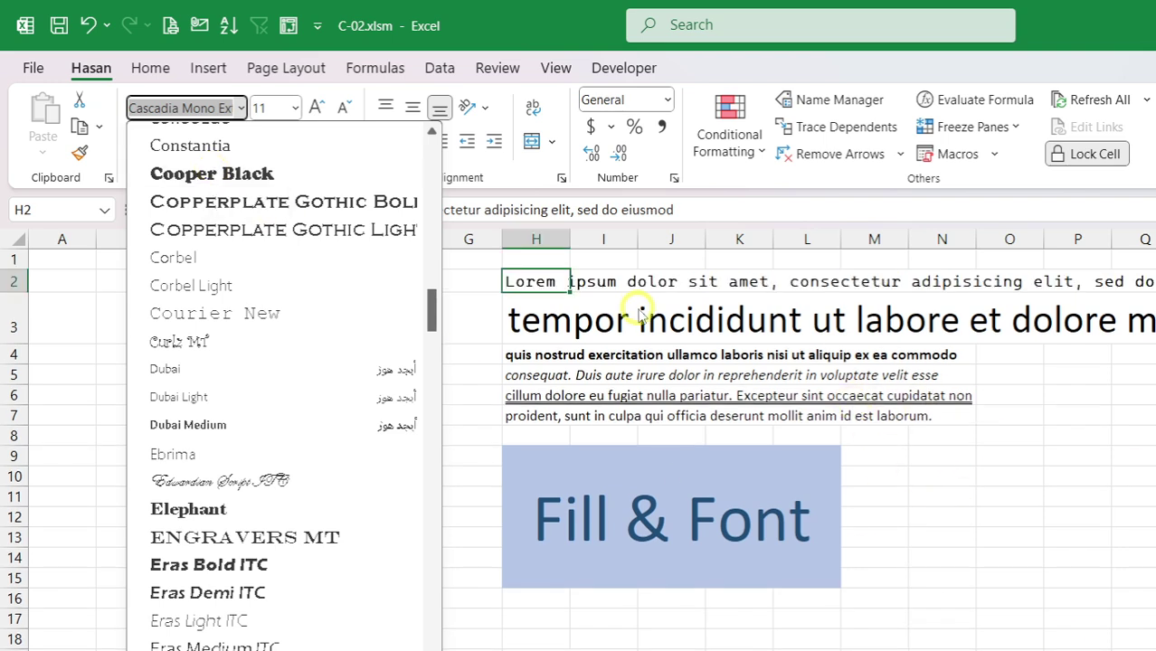
{"action": "left_click", "coordinate": [188, 509]}
Step: Enlarge the text in H2 by four size steps and shrink it by three, to size 12
{"action": "left_click", "coordinate": [316, 107]}
{"action": "left_click", "coordinate": [316, 106]}
{"action": "left_click", "coordinate": [316, 107]}
{"action": "left_click", "coordinate": [317, 107]}
{"action": "left_click", "coordinate": [346, 106]}
{"action": "left_click", "coordinate": [345, 107]}
{"action": "left_click", "coordinate": [345, 107]}
Step: Set the font size of the text in H2 to 48
{"action": "left_click", "coordinate": [280, 107]}
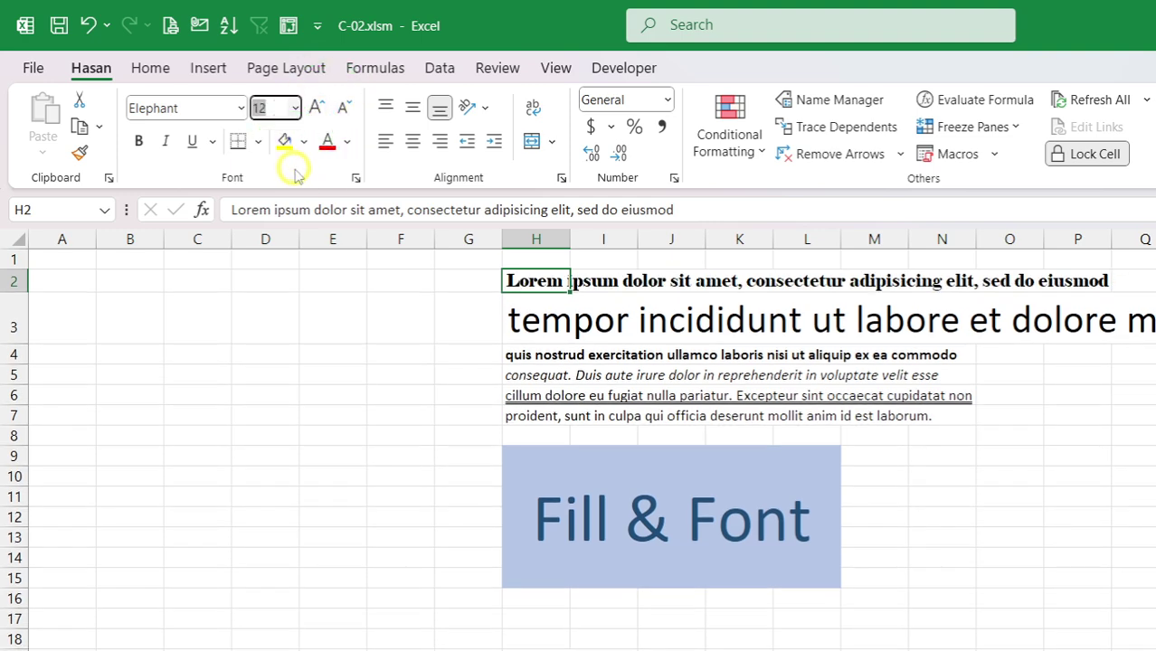
{"action": "left_click", "coordinate": [294, 108]}
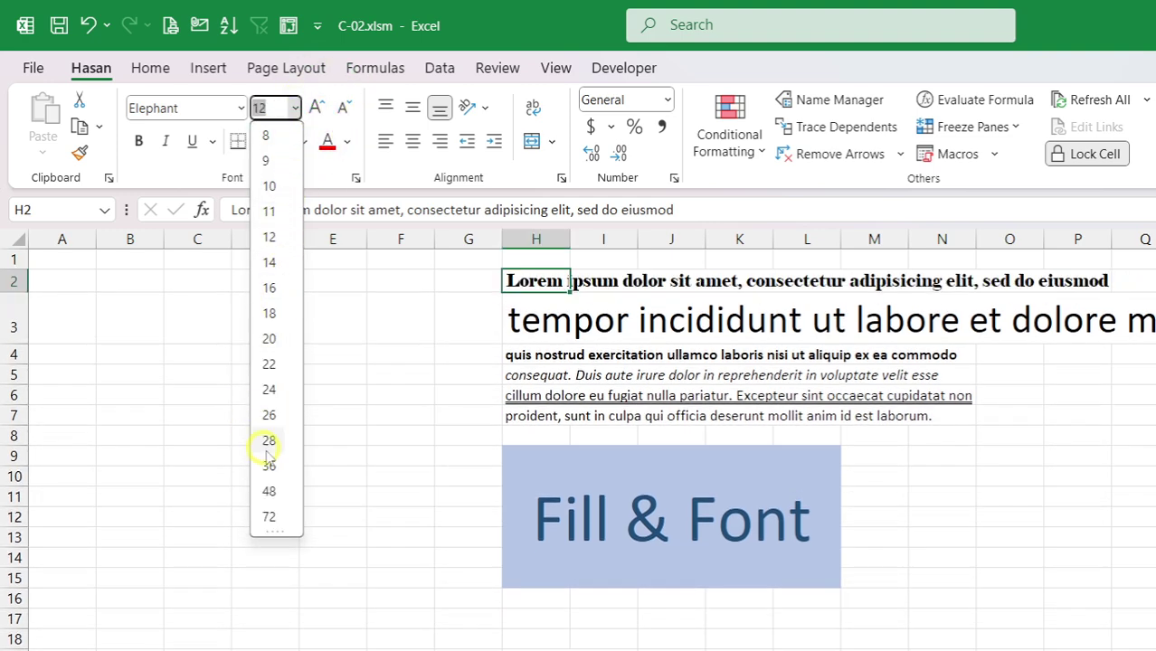
{"action": "left_click", "coordinate": [268, 491]}
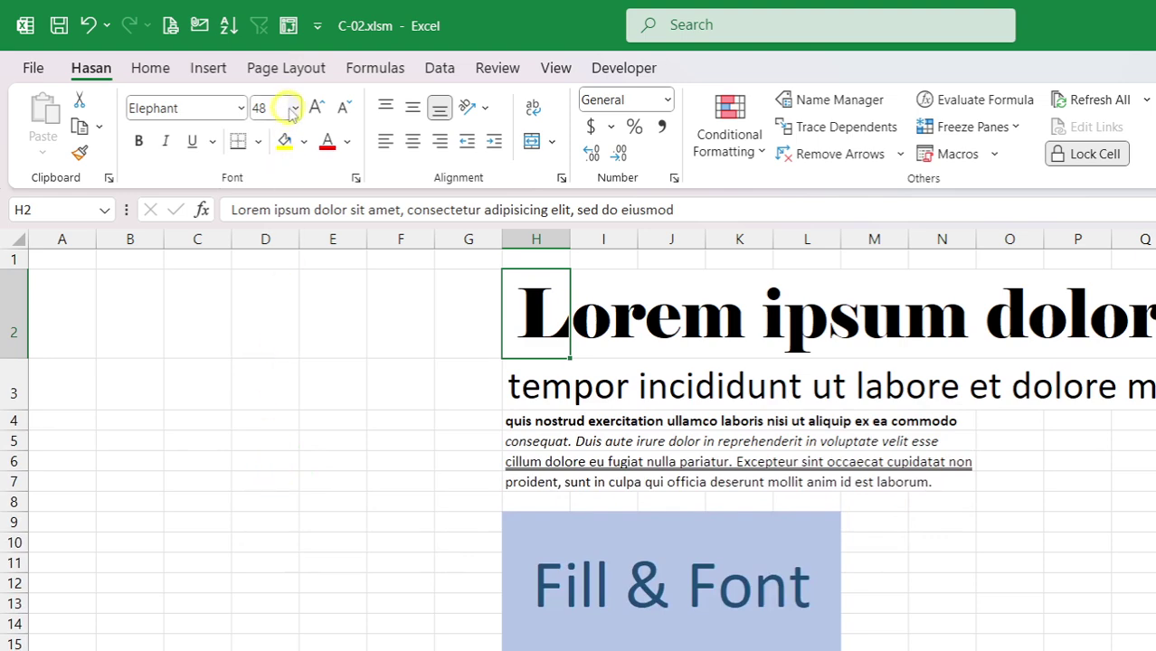
Step: Make the text in H2 bold and italic with a double underline
{"action": "left_click", "coordinate": [139, 142]}
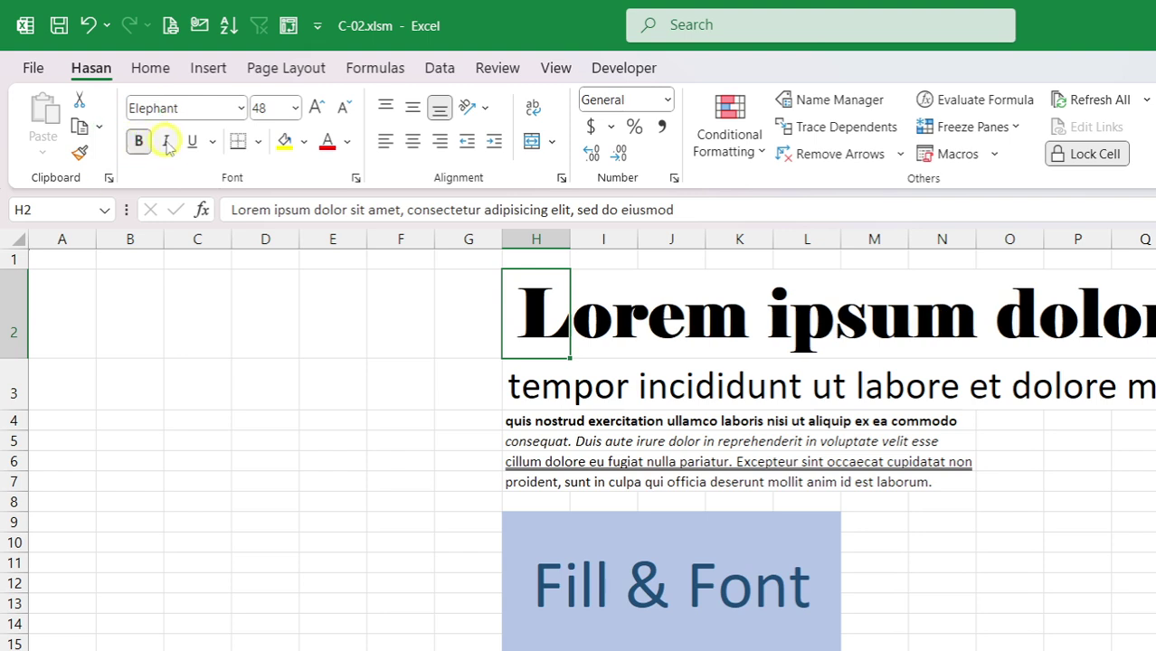
{"action": "left_click", "coordinate": [166, 143]}
{"action": "left_click", "coordinate": [191, 142]}
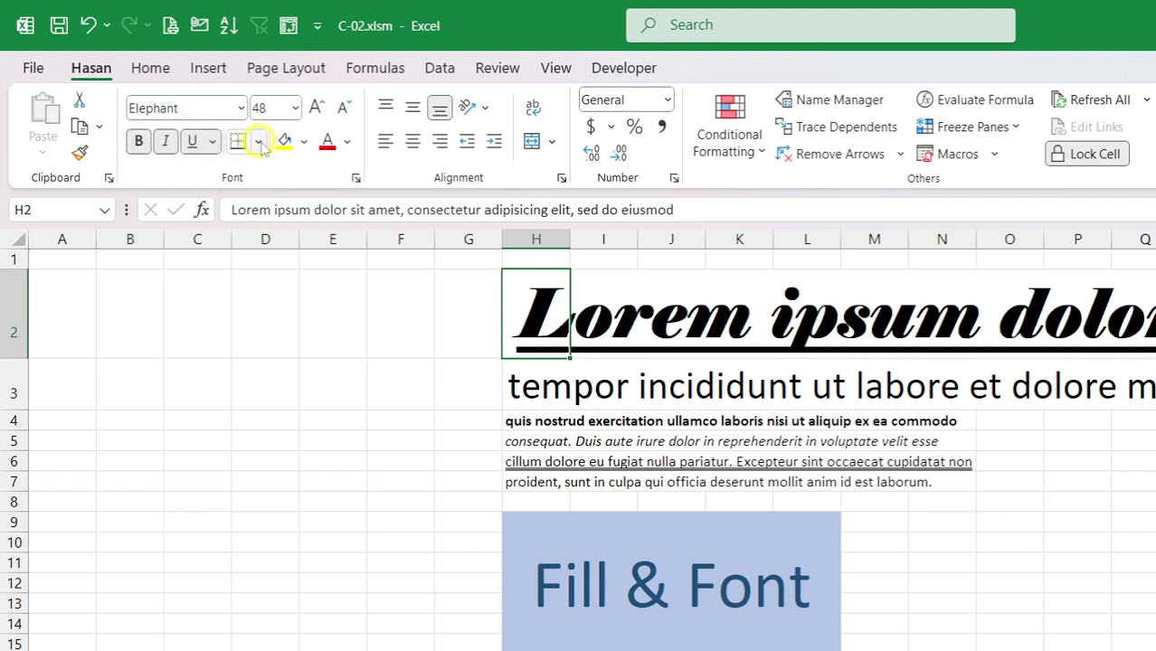
{"action": "left_click", "coordinate": [213, 142]}
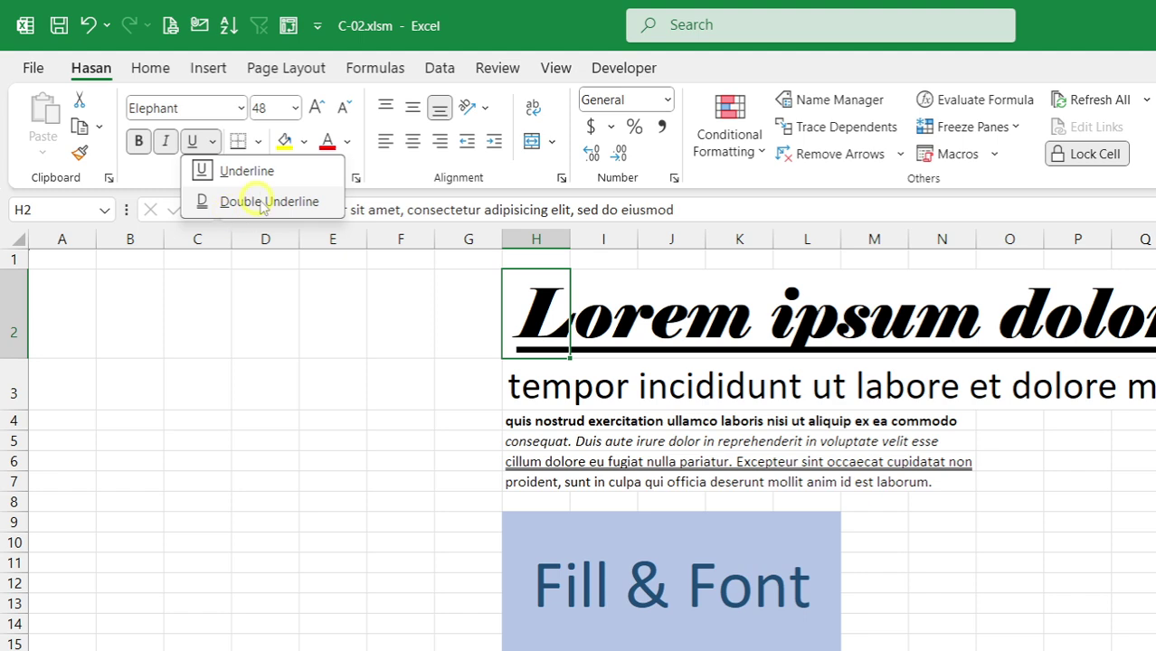
{"action": "left_click", "coordinate": [296, 205]}
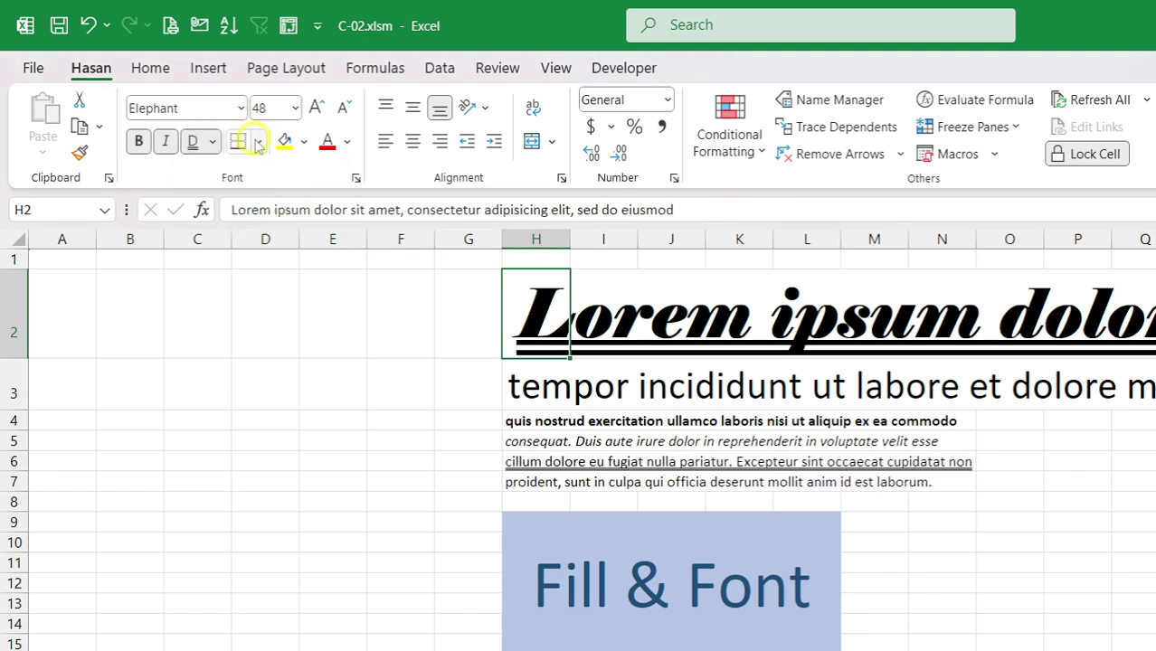
{"action": "left_click", "coordinate": [258, 143]}
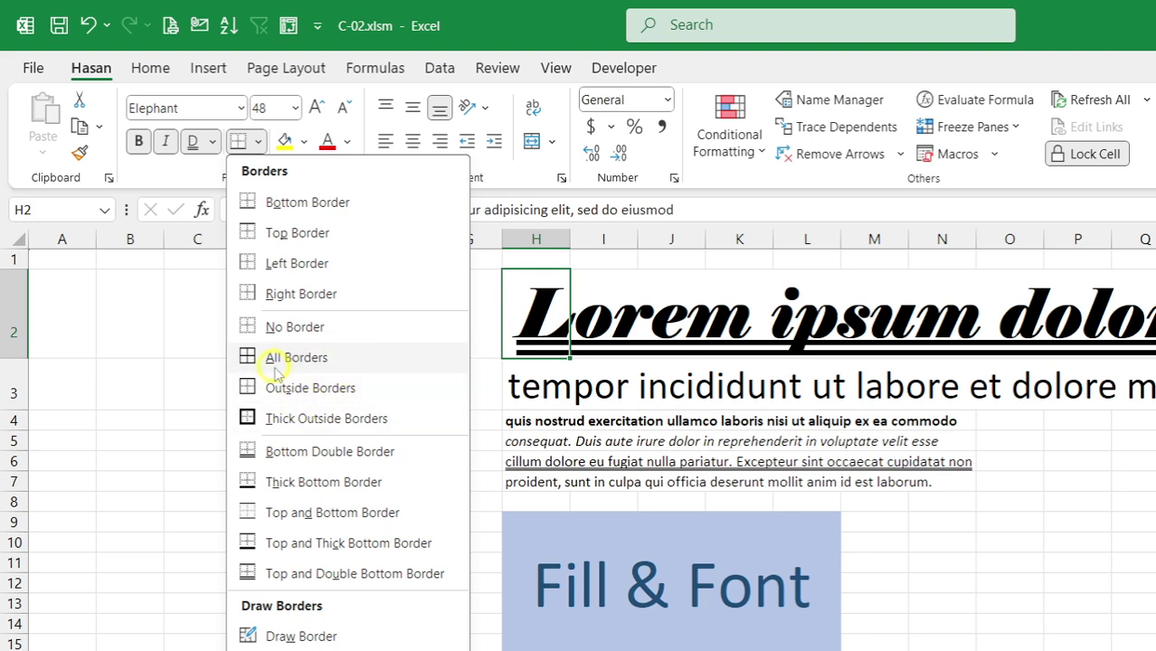
{"action": "left_click", "coordinate": [121, 343]}
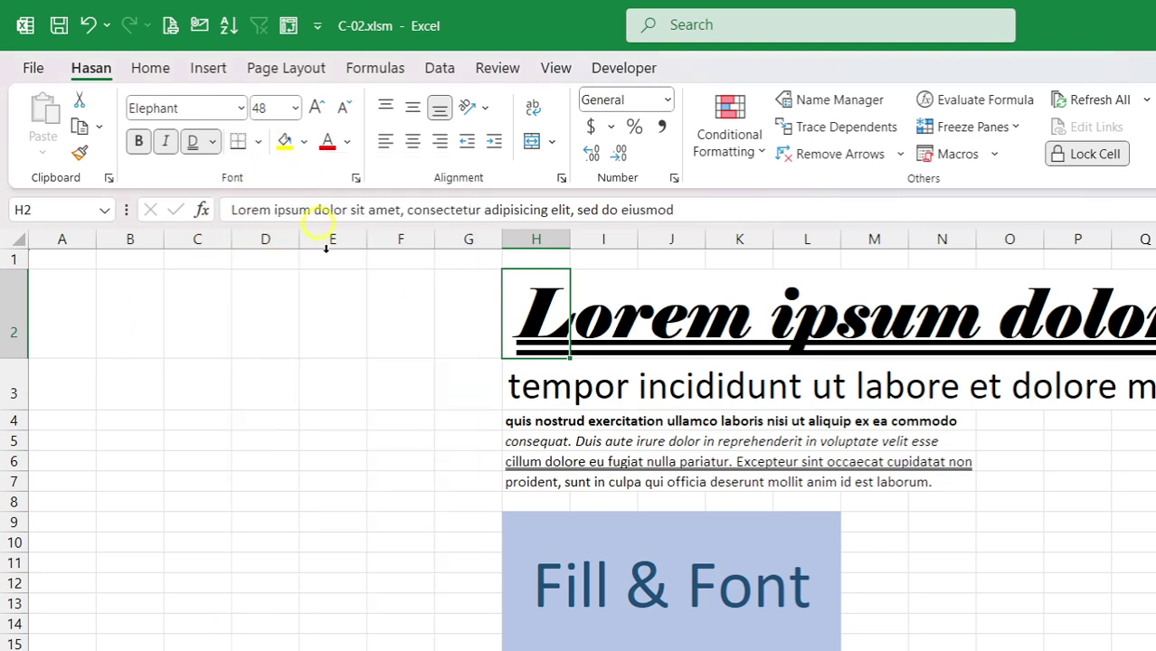
{"action": "scroll", "coordinate": [534, 421], "scroll_direction": "down", "scroll_amount": 1}
{"action": "scroll", "coordinate": [536, 426], "scroll_direction": "down", "scroll_amount": 1}
{"action": "scroll", "coordinate": [573, 441], "scroll_direction": "up", "scroll_amount": 1}
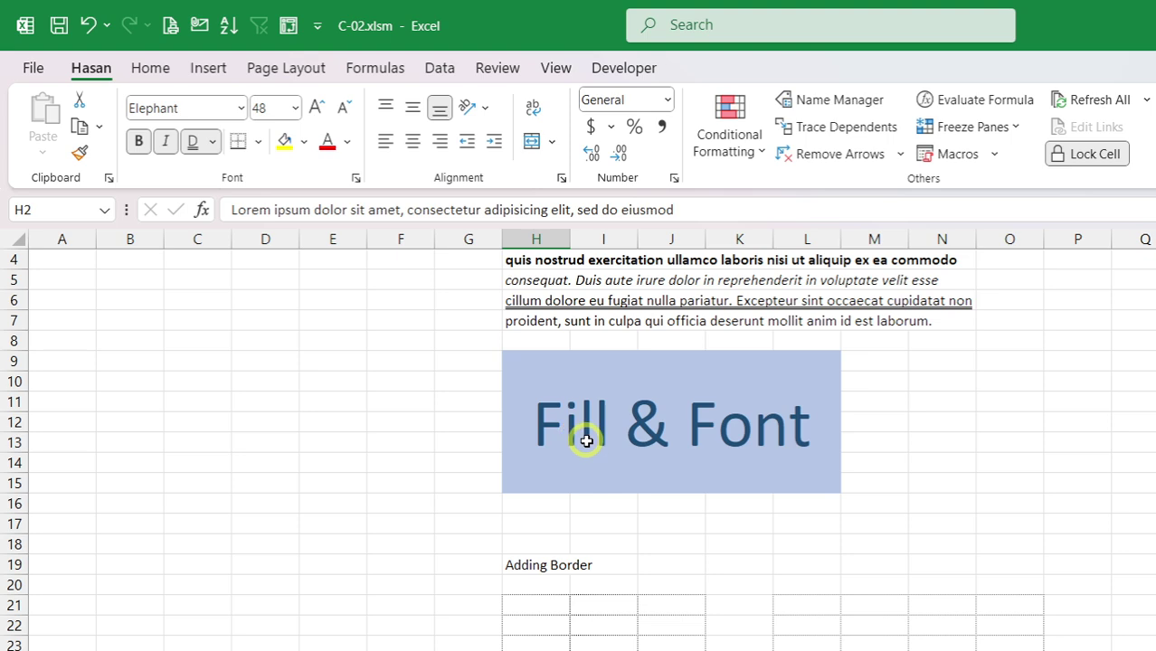
{"action": "left_click", "coordinate": [572, 441]}
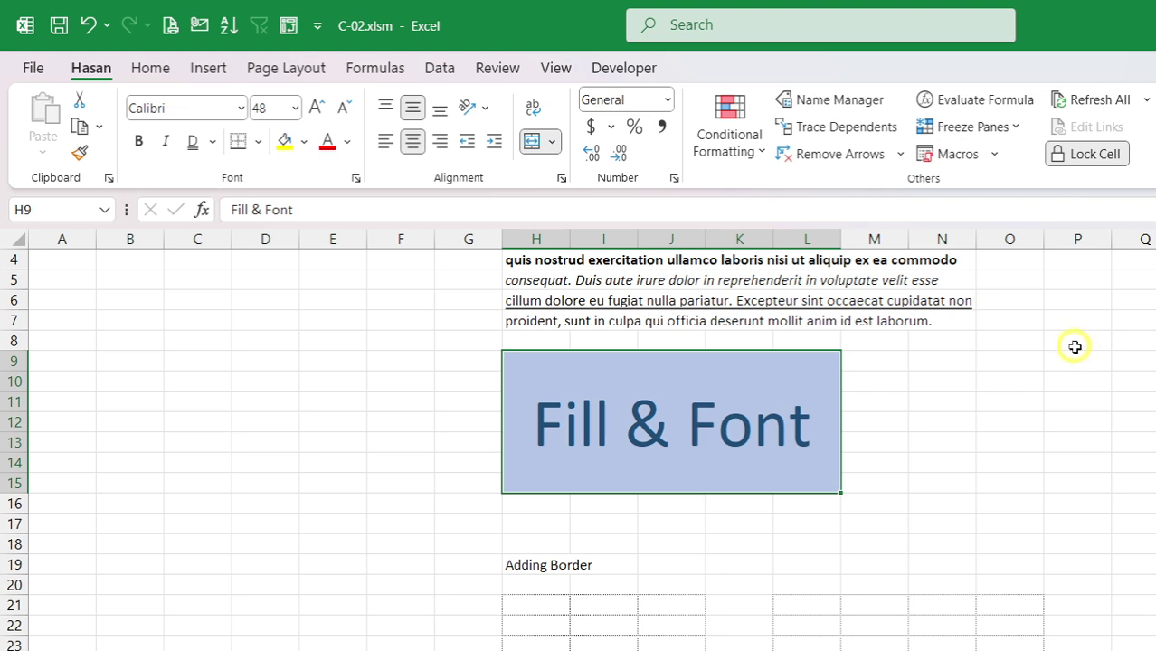
{"action": "left_click_drag", "start_coordinate": [1074, 345], "coordinate": [1153, 463]}
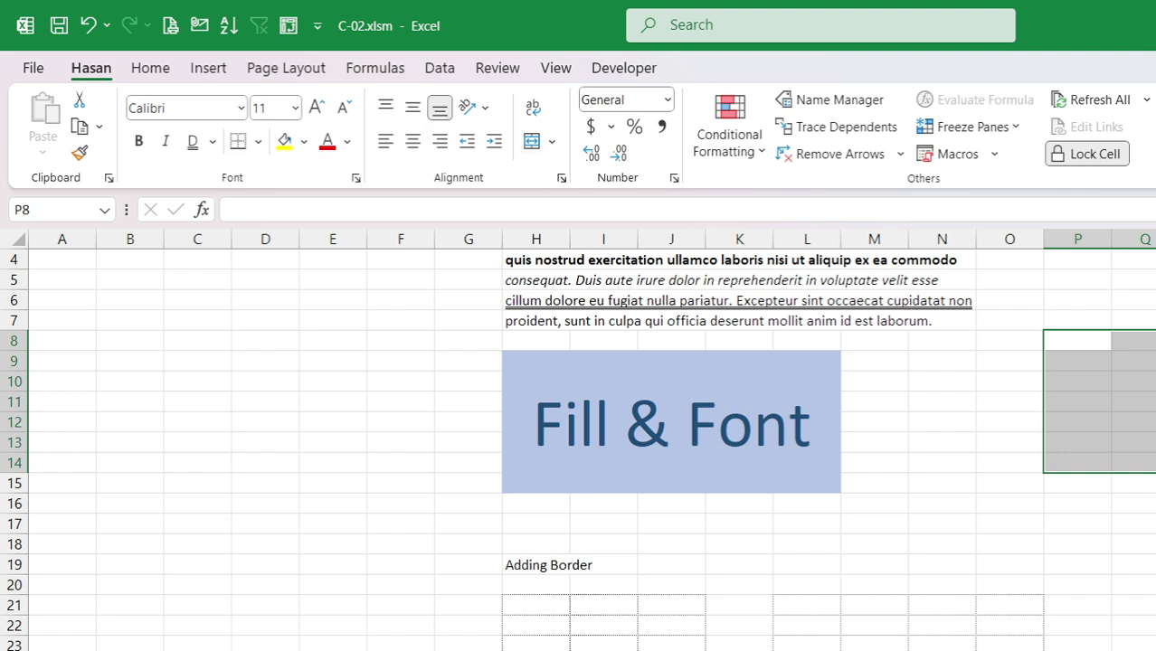
{"action": "left_click", "coordinate": [1149, 544]}
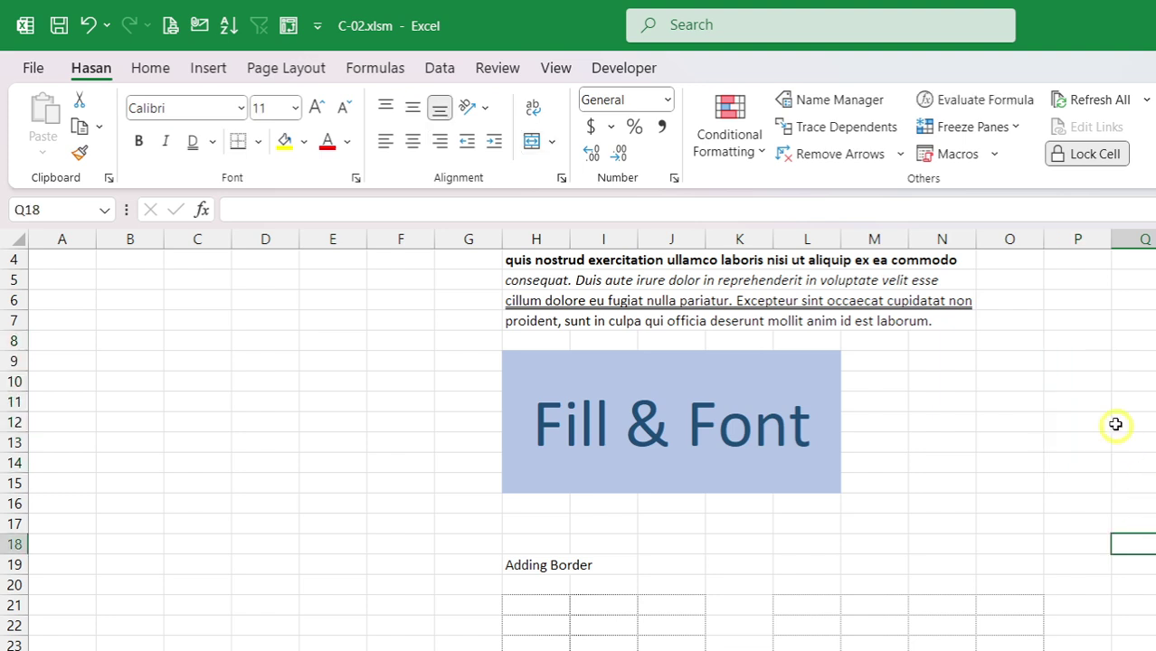
{"action": "left_click", "coordinate": [1067, 341]}
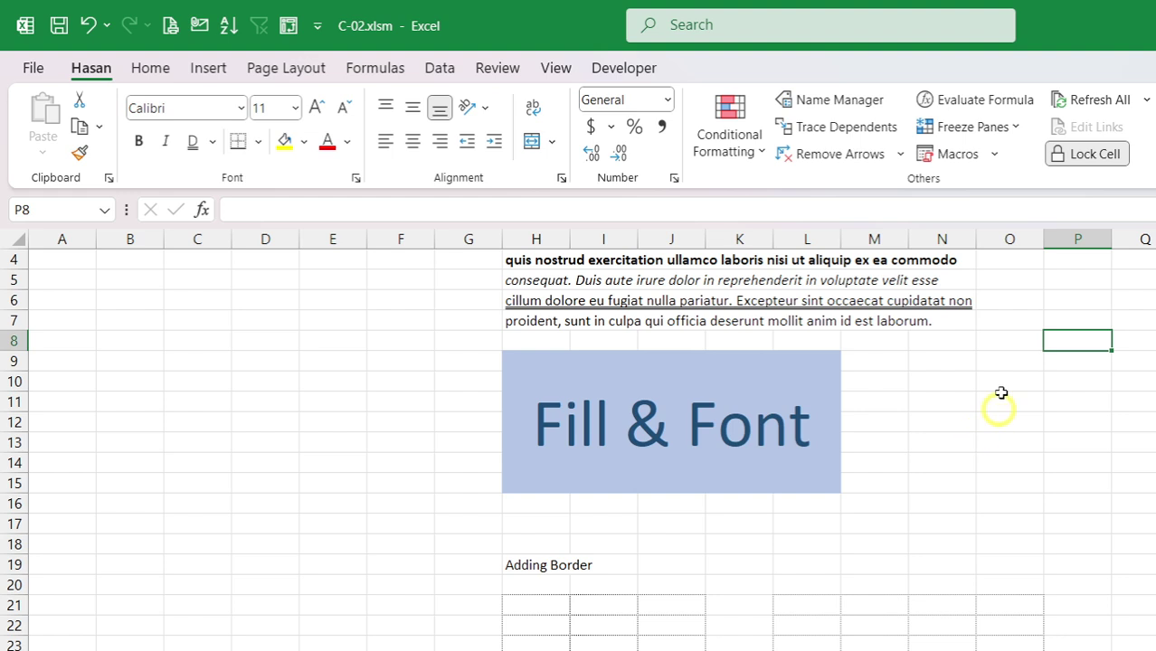
Step: Clear the fill of the merged Fill & Font cell at H9 and fill it with light gold
{"action": "left_click", "coordinate": [638, 415]}
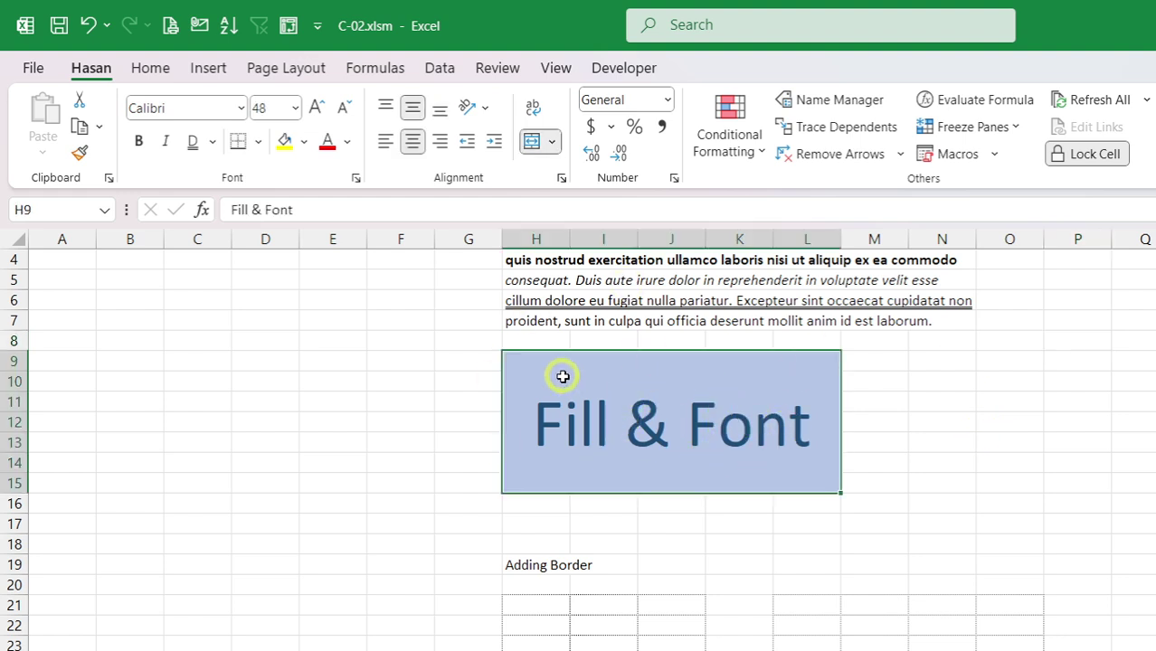
{"action": "left_click", "coordinate": [304, 142]}
{"action": "left_click", "coordinate": [356, 375]}
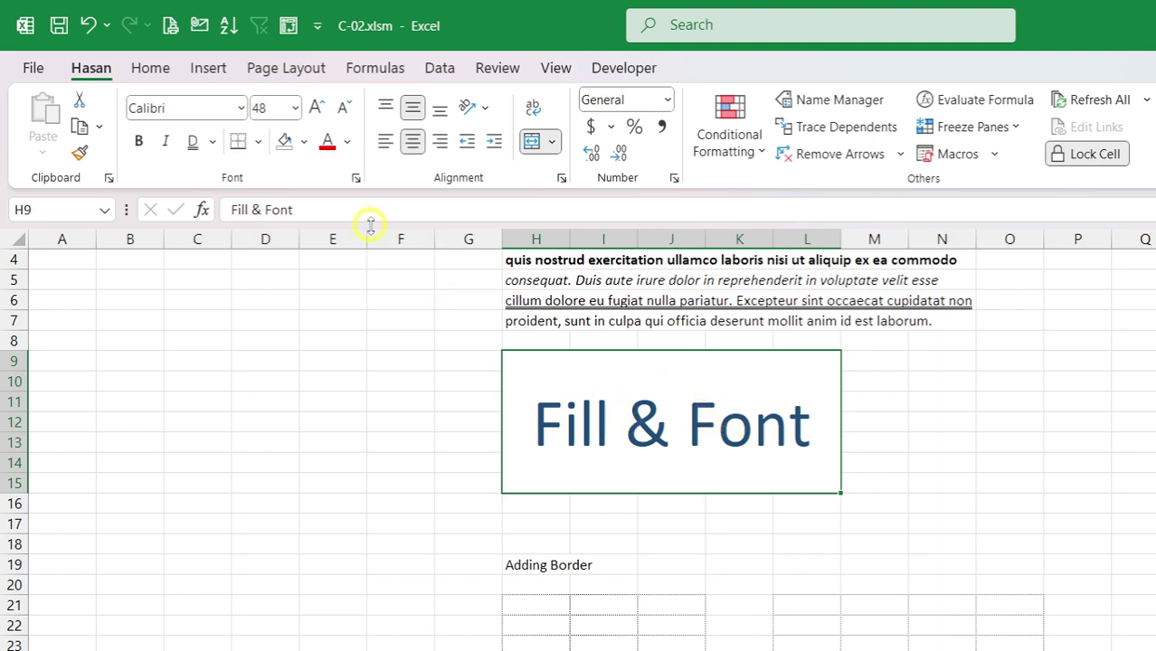
{"action": "left_click", "coordinate": [305, 142]}
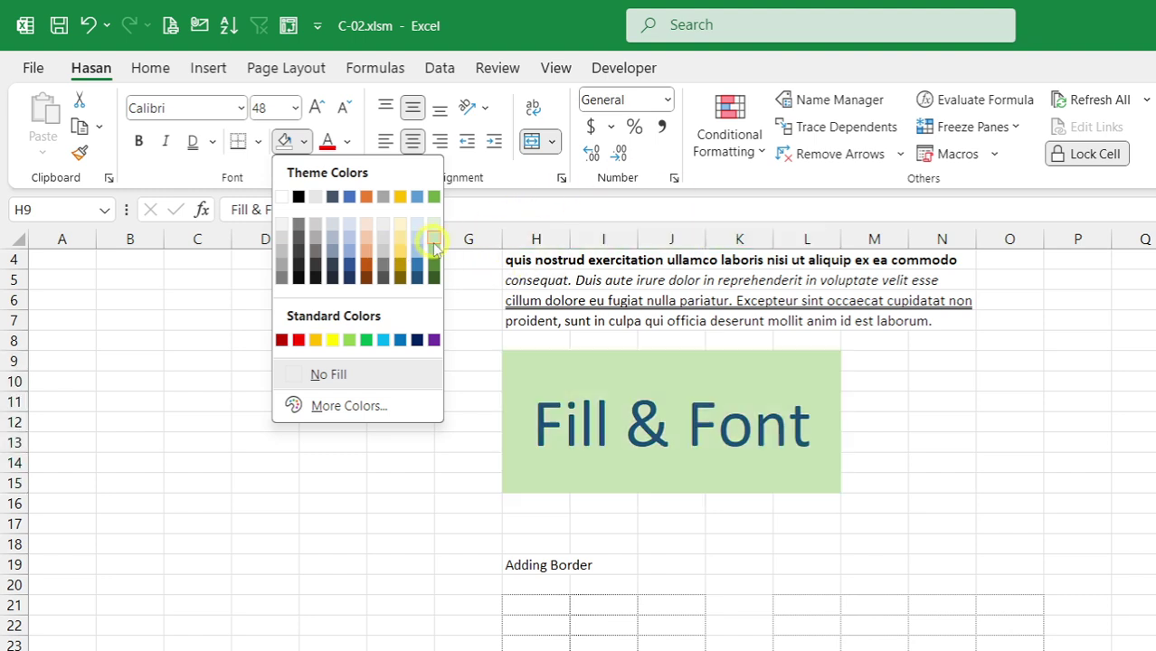
{"action": "left_click", "coordinate": [402, 253]}
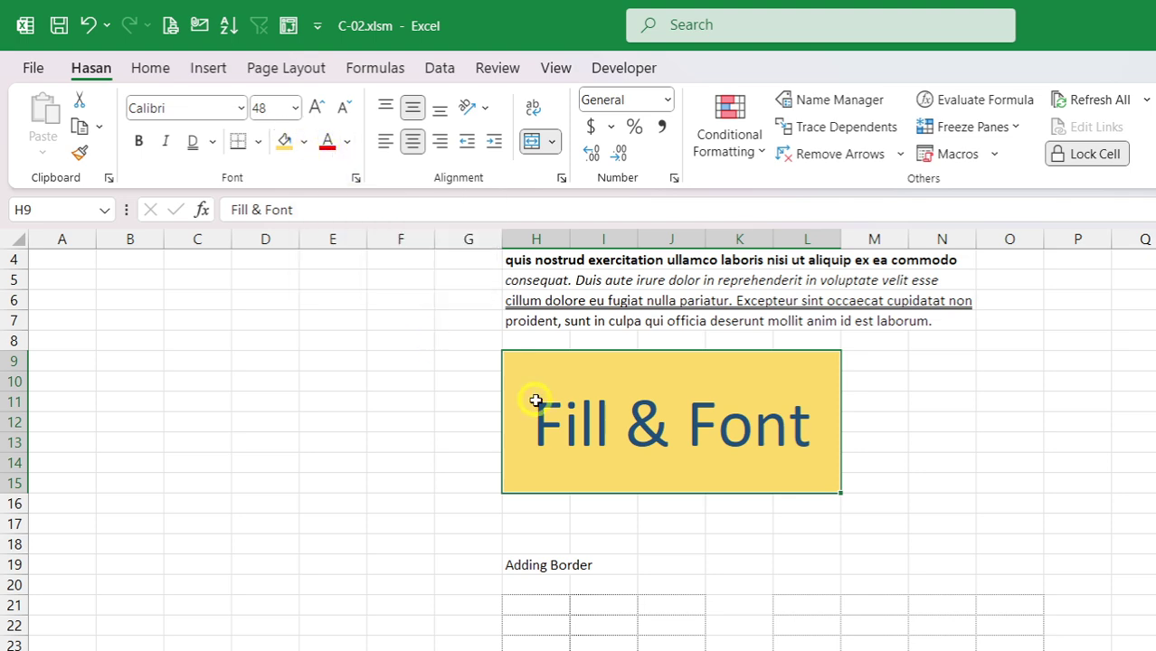
Step: Color the Fill & Font text standard dark blue and replace that color with standard green
{"action": "left_click", "coordinate": [347, 142]}
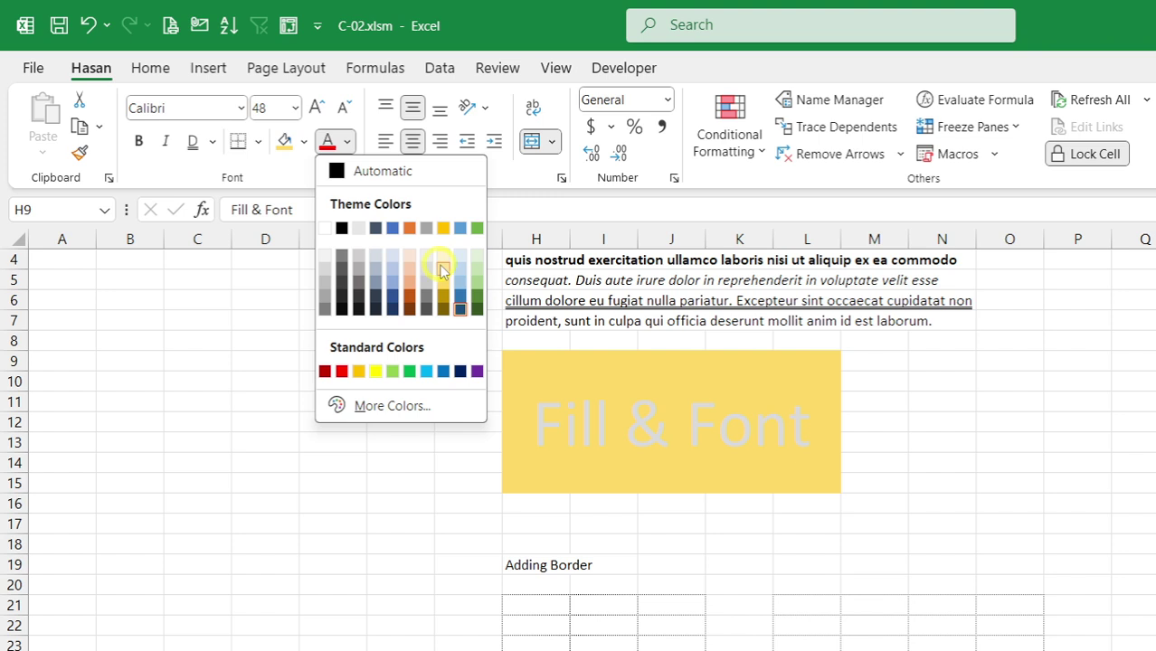
{"action": "left_click", "coordinate": [461, 373]}
{"action": "left_click", "coordinate": [347, 143]}
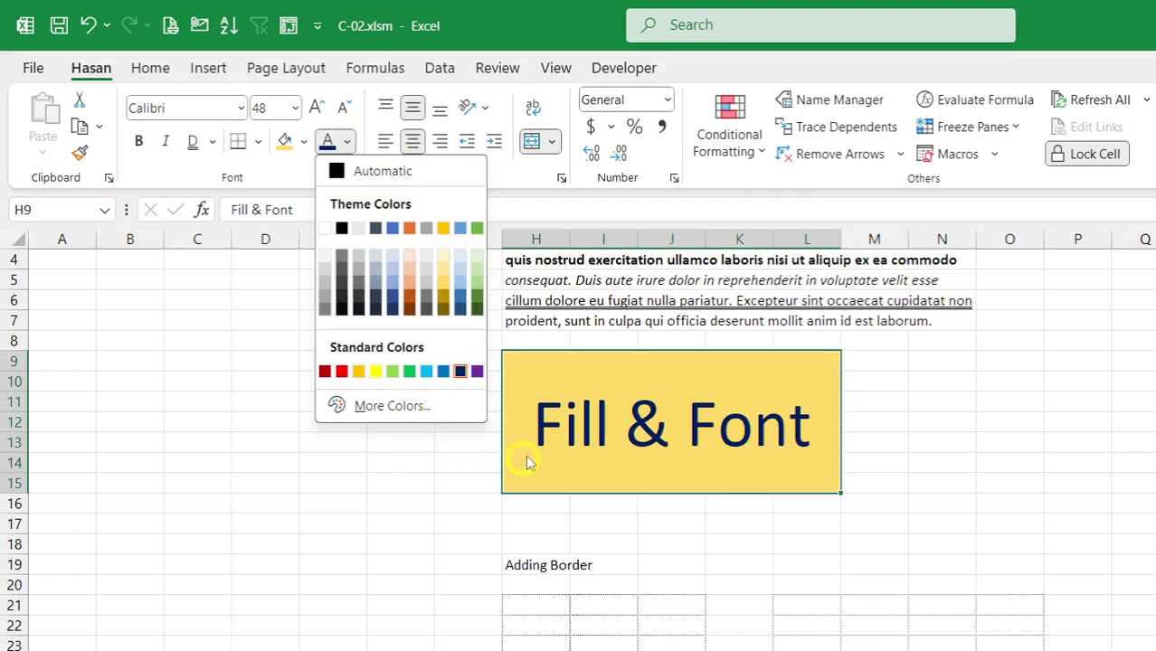
{"action": "left_click", "coordinate": [409, 372]}
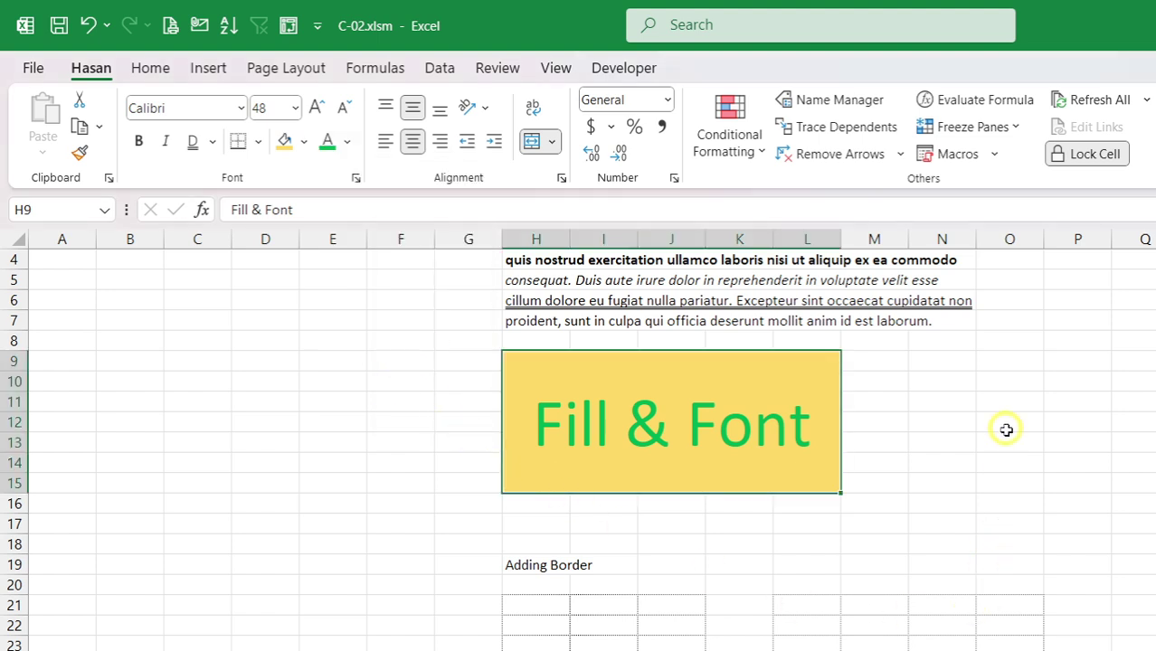
{"action": "scroll", "coordinate": [1139, 470], "scroll_direction": "down", "scroll_amount": 2}
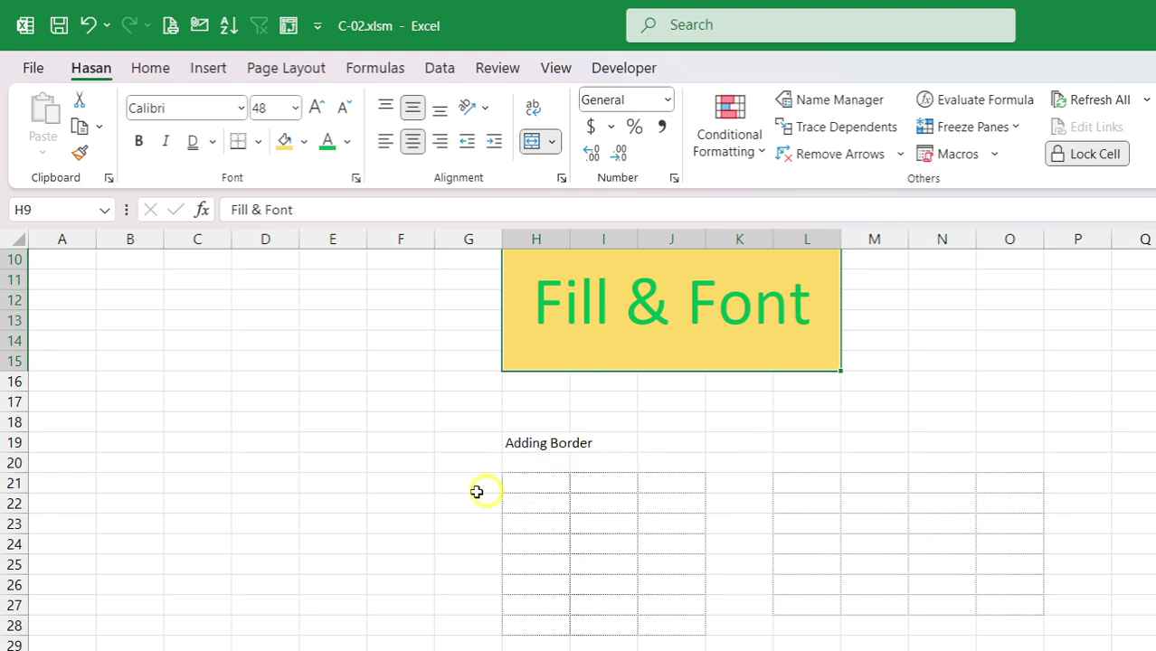
{"action": "left_click_drag", "start_coordinate": [146, 388], "coordinate": [367, 540]}
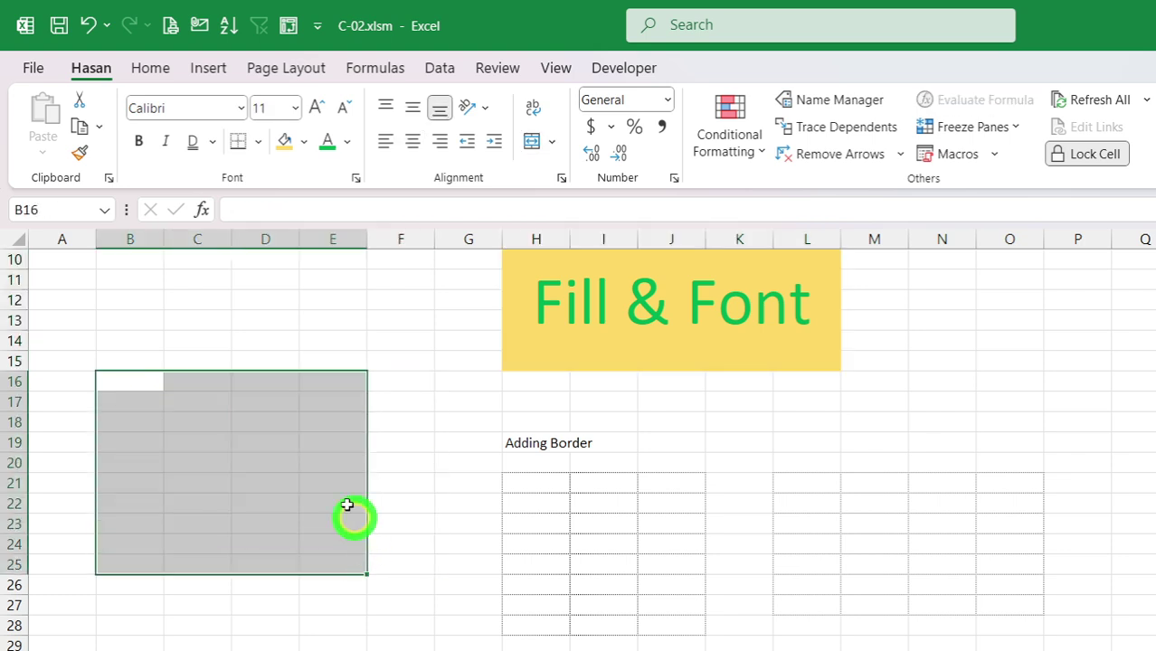
{"action": "left_click_drag", "start_coordinate": [139, 317], "coordinate": [341, 585]}
{"action": "left_click", "coordinate": [484, 389]}
{"action": "left_click_drag", "start_coordinate": [136, 348], "coordinate": [278, 535]}
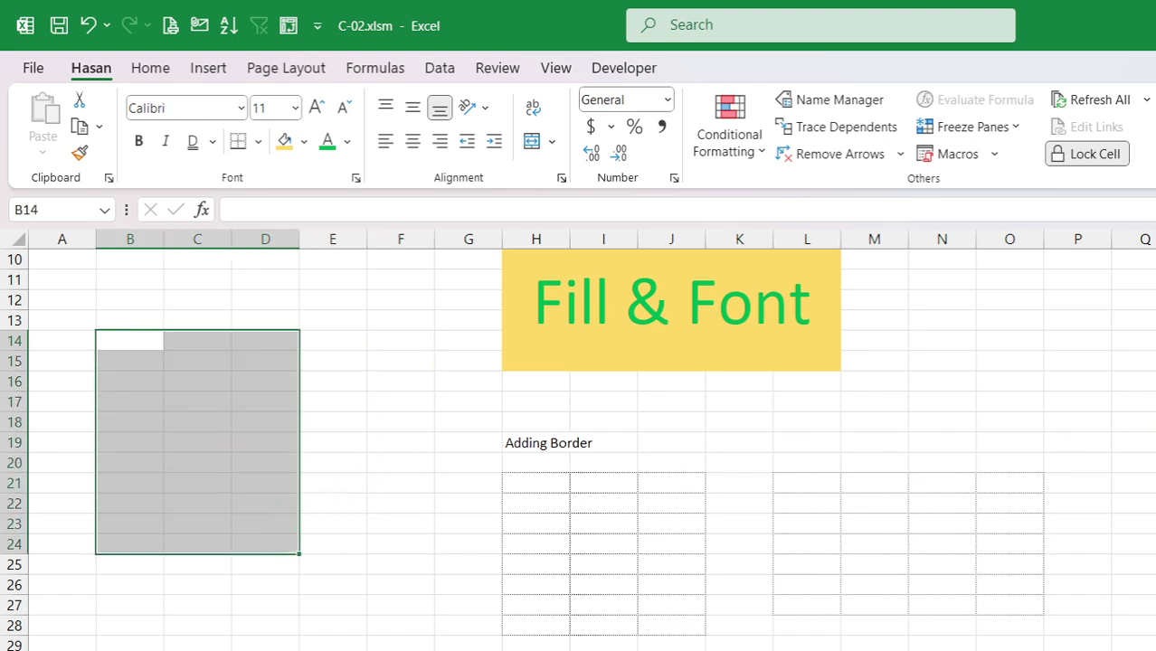
{"action": "left_click", "coordinate": [160, 442]}
Step: Apply thin dark orange borders to the outline and inside lines of B14:D24
{"action": "left_click_drag", "start_coordinate": [121, 339], "coordinate": [297, 545]}
{"action": "left_click", "coordinate": [258, 142]}
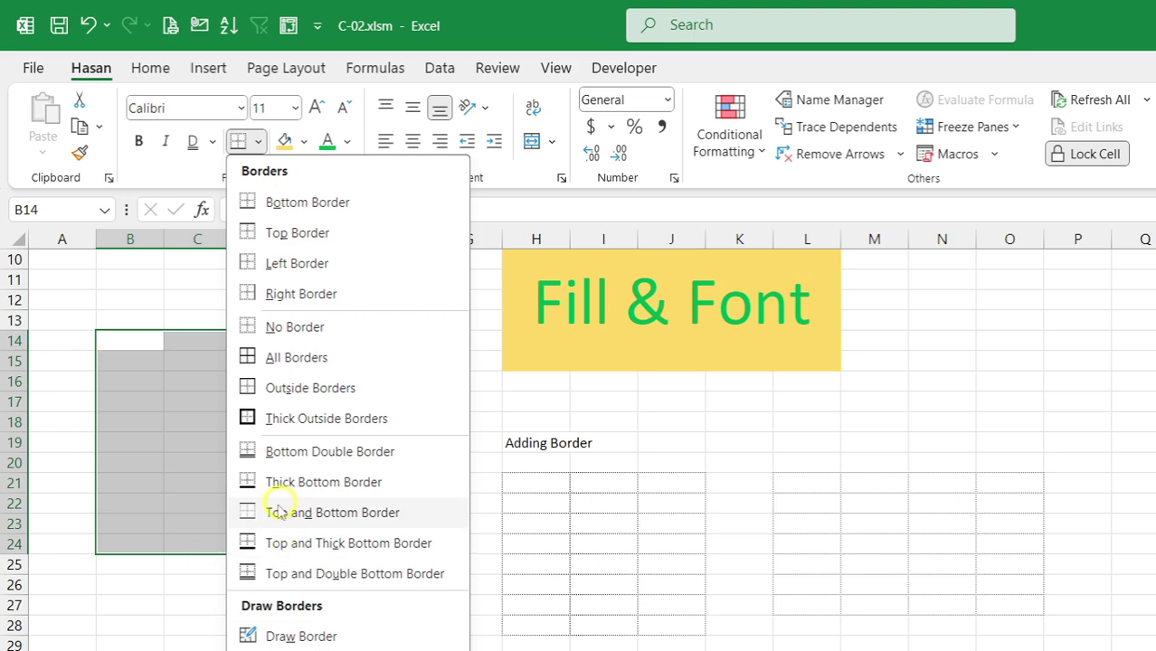
{"action": "left_click", "coordinate": [312, 649]}
{"action": "left_click_drag", "start_coordinate": [594, 210], "coordinate": [1155, 236]}
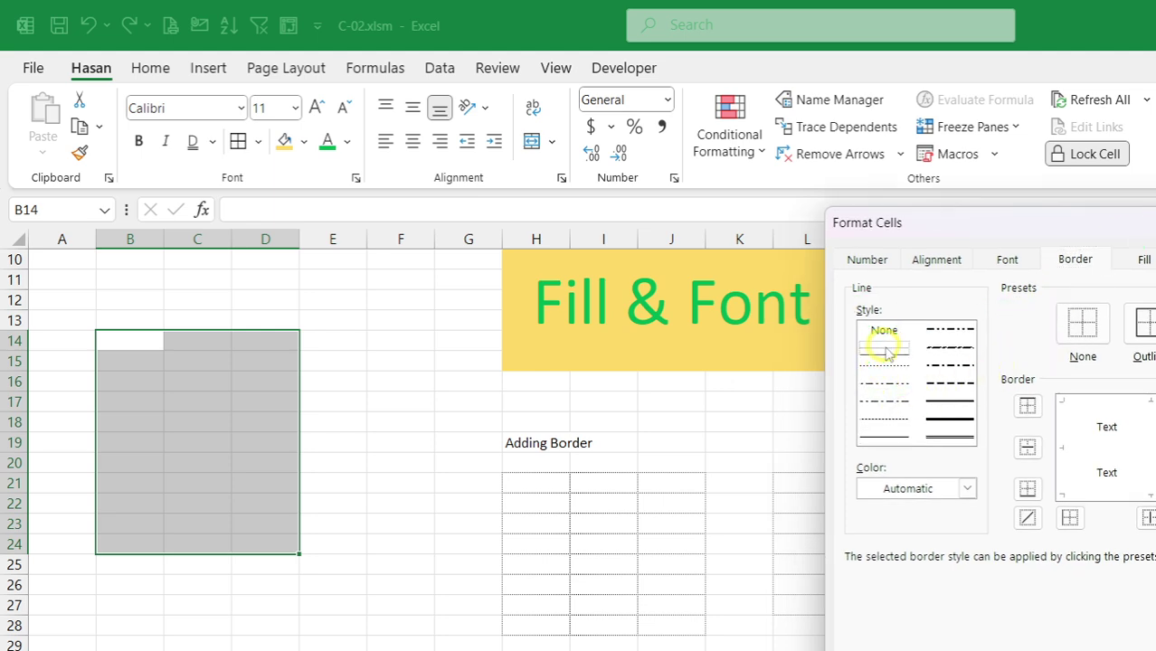
{"action": "left_click", "coordinate": [967, 489]}
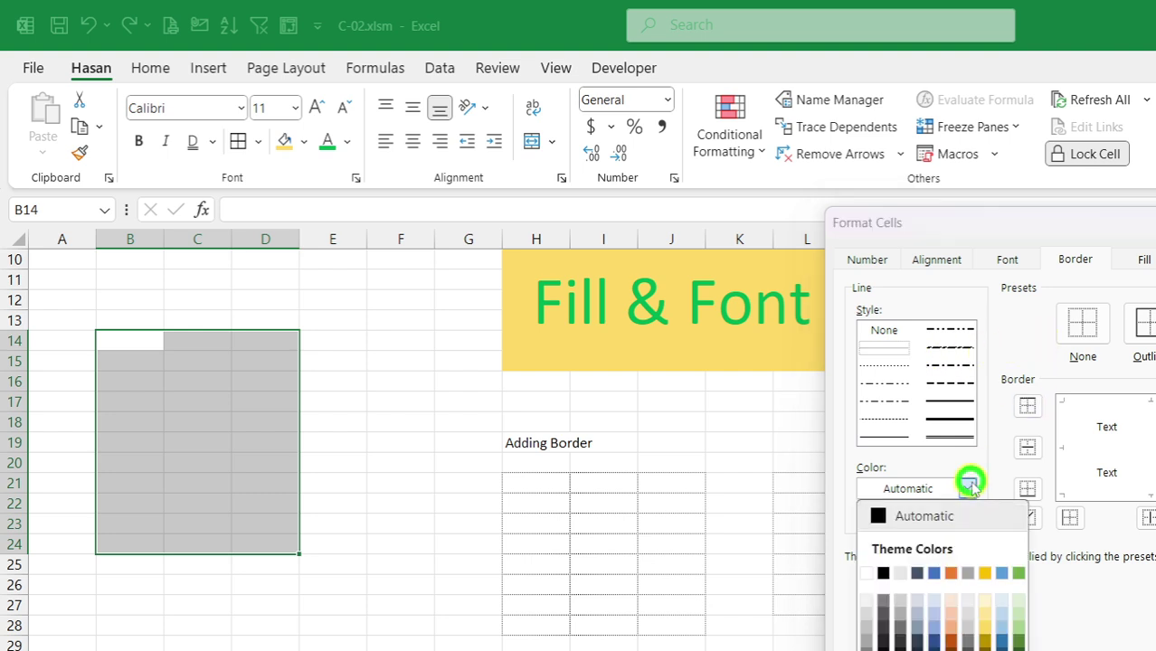
{"action": "left_click", "coordinate": [949, 639]}
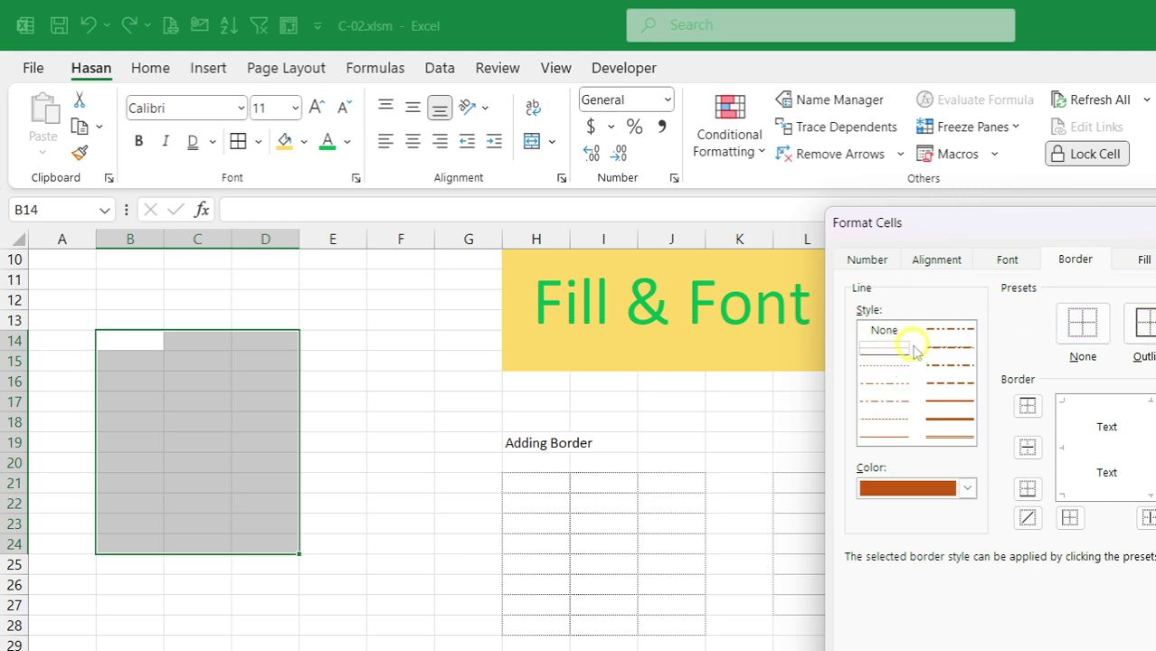
{"action": "left_click", "coordinate": [1149, 329]}
{"action": "left_click", "coordinate": [1155, 327]}
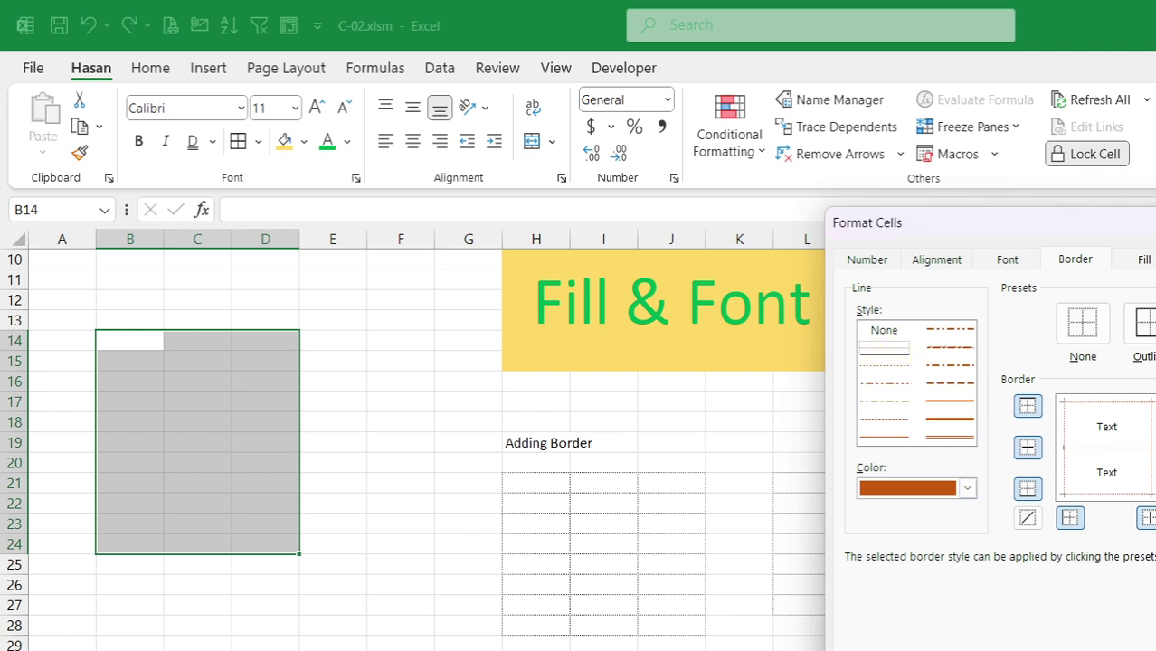
{"action": "key", "text": "Return"}
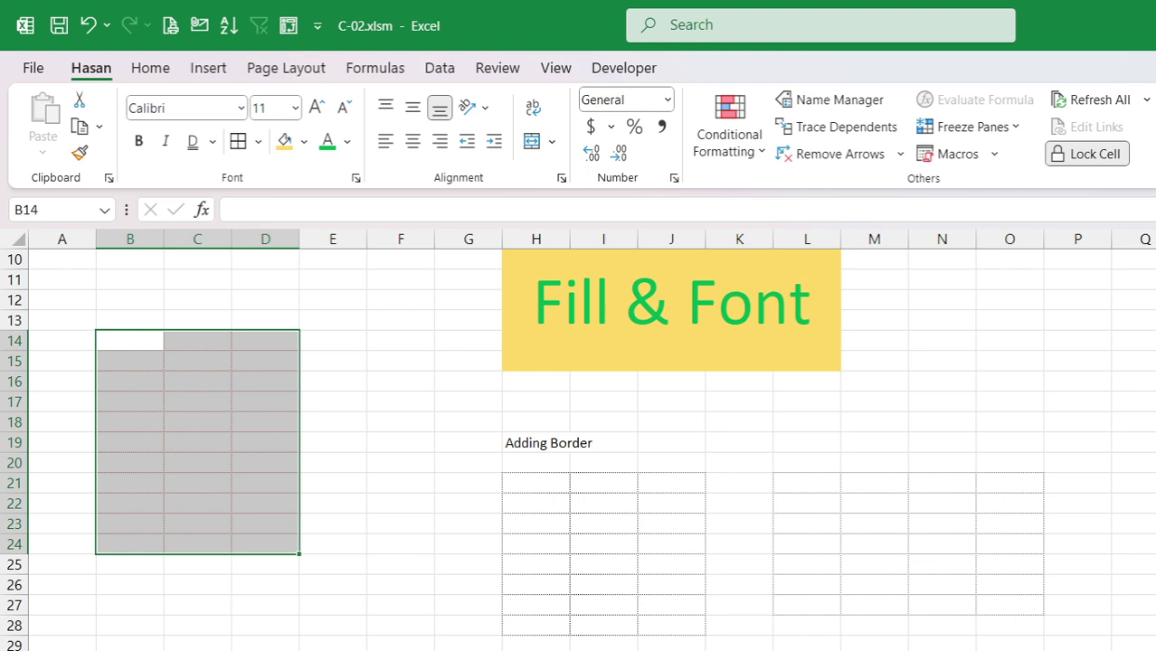
{"action": "left_click", "coordinate": [202, 647]}
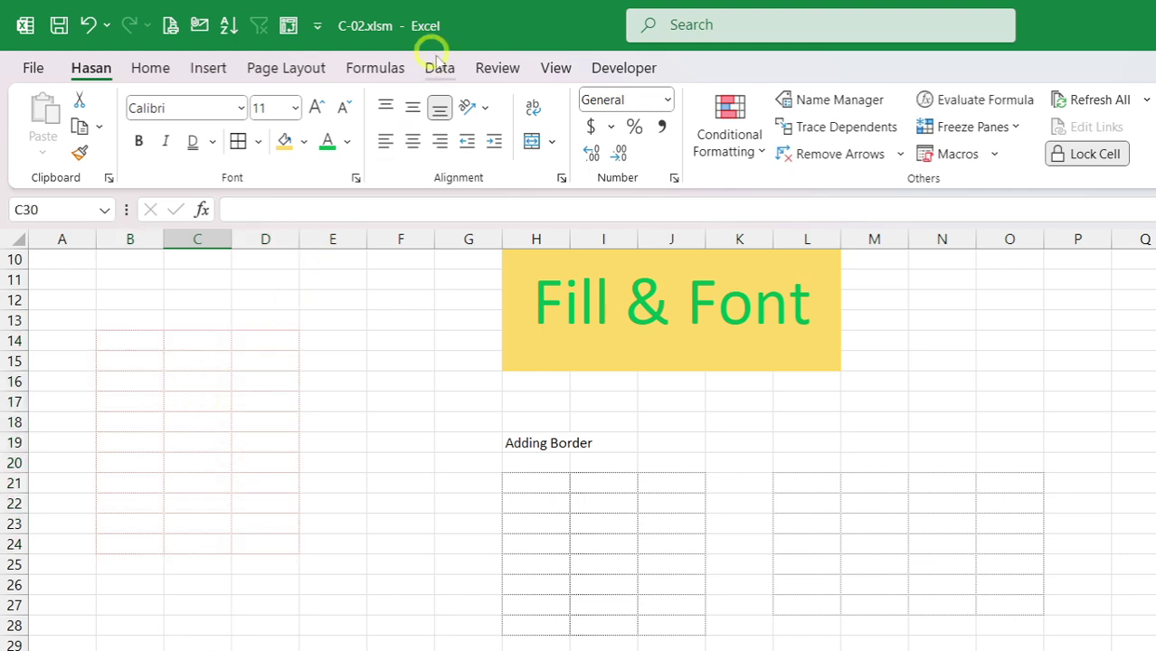
Step: Hide the sheet's gridlines to inspect the borders of B14:D24, and show the gridlines again
{"action": "left_click", "coordinate": [554, 69]}
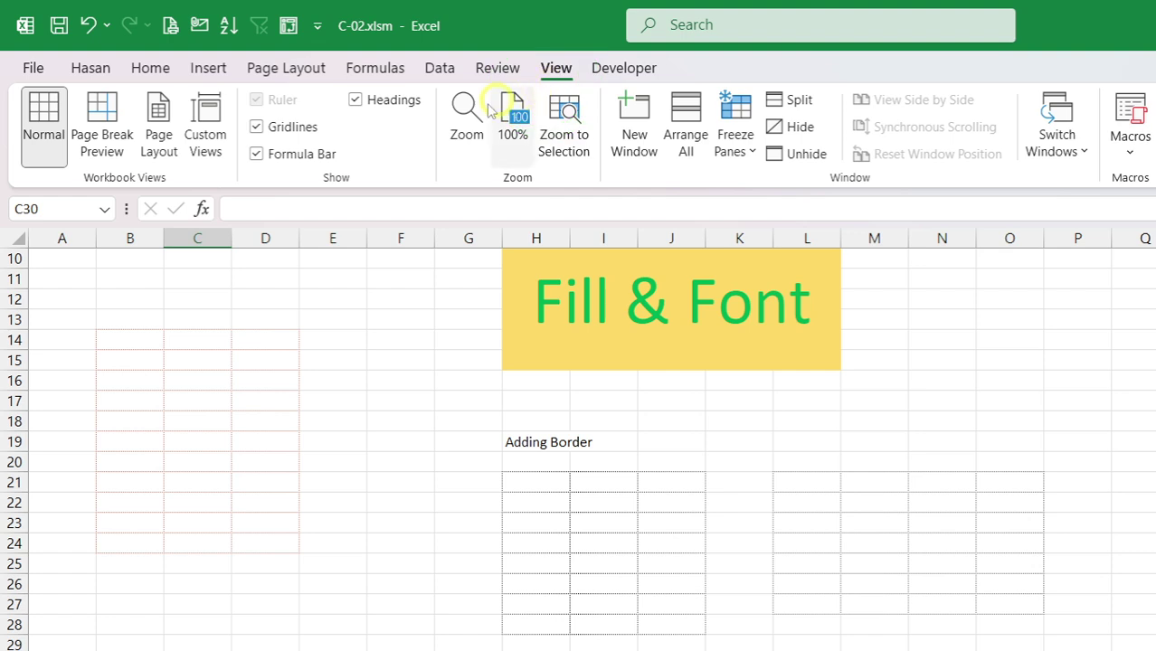
{"action": "left_click", "coordinate": [256, 127]}
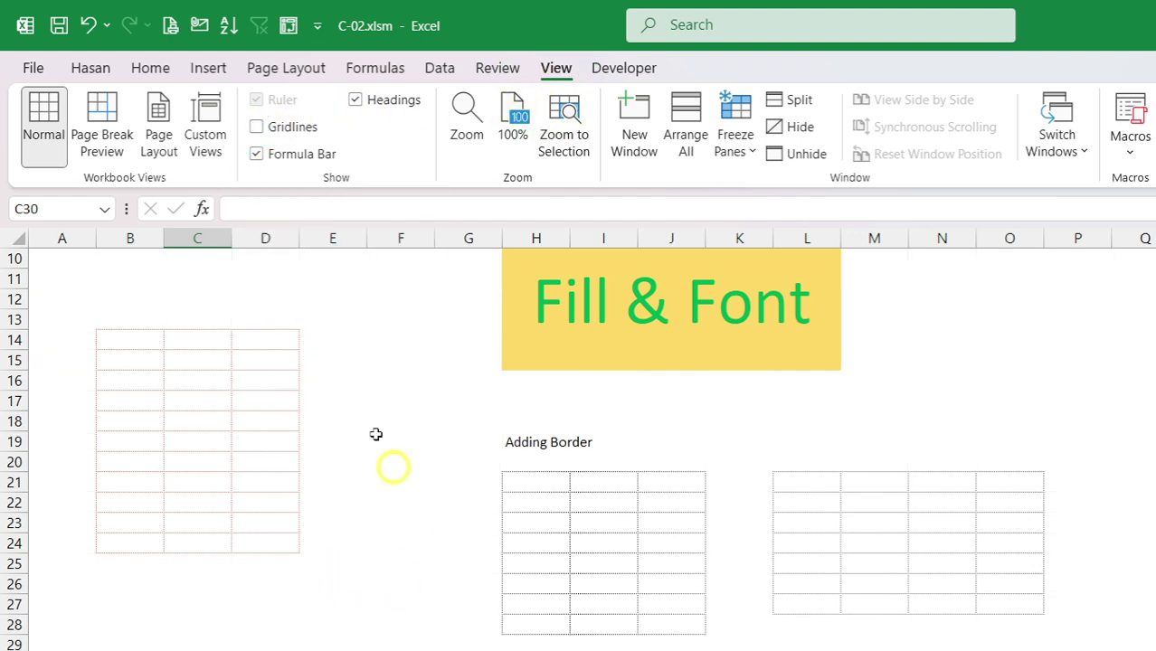
{"action": "left_click_drag", "start_coordinate": [118, 341], "coordinate": [242, 545]}
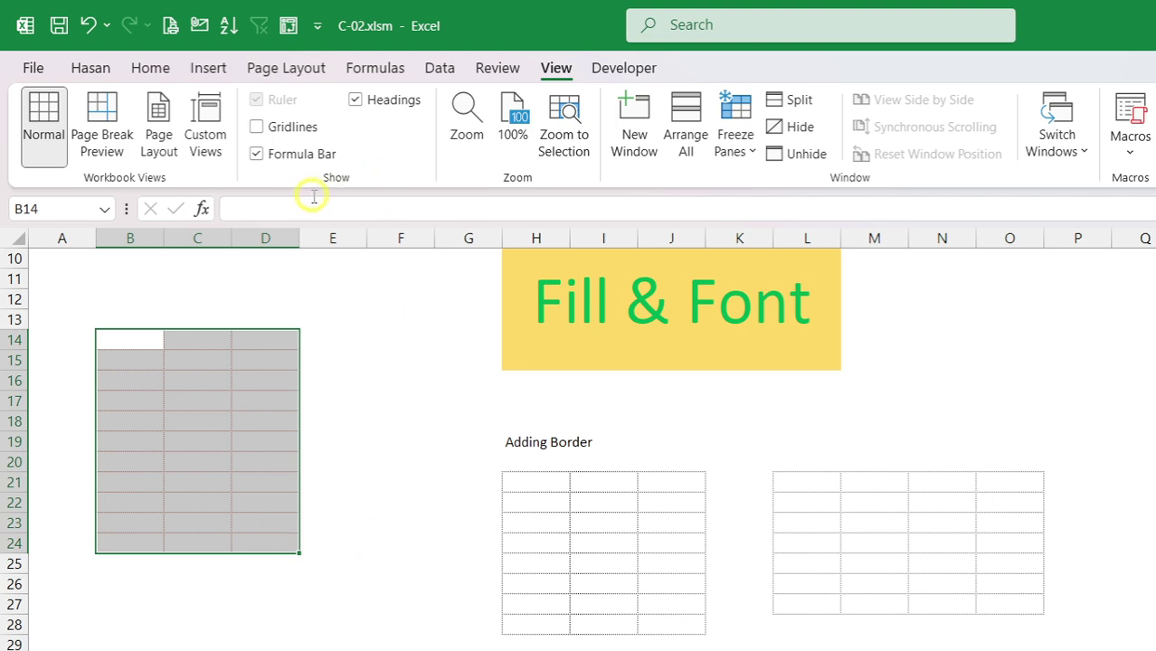
{"action": "left_click", "coordinate": [420, 488]}
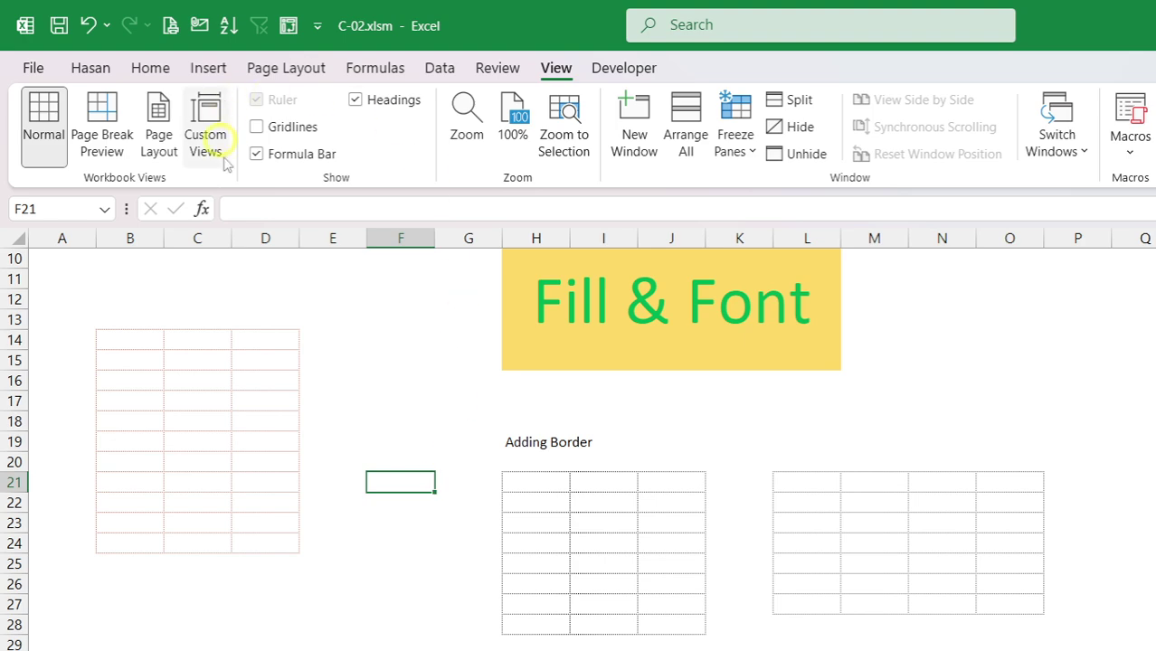
{"action": "left_click", "coordinate": [256, 127]}
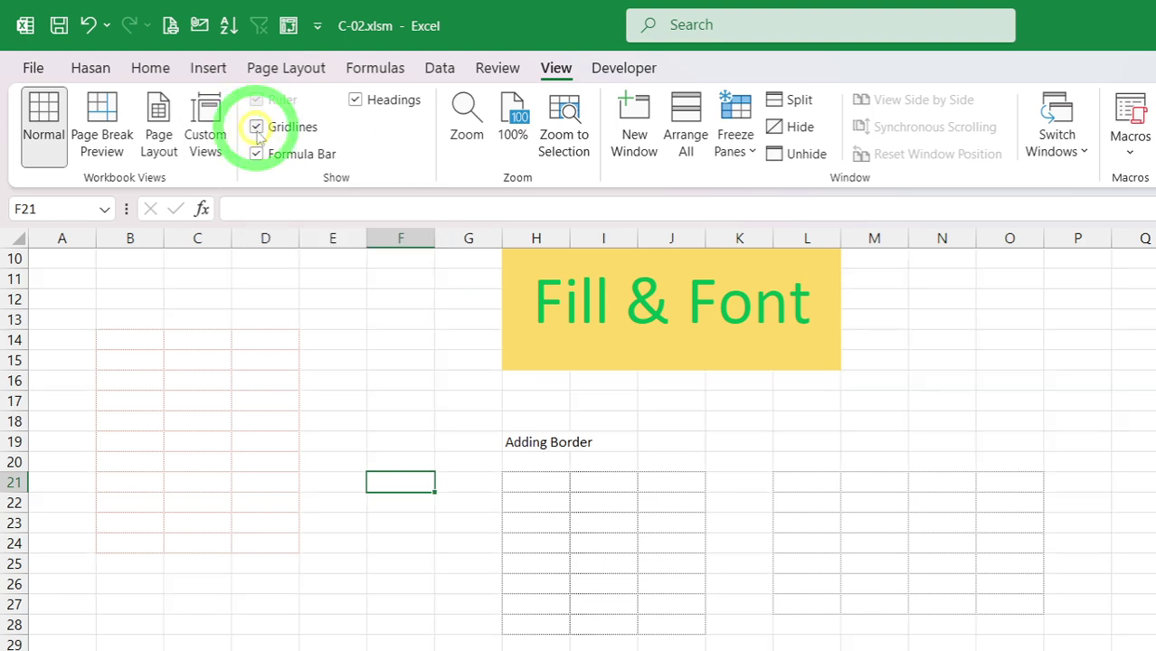
Step: Align the text of the merged Fill & Font cell at H9 to the top
{"action": "scroll", "coordinate": [1140, 503], "scroll_direction": "up", "scroll_amount": 3}
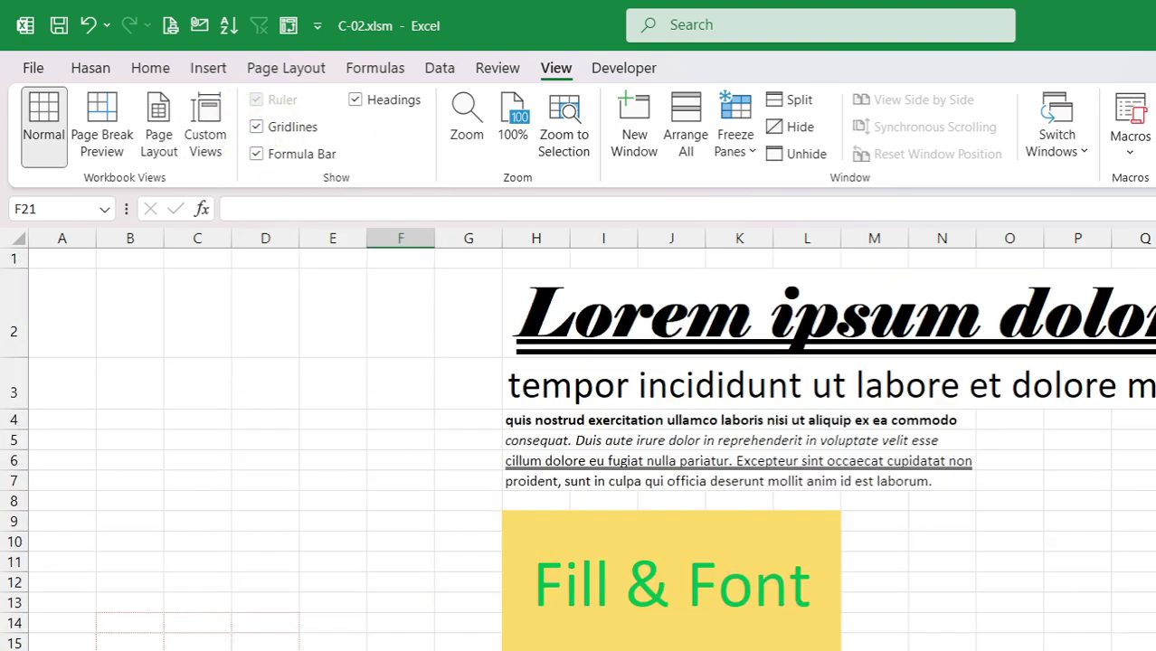
{"action": "left_click", "coordinate": [91, 69]}
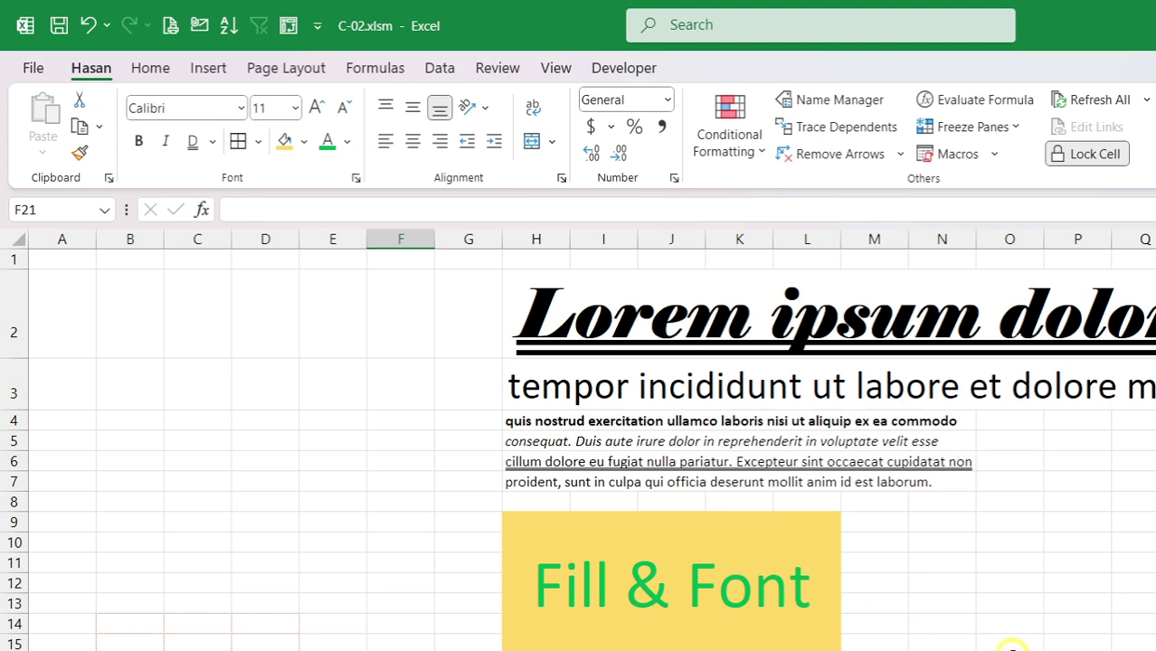
{"action": "scroll", "coordinate": [1026, 612], "scroll_direction": "down", "scroll_amount": 4}
{"action": "scroll", "coordinate": [1030, 597], "scroll_direction": "up", "scroll_amount": 1}
{"action": "left_click", "coordinate": [645, 368]}
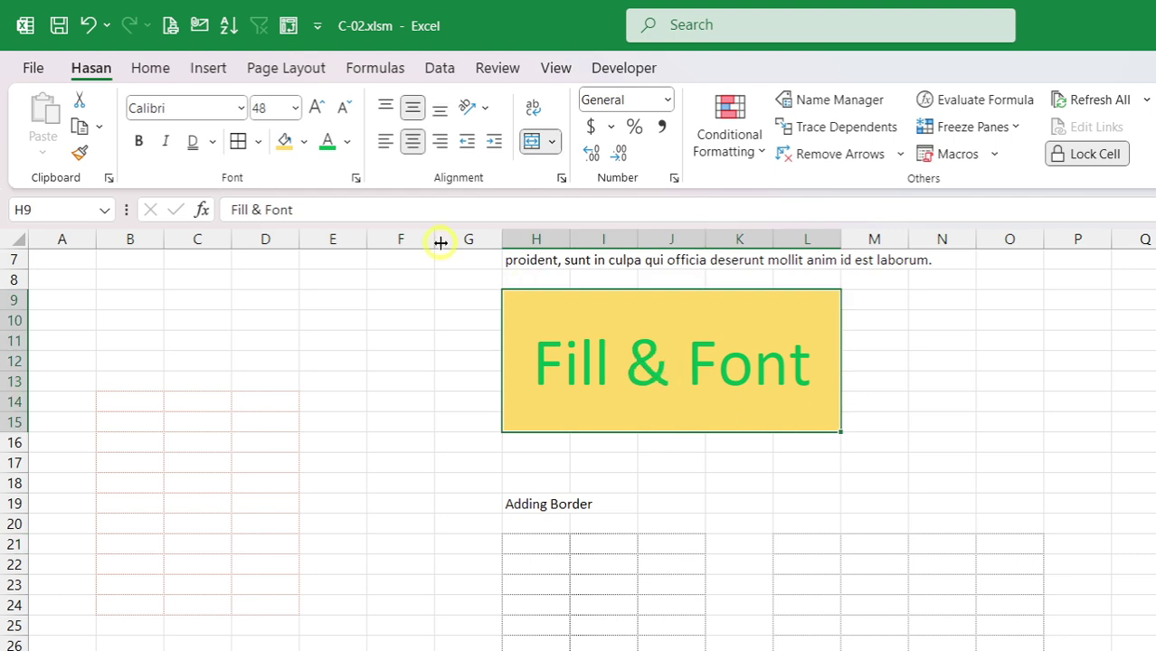
{"action": "left_click", "coordinate": [384, 104]}
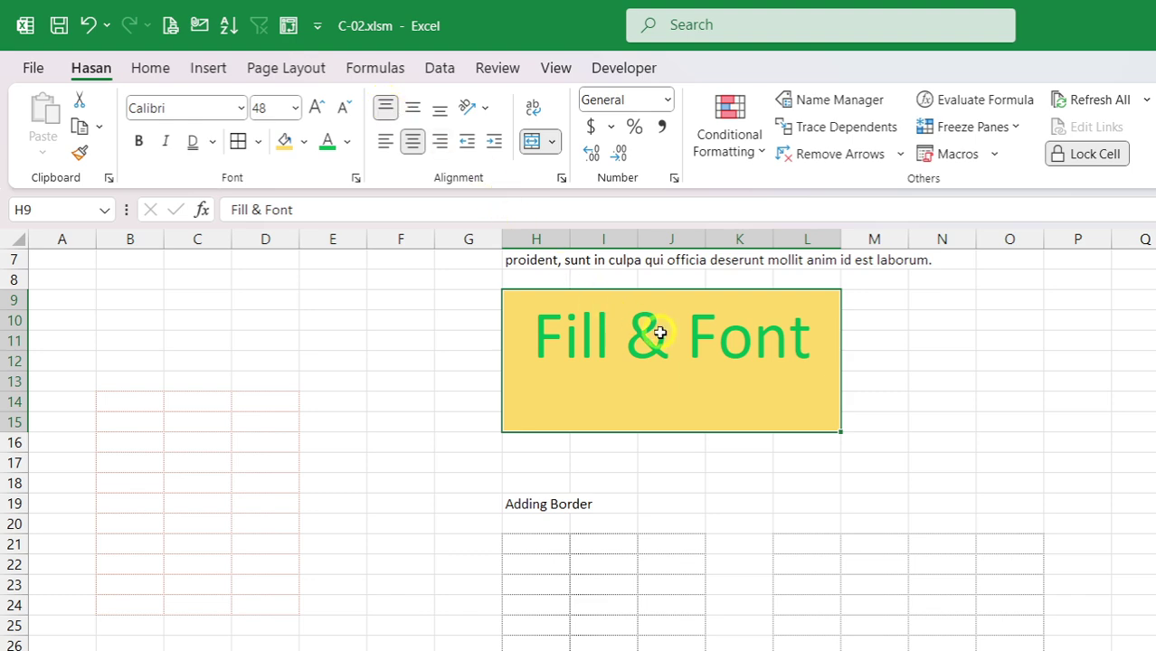
Step: Move the merged Fill & Font cell so that it starts at Q11
{"action": "mouse_move", "coordinate": [635, 340]}
{"action": "left_mouse_down"}
{"action": "mouse_move", "coordinate": [920, 400]}
{"action": "mouse_move", "coordinate": [1005, 473]}
{"action": "mouse_move", "coordinate": [1004, 506]}
{"action": "mouse_move", "coordinate": [1008, 489]}
{"action": "left_mouse_up"}
{"action": "left_click", "coordinate": [680, 389]}
{"action": "left_click_drag", "start_coordinate": [677, 436], "coordinate": [1155, 475]}
{"action": "left_click_drag", "start_coordinate": [1155, 411], "coordinate": [1154, 650]}
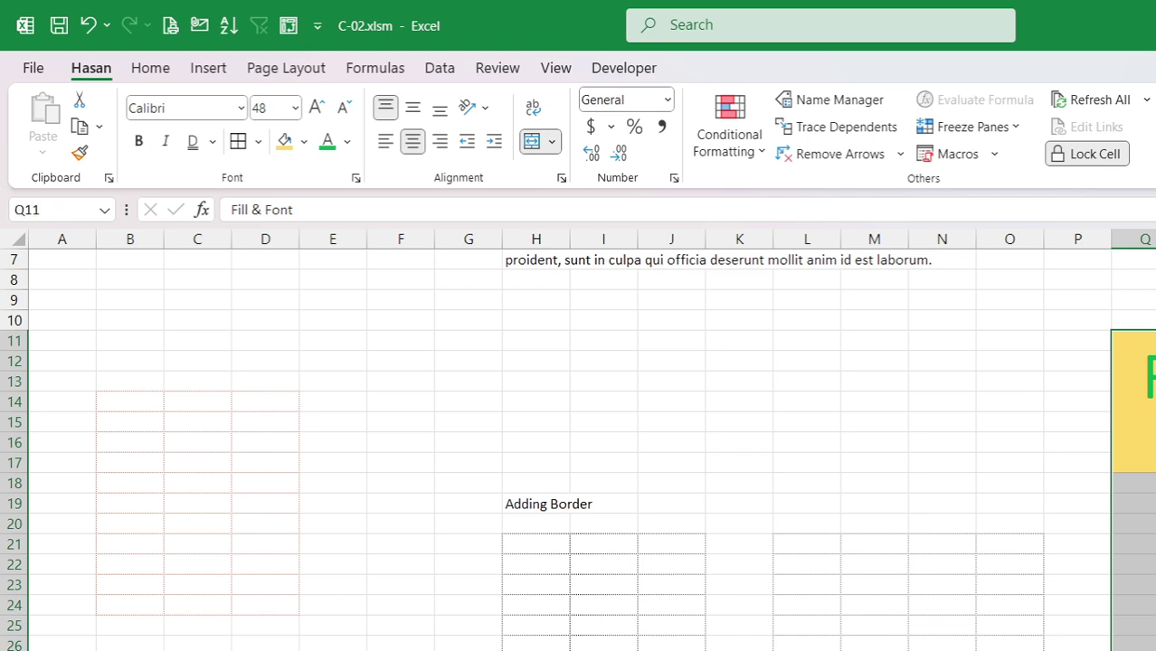
{"action": "scroll", "coordinate": [592, 450], "scroll_direction": "right", "scroll_amount": 1}
{"action": "scroll", "coordinate": [657, 243], "scroll_direction": "right", "scroll_amount": 9}
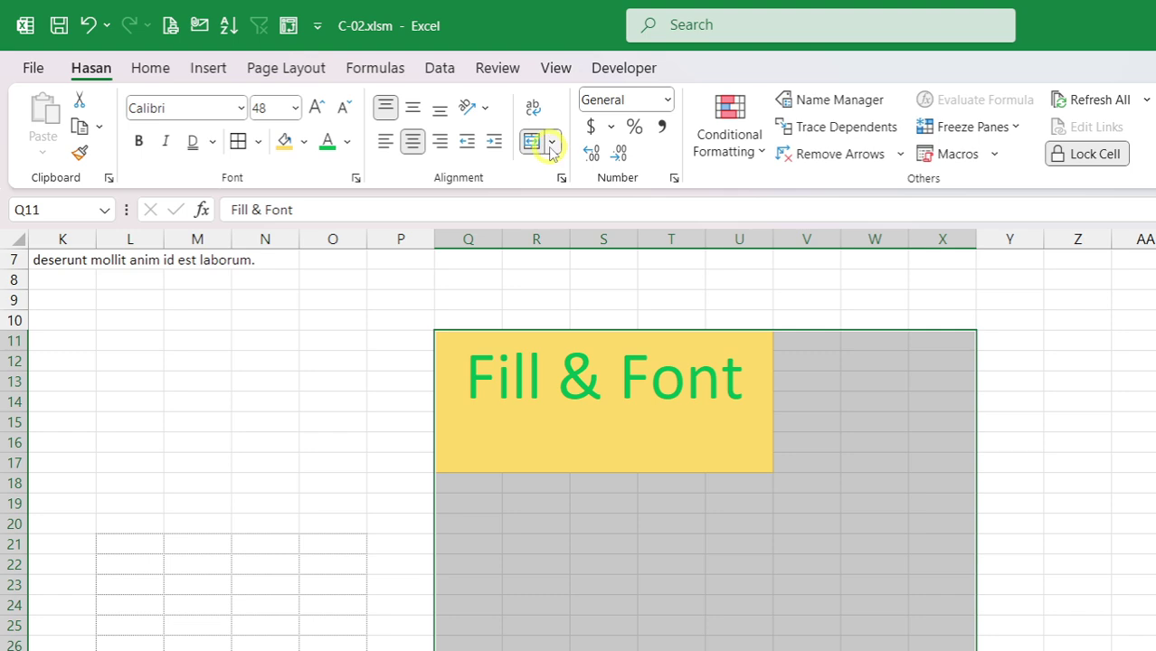
{"action": "left_click", "coordinate": [678, 421]}
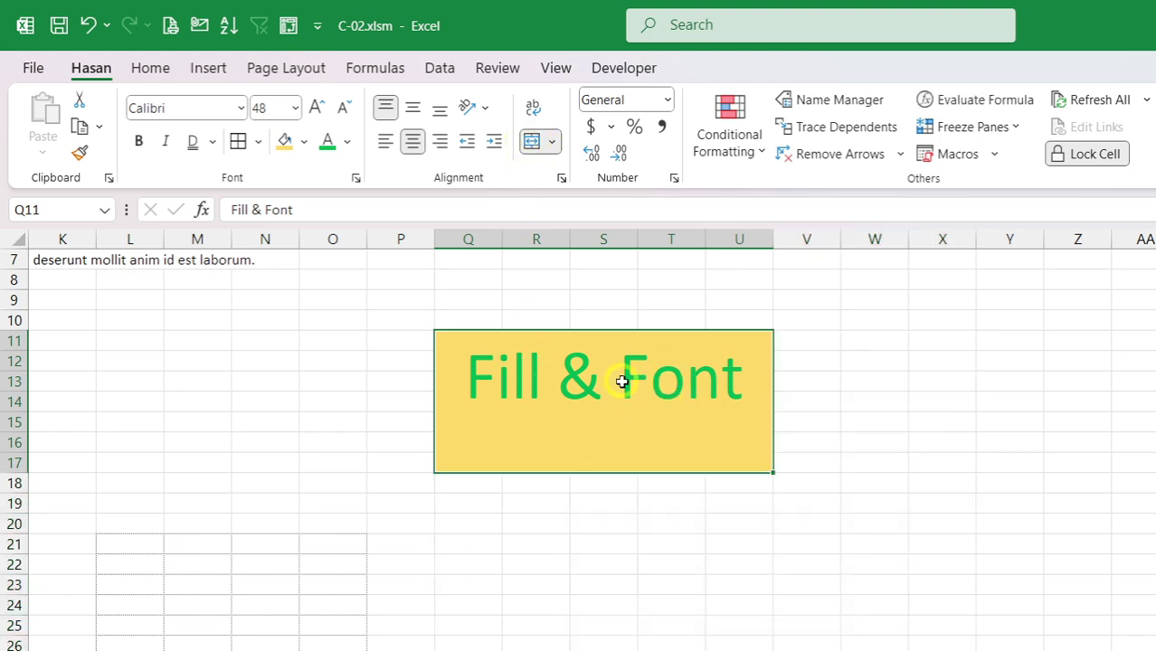
{"action": "left_click_drag", "start_coordinate": [499, 365], "coordinate": [1009, 646]}
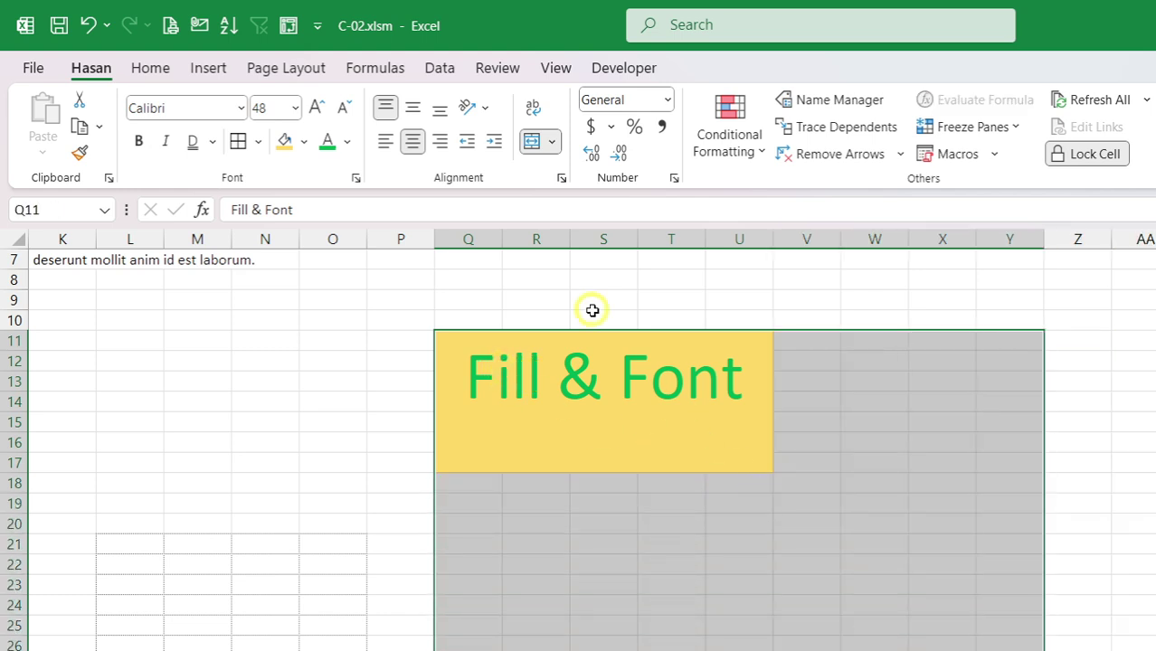
{"action": "left_click", "coordinate": [477, 348]}
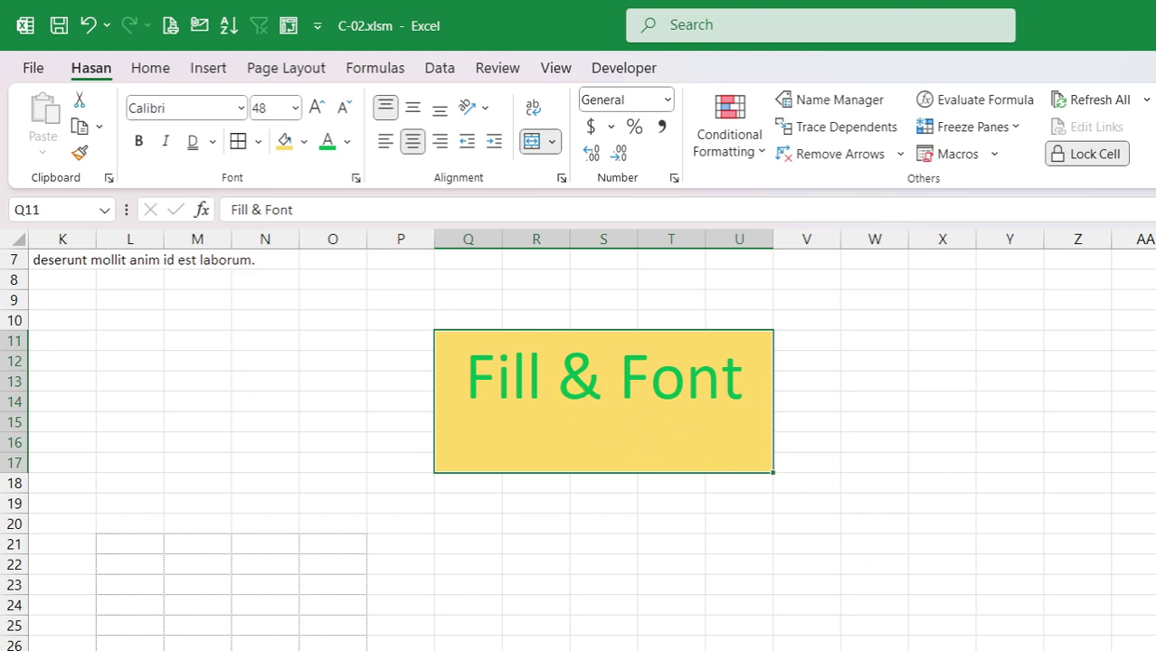
Step: Enter =Q11 in Y11 as a reference to the merged cell and fill the formula down and across Y11:AG20
{"action": "scroll", "coordinate": [578, 443], "scroll_direction": "right", "scroll_amount": 5}
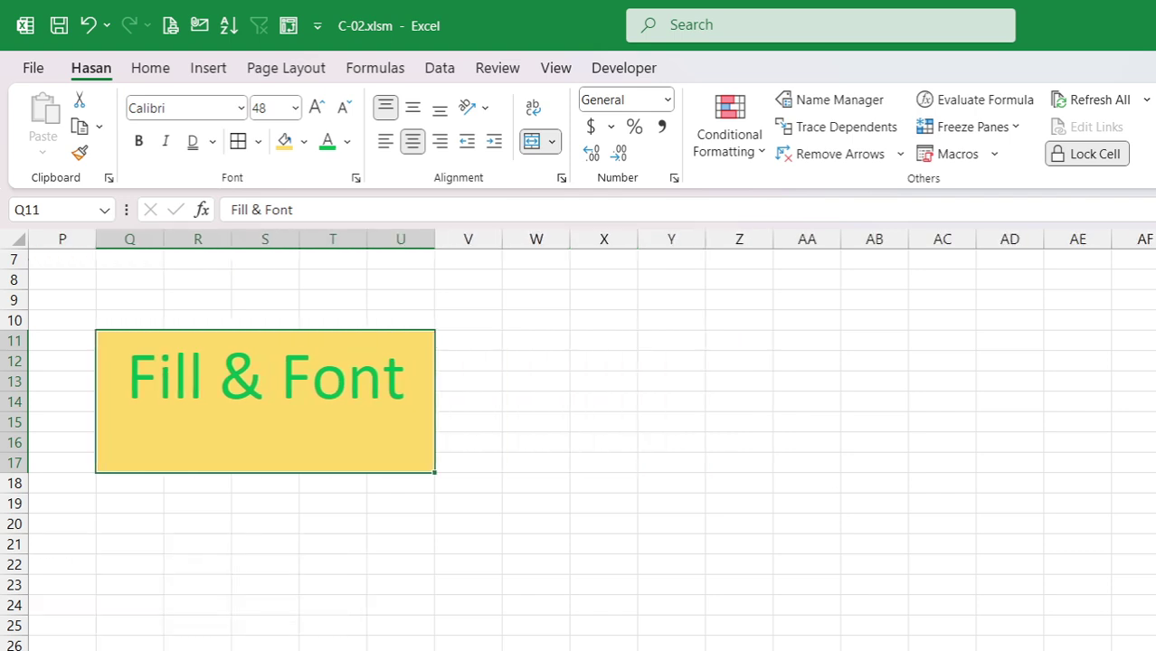
{"action": "scroll", "coordinate": [579, 443], "scroll_direction": "down", "scroll_amount": 1}
{"action": "left_click", "coordinate": [293, 352]}
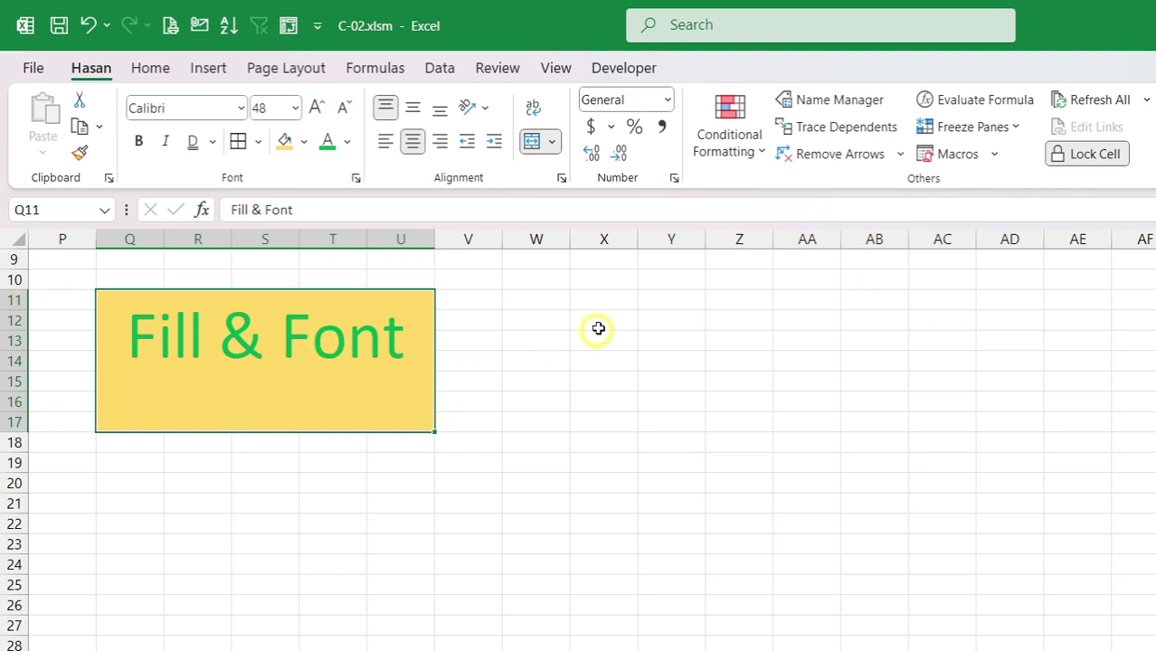
{"action": "left_click", "coordinate": [663, 303]}
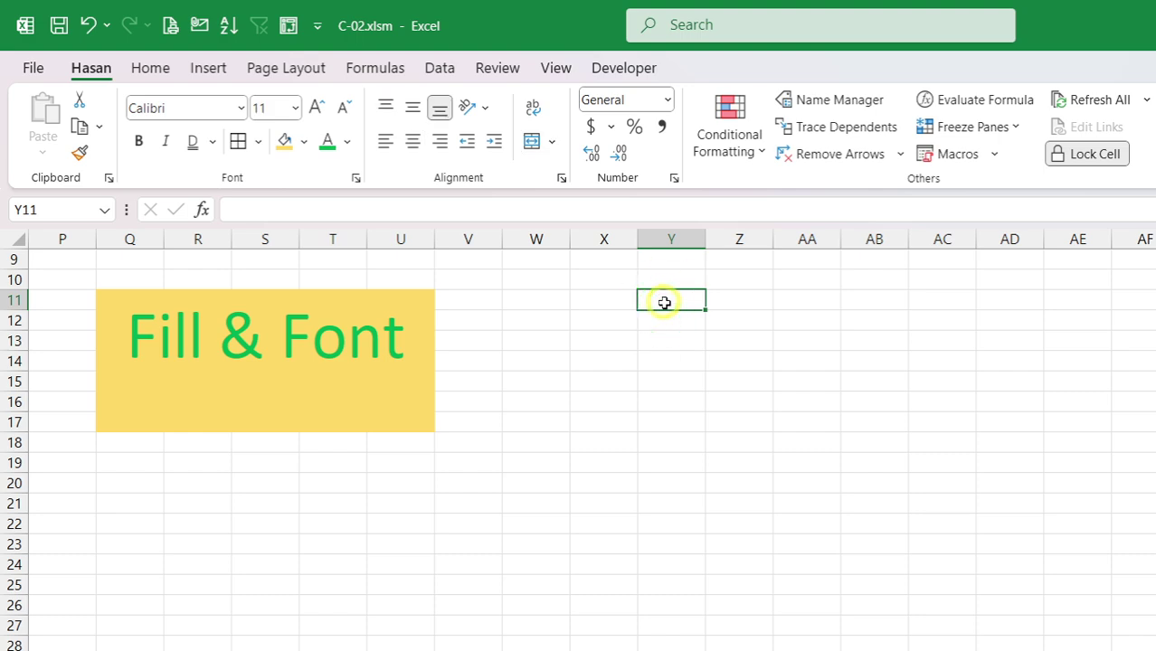
{"action": "type", "text": "="}
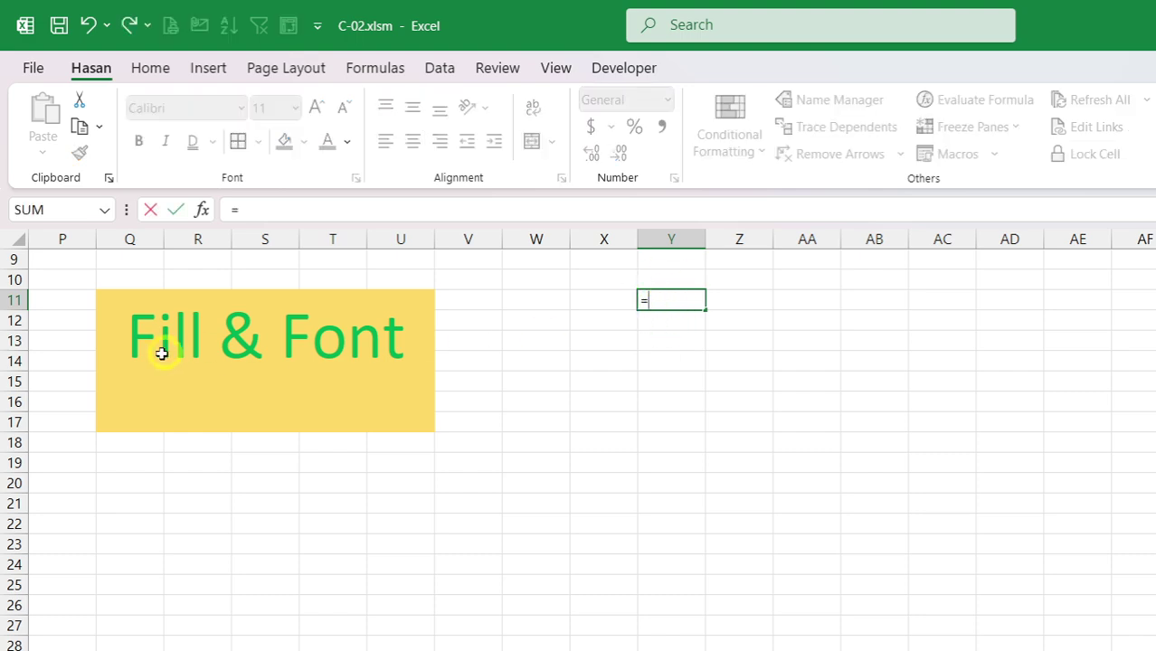
{"action": "left_click", "coordinate": [227, 367]}
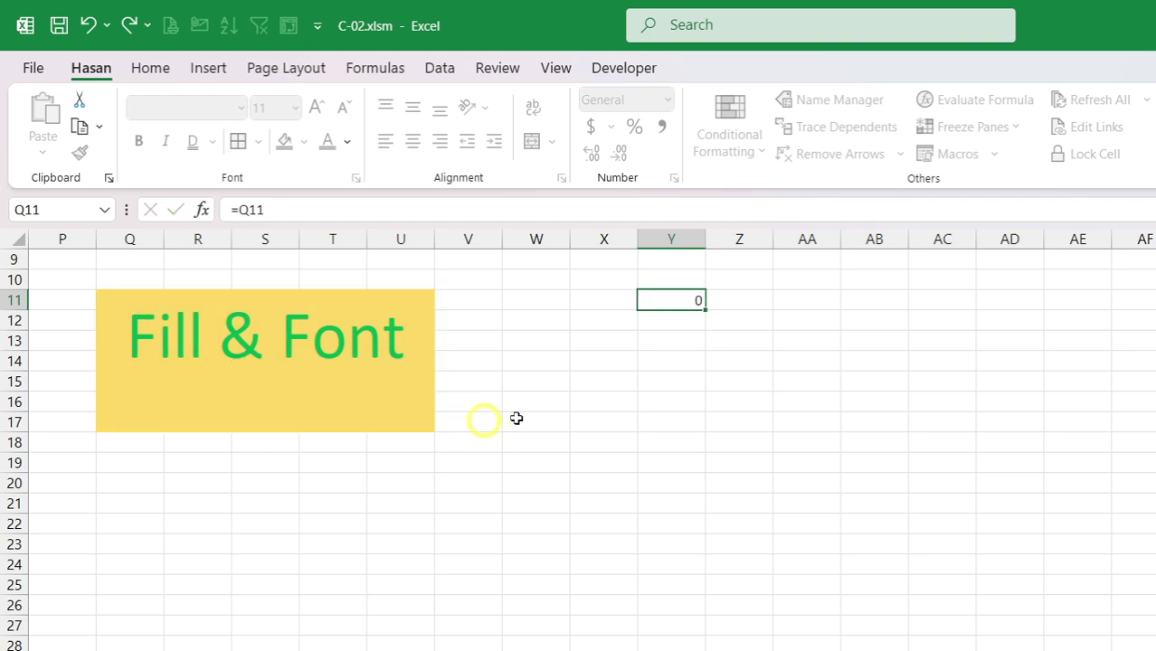
{"action": "key", "text": "Return"}
{"action": "left_click_drag", "start_coordinate": [679, 300], "coordinate": [1154, 484]}
{"action": "key", "text": "ctrl+d"}
{"action": "key", "text": "ctrl+r"}
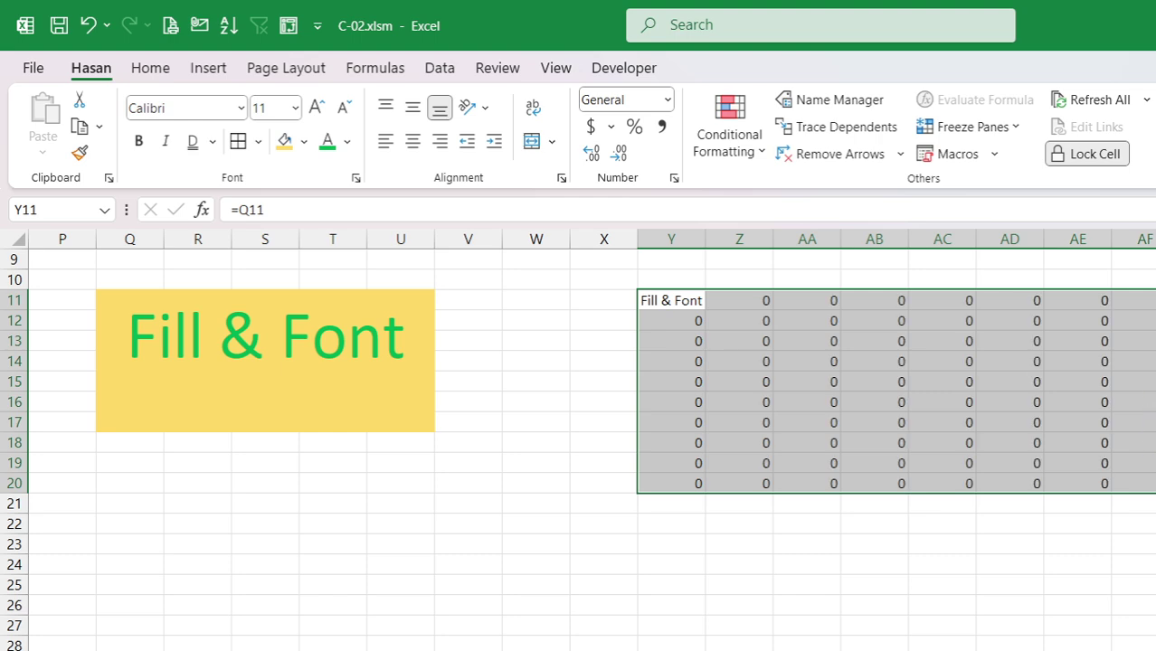
Step: Check the reference in AG11 and clear the formulas in AG11:AG20
{"action": "key", "text": "ctrl+Right"}
{"action": "key", "text": "F2"}
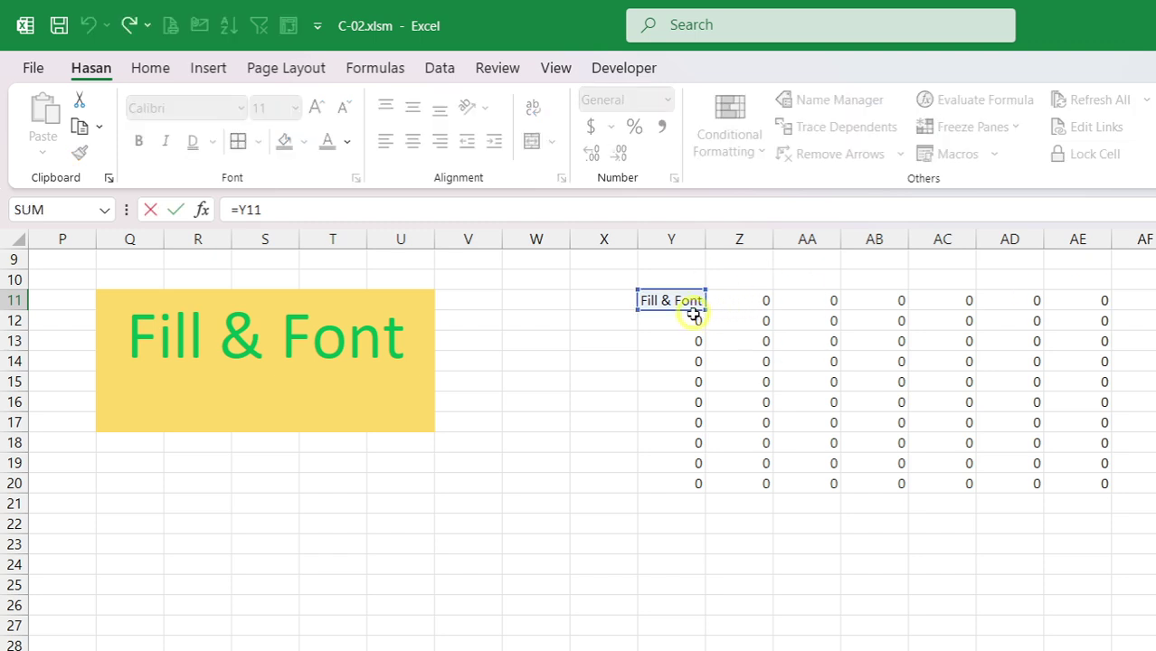
{"action": "key", "text": "Escape"}
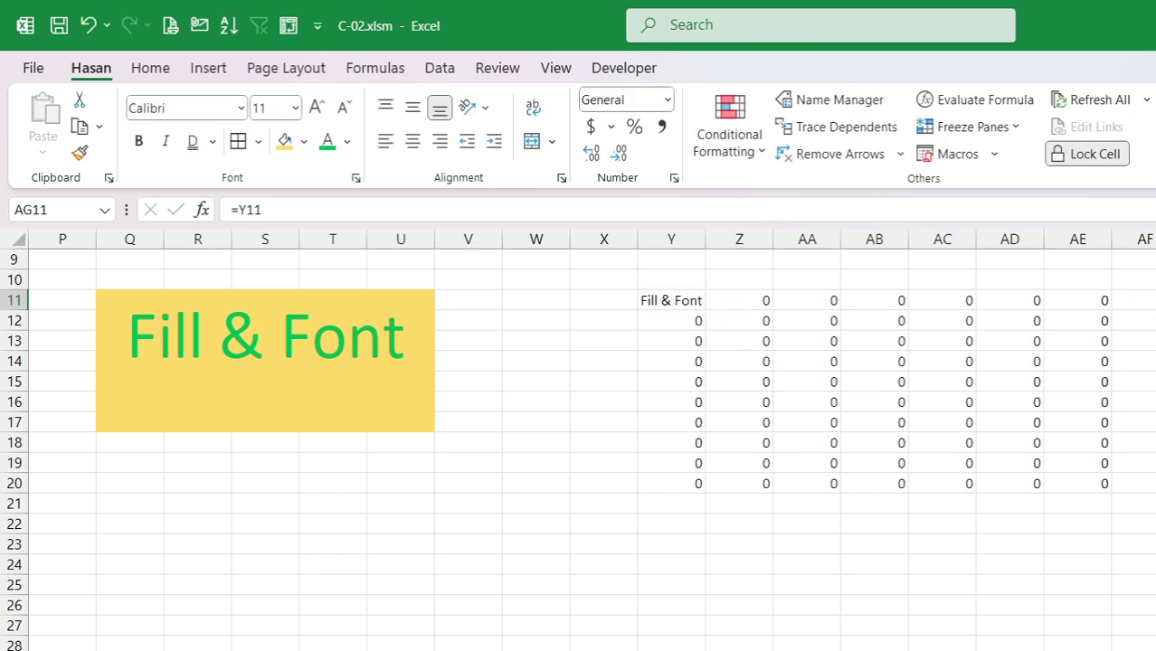
{"action": "key", "text": "shift+Down"}
{"action": "key", "text": "shift+Down"}
{"action": "key", "text": "shift+Down"}
{"action": "key", "text": "shift+Down"}
{"action": "key", "text": "shift+Down"}
{"action": "key", "text": "shift+Down"}
{"action": "key", "text": "shift+Down"}
{"action": "key", "text": "shift+Down"}
{"action": "key", "text": "shift+Down"}
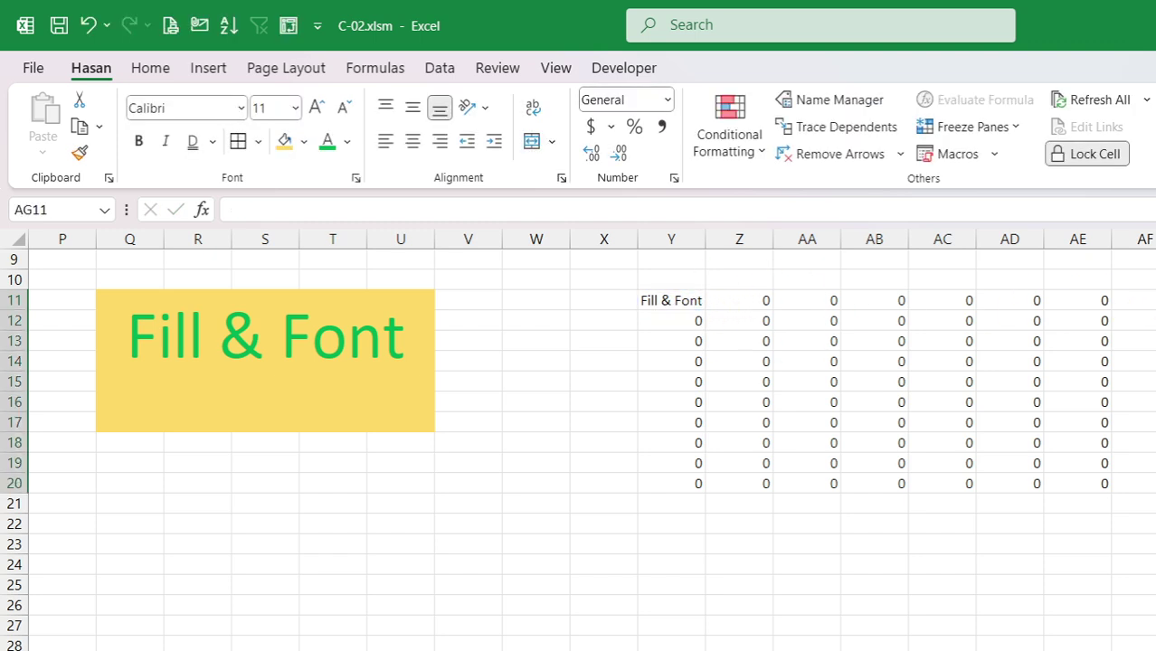
Step: Examine which source cells the formulas in Y13, AD14 and AC15 refer to, without changing them
{"action": "left_click", "coordinate": [975, 344]}
{"action": "key", "text": "ctrl+Left"}
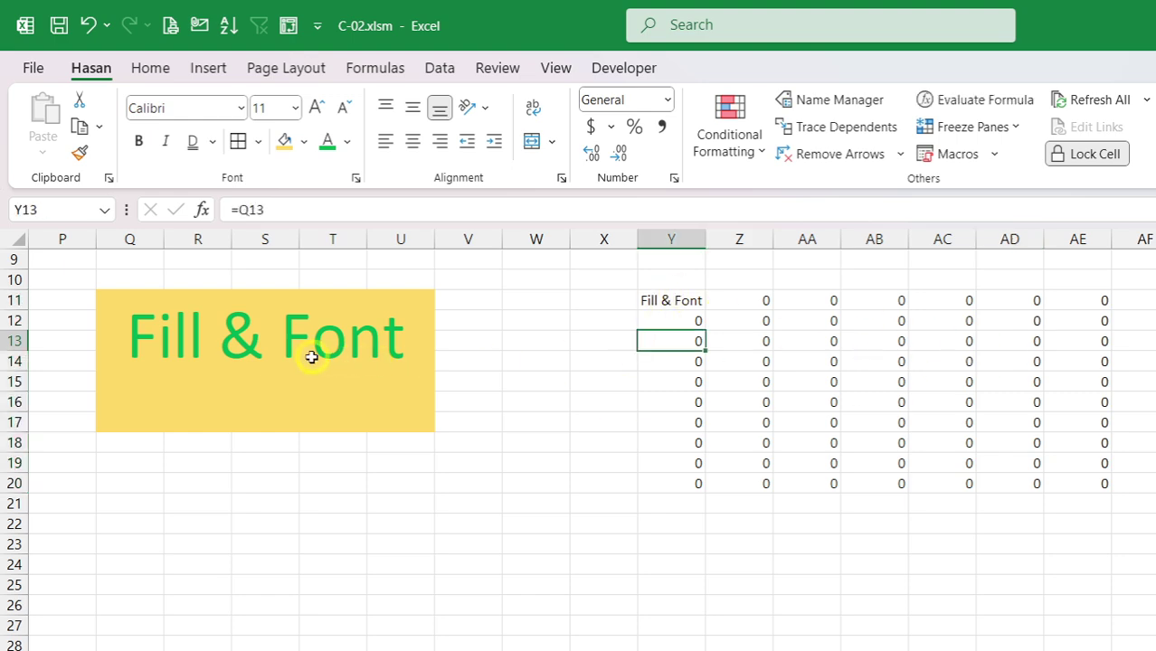
{"action": "left_click", "coordinate": [994, 357]}
{"action": "key", "text": "F2"}
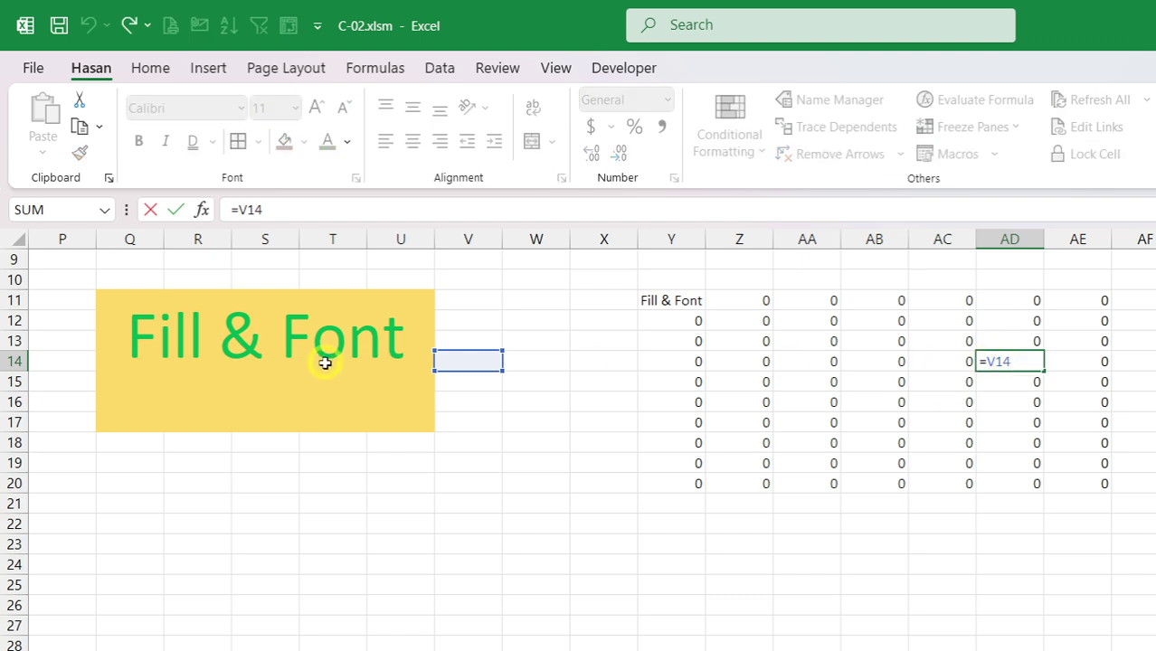
{"action": "key", "text": "Escape"}
{"action": "double_click", "coordinate": [936, 380]}
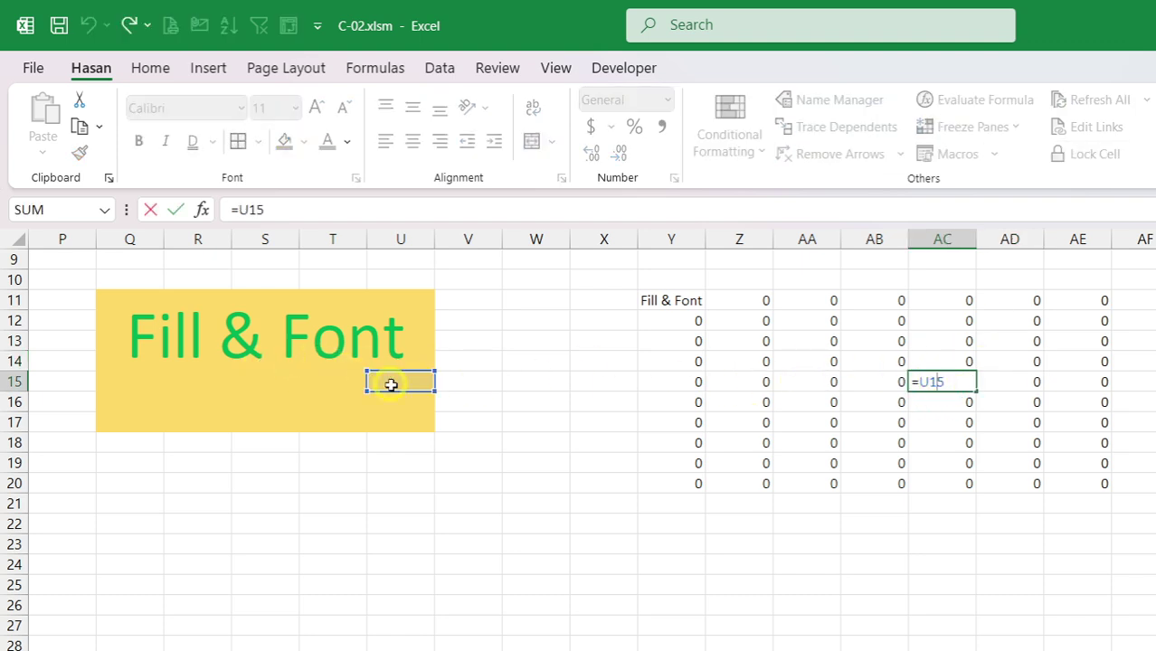
{"action": "key", "text": "Escape"}
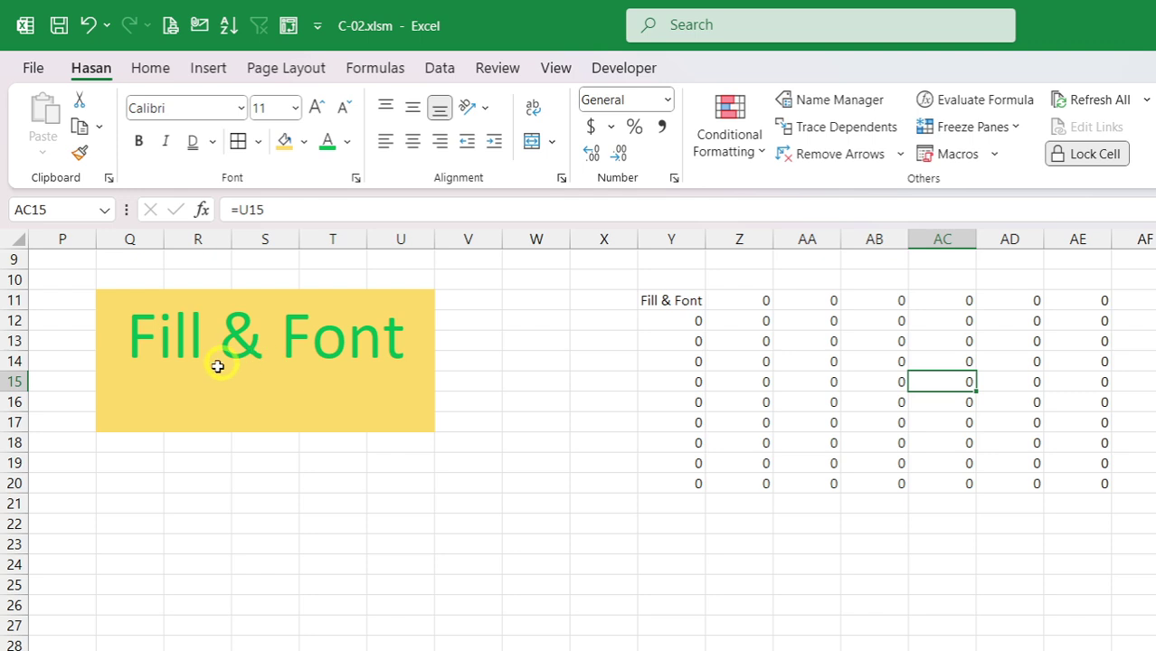
Step: Inspect the formula in Y11 to see which part of the merged cell it references, leaving it as is
{"action": "left_click", "coordinate": [663, 299]}
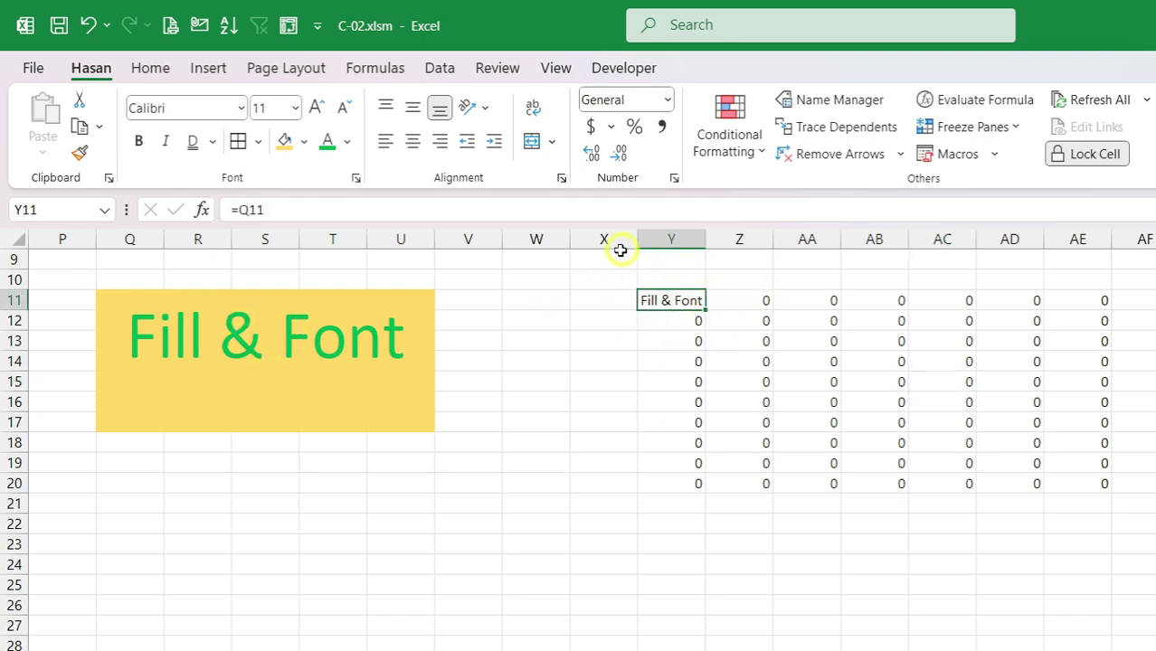
{"action": "left_click", "coordinate": [269, 210]}
{"action": "left_click_drag", "start_coordinate": [266, 210], "coordinate": [228, 208]}
{"action": "left_click", "coordinate": [312, 210]}
{"action": "left_click_drag", "start_coordinate": [355, 210], "coordinate": [233, 210]}
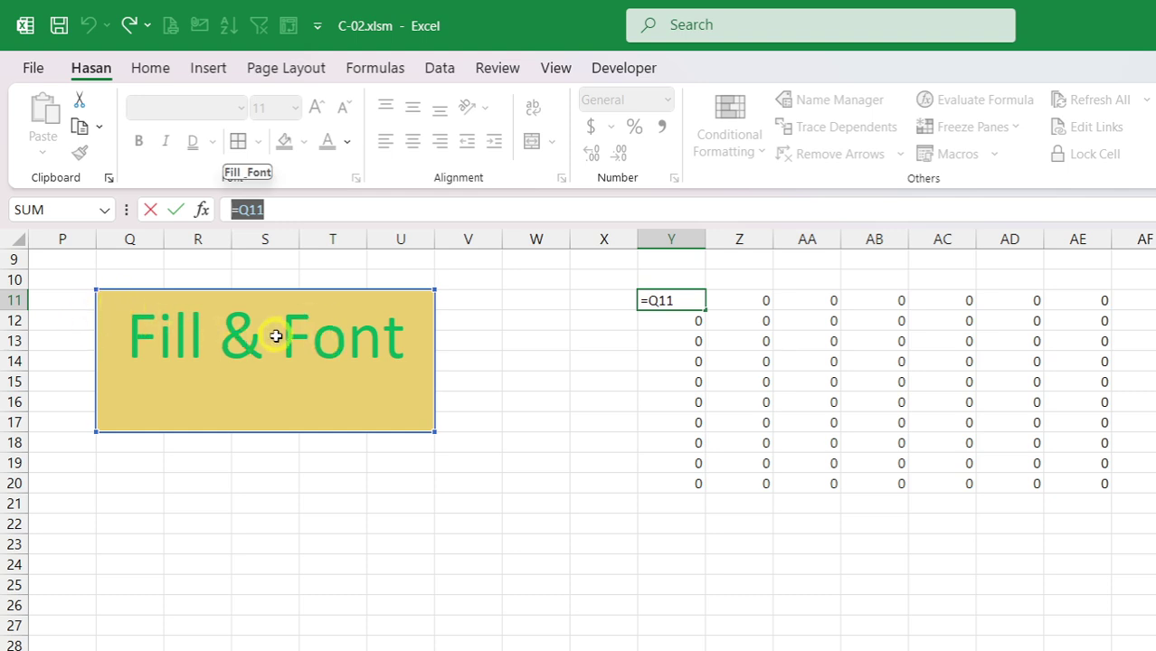
{"action": "key", "text": "Escape"}
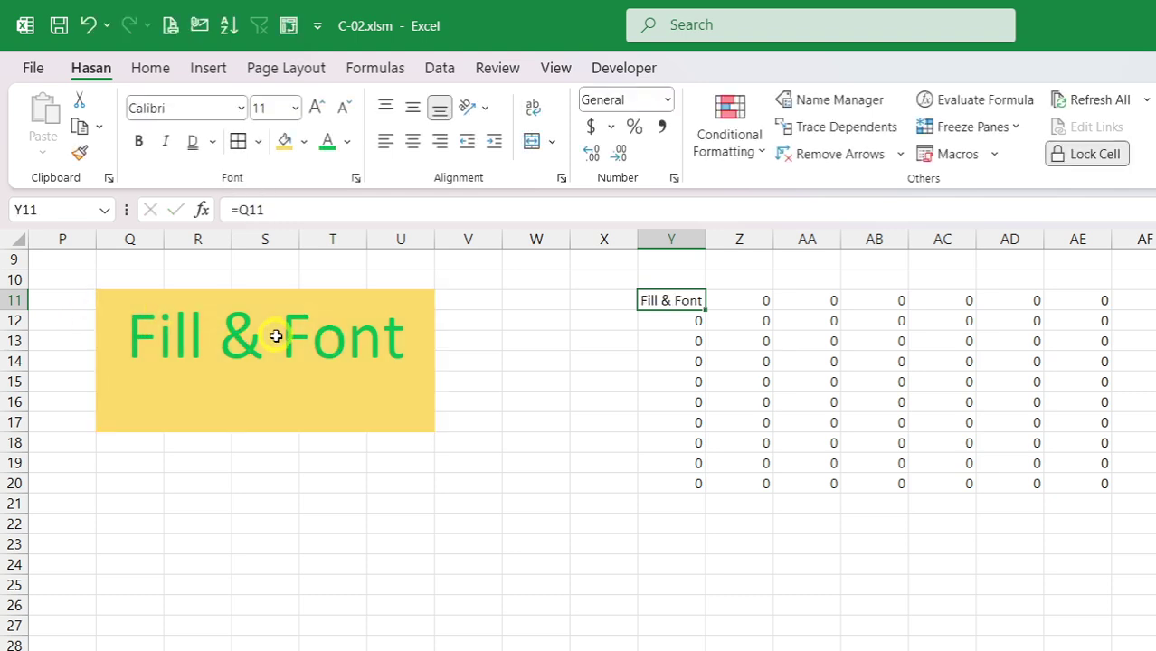
Step: Delete all the reference formulas in the block starting at Y11
{"action": "left_click", "coordinate": [113, 302]}
{"action": "left_click_drag", "start_coordinate": [641, 301], "coordinate": [1148, 506]}
{"action": "key", "text": "Delete"}
Step: Unmerge the Fill & Font cell at Q11, expand the formula bar to view Q11's content and collapse it again
{"action": "left_click", "coordinate": [208, 320]}
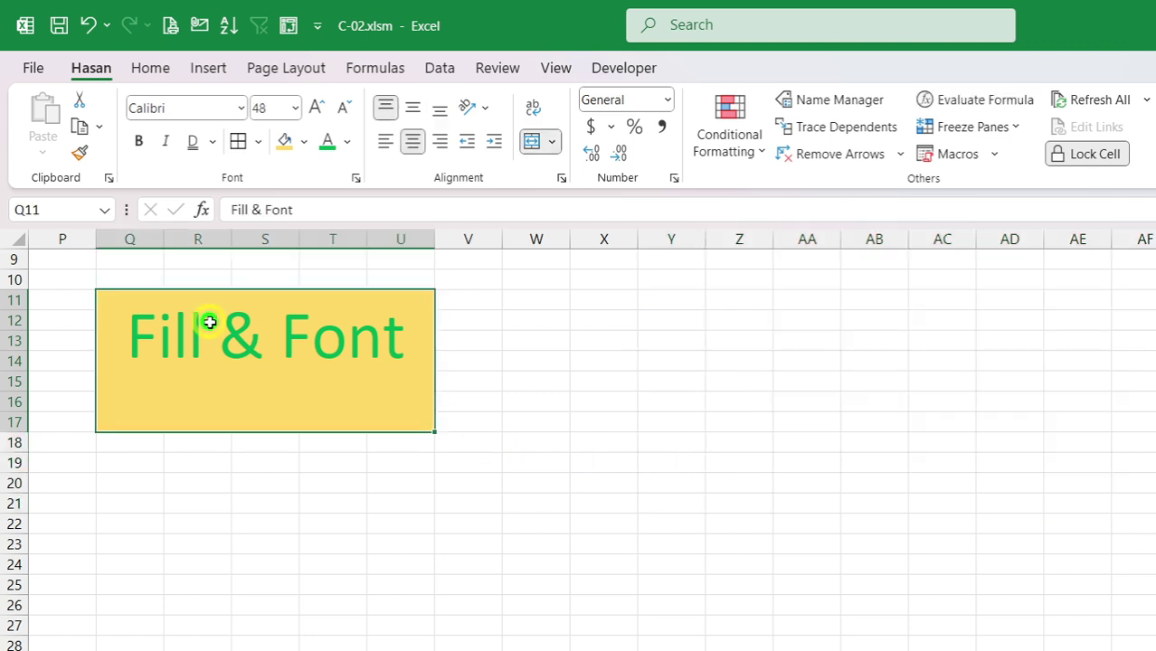
{"action": "left_click", "coordinate": [533, 142]}
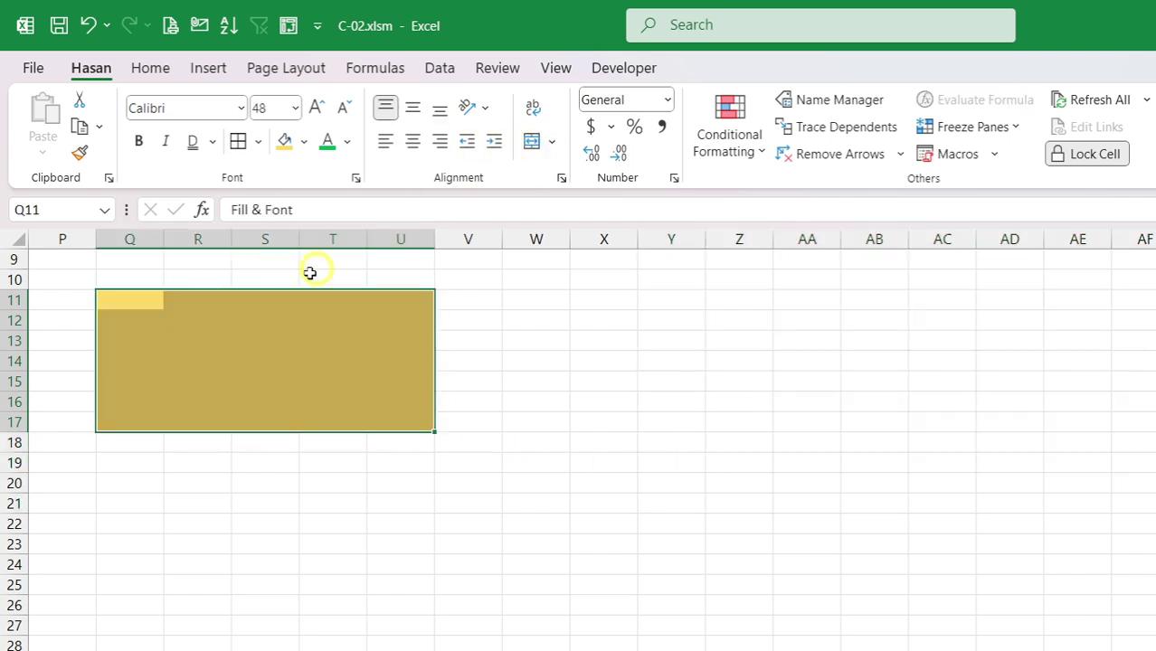
{"action": "left_click", "coordinate": [122, 299]}
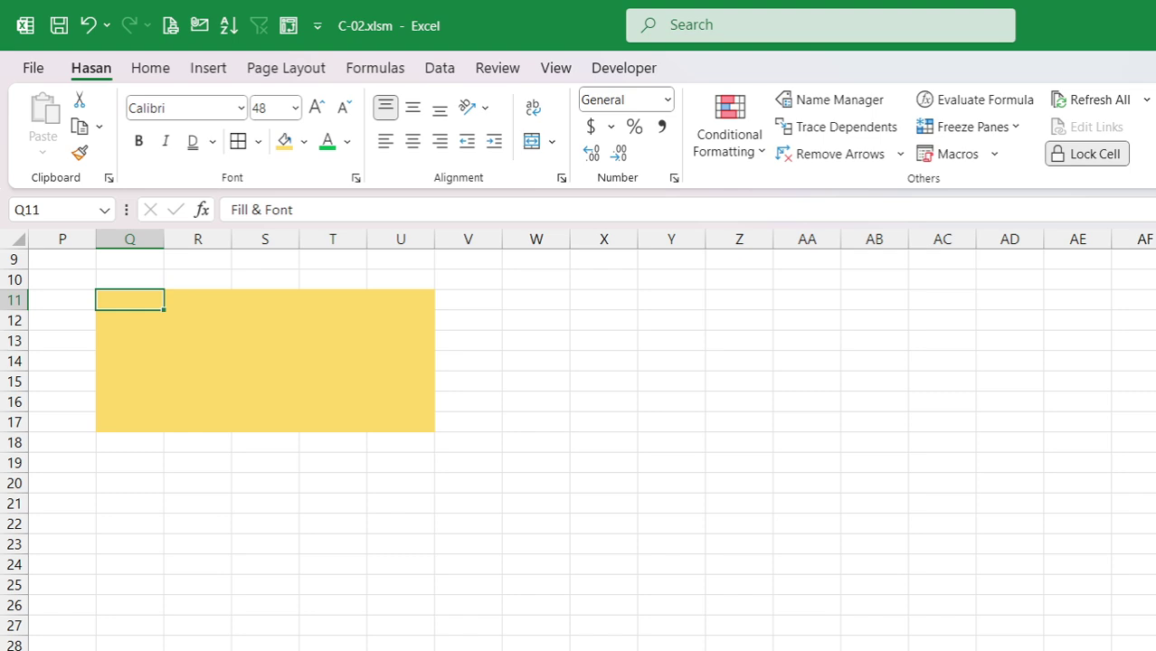
{"action": "key", "text": "ctrl+shift+u"}
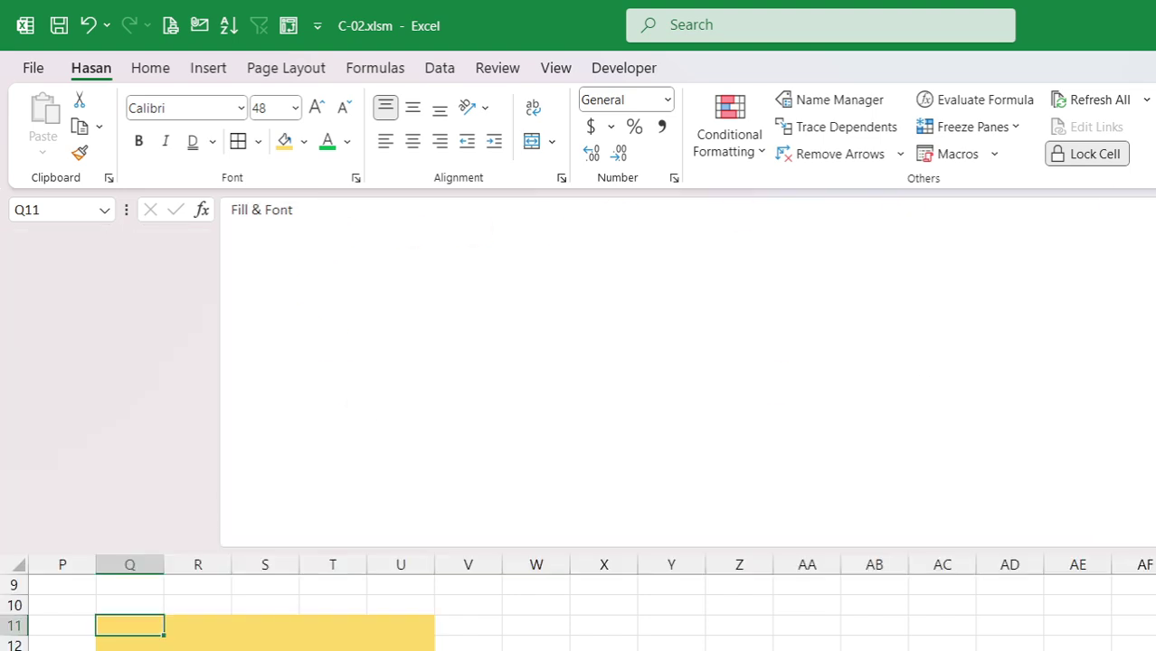
{"action": "key", "text": "ctrl+shift+u"}
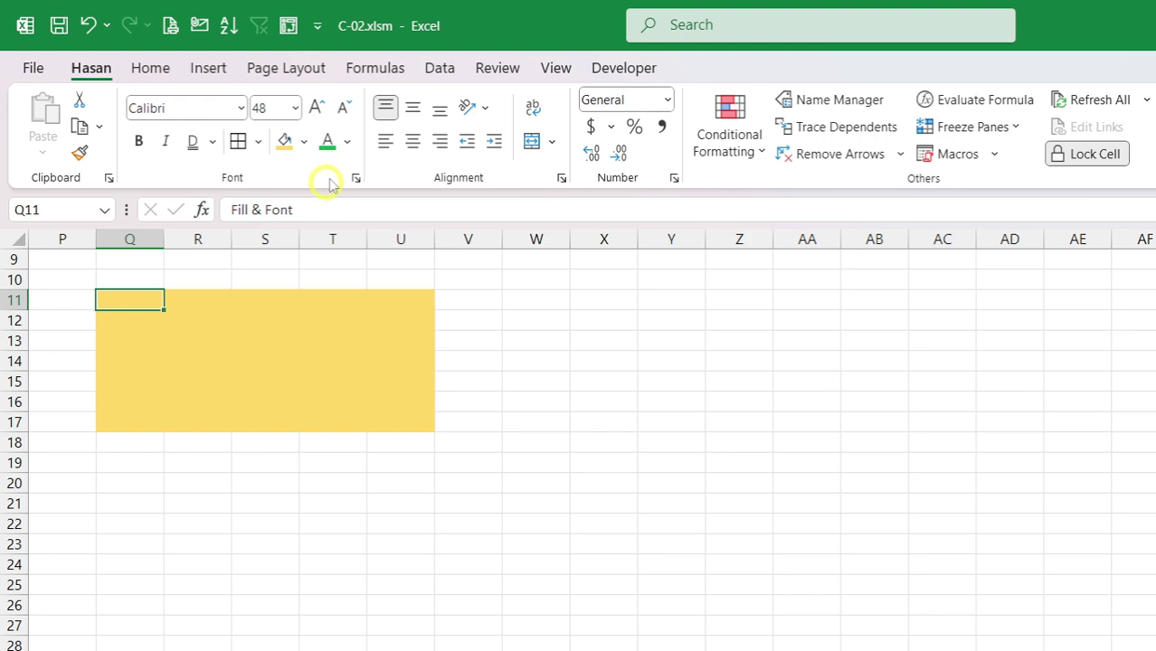
Step: Set the font size of Q11 to 12 and undo the change
{"action": "left_click", "coordinate": [271, 108]}
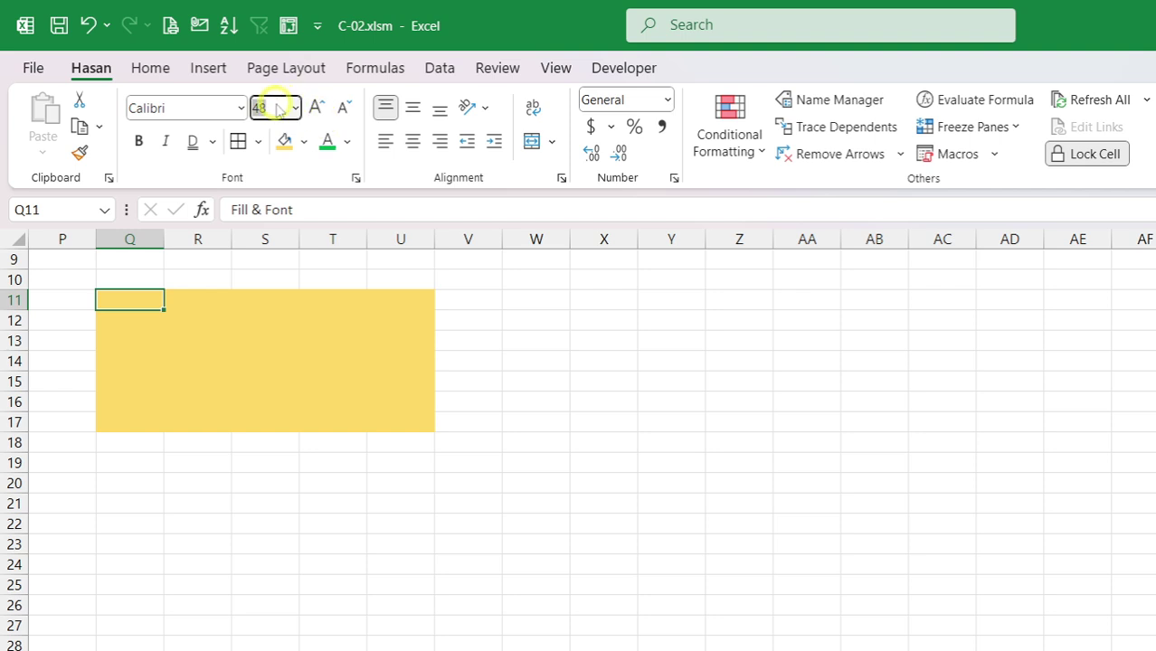
{"action": "type", "text": "12"}
{"action": "key", "text": "Return"}
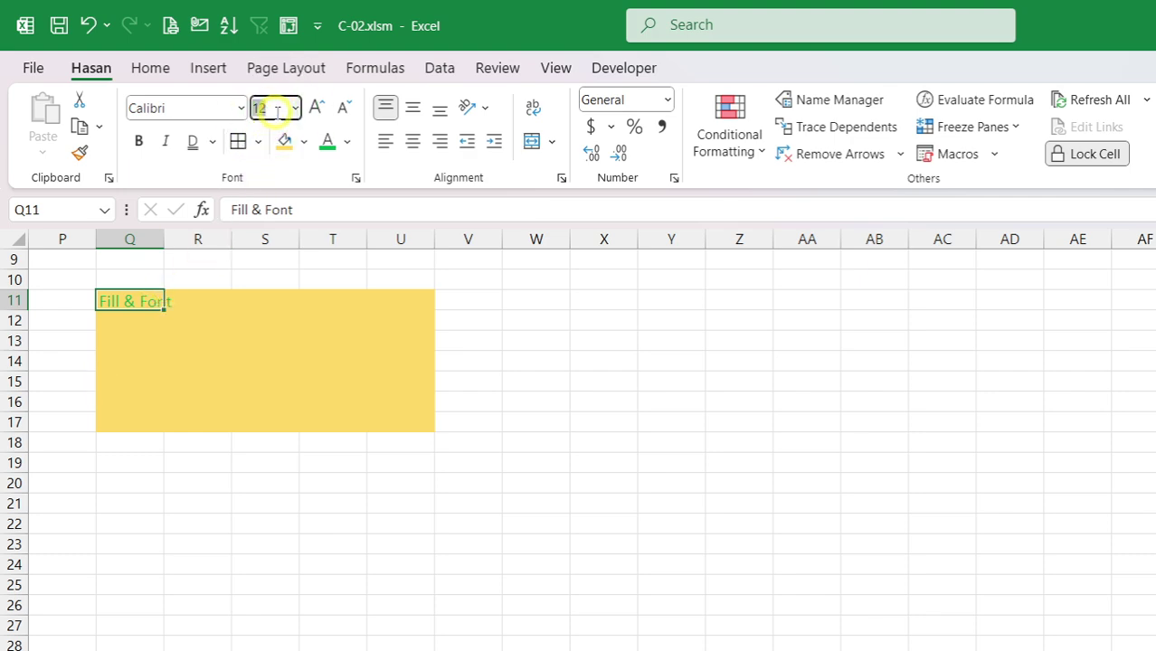
{"action": "key", "text": "Return"}
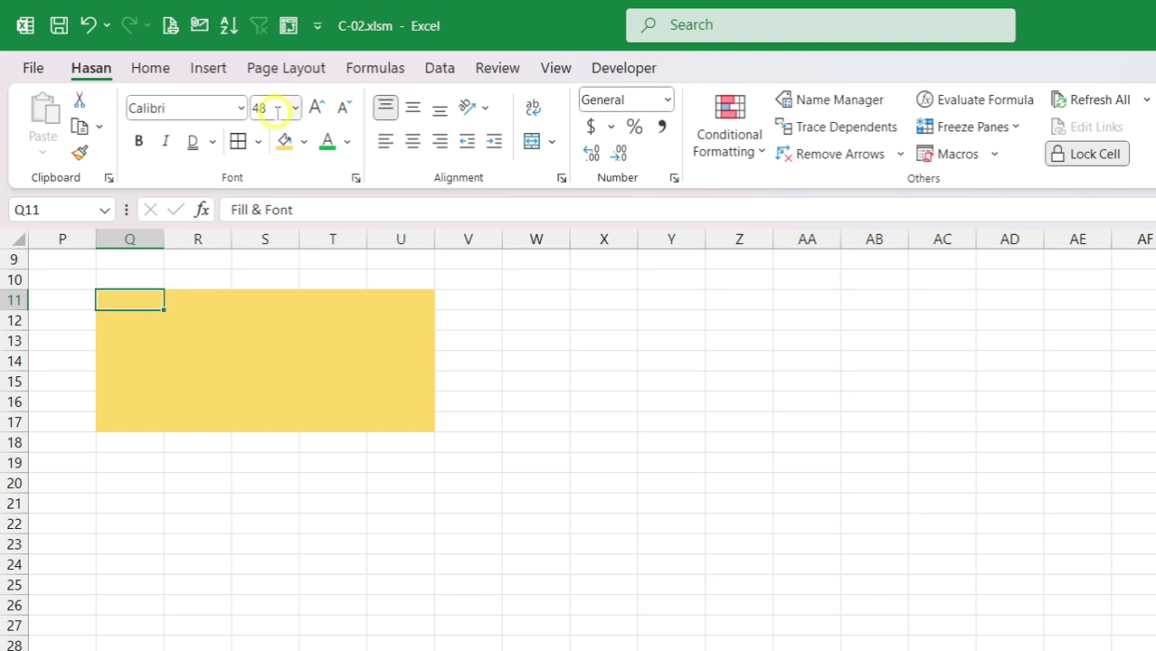
Step: Merge and center a large block that starts at Q11 and extends across to column AB
{"action": "left_click_drag", "start_coordinate": [142, 299], "coordinate": [875, 647]}
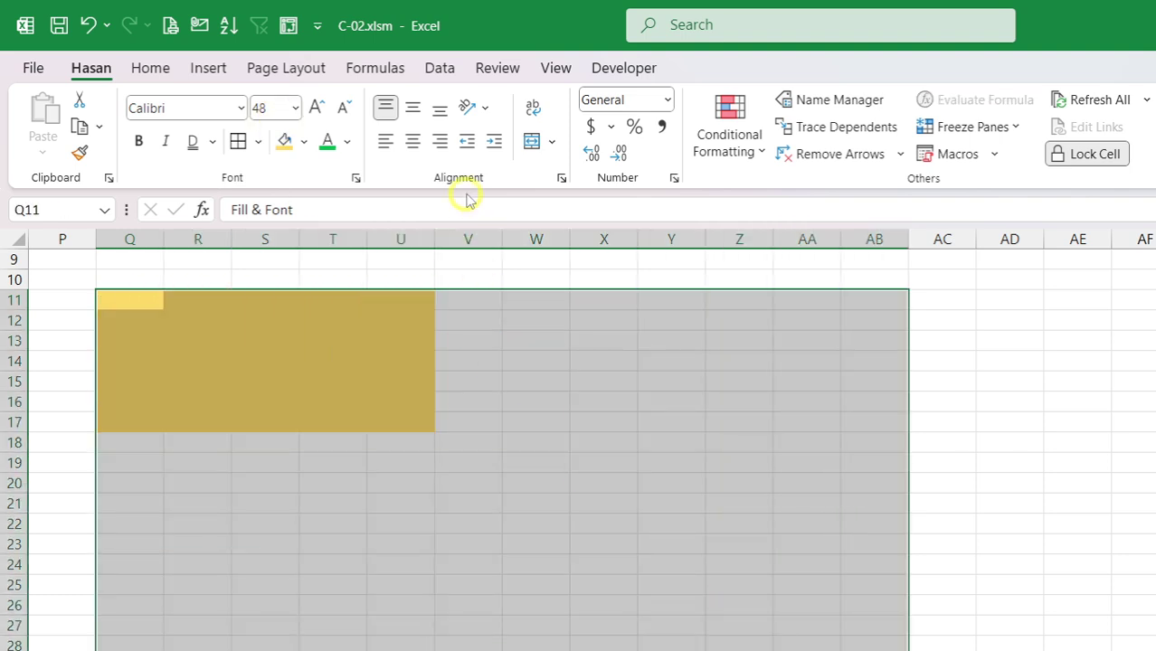
{"action": "left_click", "coordinate": [531, 142]}
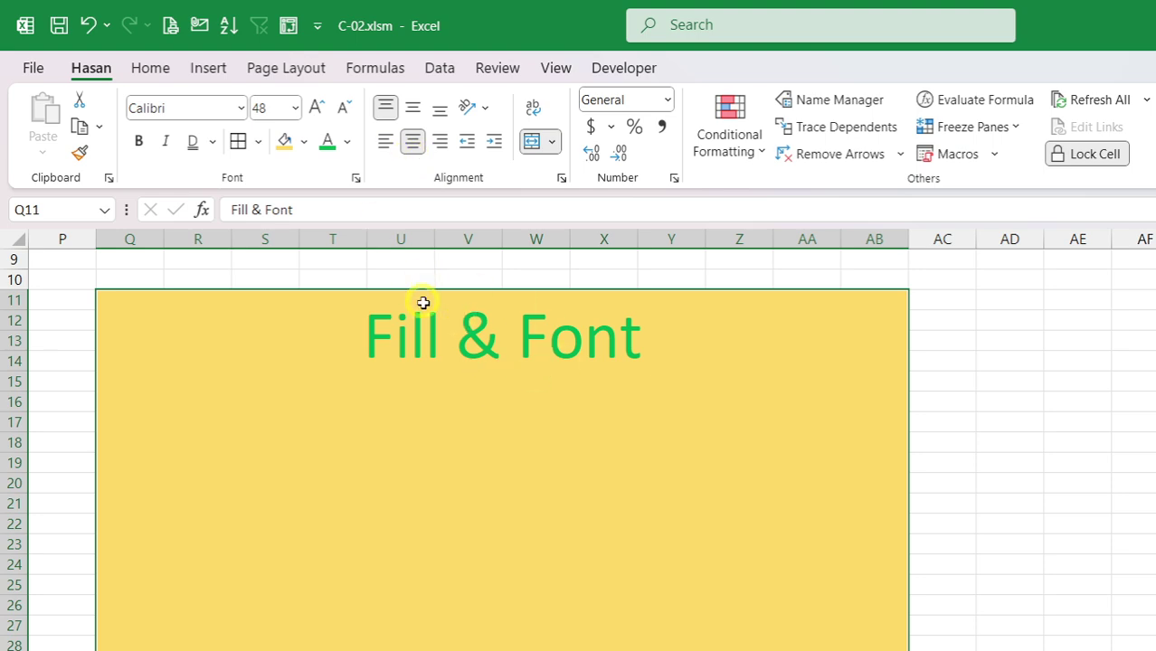
Step: Try left and center alignment on the merged Fill & Font text, and set it to middle vertical and right horizontal alignment
{"action": "left_click", "coordinate": [386, 141]}
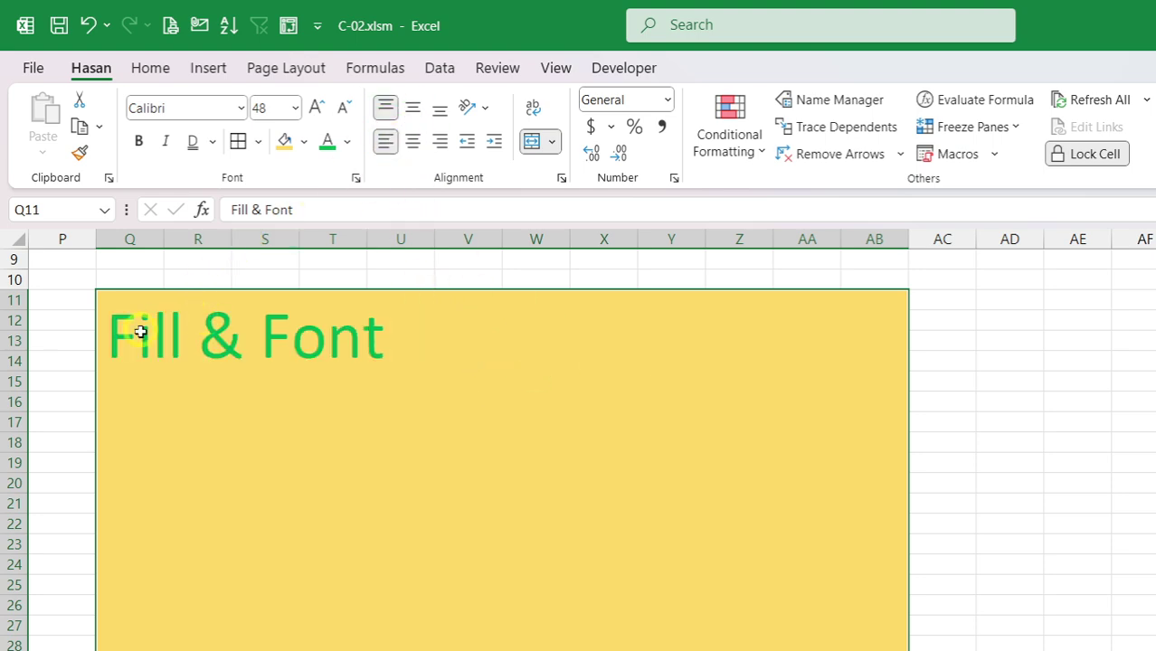
{"action": "left_click", "coordinate": [413, 140]}
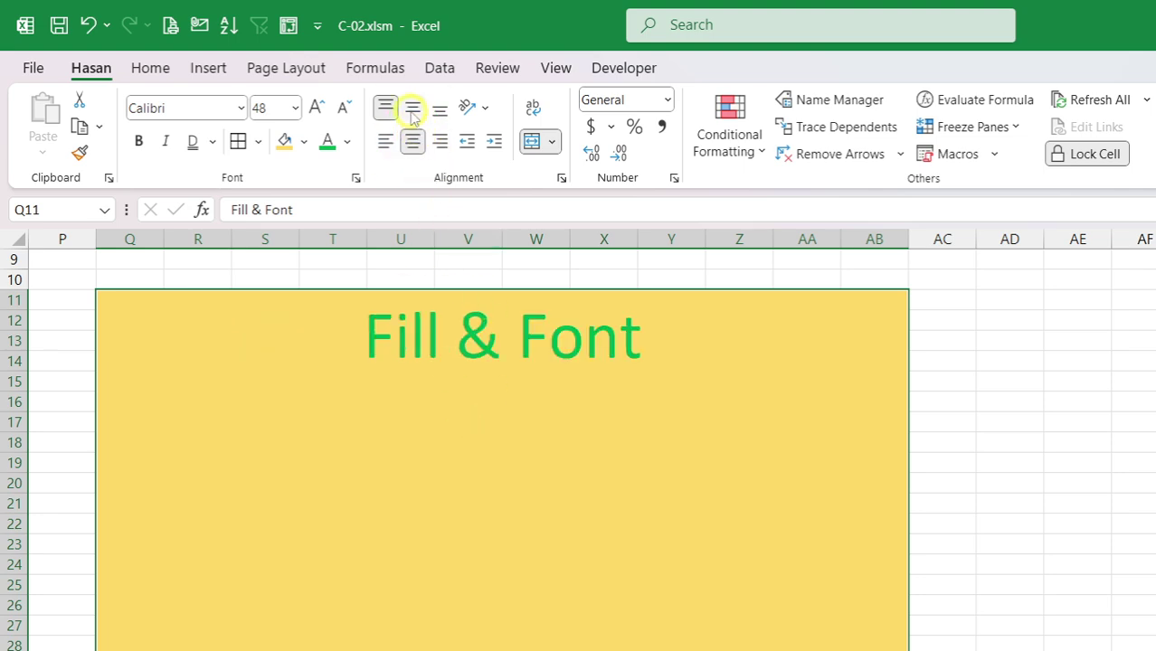
{"action": "left_click", "coordinate": [412, 109]}
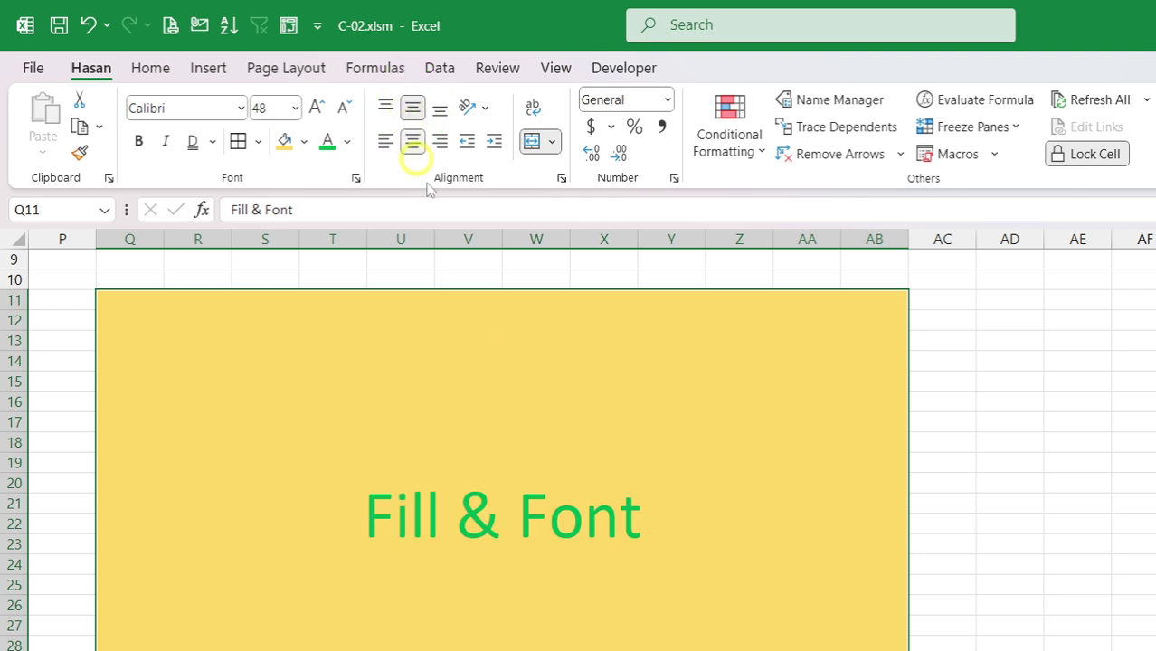
{"action": "left_click", "coordinate": [439, 141]}
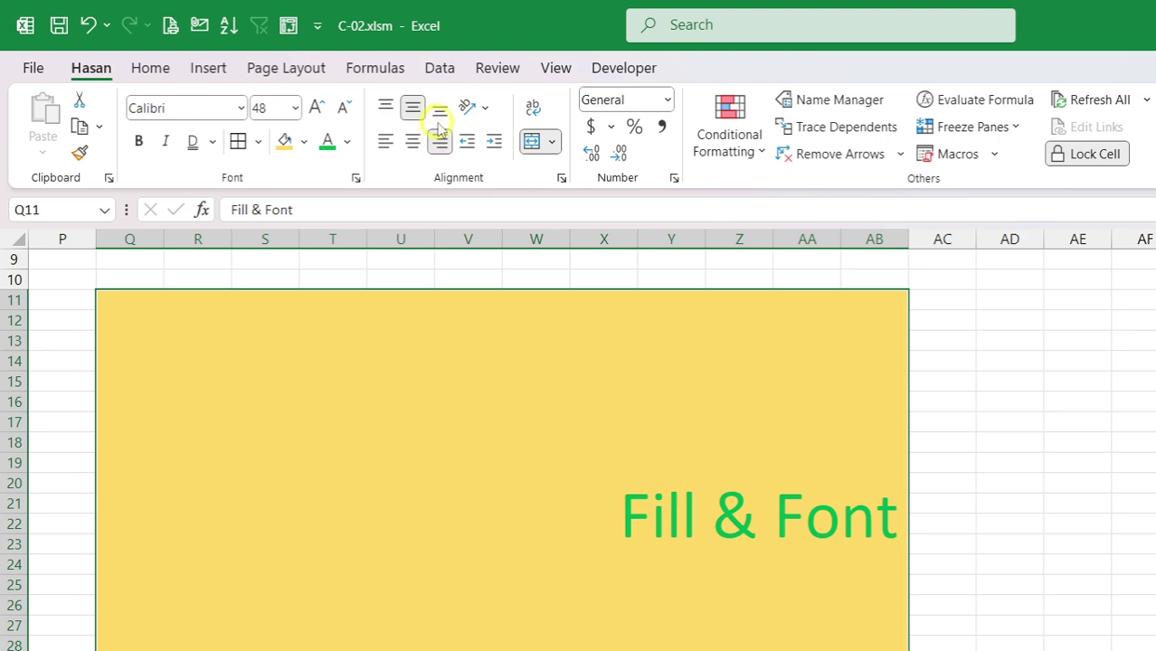
Step: Try bottom alignment on the merged Fill & Font text and review its alignment settings in Format Cells
{"action": "left_click", "coordinate": [441, 107]}
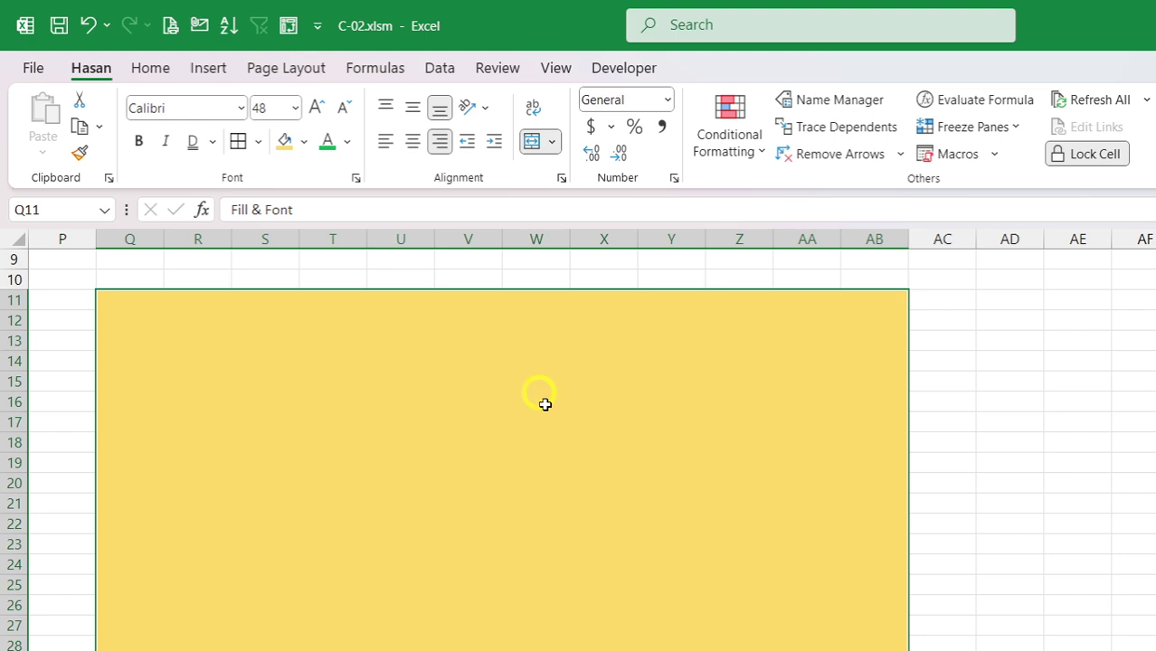
{"action": "left_click", "coordinate": [487, 108]}
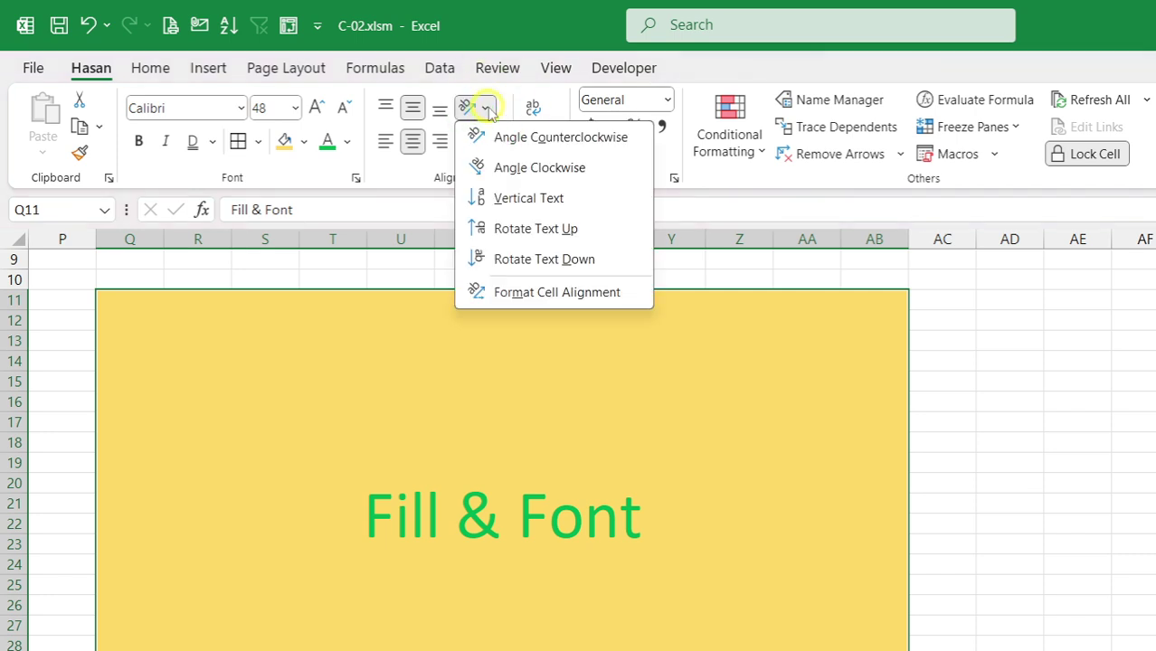
{"action": "left_click", "coordinate": [529, 293]}
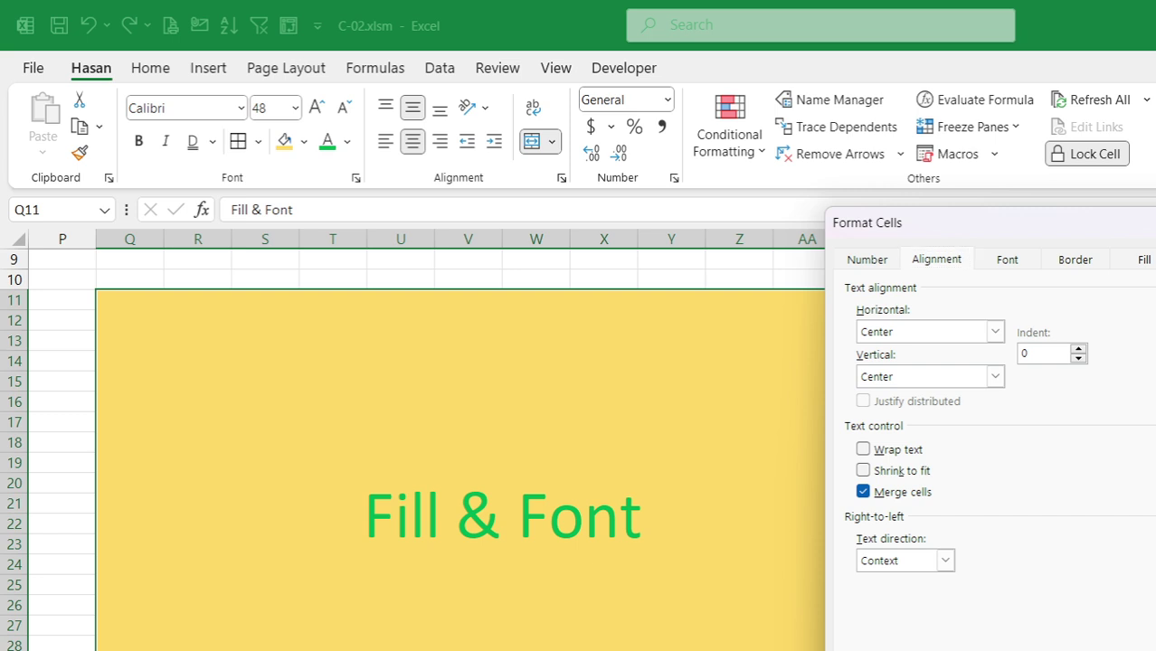
{"action": "key", "text": "Return"}
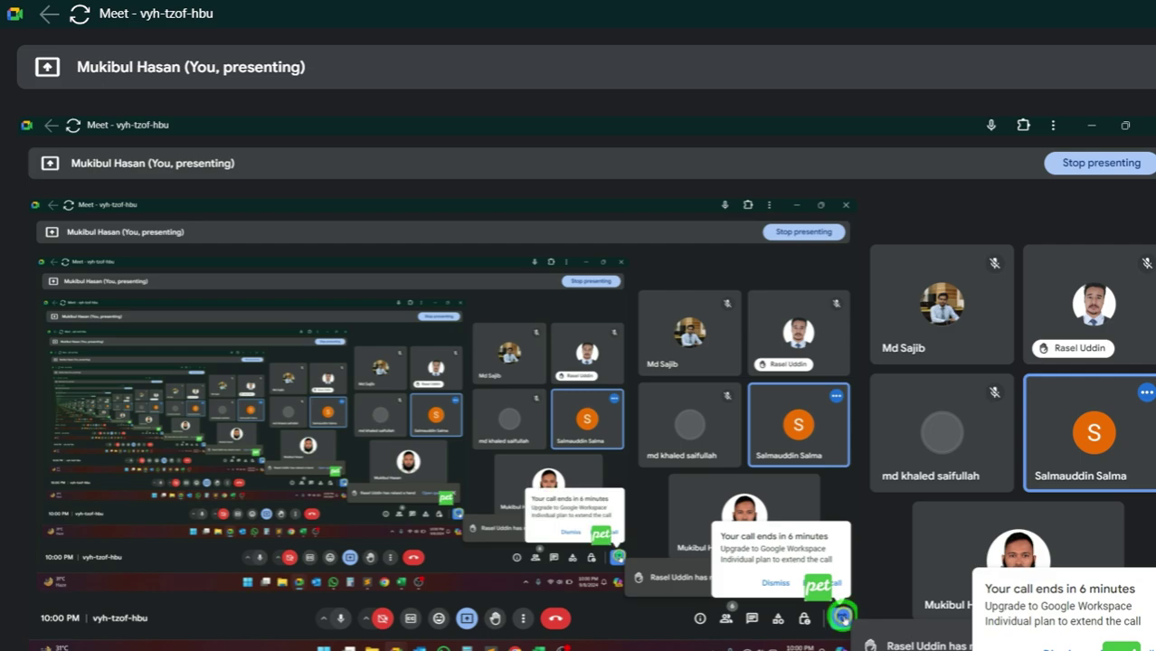
Step: Minimize the Meet window to return to Excel, and go through the topic notes in rows 7 and 9 of the next sheet
{"action": "left_click", "coordinate": [1092, 126]}
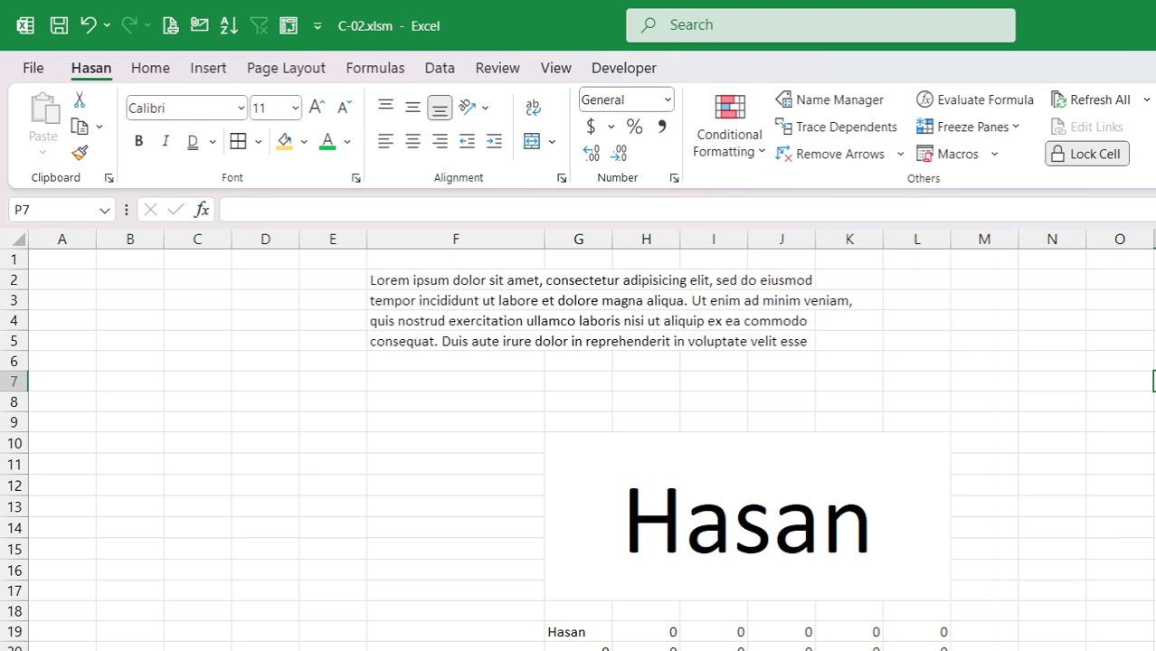
{"action": "key", "text": "ctrl+Page_Down"}
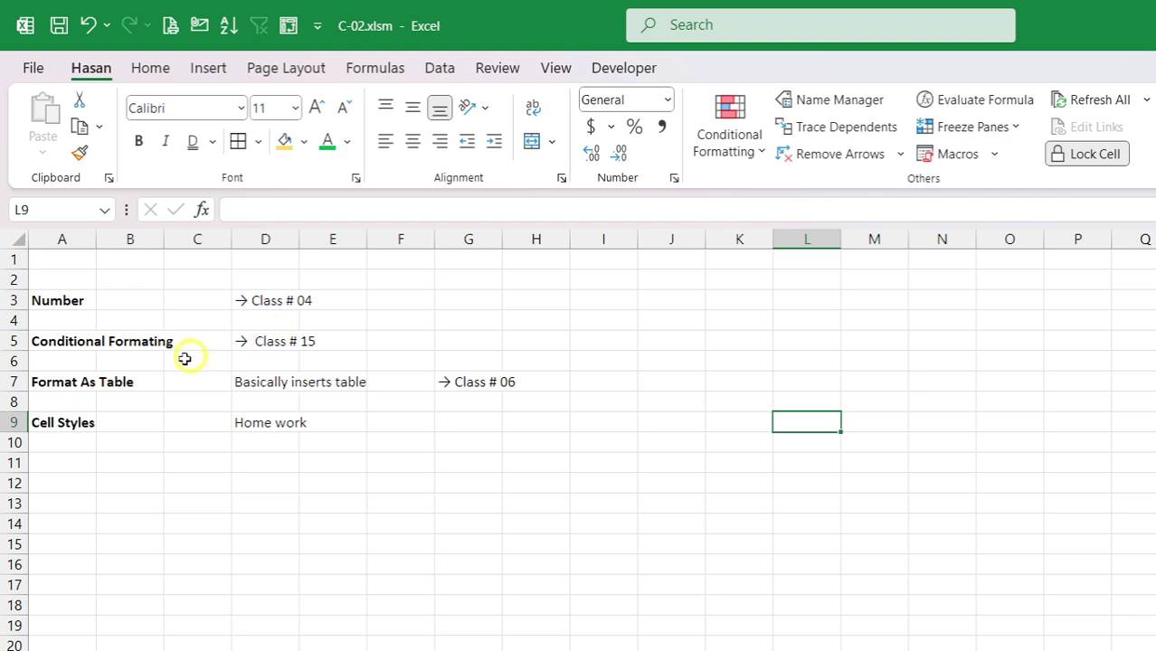
{"action": "left_click", "coordinate": [271, 380]}
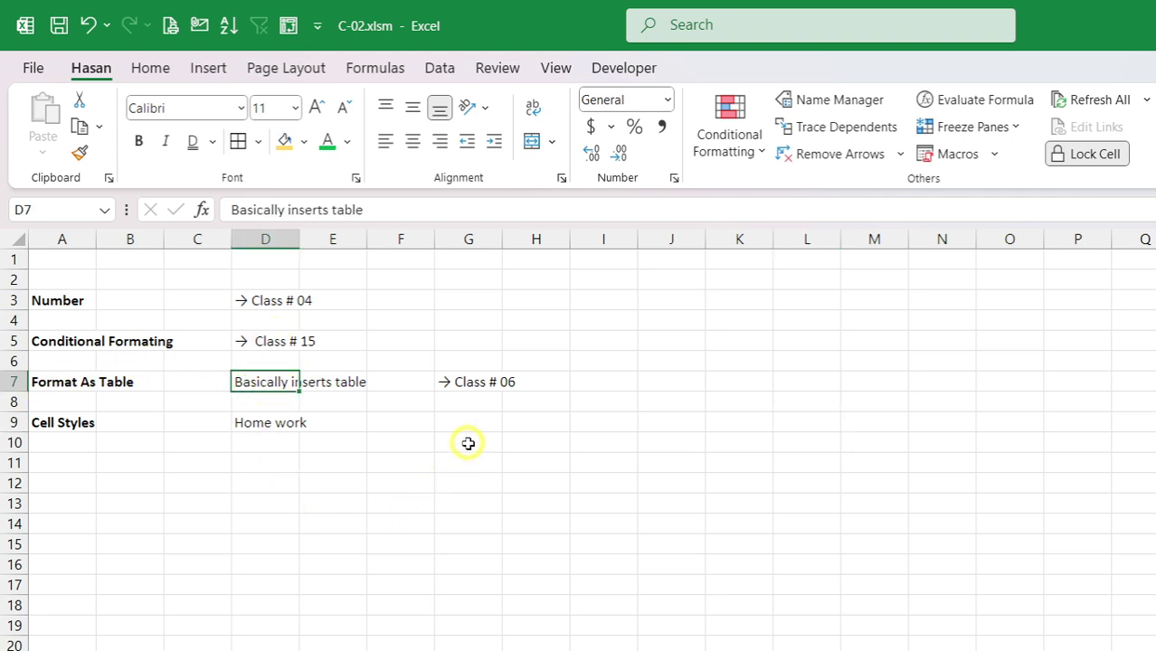
{"action": "left_click", "coordinate": [493, 382]}
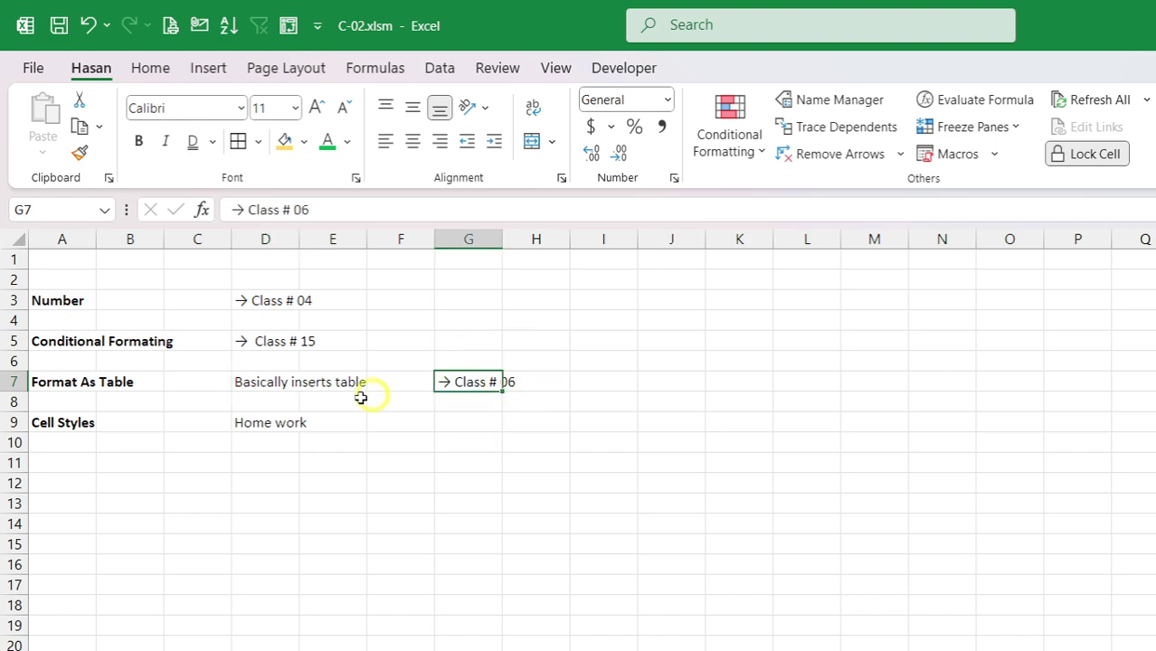
{"action": "left_click", "coordinate": [66, 419]}
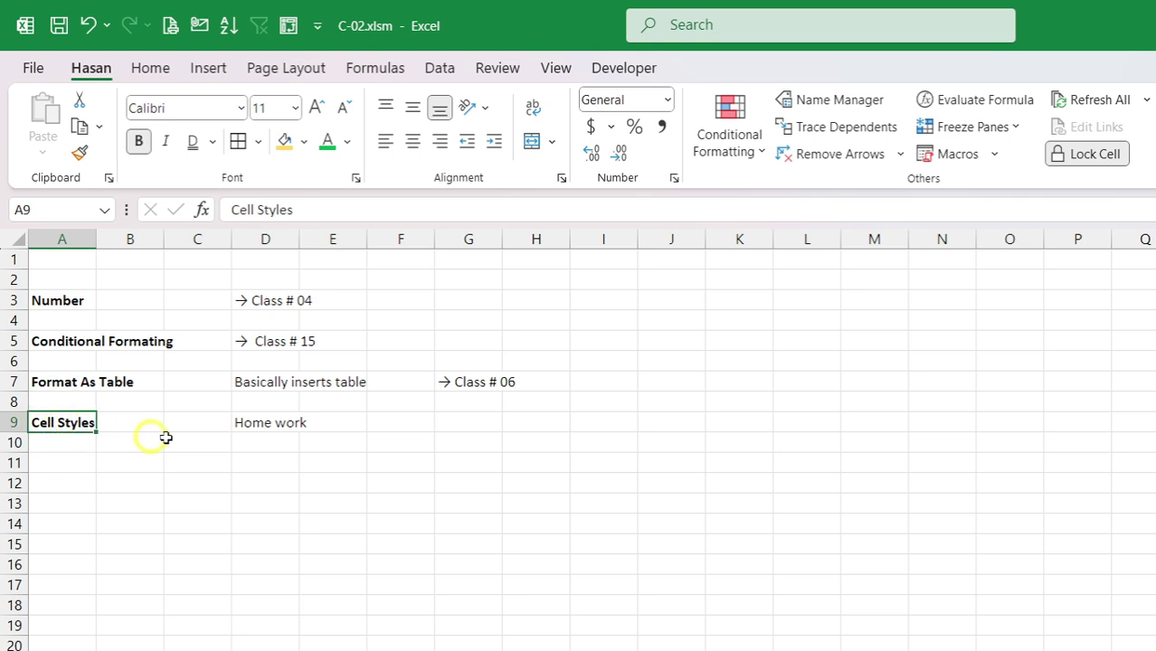
Step: Compare the galleries offered by Format as Table and Cell Styles without applying any style
{"action": "left_click", "coordinate": [150, 63]}
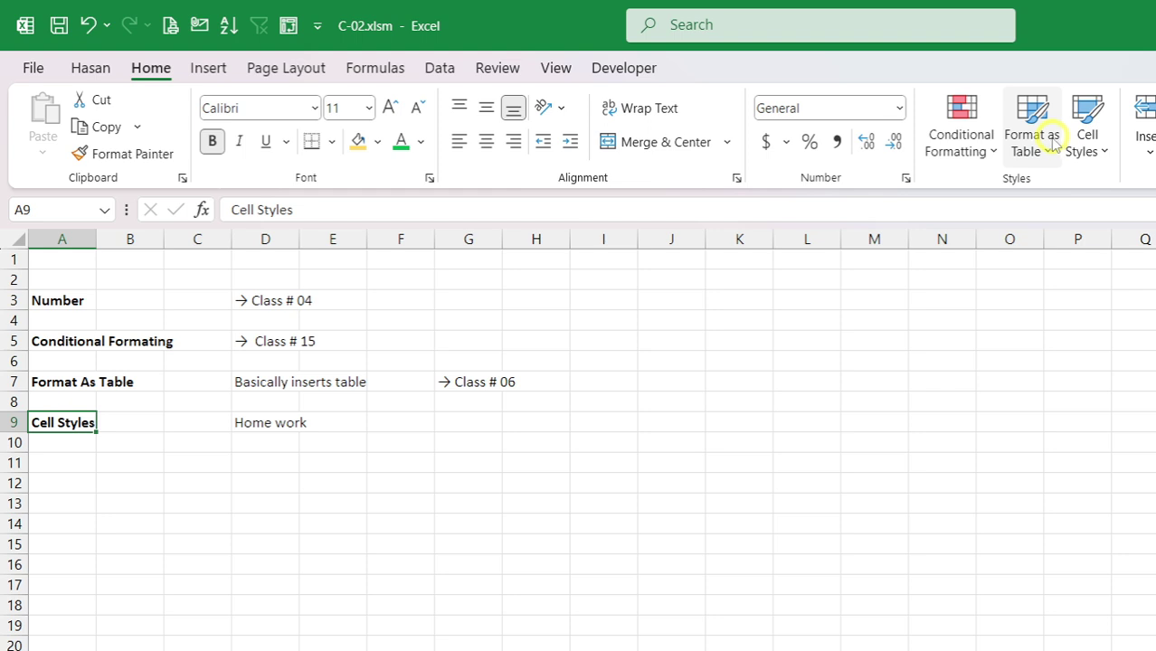
{"action": "left_click", "coordinate": [1027, 149]}
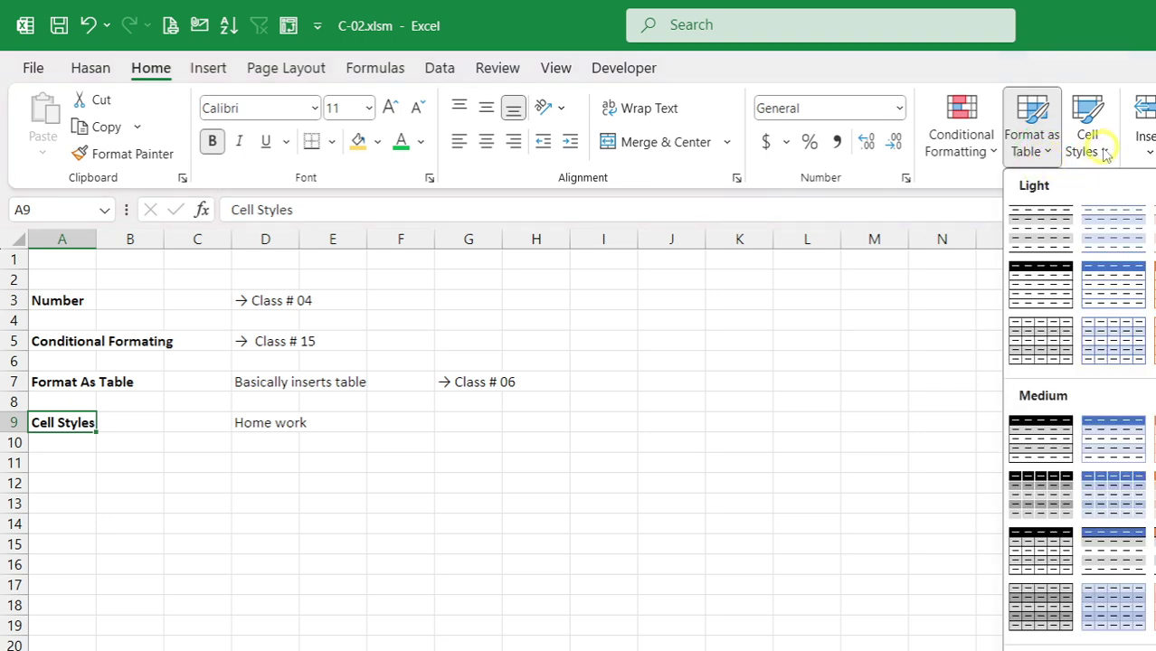
{"action": "left_click", "coordinate": [1105, 154]}
{"action": "left_click", "coordinate": [1049, 150]}
{"action": "left_click", "coordinate": [1049, 150]}
{"action": "left_click", "coordinate": [1090, 150]}
{"action": "left_click", "coordinate": [1031, 148]}
{"action": "left_click", "coordinate": [1036, 148]}
{"action": "left_click", "coordinate": [1085, 150]}
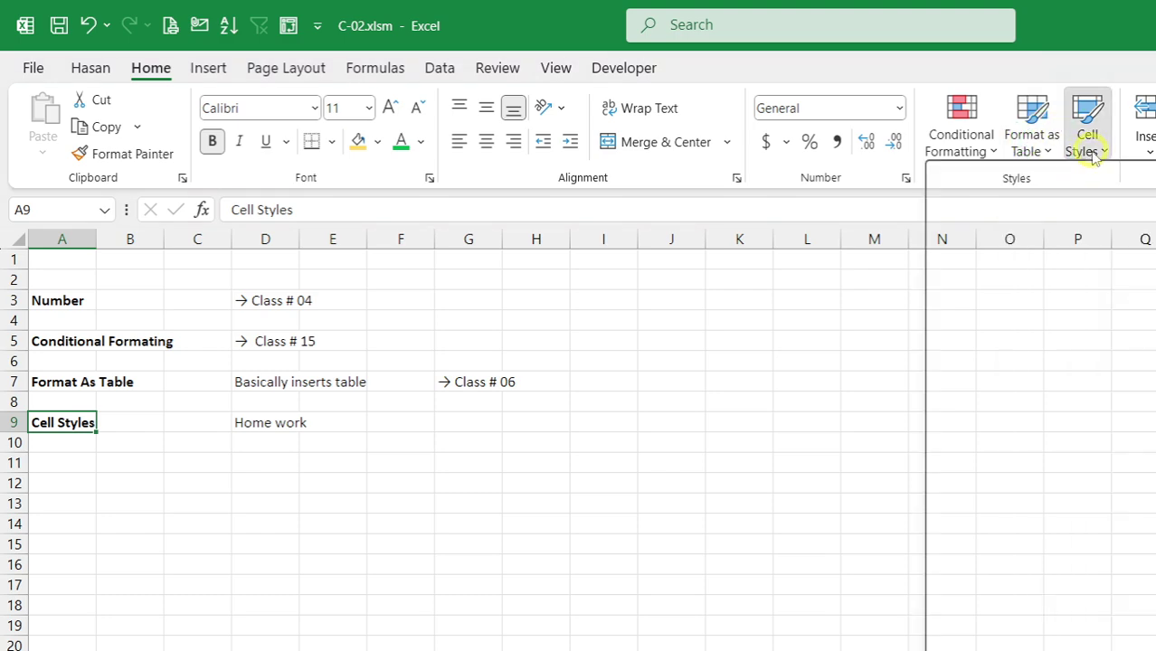
{"action": "left_click", "coordinate": [1032, 152]}
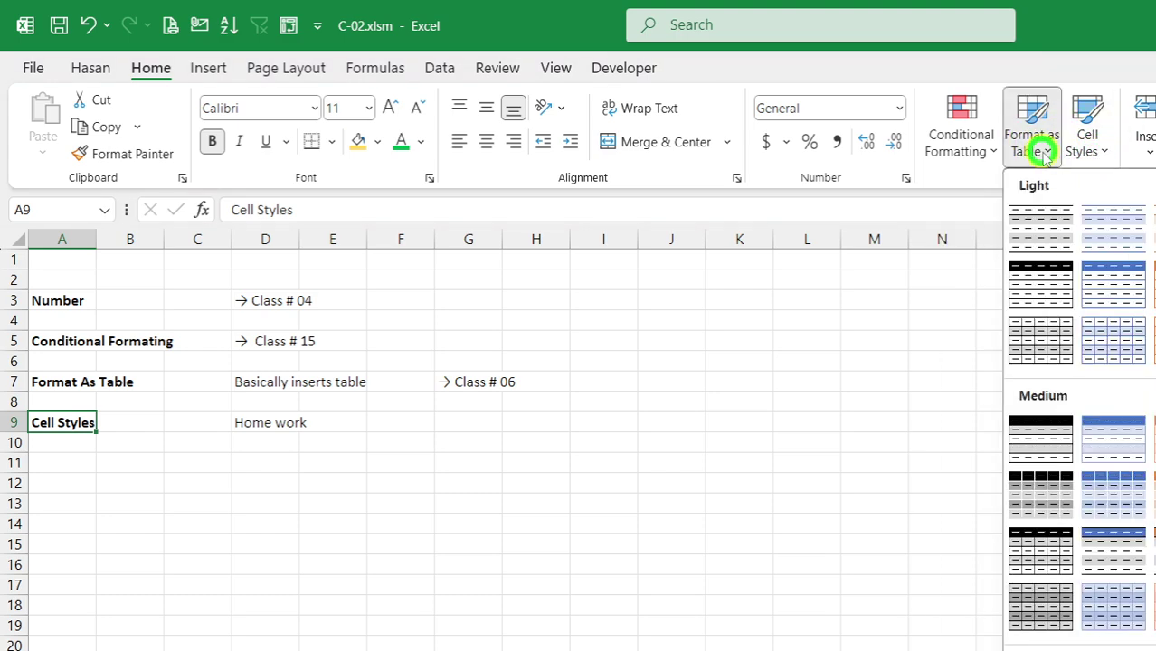
{"action": "left_click", "coordinate": [1101, 156]}
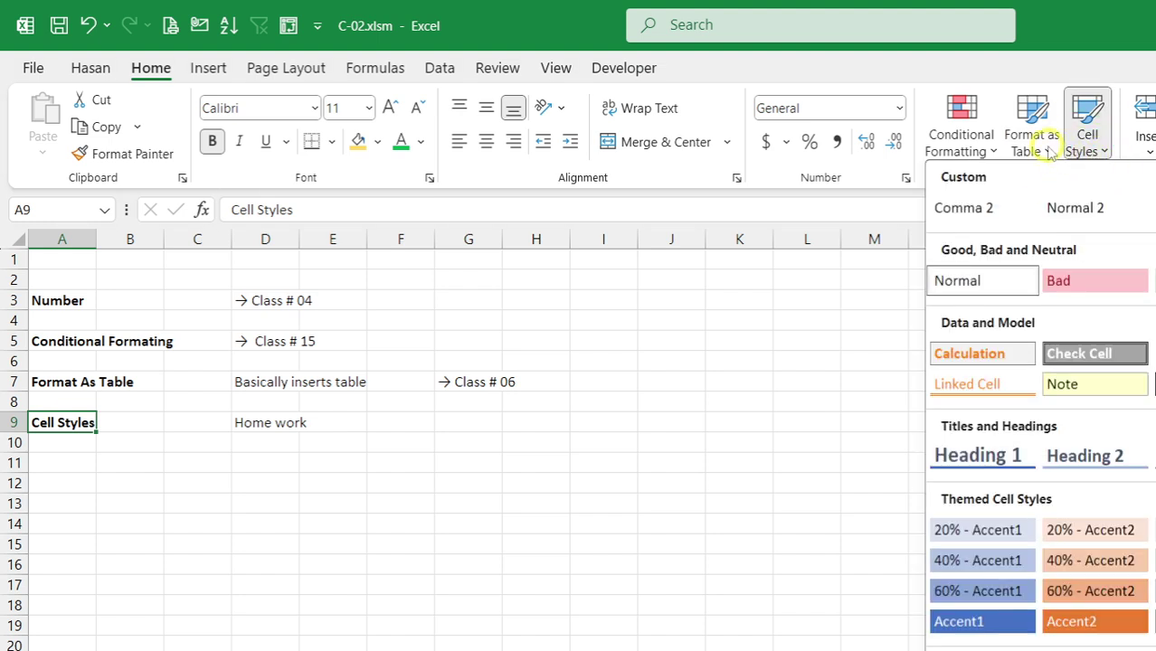
{"action": "left_click", "coordinate": [1044, 149]}
{"action": "left_click", "coordinate": [1105, 154]}
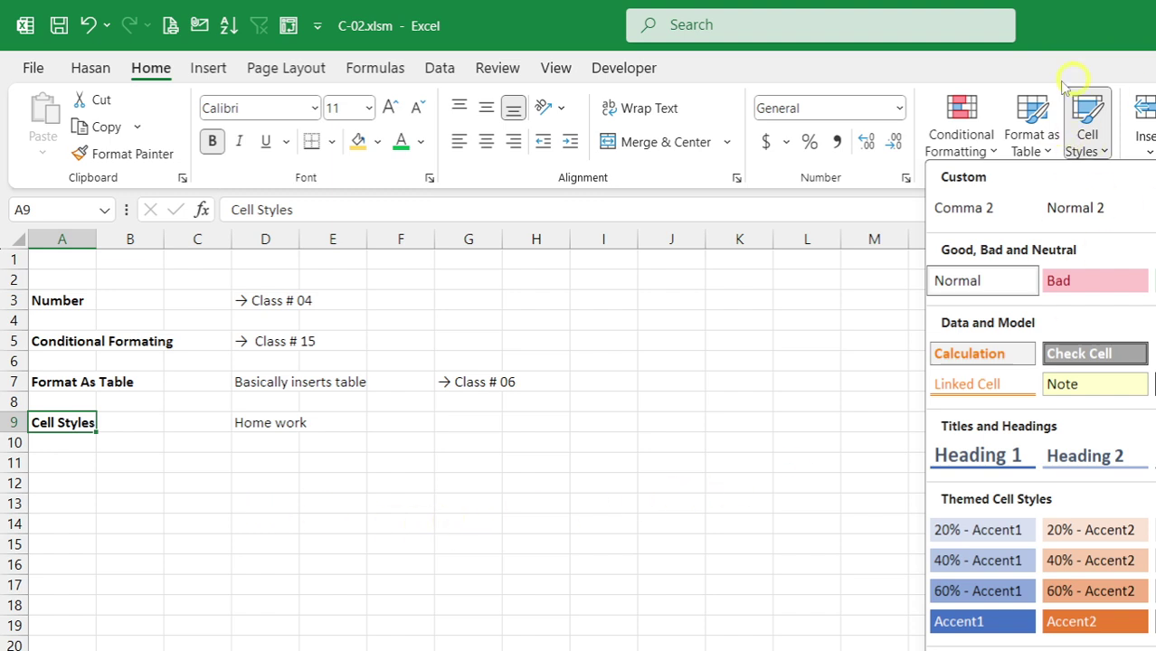
{"action": "left_click", "coordinate": [825, 431]}
Step: Switch to the sheet on inserting, deleting and sizing cells, and view the cell Insert options
{"action": "key", "text": "ctrl+Page_Down"}
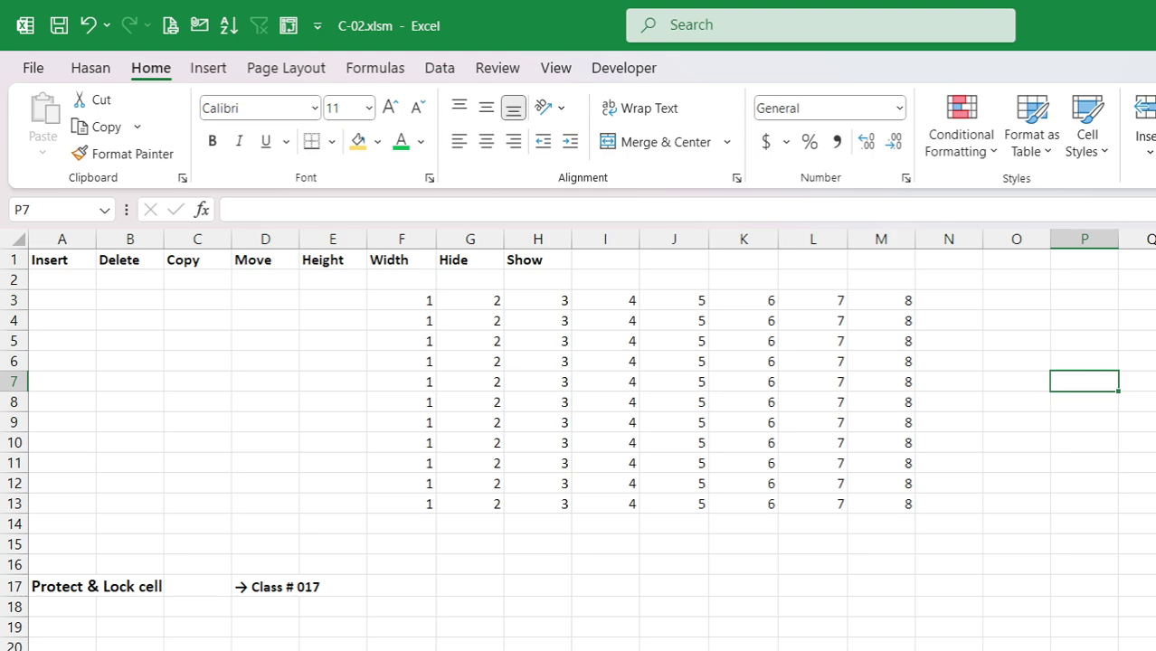
{"action": "left_click", "coordinate": [1148, 152]}
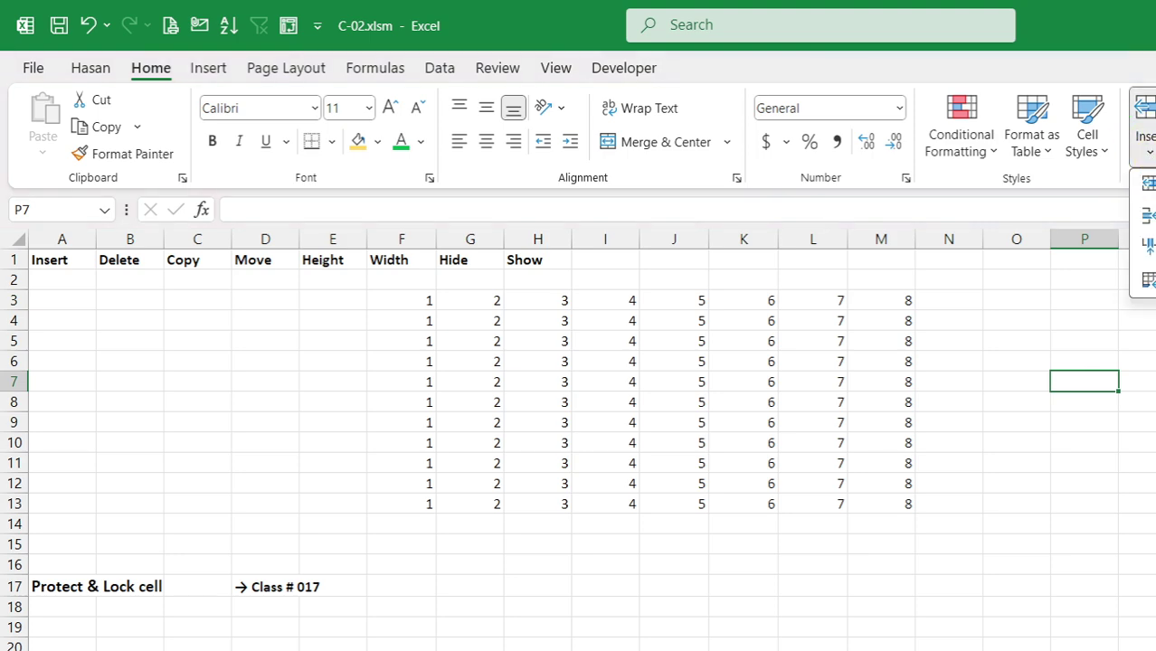
{"action": "left_click", "coordinate": [1154, 152]}
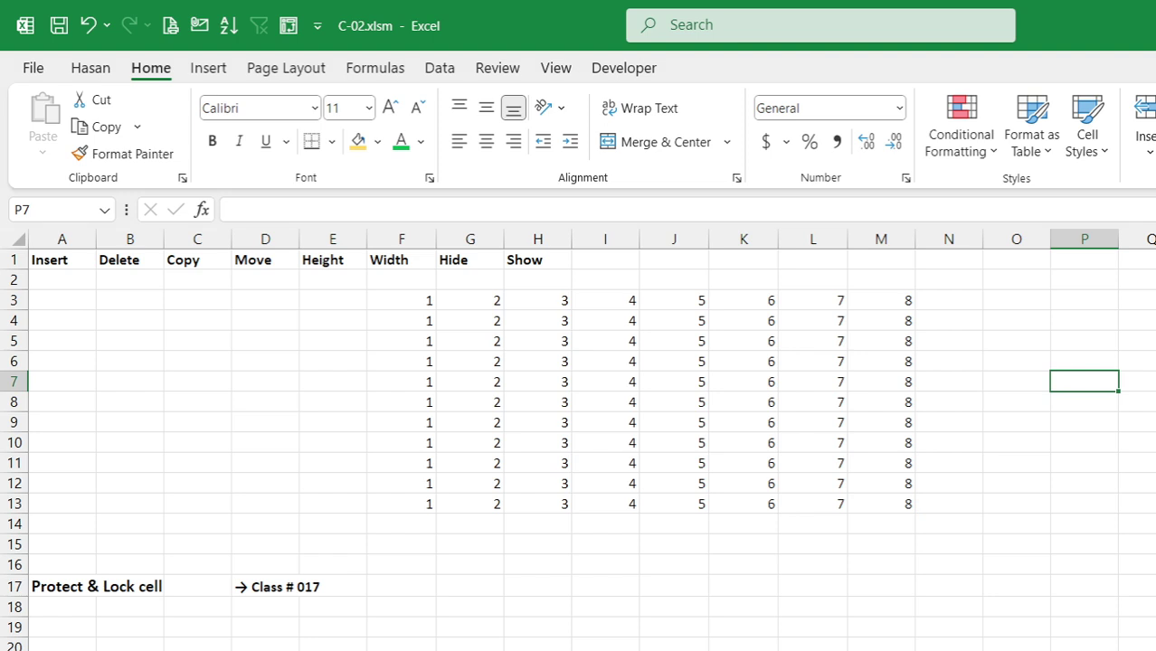
{"action": "left_click", "coordinate": [1148, 161]}
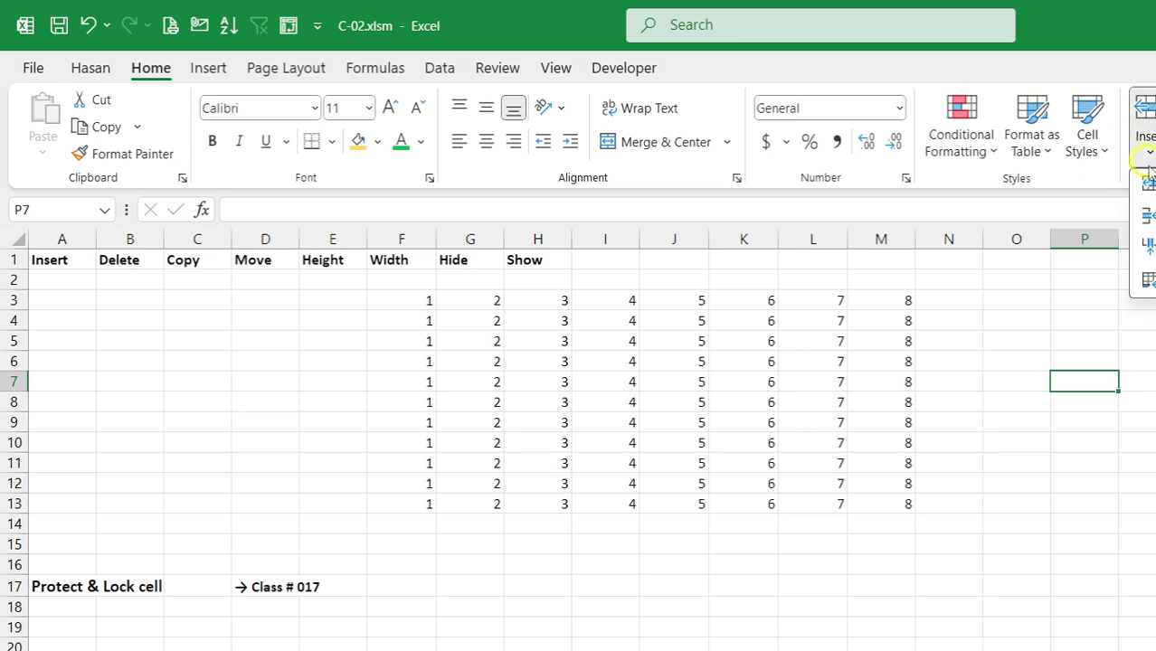
{"action": "left_click", "coordinate": [683, 622]}
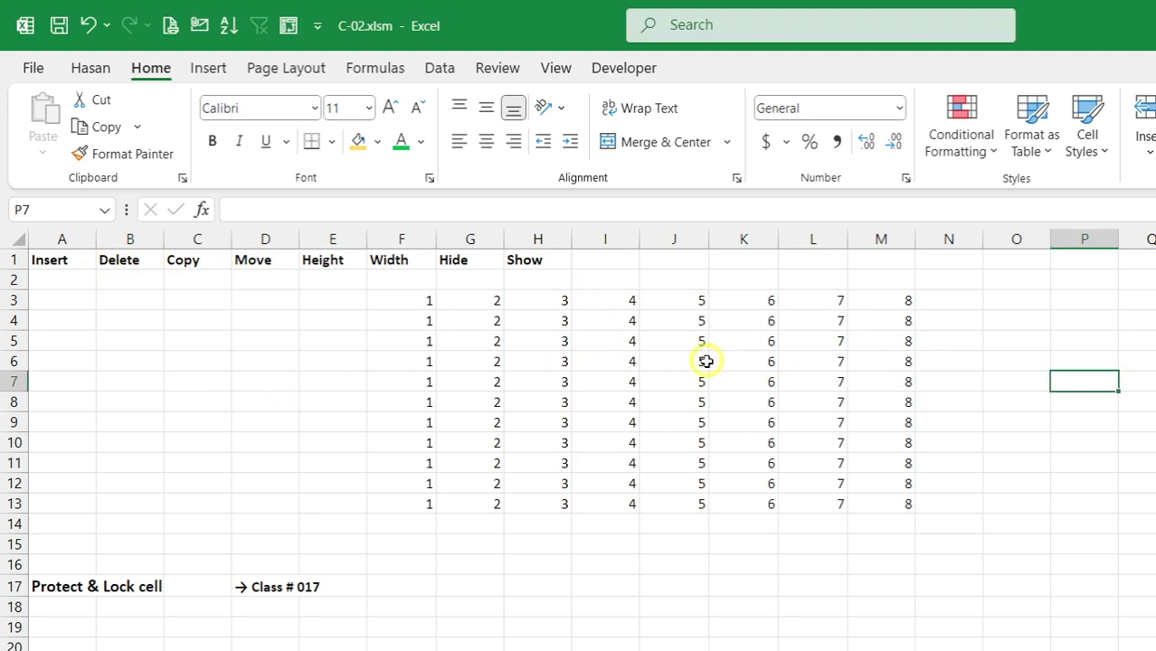
Step: Insert a blank column at column J, before the column of 5s, and undo the insertion
{"action": "left_click", "coordinate": [667, 238]}
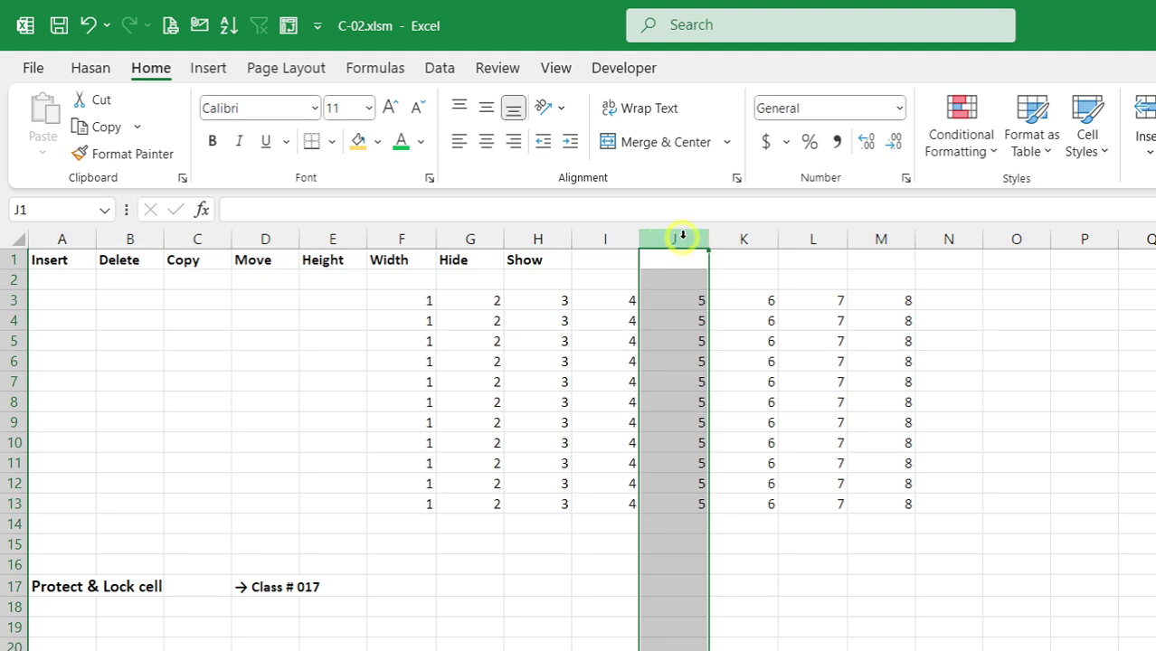
{"action": "right_click", "coordinate": [680, 237]}
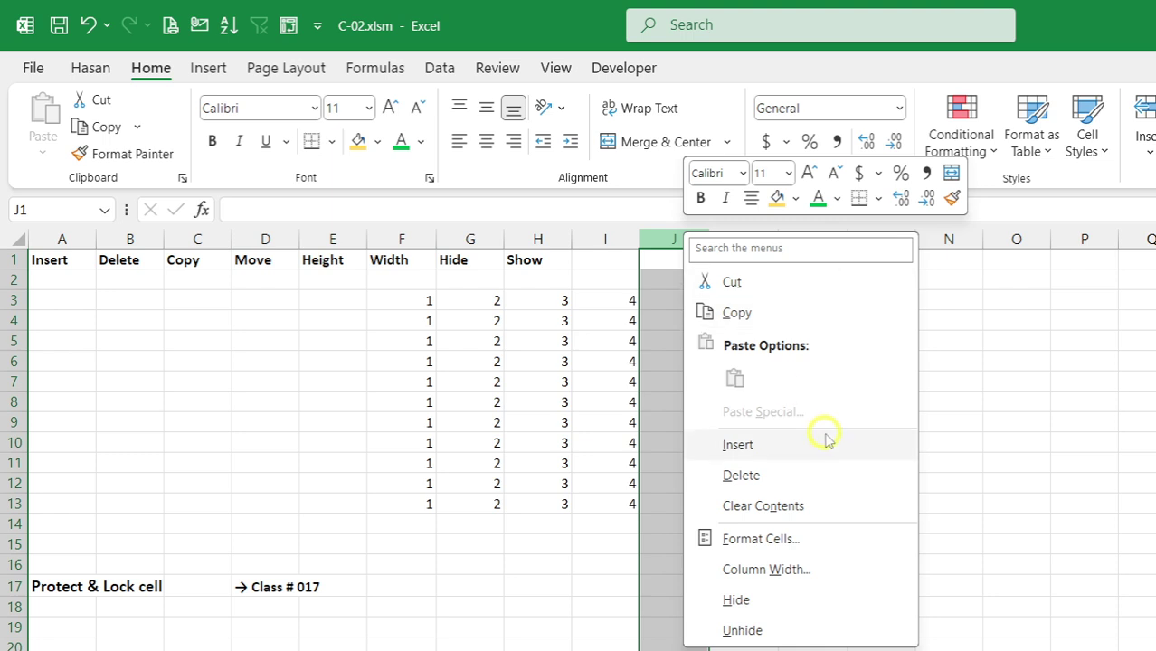
{"action": "left_click", "coordinate": [797, 449]}
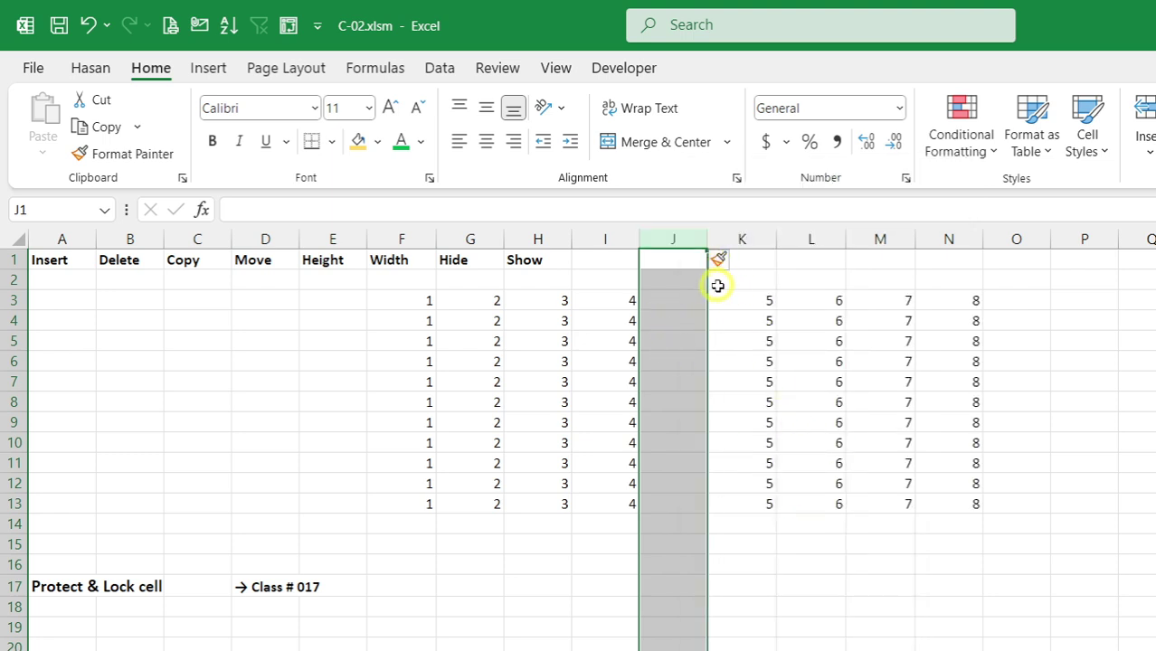
{"action": "key", "text": "ctrl+z"}
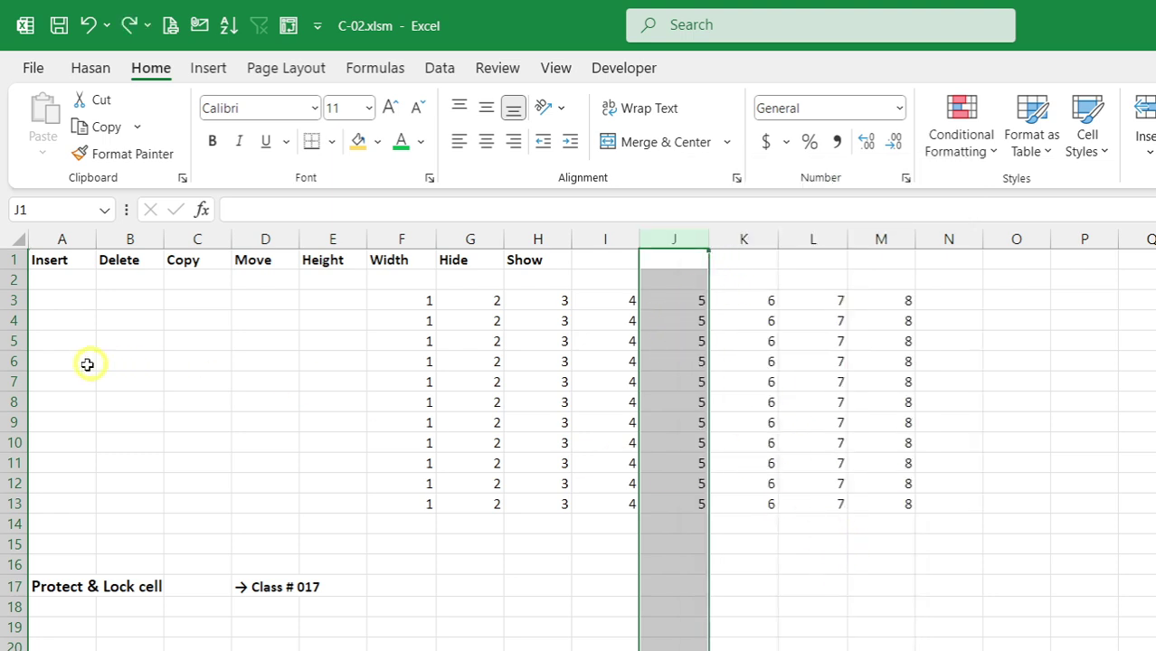
Step: Insert a blank row at row 5 of the number block and delete that row again
{"action": "left_click", "coordinate": [11, 341]}
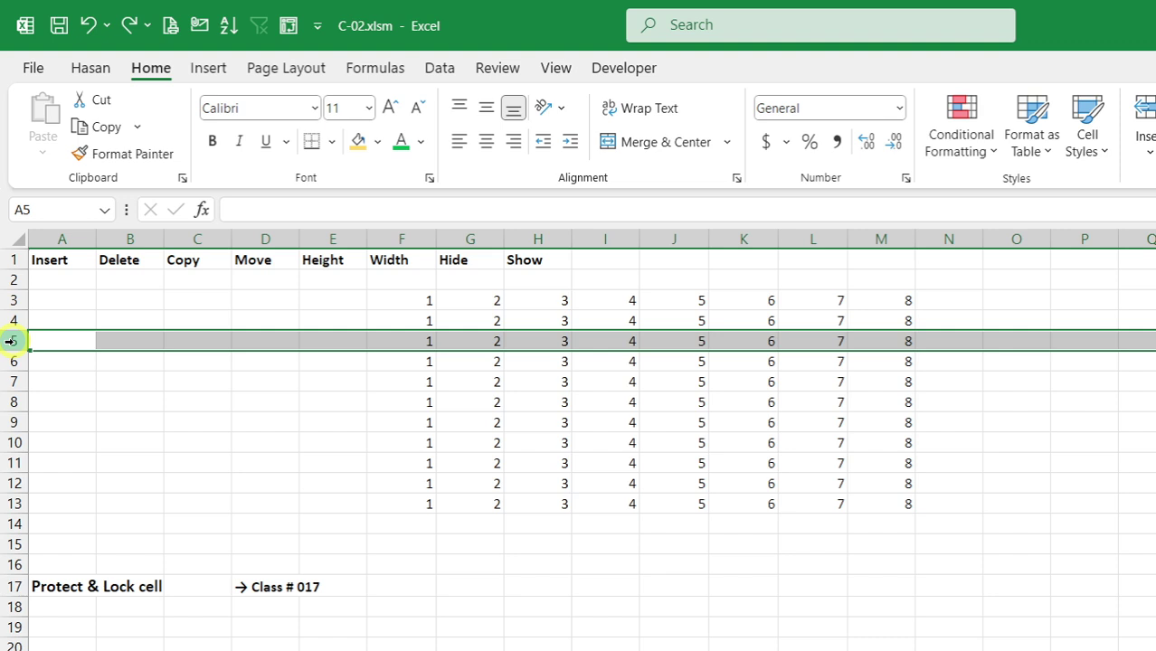
{"action": "right_click", "coordinate": [11, 341]}
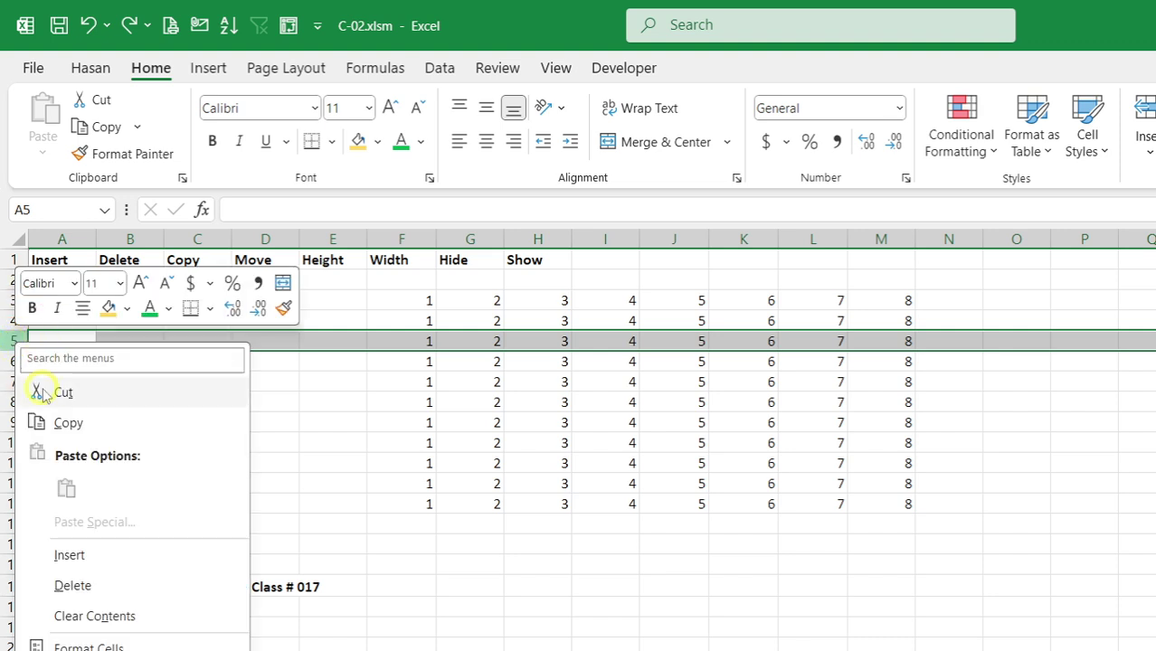
{"action": "left_click", "coordinate": [70, 554]}
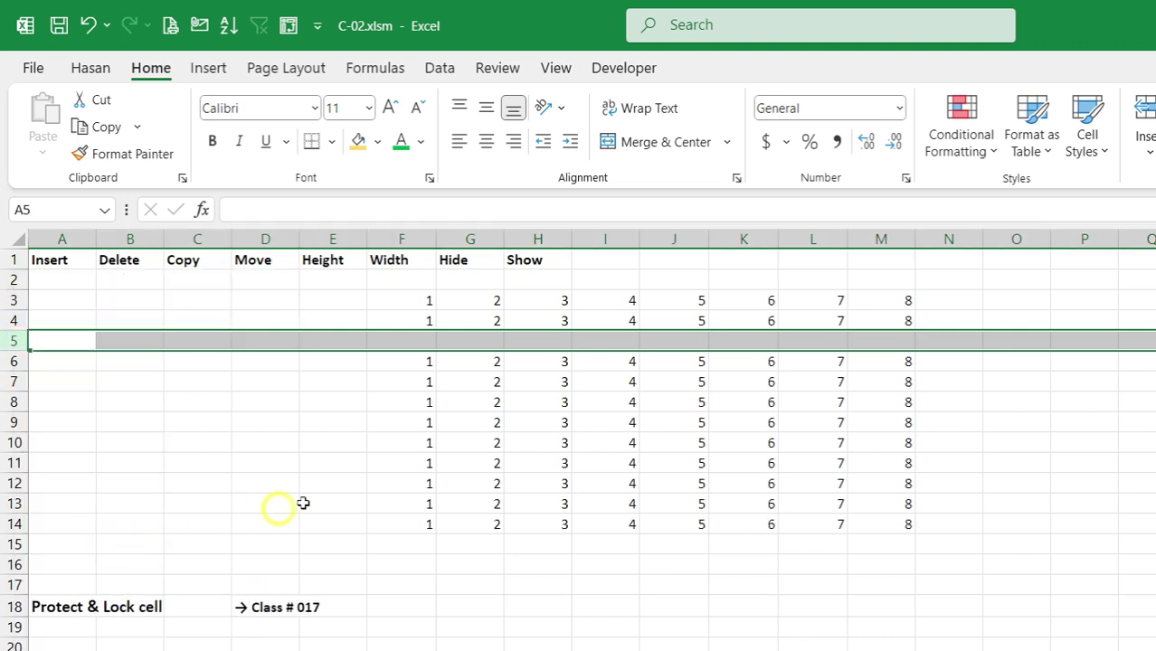
{"action": "right_click", "coordinate": [19, 341]}
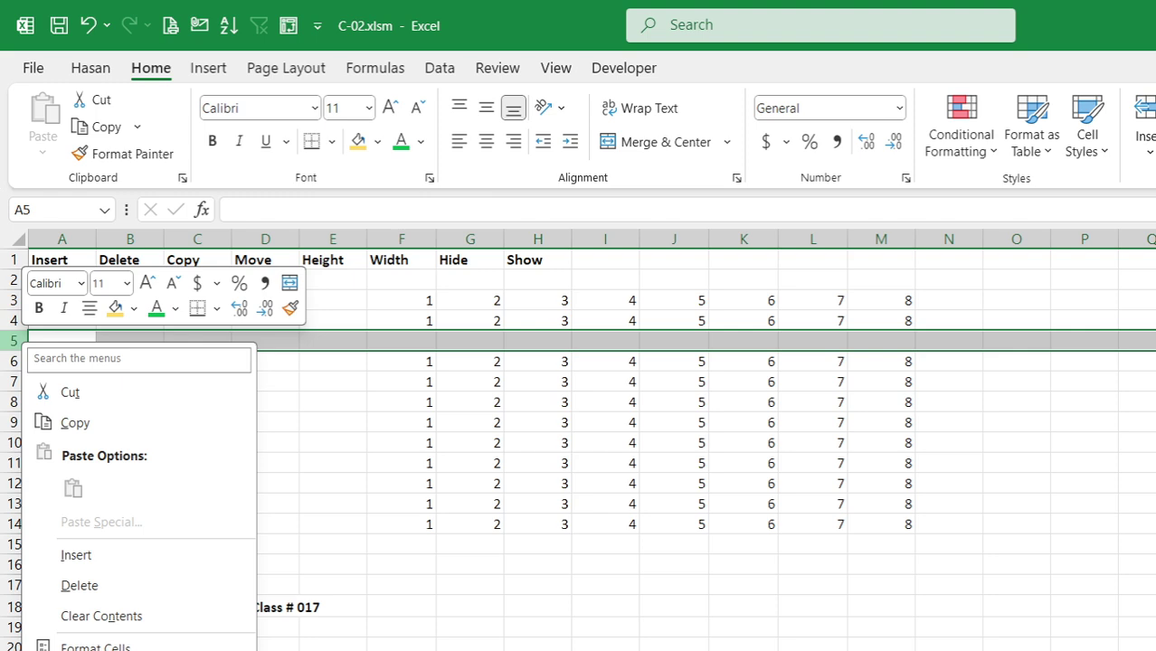
{"action": "left_click", "coordinate": [103, 585]}
{"action": "left_click", "coordinate": [783, 443]}
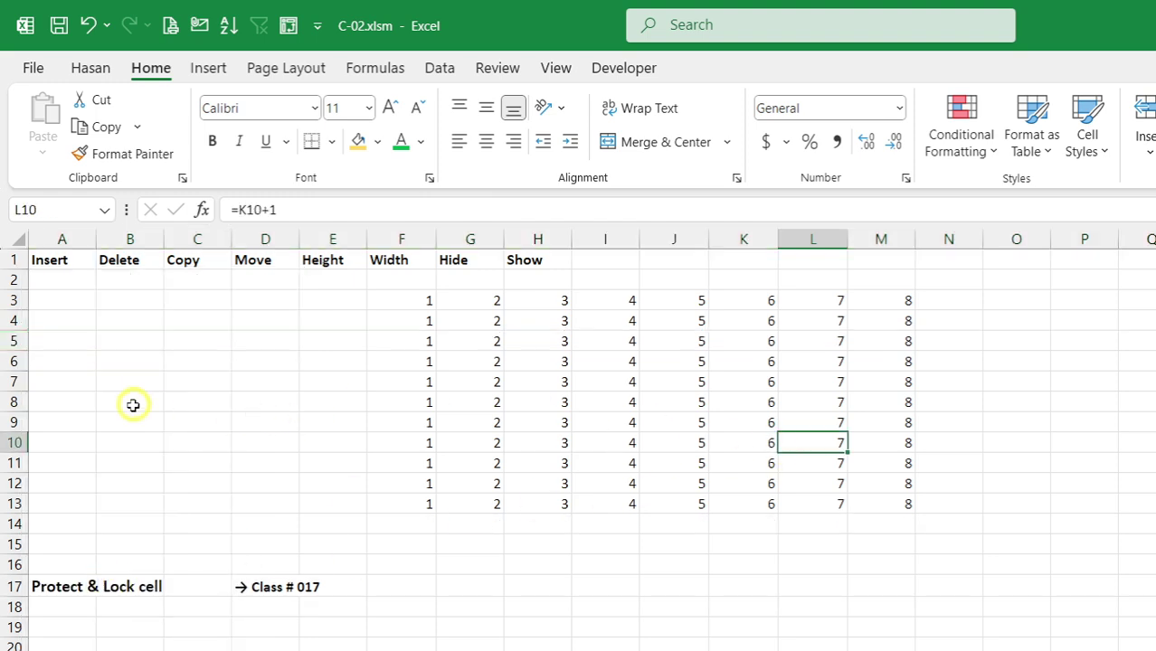
Step: Insert a blank row at row 7 of the number block and delete that row again
{"action": "left_click", "coordinate": [9, 382]}
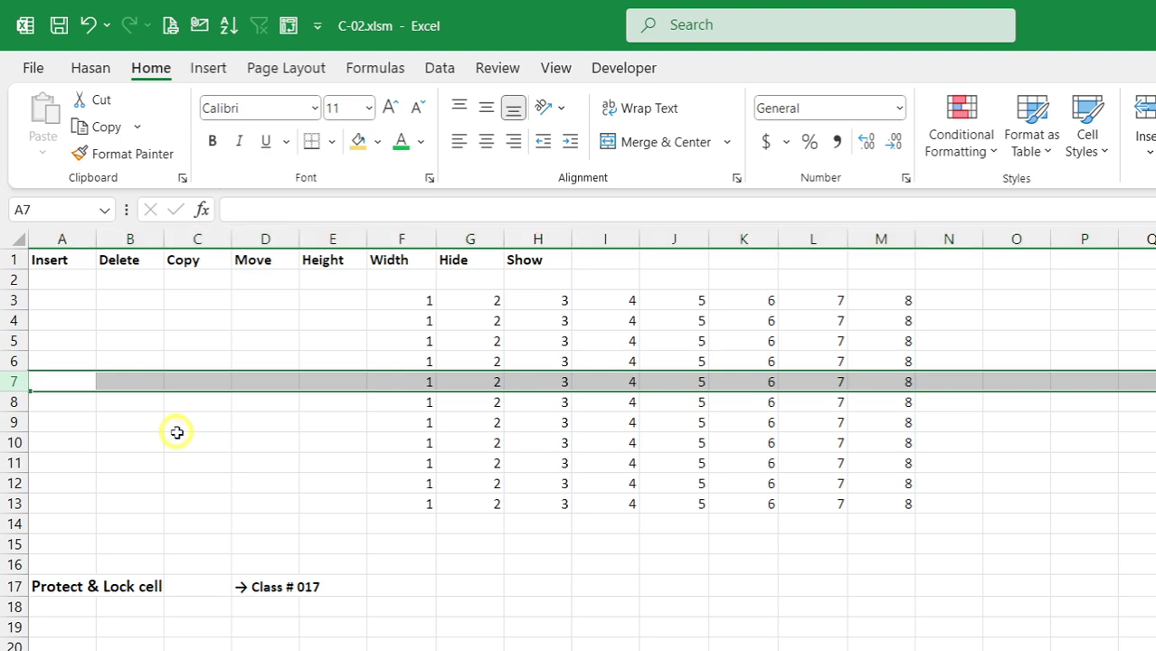
{"action": "key", "text": "ctrl+shift+plus"}
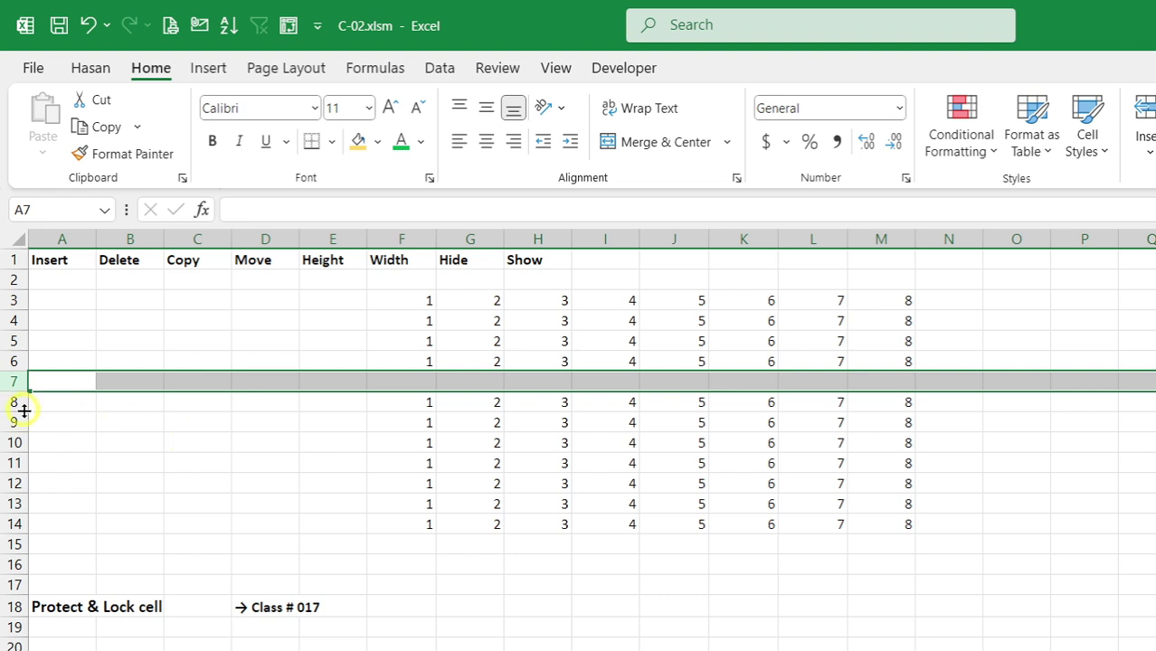
{"action": "right_click", "coordinate": [11, 381]}
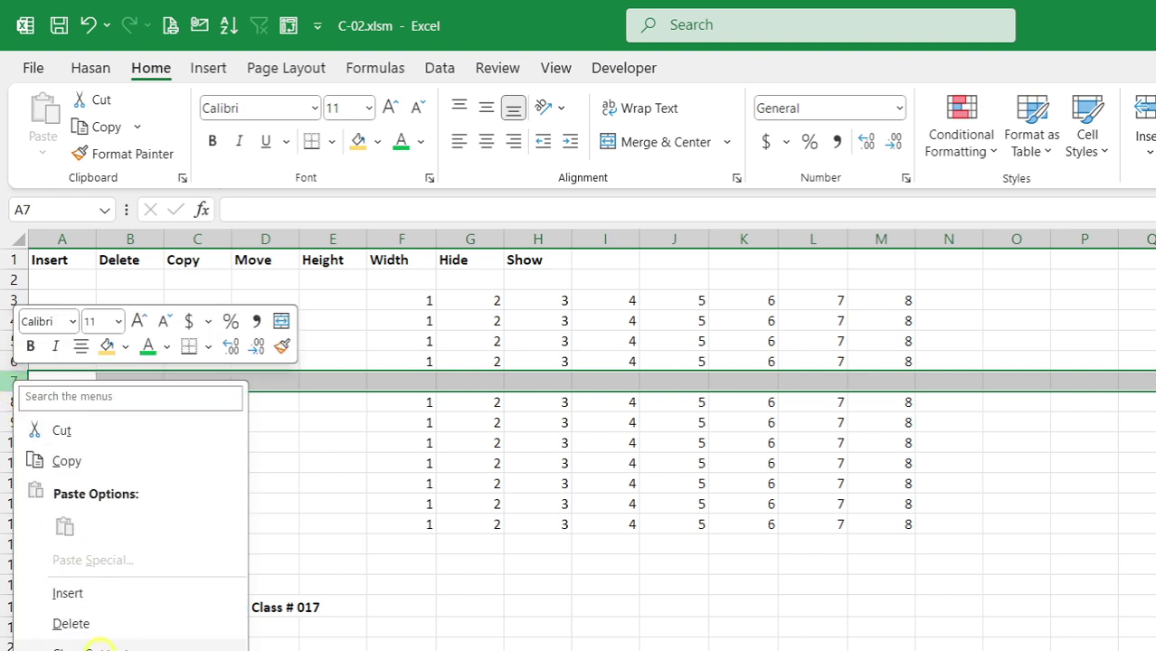
{"action": "left_click", "coordinate": [104, 626]}
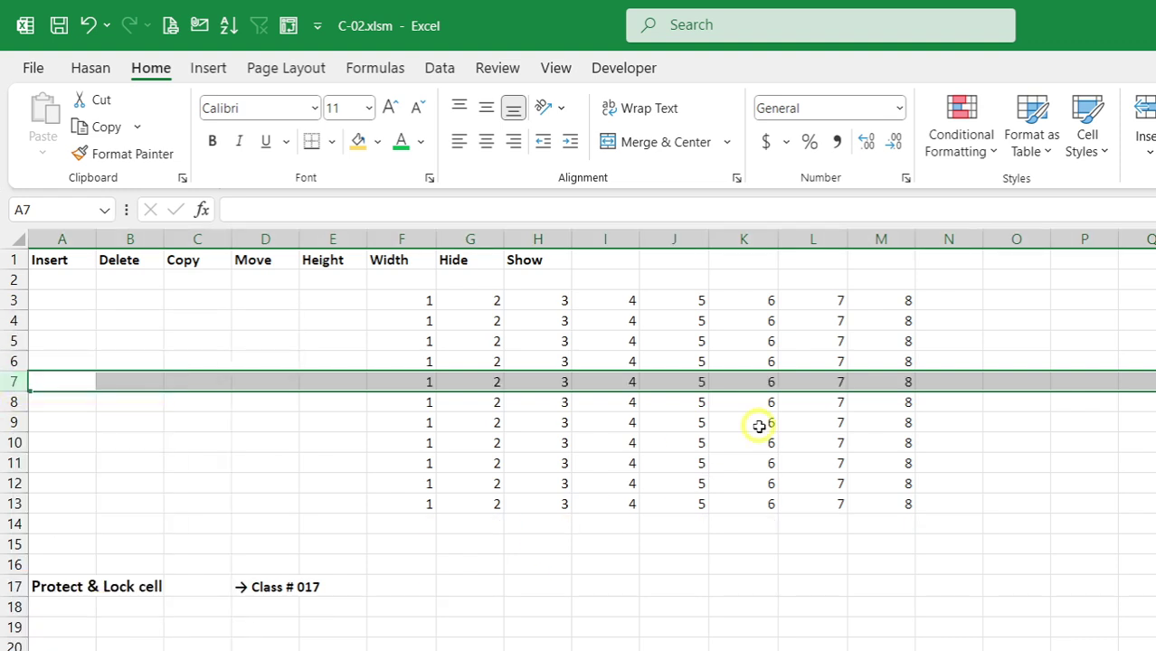
Step: Insert a blank column at column J, between the columns of 4s and 5s
{"action": "left_click", "coordinate": [672, 237]}
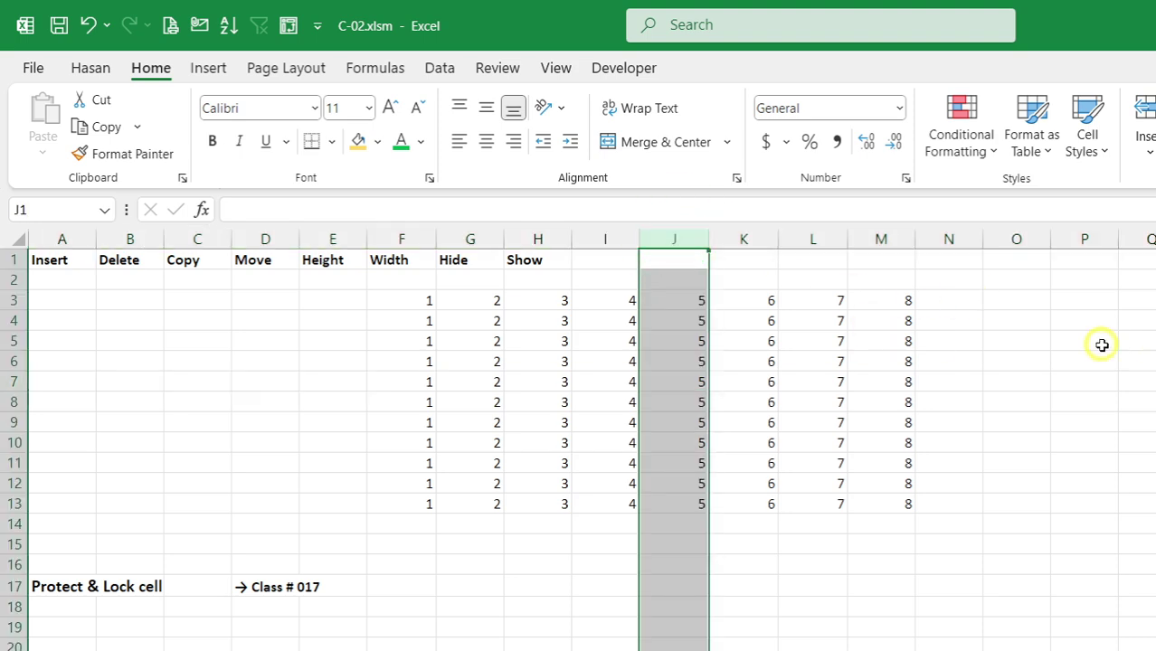
{"action": "key", "text": "ctrl+shift+plus"}
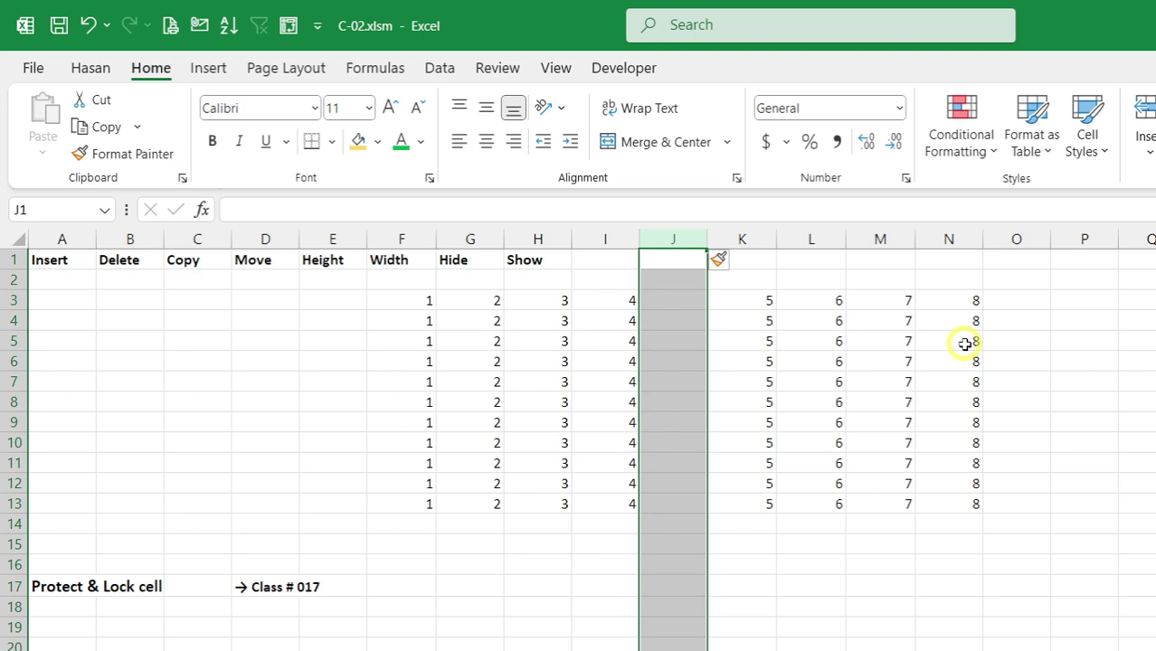
Step: Delete the blank column J between the columns of 4s and 5s
{"action": "key", "text": "ctrl+minus"}
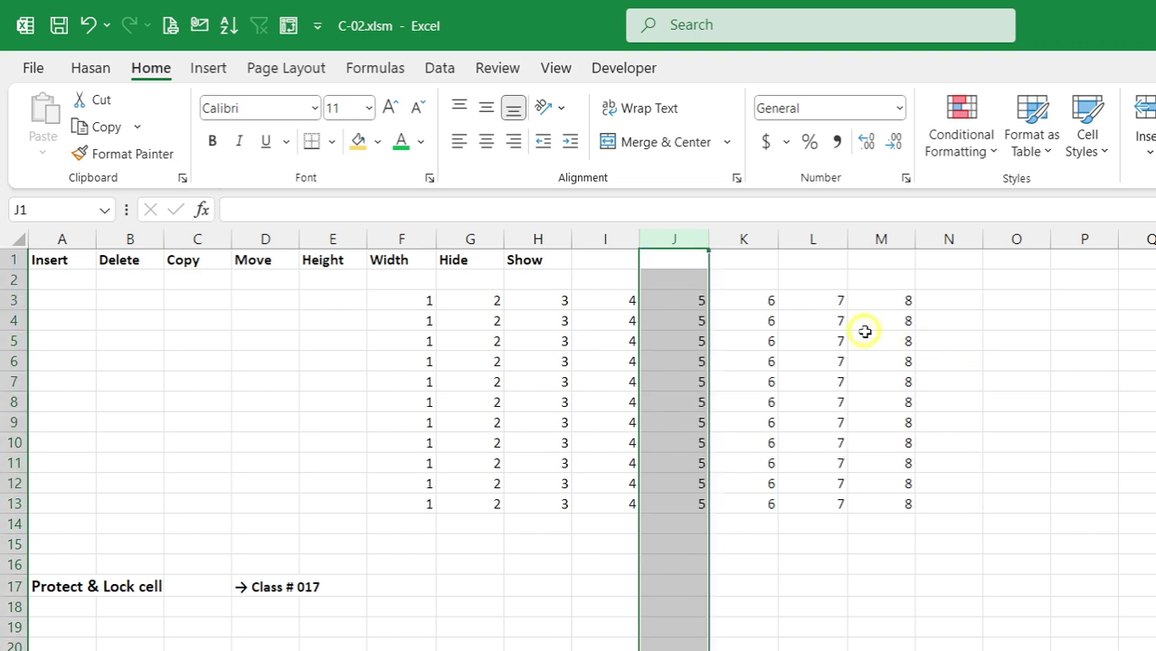
Step: Insert a blank row at row 5 of the number block and remove it again
{"action": "left_click", "coordinate": [12, 340]}
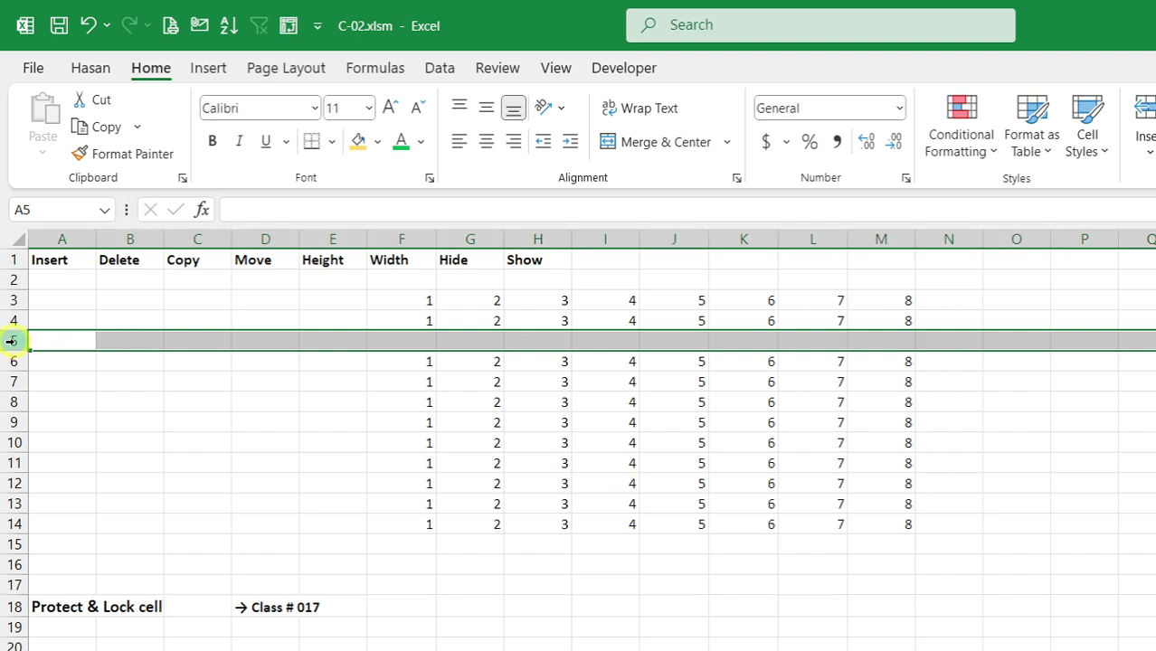
{"action": "left_click", "coordinate": [1155, 524]}
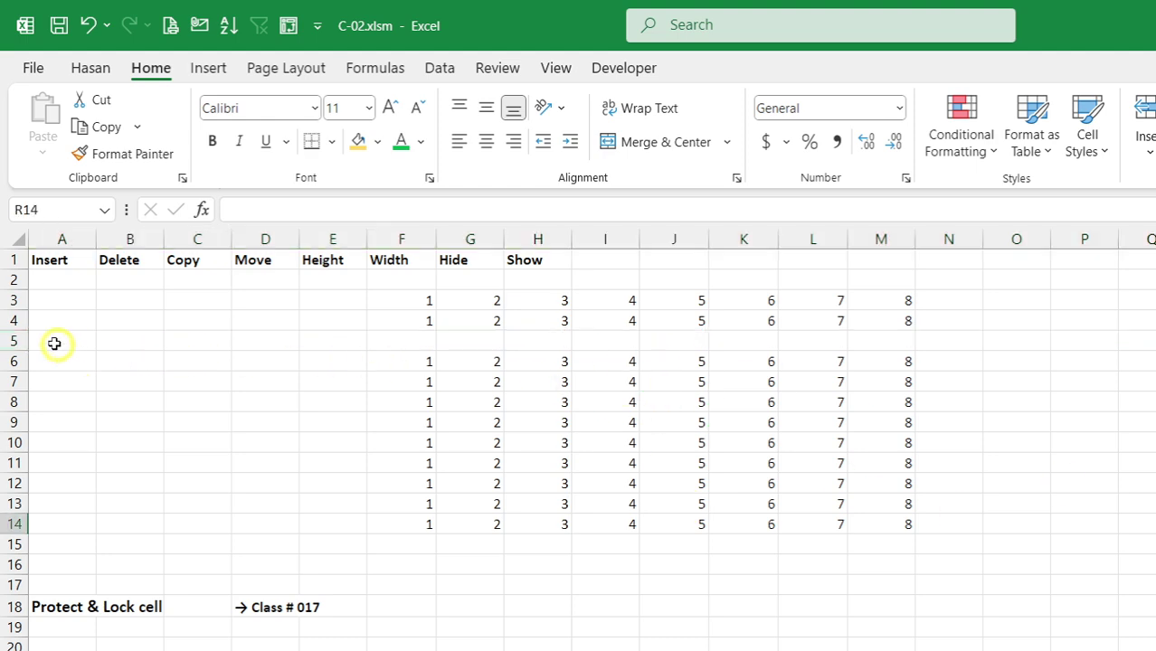
{"action": "left_click", "coordinate": [13, 341]}
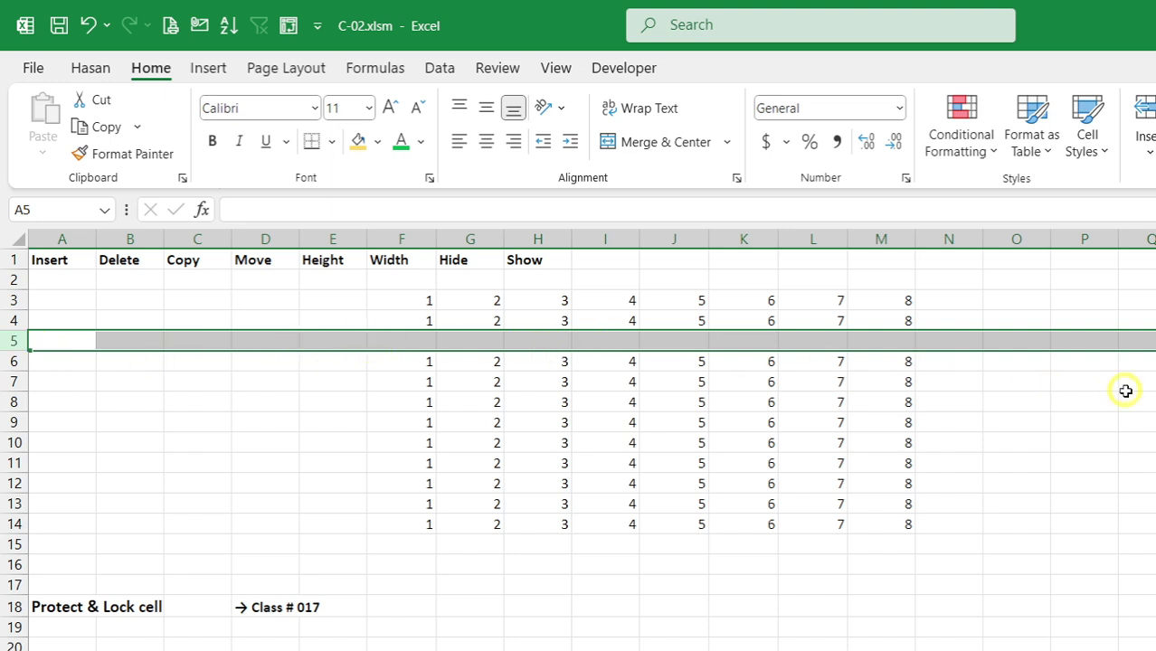
{"action": "key", "text": "ctrl+minus"}
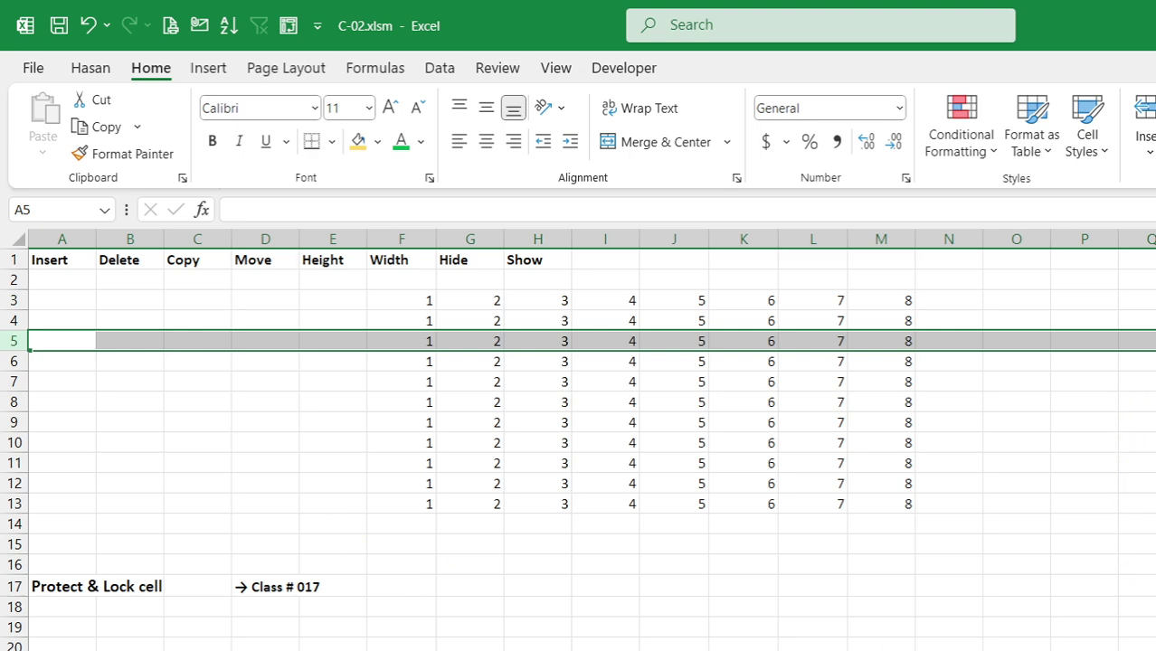
{"action": "left_click", "coordinate": [538, 650]}
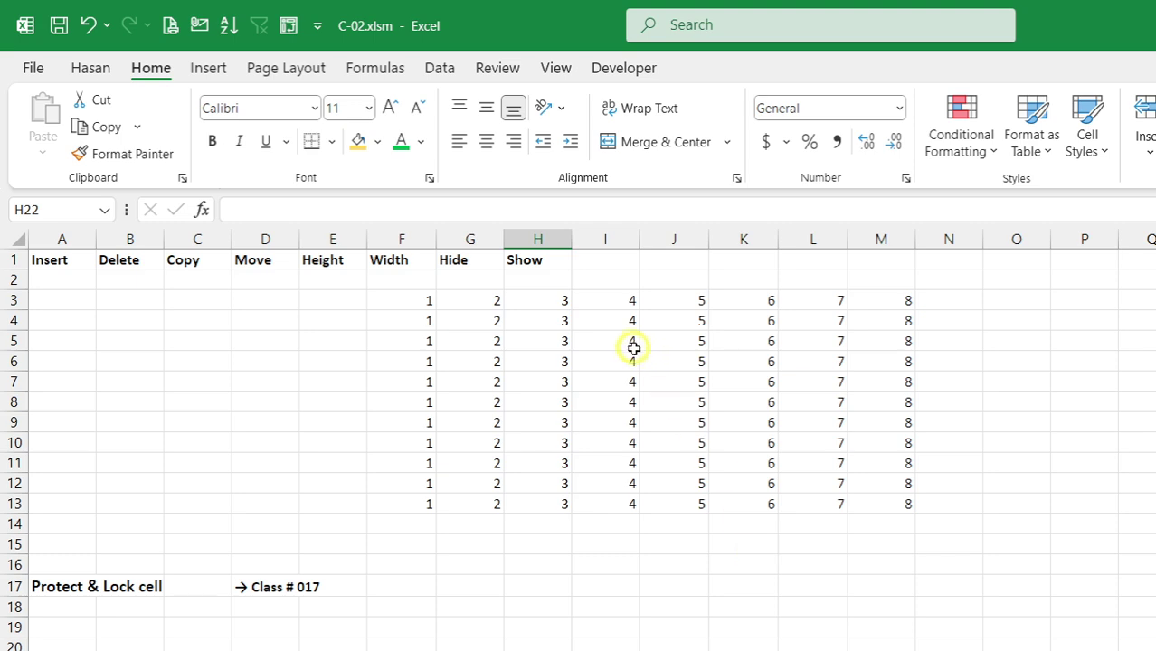
Step: Insert blank cells at I5:J8 with the existing cells shifted right, and undo the insertion
{"action": "left_click_drag", "start_coordinate": [606, 338], "coordinate": [684, 398]}
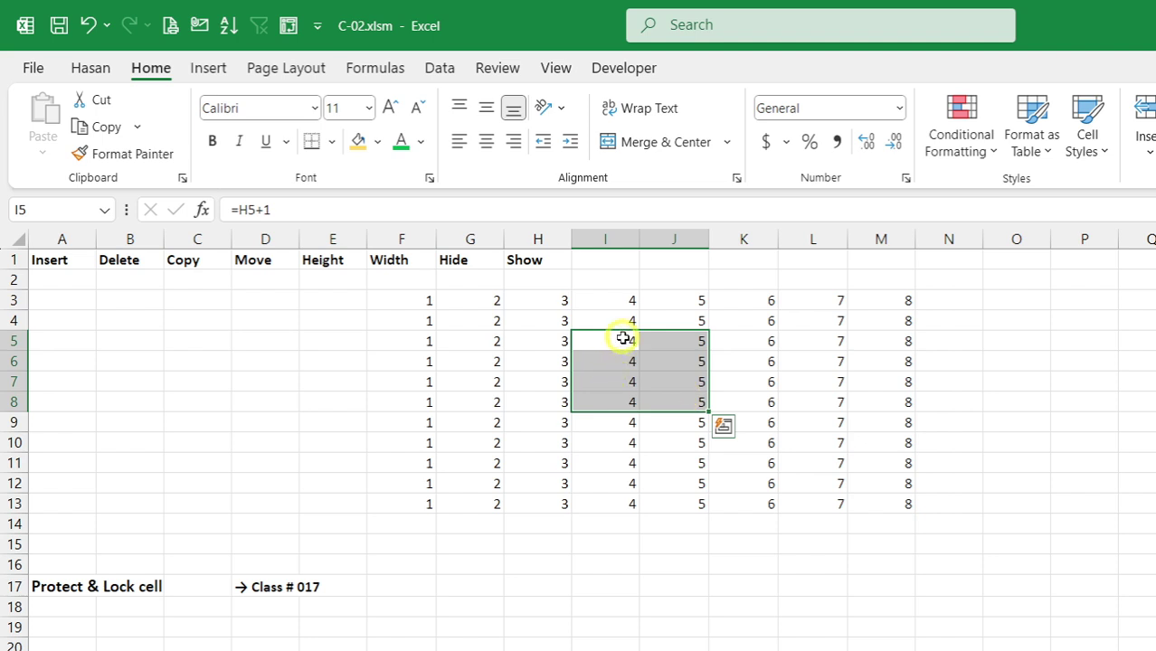
{"action": "left_click", "coordinate": [815, 405]}
{"action": "left_click_drag", "start_coordinate": [568, 339], "coordinate": [734, 421]}
{"action": "left_click_drag", "start_coordinate": [611, 342], "coordinate": [663, 405]}
{"action": "right_click", "coordinate": [618, 341]}
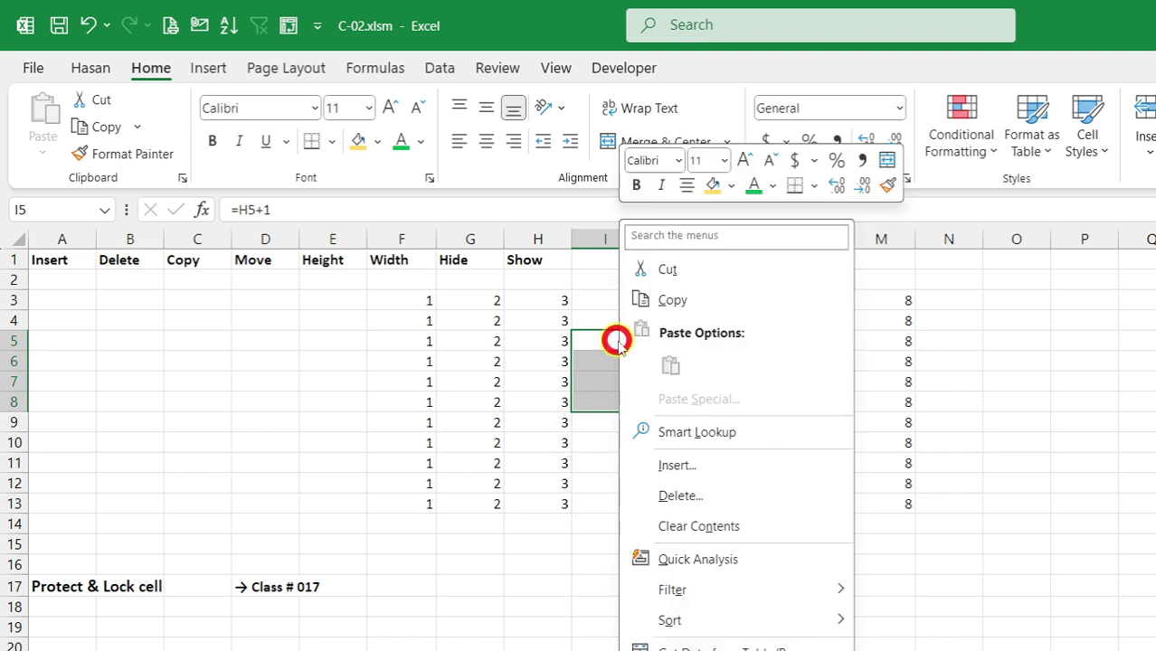
{"action": "left_click", "coordinate": [676, 466]}
{"action": "left_click_drag", "start_coordinate": [663, 416], "coordinate": [1150, 299]}
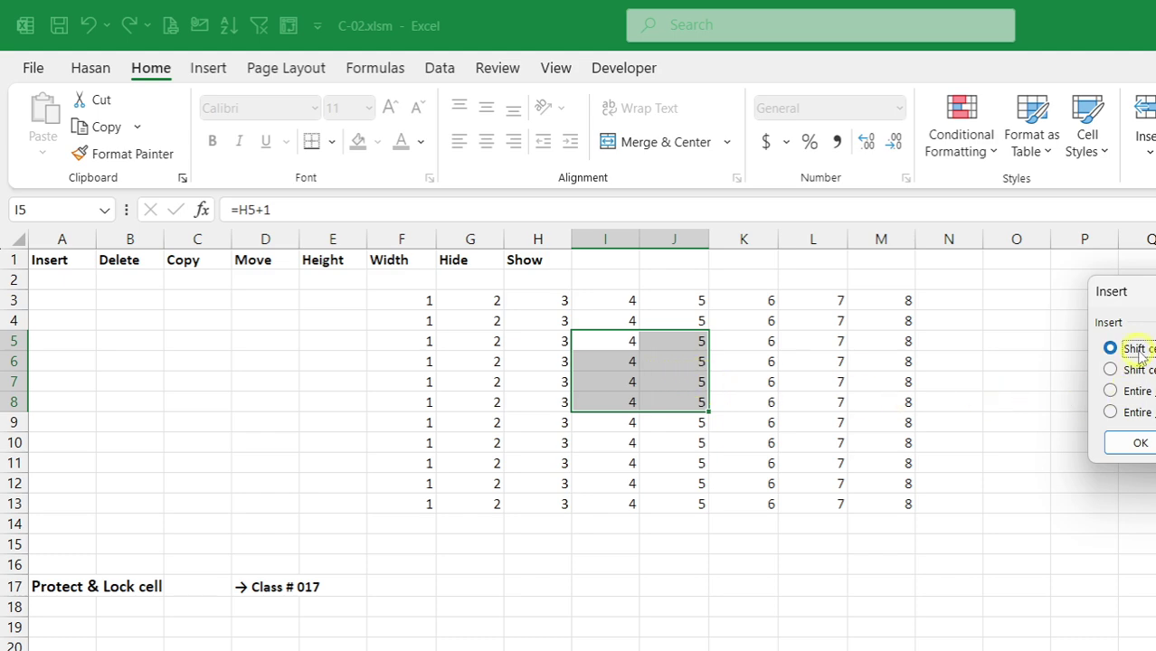
{"action": "left_click_drag", "start_coordinate": [1144, 305], "coordinate": [1010, 335]}
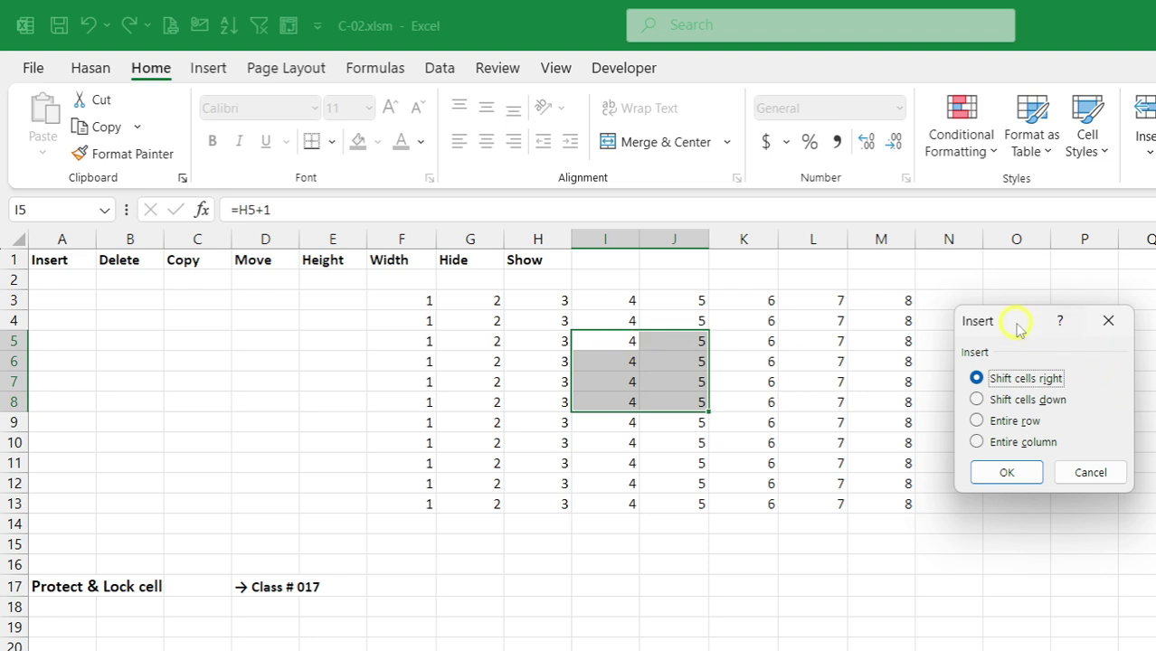
{"action": "left_click_drag", "start_coordinate": [1016, 324], "coordinate": [1154, 361]}
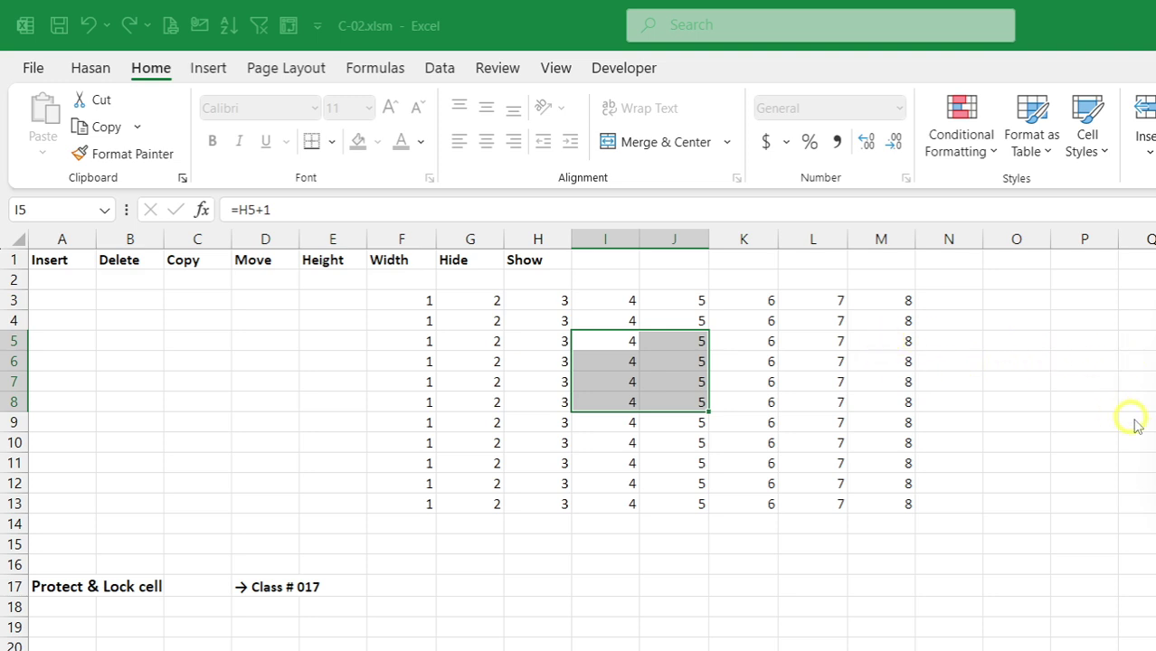
{"action": "key", "text": "Return"}
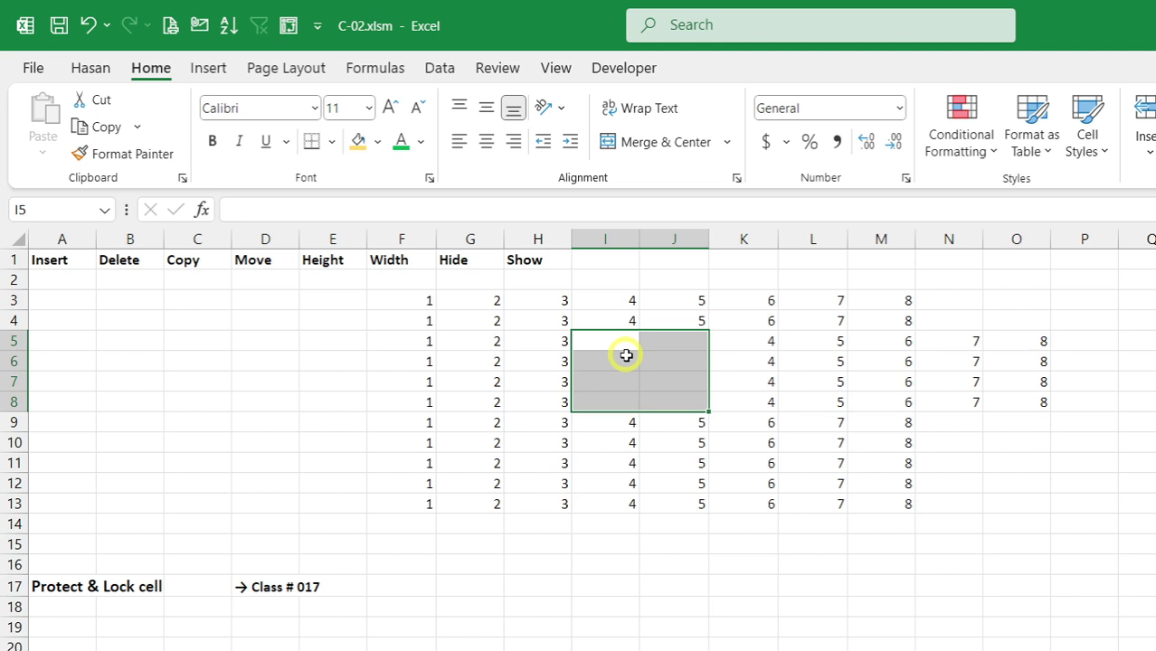
{"action": "key", "text": "ctrl+z"}
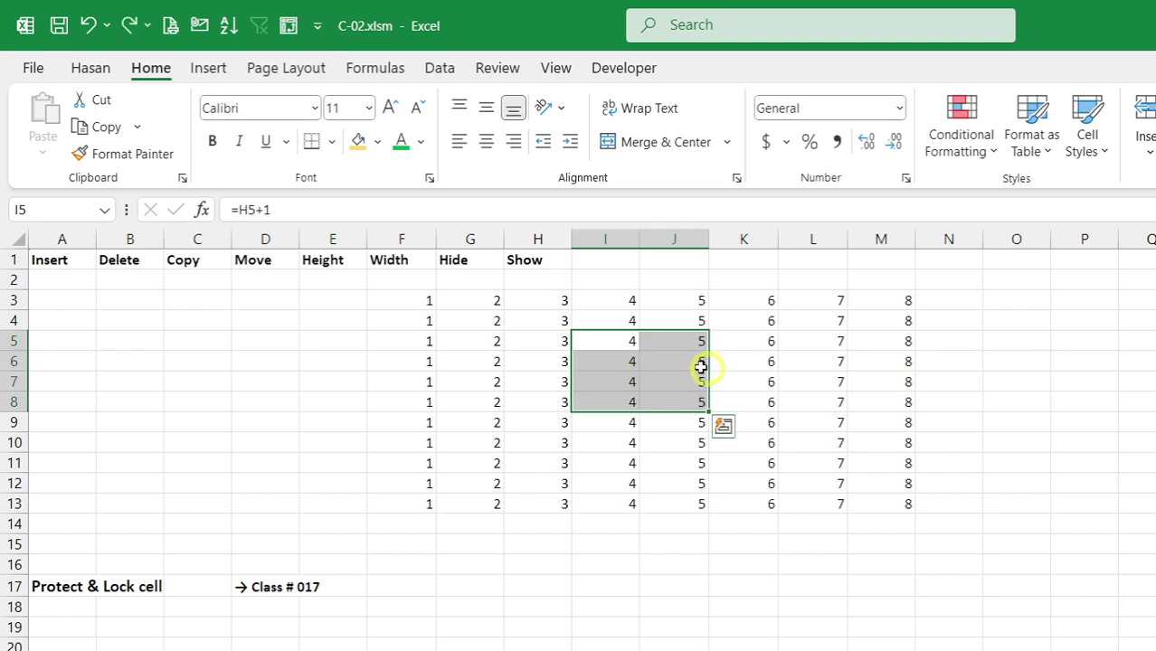
Step: Insert blank cells at I5:J8 with the existing cells shifted down, and undo the insertion
{"action": "right_click", "coordinate": [613, 348]}
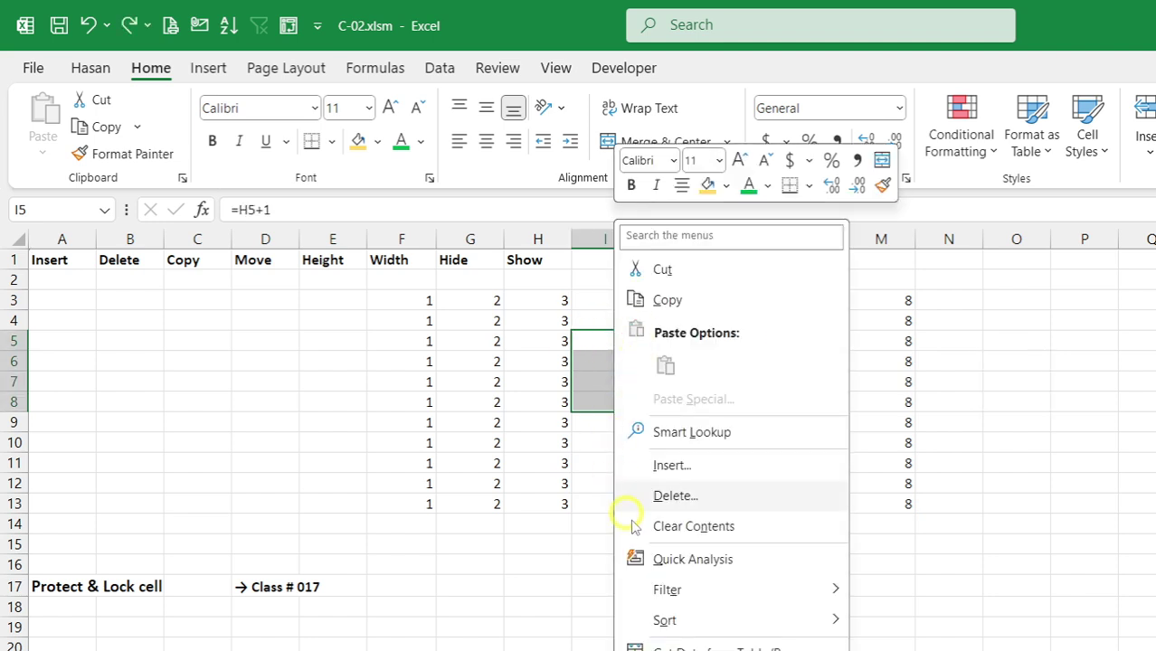
{"action": "left_click", "coordinate": [675, 461]}
{"action": "left_click_drag", "start_coordinate": [671, 425], "coordinate": [1137, 318]}
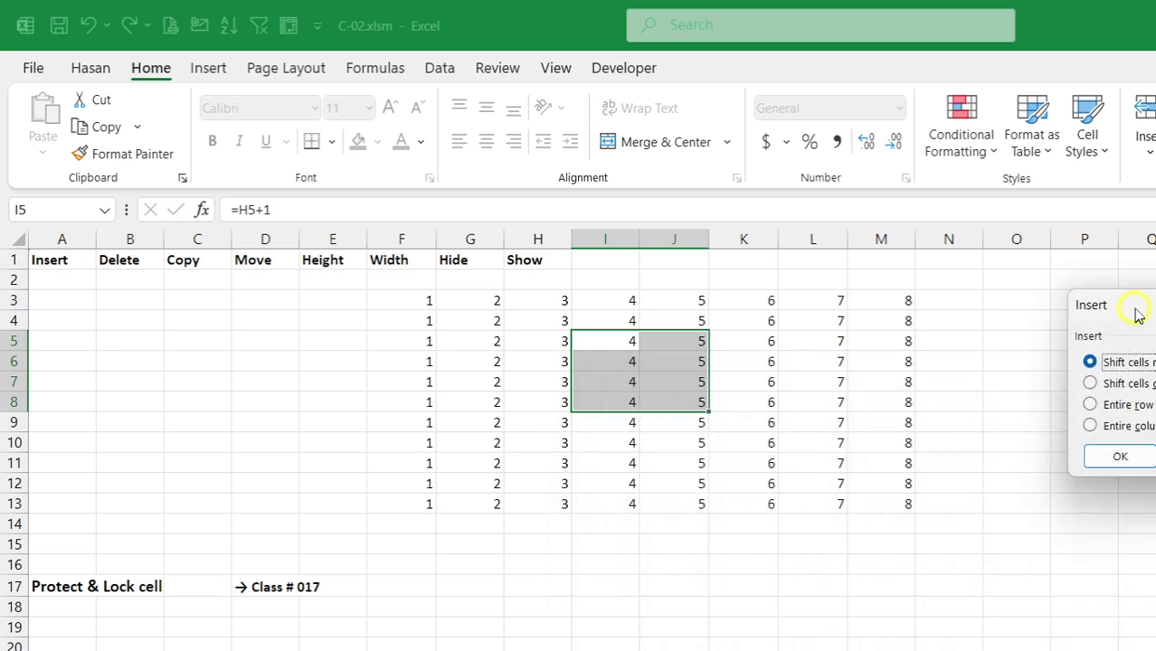
{"action": "left_click", "coordinate": [1149, 383]}
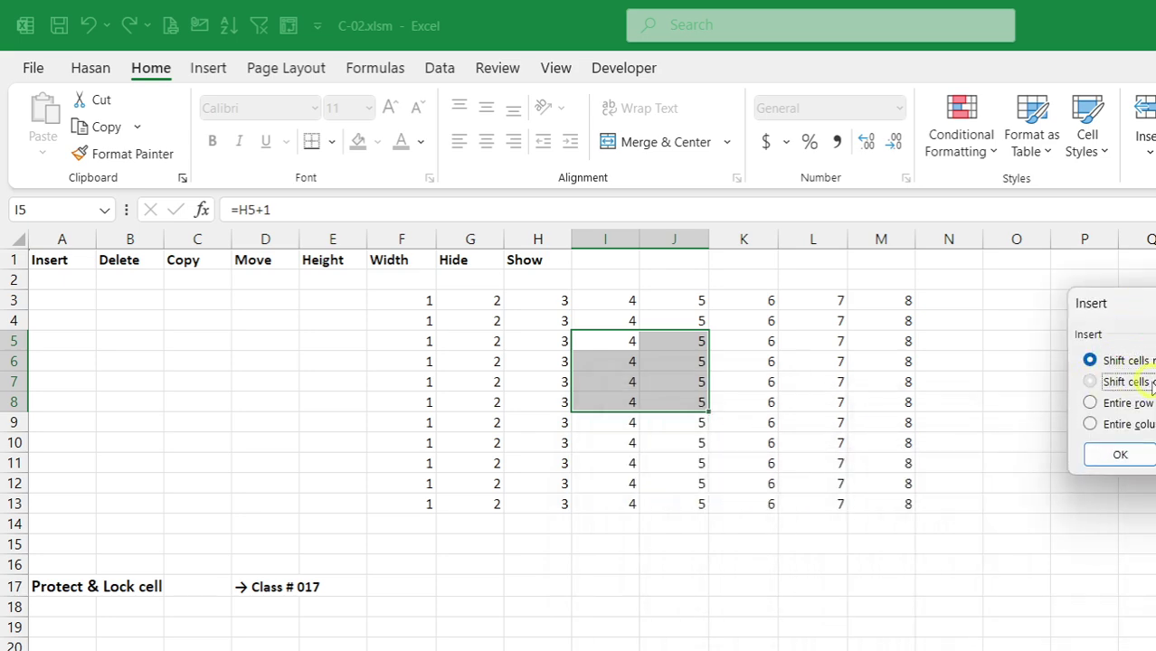
{"action": "left_click", "coordinate": [1120, 456]}
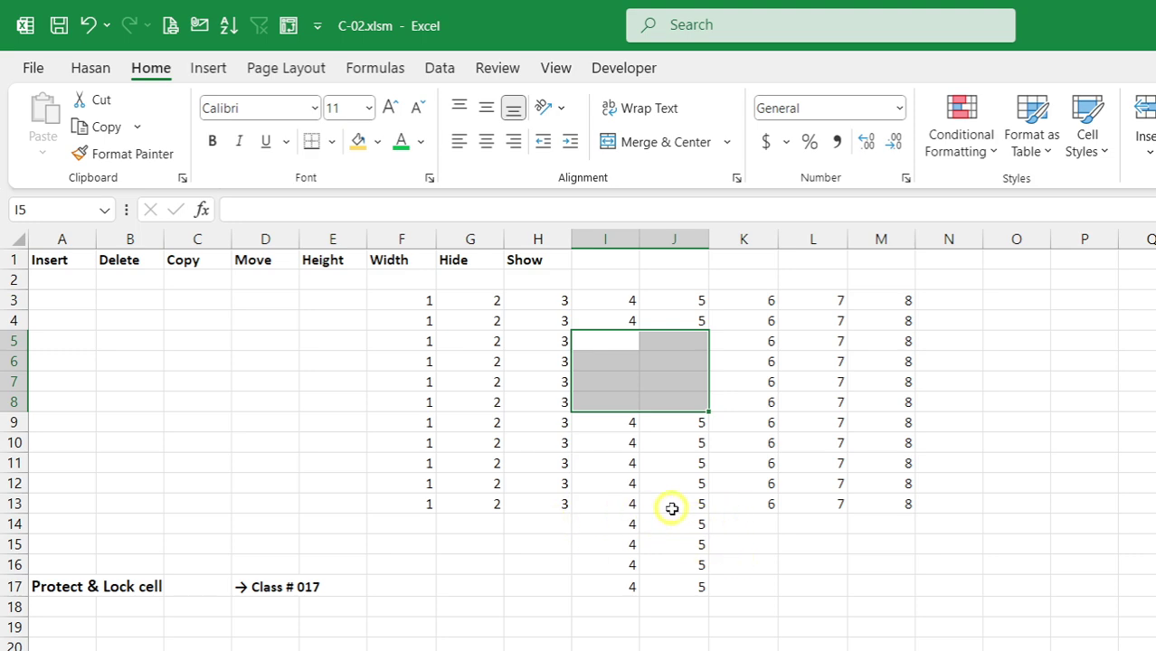
{"action": "key", "text": "ctrl+z"}
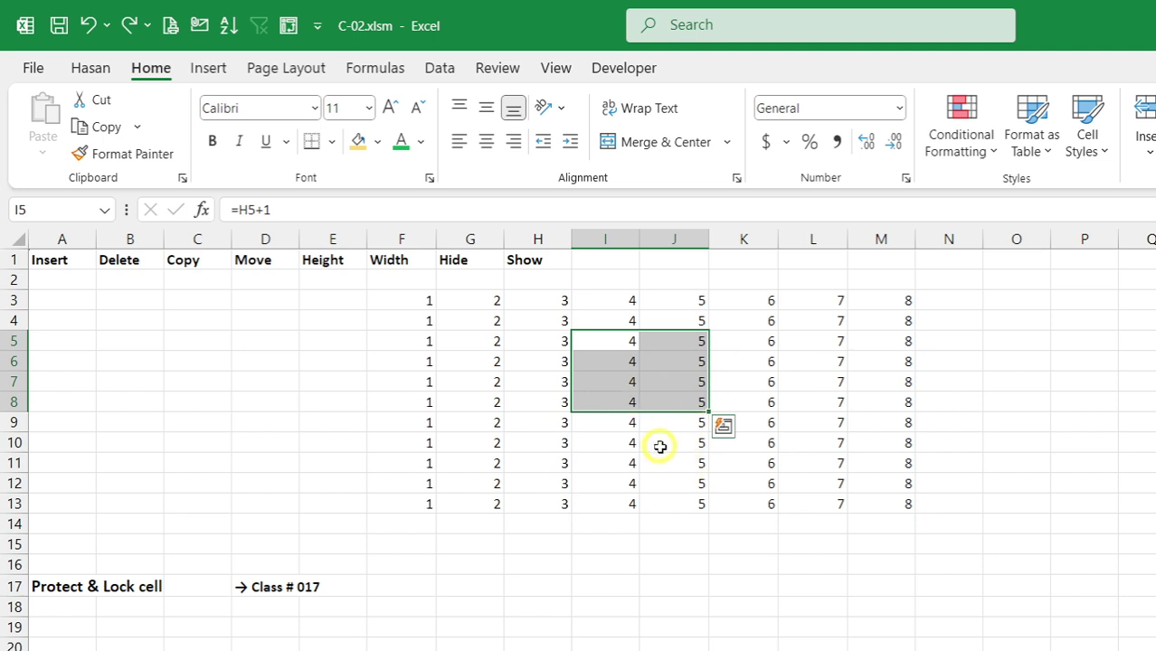
Step: Repeat the insertion of blank cells at I5:J8 with the Shift cells down option, and undo it again
{"action": "right_click", "coordinate": [624, 340]}
{"action": "left_click", "coordinate": [735, 470]}
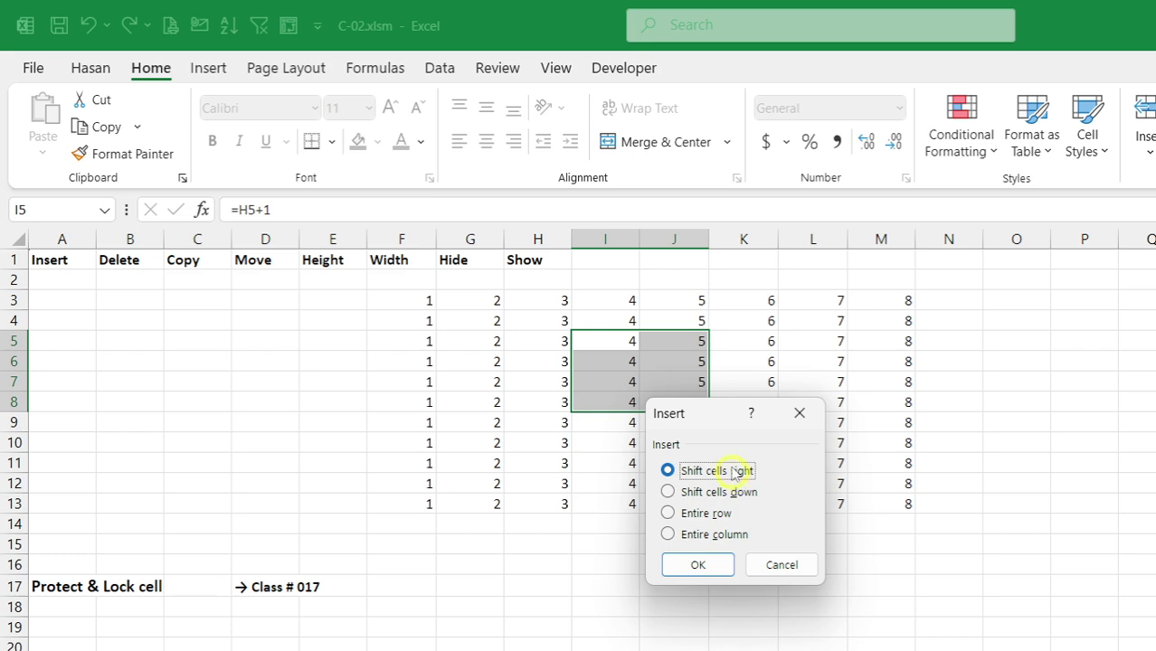
{"action": "left_click_drag", "start_coordinate": [717, 419], "coordinate": [1097, 340]}
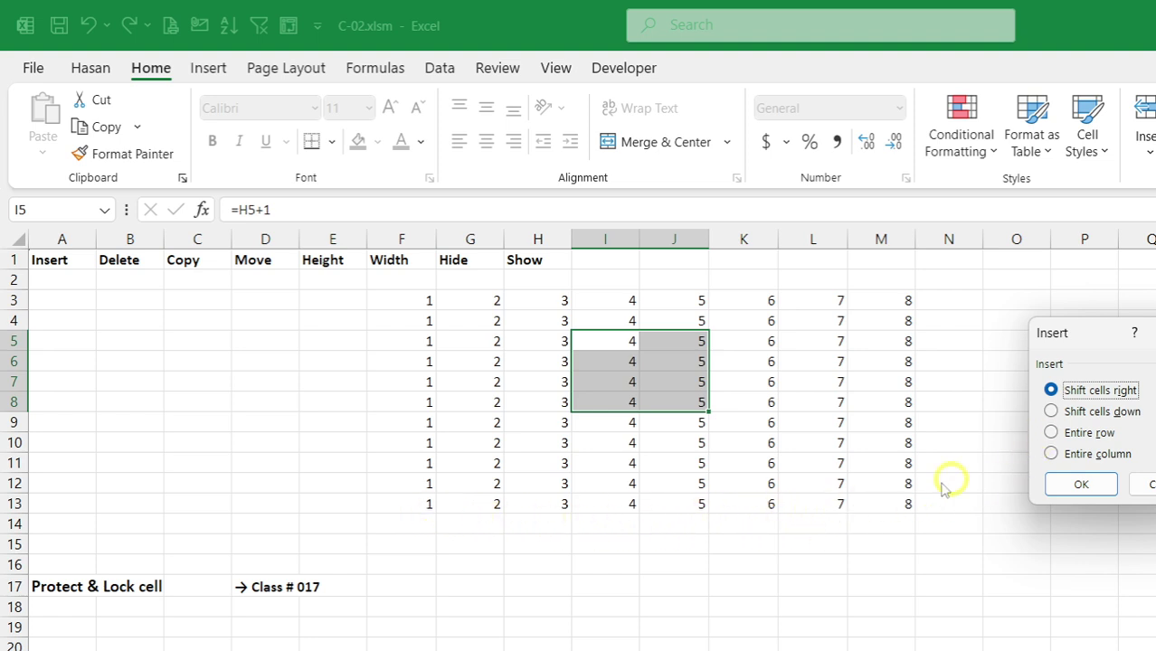
{"action": "left_click", "coordinate": [1052, 411]}
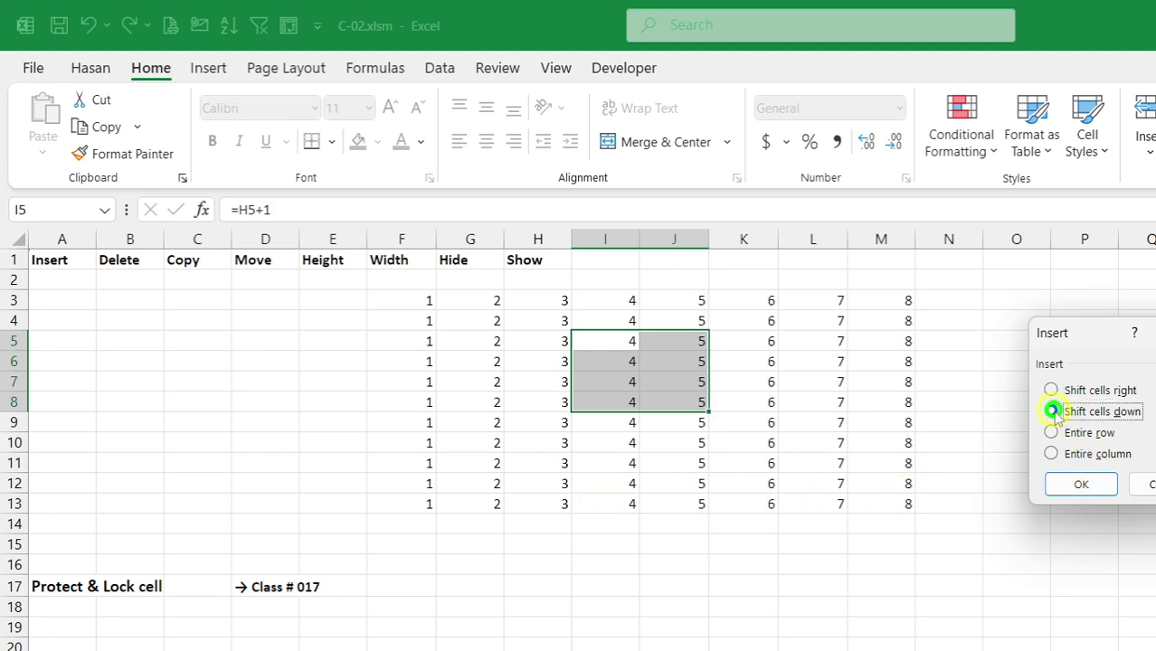
{"action": "left_click", "coordinate": [1080, 485]}
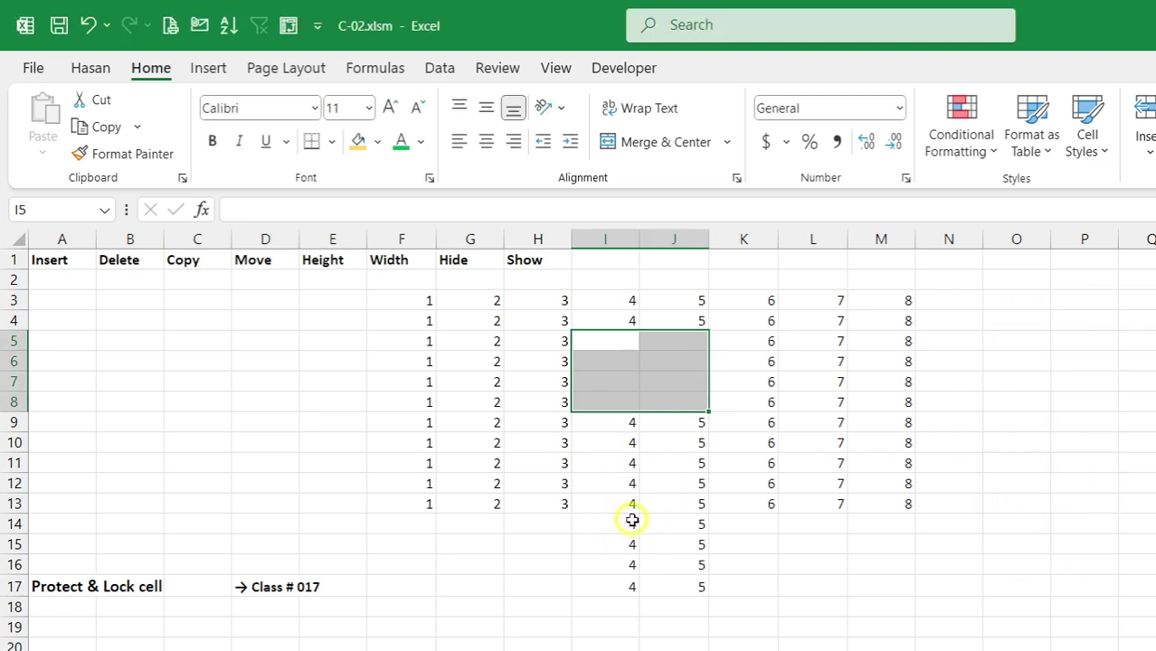
{"action": "left_click_drag", "start_coordinate": [606, 345], "coordinate": [675, 398]}
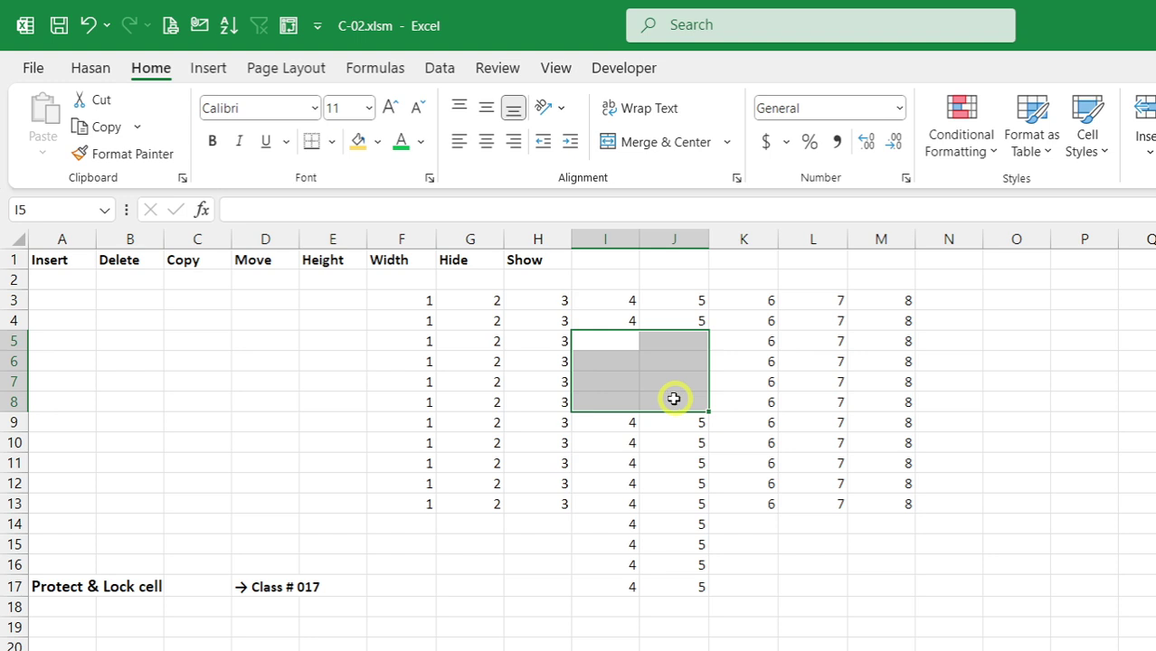
{"action": "left_click", "coordinate": [87, 26]}
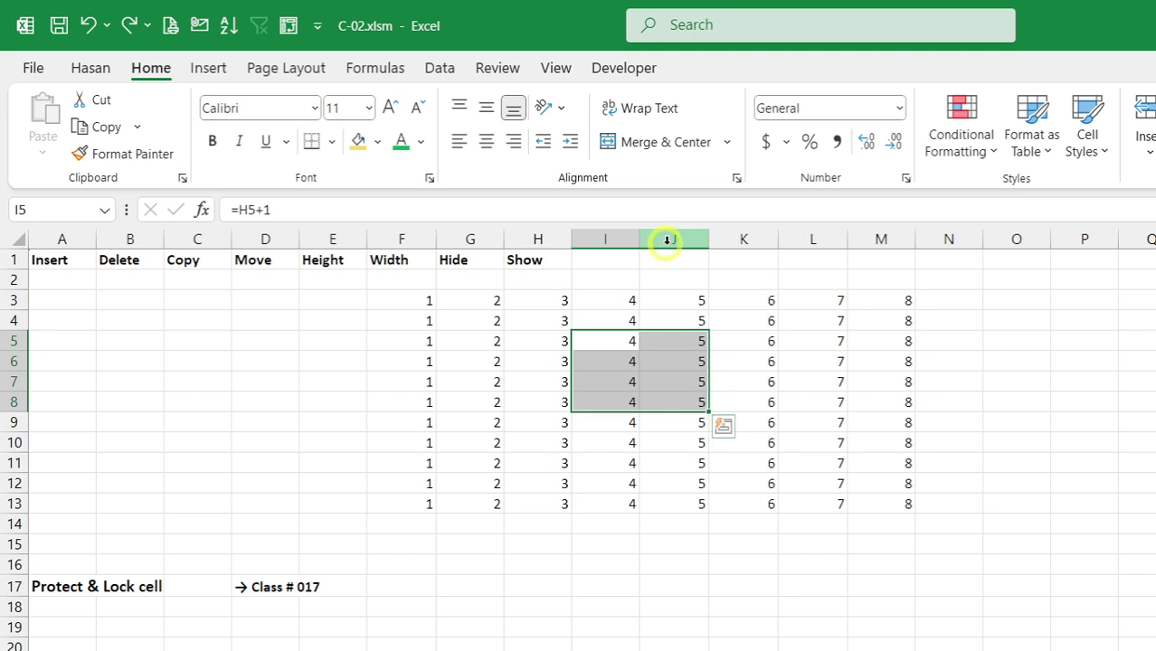
Step: Hide columns J to L, which hold the 5s, 6s and 7s
{"action": "left_click", "coordinate": [696, 239]}
{"action": "left_click_drag", "start_coordinate": [696, 238], "coordinate": [785, 244]}
{"action": "right_click", "coordinate": [744, 238]}
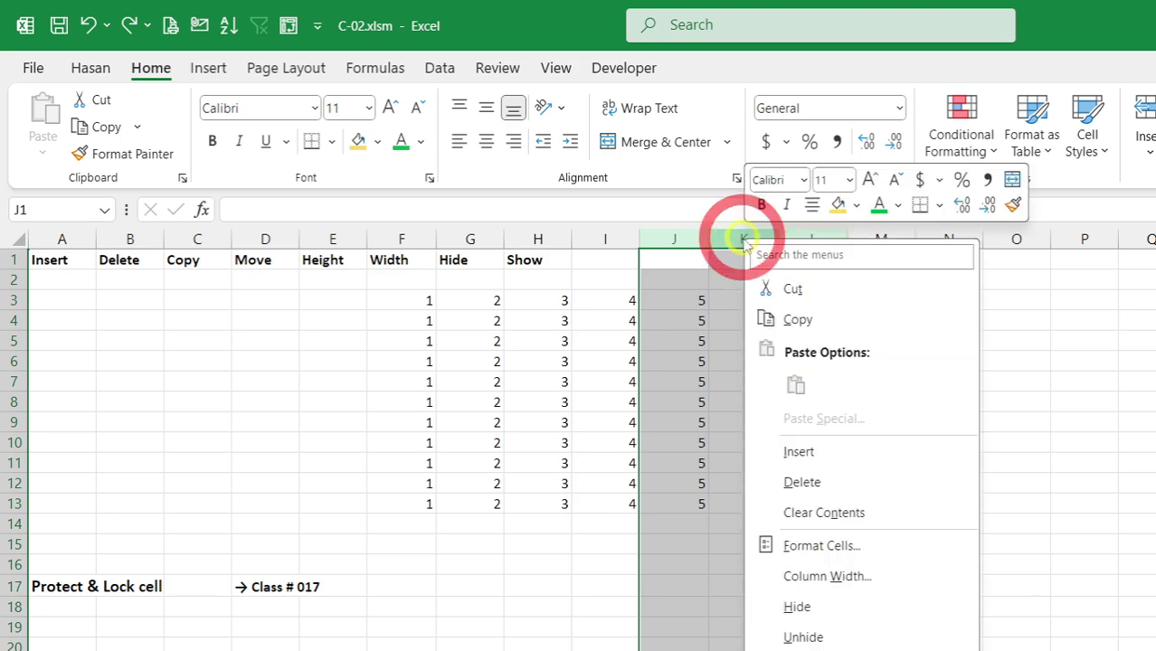
{"action": "left_click", "coordinate": [797, 608]}
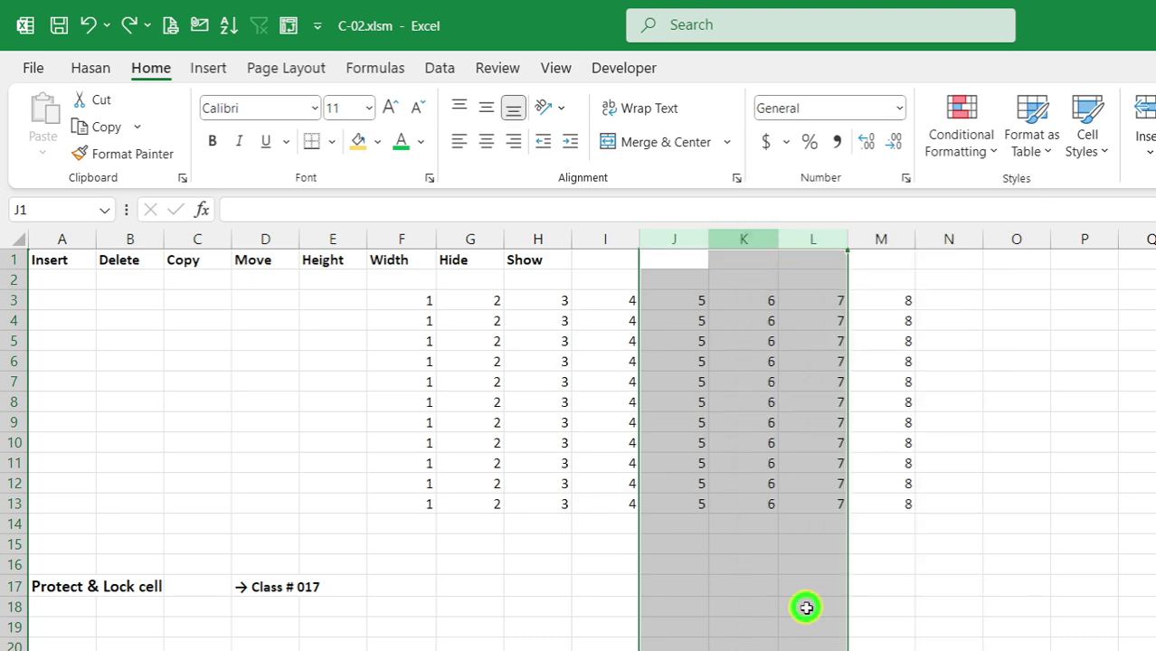
Step: Hide rows 5 to 9 of the number block
{"action": "left_click_drag", "start_coordinate": [9, 341], "coordinate": [9, 423]}
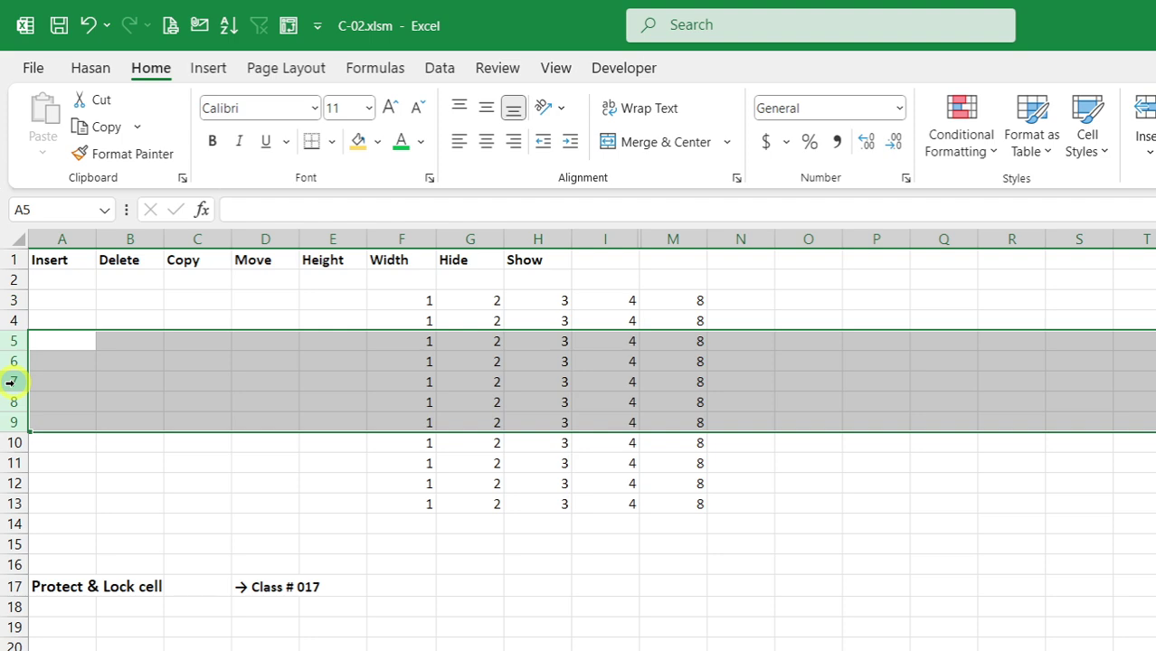
{"action": "right_click", "coordinate": [9, 382]}
{"action": "left_click", "coordinate": [74, 627]}
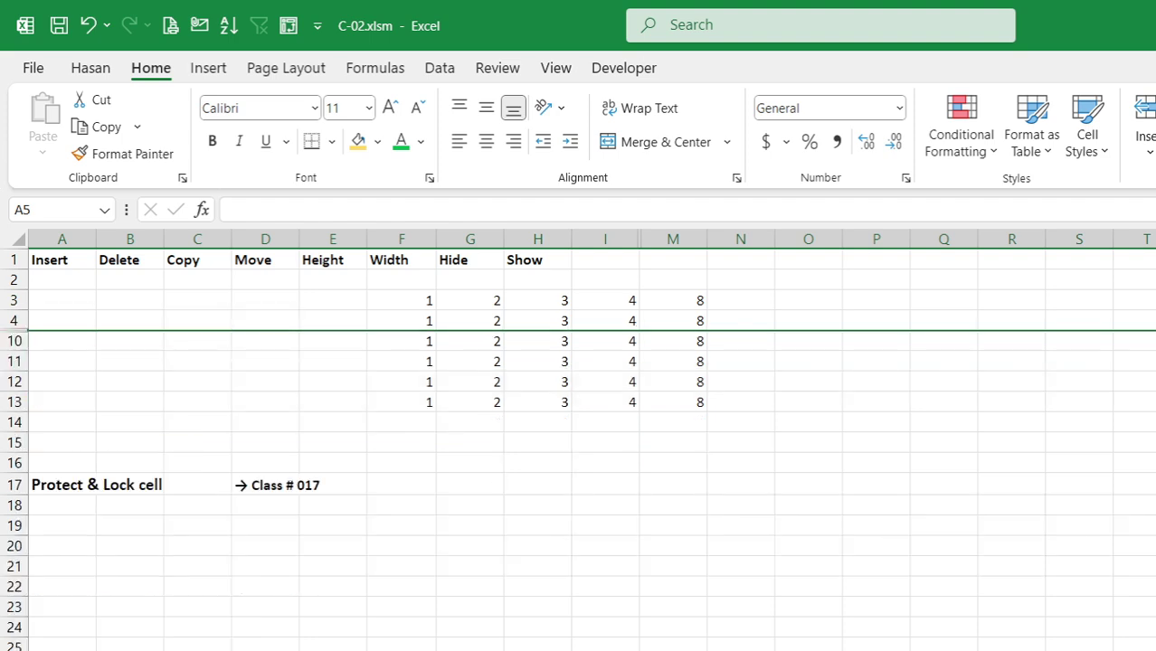
{"action": "left_click", "coordinate": [665, 601]}
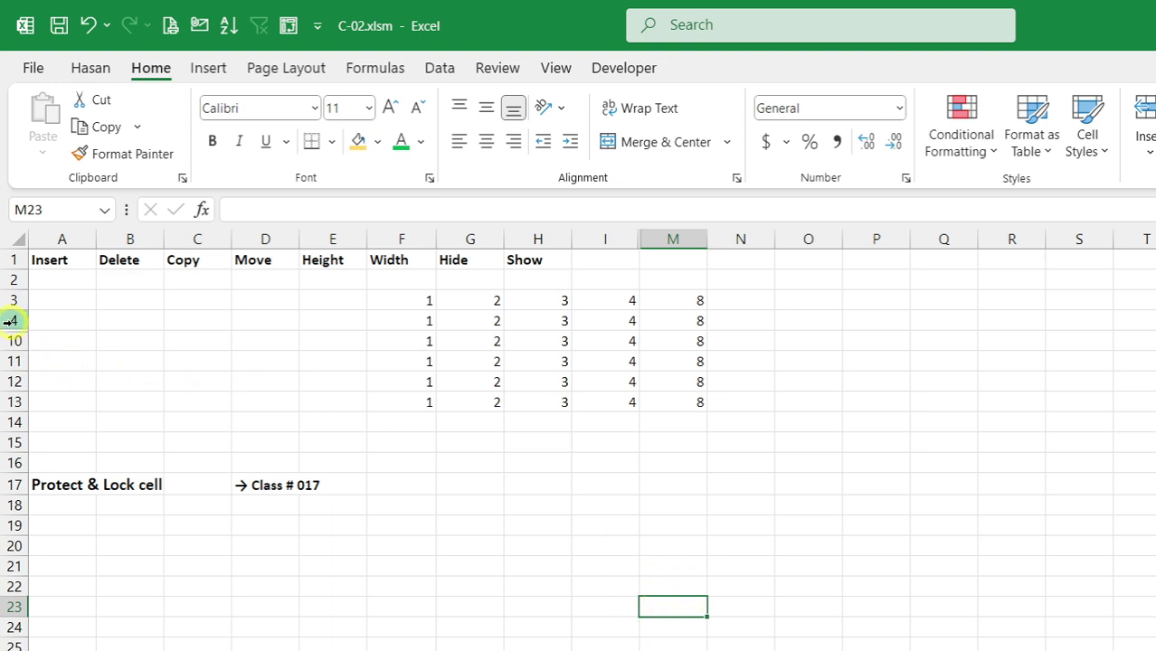
Step: Select rows 4 to 10 around the hidden rows and unhide rows 5 to 9
{"action": "left_click_drag", "start_coordinate": [9, 321], "coordinate": [9, 361]}
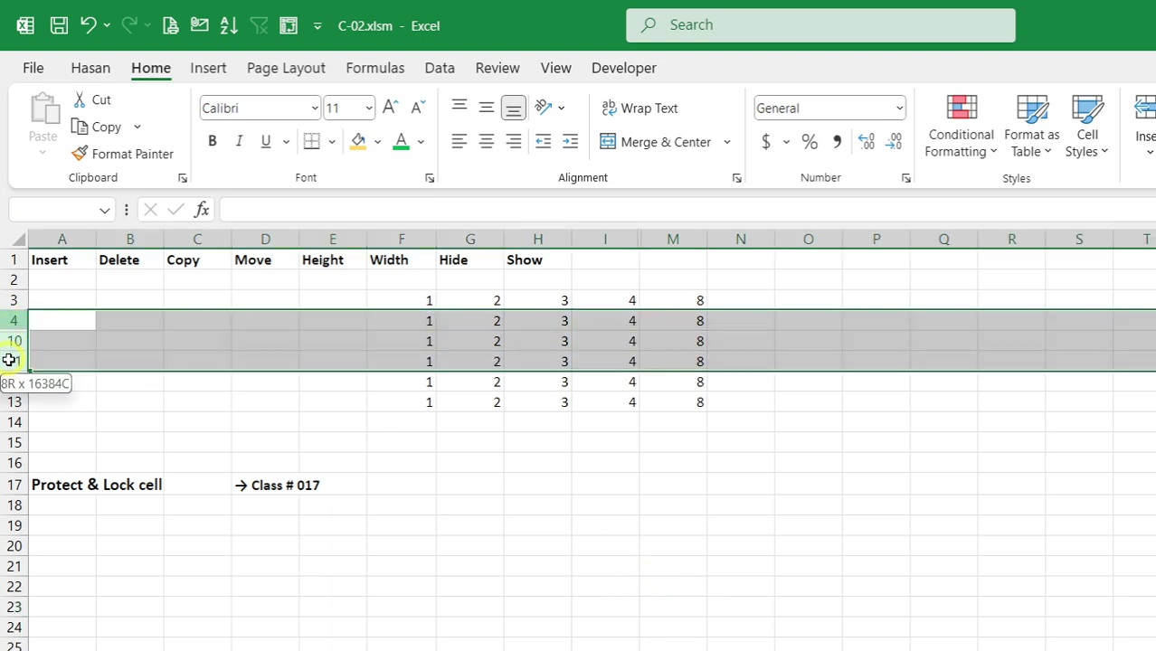
{"action": "left_click", "coordinate": [240, 440]}
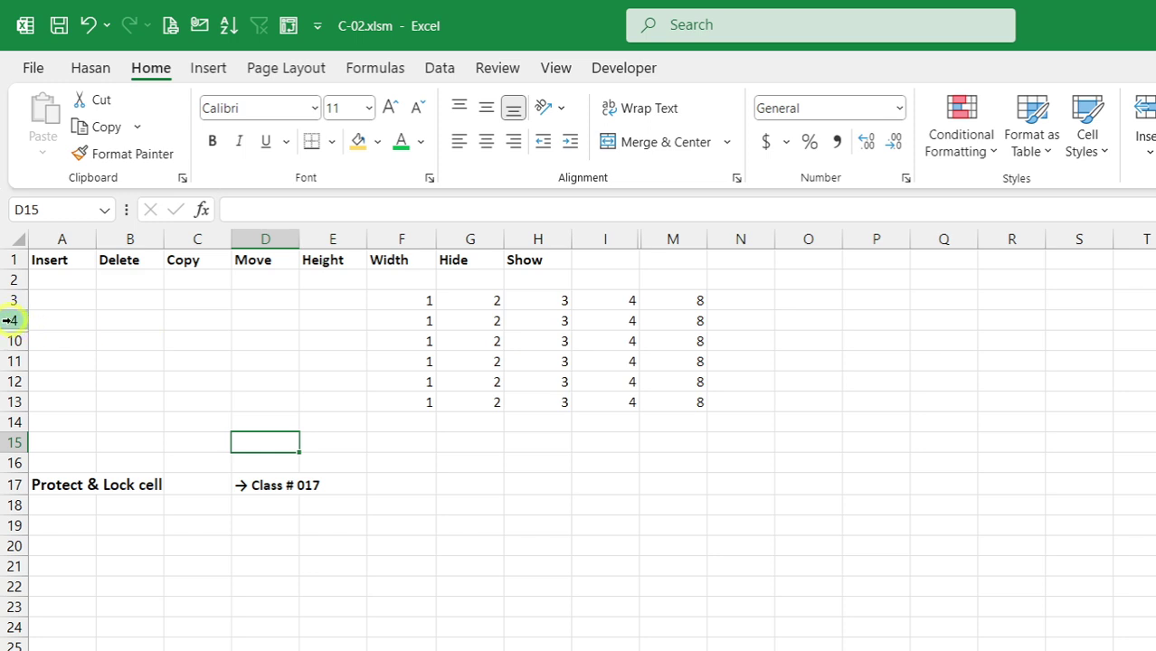
{"action": "left_click_drag", "start_coordinate": [11, 319], "coordinate": [12, 341]}
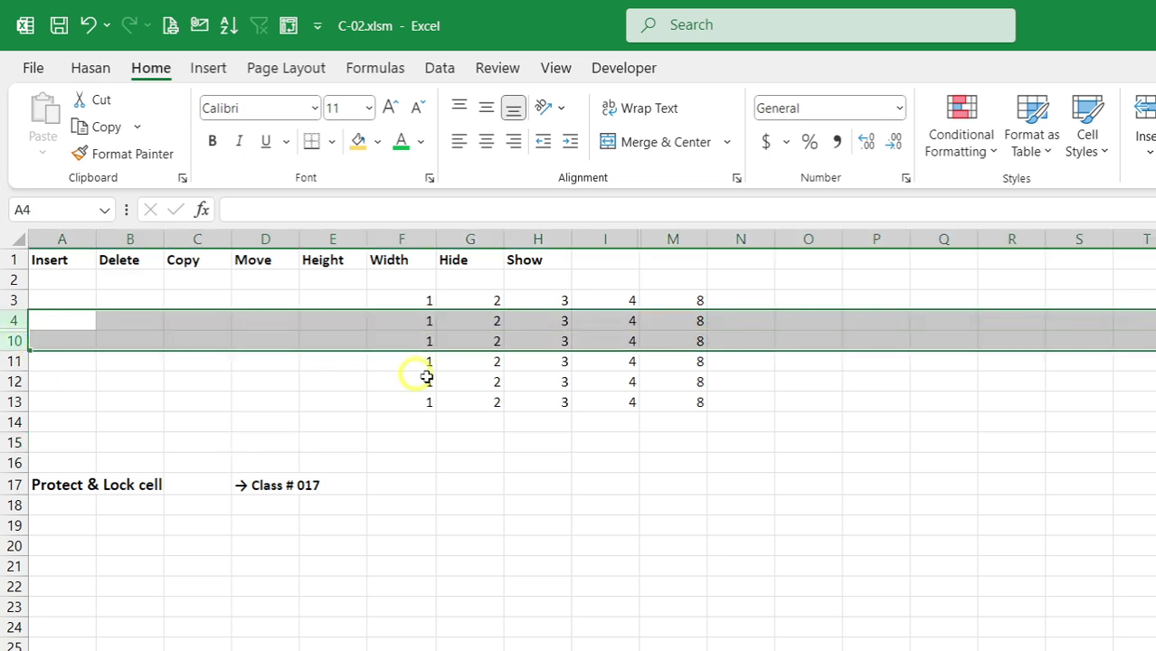
{"action": "right_click", "coordinate": [9, 340]}
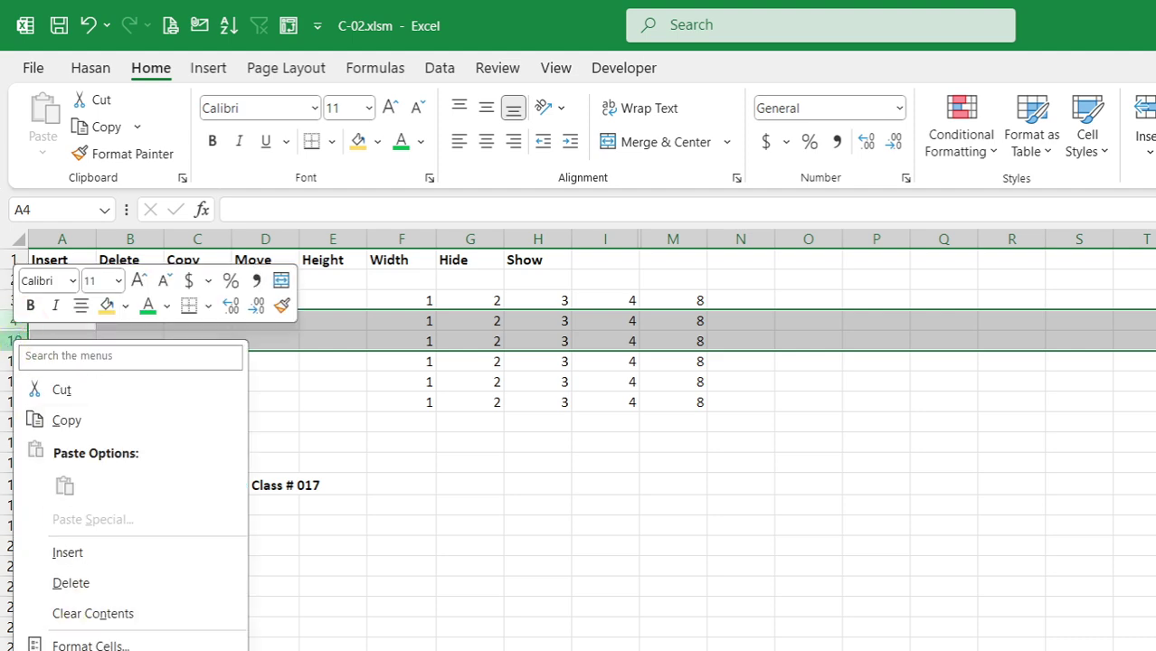
{"action": "left_click", "coordinate": [76, 650]}
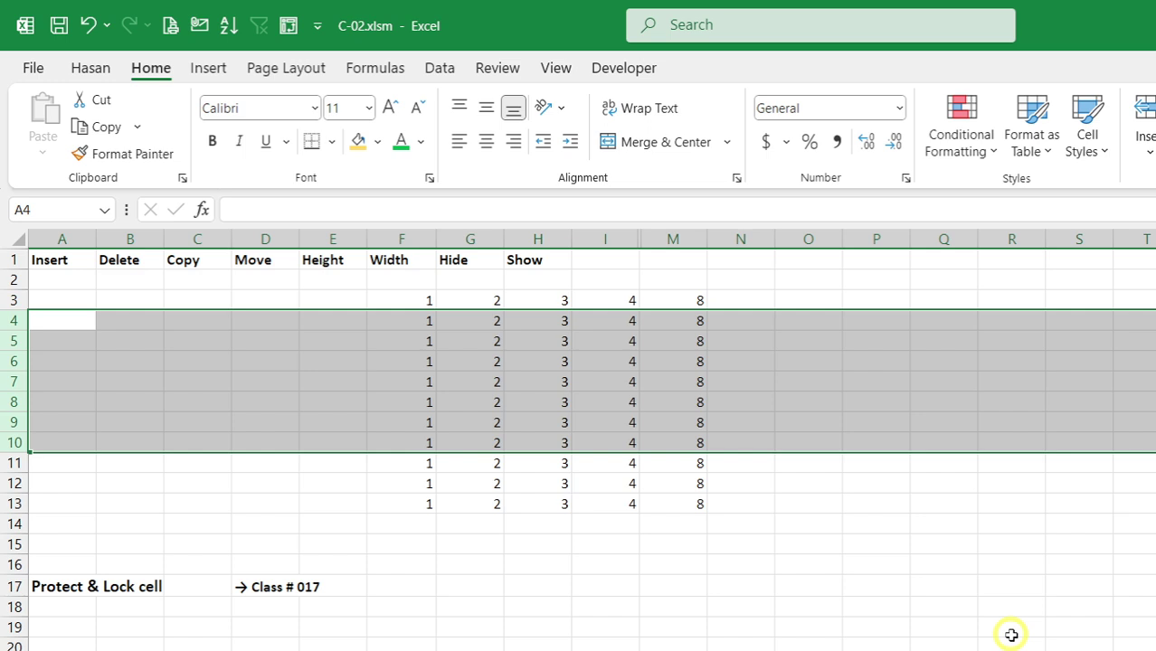
{"action": "left_click", "coordinate": [897, 527]}
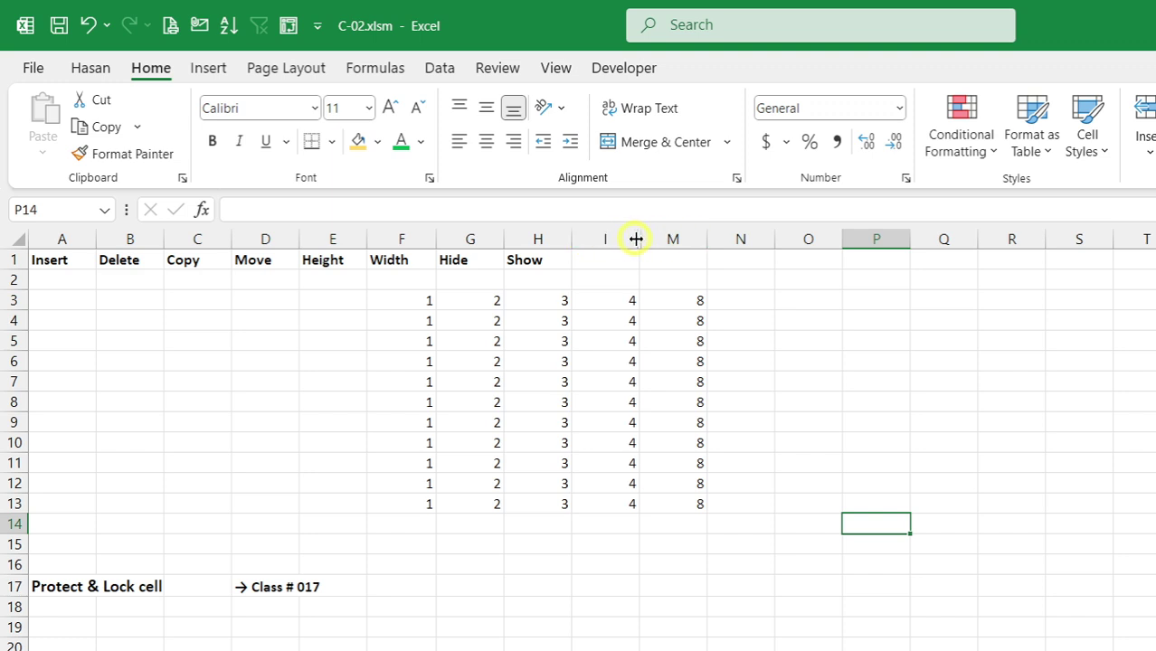
Step: Select columns I to M around the hidden columns, unhide columns J to L, and deselect them
{"action": "left_click_drag", "start_coordinate": [620, 238], "coordinate": [668, 237]}
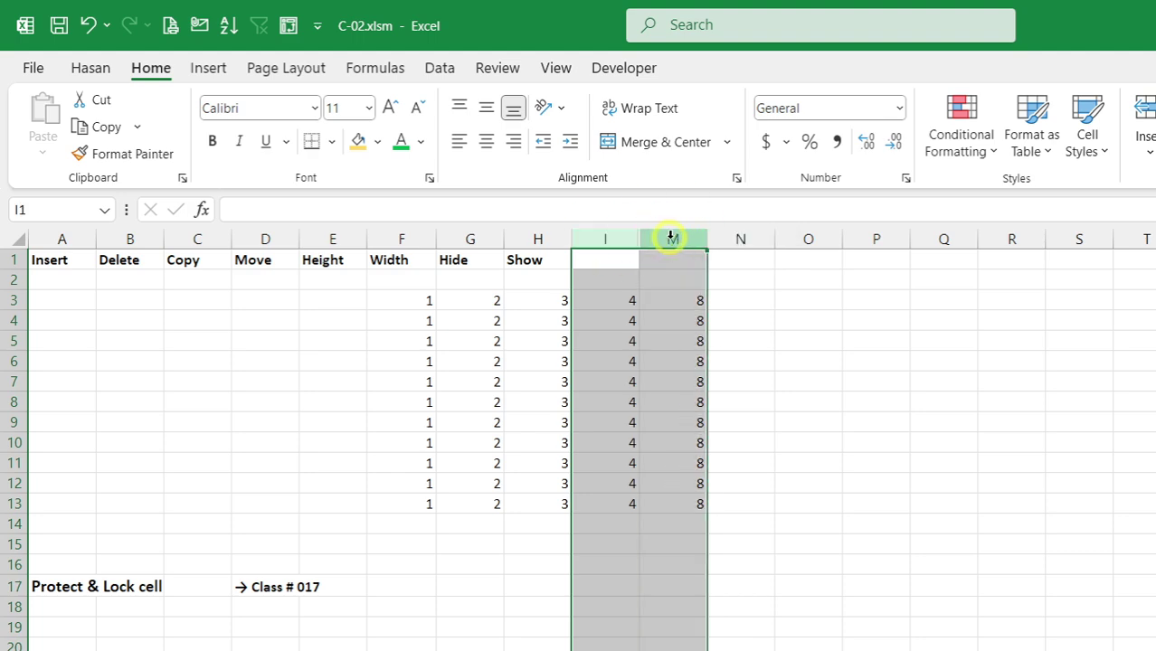
{"action": "right_click", "coordinate": [672, 238]}
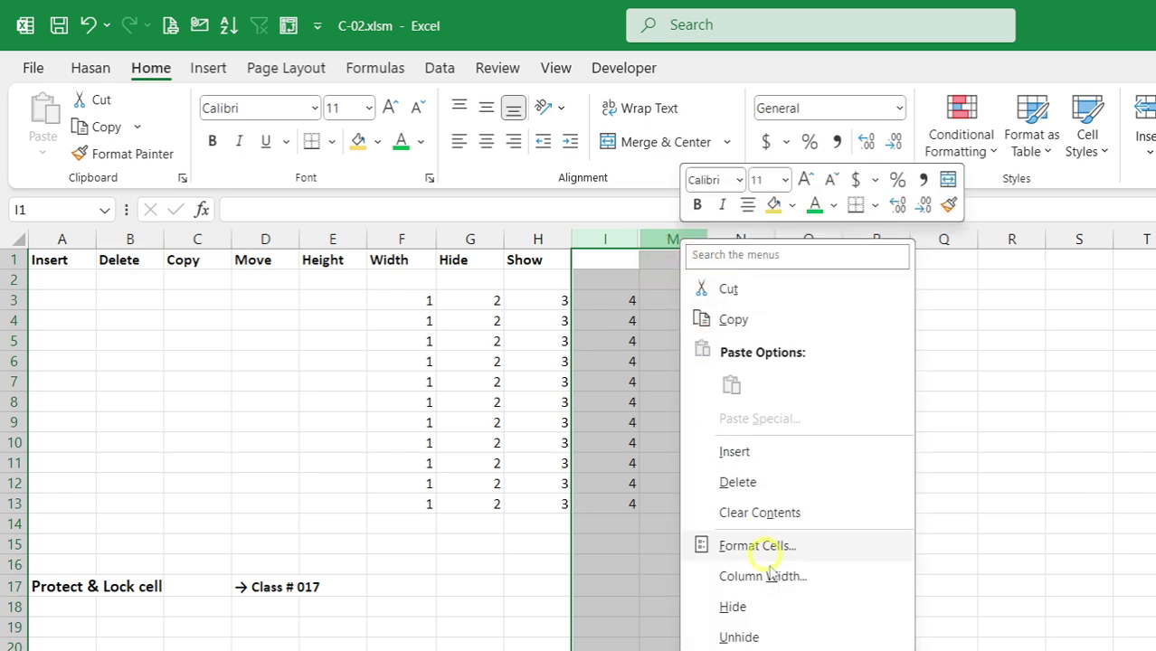
{"action": "left_click", "coordinate": [783, 635]}
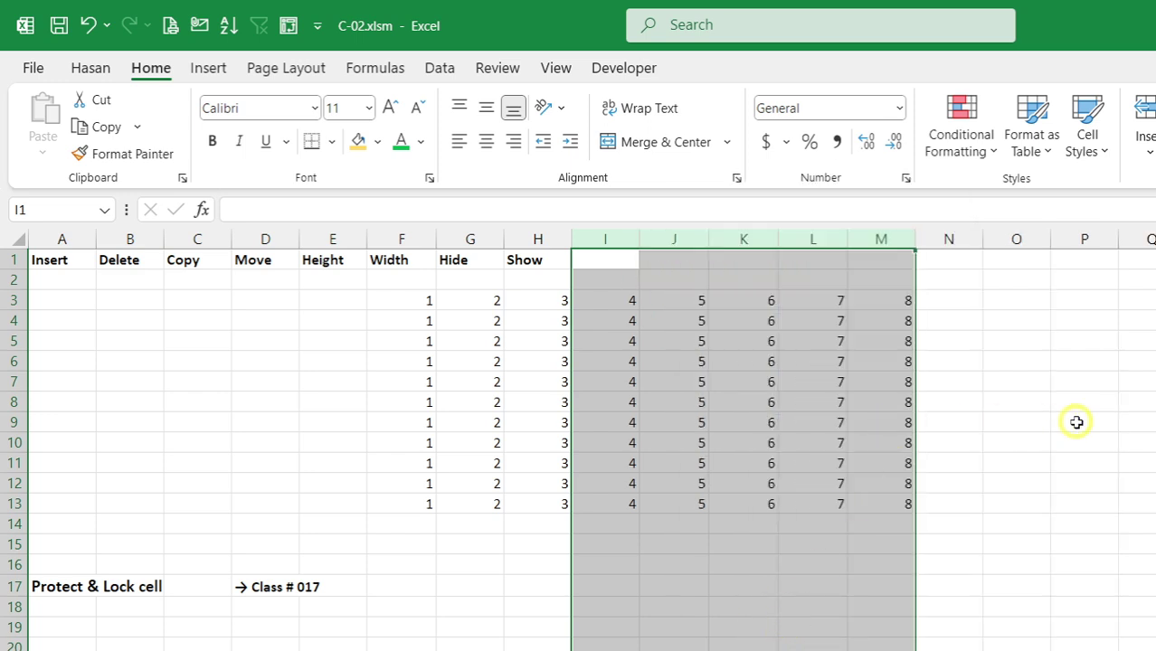
{"action": "left_click", "coordinate": [1076, 422]}
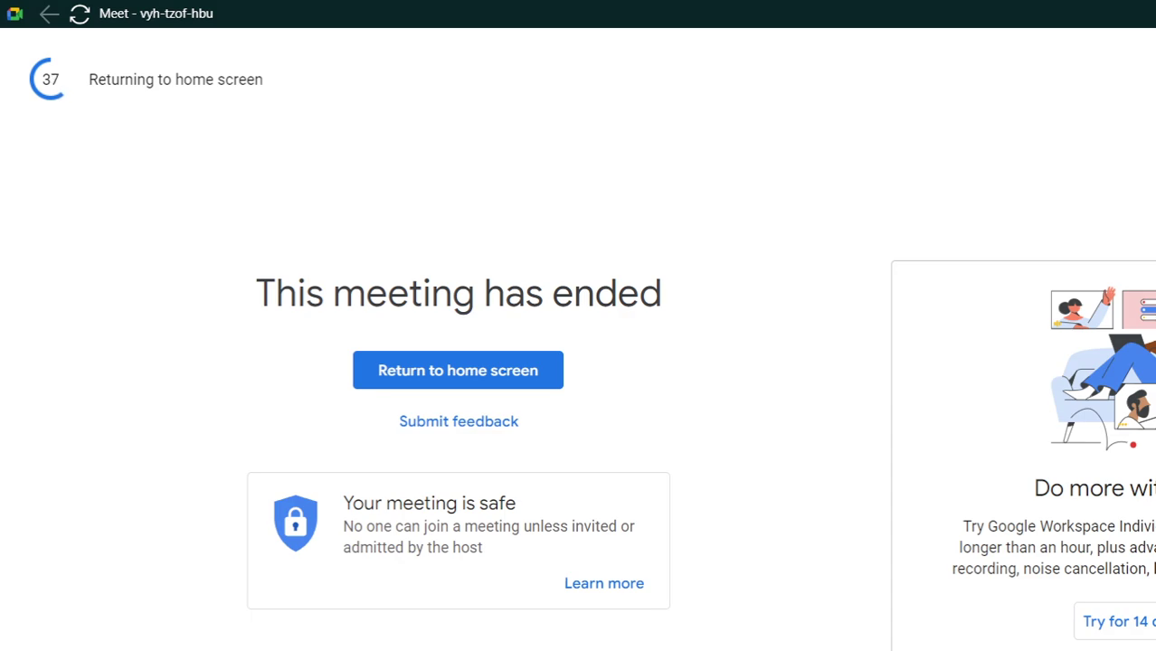
{"action": "left_click", "coordinate": [776, 172]}
{"action": "left_click", "coordinate": [309, 72]}
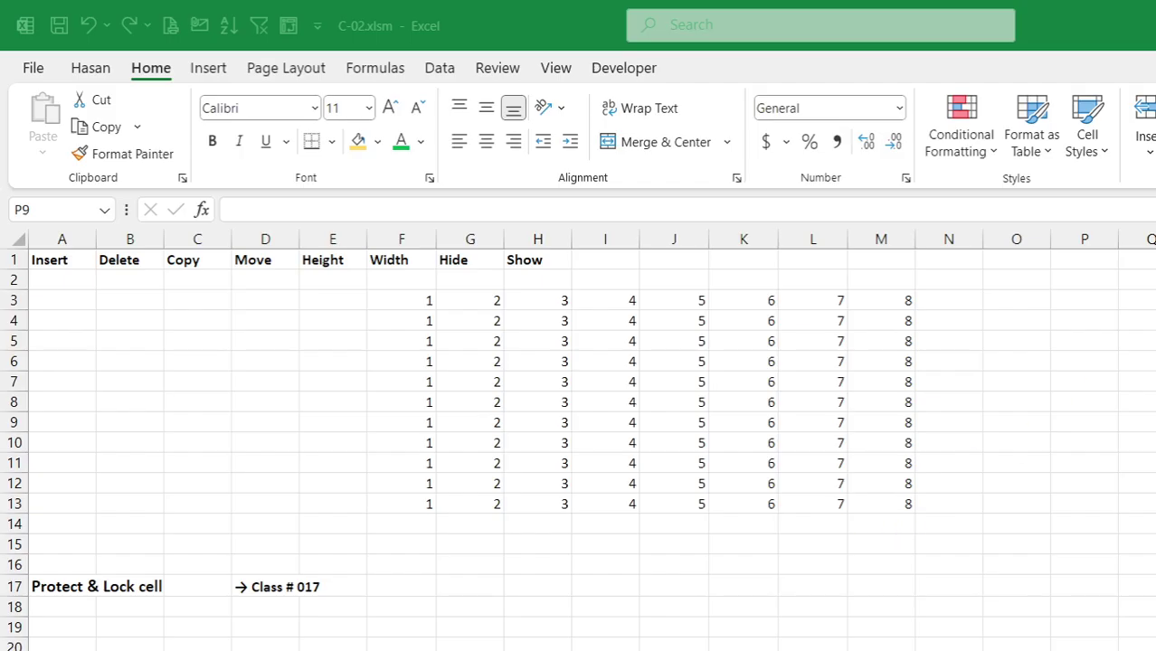
{"action": "key", "text": "alt+Tab"}
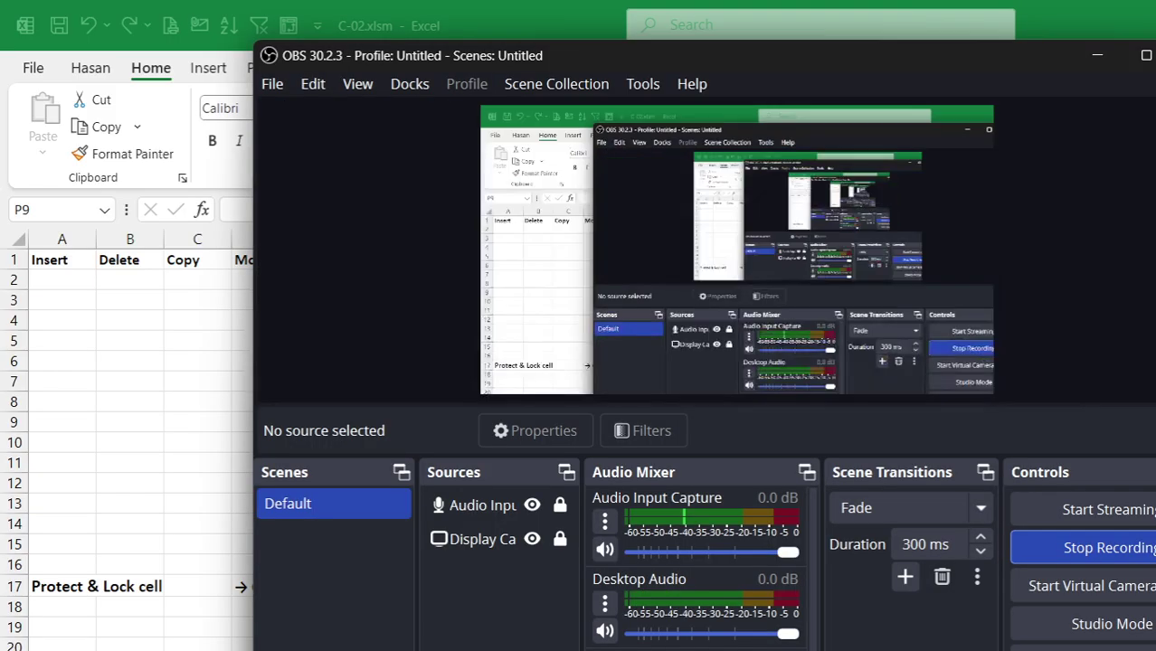